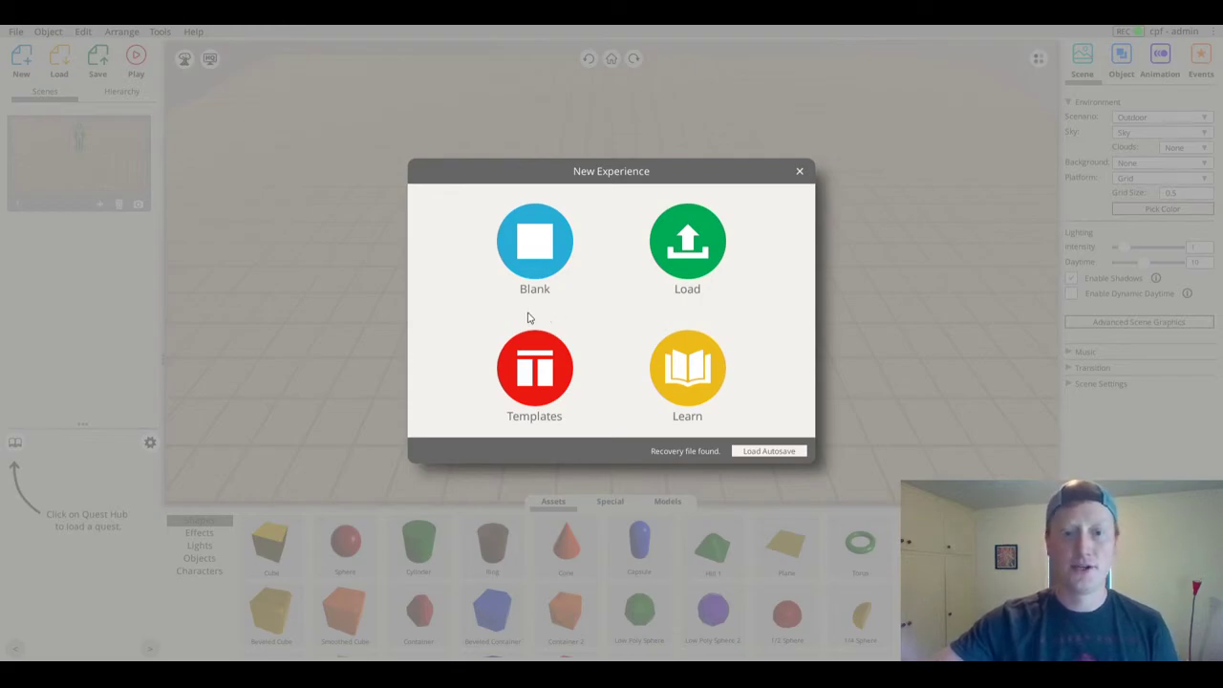
Create a new experience from the Island template
click(538, 366)
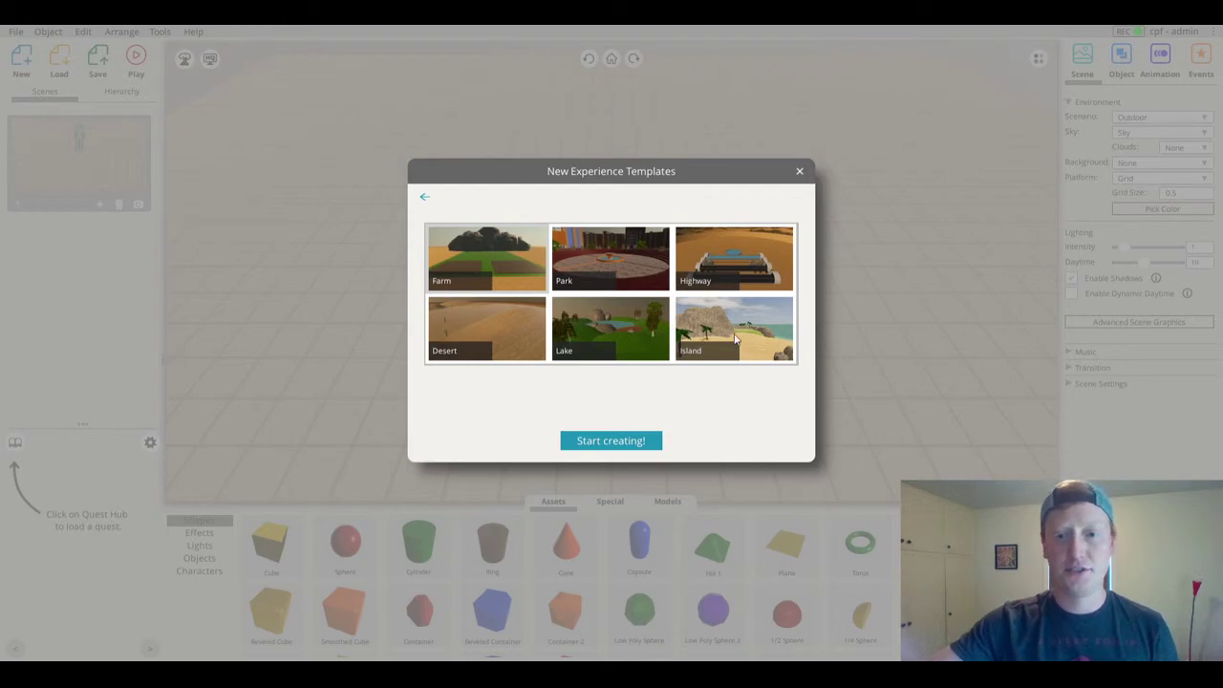
click(726, 344)
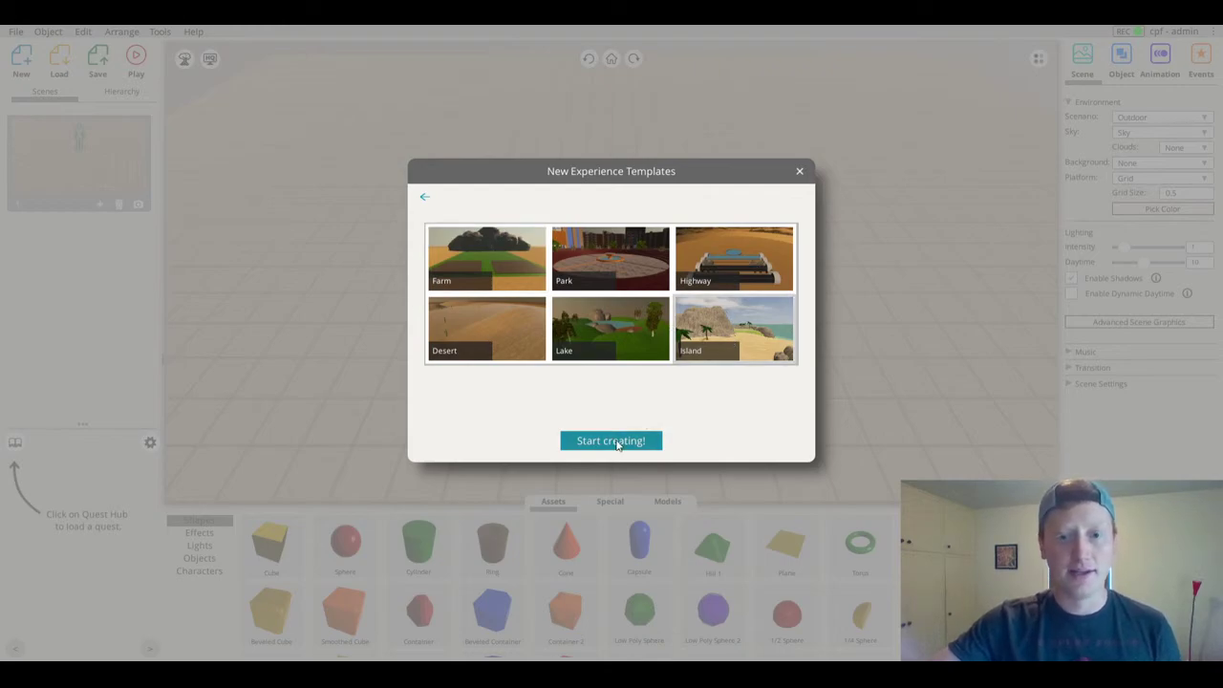
click(606, 441)
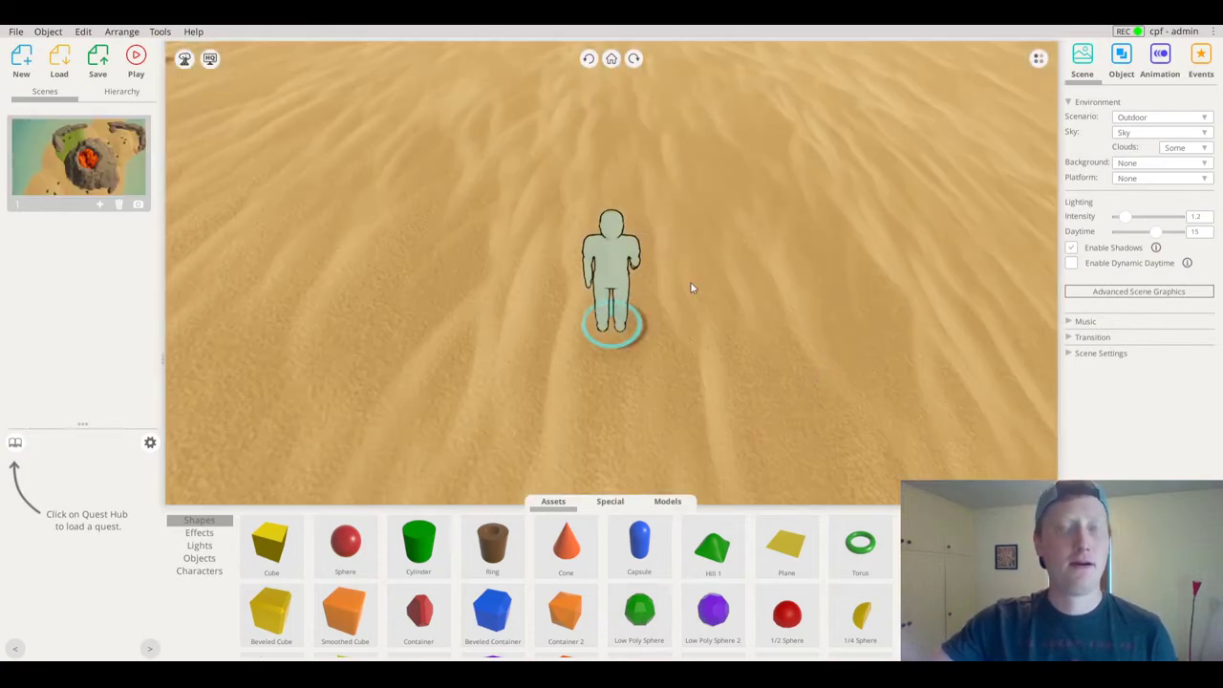
Delete the palm tree nearest the viewer from the cluster on the sandy hill beside the volcano
mouse_move(645, 258)
middle_down()
mouse_move(700, 273)
mouse_move(673, 321)
mouse_move(1222, 82)
mouse_move(659, 272)
middle_up()
scroll(706, 277, down, 4)
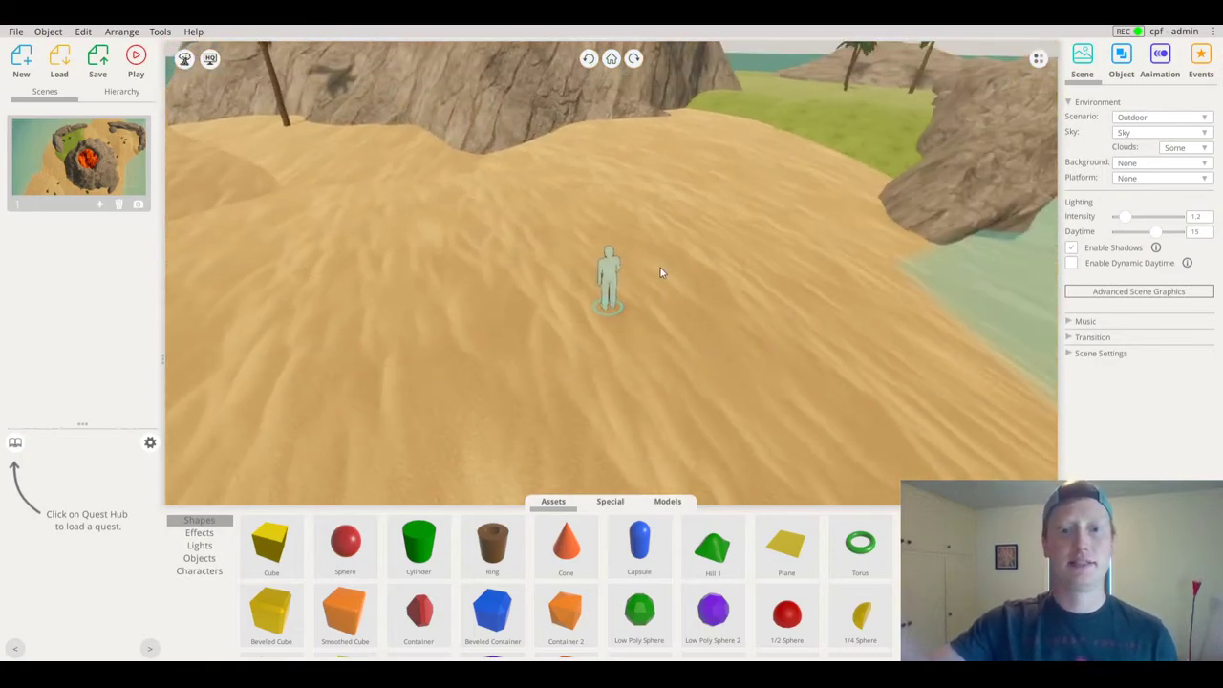
scroll(692, 264, down, 8)
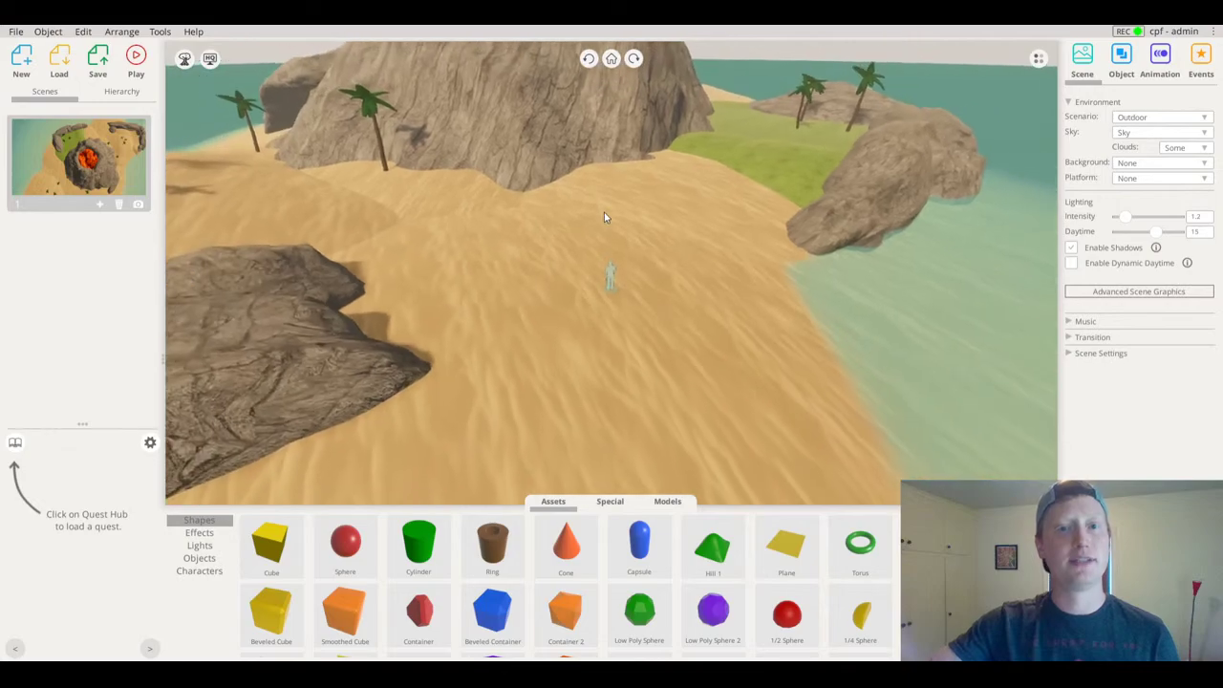
middle_drag(531, 239, 829, 328)
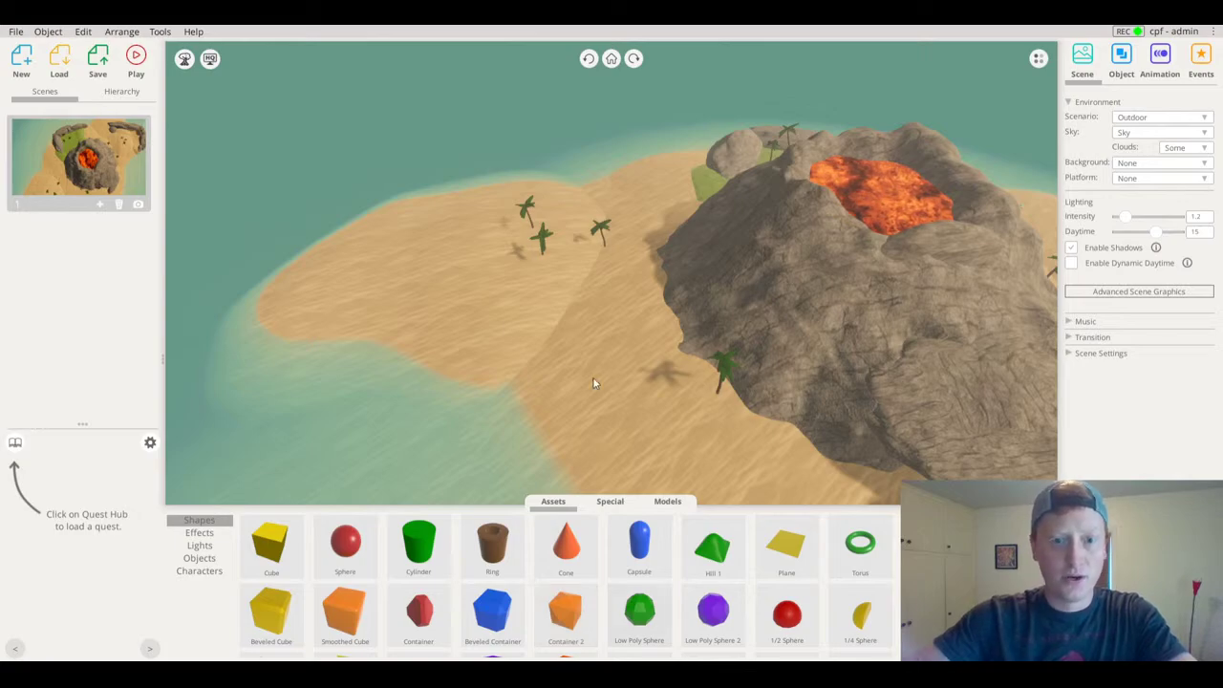
click(540, 239)
click(543, 247)
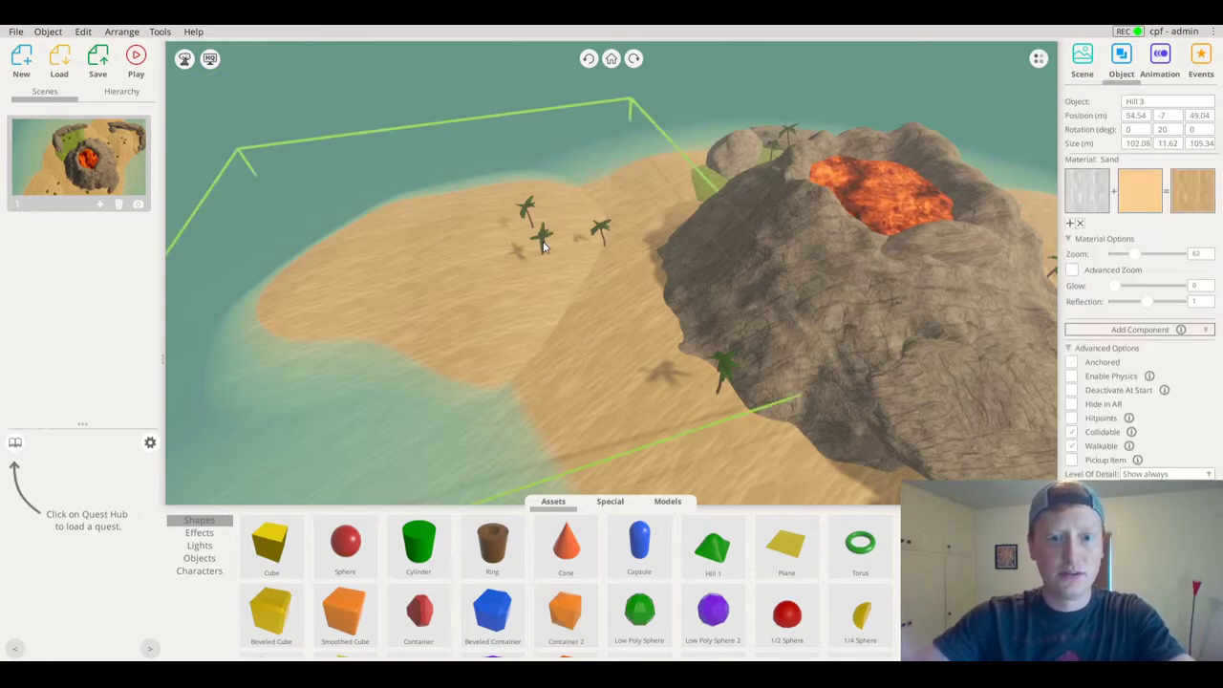
double_click(542, 245)
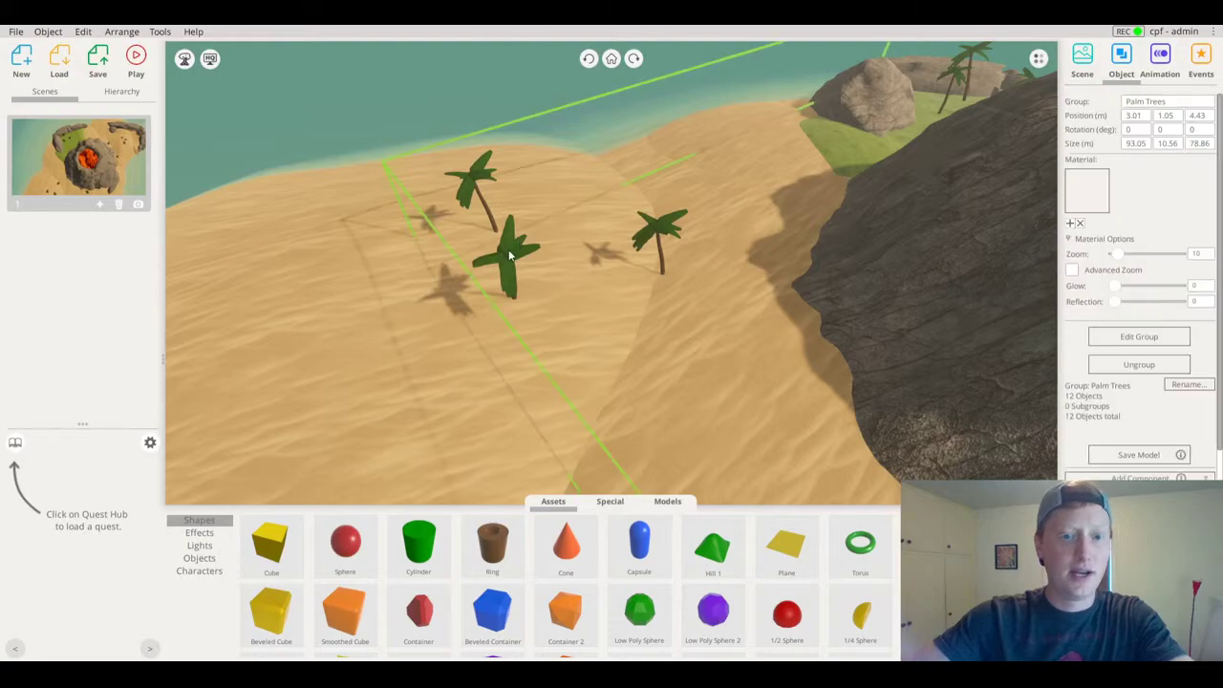
click(510, 256)
key(Delete)
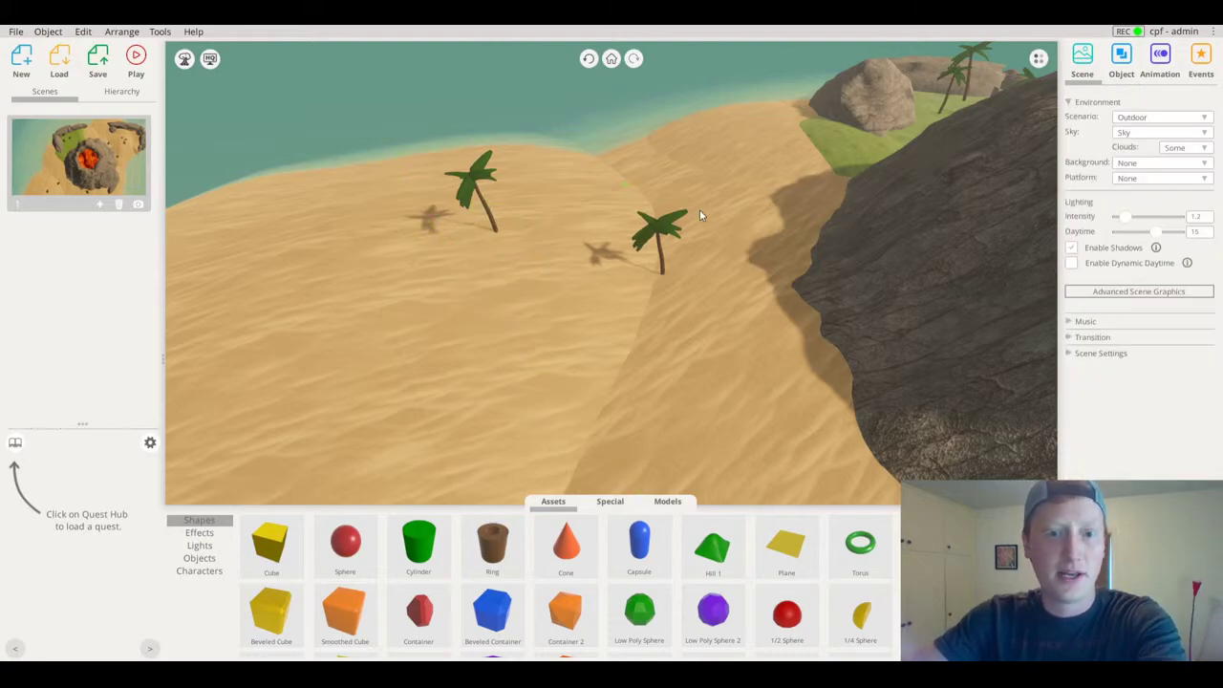
Delete the other two palm trees from the same sandy hill
click(659, 237)
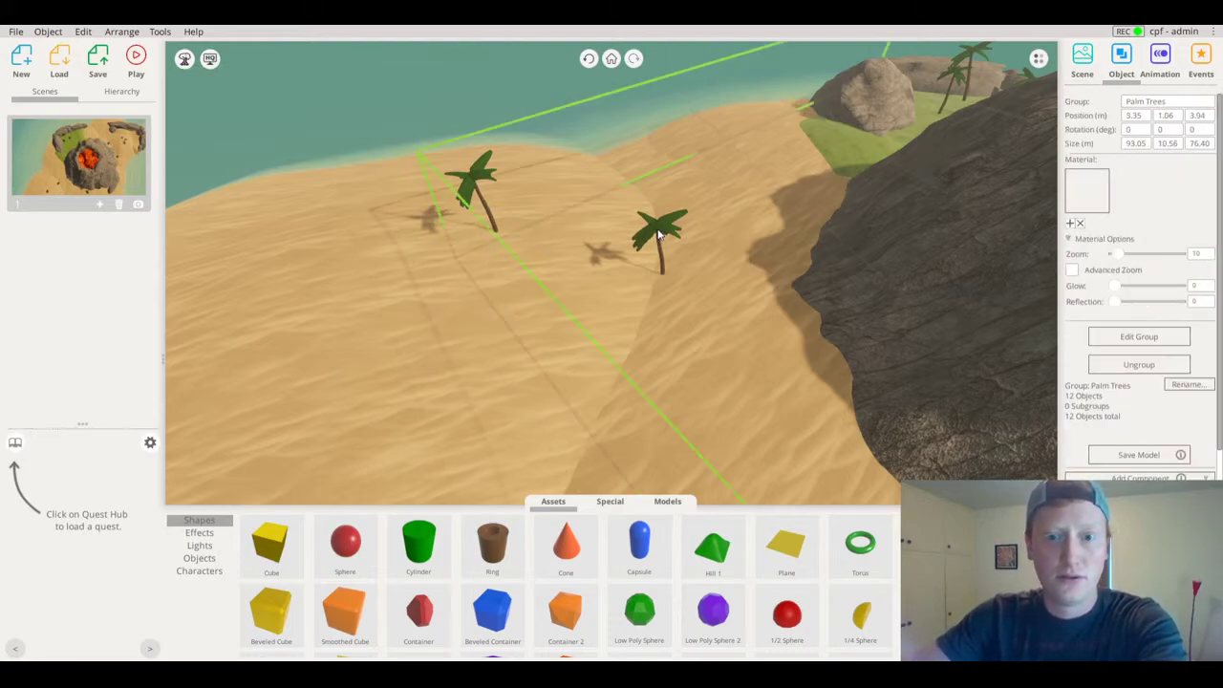
click(656, 229)
key(Delete)
click(468, 178)
click(471, 182)
key(Delete)
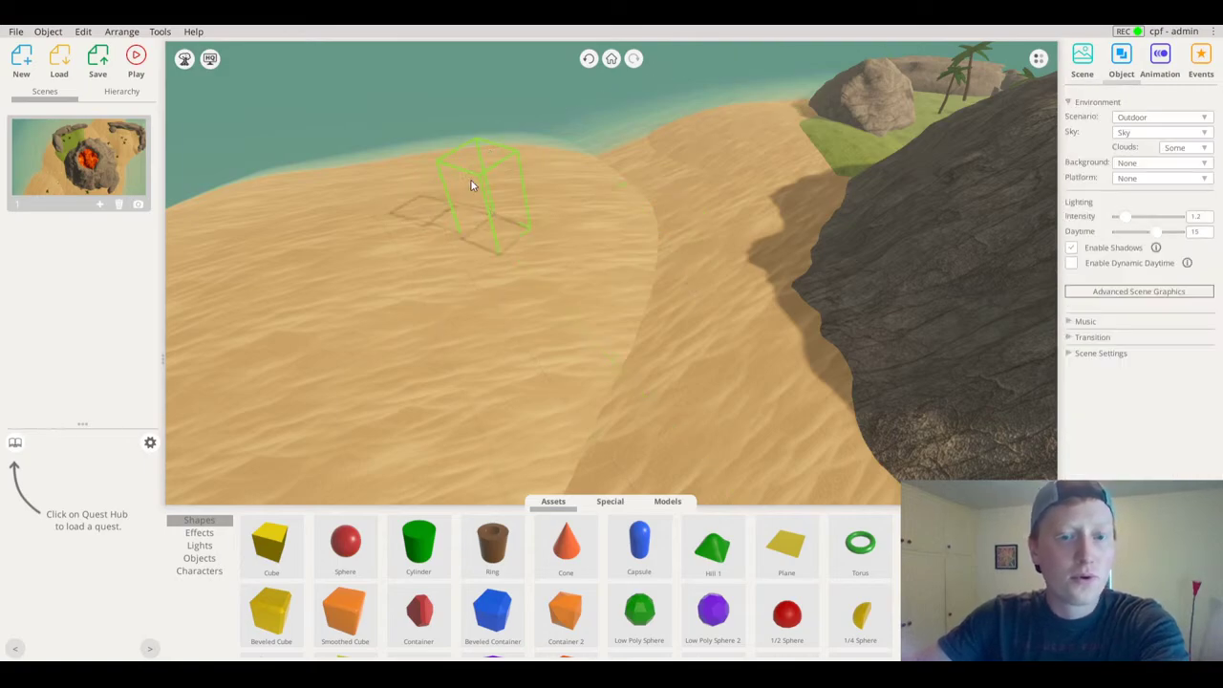
Add an Octagon shape to the cleared sandy hill and enlarge it to about 27.02 × 5.01 × 27.02 m
right_drag(498, 212, 1221, 236)
scroll(777, 273, down, 5)
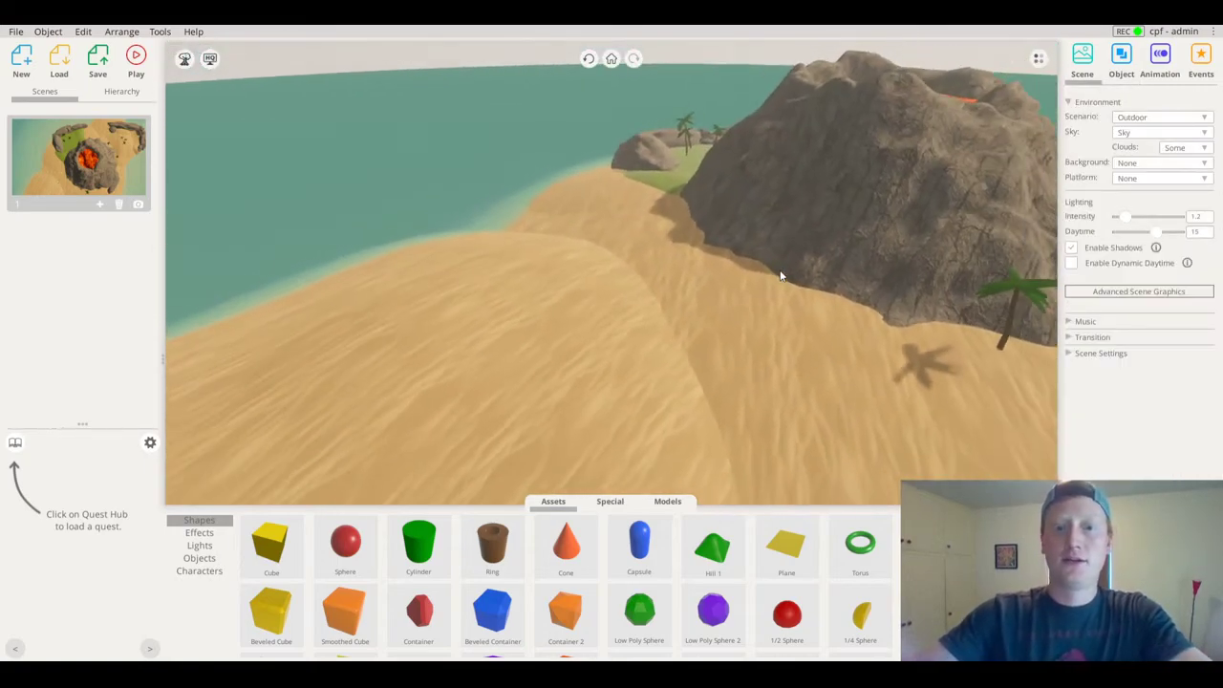
middle_drag(698, 268, 708, 255)
right_drag(708, 255, 884, 260)
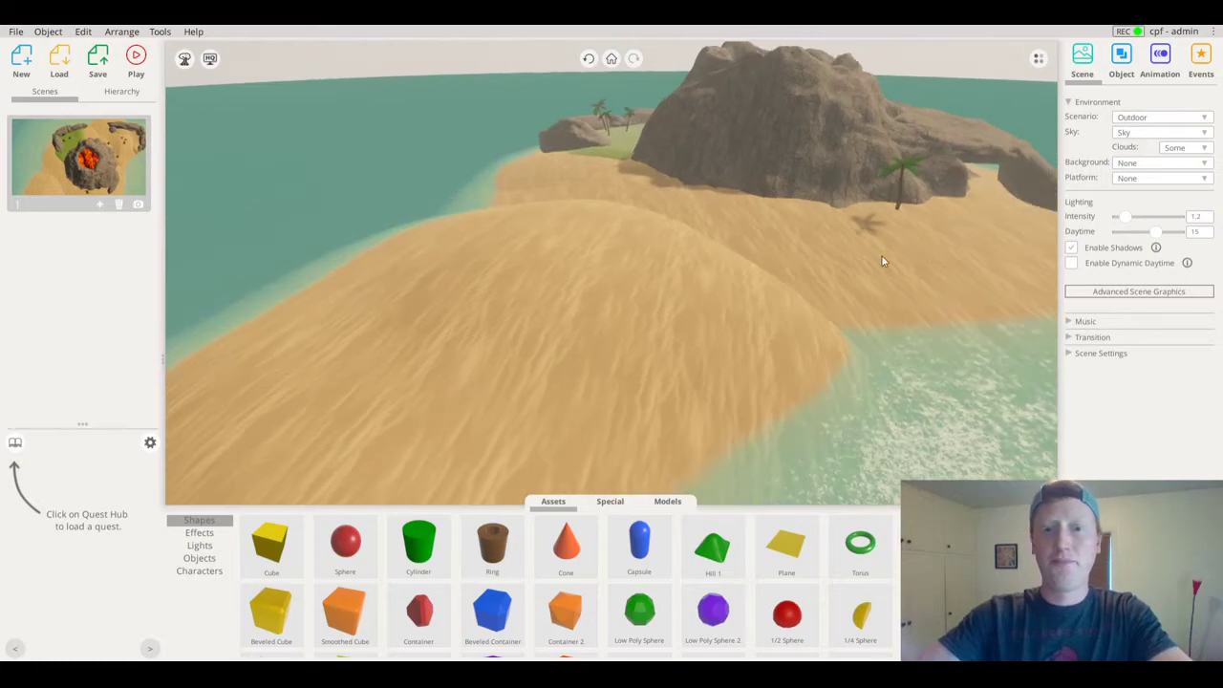
right_drag(564, 279, 687, 312)
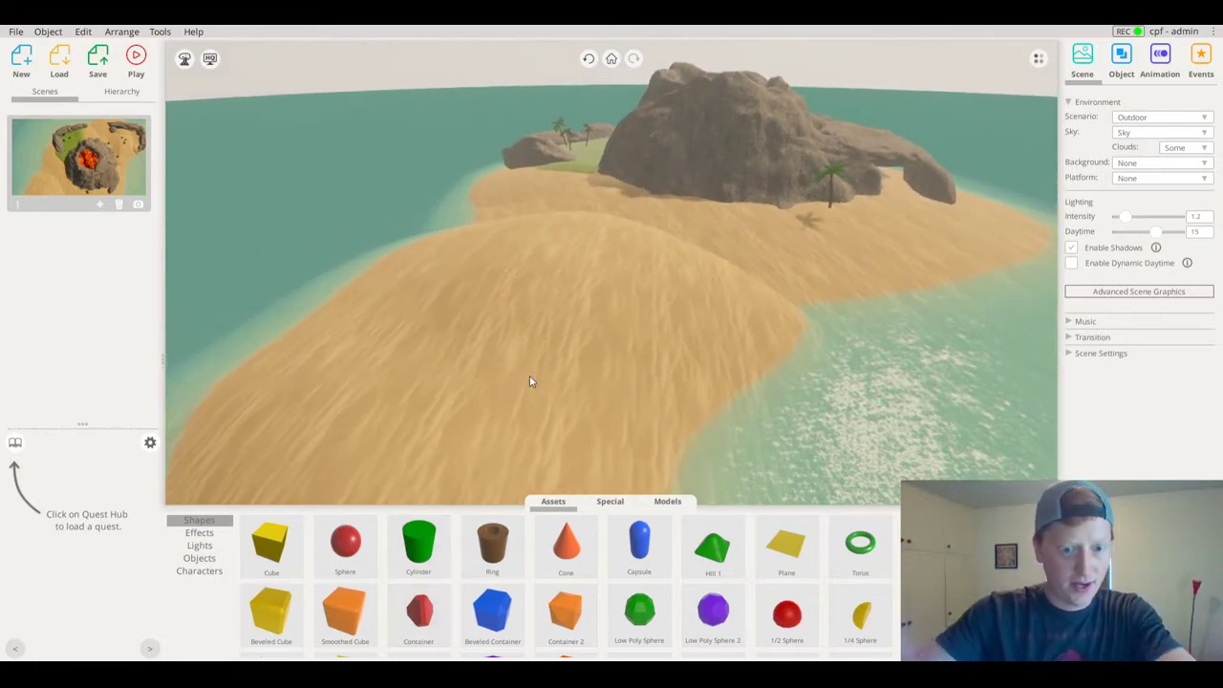
right_drag(529, 376, 507, 386)
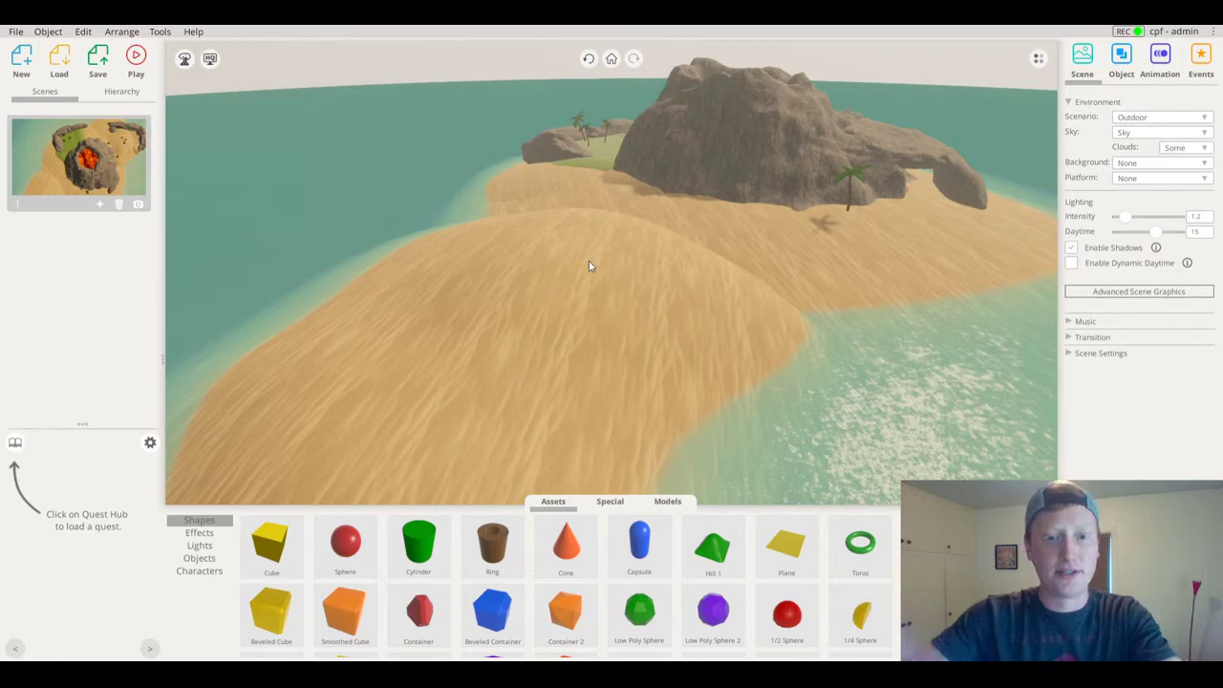
right_drag(643, 340, 480, 469)
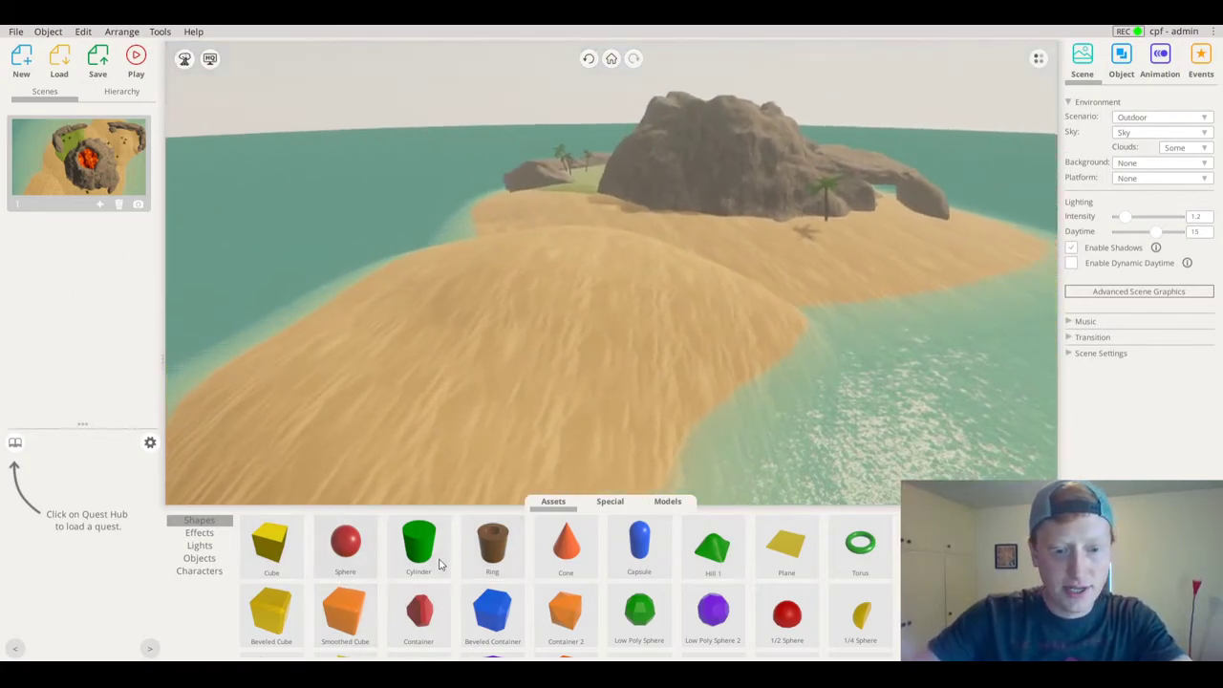
scroll(712, 573, down, 2)
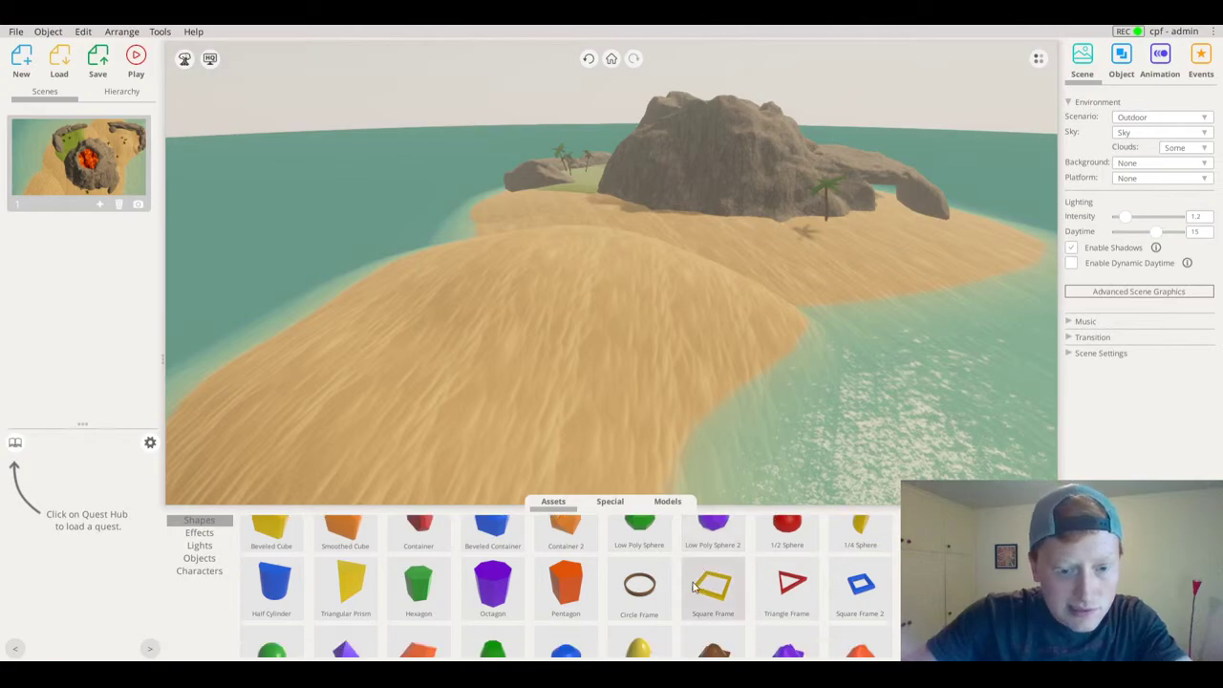
drag(494, 602, 582, 248)
right_drag(581, 247, 610, 255)
drag(610, 255, 545, 273)
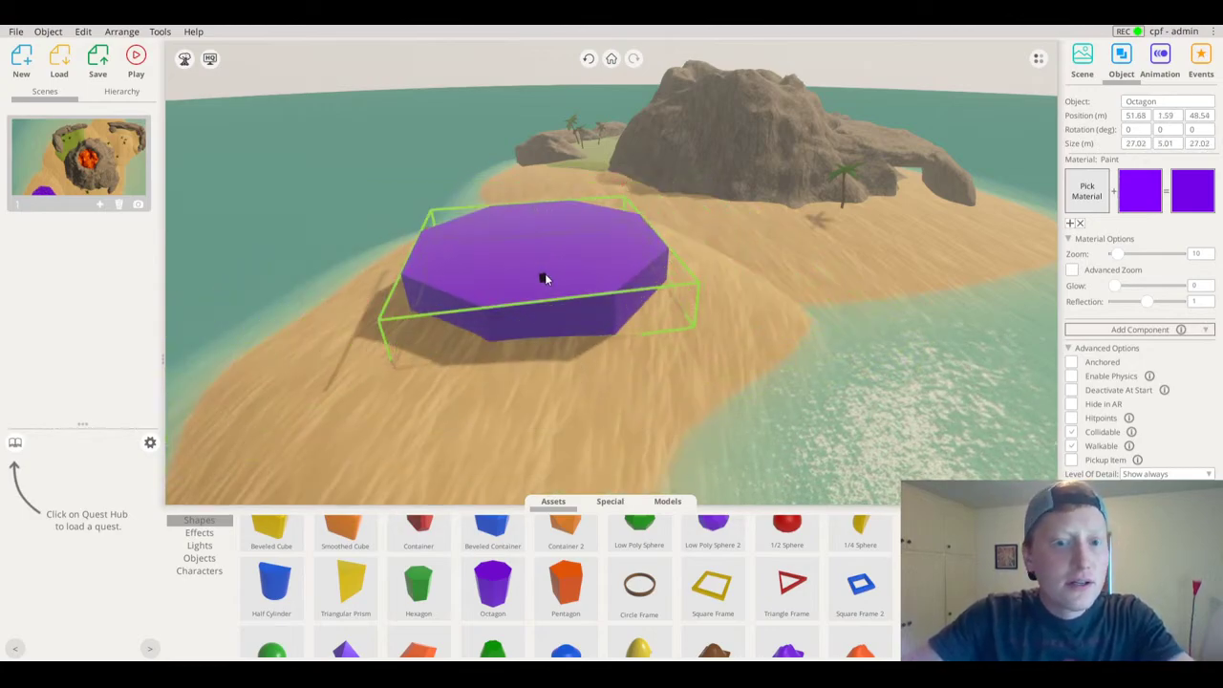
Reduce the octagon's height to about 3.77 m and move it on the hill to about 50.90, 1.58, 47.32 m
right_drag(545, 273, 791, 356)
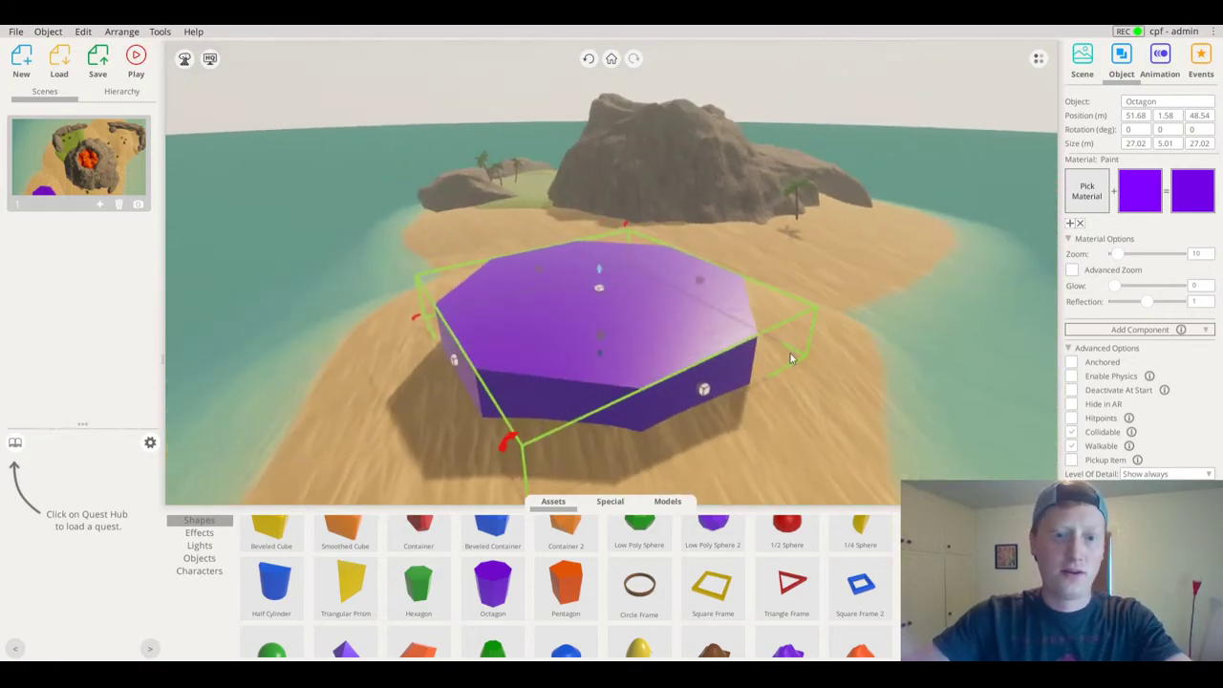
drag(651, 326, 628, 307)
drag(589, 273, 593, 293)
right_drag(592, 292, 191, 230)
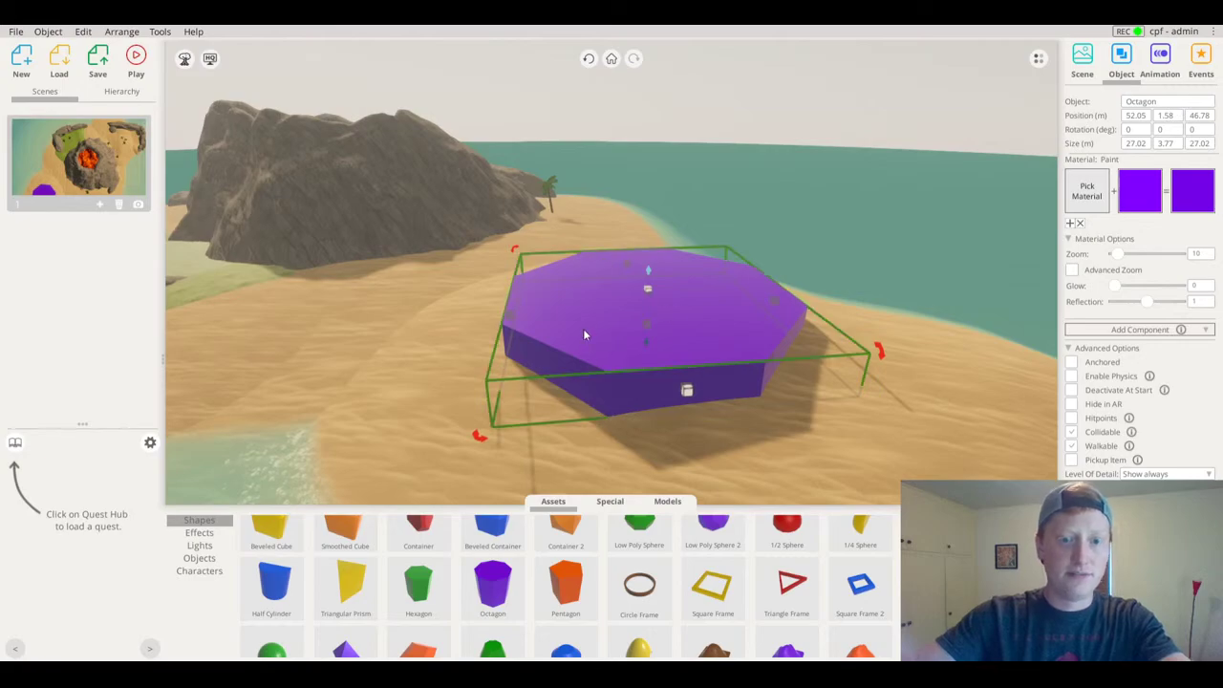
drag(583, 329, 588, 322)
right_drag(588, 321, 682, 300)
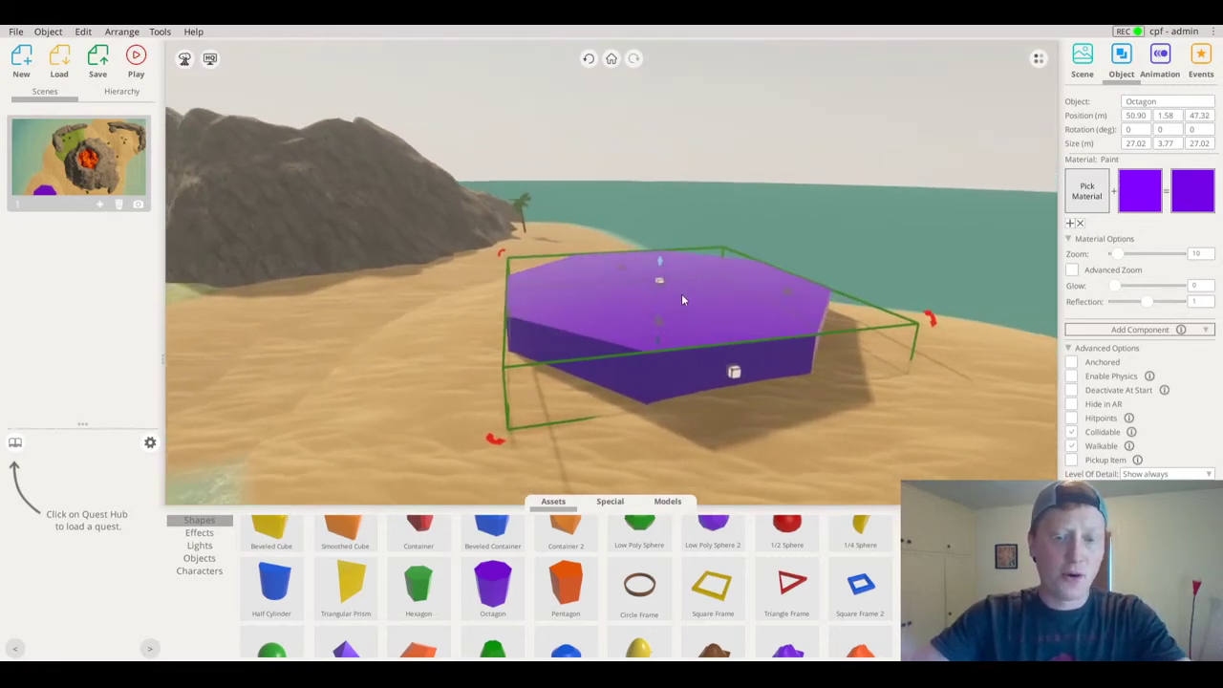
Apply the Stone material from the Rock category to the octagon
scroll(687, 315, up, 3)
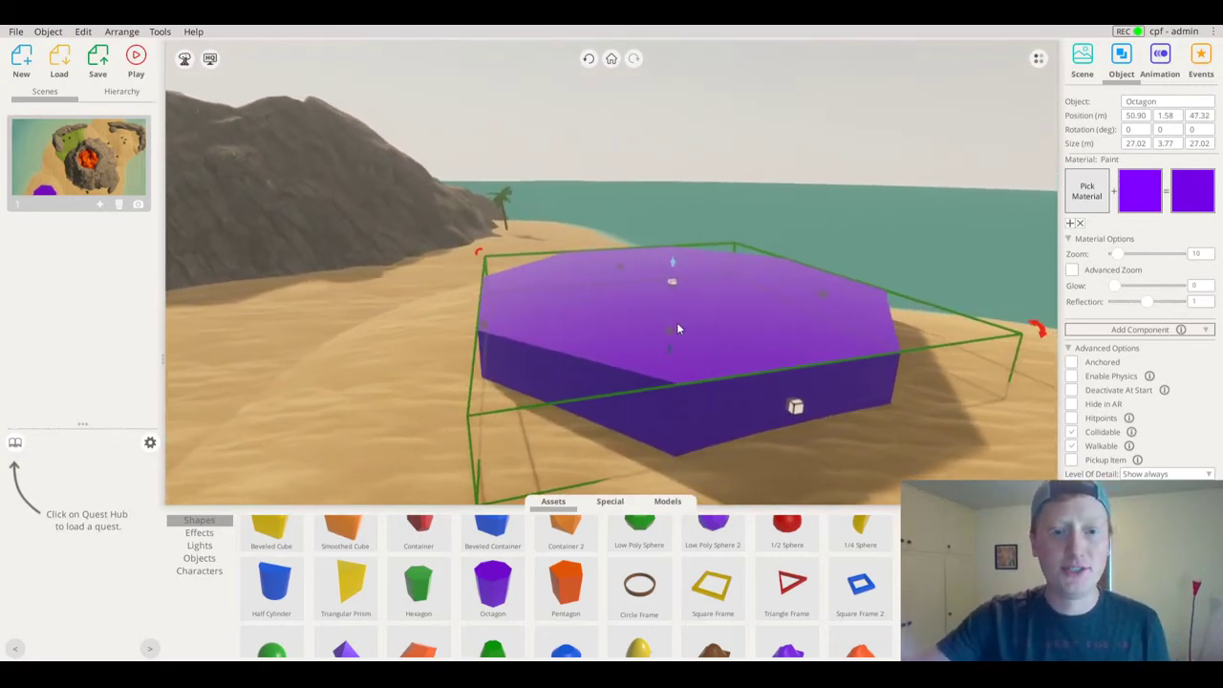
scroll(661, 333, up, 1)
scroll(659, 327, down, 2)
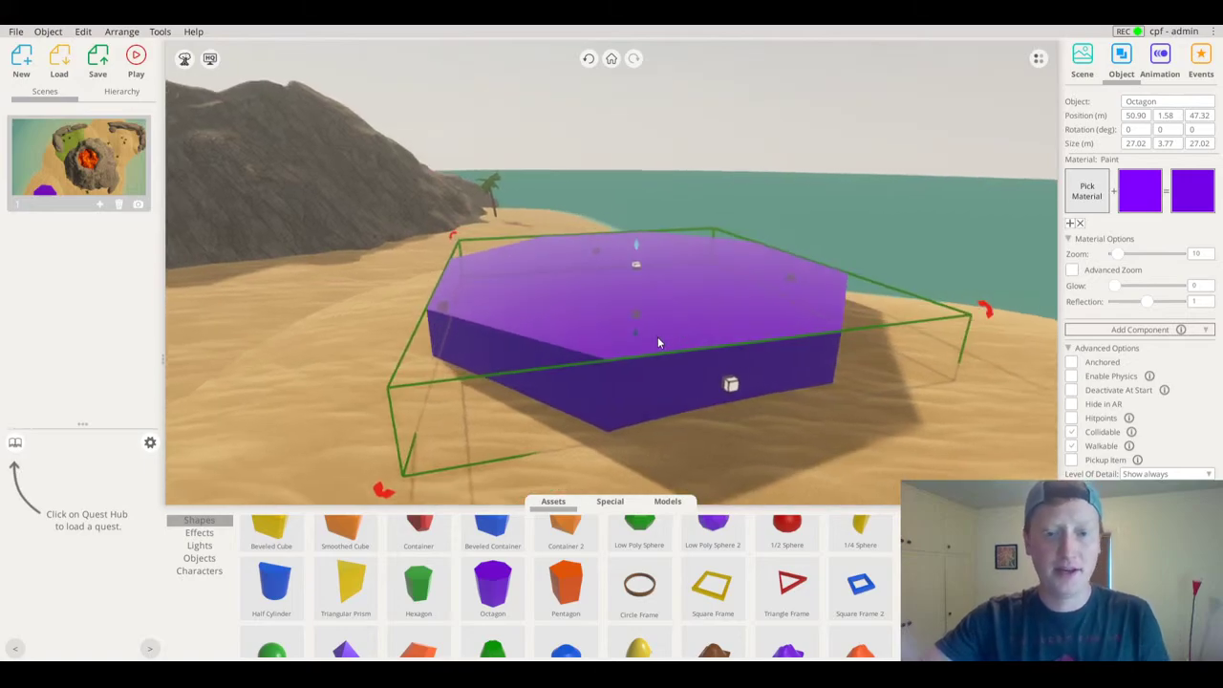
click(1089, 195)
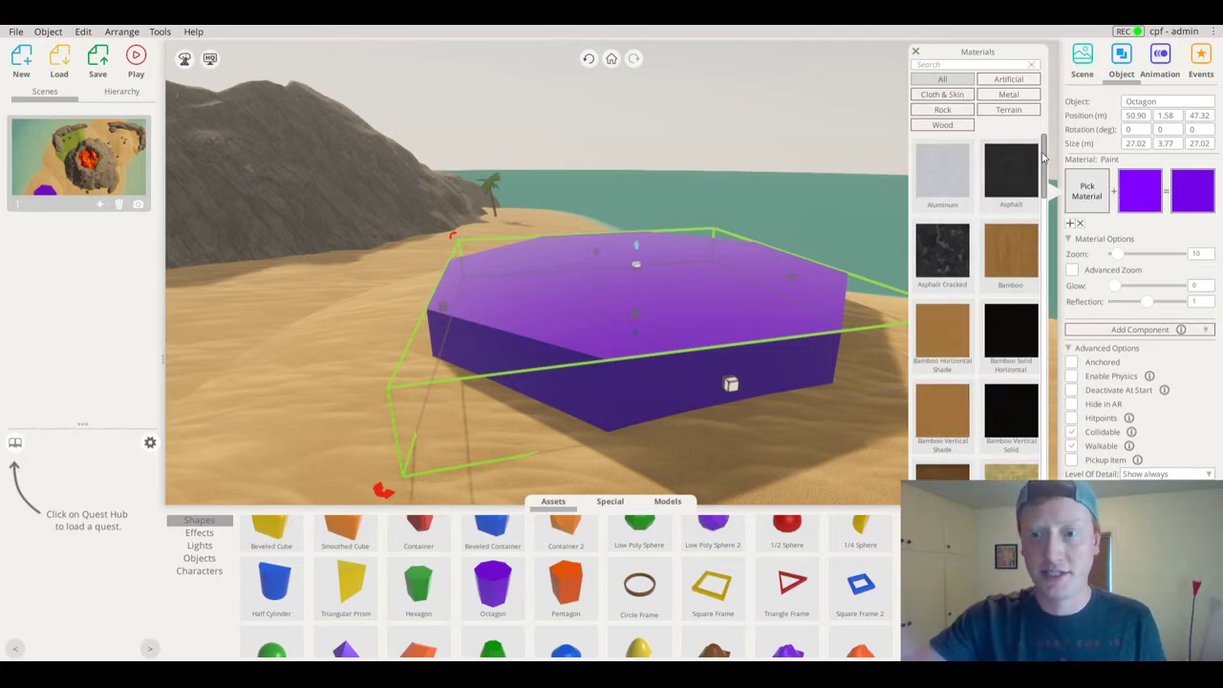
scroll(1045, 156, down, 1)
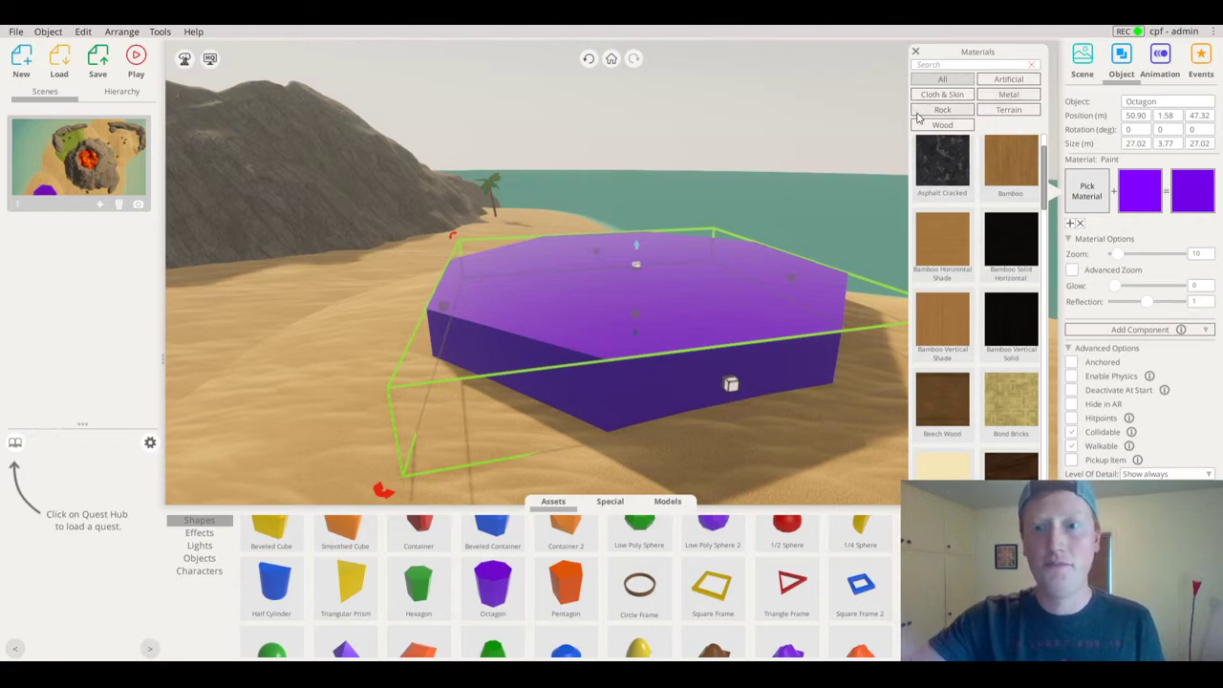
scroll(674, 316, down, 3)
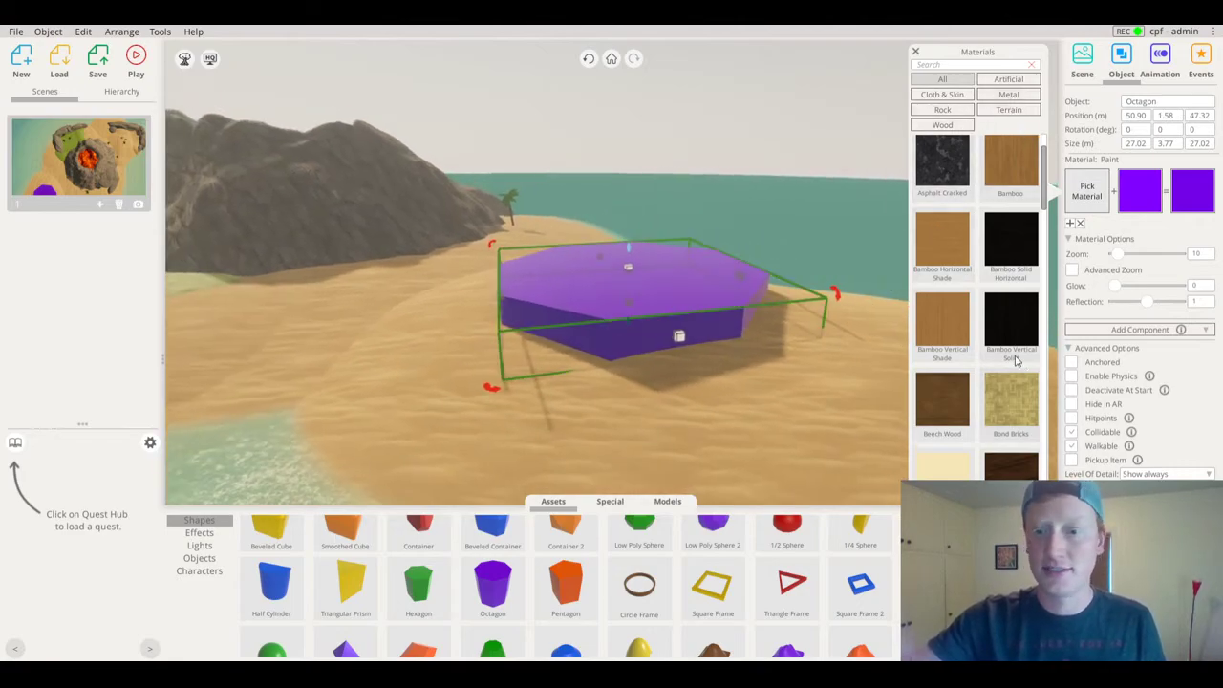
click(942, 109)
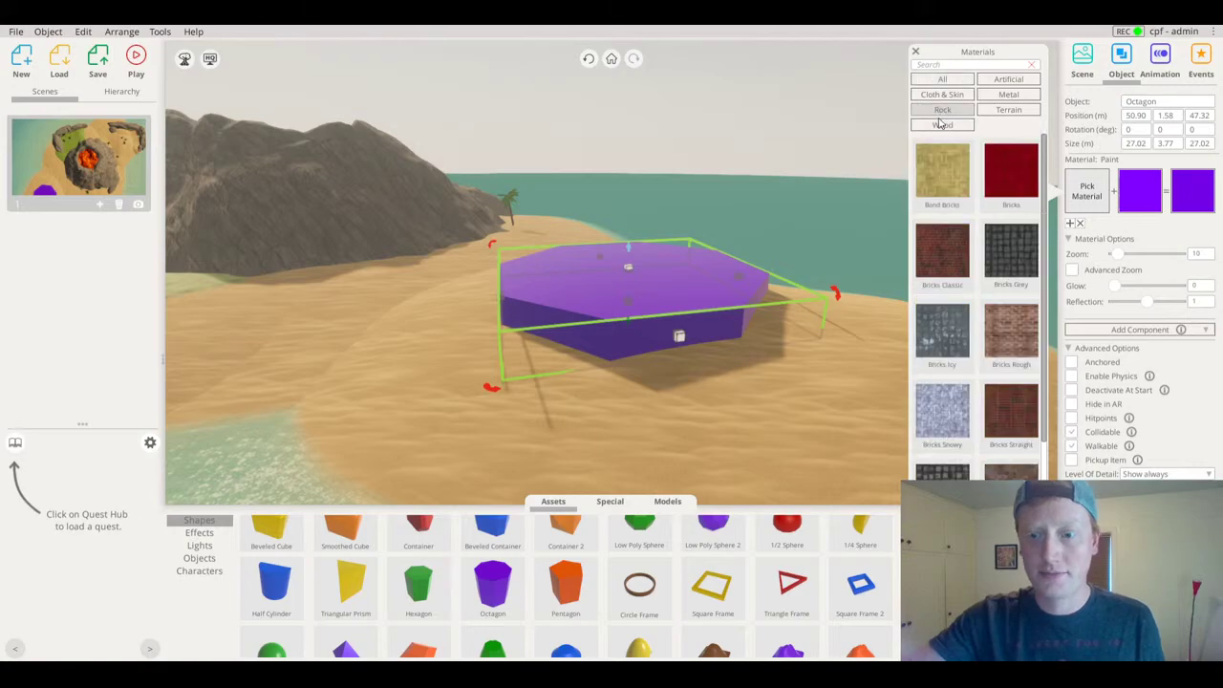
scroll(949, 269, down, 5)
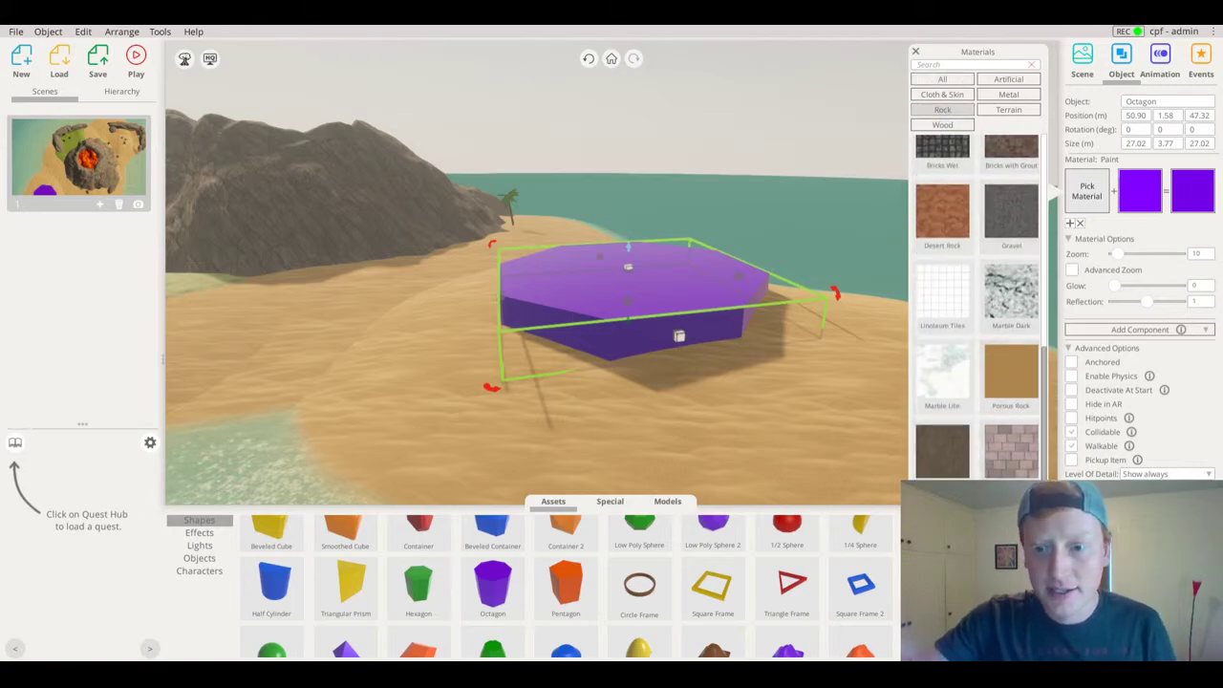
double_click(682, 275)
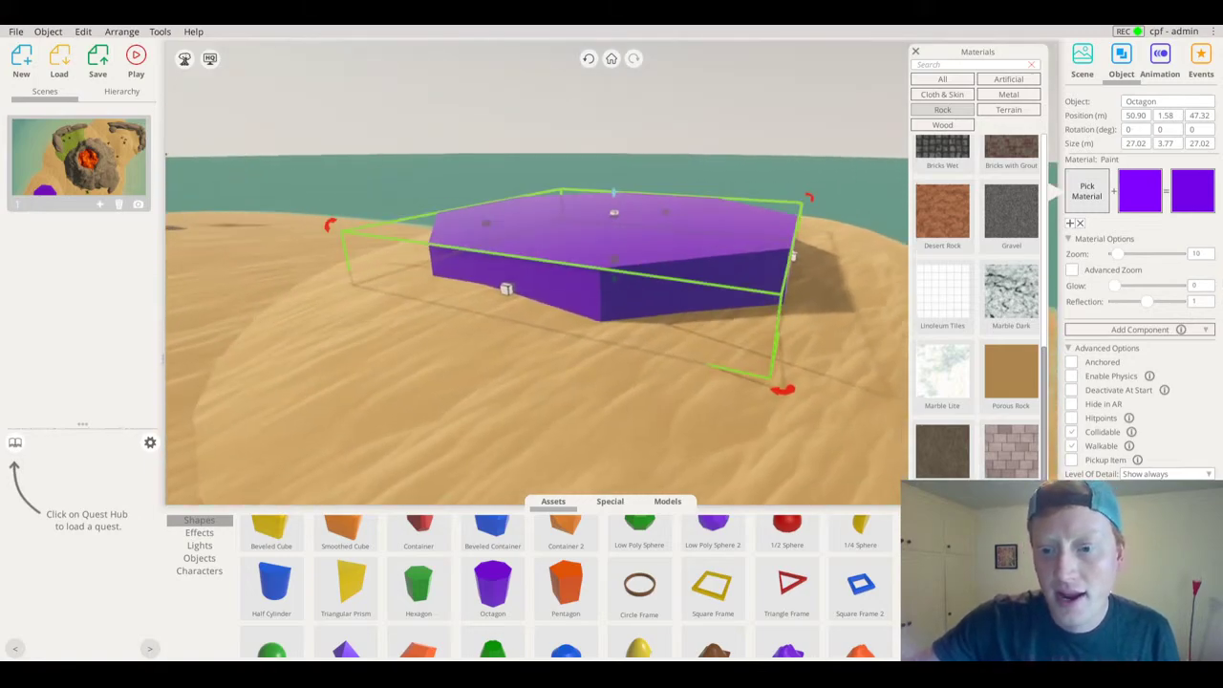
right_drag(660, 288, 1, 245)
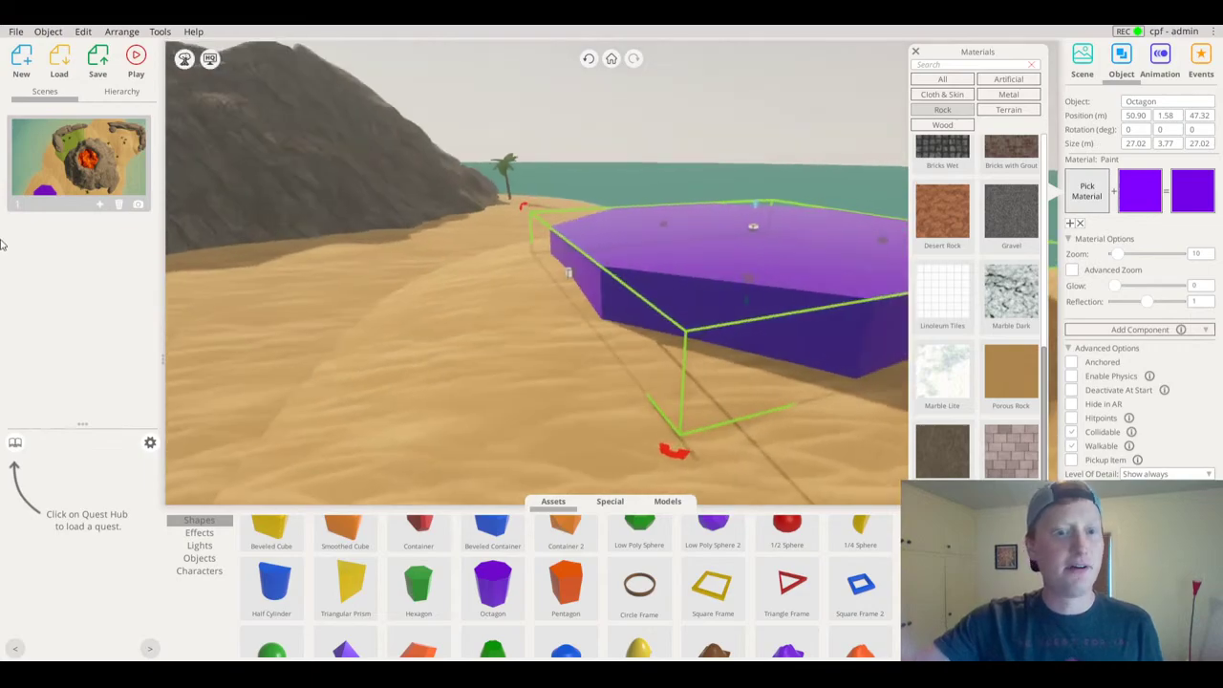
click(942, 452)
right_drag(833, 413, 773, 289)
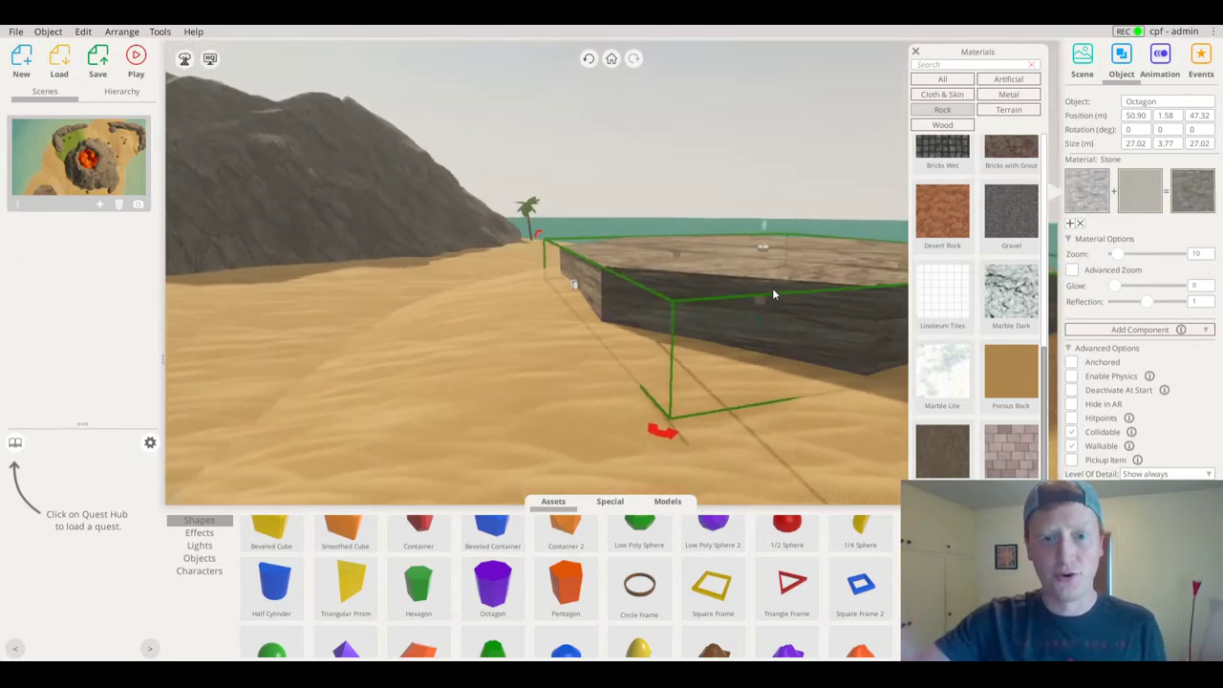
Enable Advanced Zoom for the octagon's stone texture with Zoom X 9 and Y 5, and deselect the octagon
drag(1123, 258, 1121, 276)
click(1119, 269)
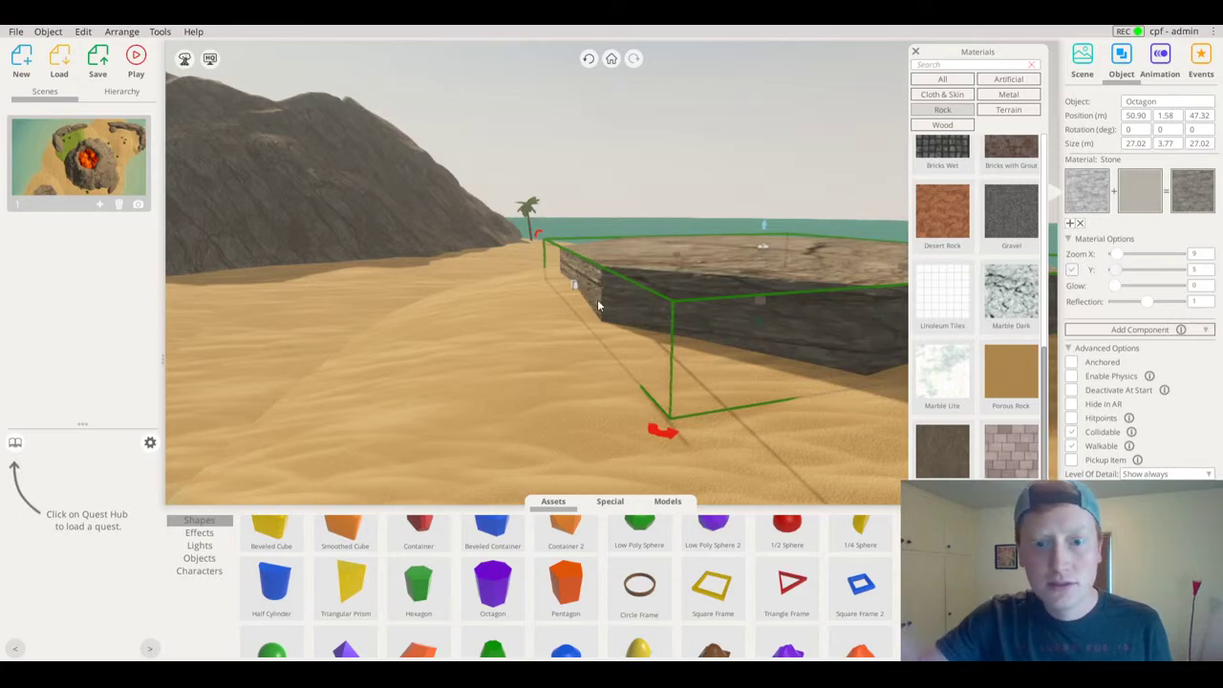
right_drag(598, 306, 581, 354)
click(593, 159)
Move the player across the sand toward the stone octagon, to about 47.65, 1.62, 8.03 m
scroll(593, 158, down, 3)
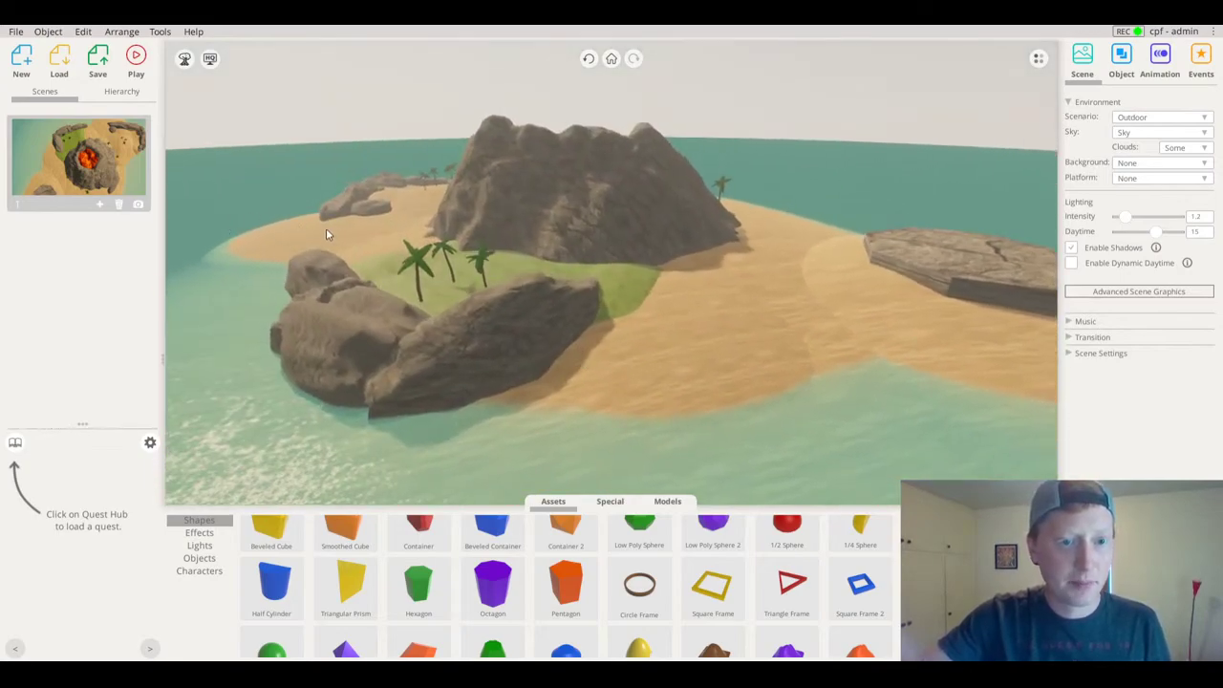
right_drag(334, 236, 475, 344)
scroll(491, 289, up, 3)
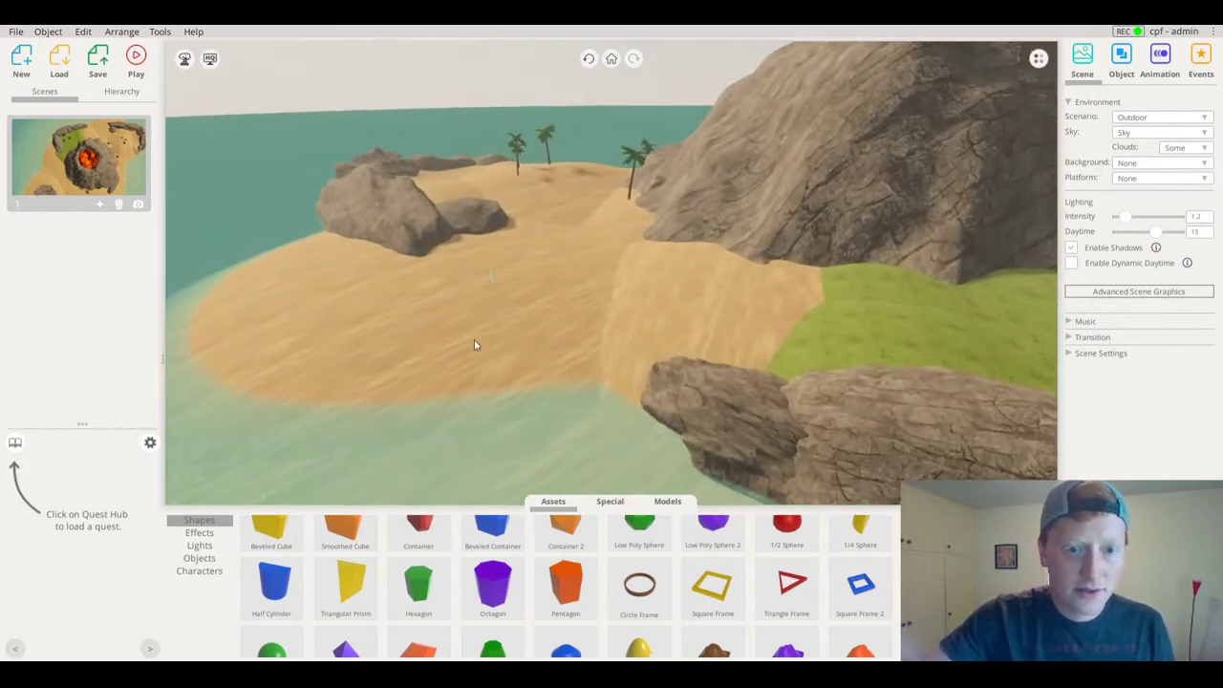
click(509, 279)
drag(699, 304, 784, 334)
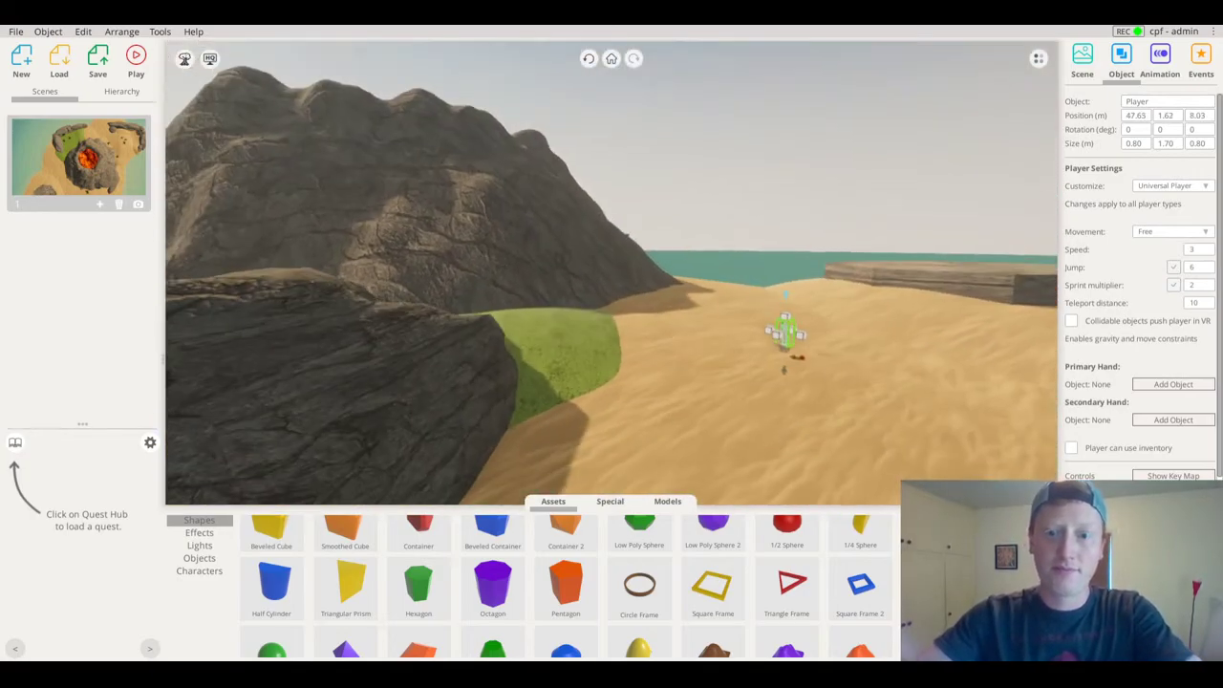
Examine the player's position on the sand relative to the stone octagon and the surrounding terrain
right_drag(783, 329, 871, 291)
click(718, 130)
scroll(691, 241, up, 3)
scroll(813, 326, down, 3)
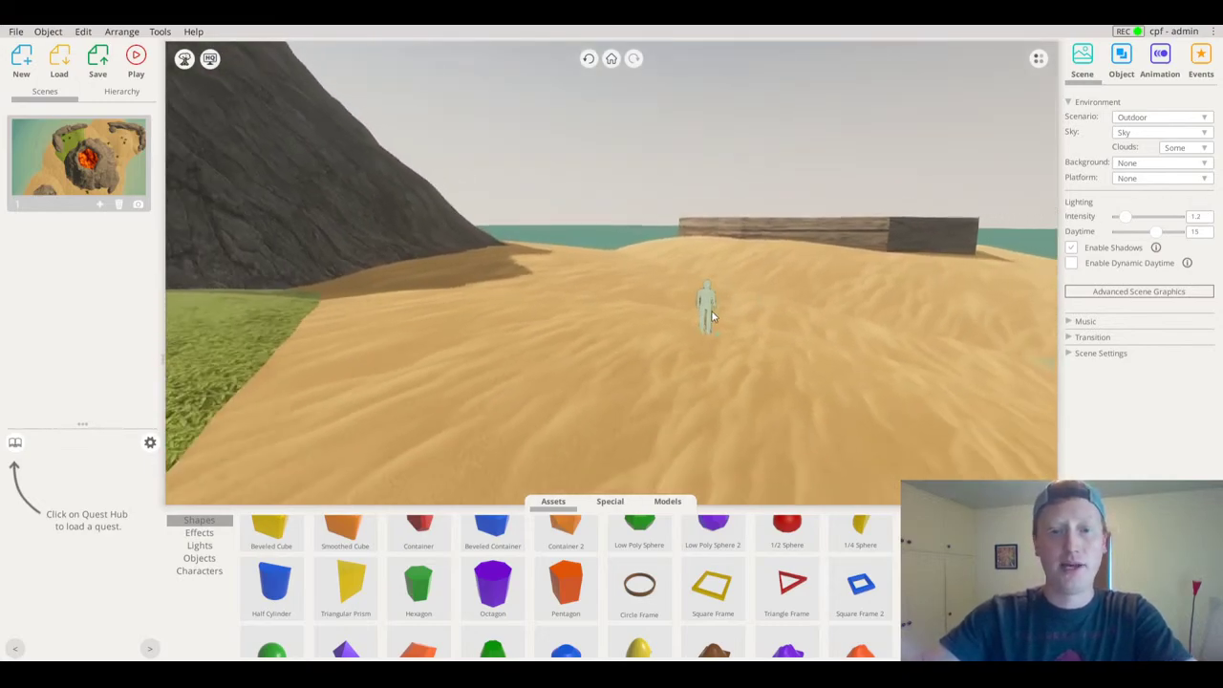
middle_drag(744, 245, 805, 269)
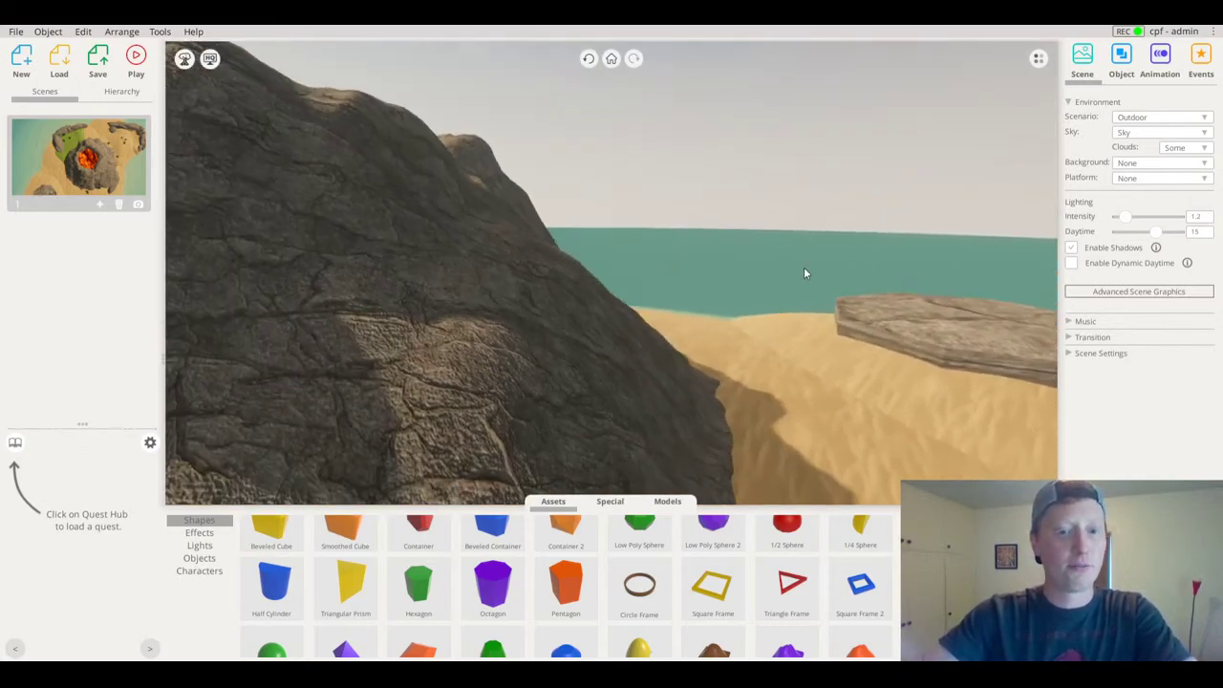
scroll(838, 392, down, 5)
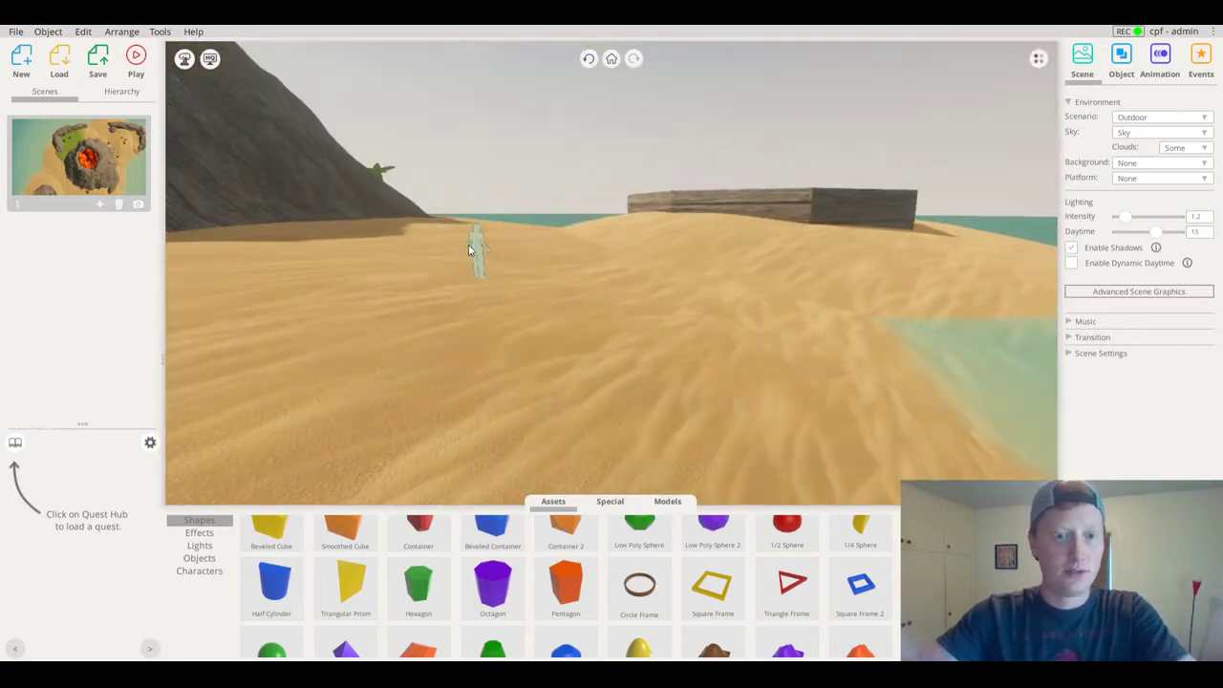
middle_drag(491, 266, 494, 267)
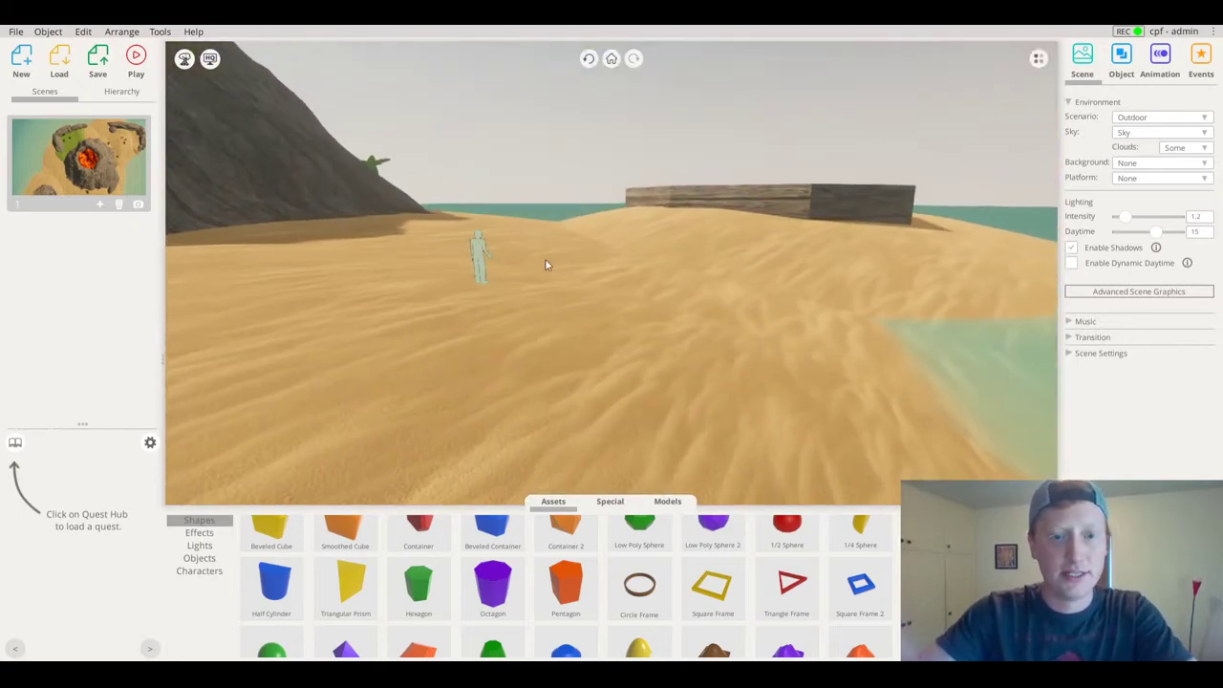
middle_drag(693, 195, 653, 355)
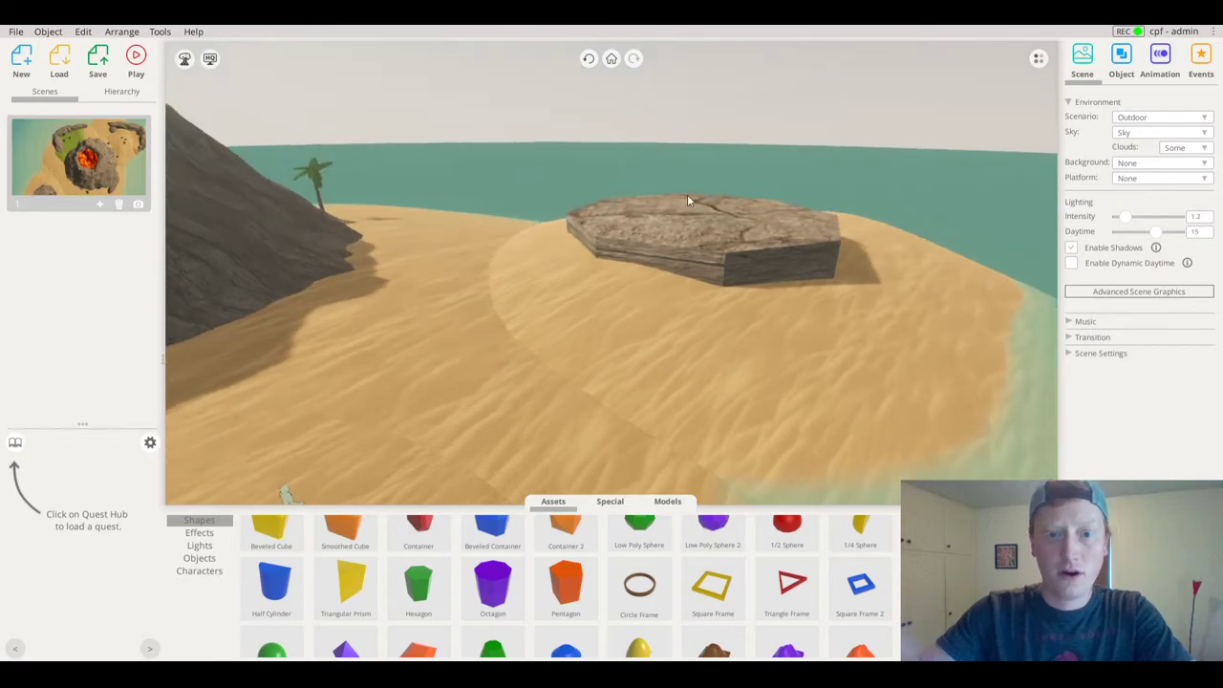
Make the stone octagon about 6.87 m high and lower it to a Y position of -2 m
click(694, 220)
drag(693, 214, 713, 187)
scroll(685, 254, down, 3)
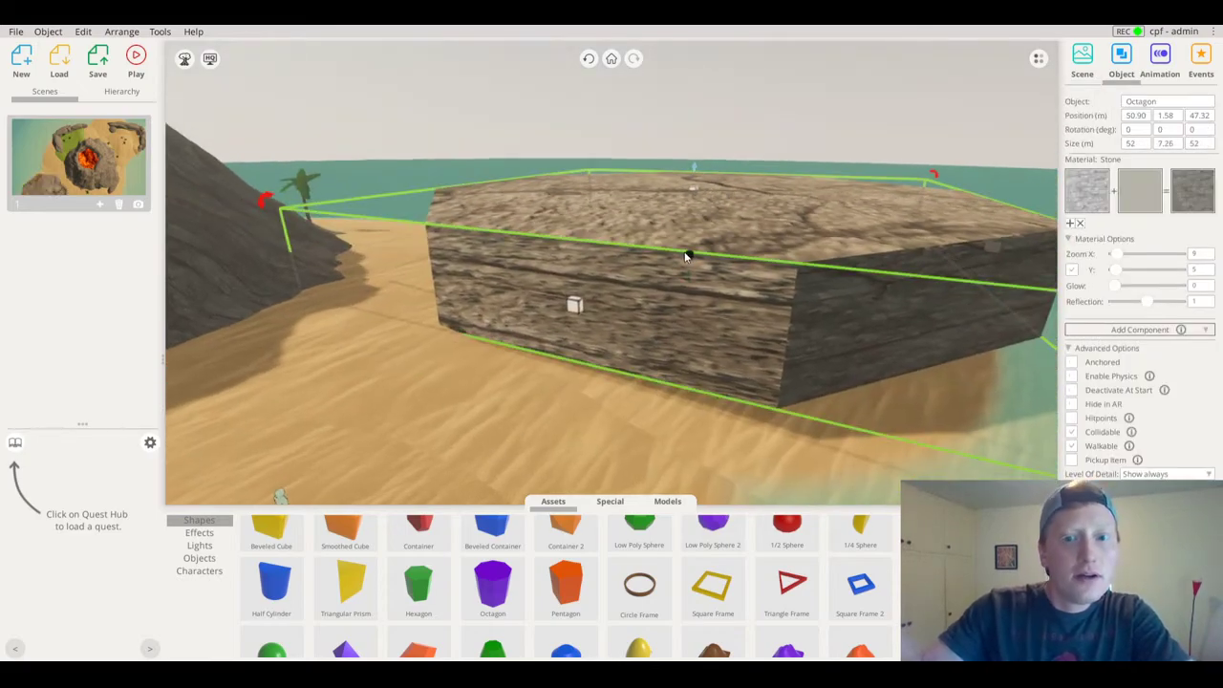
middle_drag(681, 257, 672, 246)
drag(676, 273, 675, 298)
drag(674, 216, 684, 247)
middle_drag(684, 247, 667, 368)
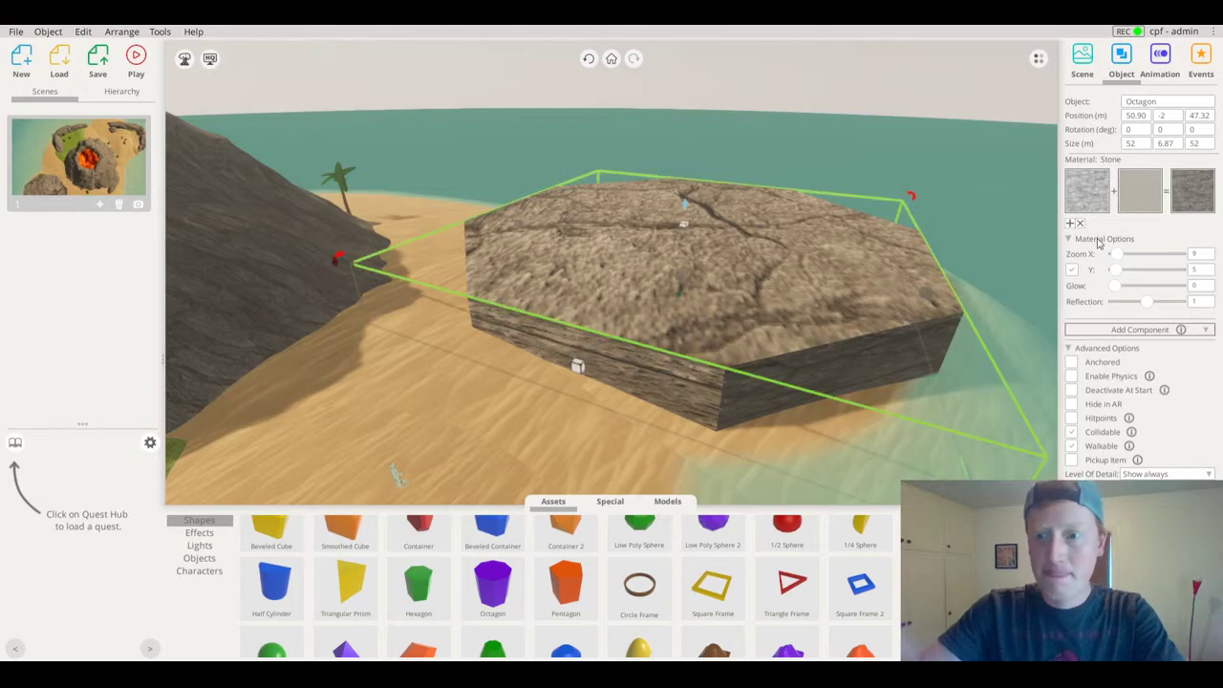
Adjust the horizontal zoom of the octagon's stone texture and deselect the octagon
drag(1121, 259, 1128, 260)
middle_drag(769, 290, 841, 134)
click(840, 134)
middle_drag(516, 182, 521, 349)
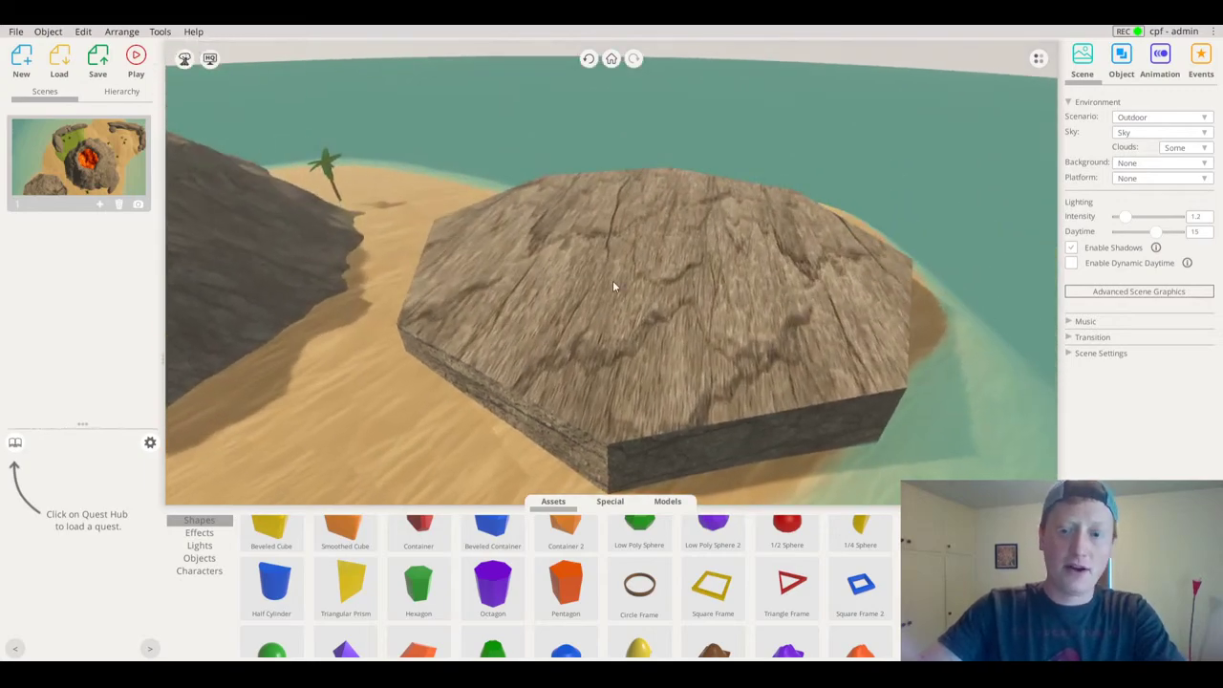
click(776, 395)
middle_drag(776, 395, 672, 310)
middle_drag(619, 277, 647, 254)
right_drag(587, 397, 736, 215)
click(768, 143)
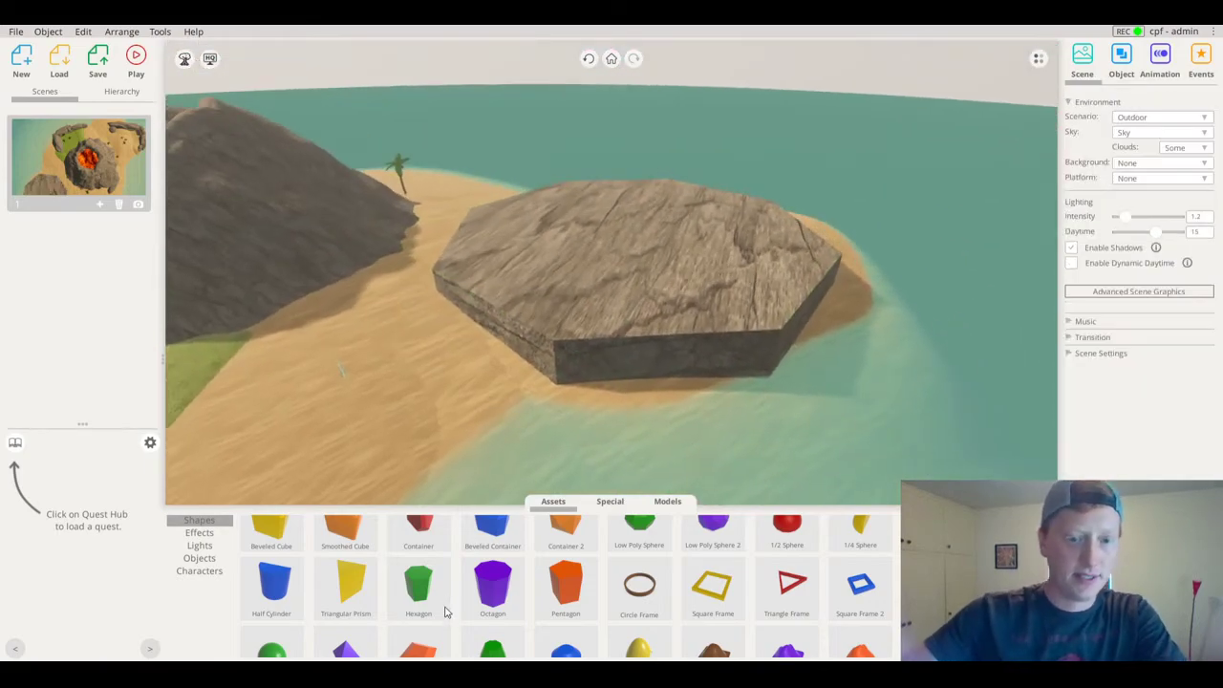
Add a cube from the shapes on the octagon's near corner at about 61.93, 4.94, 22.69 m
scroll(444, 612, up, 2)
drag(267, 562, 574, 413)
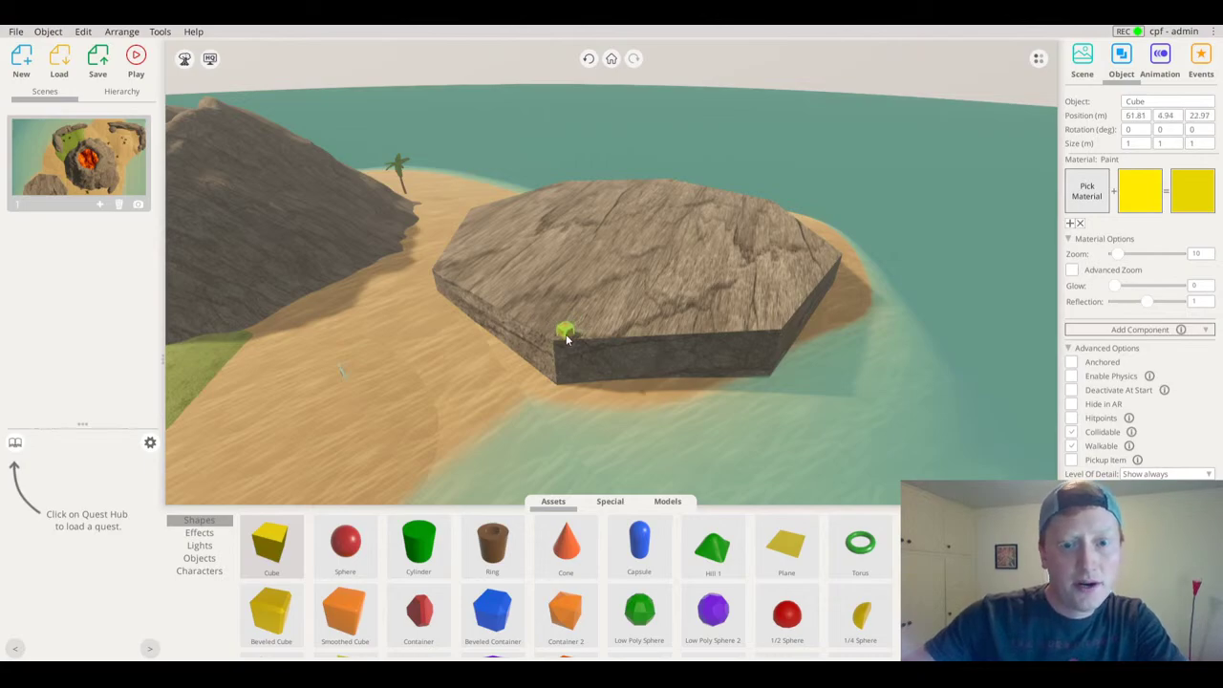
scroll(580, 342, up, 5)
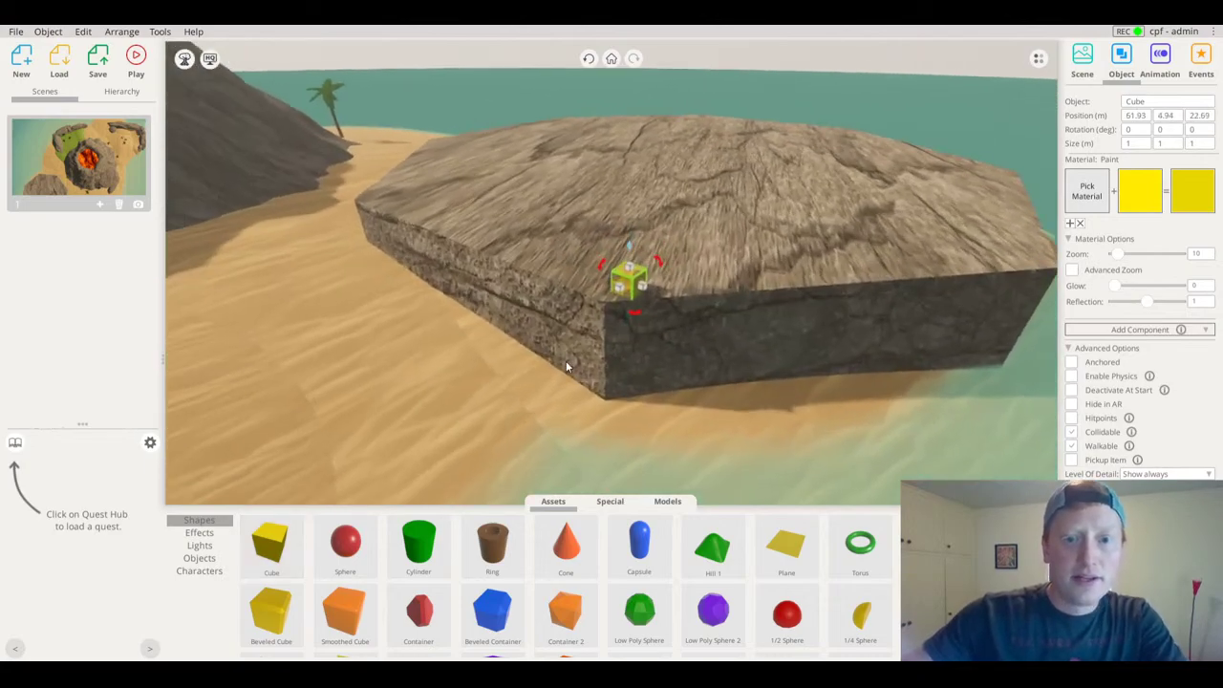
scroll(635, 312, up, 2)
right_drag(636, 312, 627, 315)
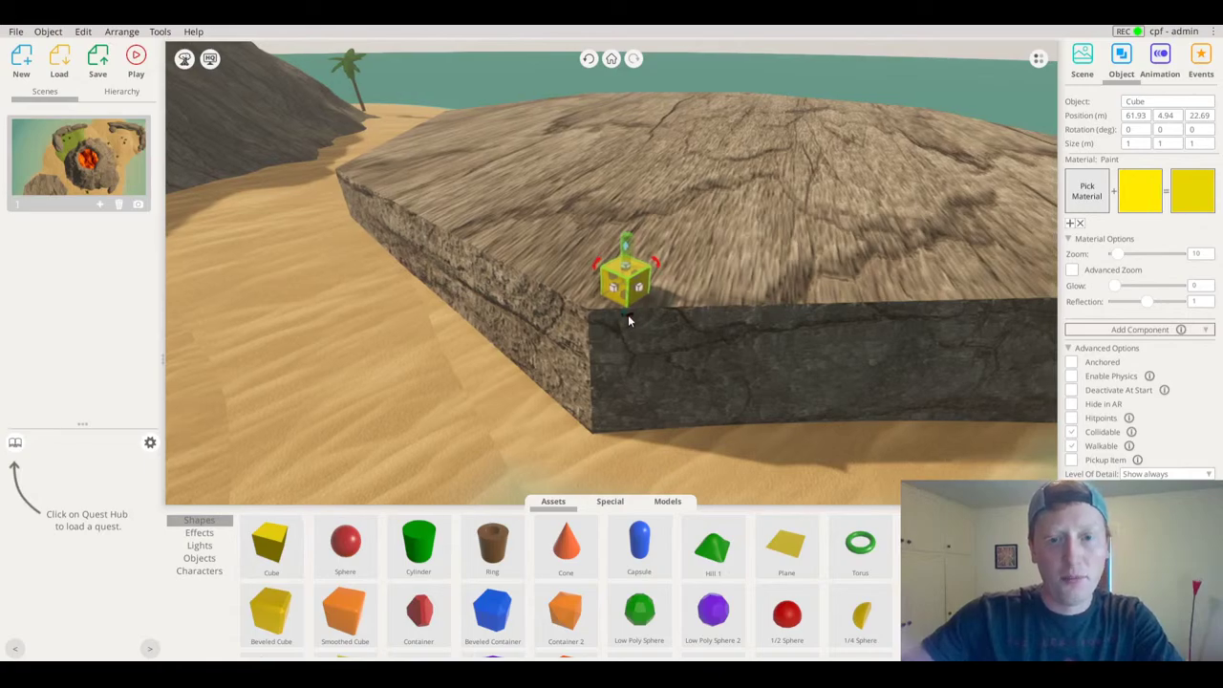
Turn the cube to 315 degrees and stretch it into a wall about 18.44 m long and 7.78 m high along the octagon's edge
drag(628, 314, 1027, 267)
scroll(878, 278, down, 2)
right_drag(1027, 268, 748, 322)
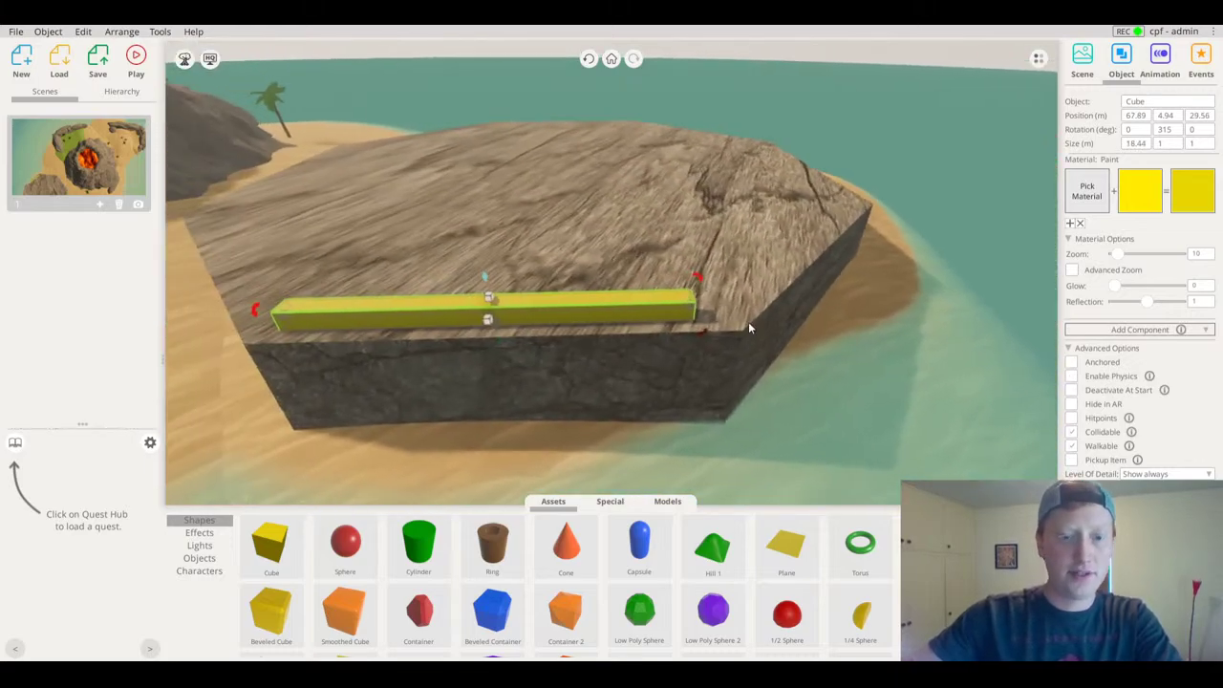
drag(487, 304, 512, 145)
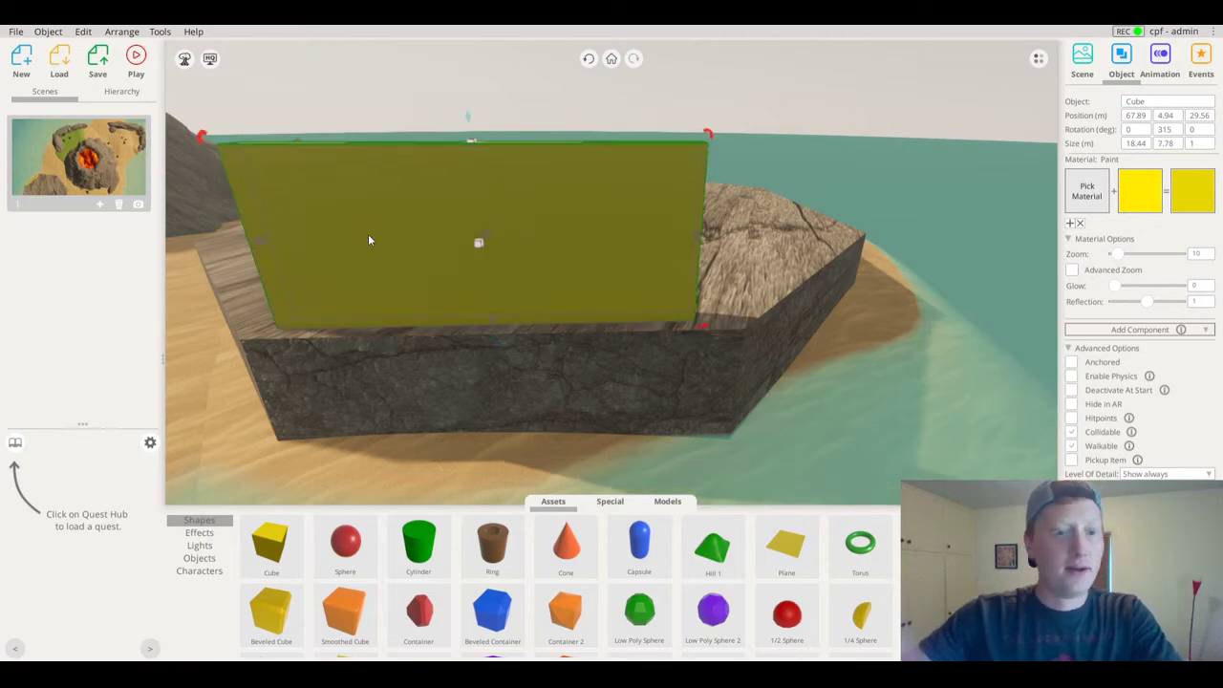
right_drag(368, 235, 977, 437)
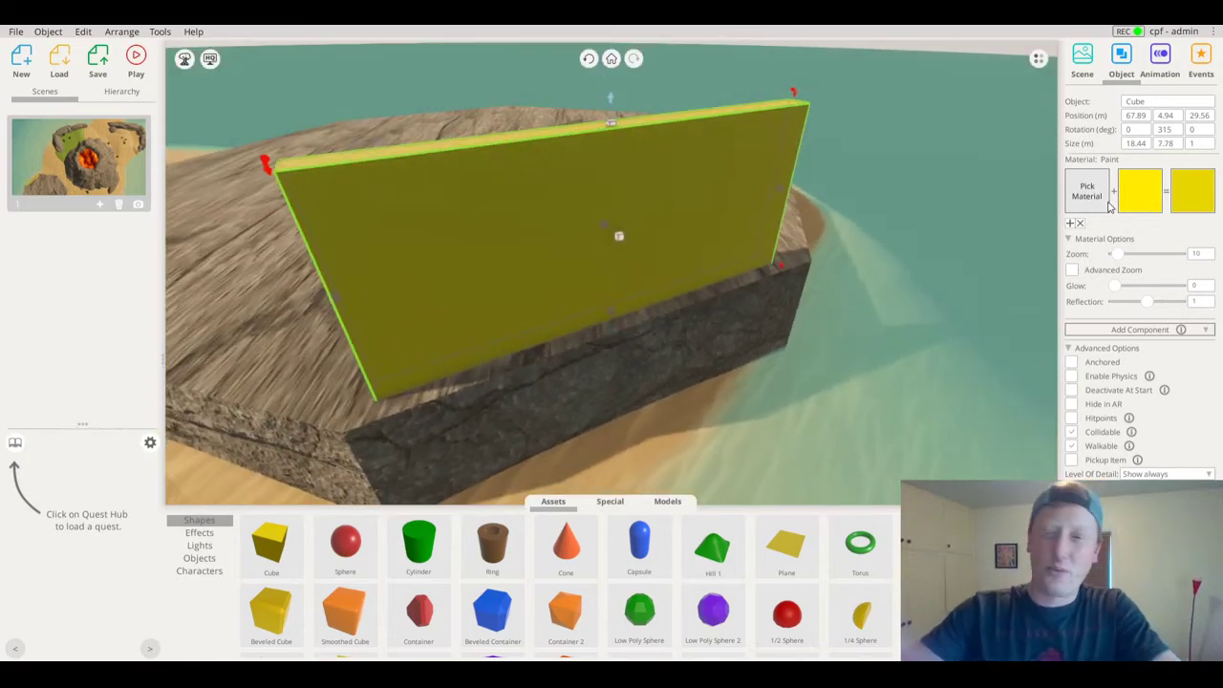
Apply the Stone Bricks material from the Rock category to the wall
click(1086, 196)
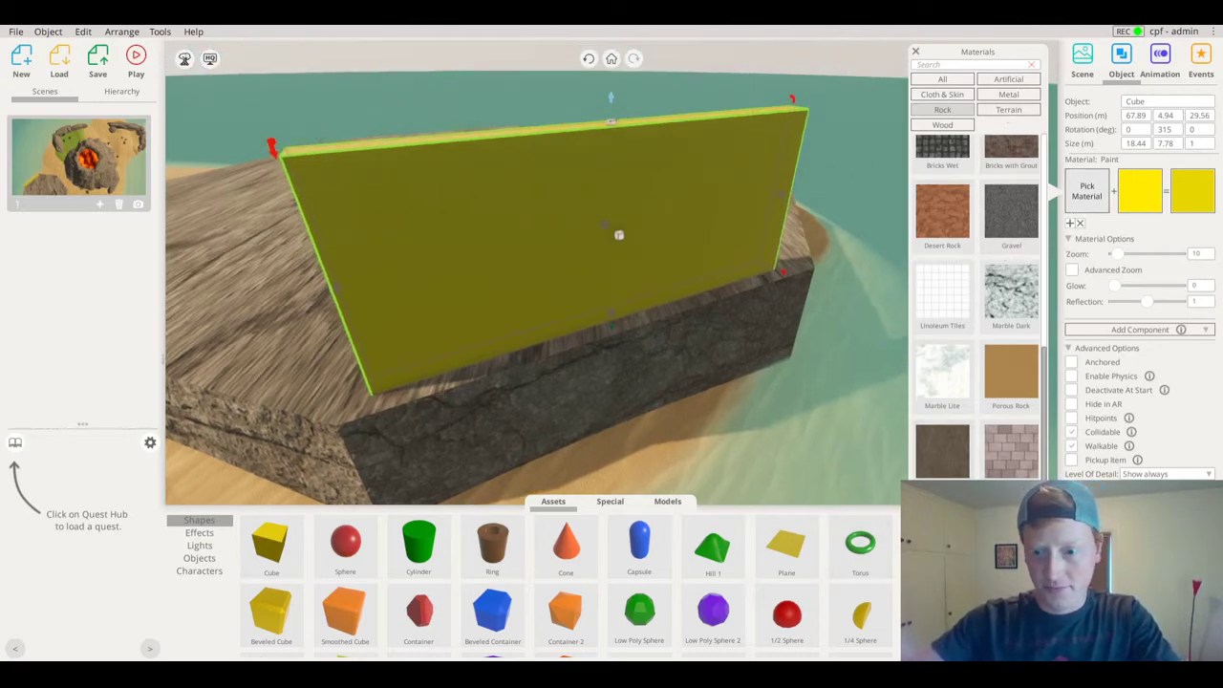
click(942, 531)
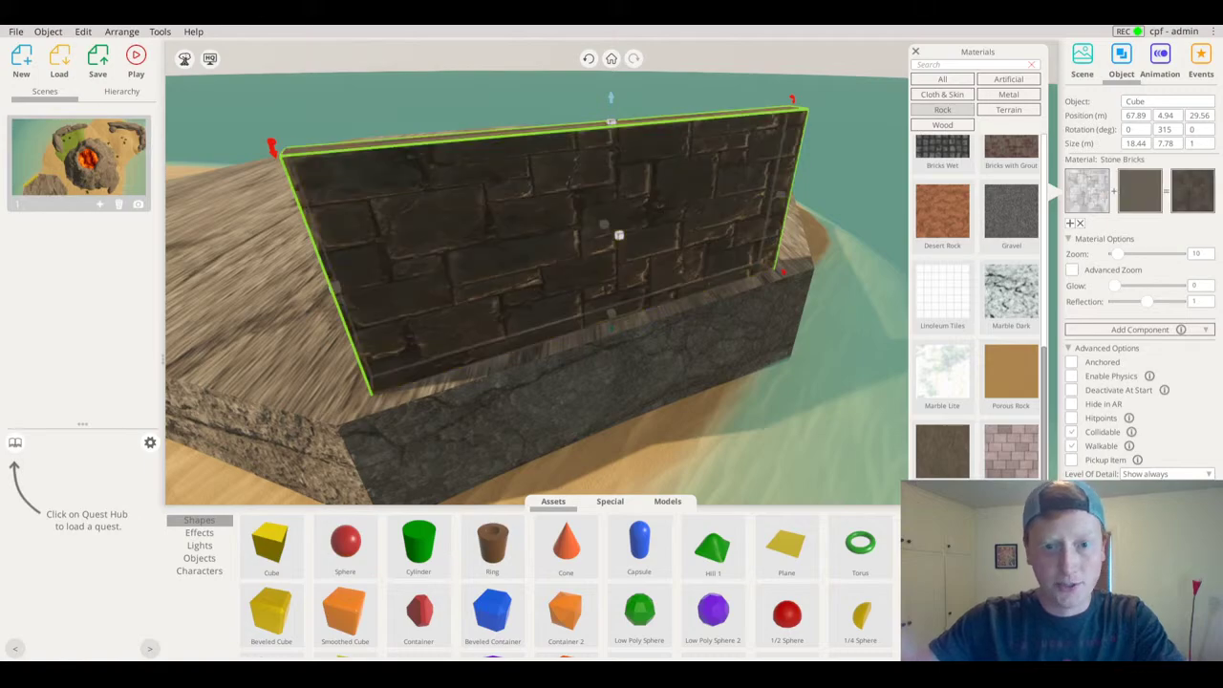
mouse_move(726, 363)
right_down()
mouse_move(616, 254)
mouse_move(548, 240)
mouse_move(1, 295)
mouse_move(114, 287)
right_up()
Raise the wall to about 9.84 m high and lighten its brick colour to RGB 184, 176, 166
click(1151, 198)
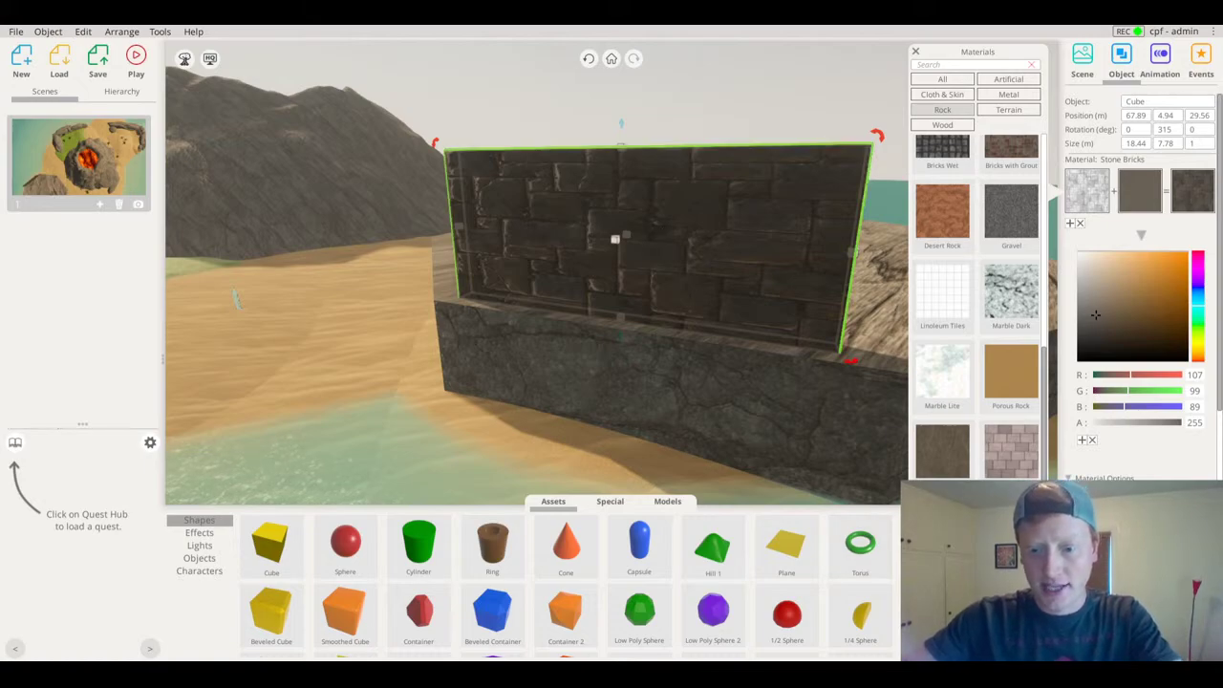
right_drag(693, 280, 732, 257)
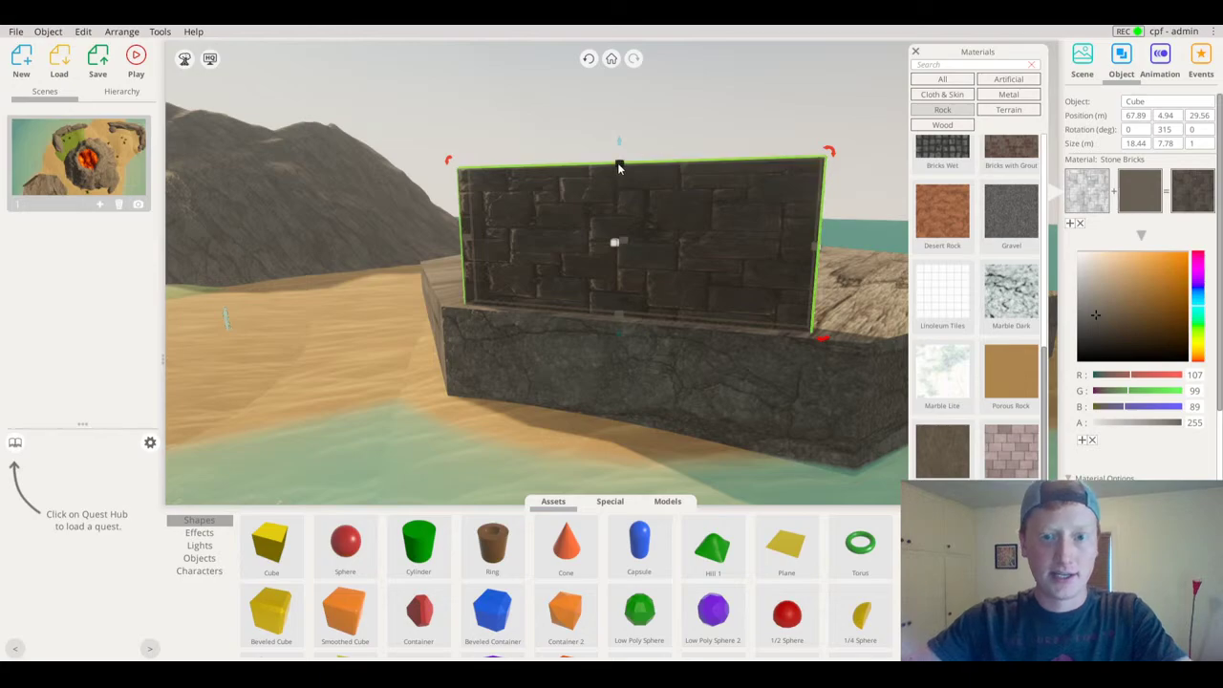
drag(619, 167, 628, 122)
right_drag(627, 122, 848, 307)
scroll(621, 191, down, 3)
scroll(827, 330, up, 3)
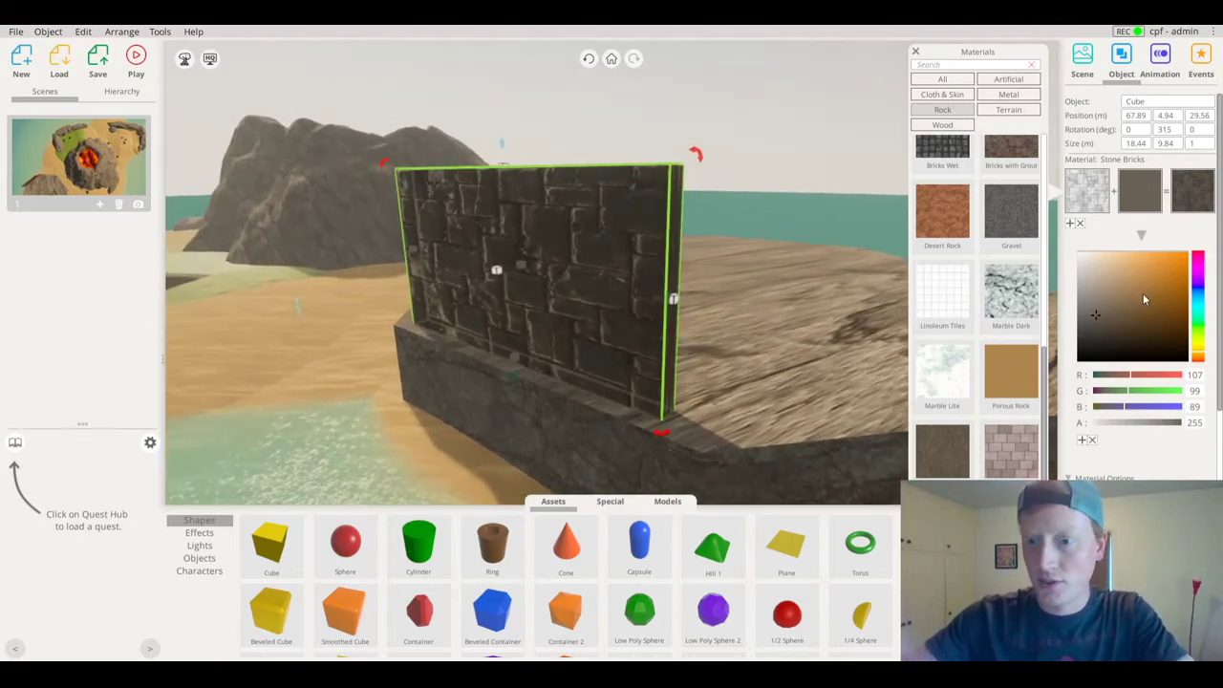
drag(1143, 299, 1084, 283)
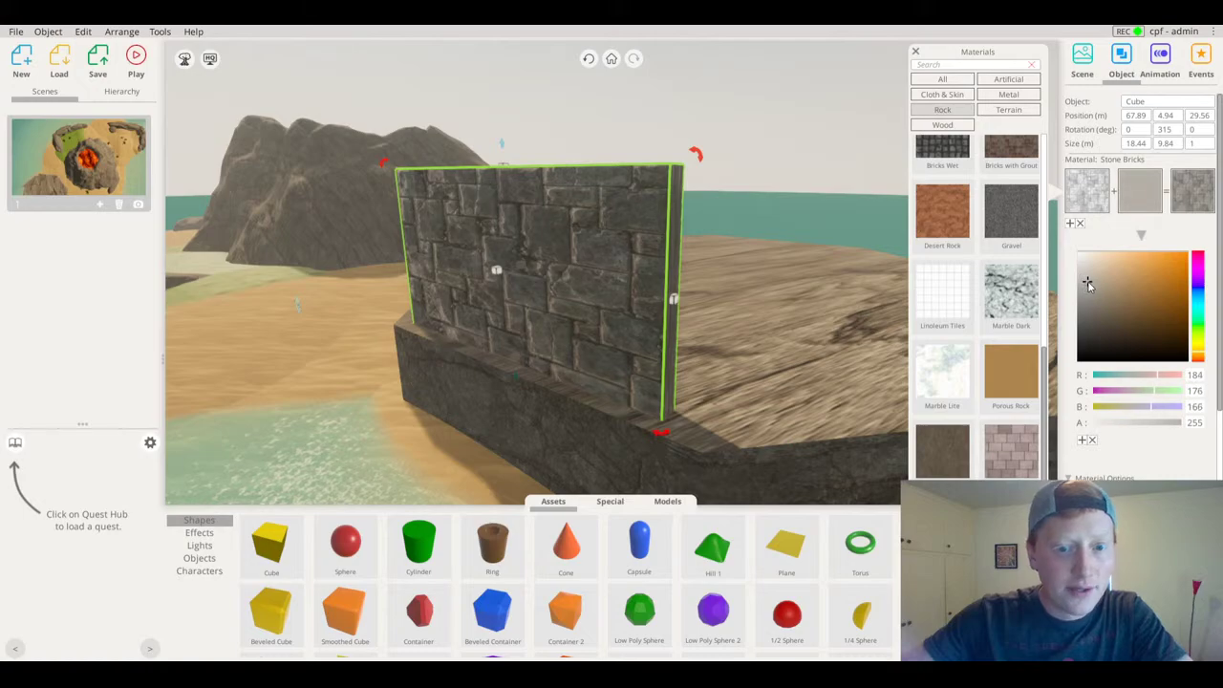
mouse_move(796, 313)
right_down()
mouse_move(675, 229)
mouse_move(609, 332)
mouse_move(778, 316)
right_up()
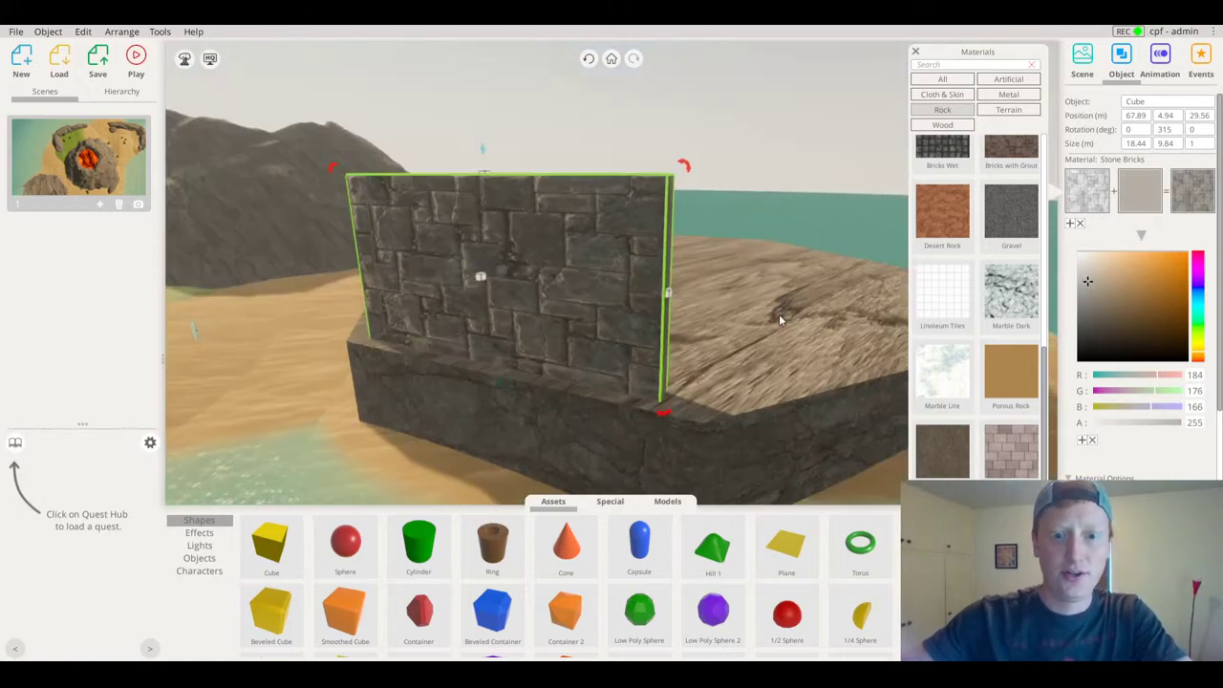
click(780, 119)
Duplicate the brick wall and fit the copy along the octagon's adjacent edge, rotated to 270 degrees at about 75.20, 4.94, 47.66 m
click(499, 273)
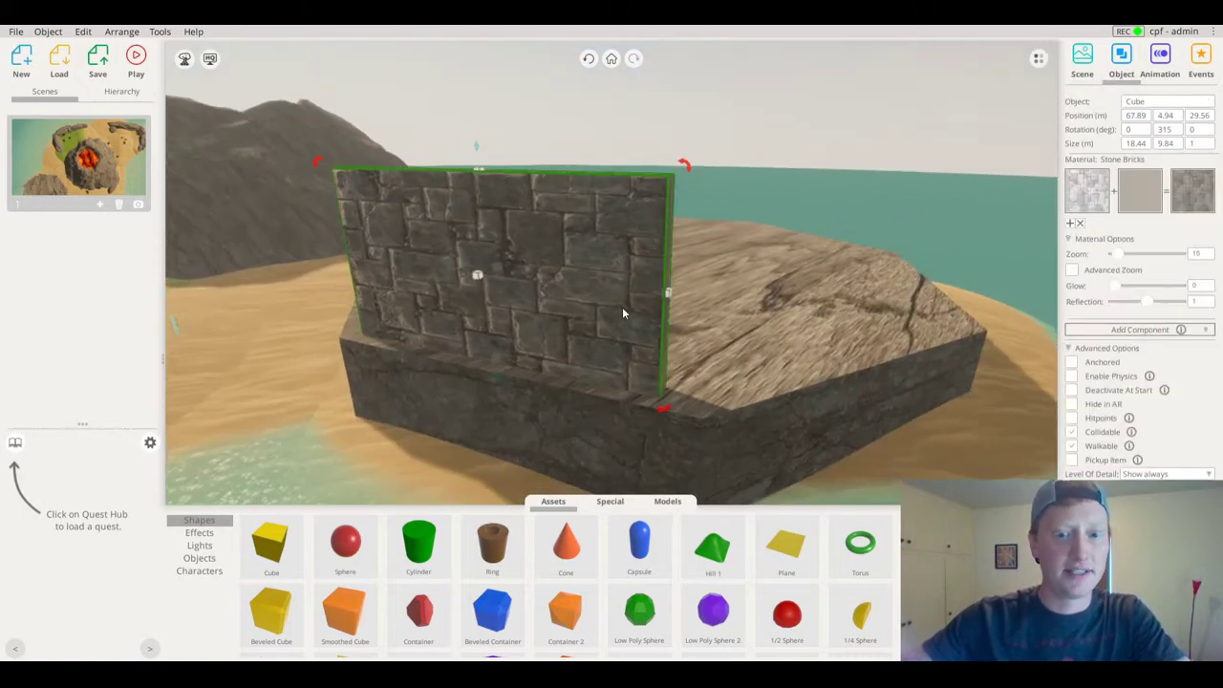
right_drag(614, 375, 691, 353)
key(ctrl+v)
click(620, 378)
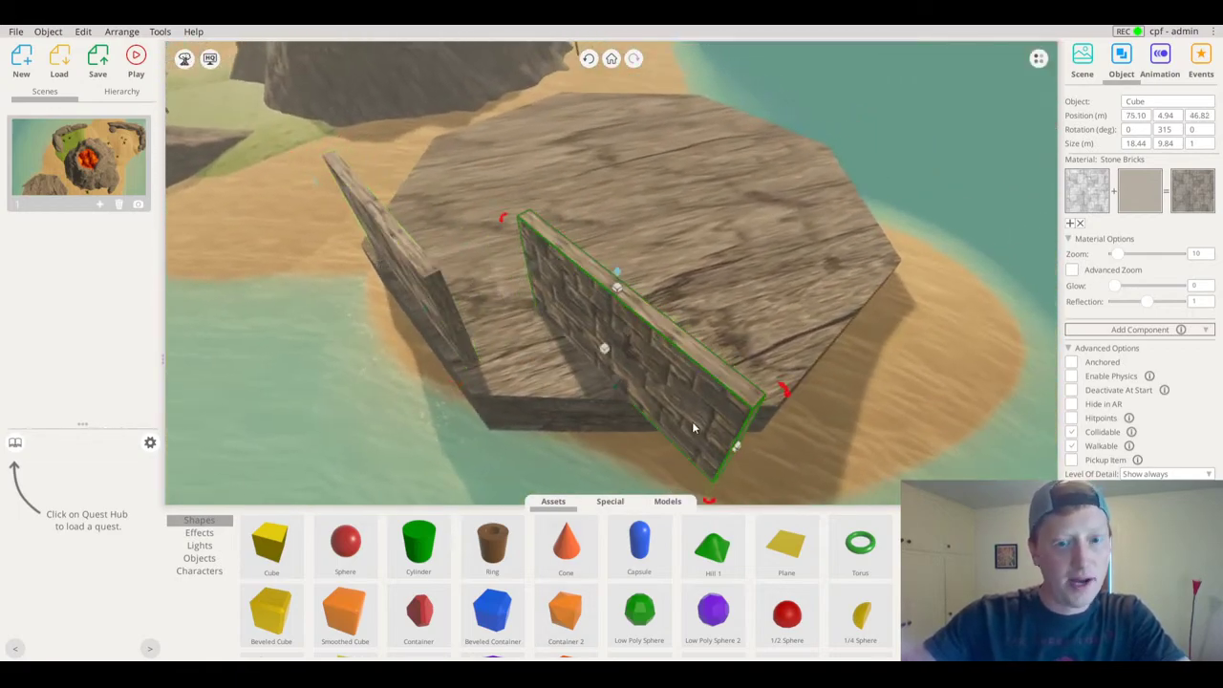
drag(720, 504, 661, 498)
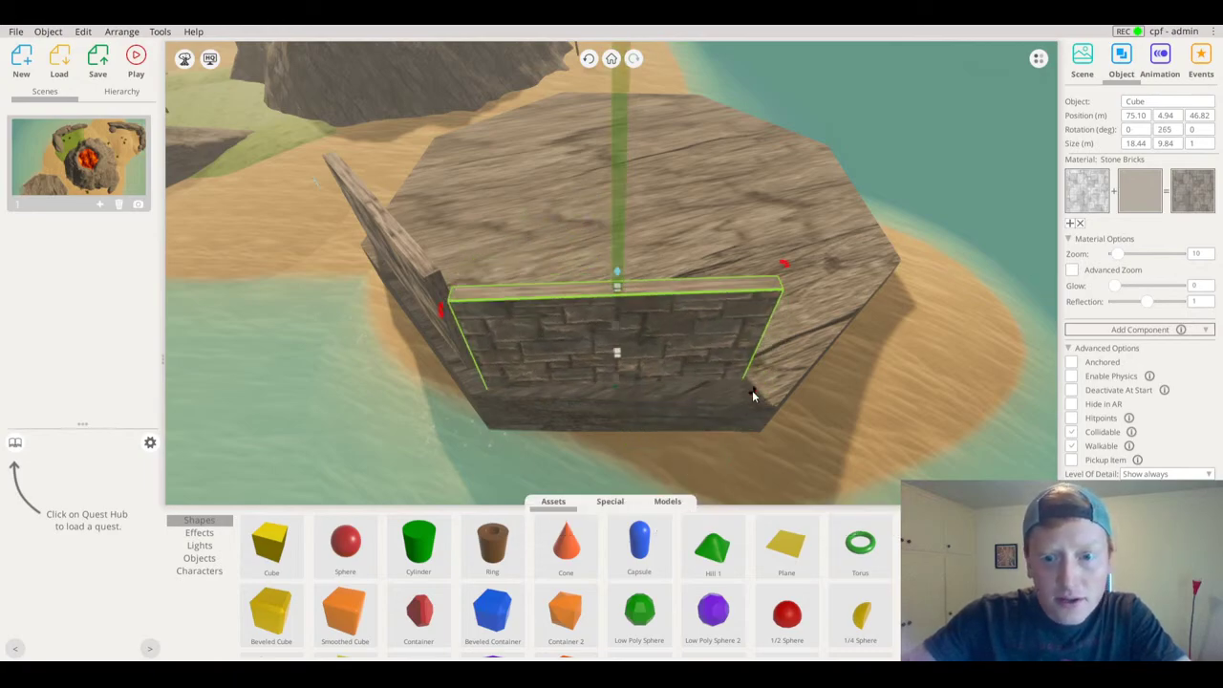
drag(753, 392, 743, 357)
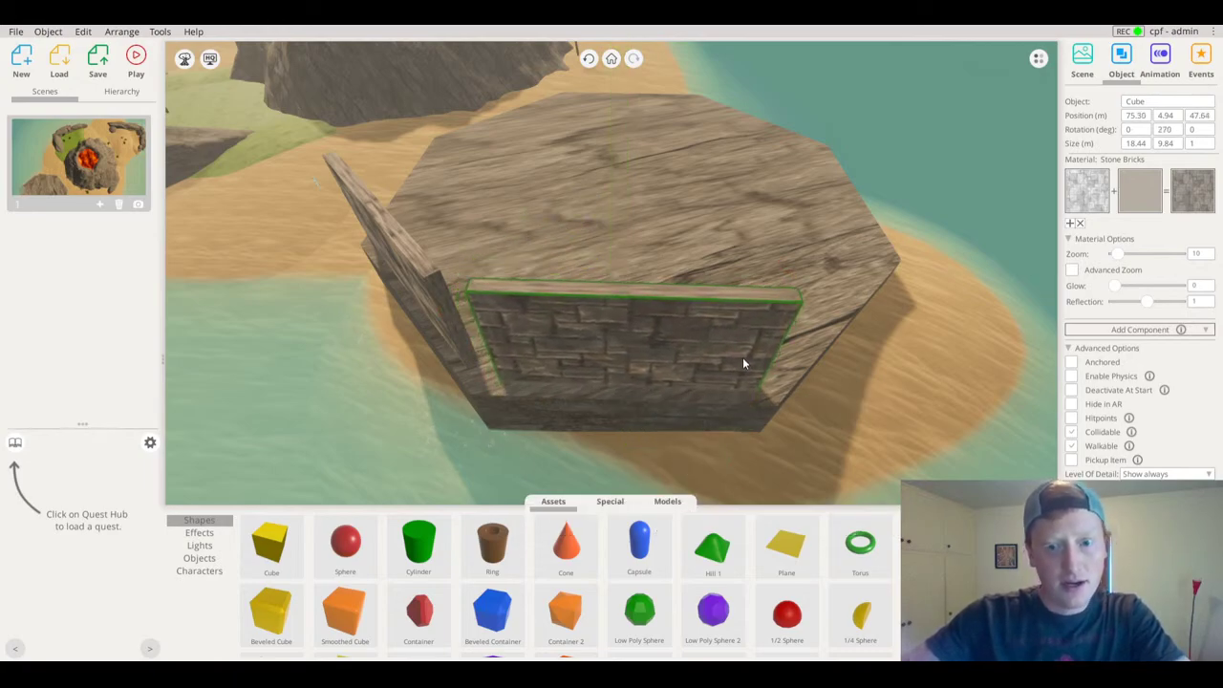
scroll(780, 336, down, 1)
middle_drag(779, 335, 707, 309)
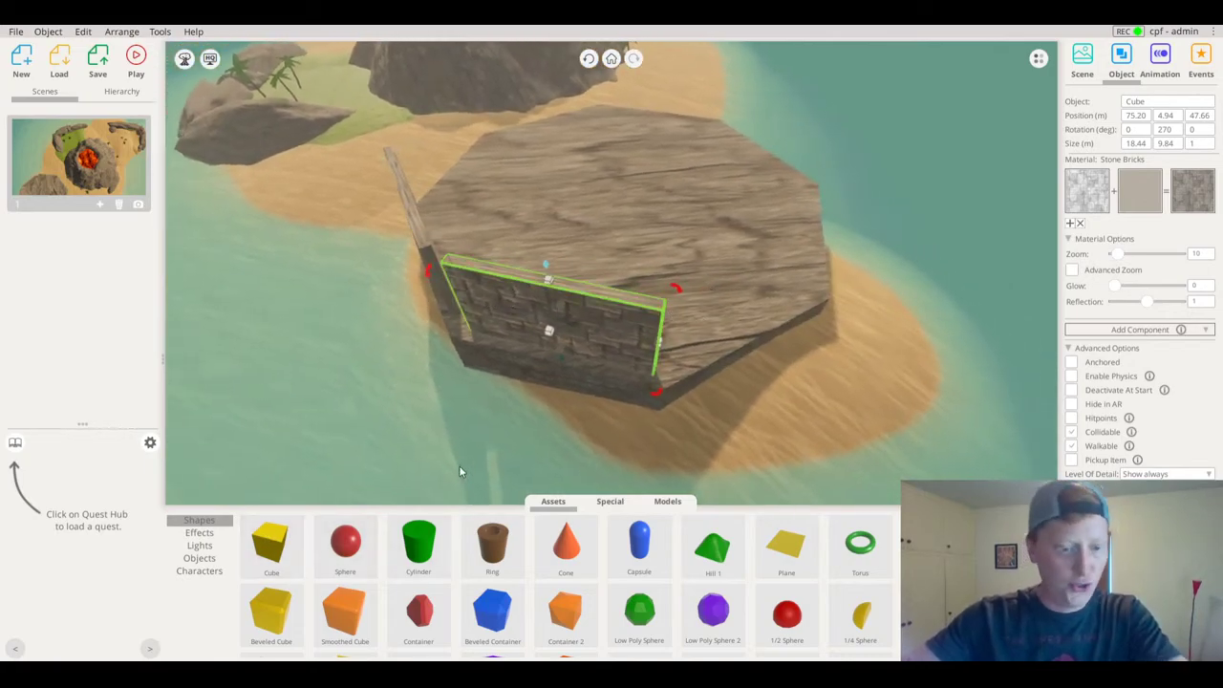
Add a third brick wall on the octagon's next edge, rotated to 225 degrees at about 67.51, 4.94, 64.94 m
key(ctrl+v)
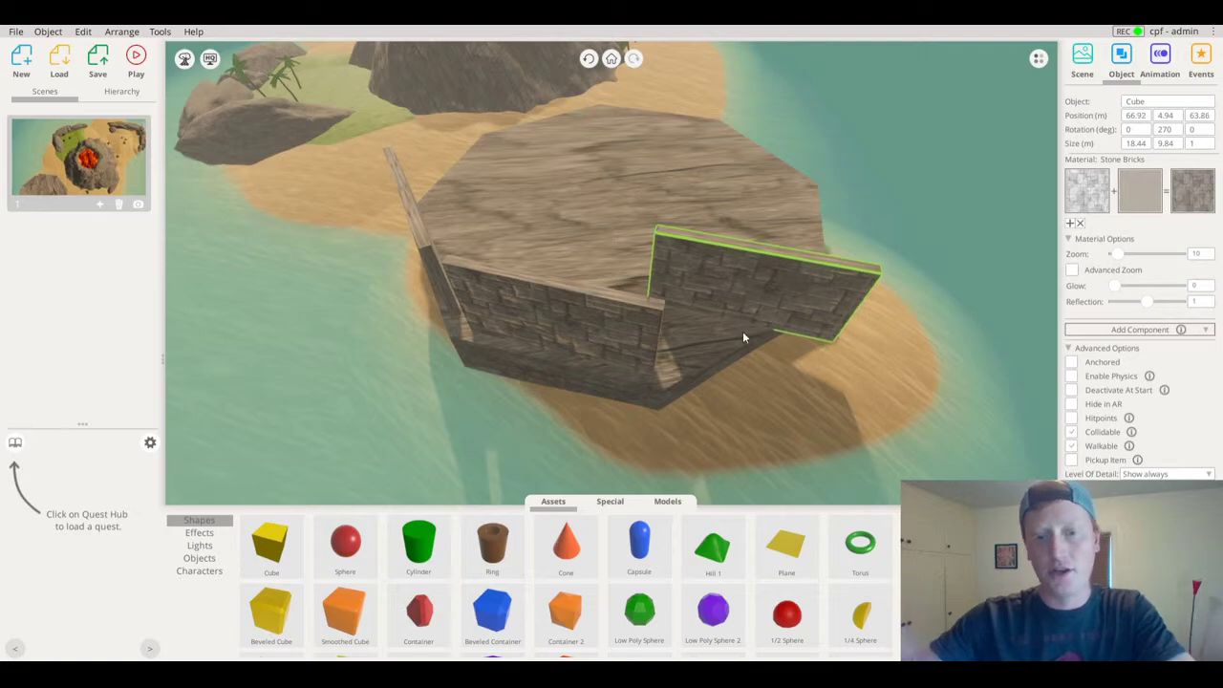
middle_drag(761, 330, 787, 231)
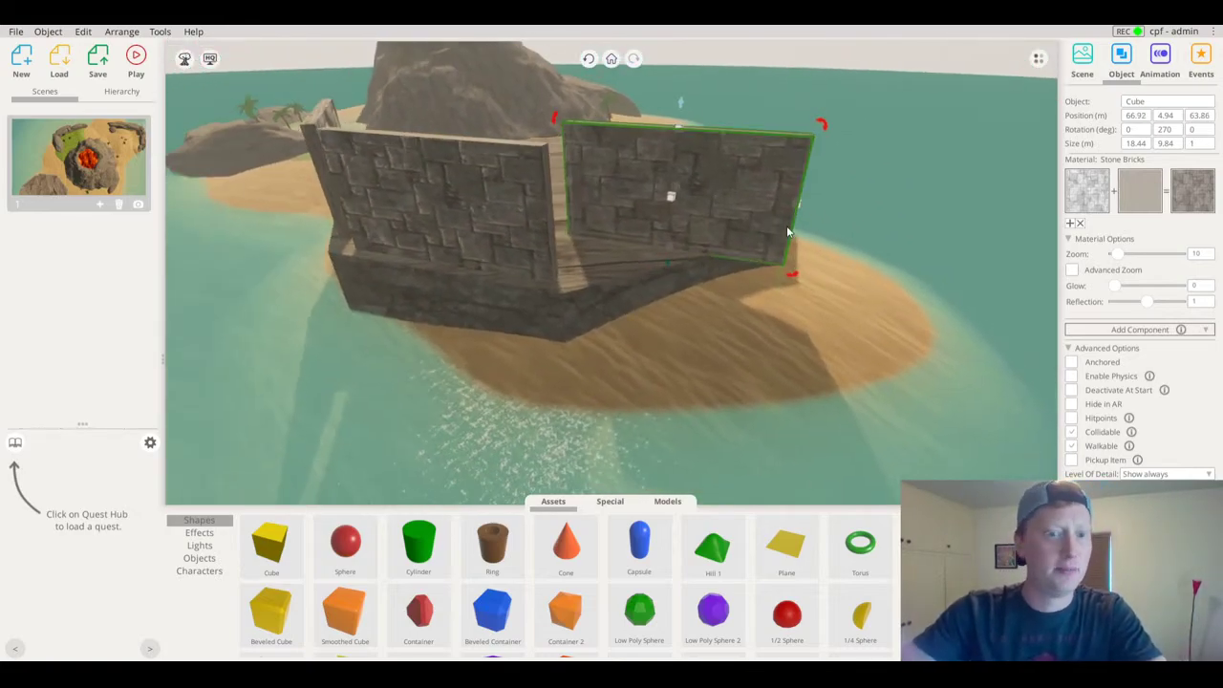
drag(793, 274, 747, 278)
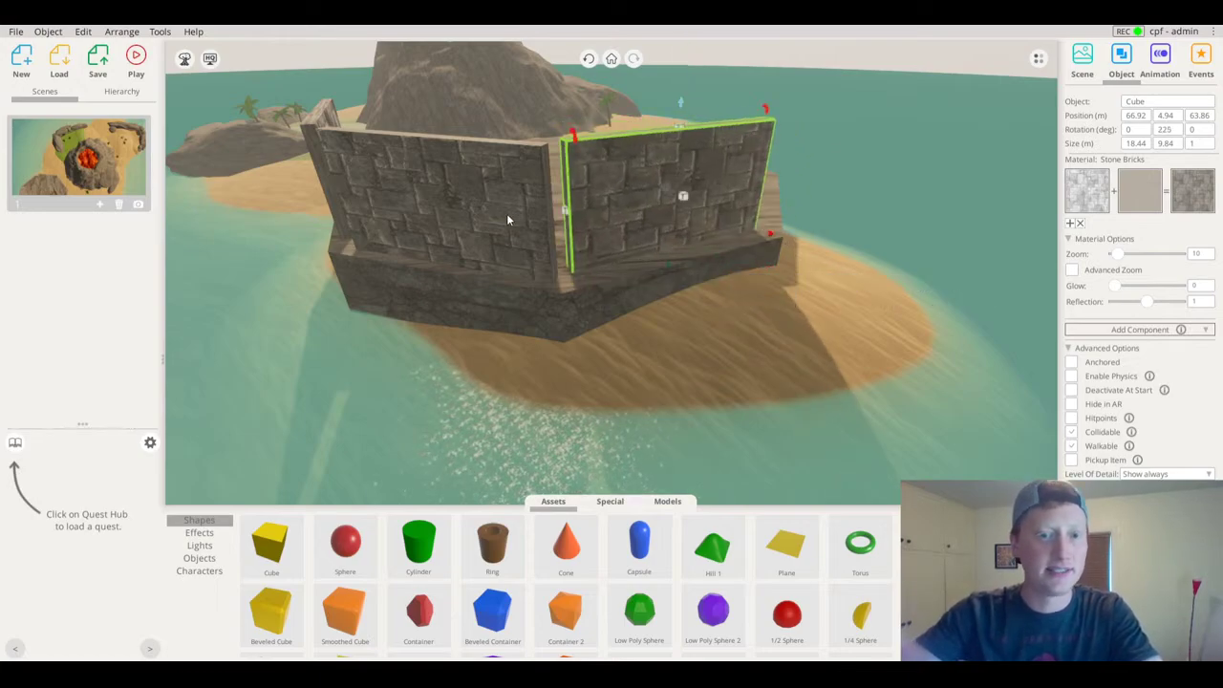
middle_drag(691, 217, 655, 267)
drag(655, 268, 661, 279)
middle_drag(657, 269, 545, 263)
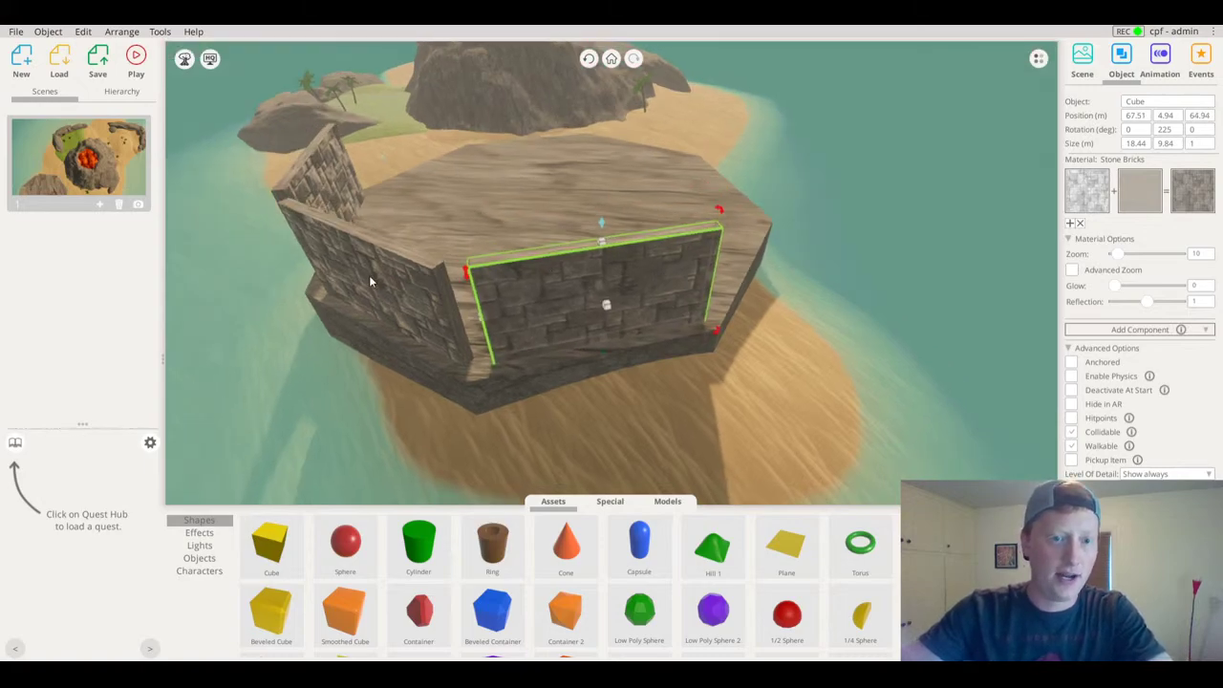
shift+click(325, 184)
middle_drag(388, 183, 461, 285)
middle_drag(556, 306, 586, 296)
click(586, 297)
Duplicate the third wall, turn the copy parallel to the octagon's next free edge and align it there
middle_drag(723, 267, 679, 271)
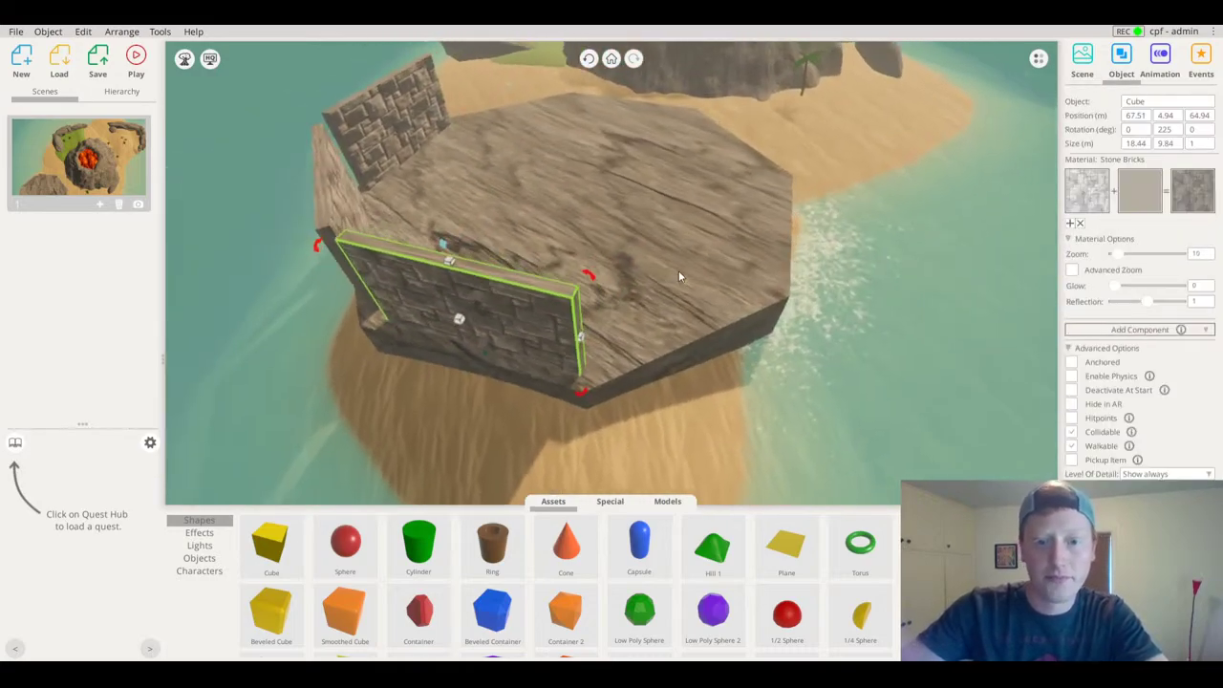
key(ctrl+v)
click(676, 328)
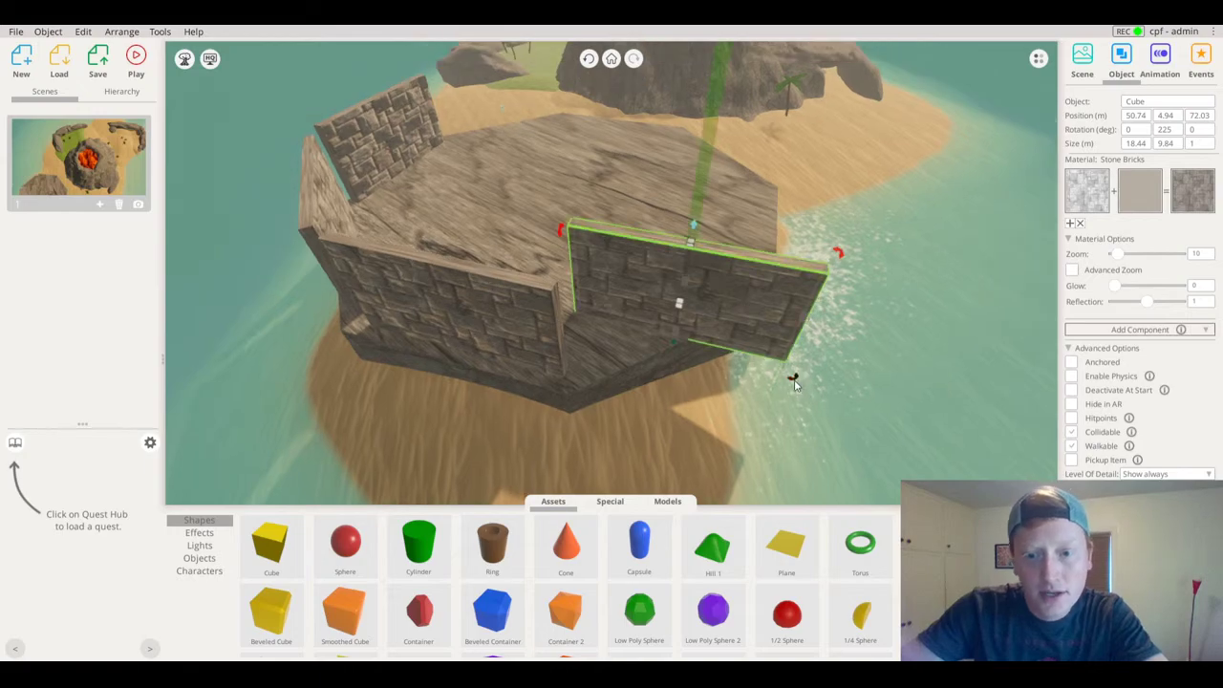
drag(792, 377, 751, 396)
middle_drag(611, 297, 571, 334)
drag(571, 340, 581, 320)
middle_drag(580, 320, 569, 188)
Duplicate the four brick walls together, turn the copies 180 degrees and align them with the octagon's four open edges
shift+click(431, 281)
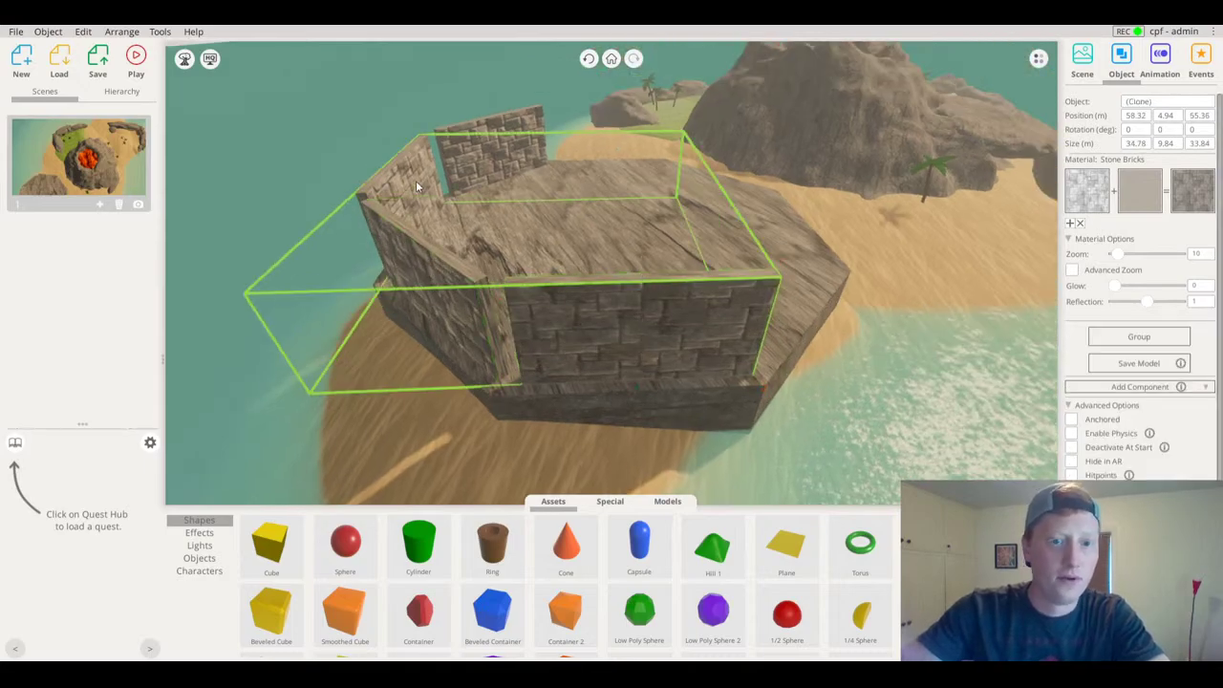
middle_drag(662, 168, 667, 254)
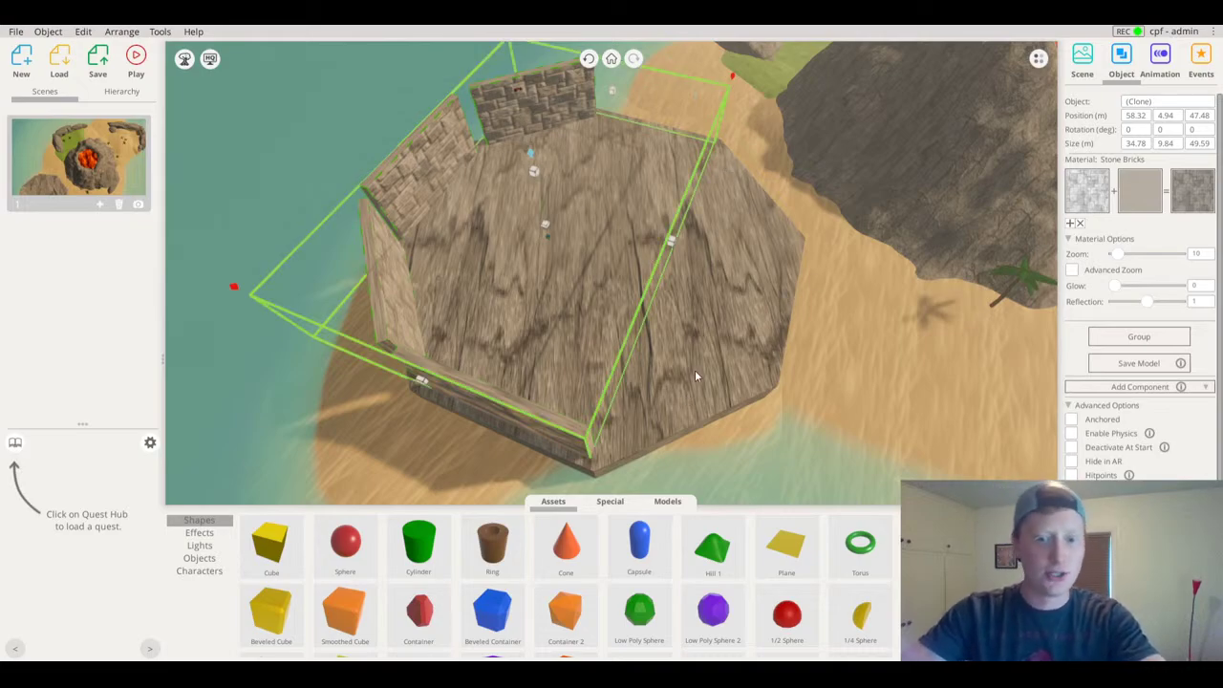
mouse_move(695, 370)
mouse_down()
mouse_move(713, 236)
mouse_move(676, 220)
mouse_move(749, 301)
mouse_up()
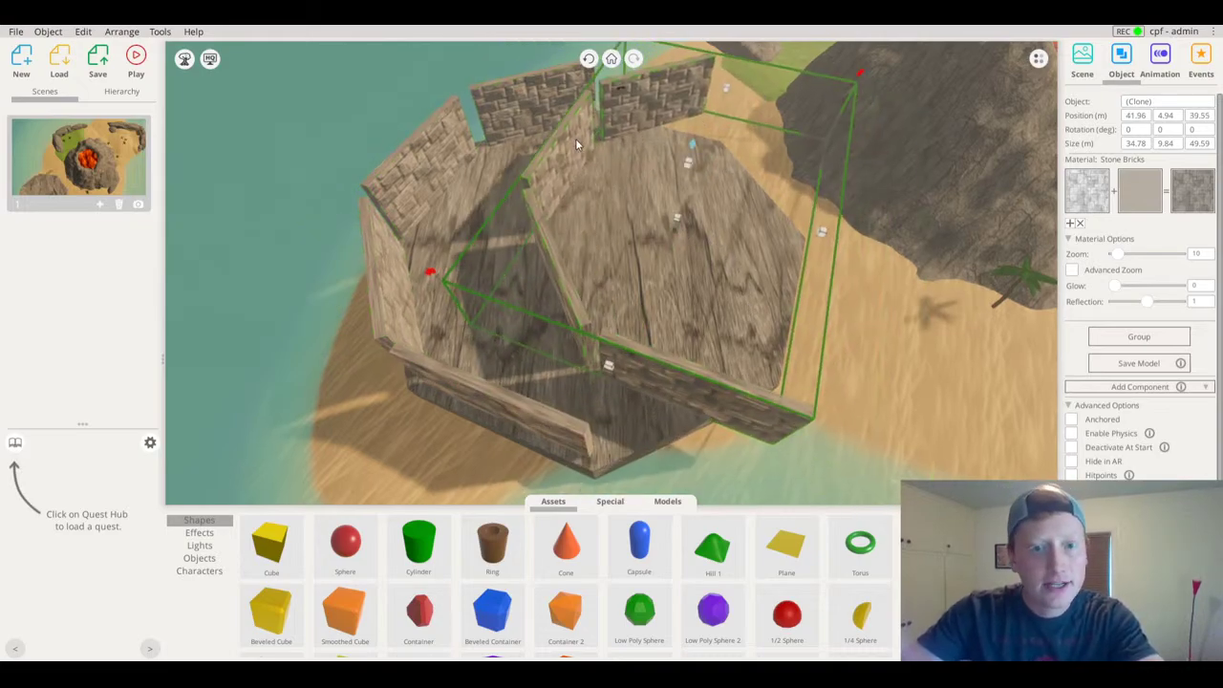
middle_drag(430, 291, 619, 122)
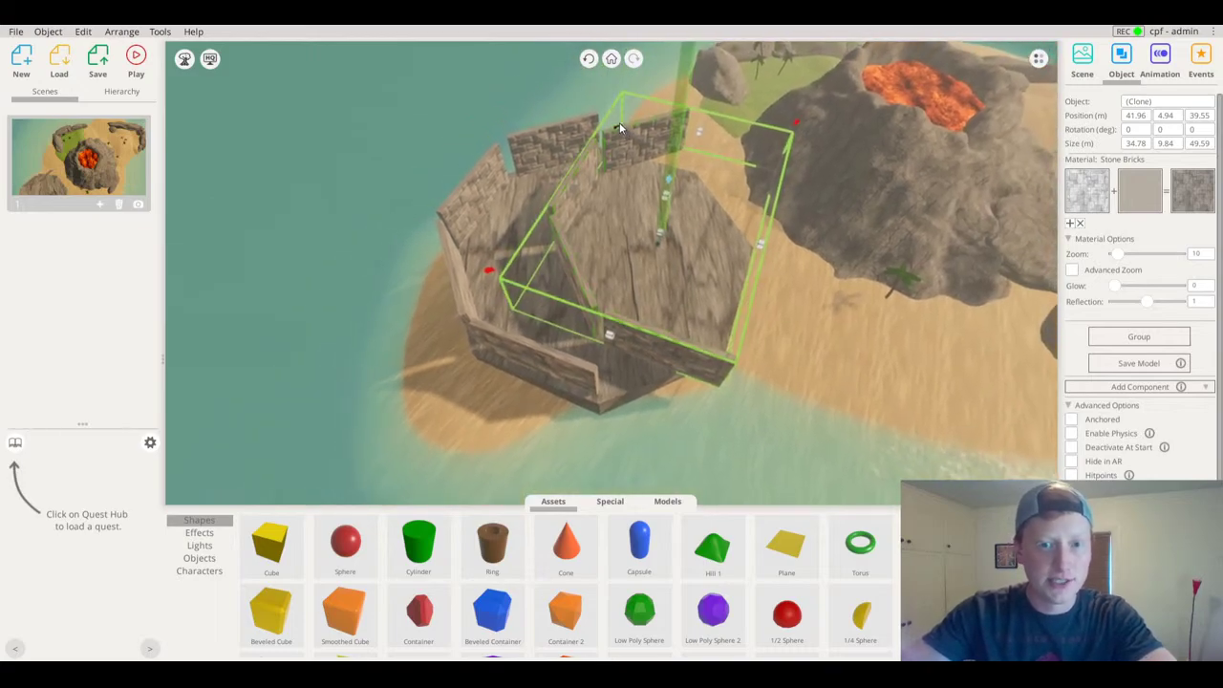
drag(619, 123, 423, 194)
drag(692, 302, 659, 366)
middle_drag(659, 366, 640, 440)
Check the fit of the walls around the octagon from several sides and browse the shape library
scroll(732, 220, up, 5)
middle_drag(711, 221, 752, 203)
click(703, 289)
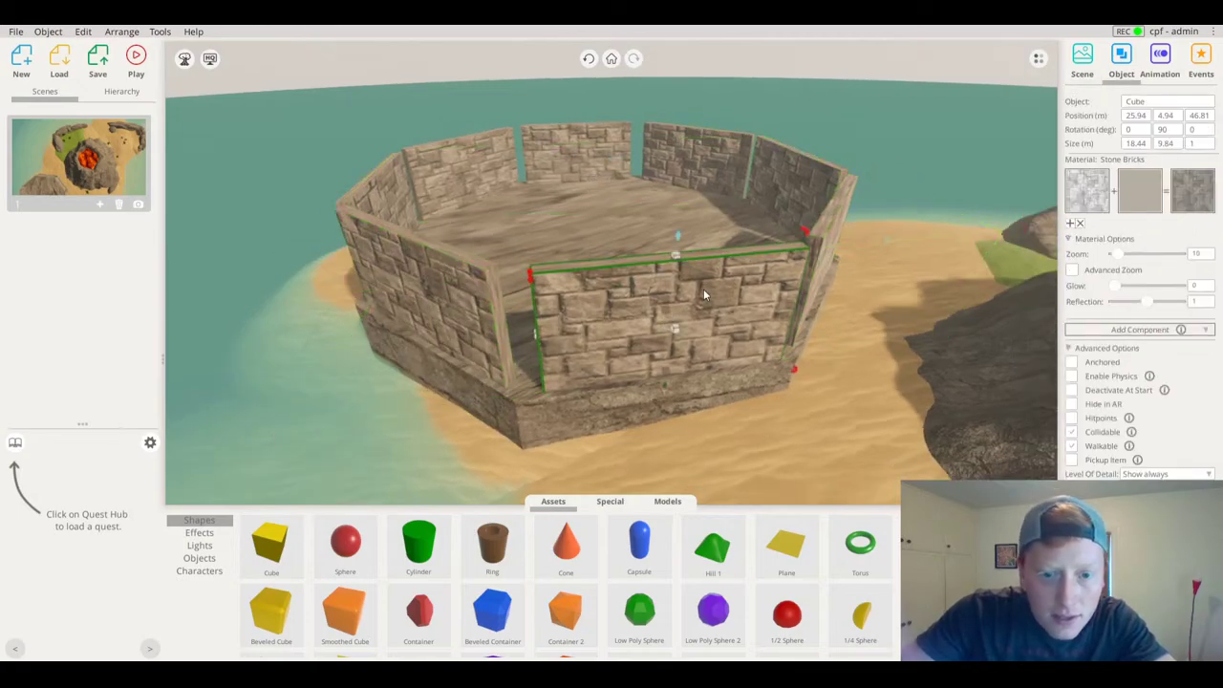
middle_drag(694, 289, 728, 440)
click(642, 364)
click(853, 90)
middle_drag(696, 329, 573, 363)
scroll(712, 574, down, 3)
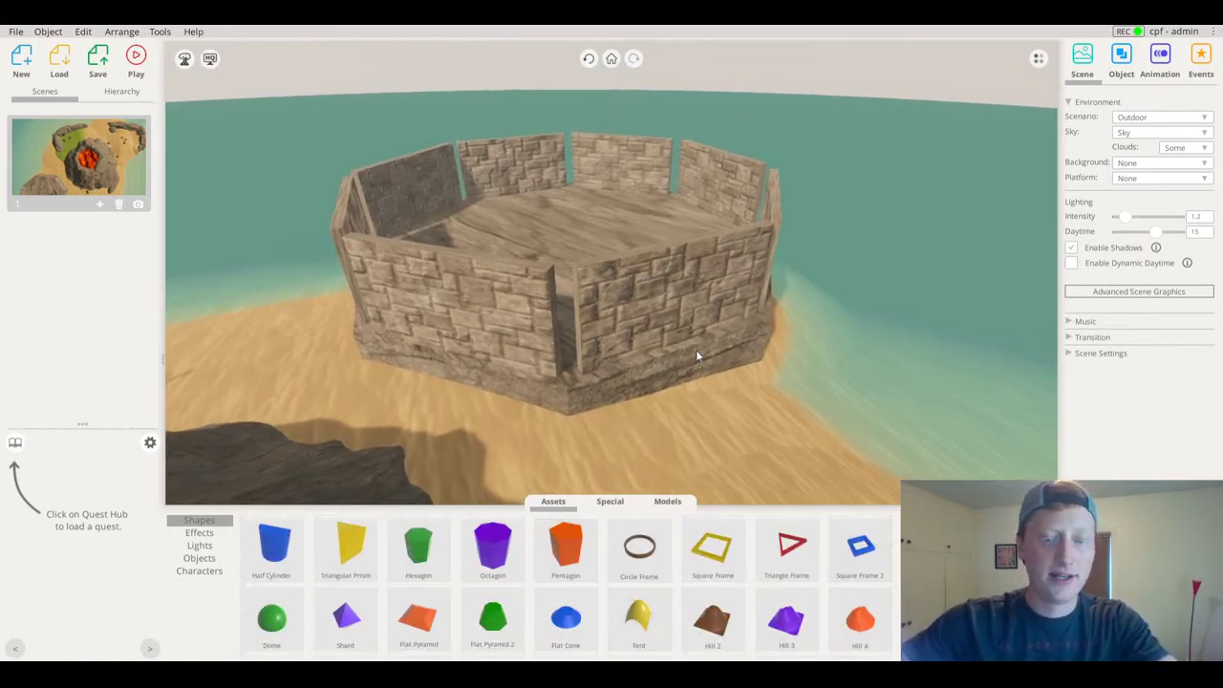
scroll(367, 585, down, 3)
scroll(806, 594, up, 2)
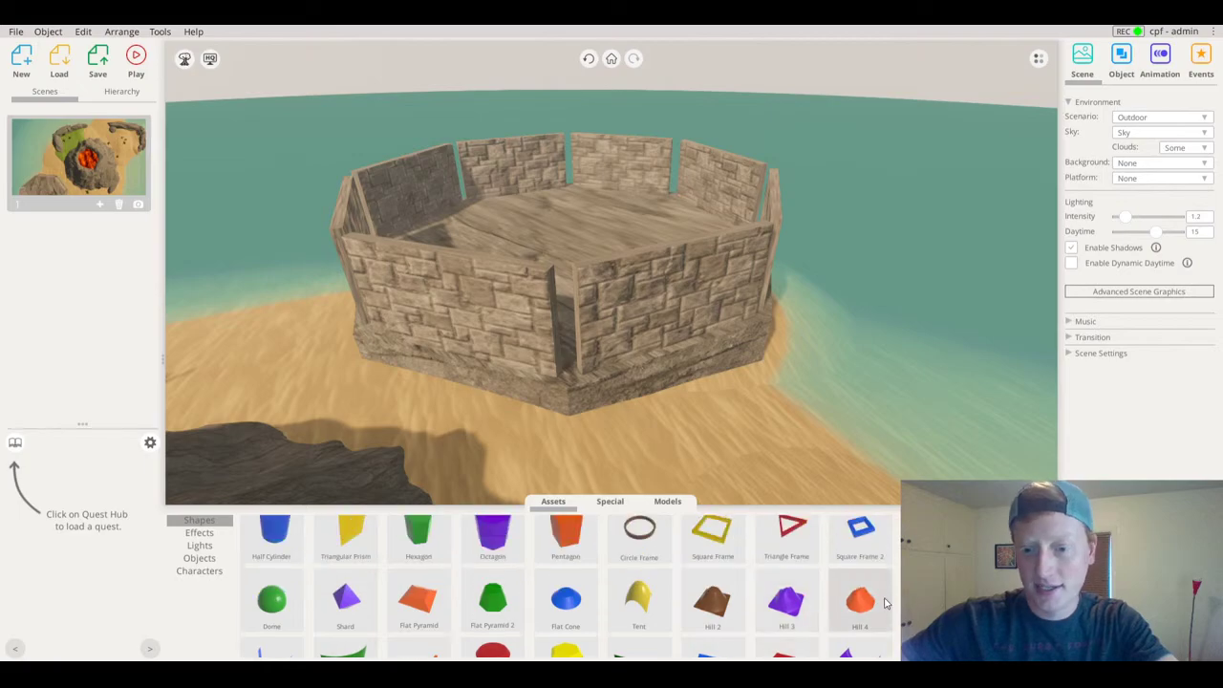
scroll(420, 621, down, 3)
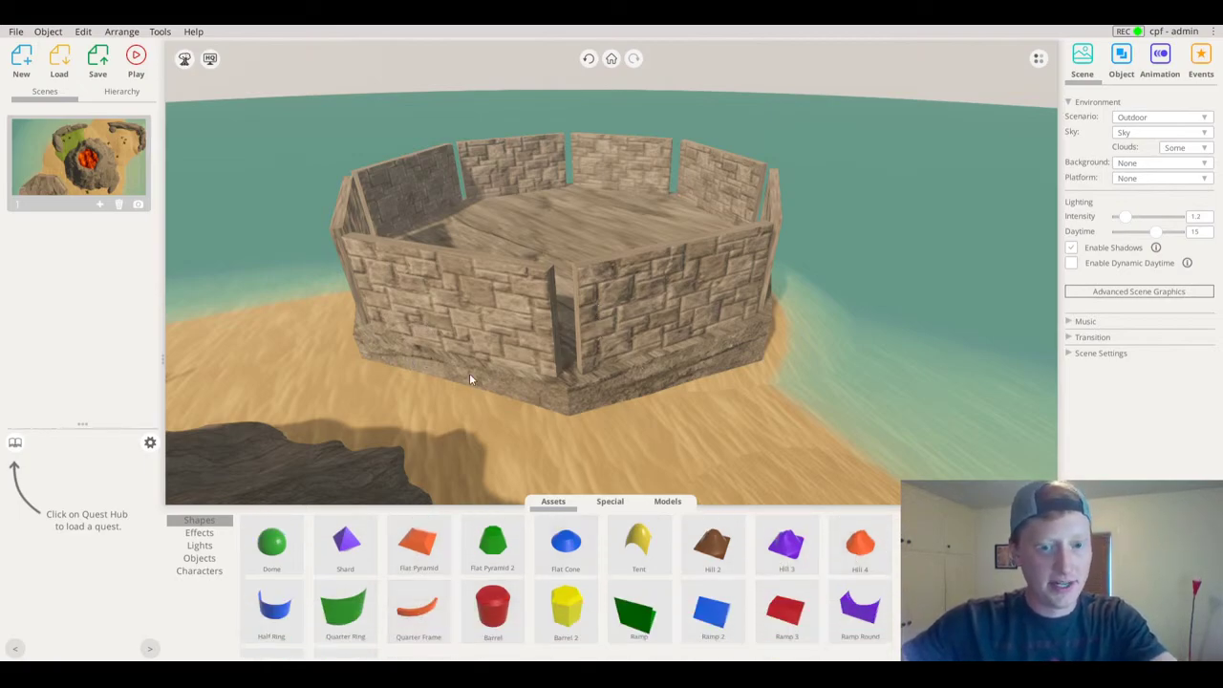
scroll(684, 588, down, 1)
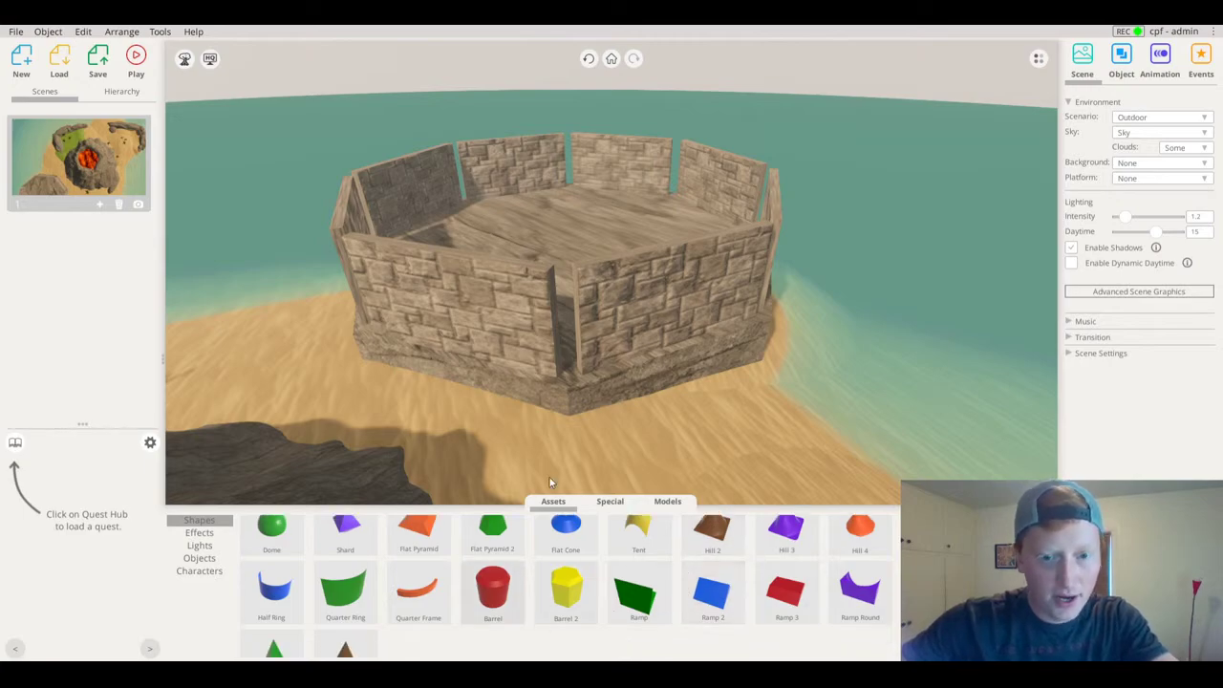
Darken the brick colour of the wall rotated 45 degrees to RGB 166, 156, 144
drag(504, 351, 484, 301)
click(485, 302)
scroll(671, 350, up, 3)
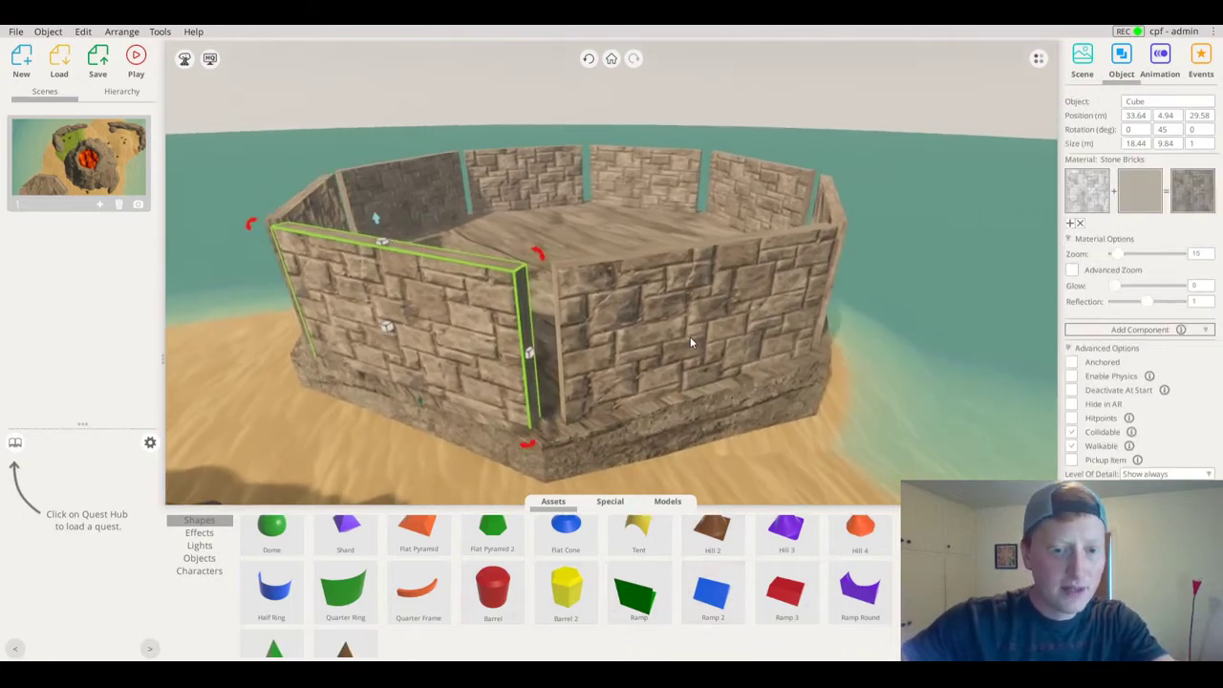
click(693, 343)
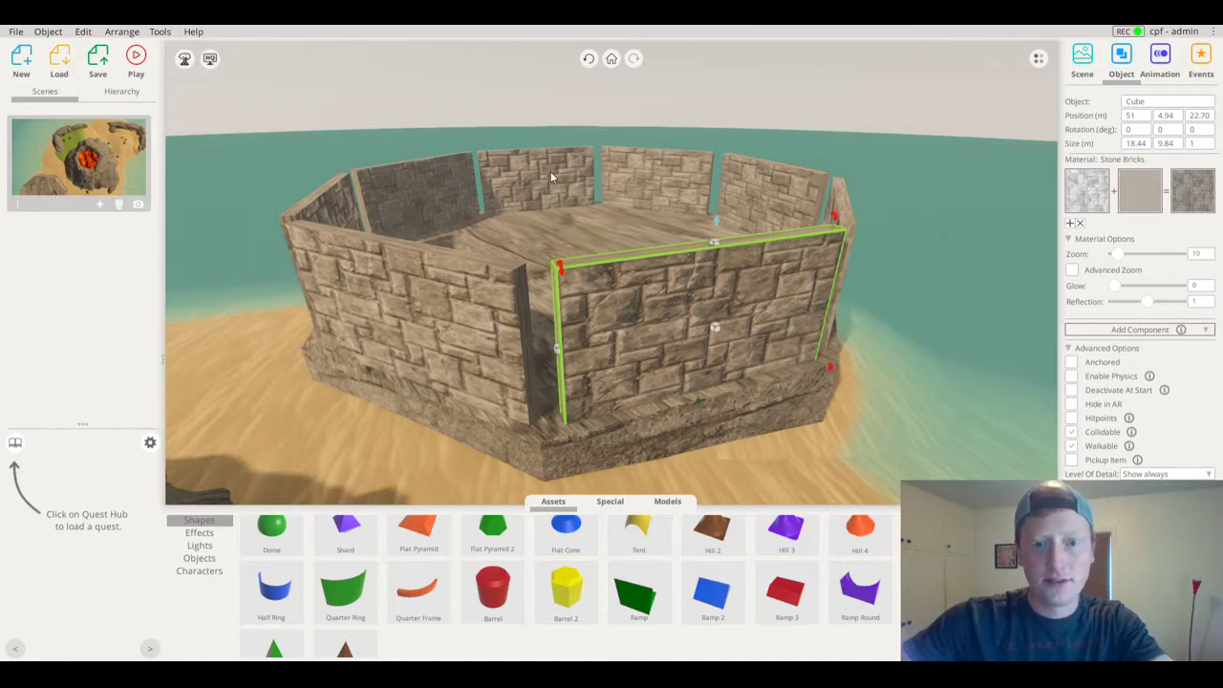
click(452, 317)
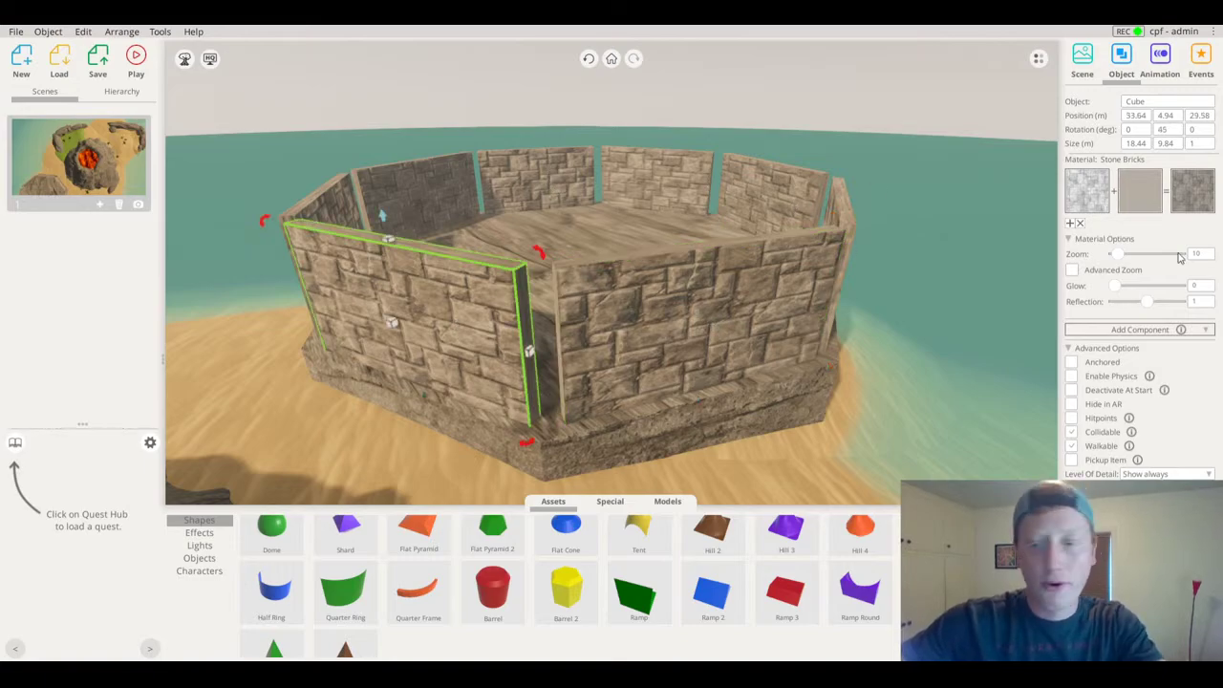
click(1140, 190)
drag(1089, 285, 1092, 291)
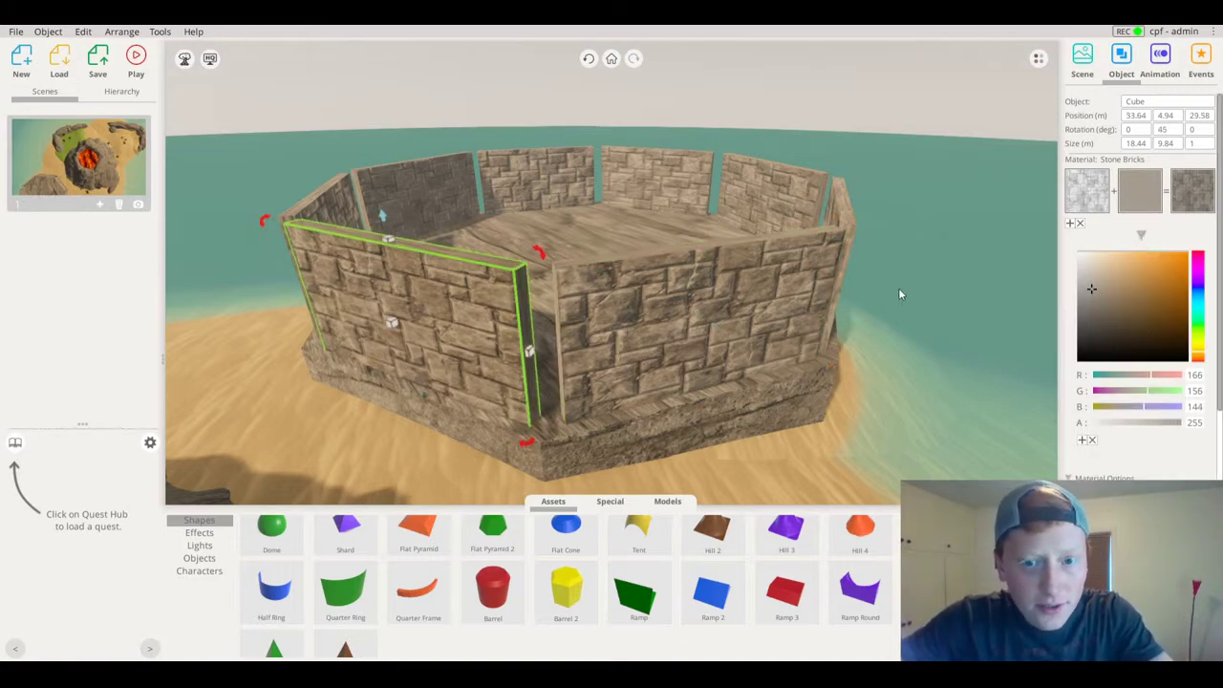
Tint the brick wall rotated 315 degrees a warmer tan, RGB 192, 171, 144
click(770, 309)
click(841, 216)
click(1146, 200)
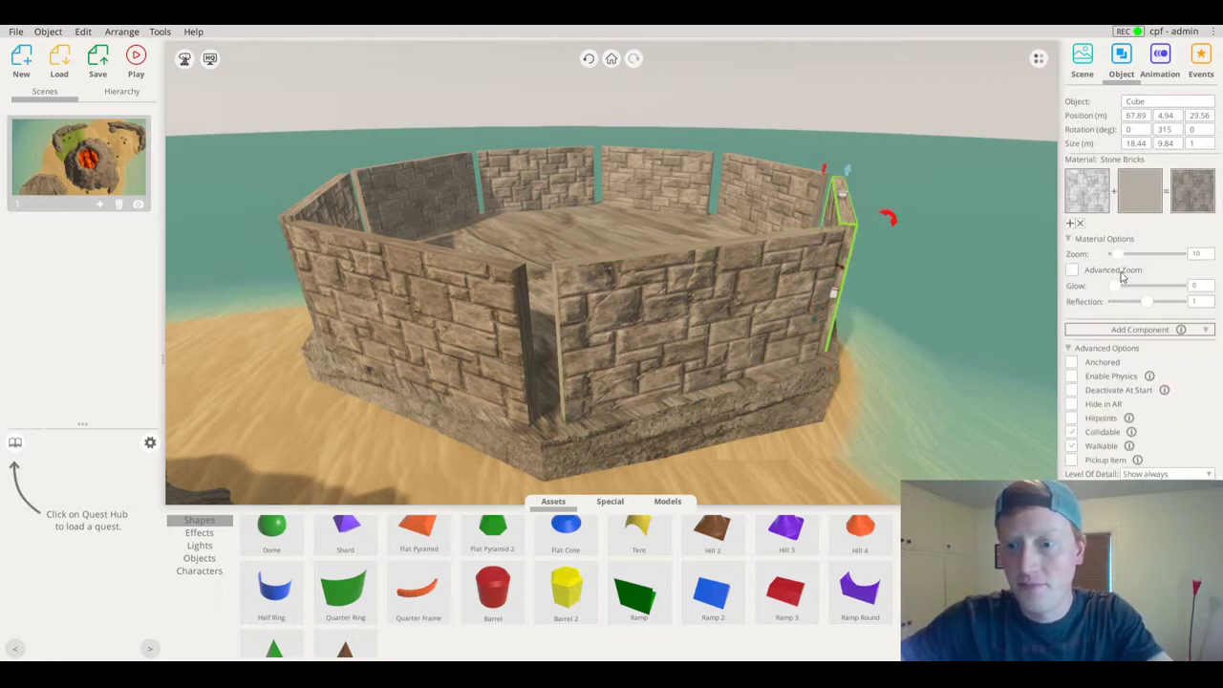
click(1137, 192)
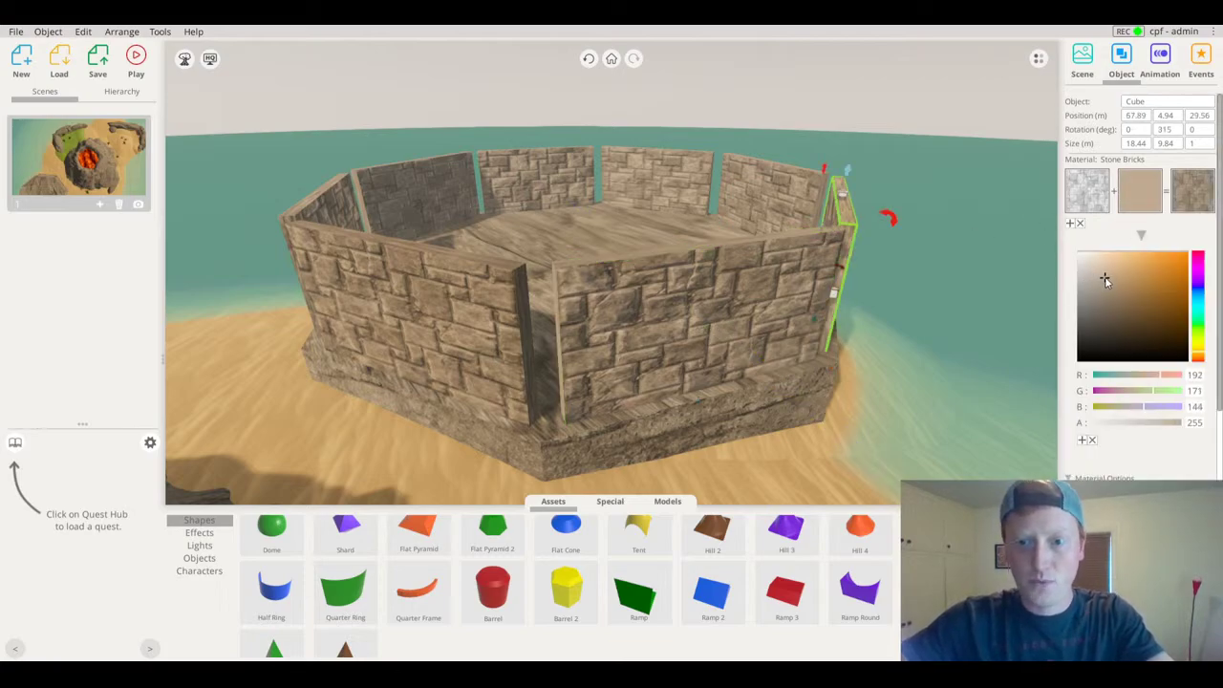
right_drag(956, 192, 838, 172)
Shift the brick colours of the 225-degree wall and the neighbouring 180-degree wall to warmer tan shades
click(734, 198)
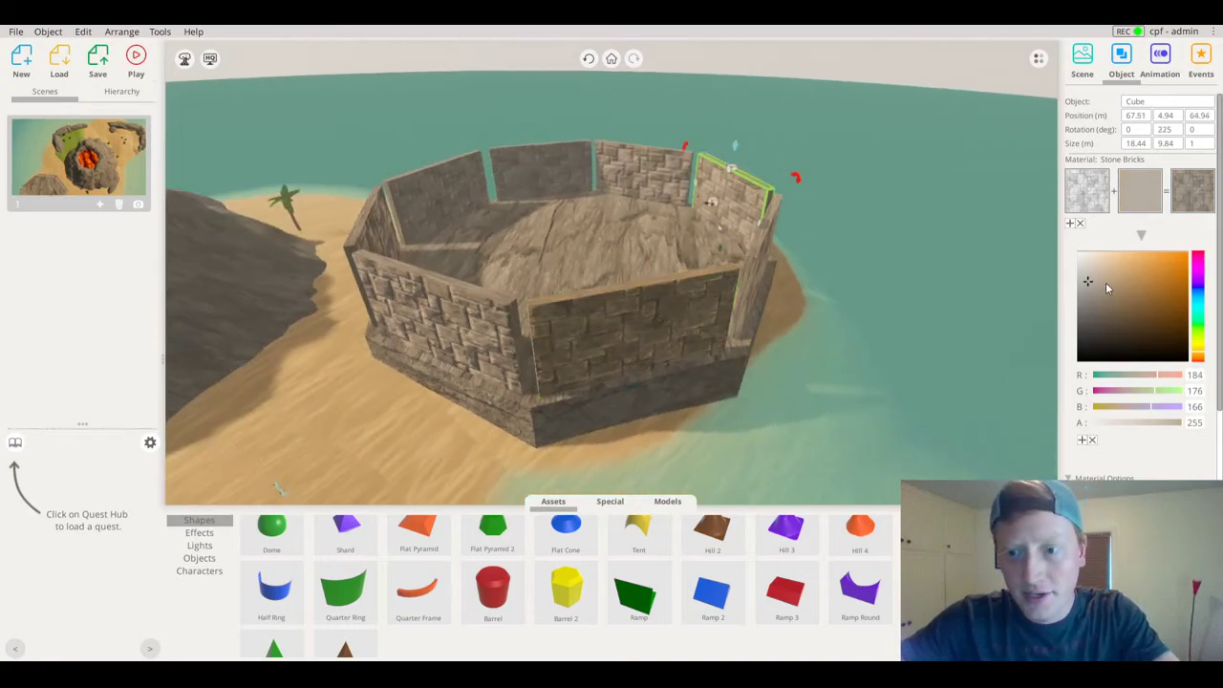
mouse_move(1106, 282)
mouse_down()
mouse_move(1121, 276)
mouse_move(1112, 273)
mouse_up()
right_drag(828, 227, 615, 175)
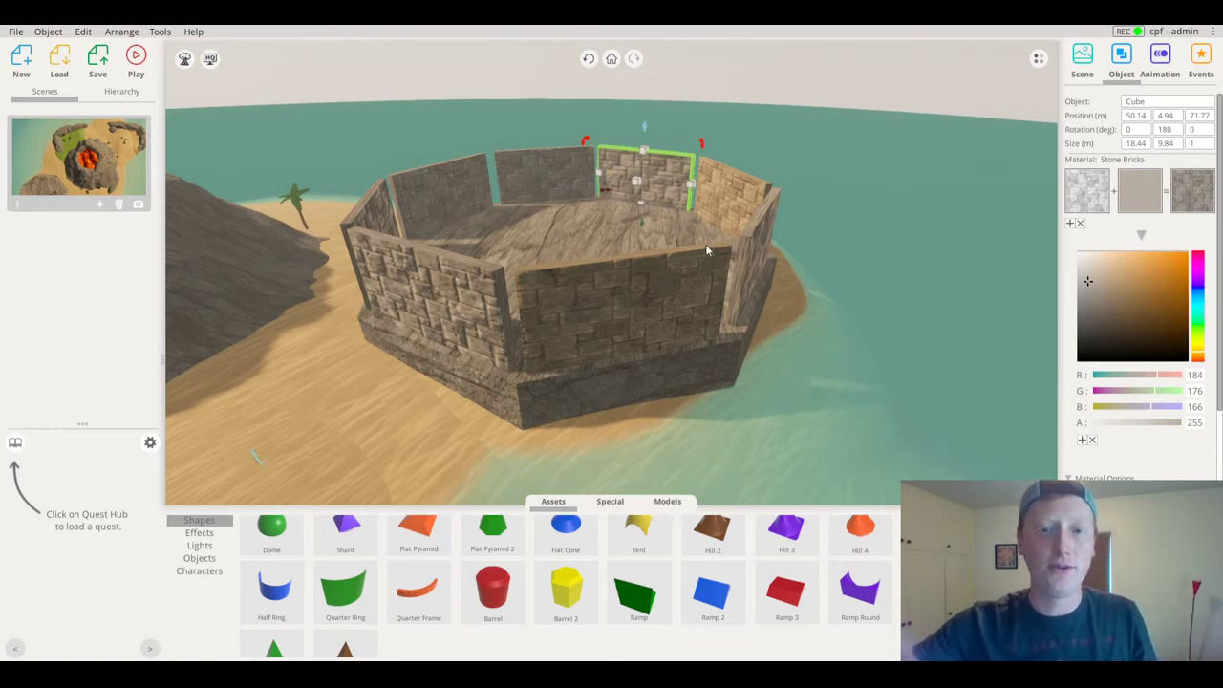
right_drag(707, 231, 1200, 316)
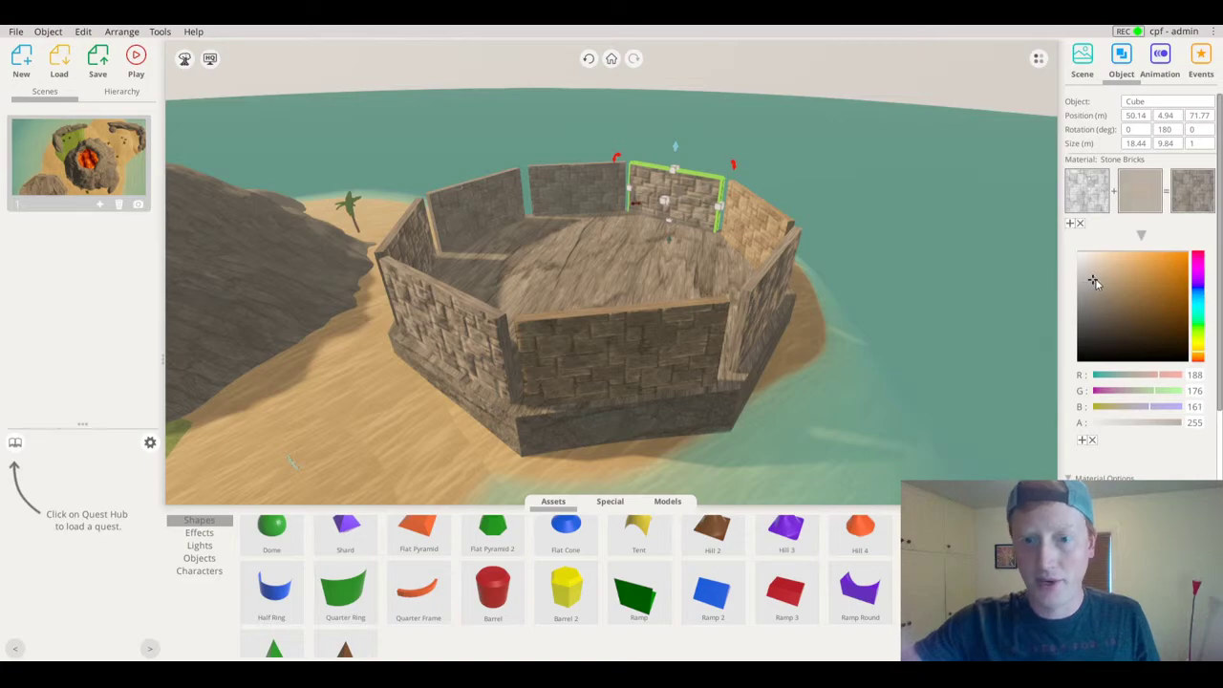
scroll(617, 203, up, 4)
mouse_move(617, 203)
right_down()
mouse_move(516, 220)
mouse_move(623, 187)
right_up()
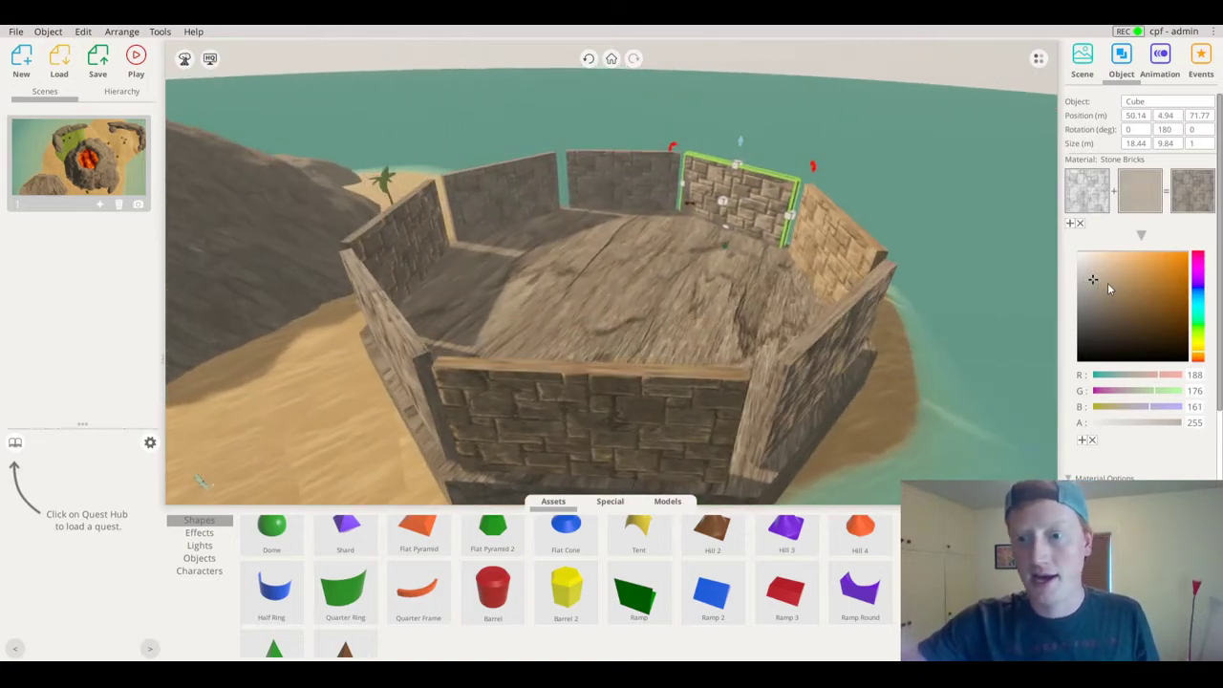
click(1104, 285)
Give the brick wall rotated 135 degrees a slightly darker shade
click(585, 182)
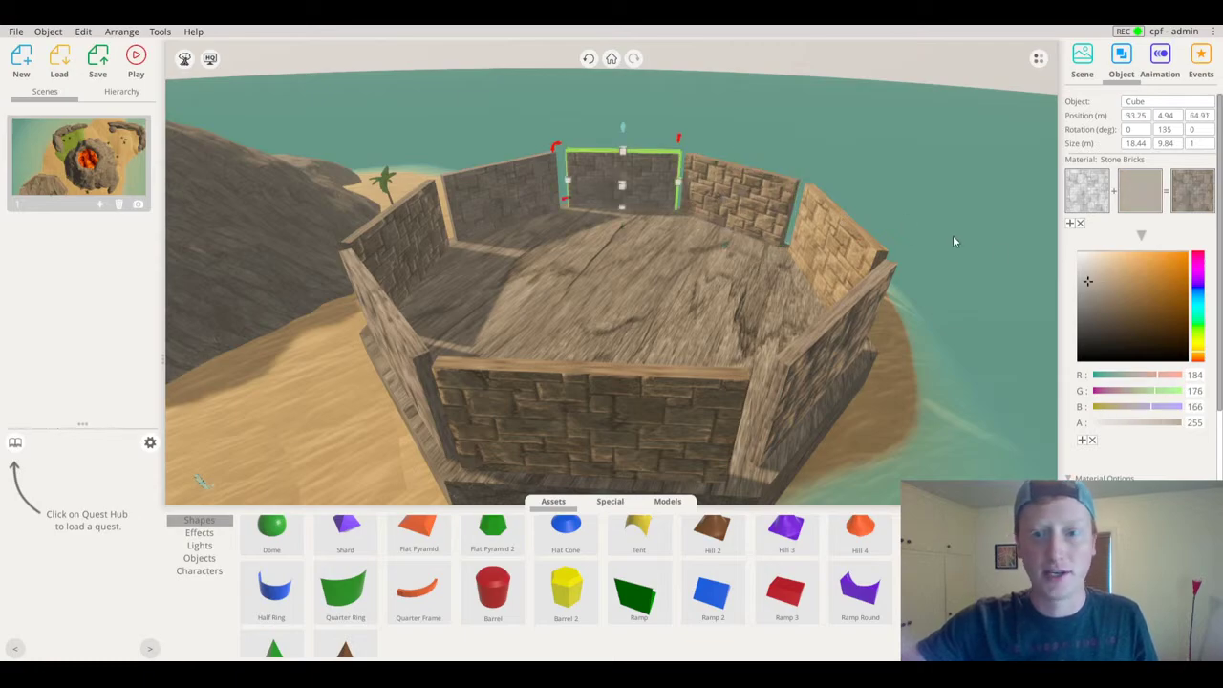
click(1098, 293)
right_drag(642, 204, 795, 132)
click(903, 91)
Shorten the unrotated brick wall to about 7.47 m from one end and set its material zoom to 6
scroll(779, 273, down, 1)
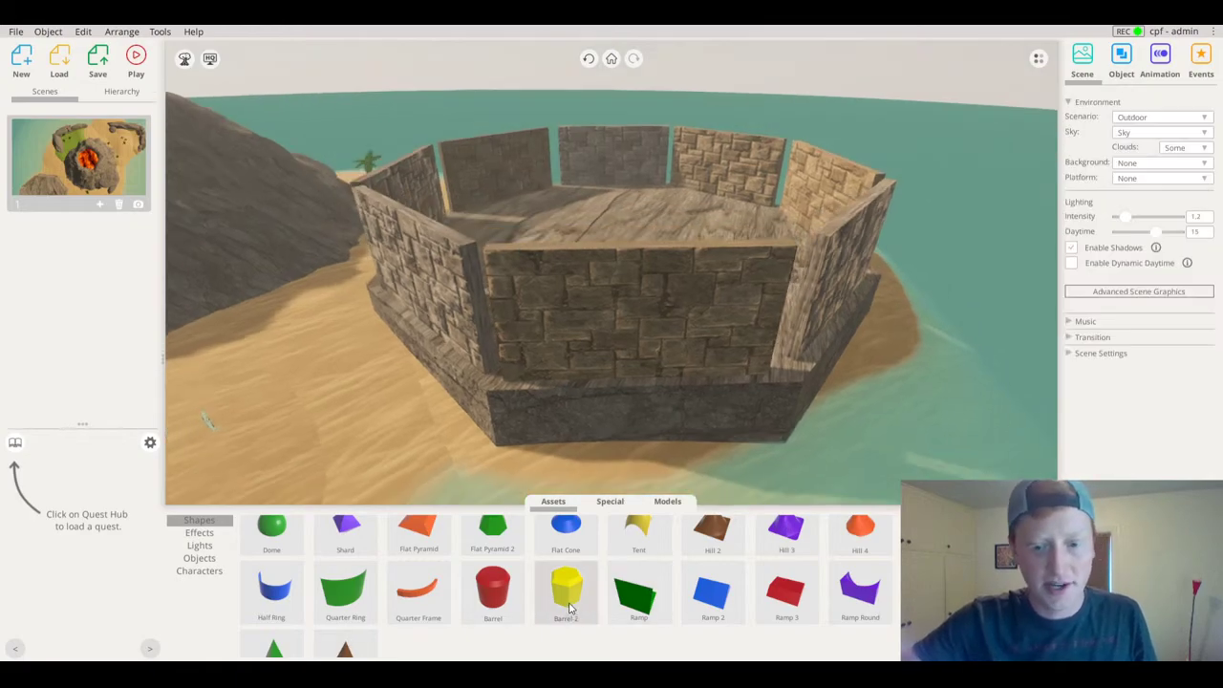
scroll(588, 614, up, 1)
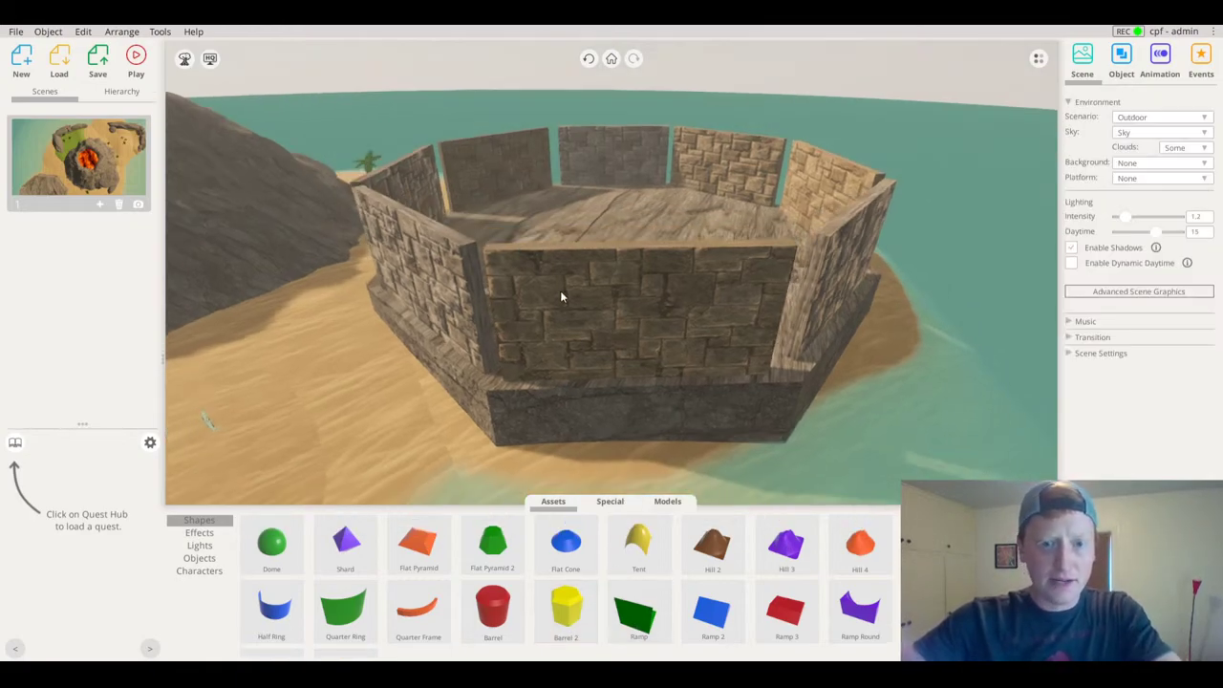
right_drag(561, 295, 678, 264)
right_drag(582, 290, 642, 359)
scroll(628, 355, up, 3)
scroll(629, 355, down, 5)
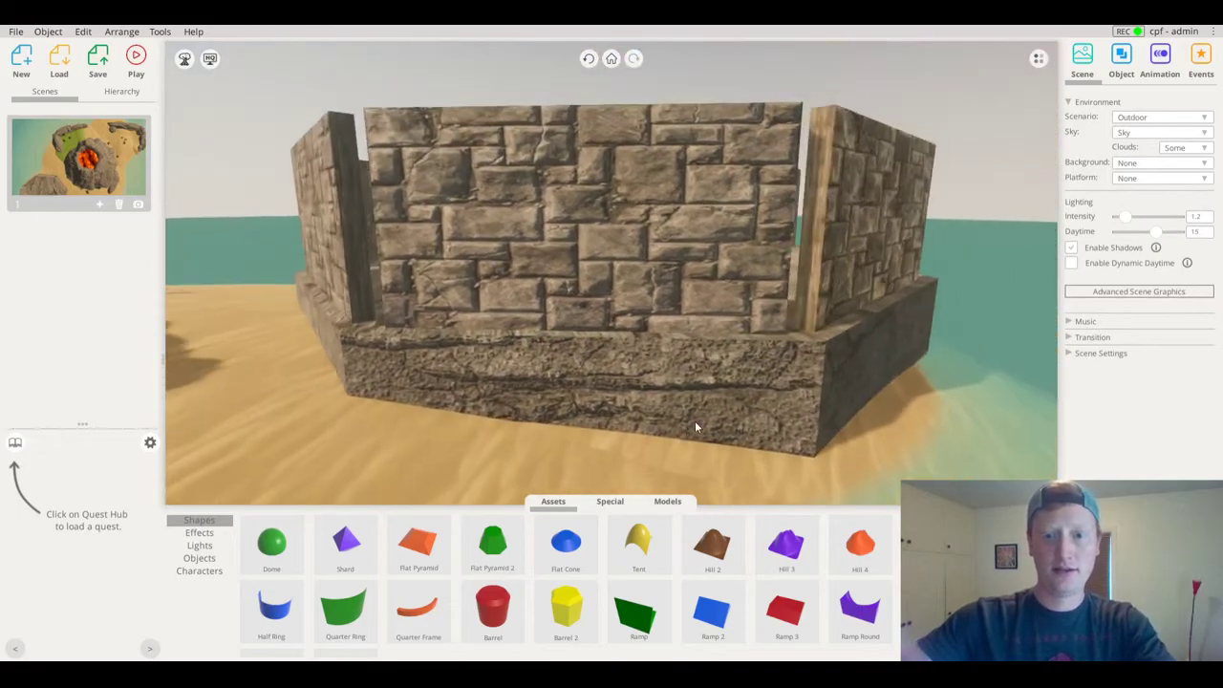
right_drag(694, 427, 669, 447)
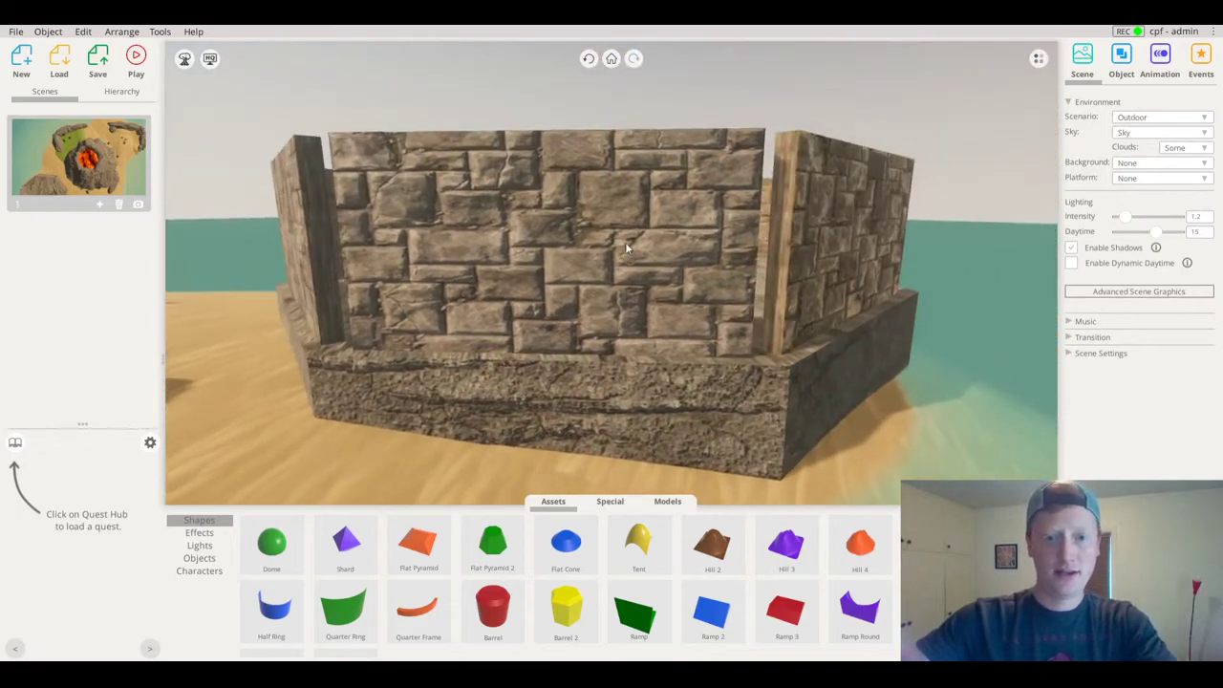
click(625, 241)
right_drag(625, 244, 594, 366)
drag(757, 260, 512, 250)
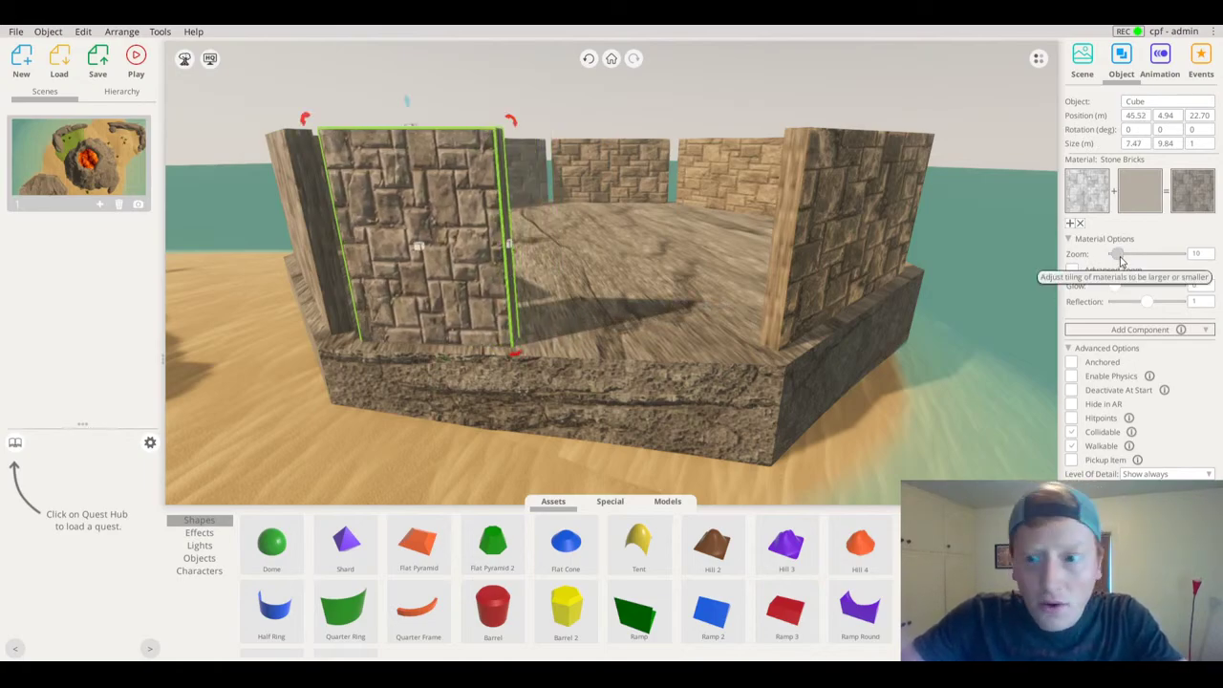
drag(1121, 260, 1120, 259)
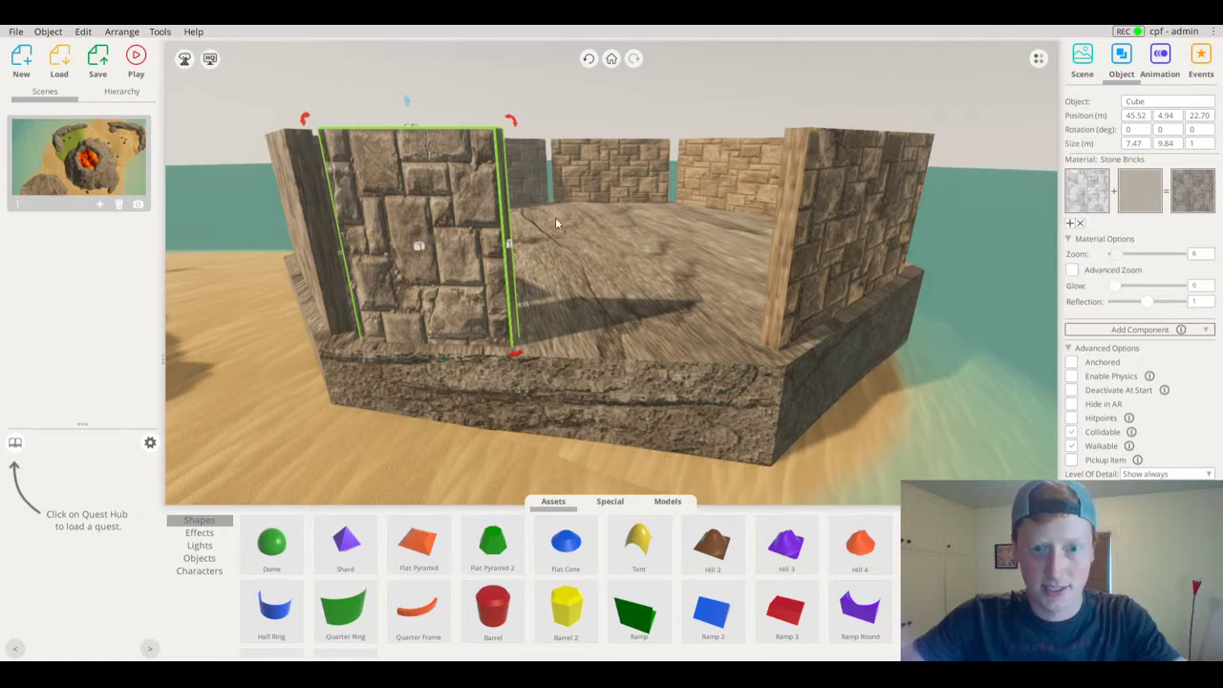
Duplicate the shortened wall and place the copy at the other end of the edge, at about 56.64, 4.94, 22.73 m
right_drag(557, 223, 573, 277)
key(ctrl+c)
key(ctrl+v)
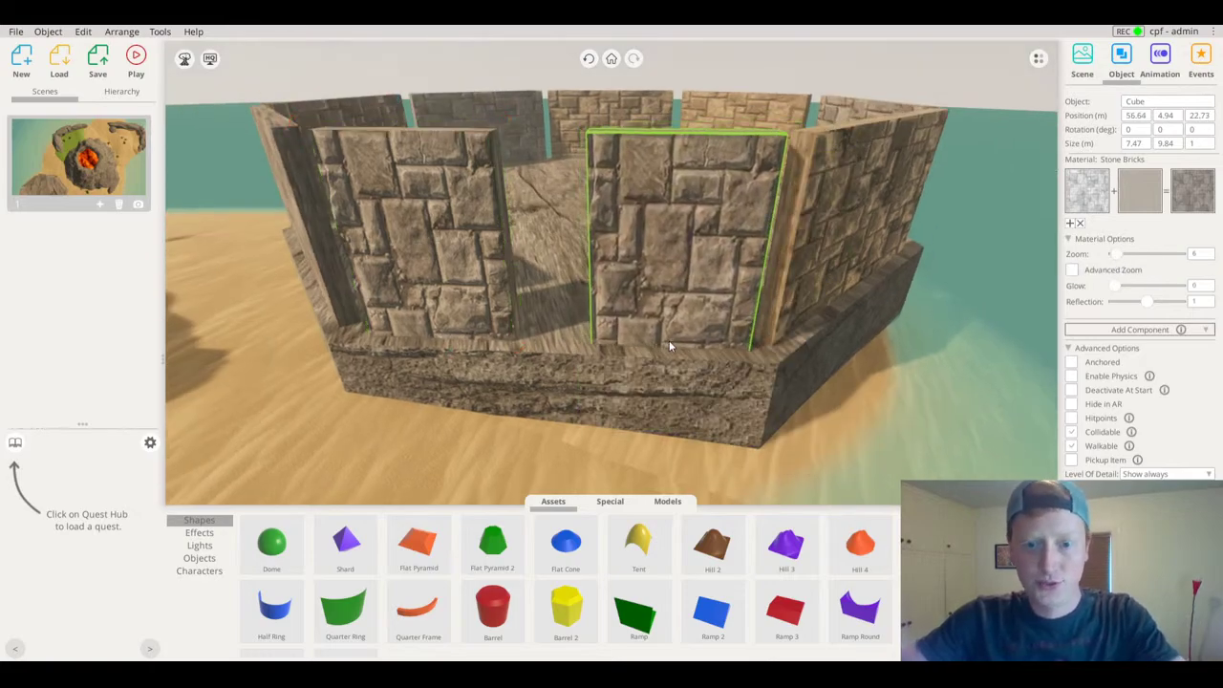
click(671, 346)
Widen the doorway by narrowing the original wall section to about 6.80 m and its copy to about 6.71 m
right_drag(483, 278, 465, 231)
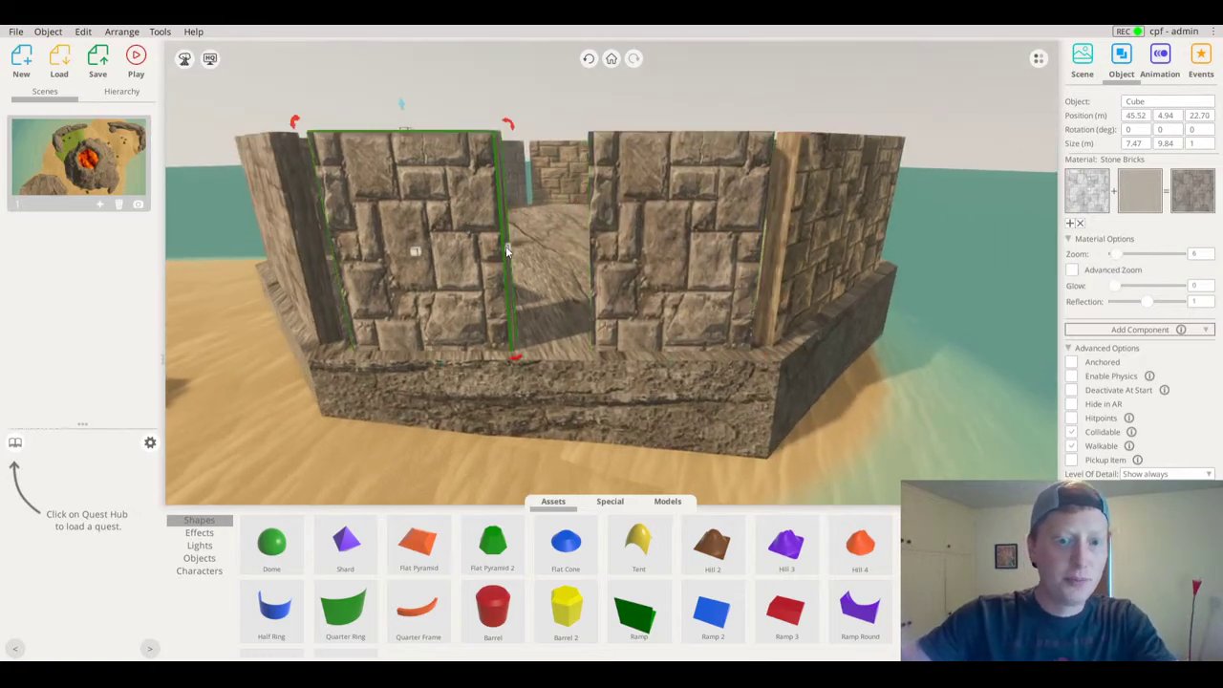
click(609, 271)
drag(592, 259, 606, 246)
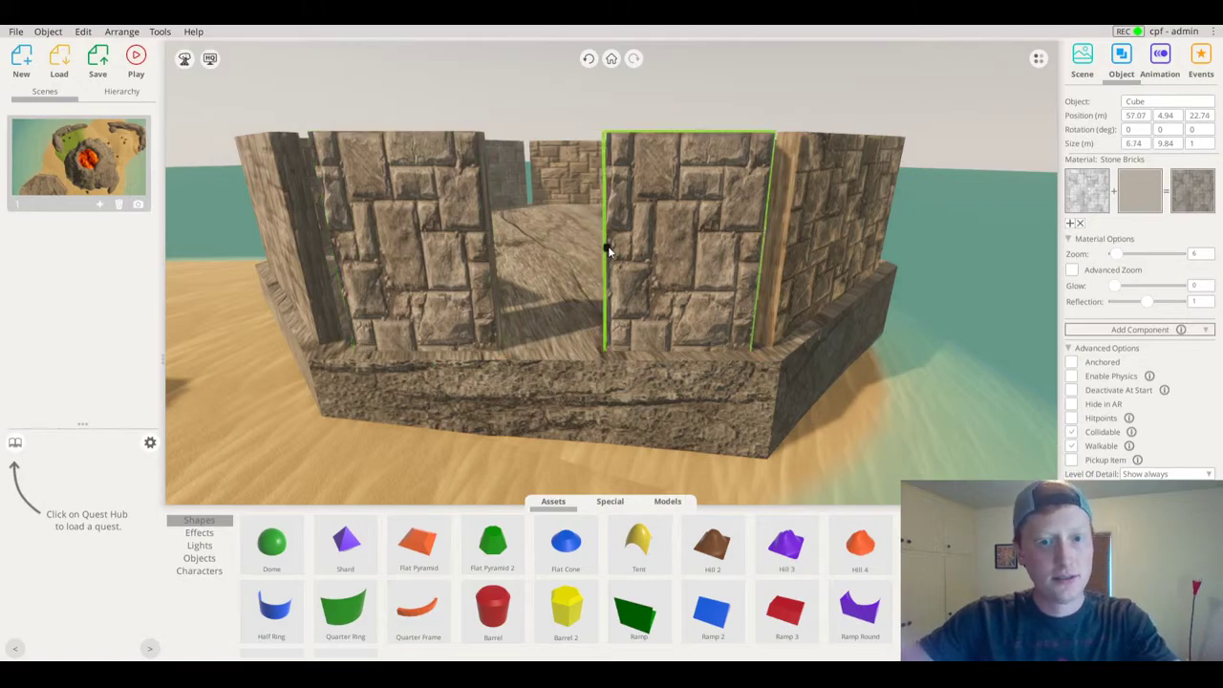
mouse_move(605, 245)
right_down()
mouse_move(594, 280)
mouse_move(604, 243)
right_up()
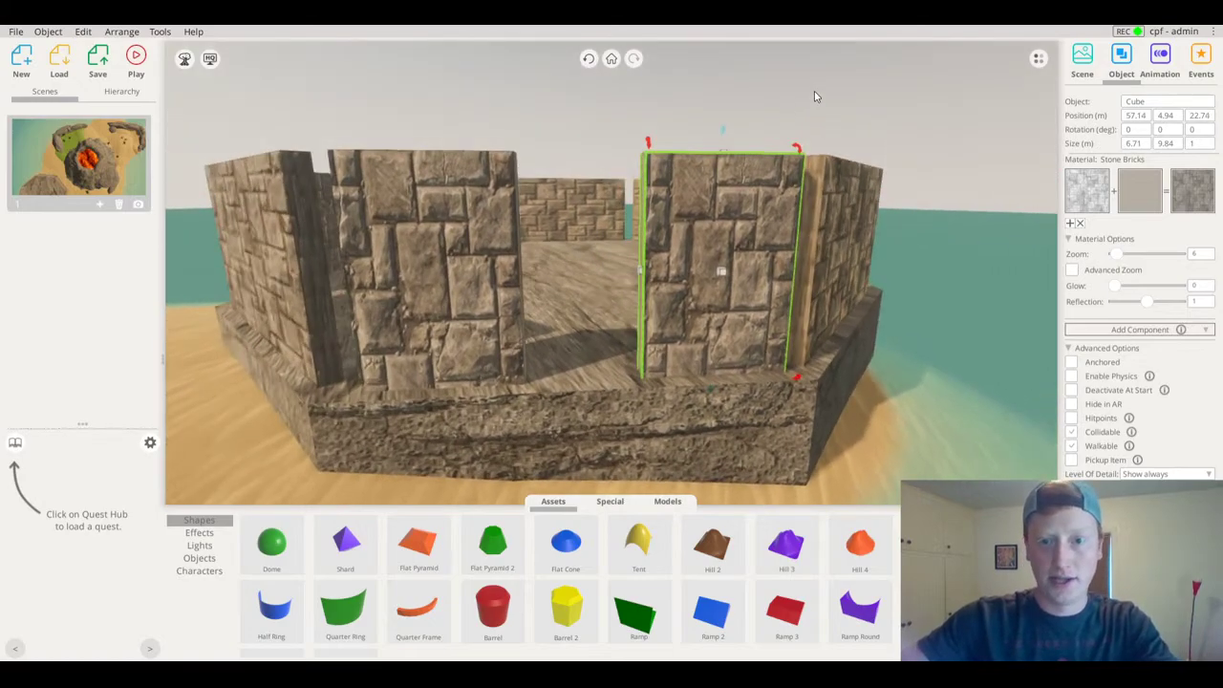
click(815, 94)
scroll(596, 245, up, 5)
scroll(595, 251, down, 5)
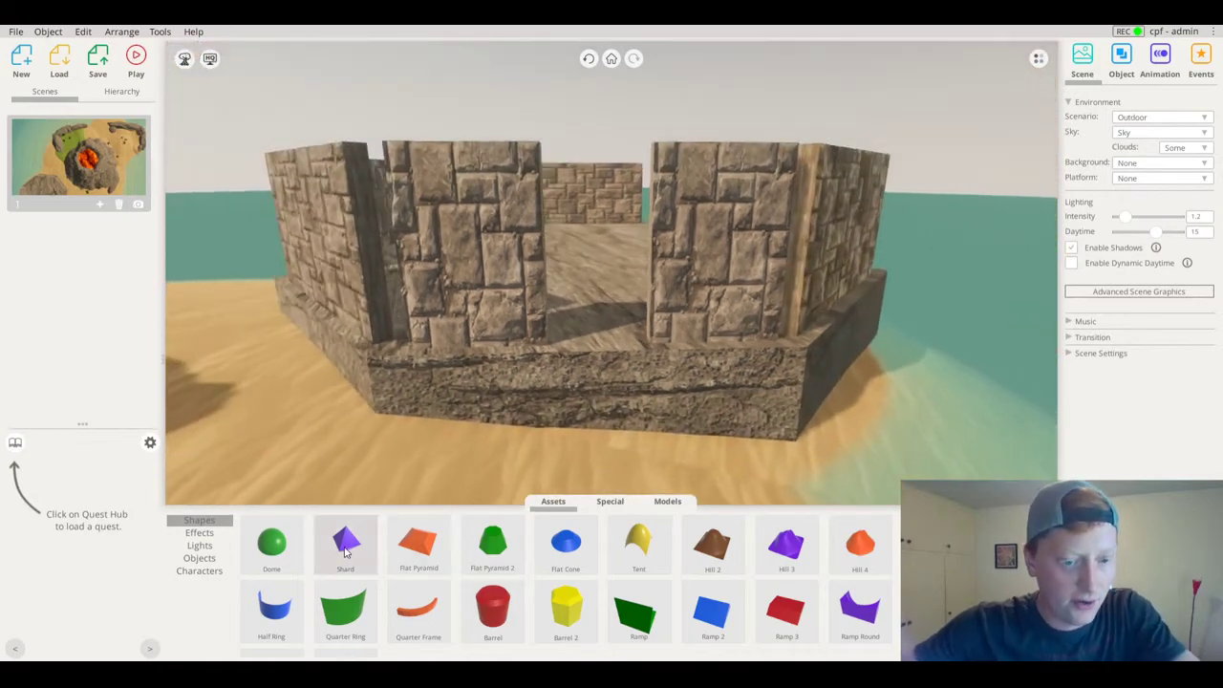
Duplicate the 6.80 m wall section and turn it into a fallen chunk beside the doorway, about 3.60 × 5.21 × 1.43 m, tilted to 305 degrees
drag(675, 338, 591, 384)
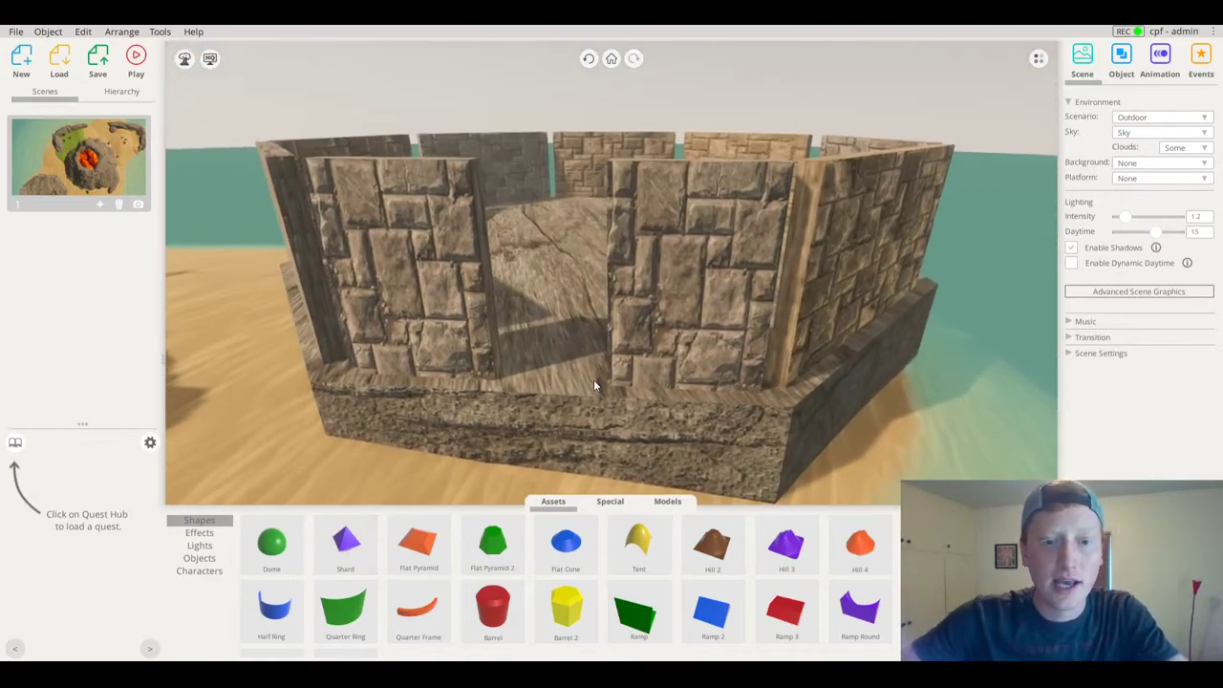
click(472, 302)
drag(516, 336, 510, 278)
drag(599, 145, 432, 221)
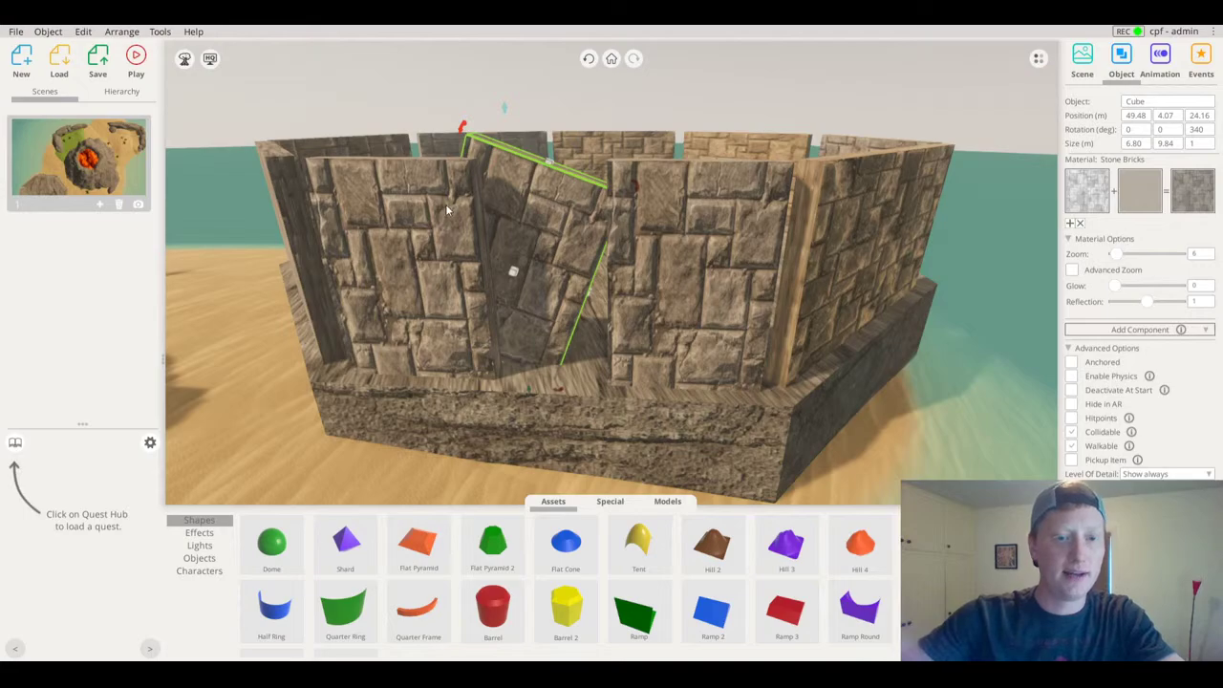
drag(557, 248, 538, 269)
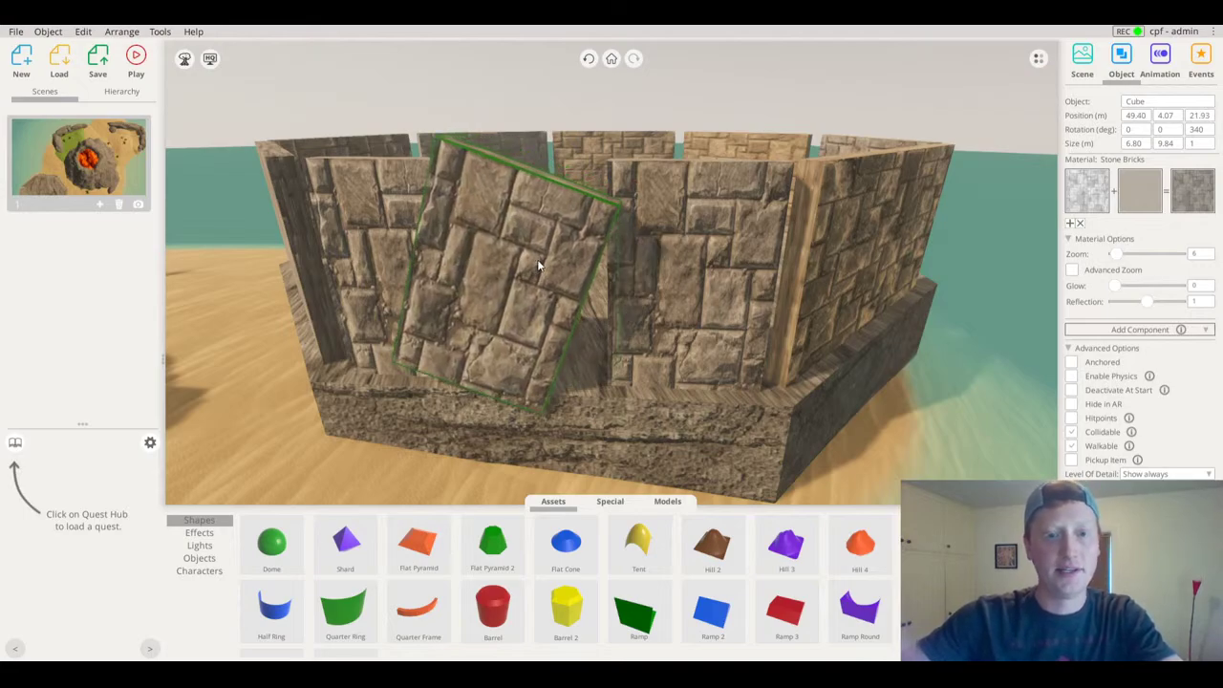
drag(533, 170, 490, 328)
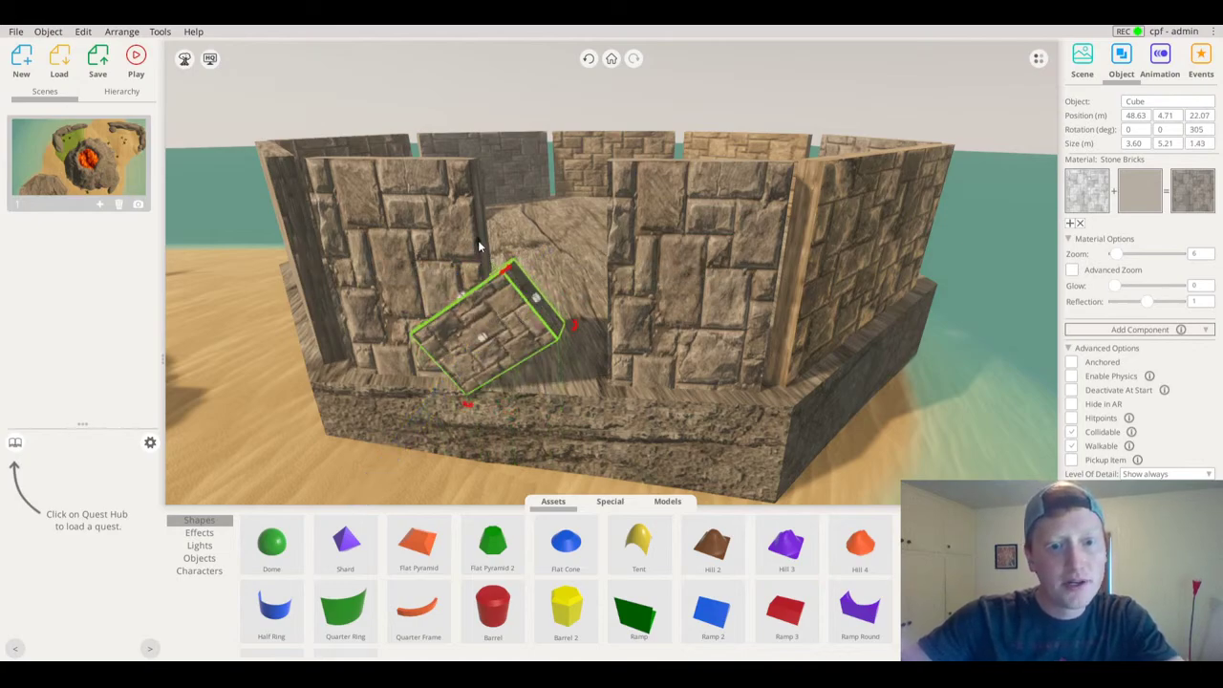
Shrink the tilted stone chunk beside the doorway to a beam of about 1 × 3.65 × 1.43 m and set its material zoom to 2
mouse_move(480, 246)
mouse_down()
mouse_move(478, 201)
mouse_move(488, 268)
mouse_up()
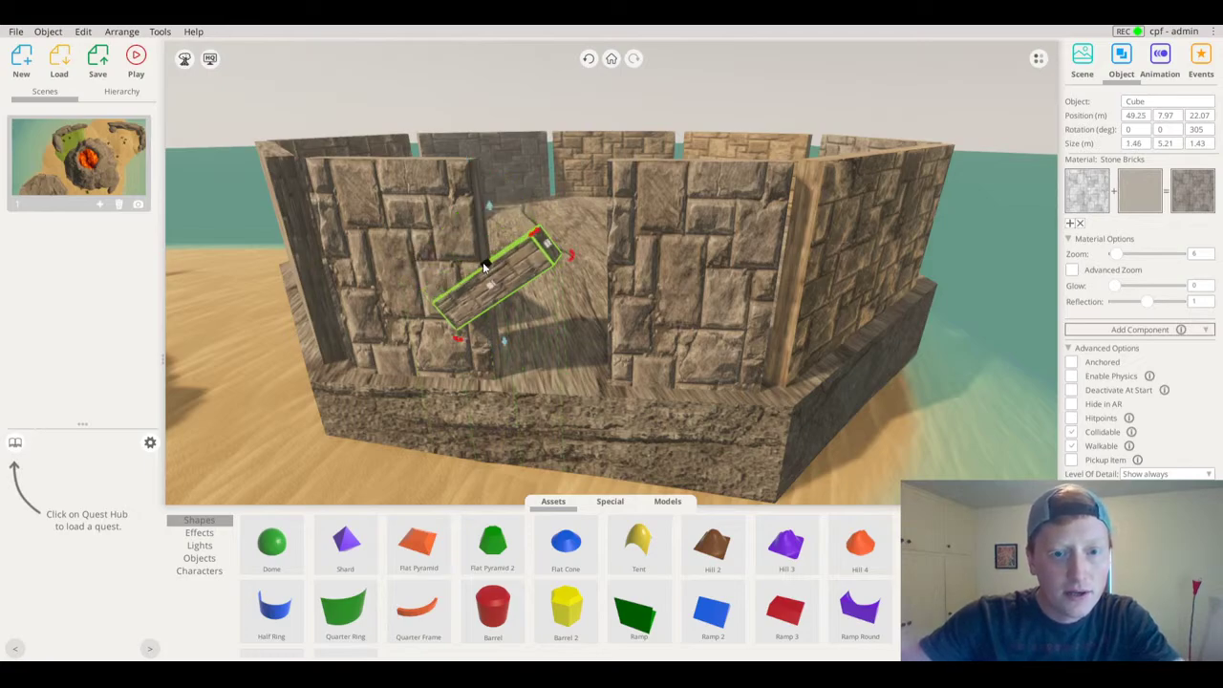
key(f)
drag(688, 226, 657, 253)
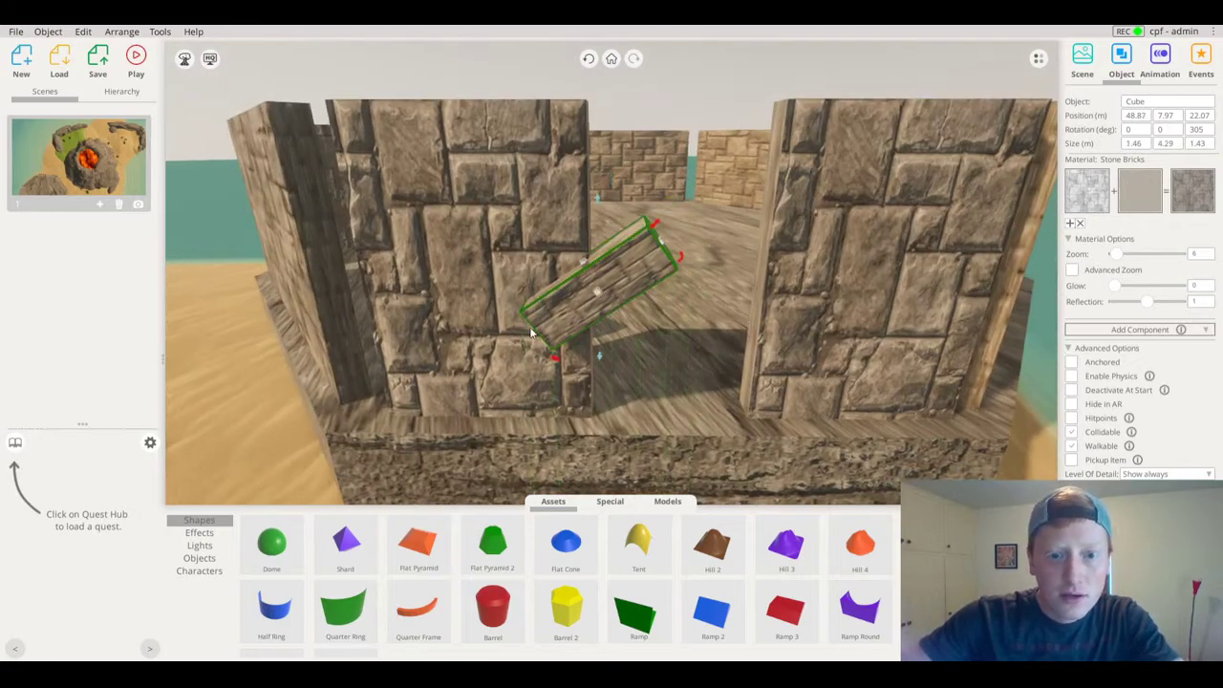
drag(543, 322, 566, 306)
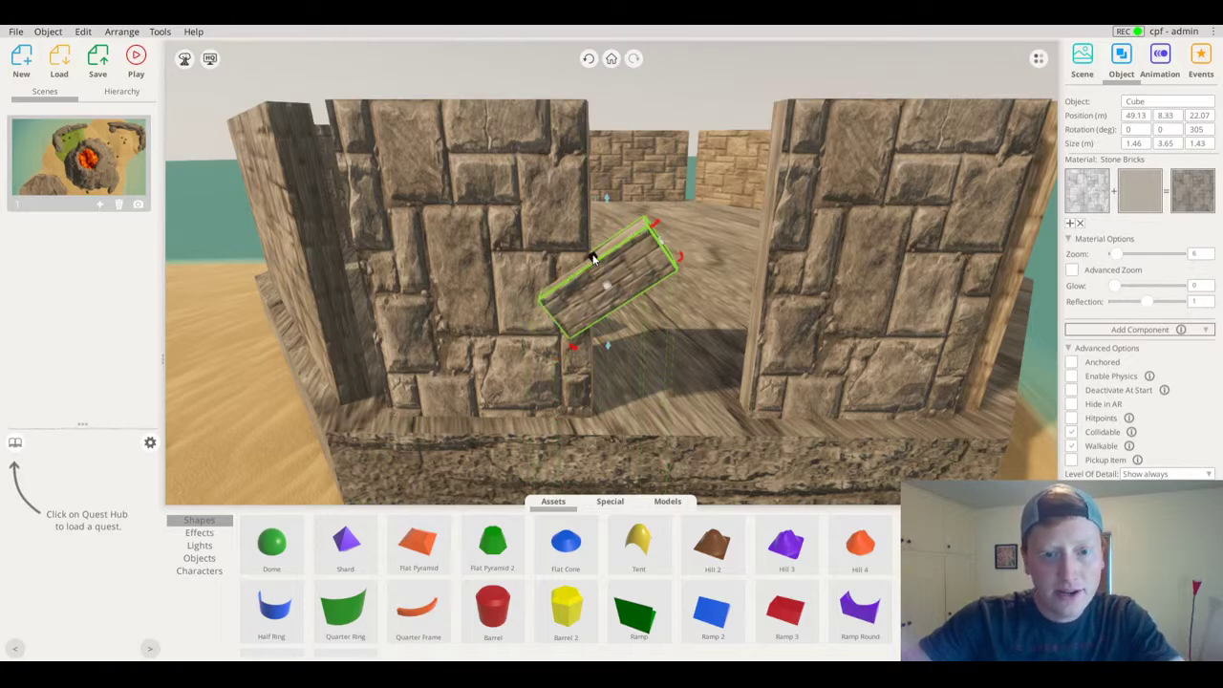
drag(593, 258, 609, 269)
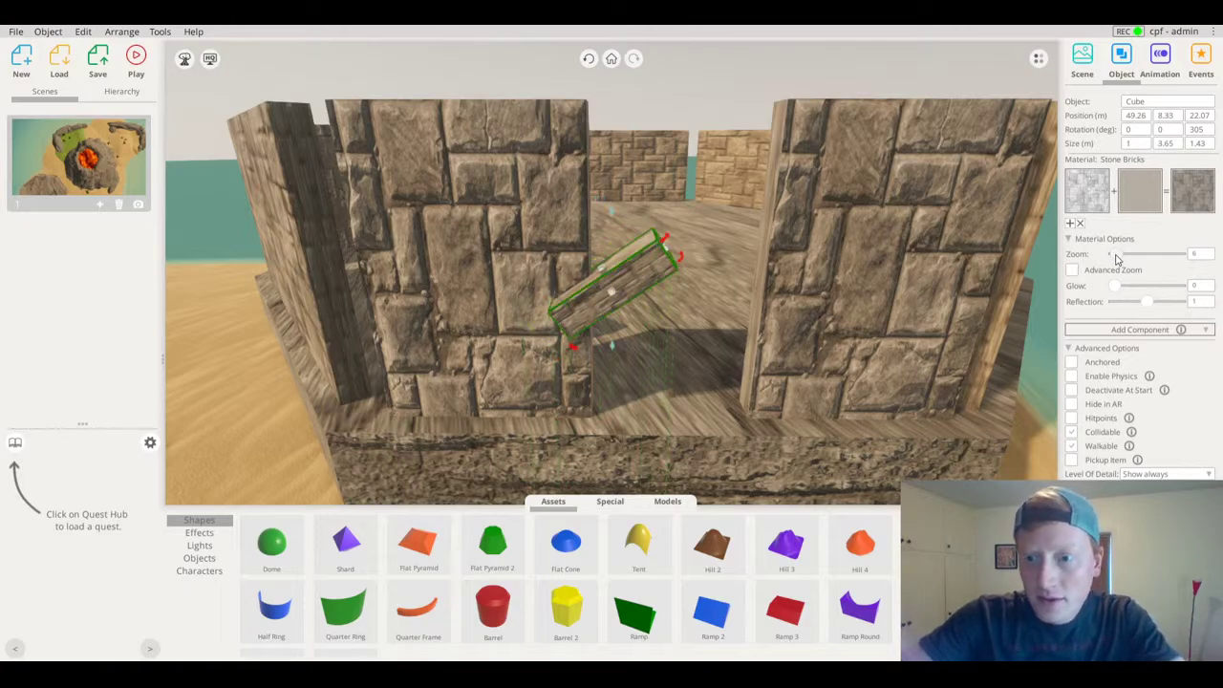
drag(1122, 259, 1114, 262)
Raise the slanted beam to about 8.90 m and place a duplicate of it across the doorway, at about 52.98, 8.90, 21.13 m
right_drag(809, 263, 719, 246)
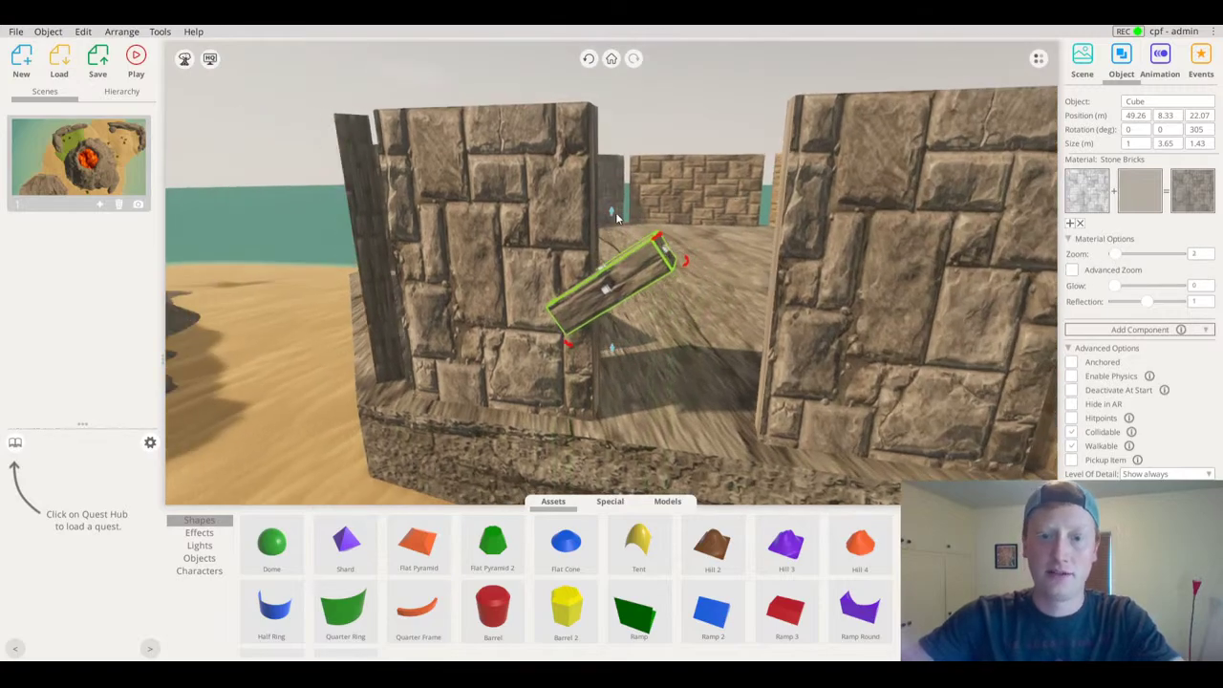
drag(614, 214, 616, 196)
right_drag(718, 262, 721, 301)
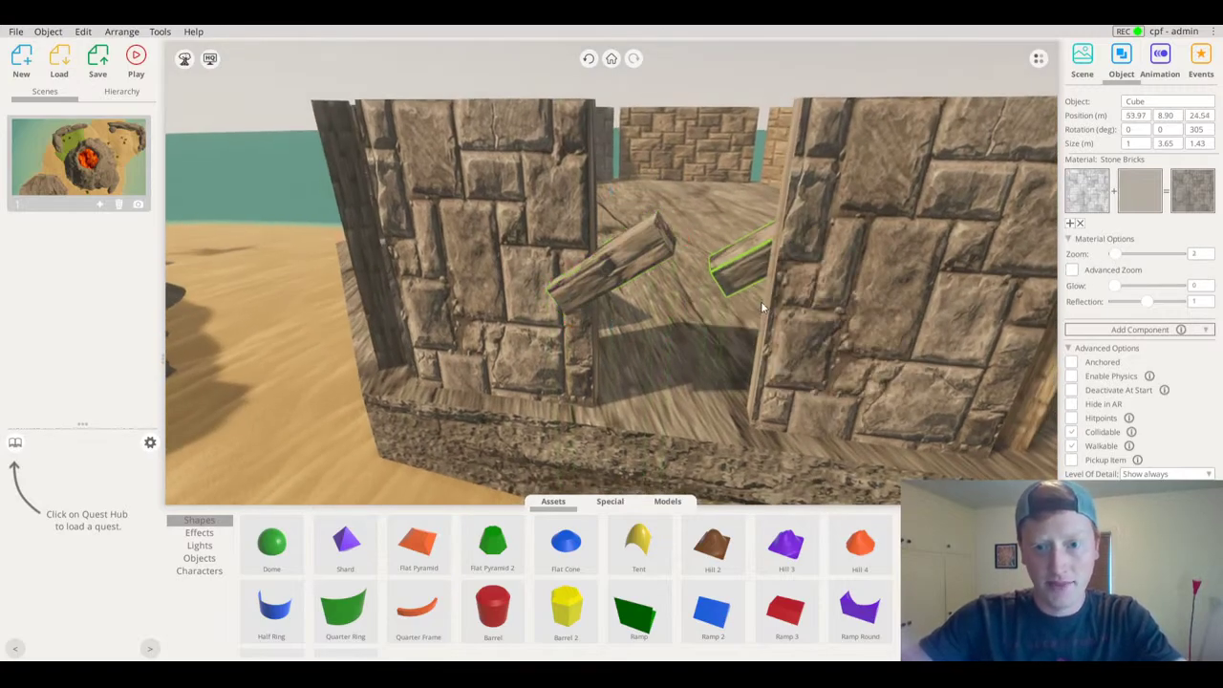
drag(761, 304, 743, 353)
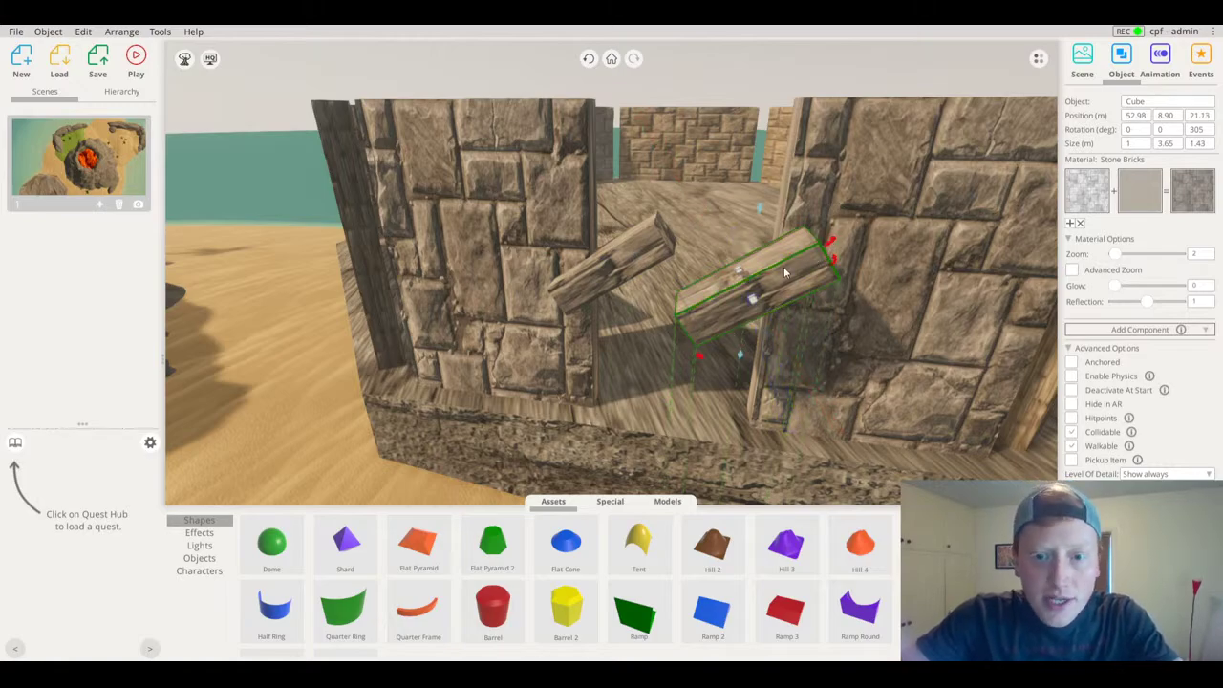
Rotate the duplicated beam to 50 degrees and position it at a height of about 8.64 m, forming a peak with the first beam
right_drag(848, 250, 831, 100)
drag(837, 269, 723, 299)
right_drag(723, 299, 638, 339)
drag(639, 339, 665, 332)
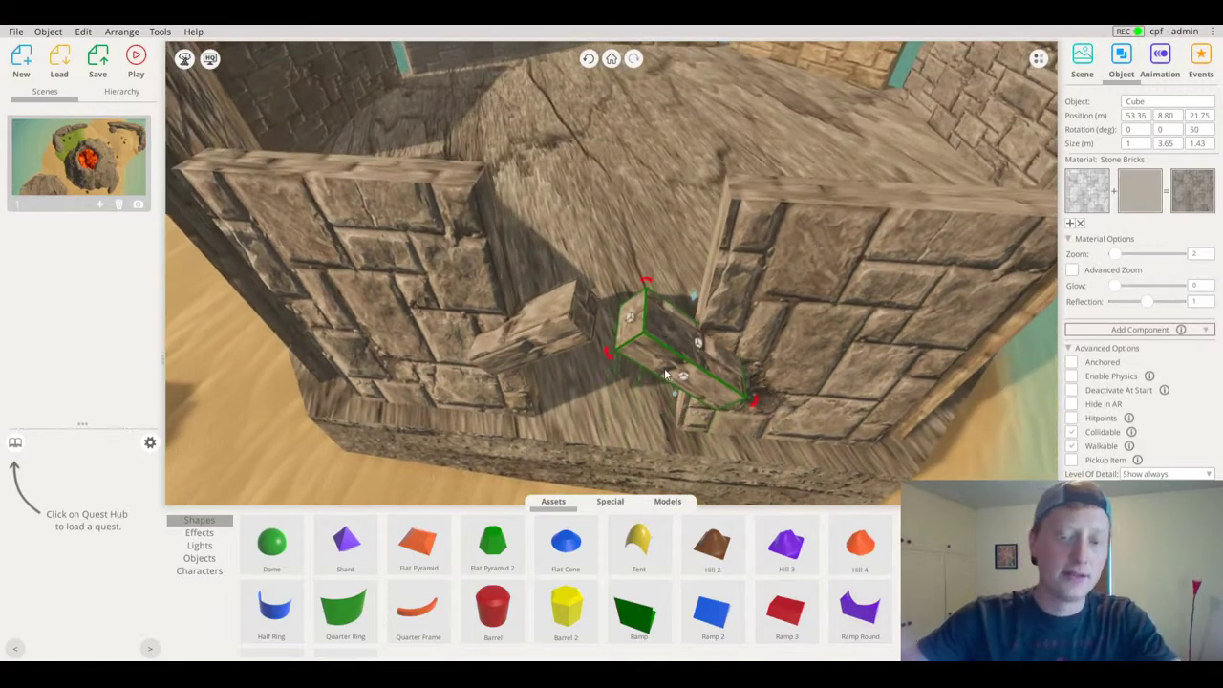
right_drag(665, 332, 677, 245)
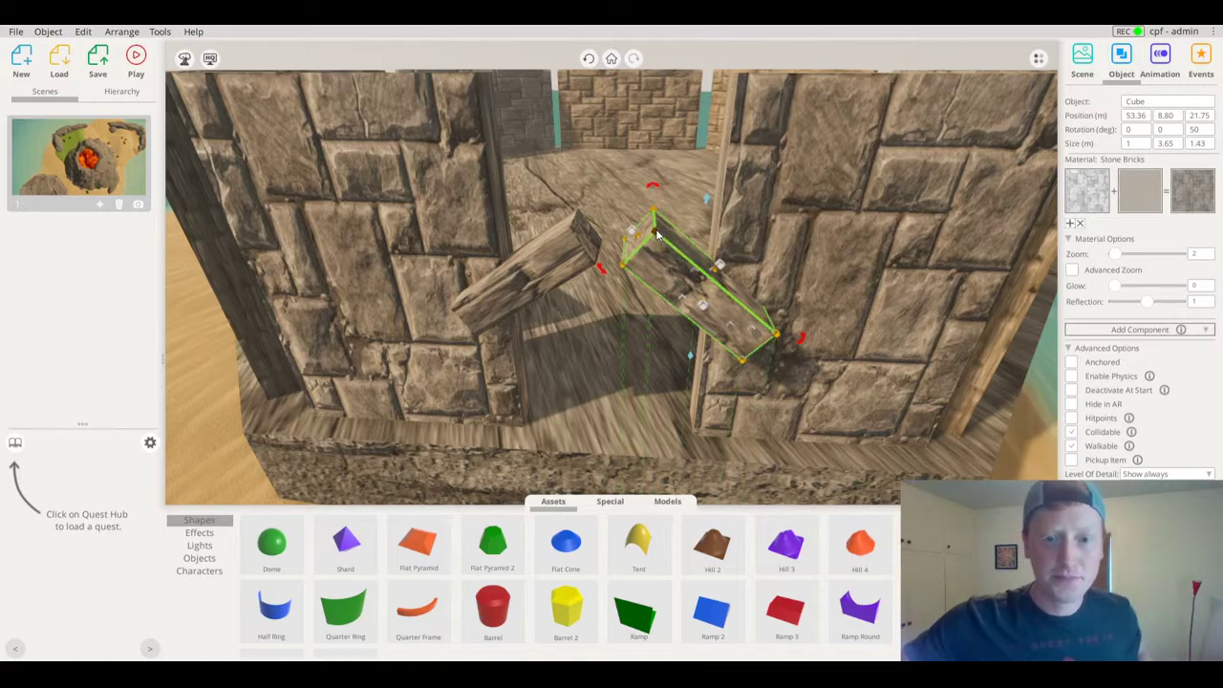
click(593, 266)
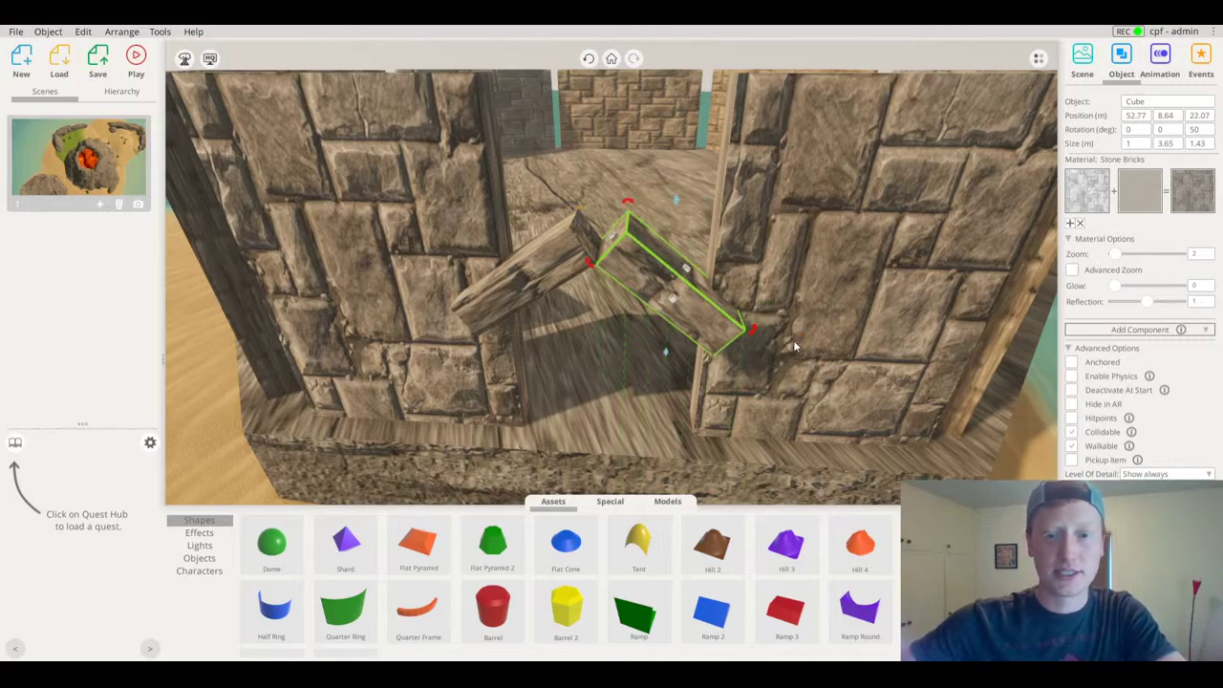
right_drag(794, 346, 664, 362)
Select both beams and stack two duplicated pairs above them, the top pair at about 51.22, 10.89, 21.88 m
shift+click(535, 296)
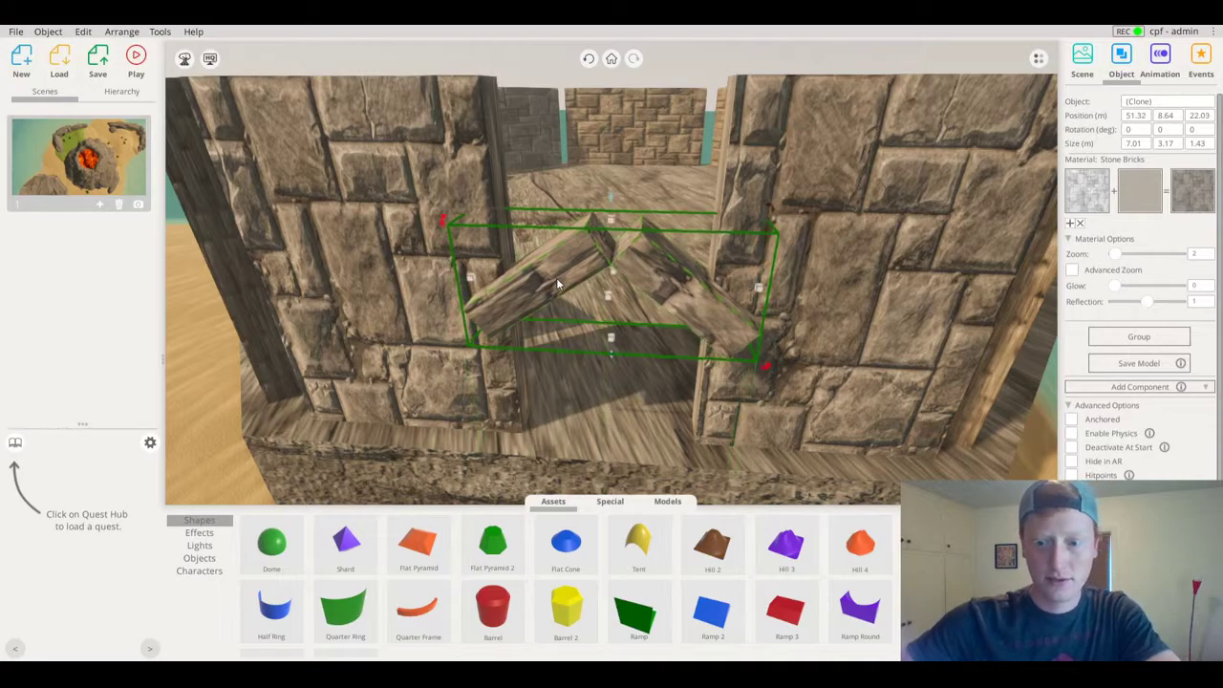
scroll(617, 331, down, 5)
mouse_move(616, 331)
mouse_down()
mouse_move(616, 308)
mouse_move(614, 380)
mouse_move(616, 335)
mouse_up()
drag(617, 274, 623, 227)
mouse_move(616, 272)
mouse_down()
mouse_move(584, 309)
mouse_move(628, 274)
mouse_up()
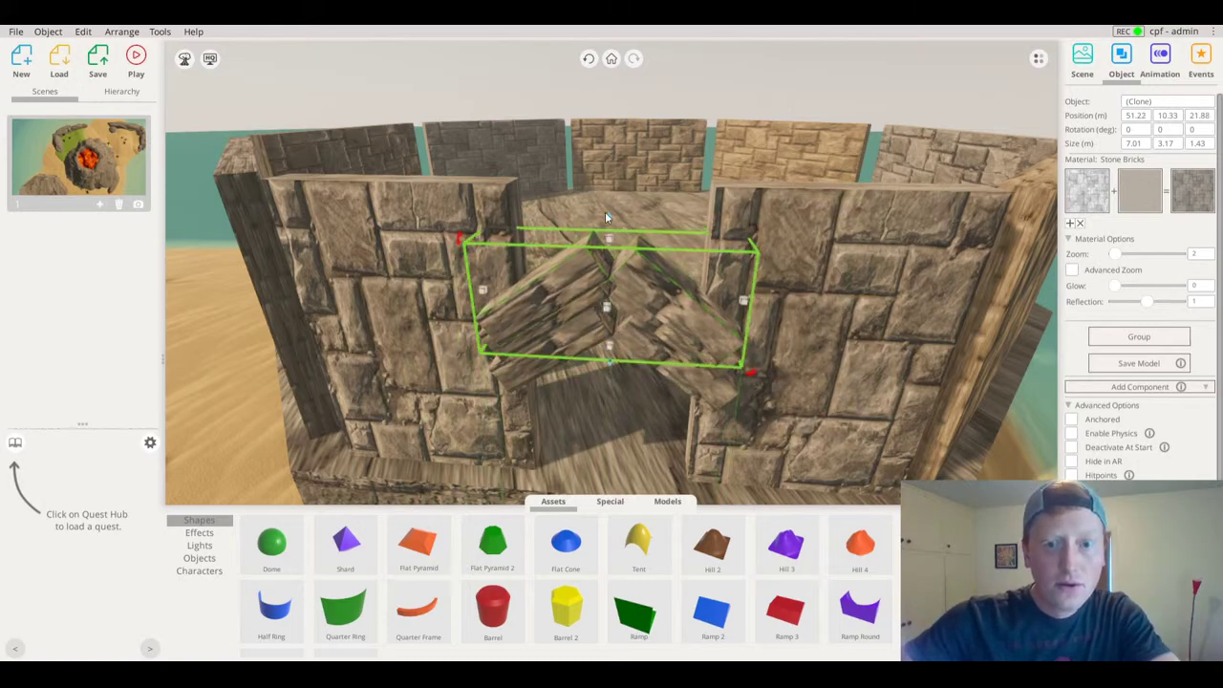
drag(606, 214, 614, 193)
Deepen the top beam pair to about 1.74 m and recolour it to a warm tan, RGB 195, 175, 149
right_drag(527, 311, 577, 306)
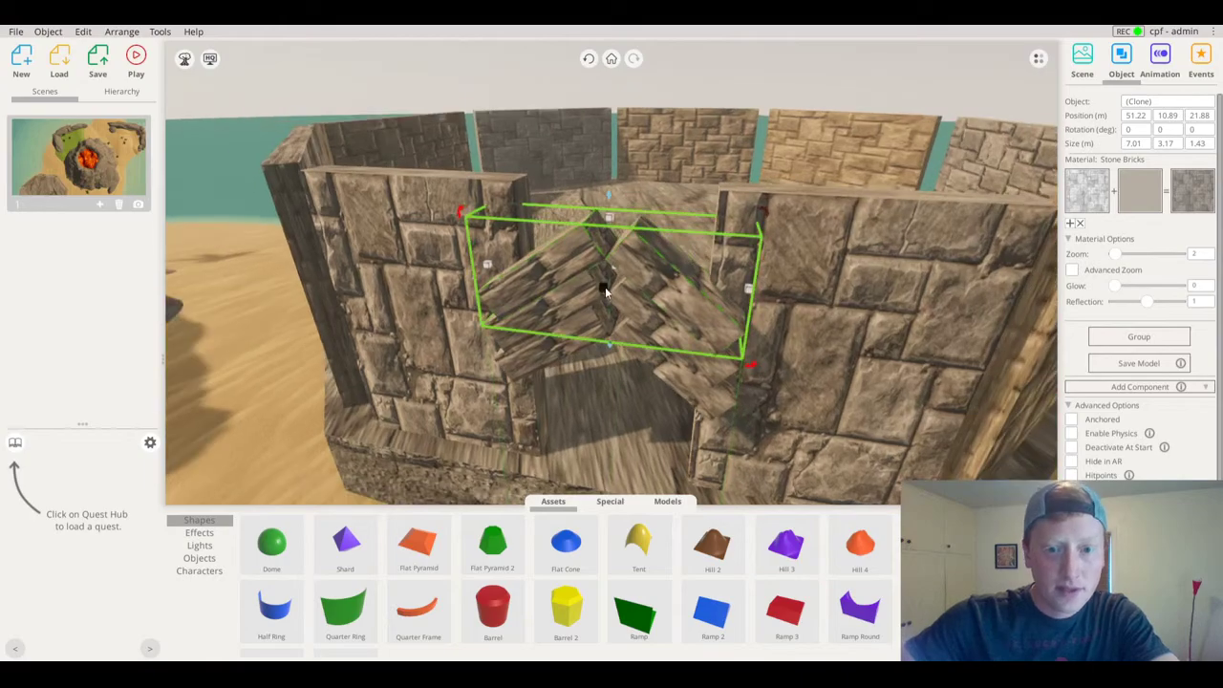
drag(605, 290, 601, 296)
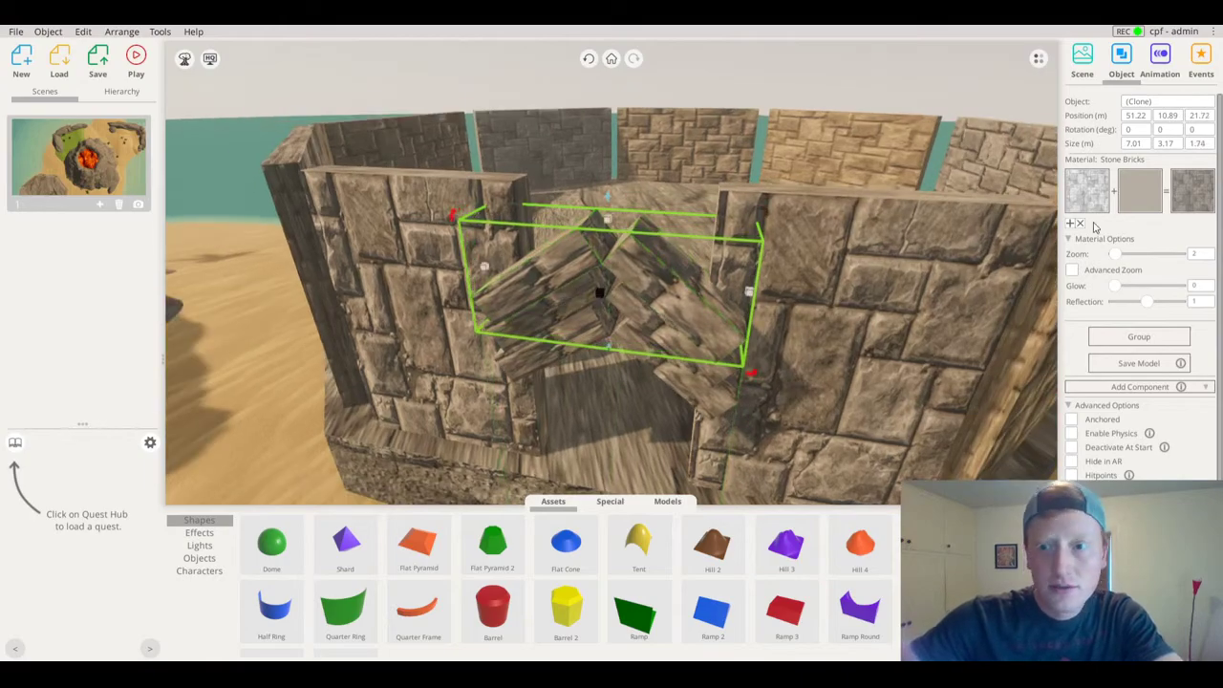
click(1144, 203)
click(1103, 278)
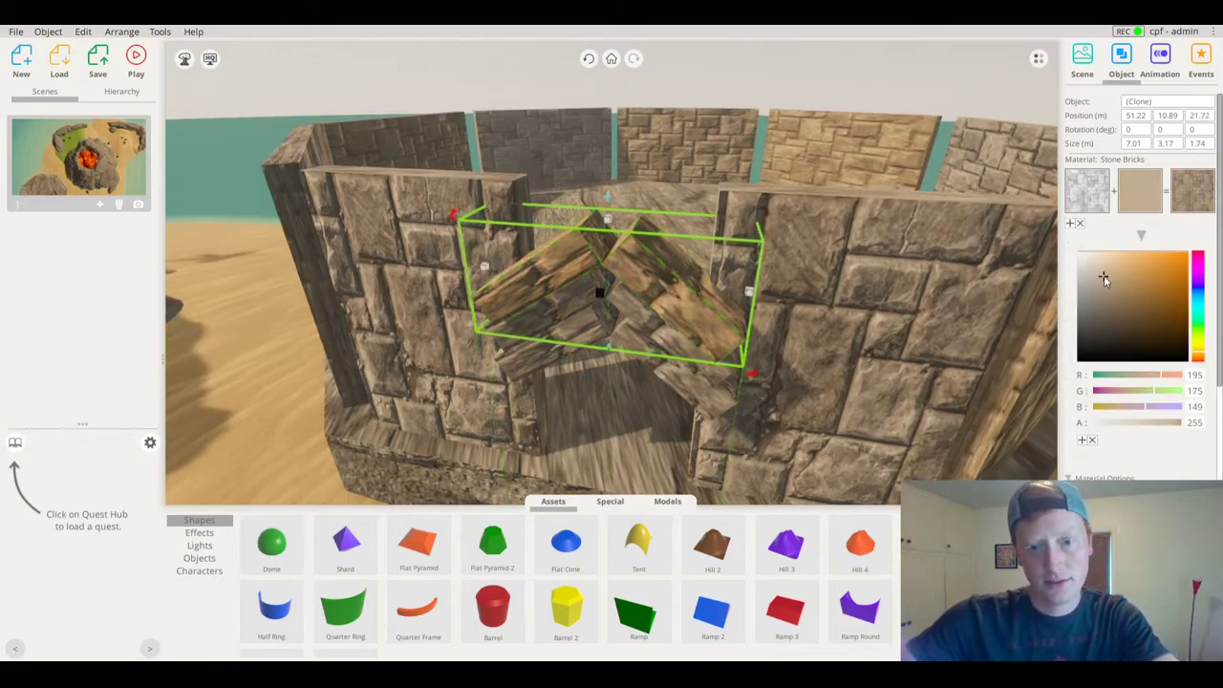
Recolour the lowest beam pair to a darker brown, RGB 134, 124, 110
right_drag(776, 284, 771, 255)
click(701, 401)
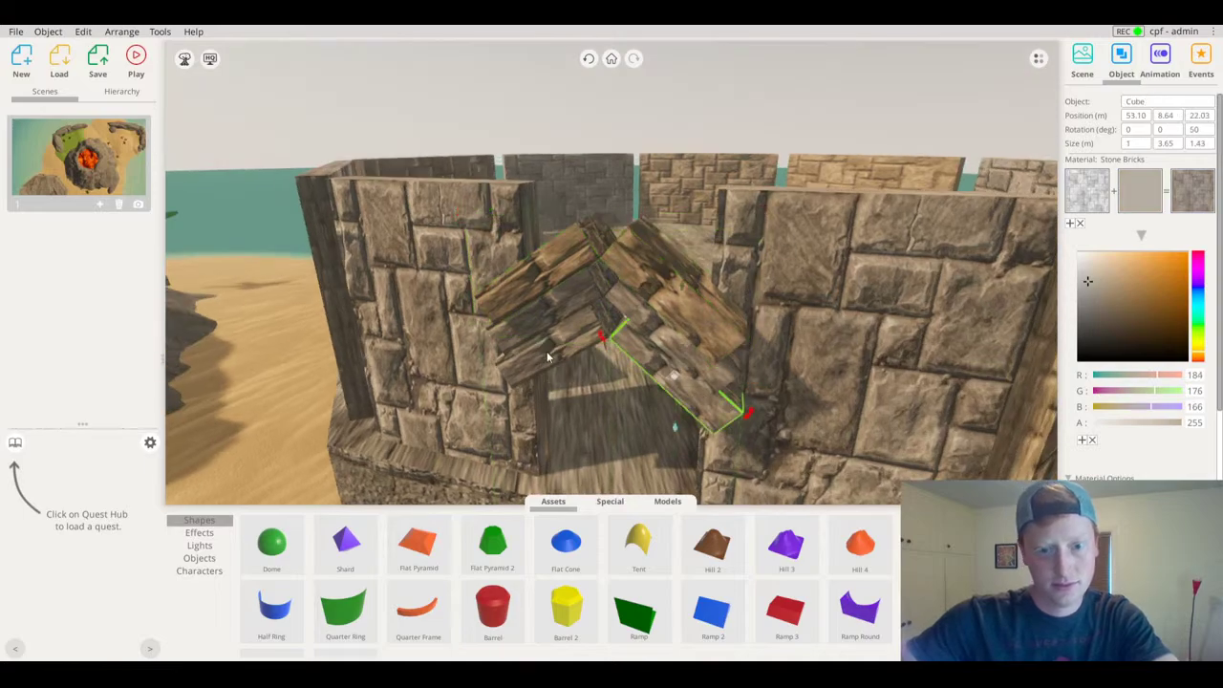
click(551, 355)
click(1146, 205)
click(1139, 205)
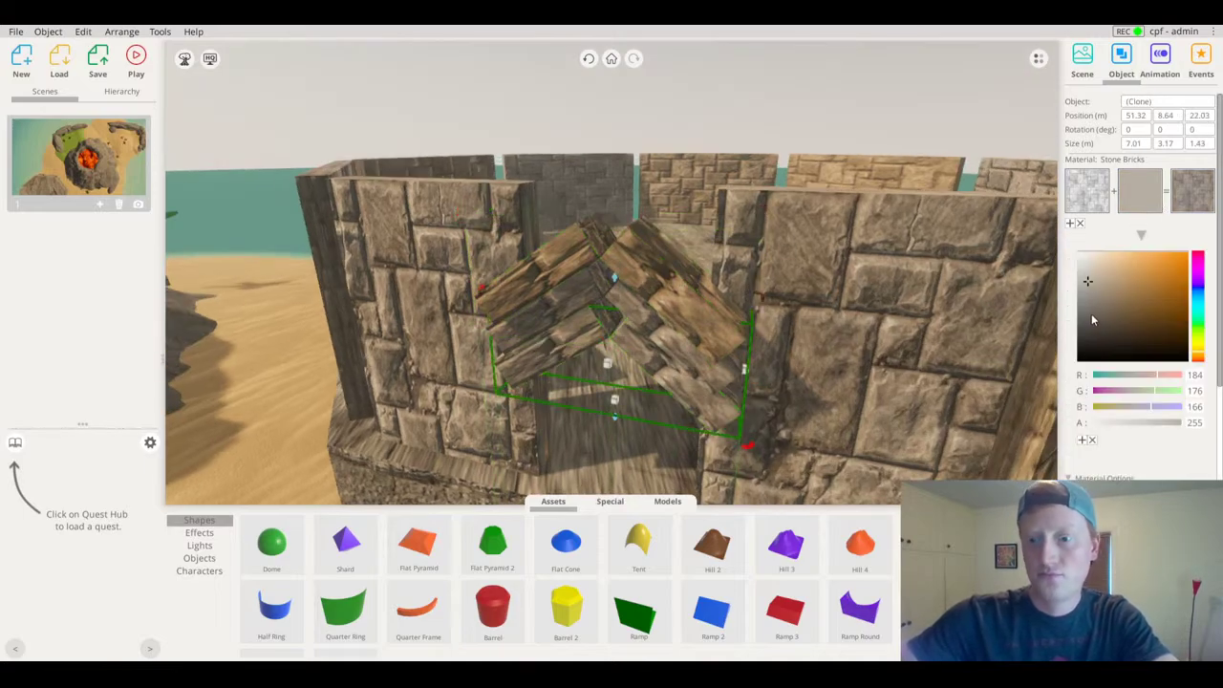
drag(1093, 317, 1097, 307)
Nudge the two top beams individually, to about 49.45, 11.15, 21.87 m and 53.05, 10.89, 21.82 m
right_drag(846, 262, 660, 264)
click(660, 265)
click(565, 252)
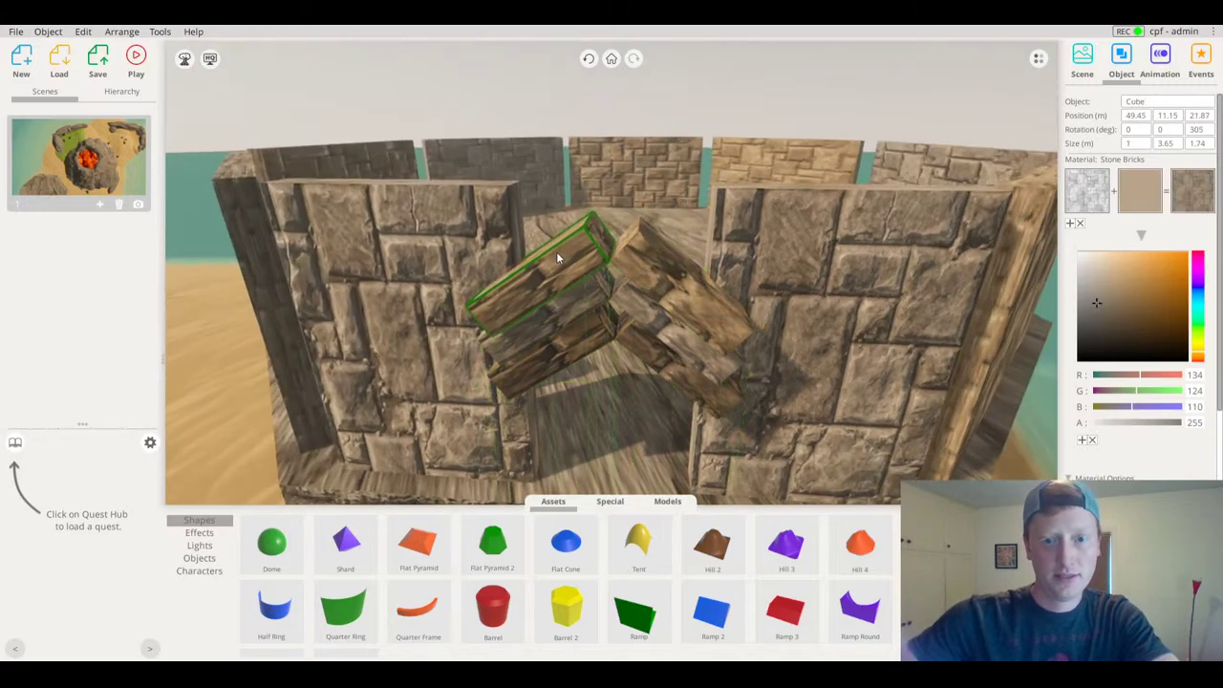
click(673, 260)
drag(675, 261, 672, 255)
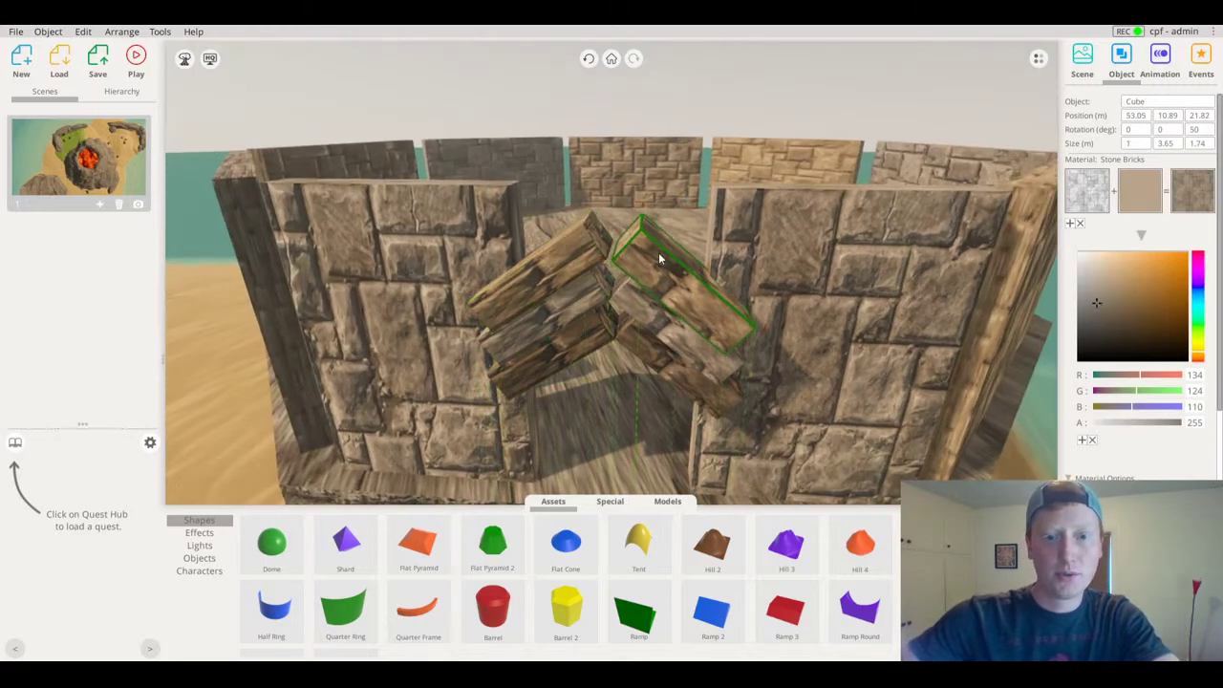
Duplicate the 6.80 m wall section, fit the copy into the doorway gap at a depth position of 22.73 m, and narrow it to about 5.37 m
click(411, 237)
scroll(410, 235, down, 3)
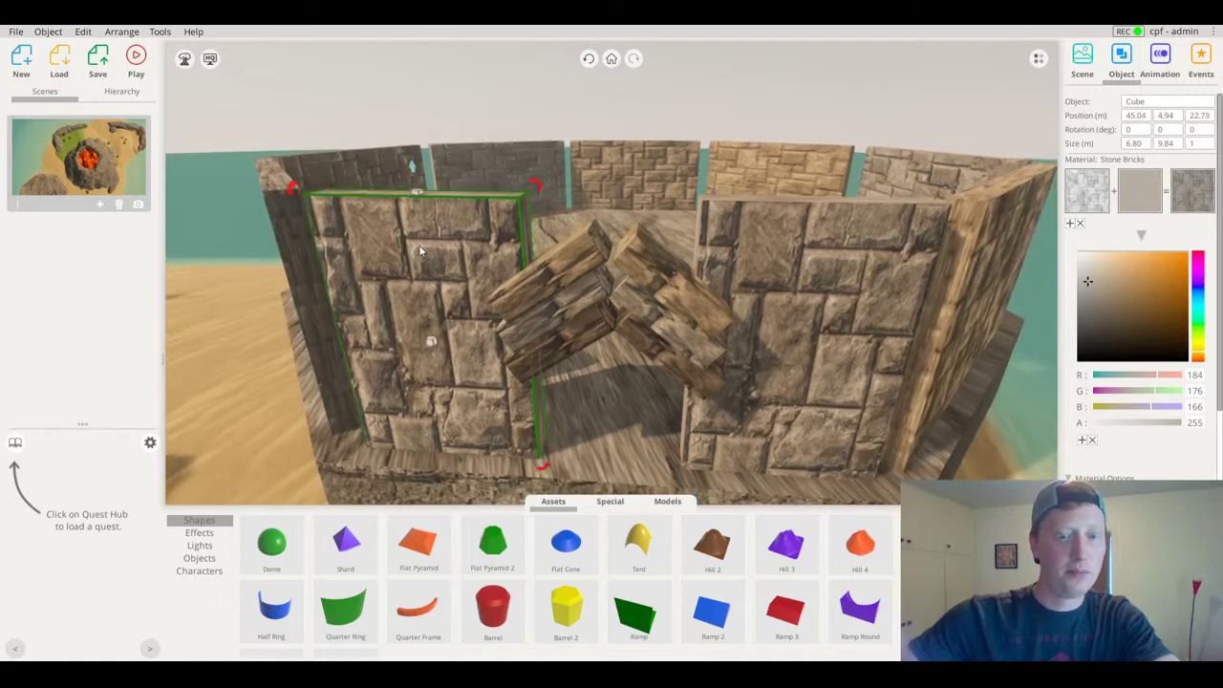
right_drag(420, 248, 478, 275)
key(ctrl+d)
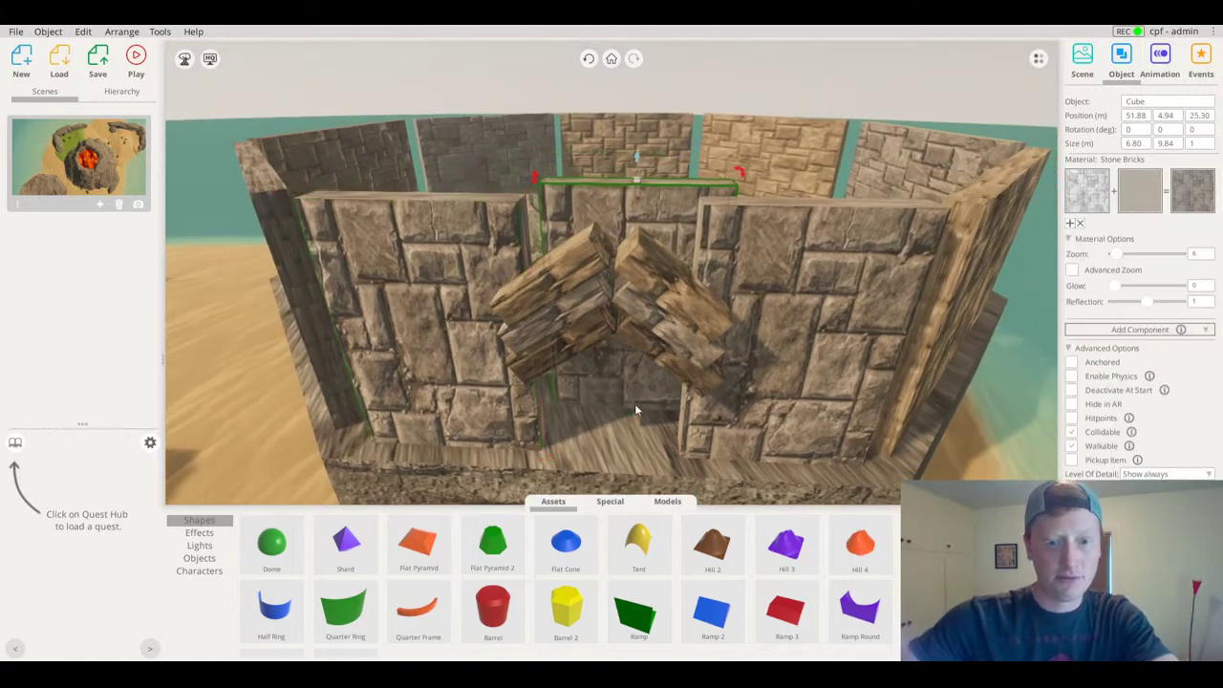
drag(541, 187, 531, 219)
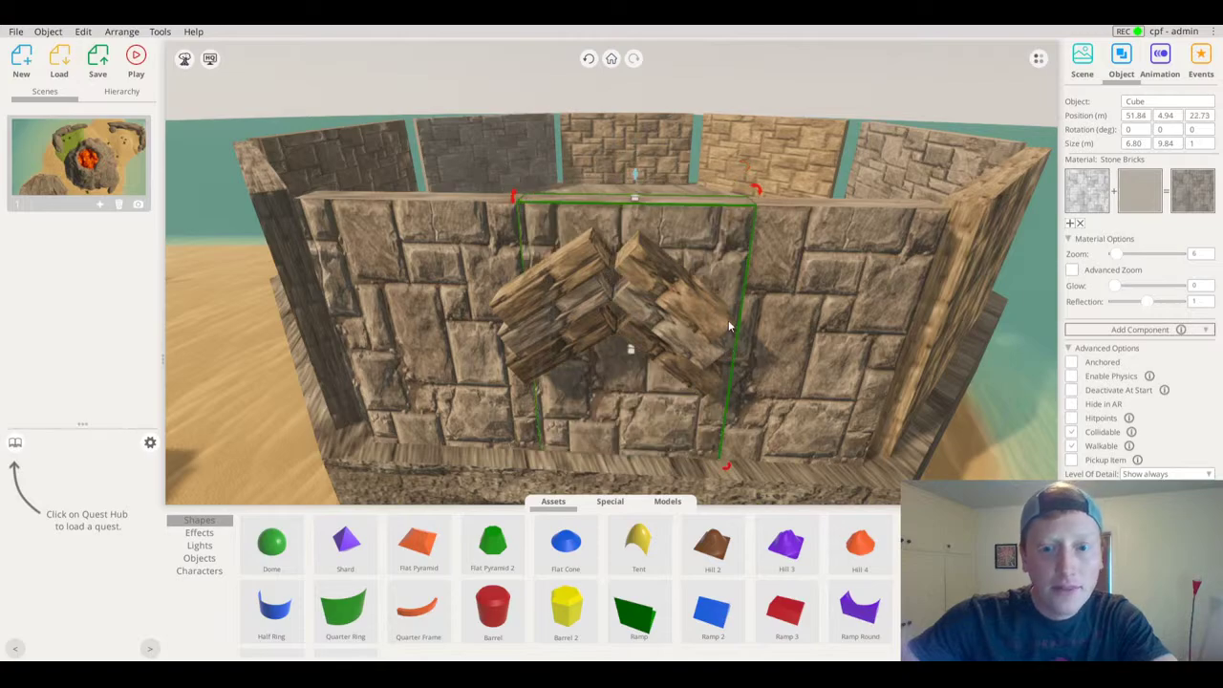
drag(731, 346, 693, 351)
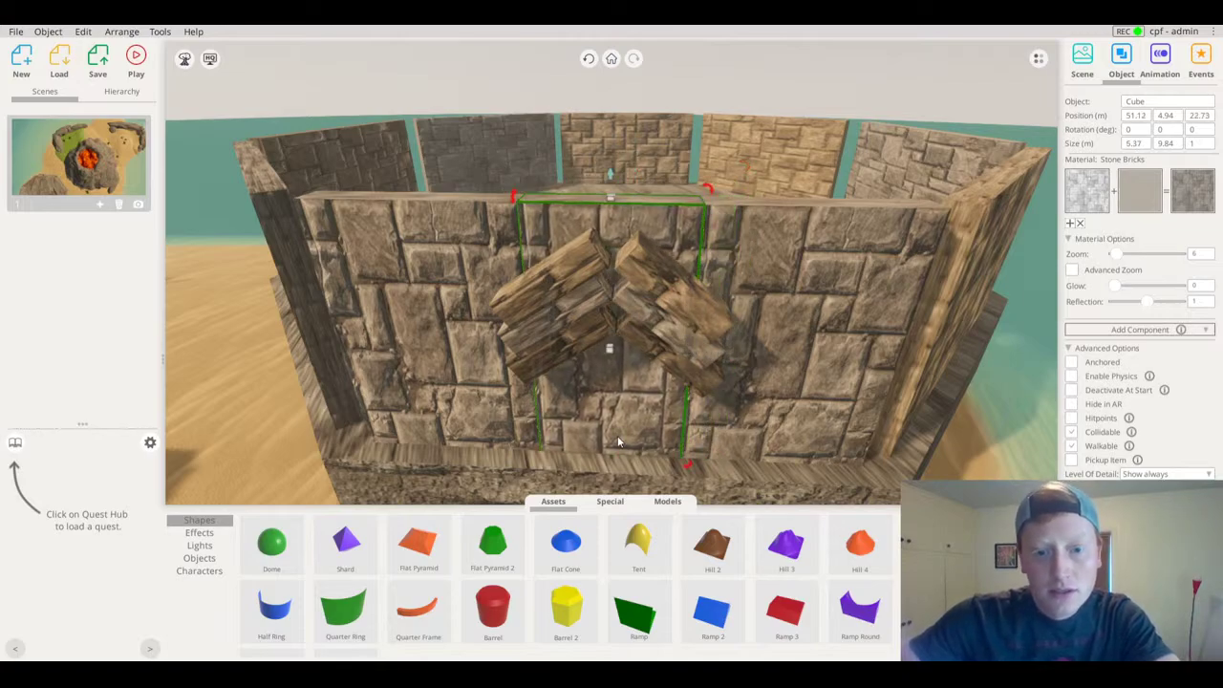
Raise the filler wall's lower edge to the peak of the beams, leaving a section about 3.5 m tall above the doorway
drag(612, 446, 615, 301)
right_drag(684, 253, 716, 165)
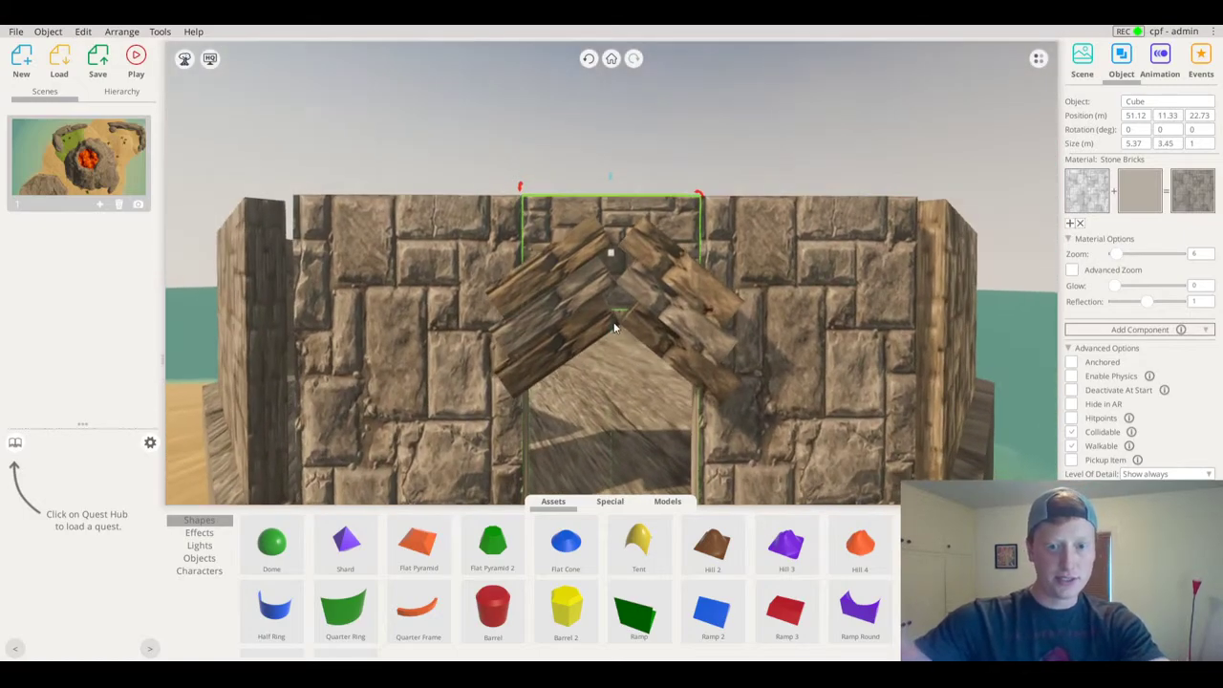
drag(610, 312, 616, 332)
click(773, 150)
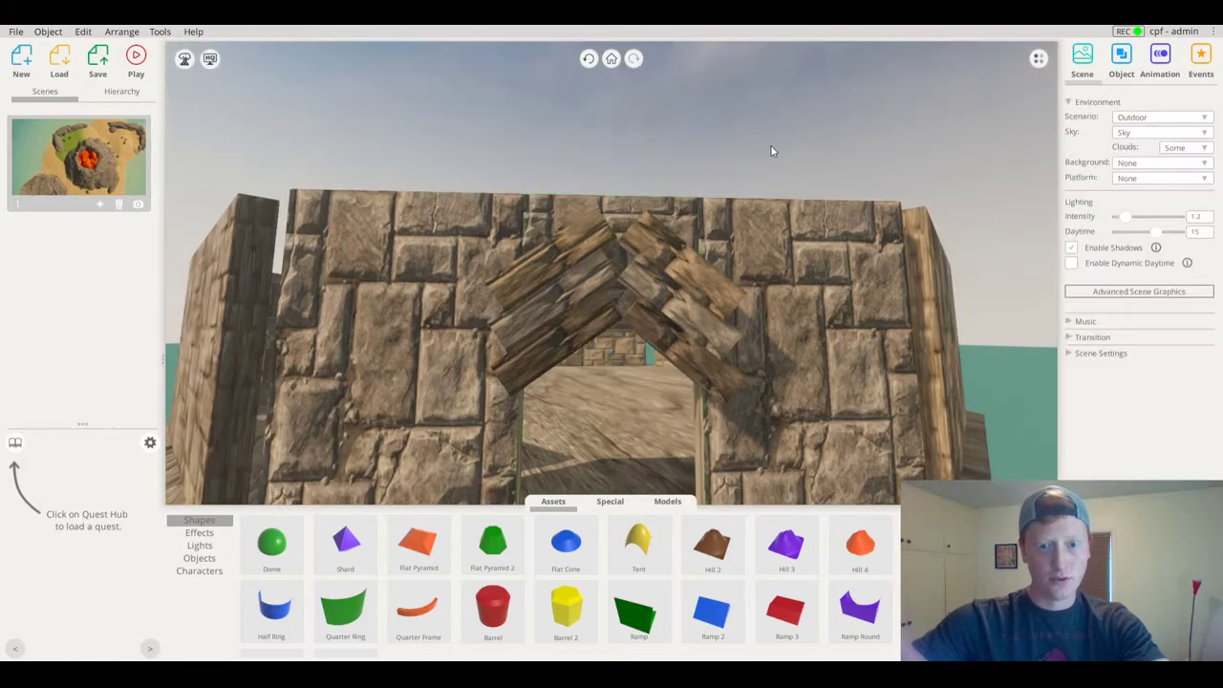
Add a Hexagon shape and set it on the platform corner beside the doorway wall, at about 40.74, 4.94, 21.94 m
scroll(697, 317, down, 3)
right_drag(638, 247, 643, 350)
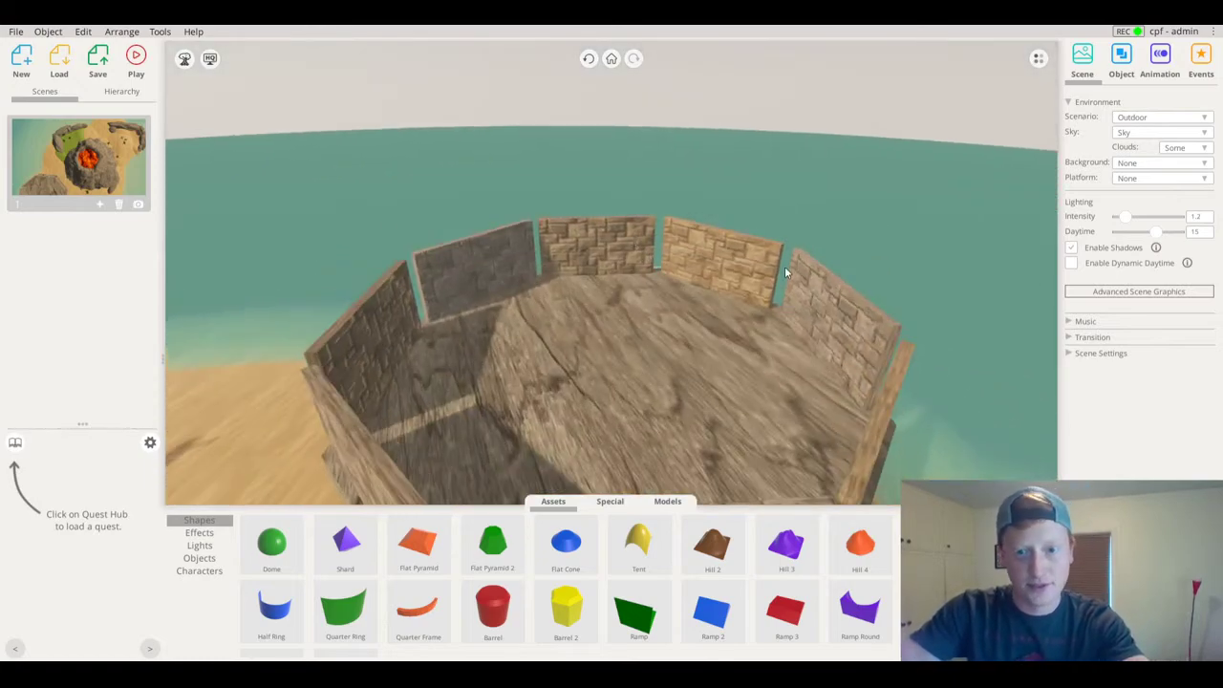
right_drag(785, 272, 805, 302)
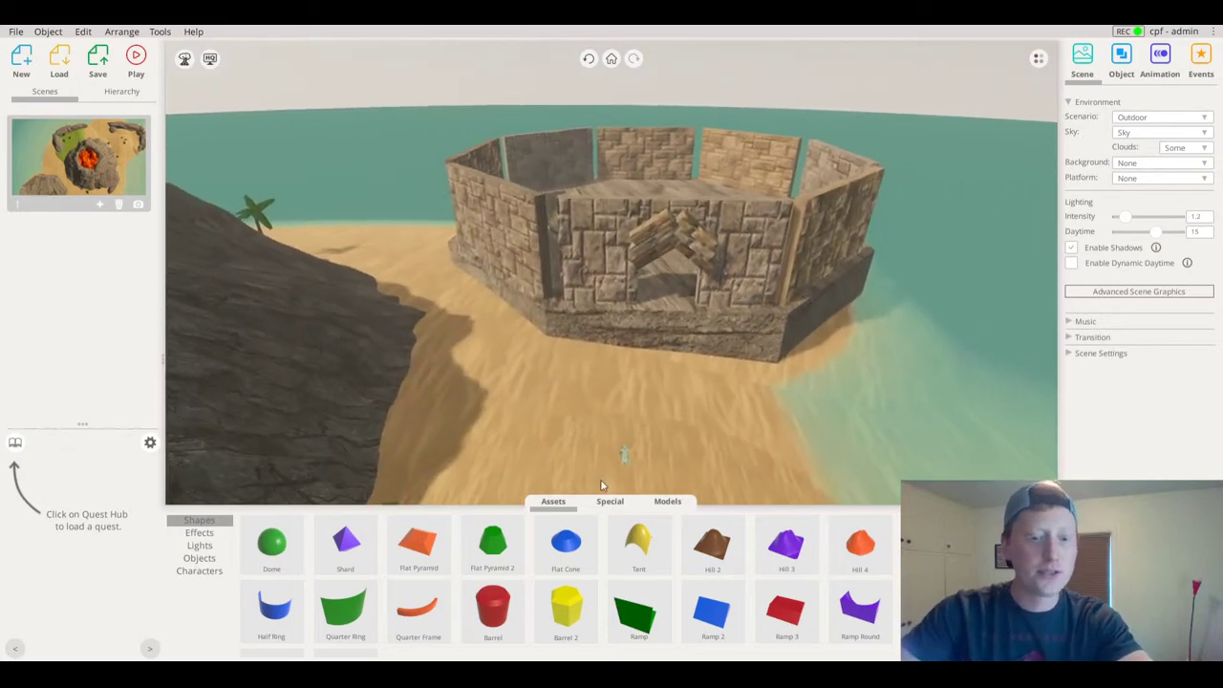
scroll(844, 622, down, 1)
scroll(435, 588, up, 3)
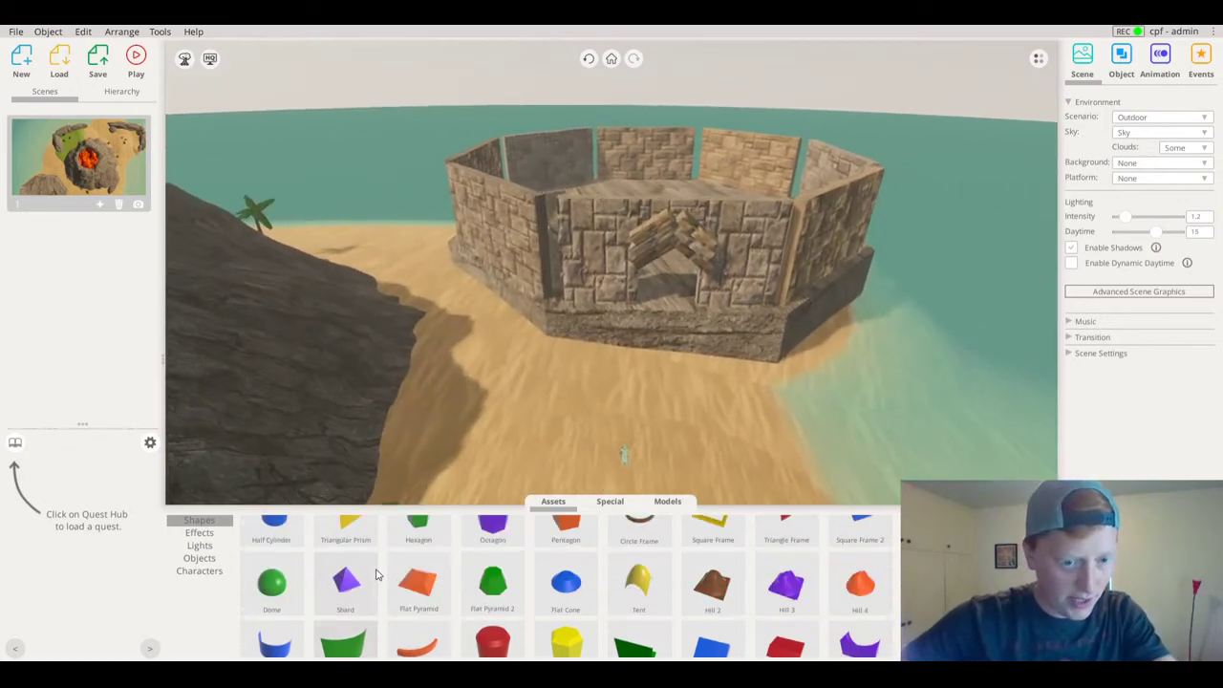
drag(440, 590, 746, 418)
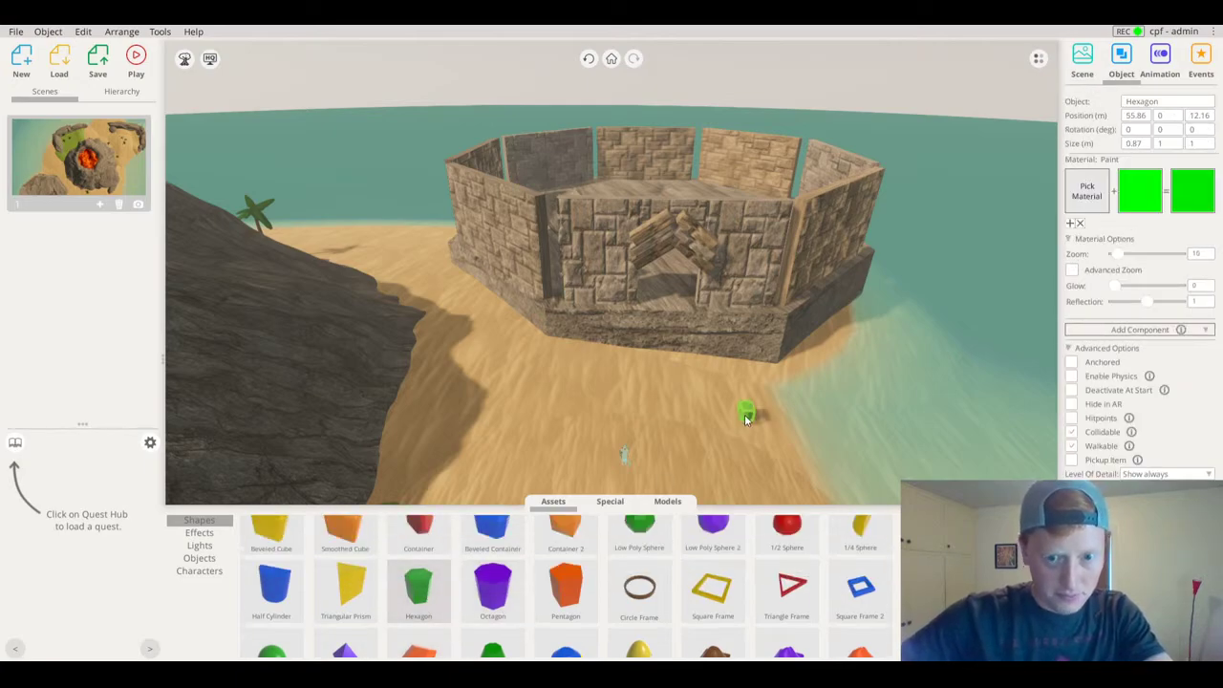
drag(551, 307, 555, 309)
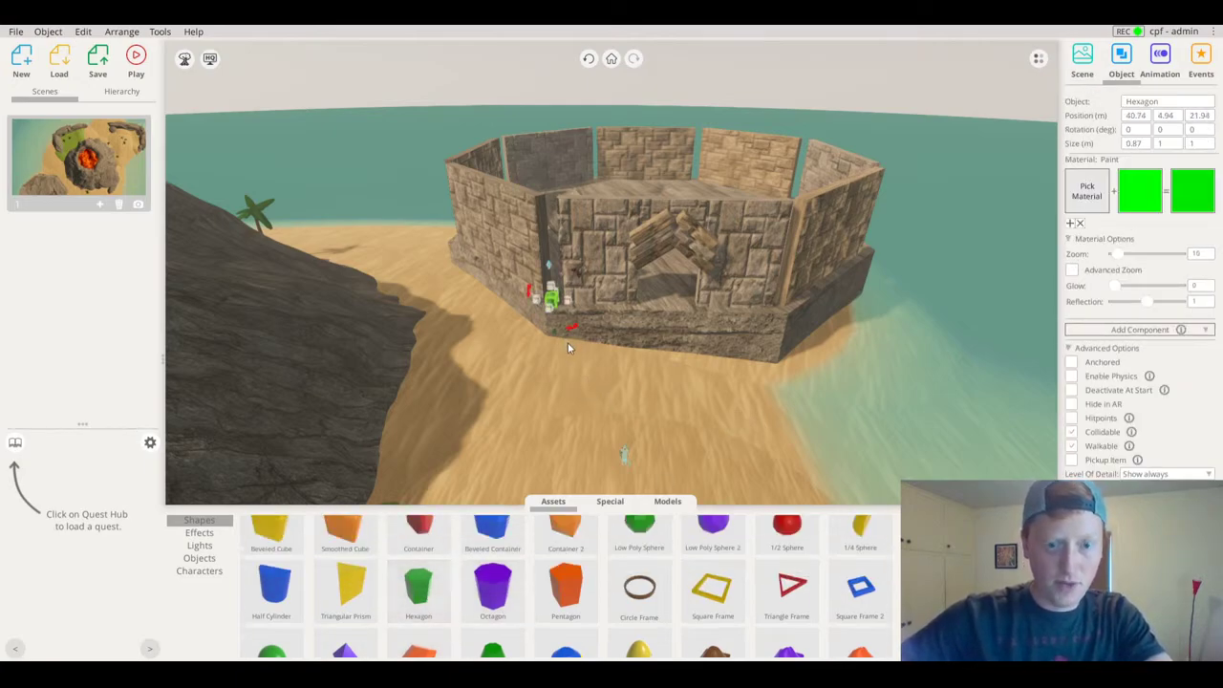
Rotate the hexagon on the platform corner to 20 degrees about its vertical axis
key(w)
right_drag(559, 346, 481, 373)
drag(577, 349, 616, 354)
double_click(549, 311)
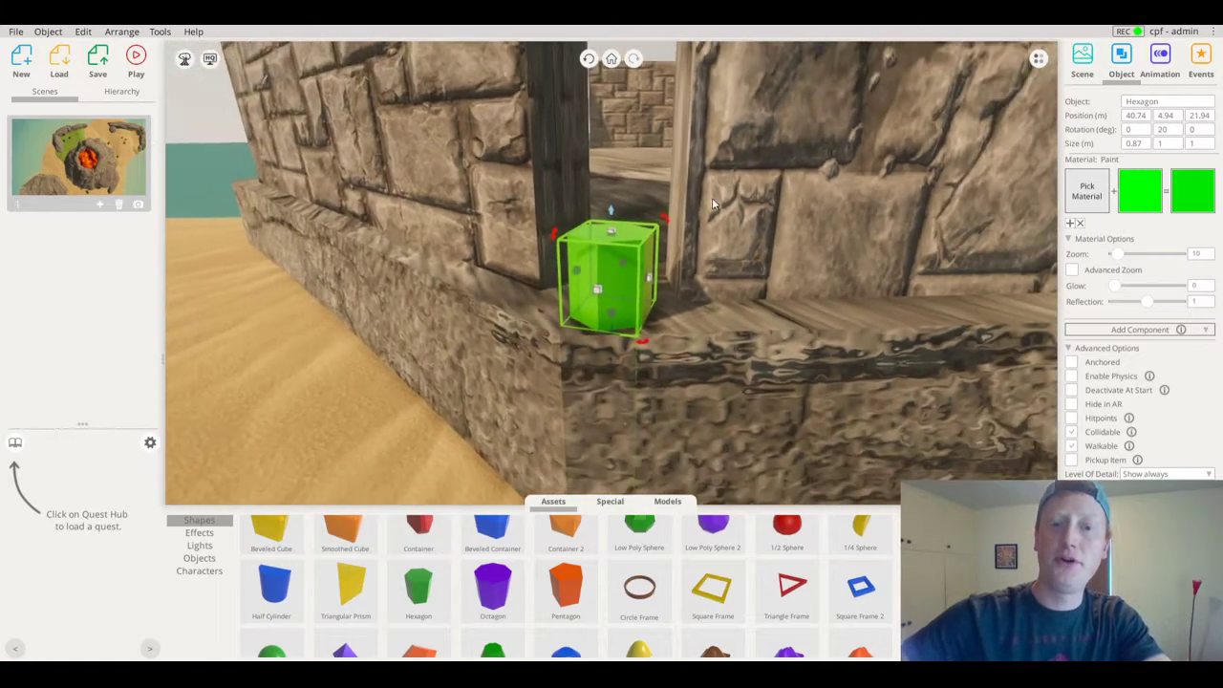
Shift the hexagon to about 40.71, 4.94, 22.16 m and give it the Bricks Grey rock material
click(1087, 194)
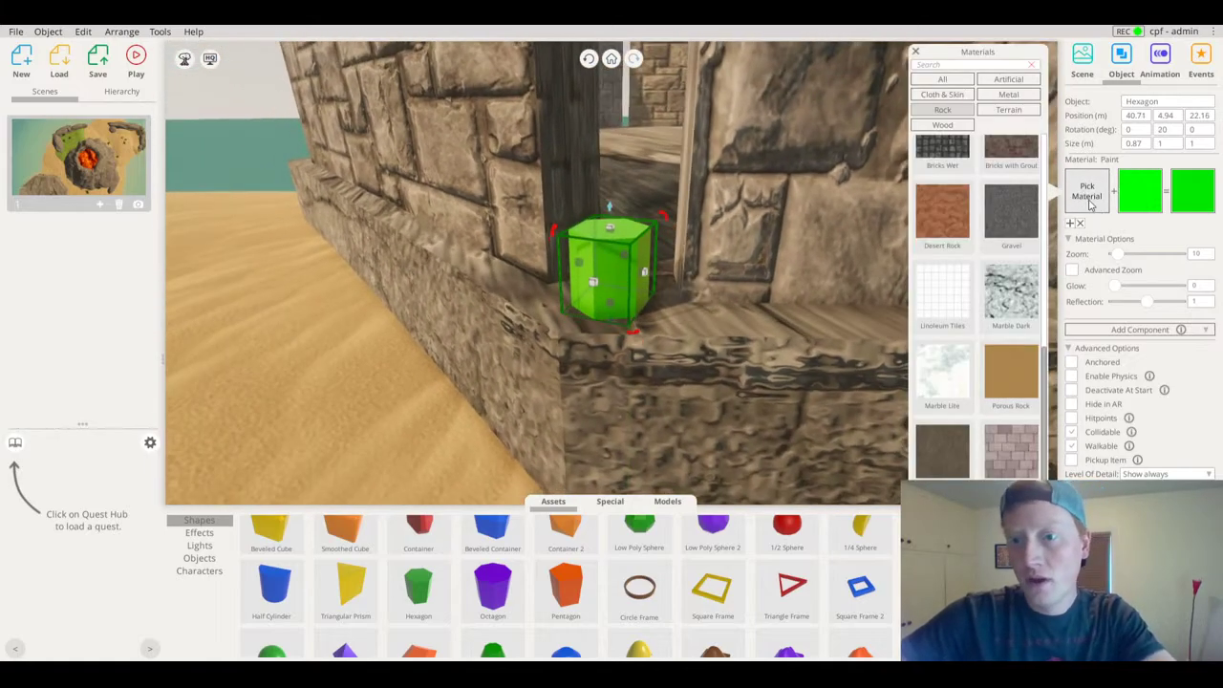
scroll(977, 305, up, 1)
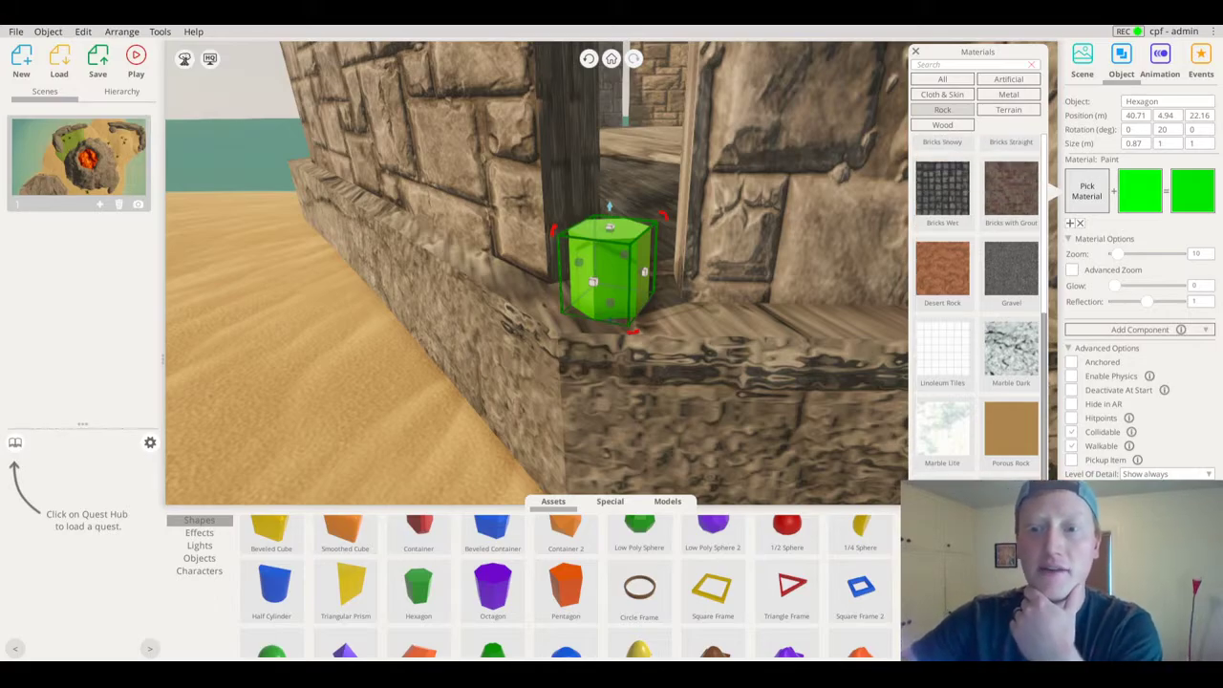
scroll(990, 447, up, 4)
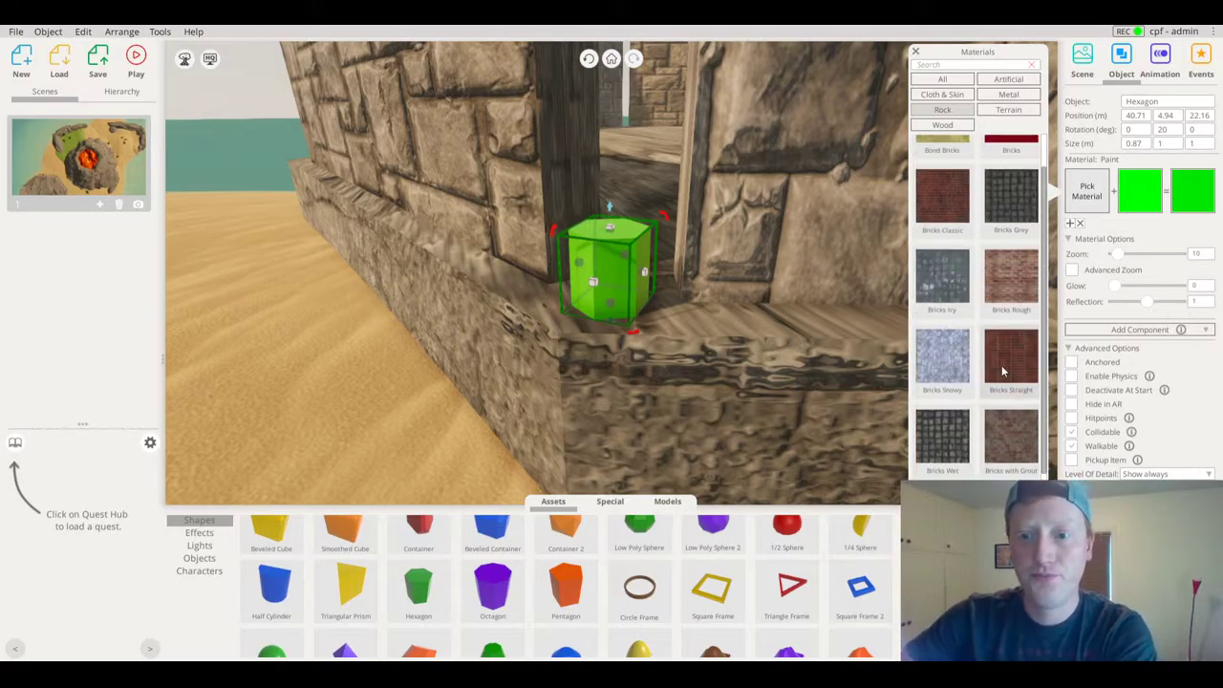
scroll(991, 336, up, 1)
click(1017, 272)
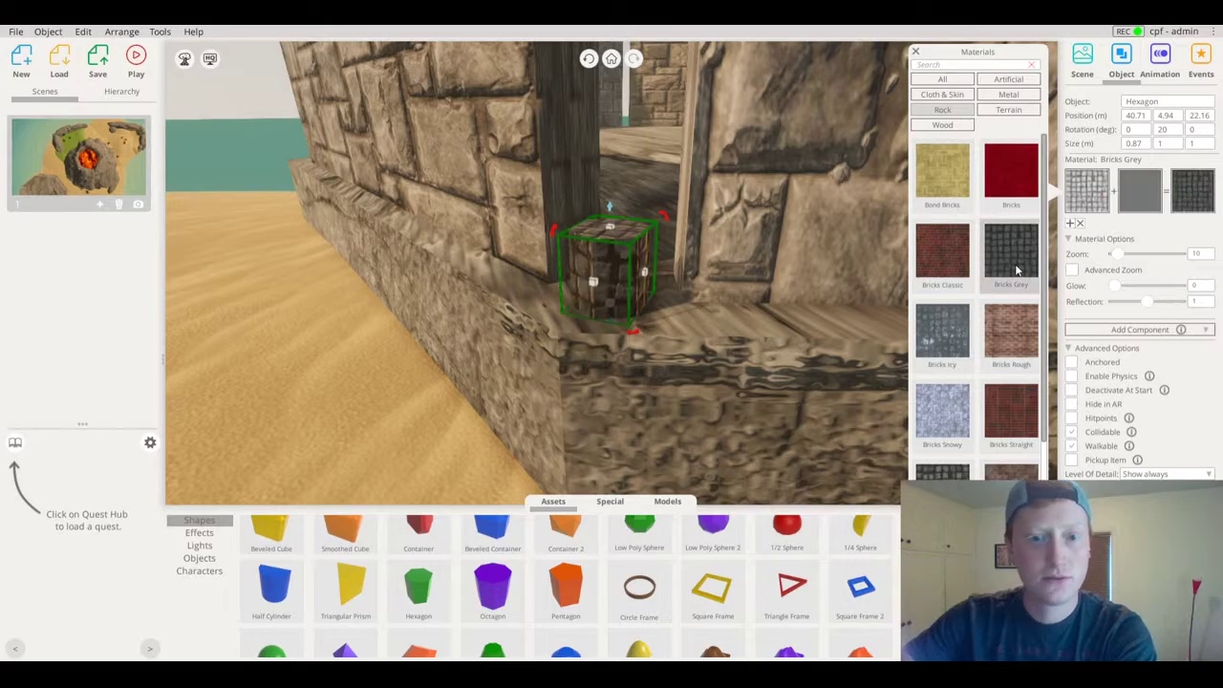
Enlarge the hexagon on the platform corner into a pillar about 3.31 m wide, 11.80 m tall and 3.83 m deep
drag(622, 296, 668, 297)
scroll(701, 207, down, 4)
scroll(659, 302, down, 3)
drag(552, 381, 636, 59)
scroll(645, 168, down, 2)
scroll(646, 168, down, 2)
right_drag(646, 167, 682, 304)
scroll(659, 170, down, 2)
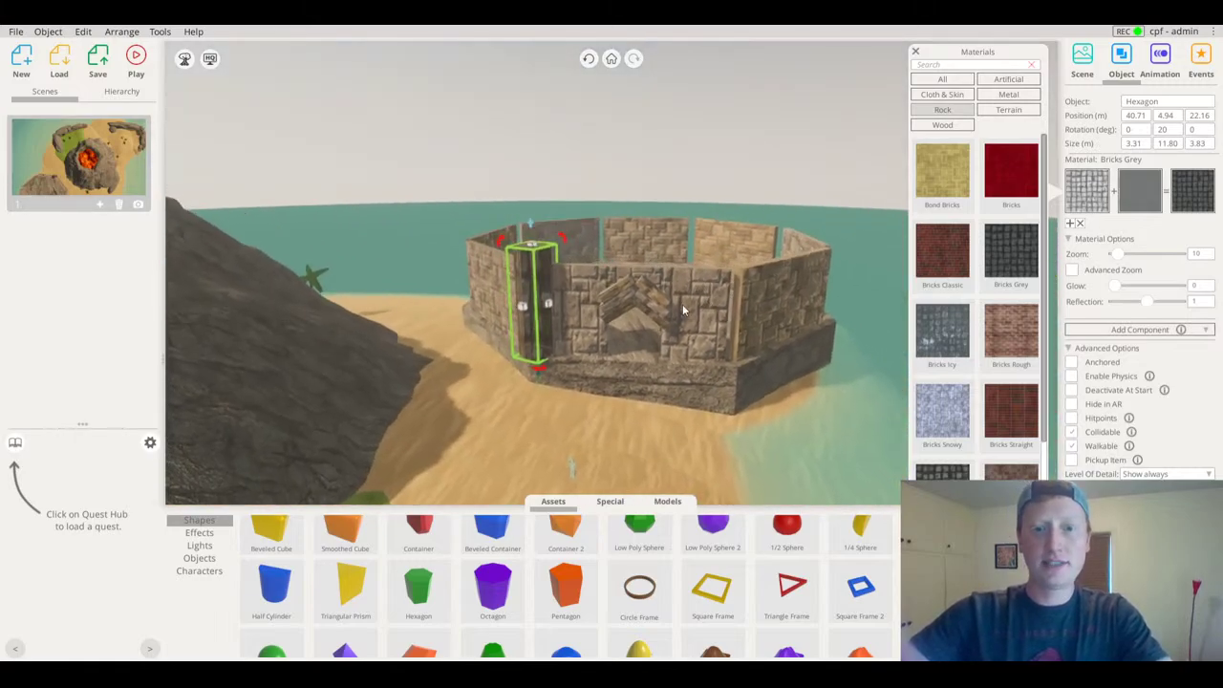
Select the walls around the platform together and raise their height to about 12.57 m
shift+click(577, 294)
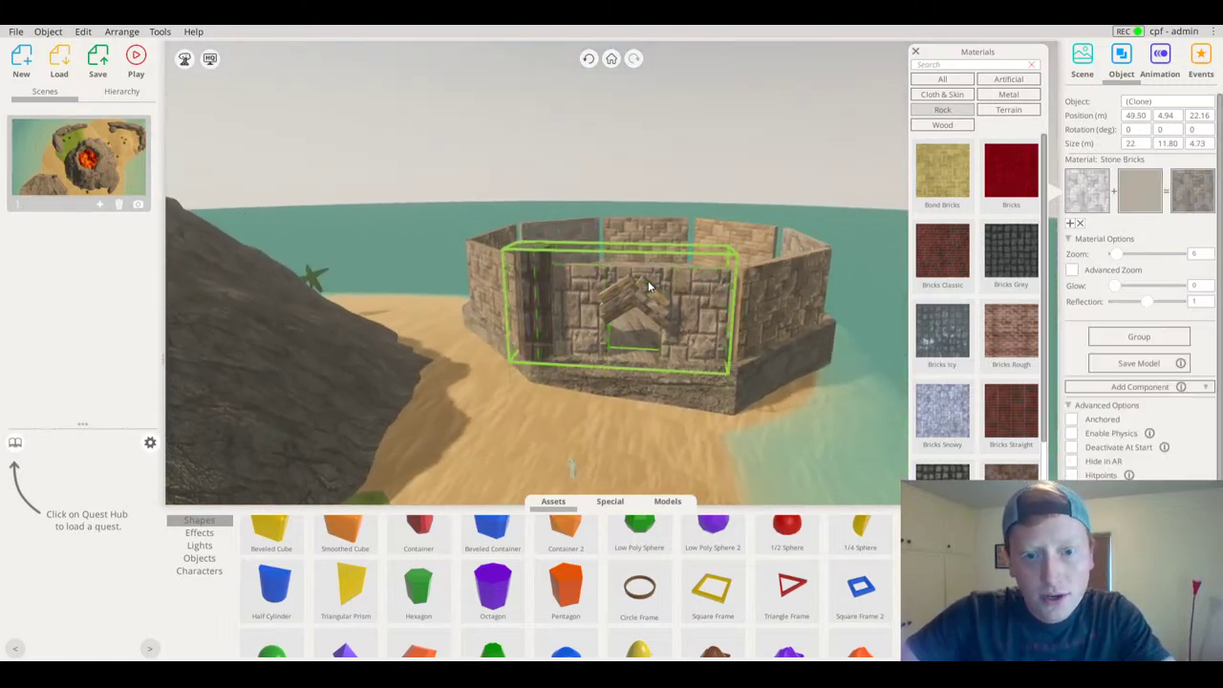
shift+click(789, 282)
shift+click(742, 236)
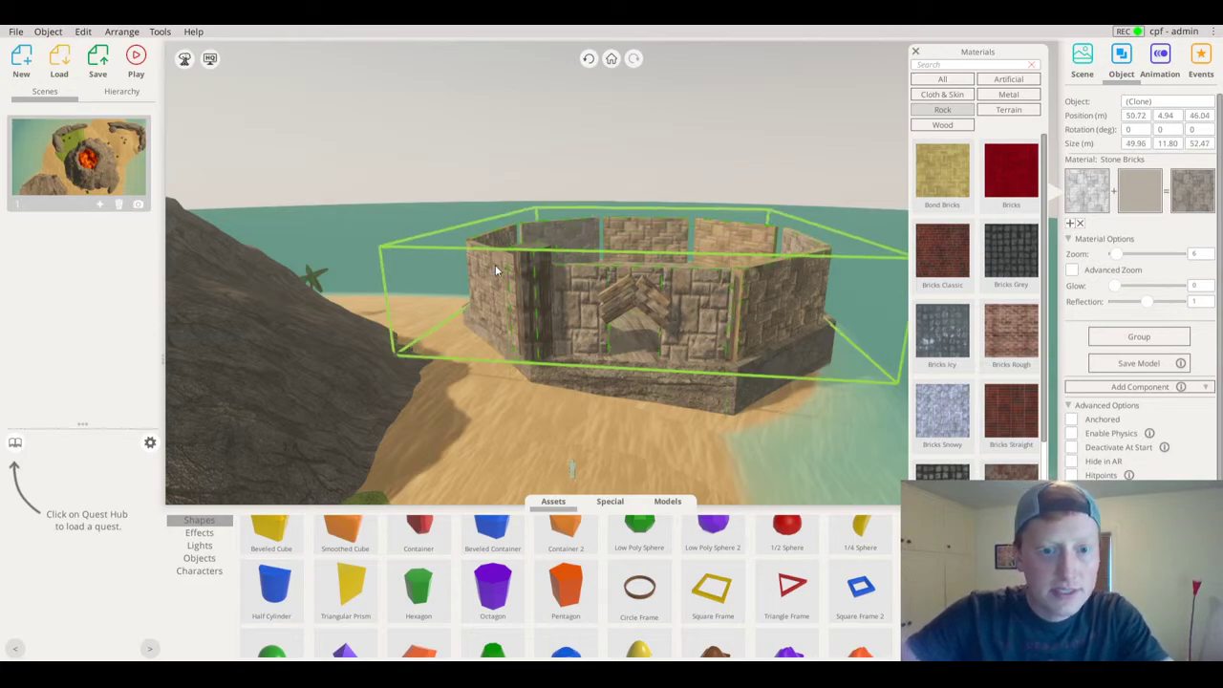
right_drag(496, 270, 684, 206)
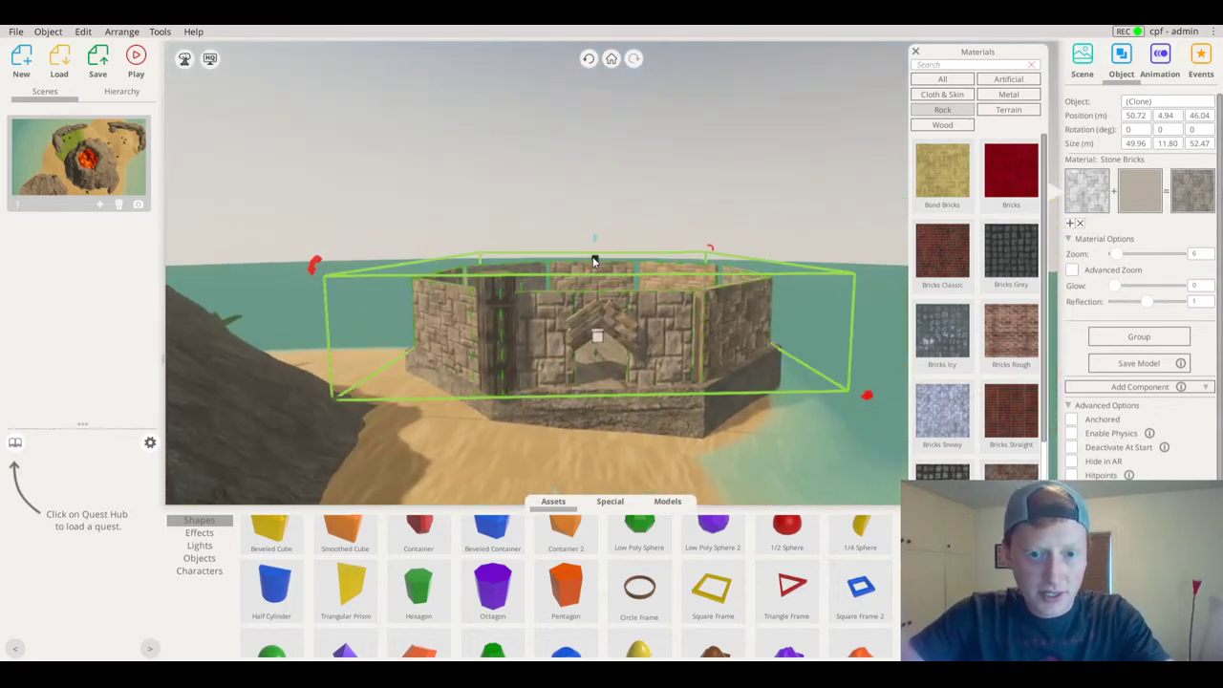
mouse_move(594, 259)
mouse_down()
mouse_move(606, 216)
mouse_move(607, 243)
mouse_up()
right_drag(607, 243, 554, 229)
Try stretching a single side wall to about 34.96 m tall
click(809, 110)
click(638, 266)
right_drag(638, 265, 670, 249)
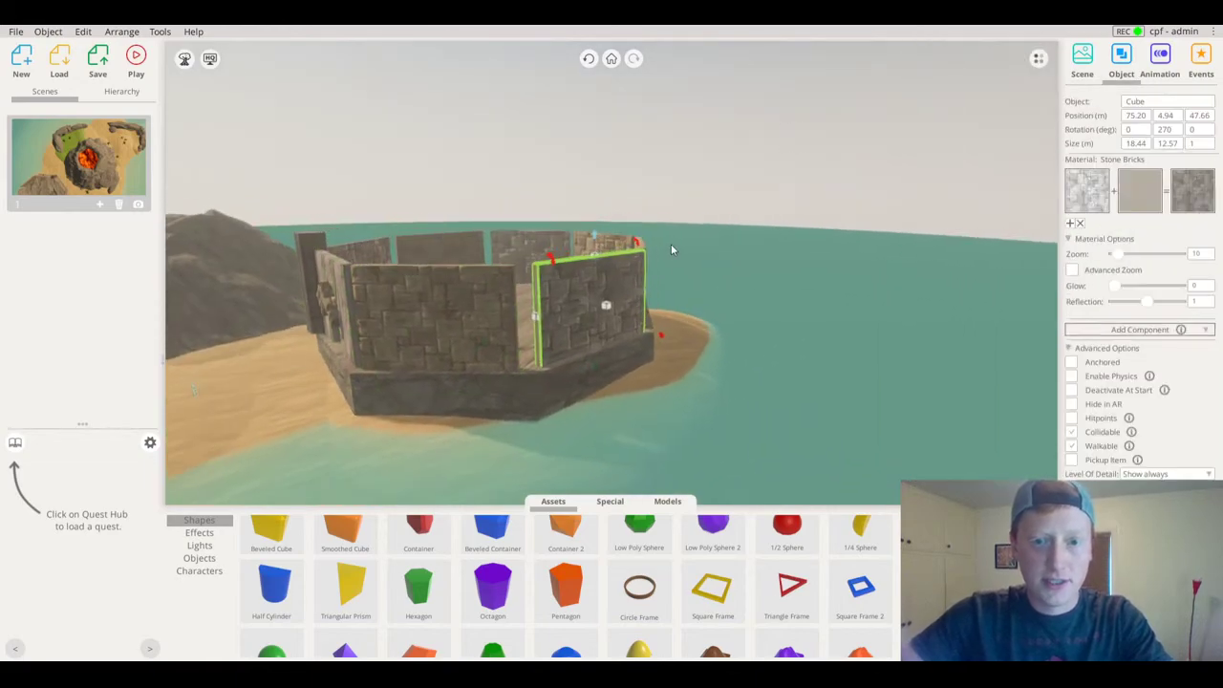
drag(594, 258, 624, 83)
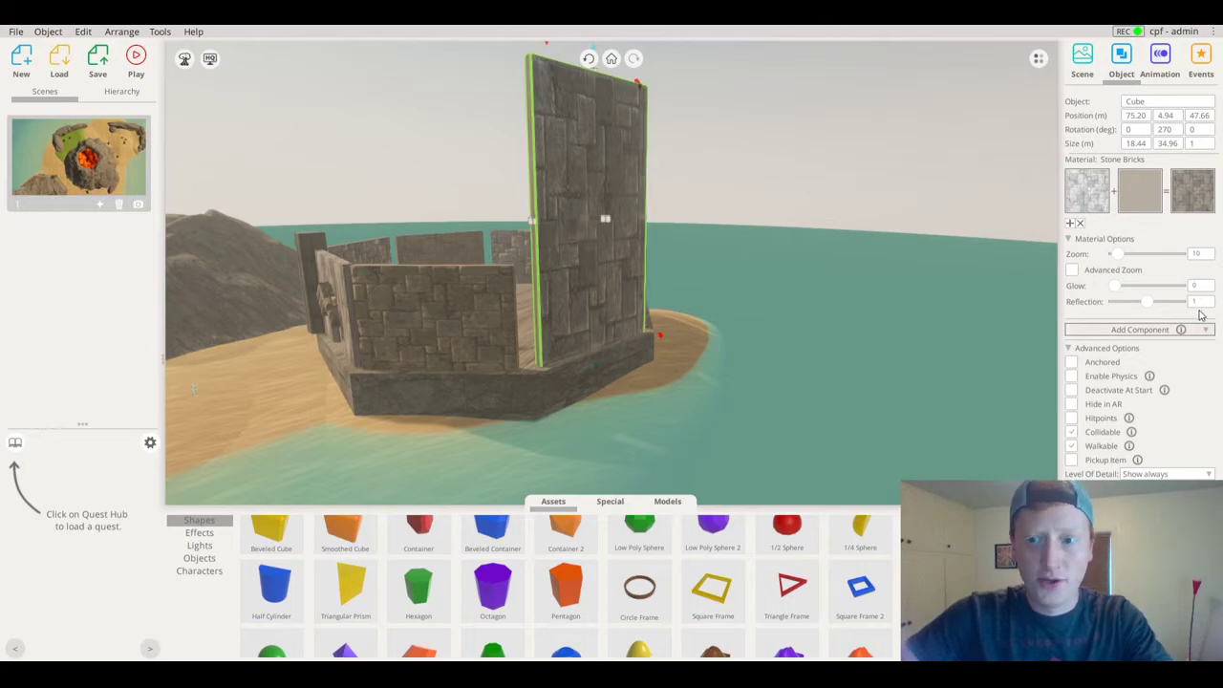
drag(592, 78, 1208, 264)
click(592, 203)
drag(592, 206, 1032, 296)
Shift the hexagon pillar to about 40.77, 4.94, 22.52 m and raise its height to about 14.46 m
drag(565, 261, 612, 334)
click(613, 332)
mouse_move(609, 284)
right_down()
mouse_move(858, 296)
mouse_move(605, 291)
right_up()
drag(609, 289, 613, 302)
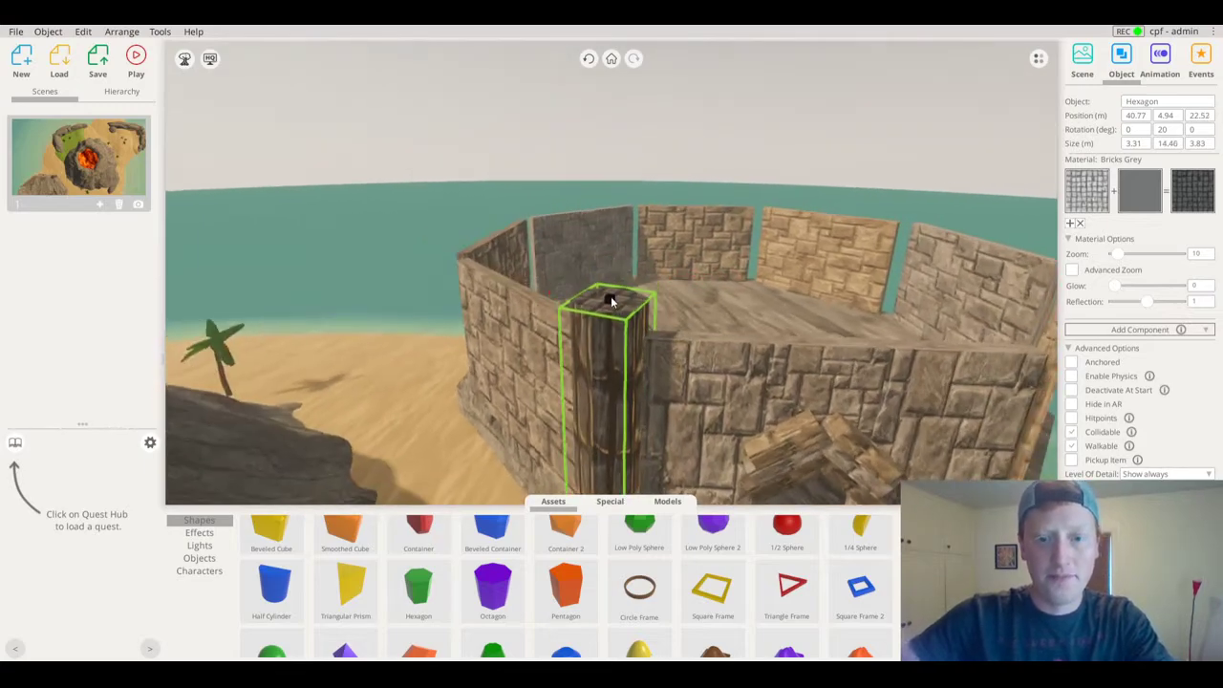
Place a copy of the hexagon pillar on the neighbouring platform corner at about 26.85, 4.94, 36.75 m
scroll(663, 337, down, 3)
right_drag(663, 337, 554, 477)
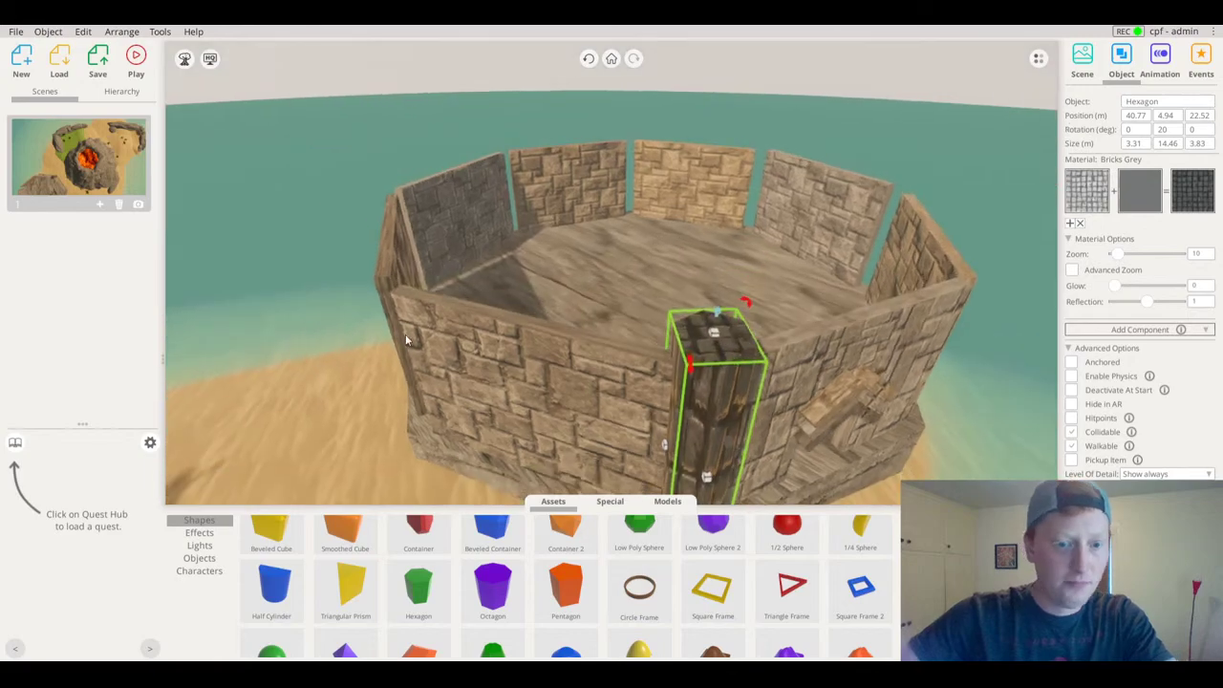
key(ctrl+v)
drag(433, 394, 433, 421)
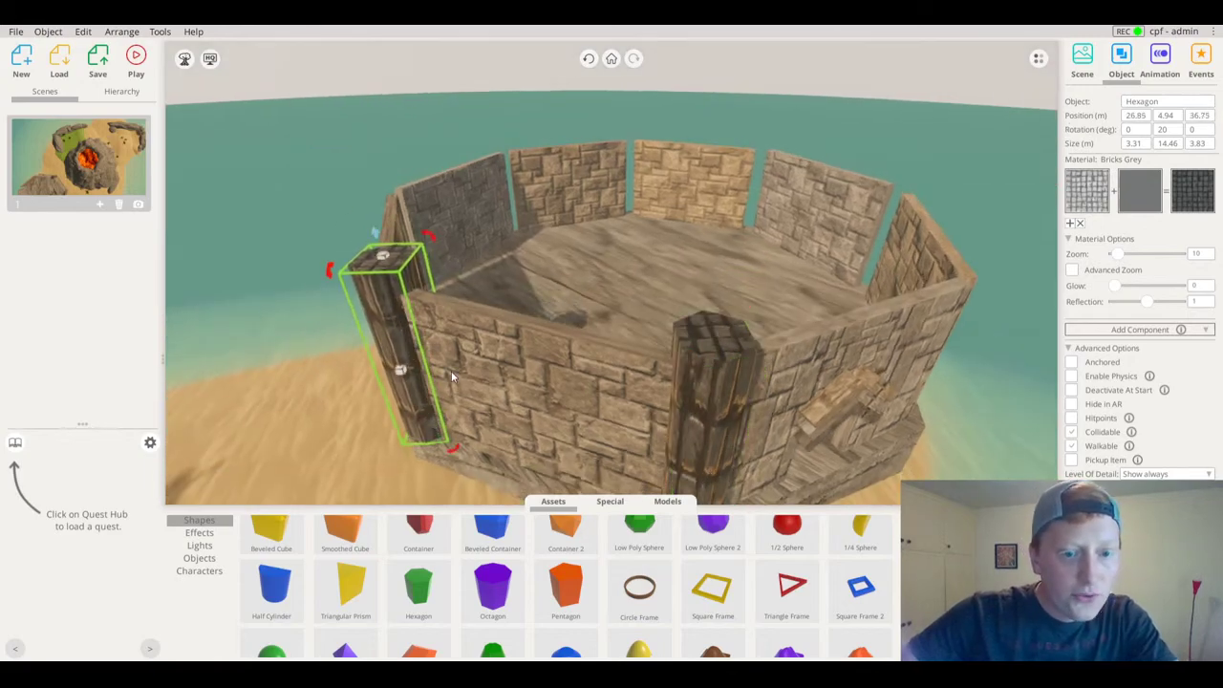
Enable advanced zoom on the copied pillar's brick material and set it to 45 in X and 10 in Y
right_drag(451, 371, 829, 128)
scroll(515, 276, up, 2)
scroll(515, 276, up, 2)
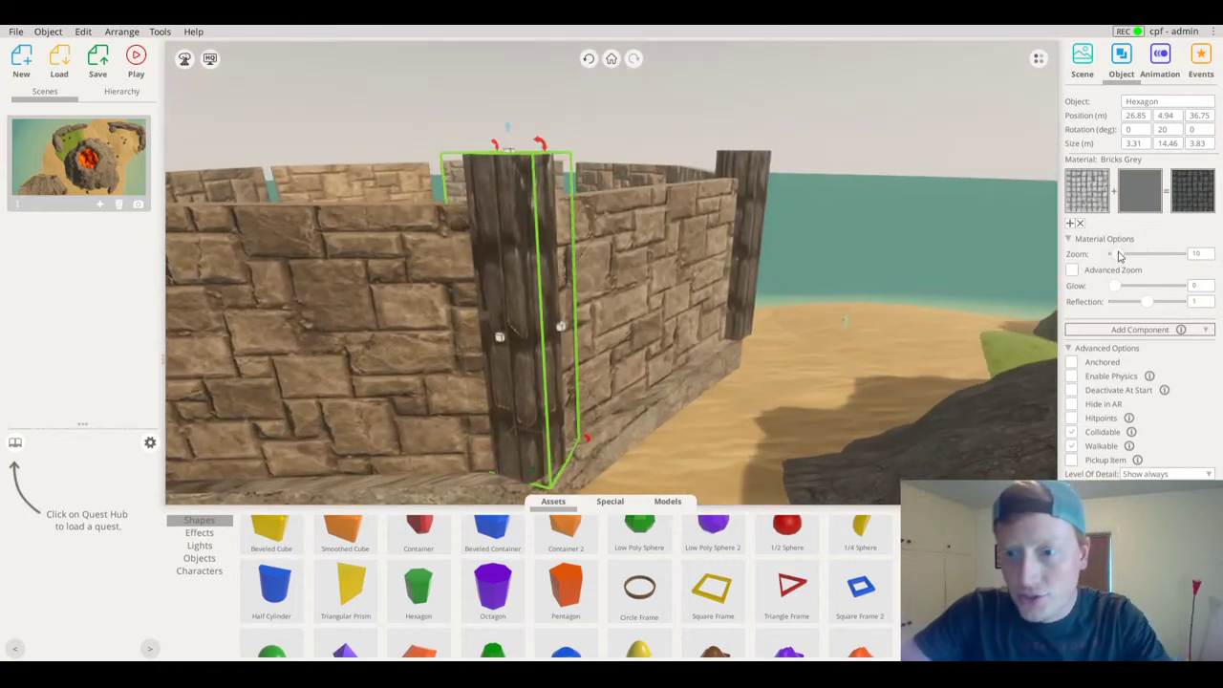
drag(1118, 254, 1123, 256)
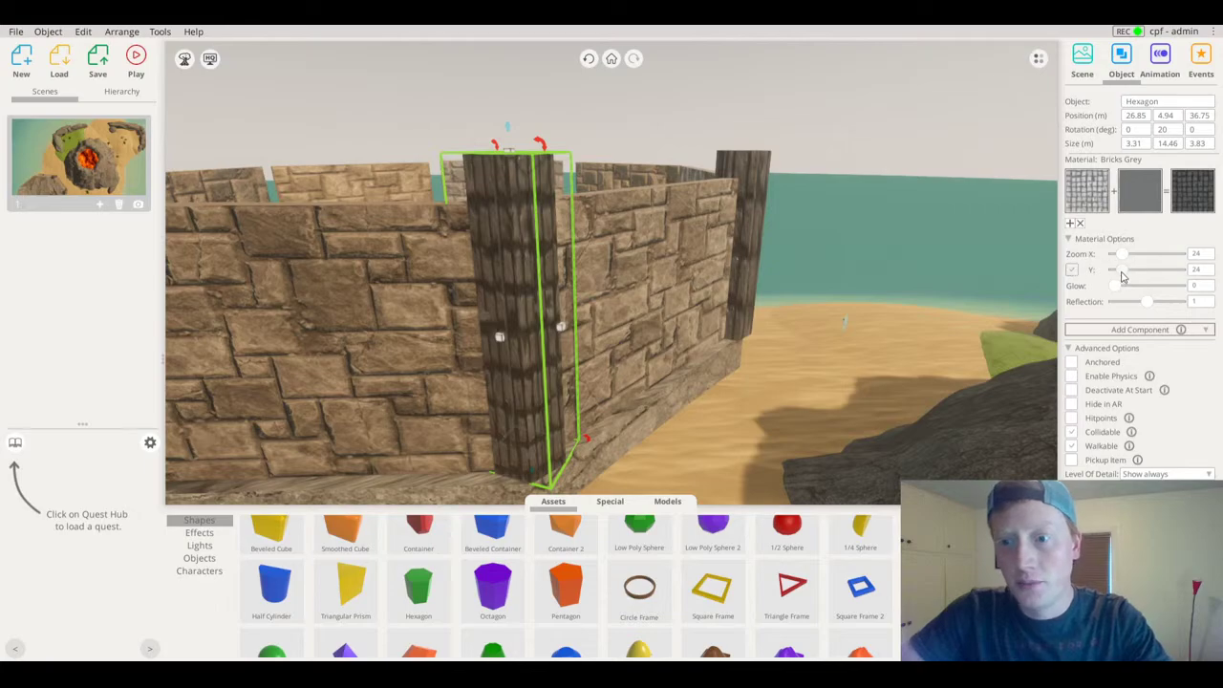
drag(1122, 276, 1133, 261)
Replace the original pillar beside the doorway wall with a copy of the pillar that has the adjusted brick zoom
right_drag(669, 316, 633, 489)
click(713, 385)
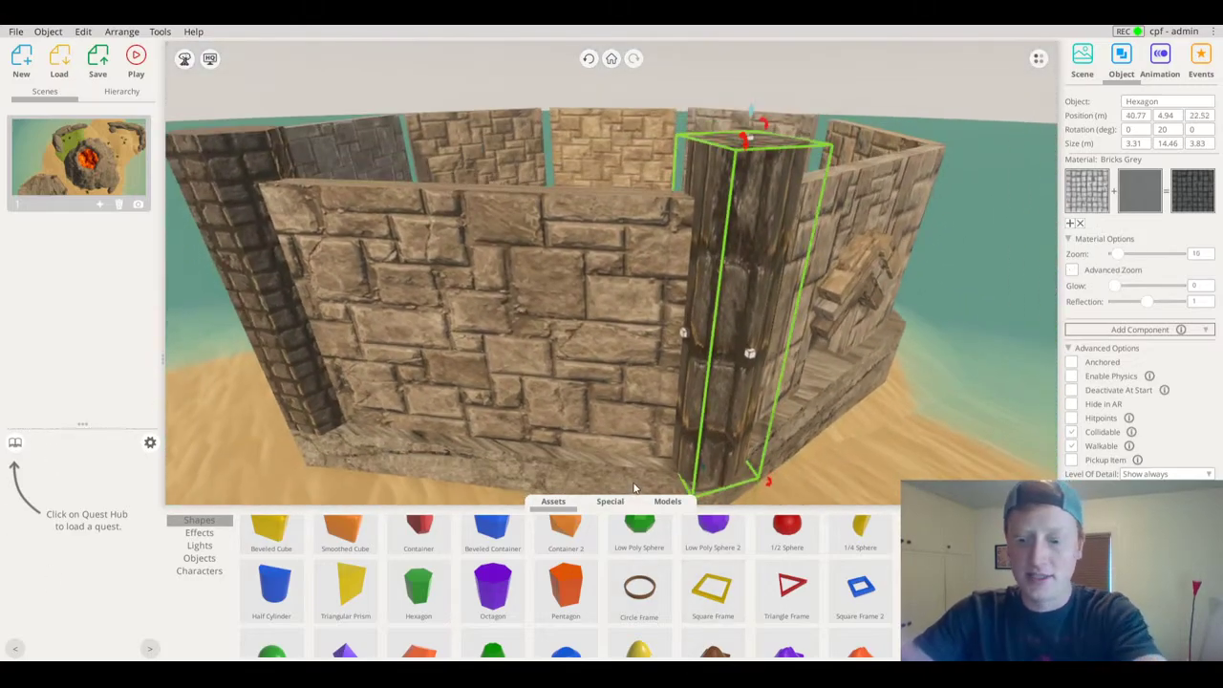
key(Delete)
click(285, 282)
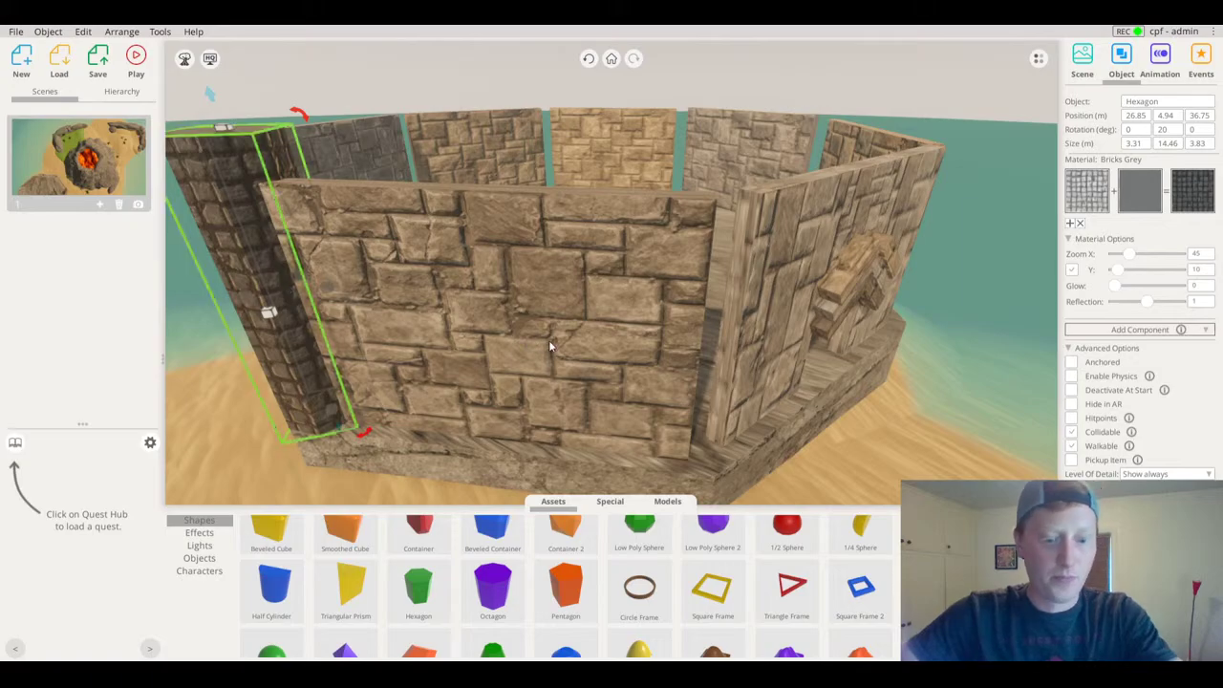
right_drag(702, 332, 707, 349)
key(ctrl+v)
drag(707, 352, 699, 434)
Place copies of the brick pillar on the remaining six corners of the platform
right_drag(752, 441, 516, 343)
drag(516, 344, 674, 375)
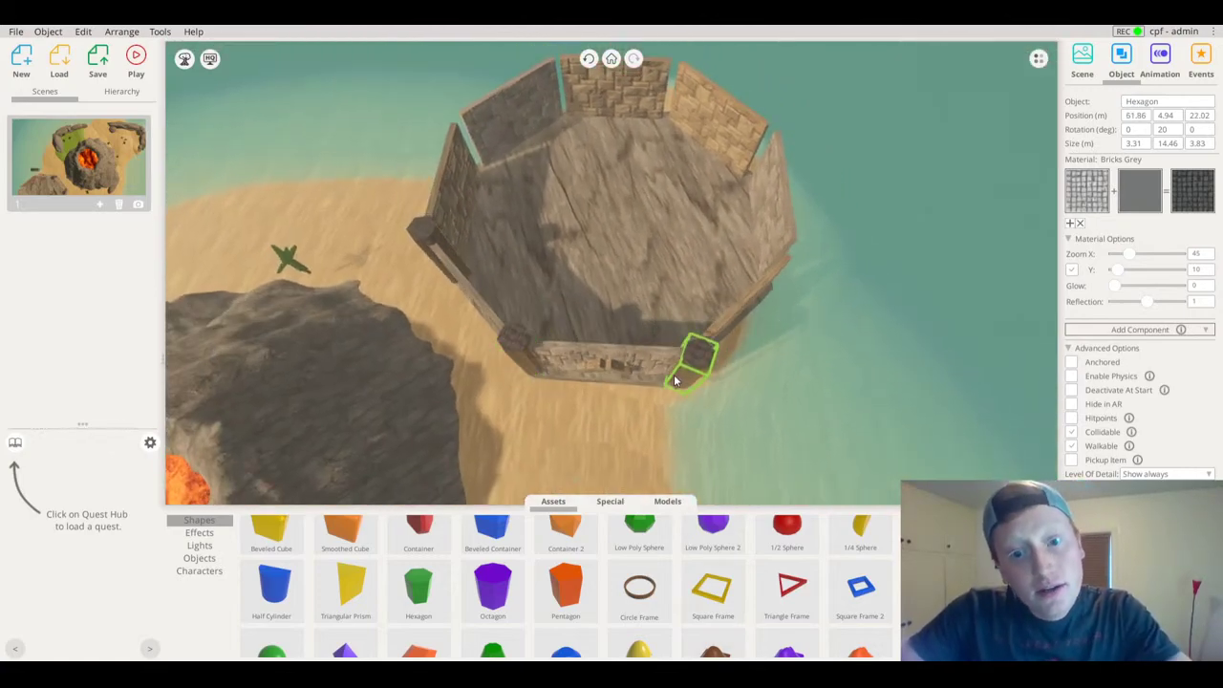
right_drag(685, 398, 709, 318)
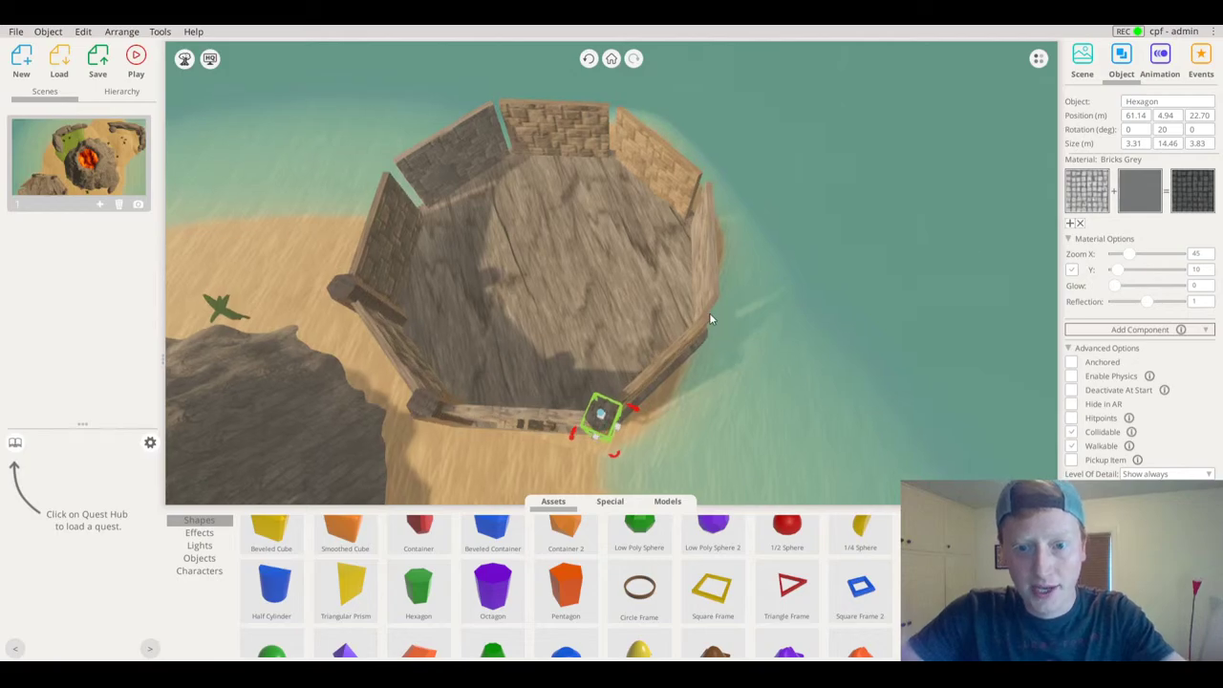
drag(693, 332, 428, 216)
right_drag(428, 216, 877, 65)
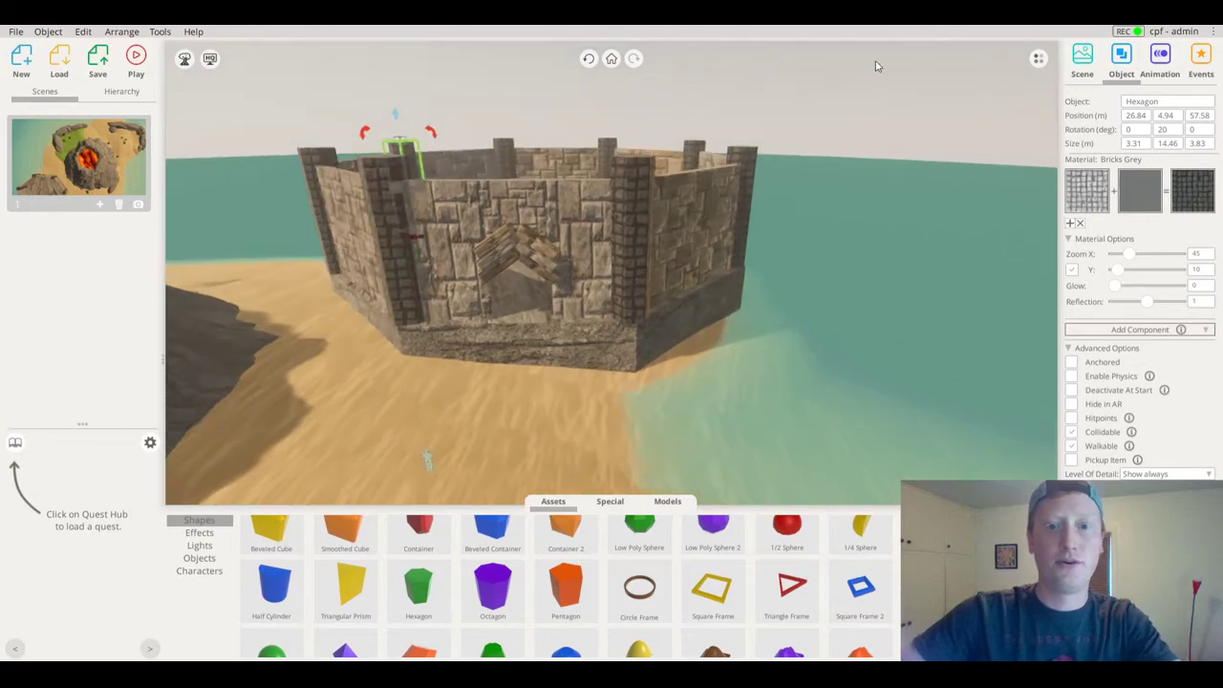
click(877, 65)
Add a Cube shape on the sand in front of the doorway wall, at about 46.50, 0.51, 20.95 m
right_drag(557, 181, 538, 204)
scroll(537, 204, up, 4)
right_drag(430, 233, 484, 261)
right_drag(711, 225, 636, 197)
right_drag(587, 322, 543, 535)
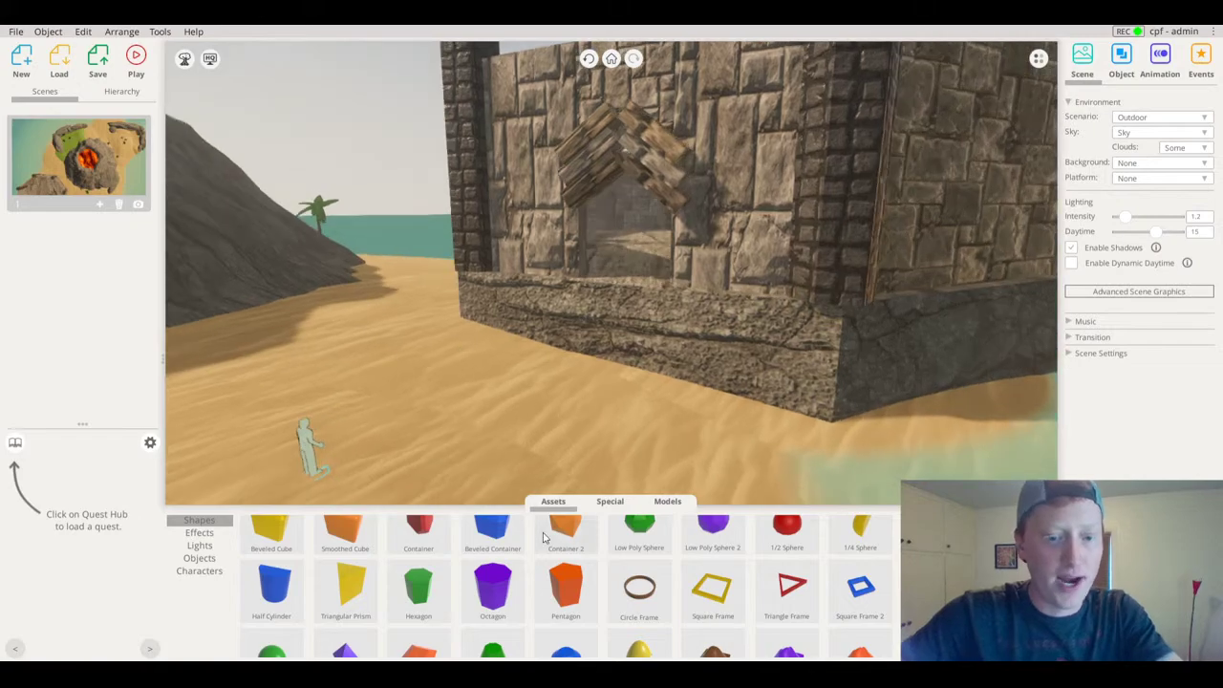
scroll(596, 407, up, 1)
right_drag(596, 405, 484, 473)
scroll(369, 584, up, 2)
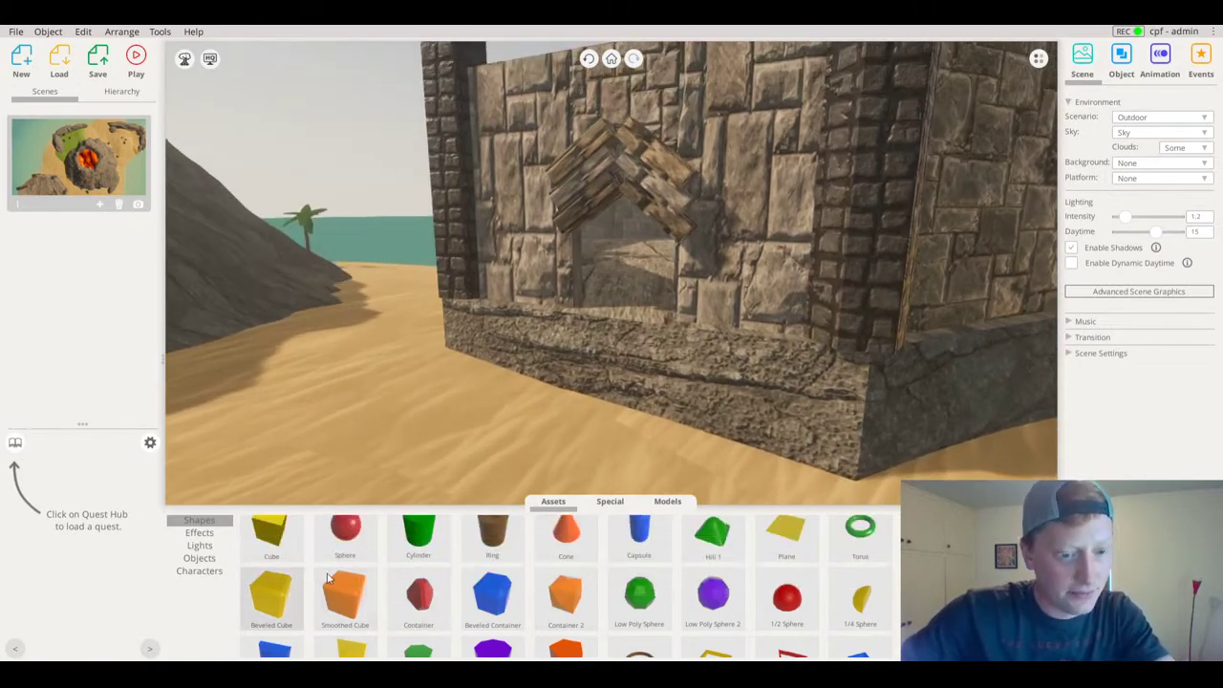
drag(271, 535, 543, 390)
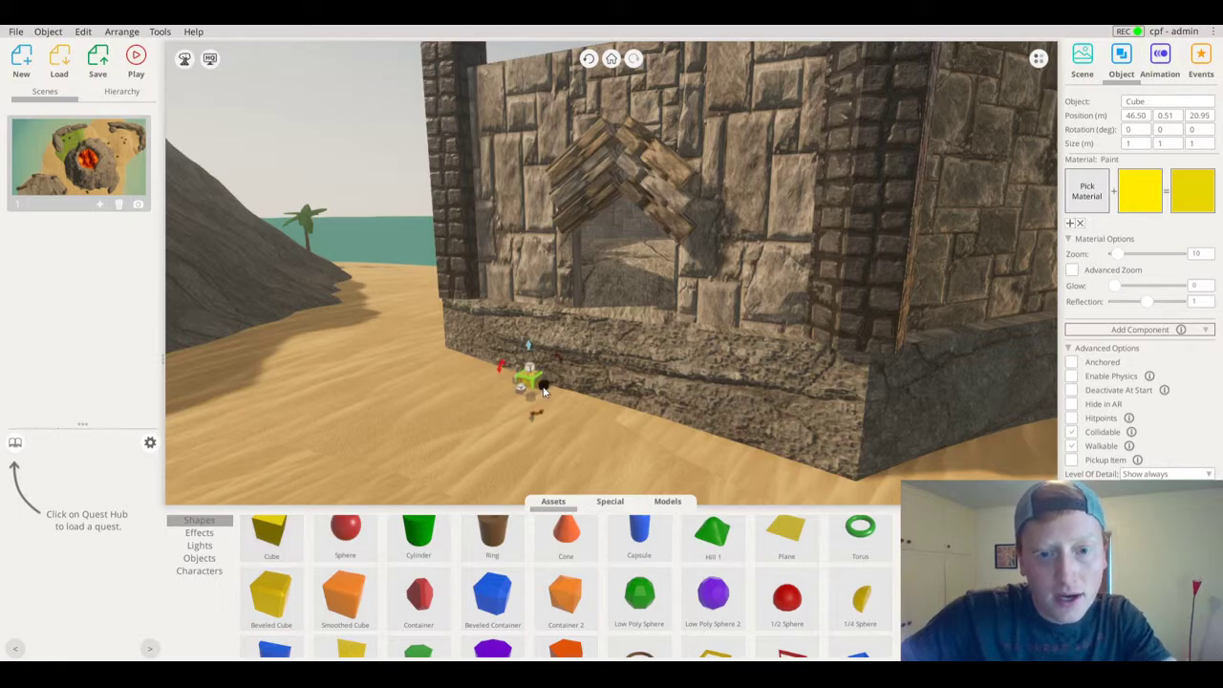
Flatten the cube to 0.20 m thick, lift it to about 5.36 m and stand it upright at 270 degrees
mouse_move(543, 390)
right_down()
mouse_move(318, 347)
mouse_move(535, 402)
right_up()
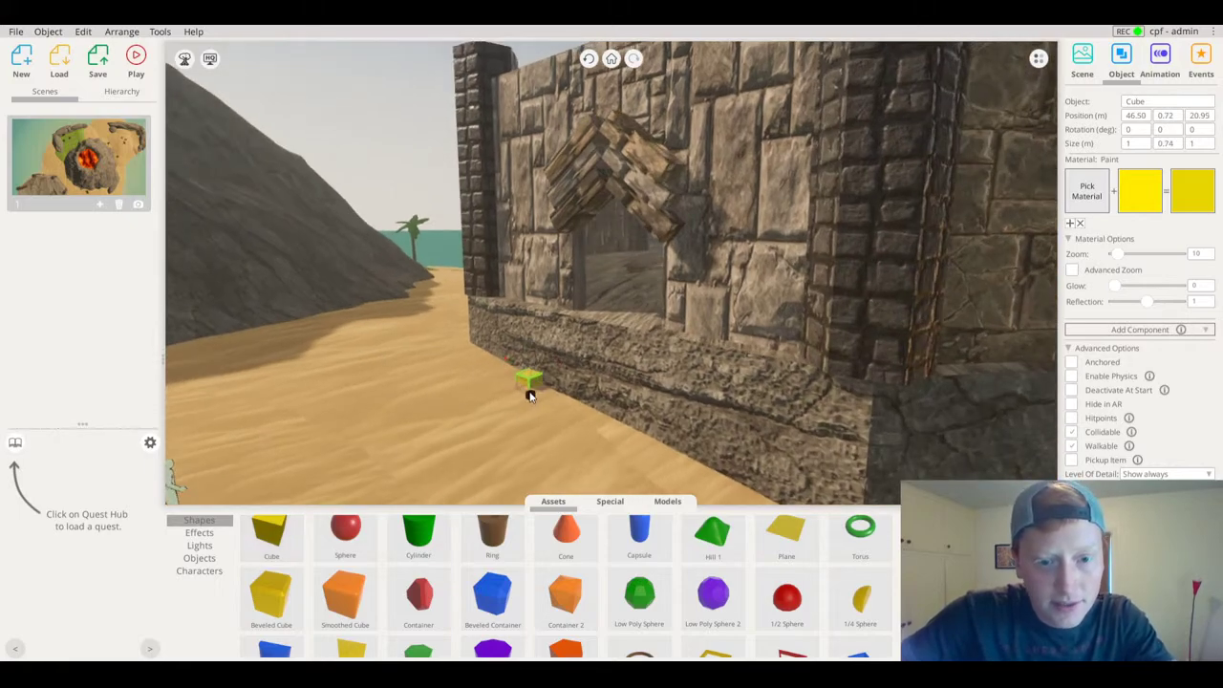
drag(527, 335, 492, 292)
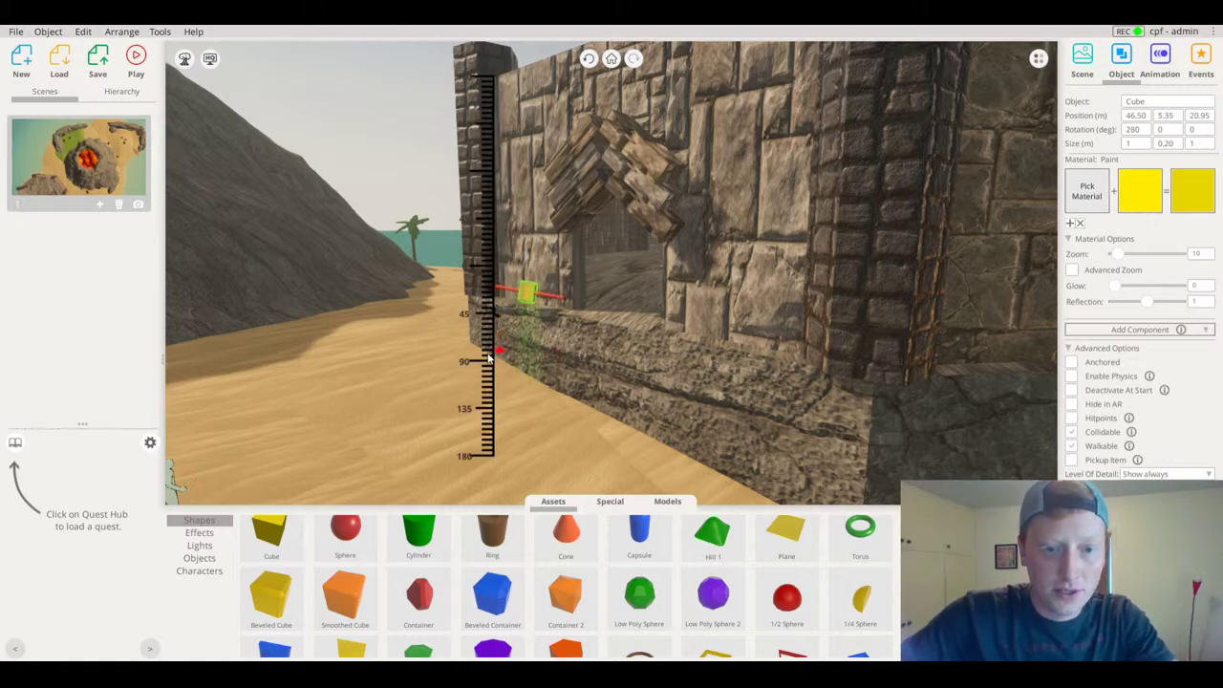
drag(491, 366, 495, 367)
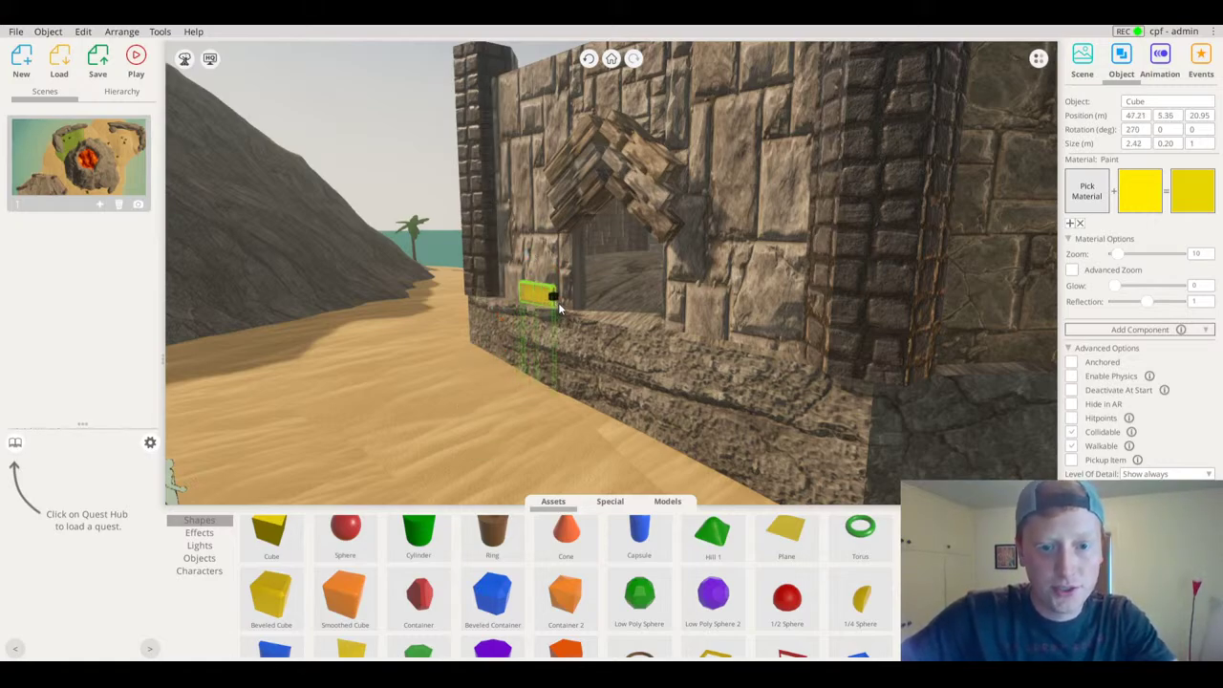
Stretch the upright panel to about 4.52 by 6.94 m and move it in front of the doorway
right_drag(579, 319, 572, 308)
drag(571, 307, 580, 215)
drag(588, 165, 588, 160)
drag(588, 244, 654, 259)
right_drag(566, 321, 607, 264)
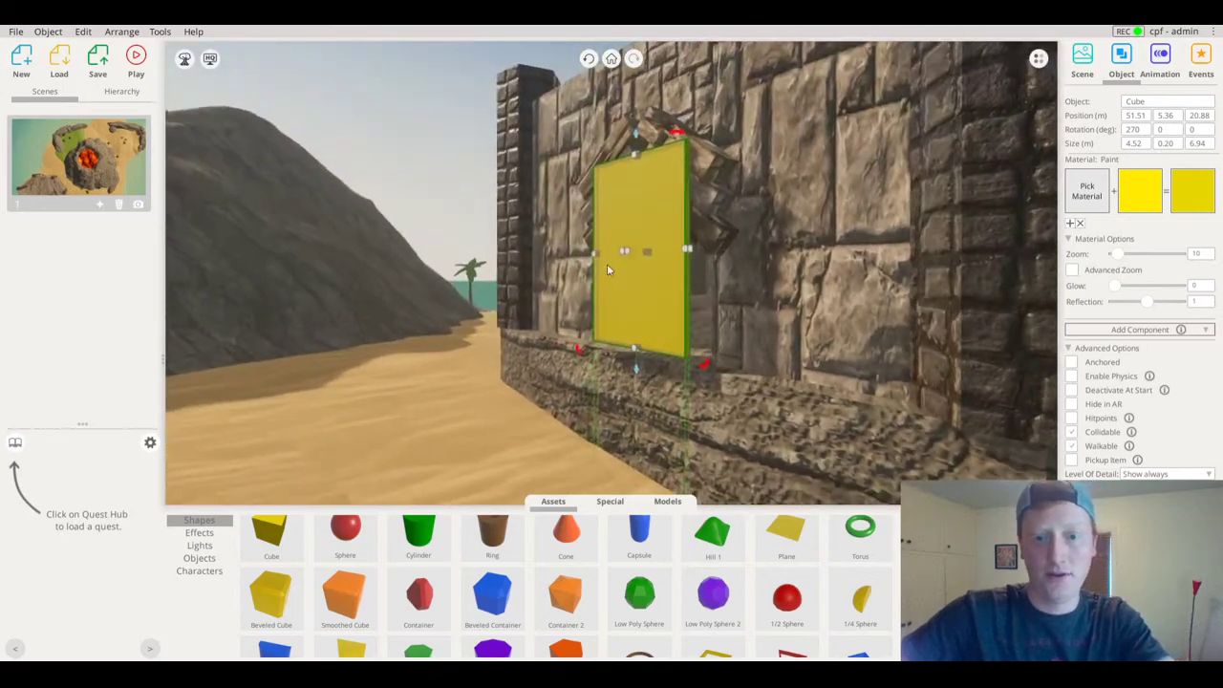
Set the door panel down on the platform in the doorway opening, at about 51.16, 4.94, 21.58 m
click(715, 367)
right_drag(715, 367, 628, 342)
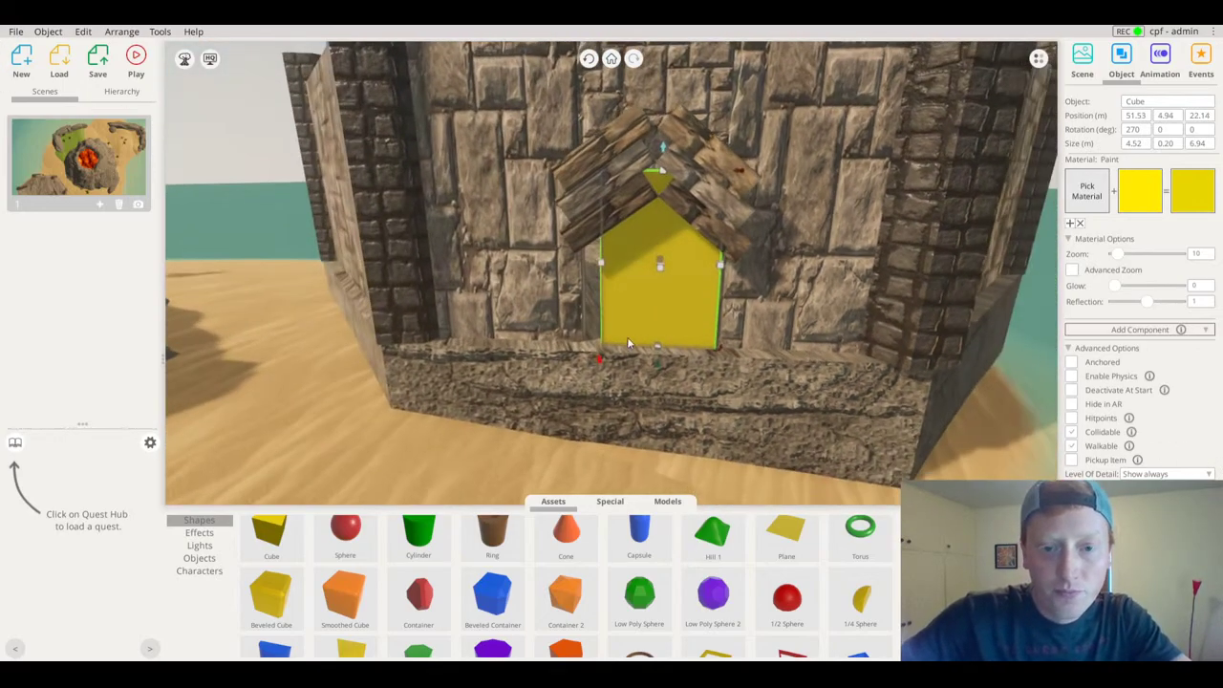
drag(608, 325, 650, 355)
right_drag(648, 352, 723, 213)
right_drag(634, 197, 656, 277)
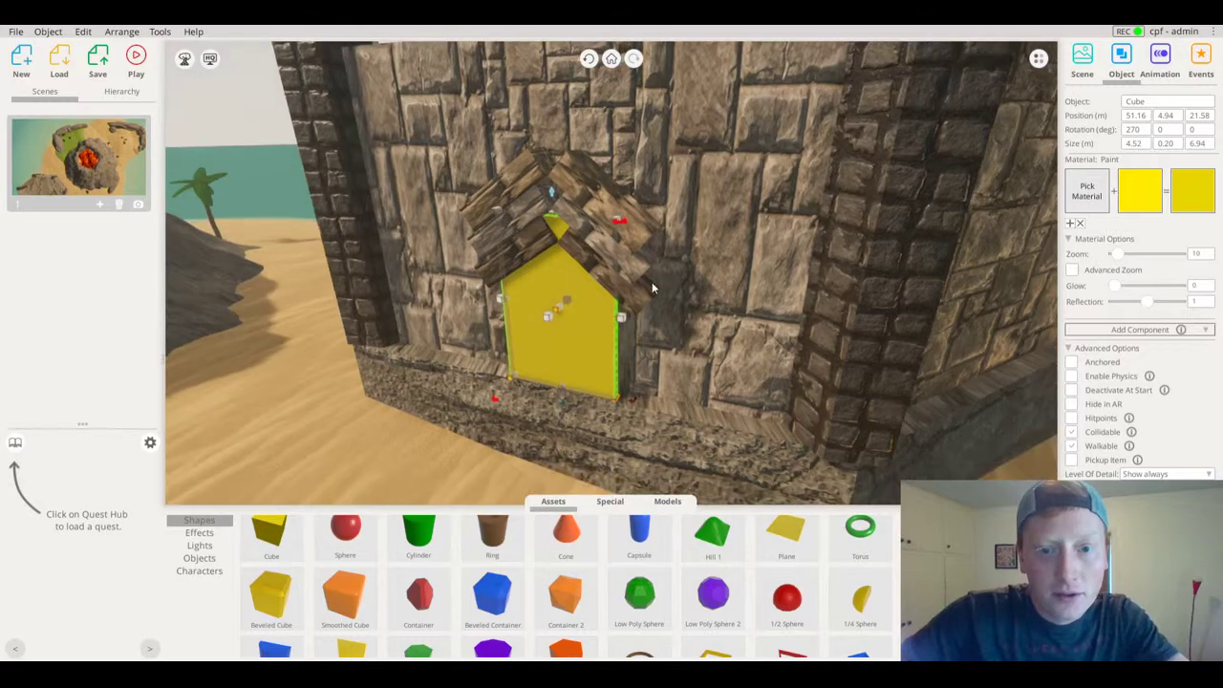
Select the peaked pieces above the doorway together and move them back and up to about 51.04, 10.25, 22.82 m
click(650, 283)
shift+click(638, 259)
shift+click(635, 220)
shift+click(512, 230)
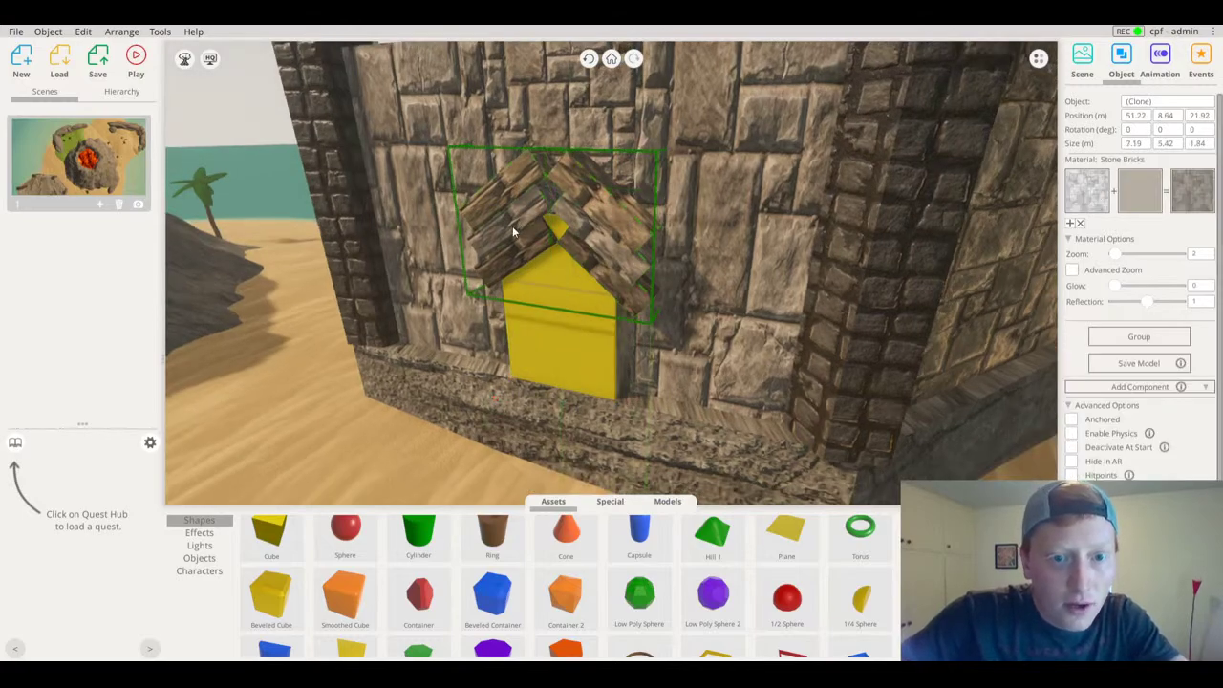
drag(529, 245, 536, 239)
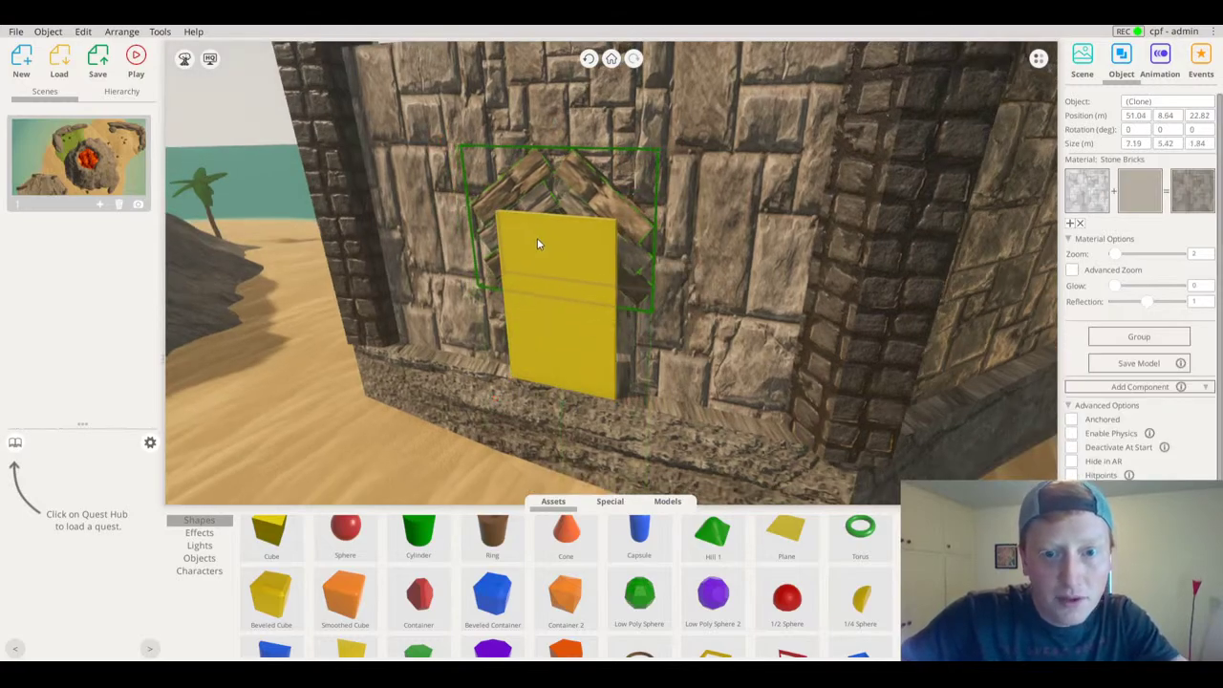
drag(561, 110, 566, 69)
right_drag(561, 99, 647, 149)
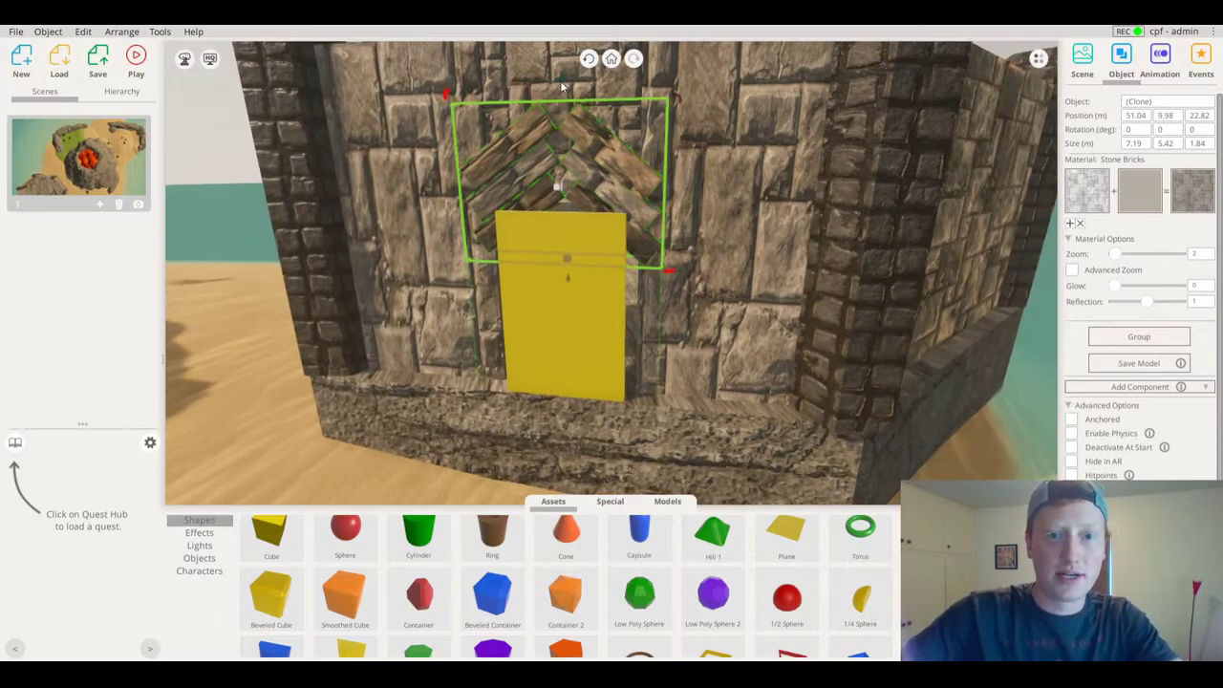
drag(564, 89, 561, 77)
right_drag(580, 119, 879, 106)
scroll(791, 144, down, 2)
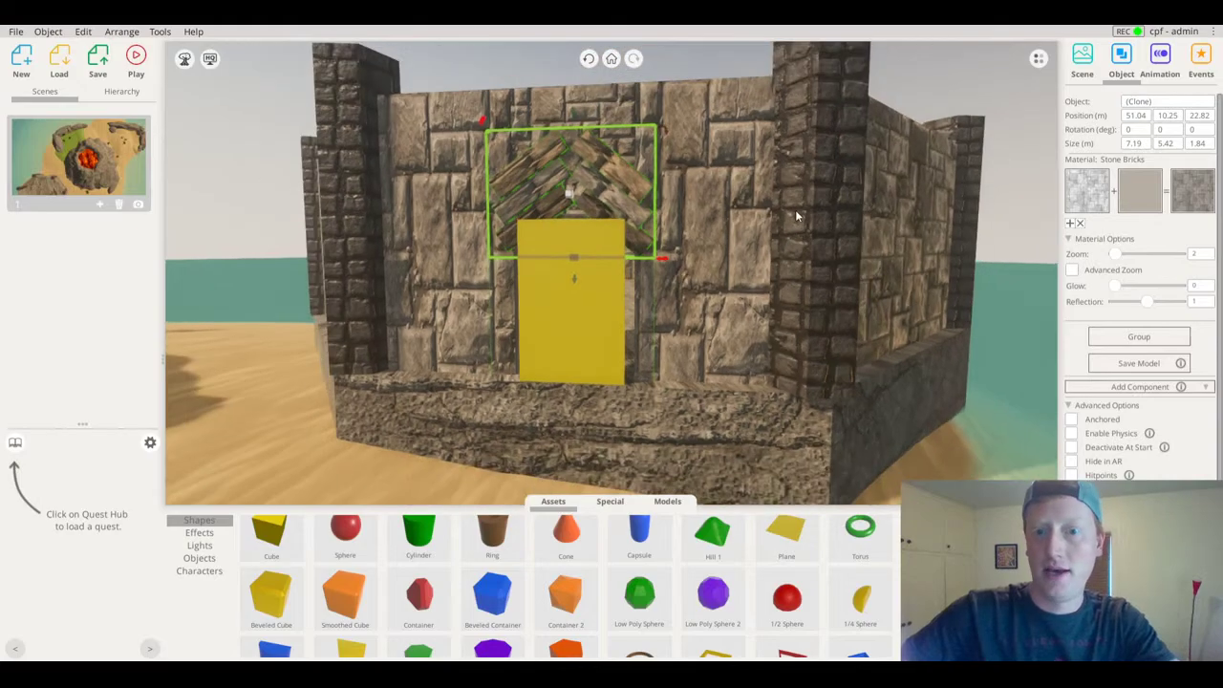
click(908, 158)
Widen the door panel to about 4.85 m so it reaches the doorway's edge
right_drag(797, 216, 503, 254)
click(501, 254)
scroll(535, 220, up, 5)
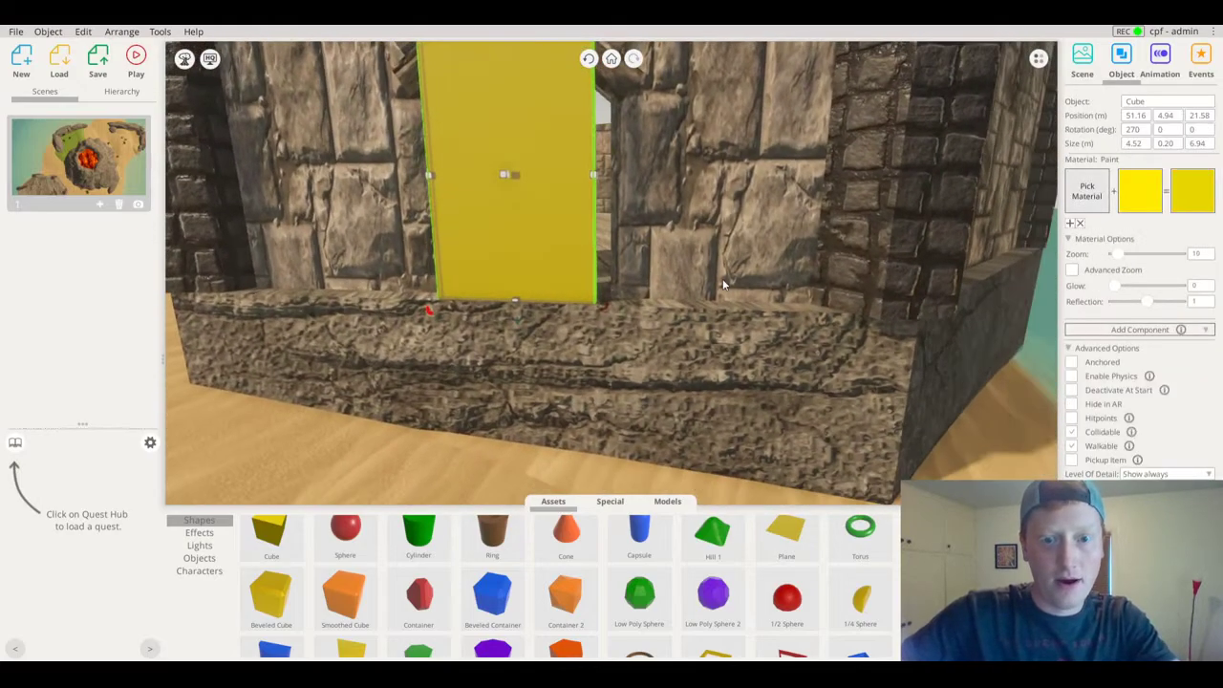
right_drag(723, 284, 697, 338)
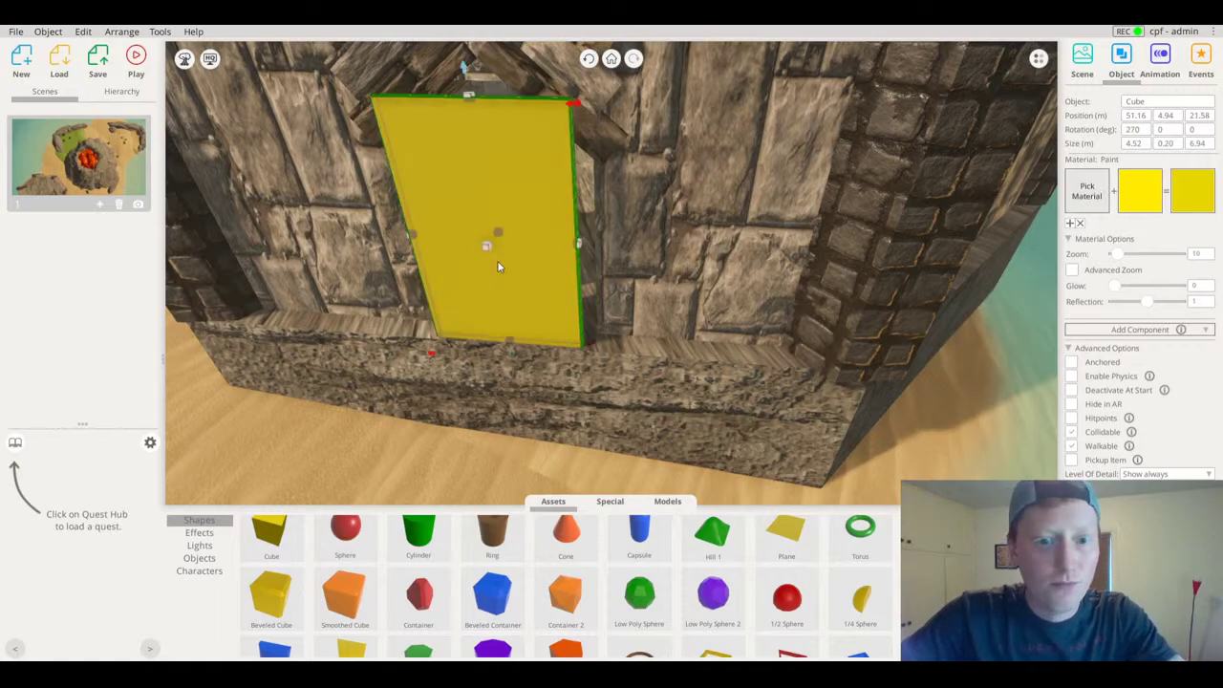
drag(582, 241, 594, 245)
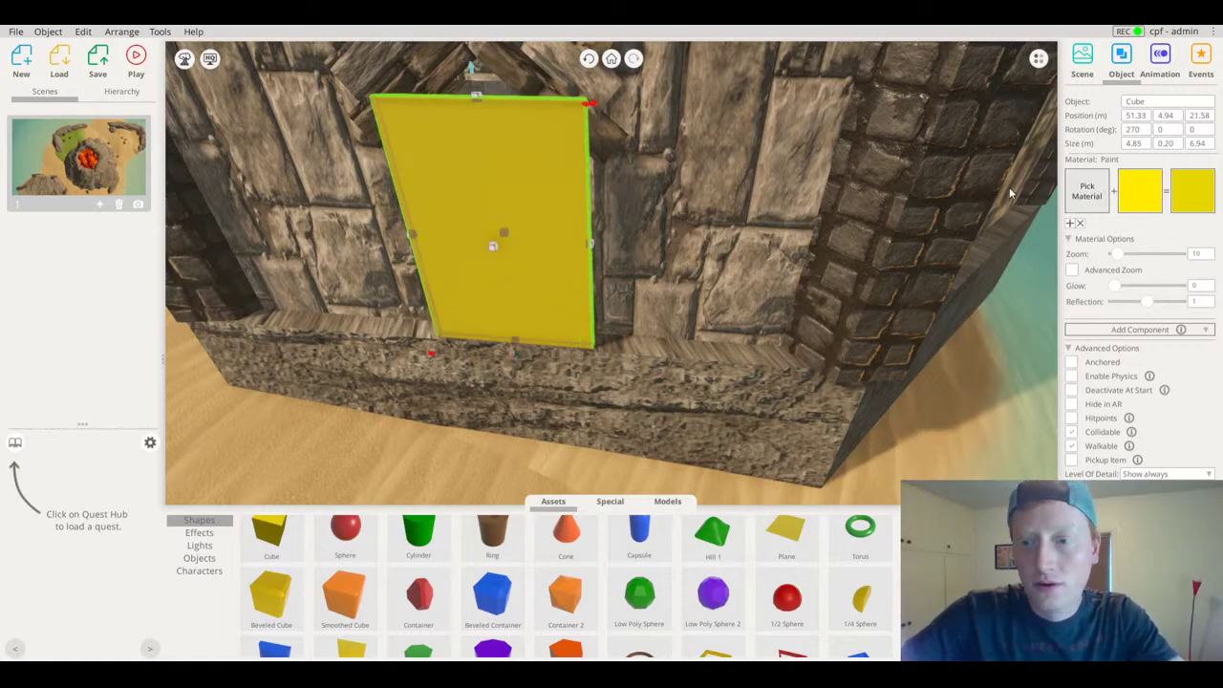
Give the yellow door panel the Rough Wood Panels material from the Wood category
click(1089, 196)
click(950, 127)
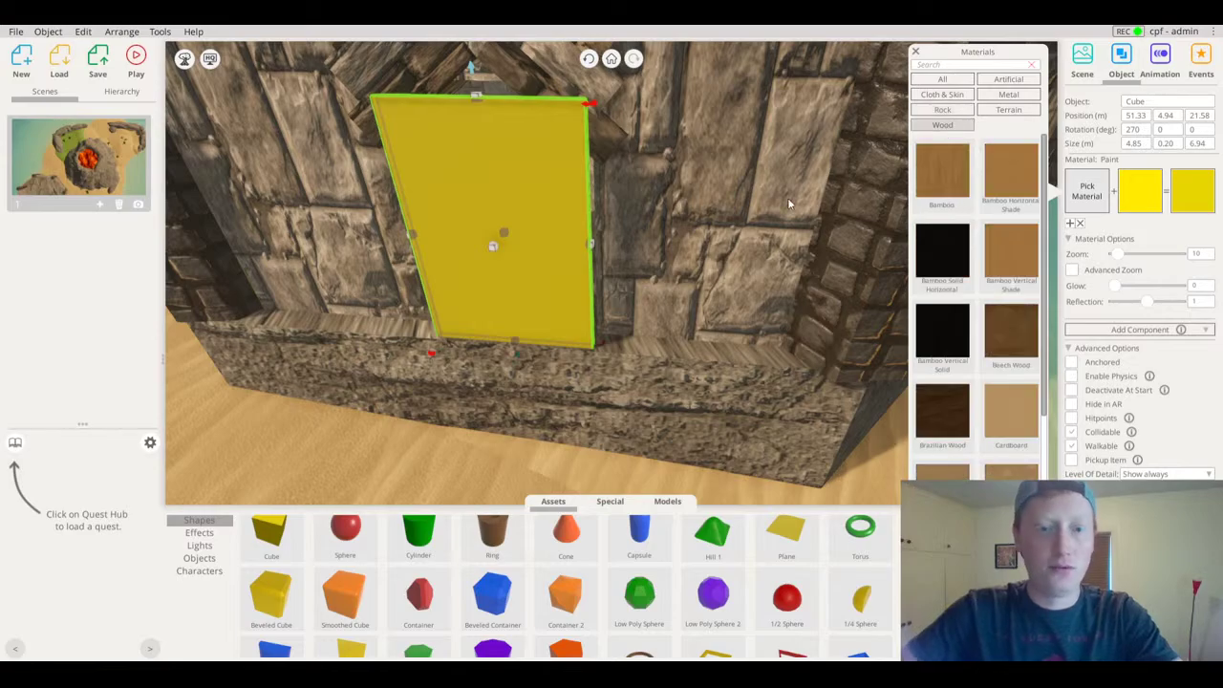
scroll(701, 272, down, 2)
right_drag(701, 272, 645, 194)
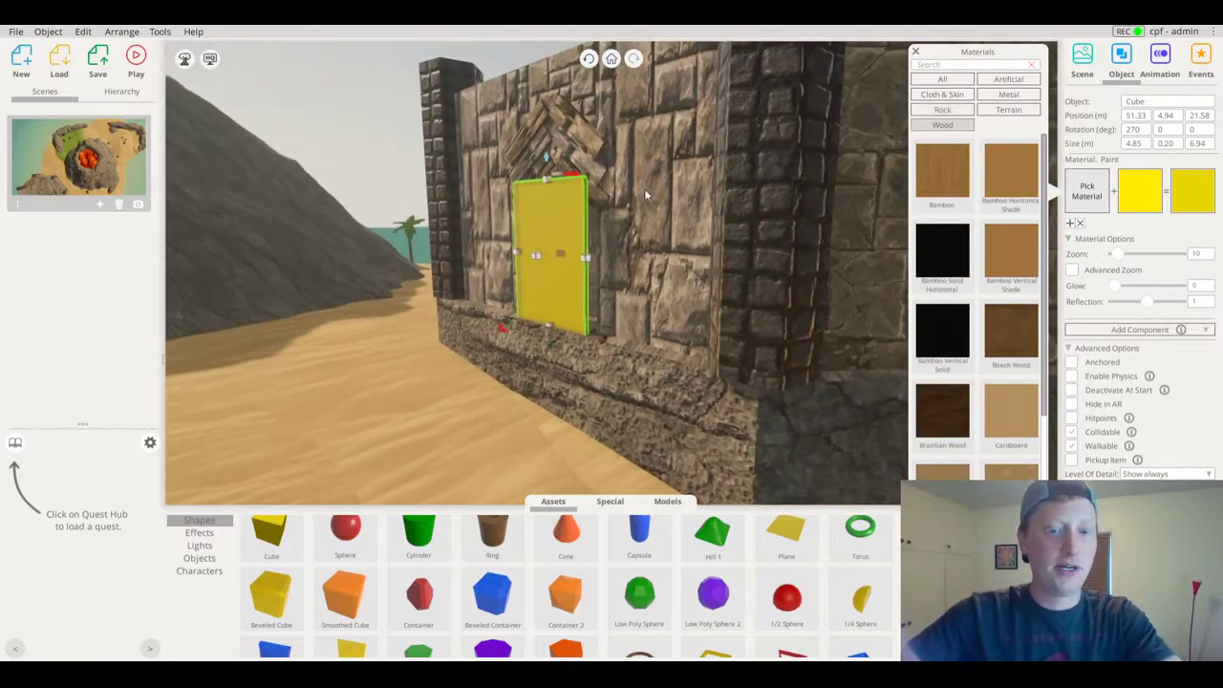
scroll(1023, 361, down, 5)
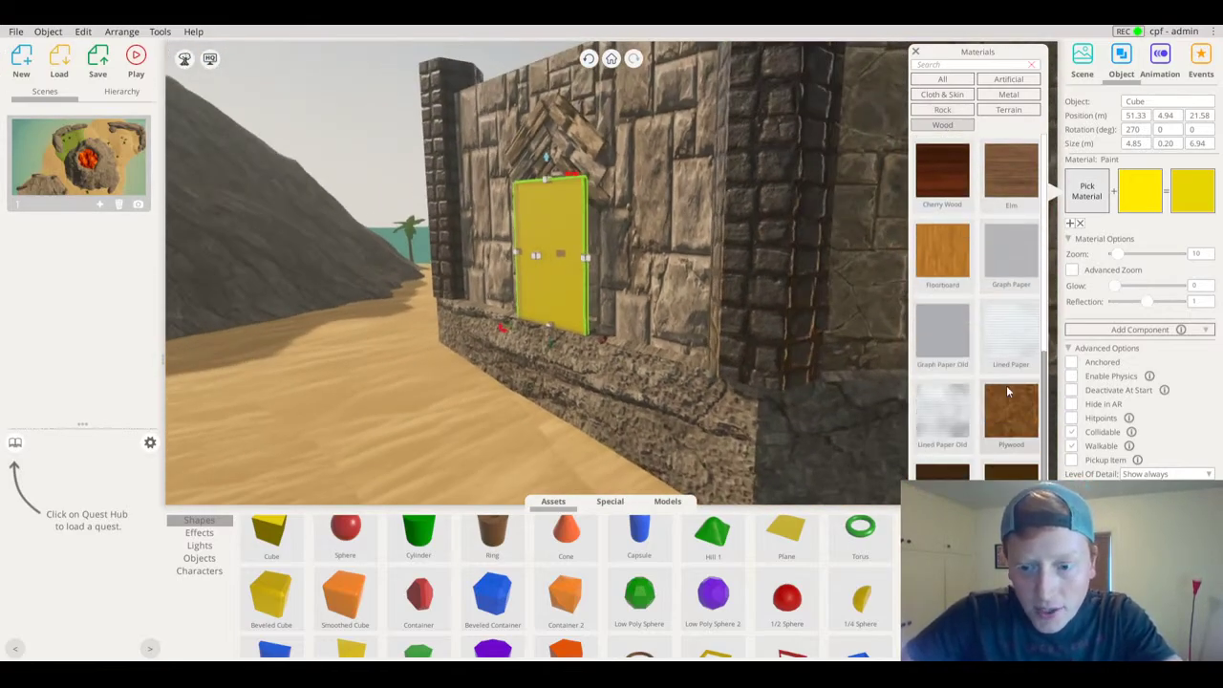
click(1011, 489)
Lighten the door's wood colour to about RGB 192, 146, 100
right_drag(573, 374, 579, 263)
scroll(585, 280, up, 4)
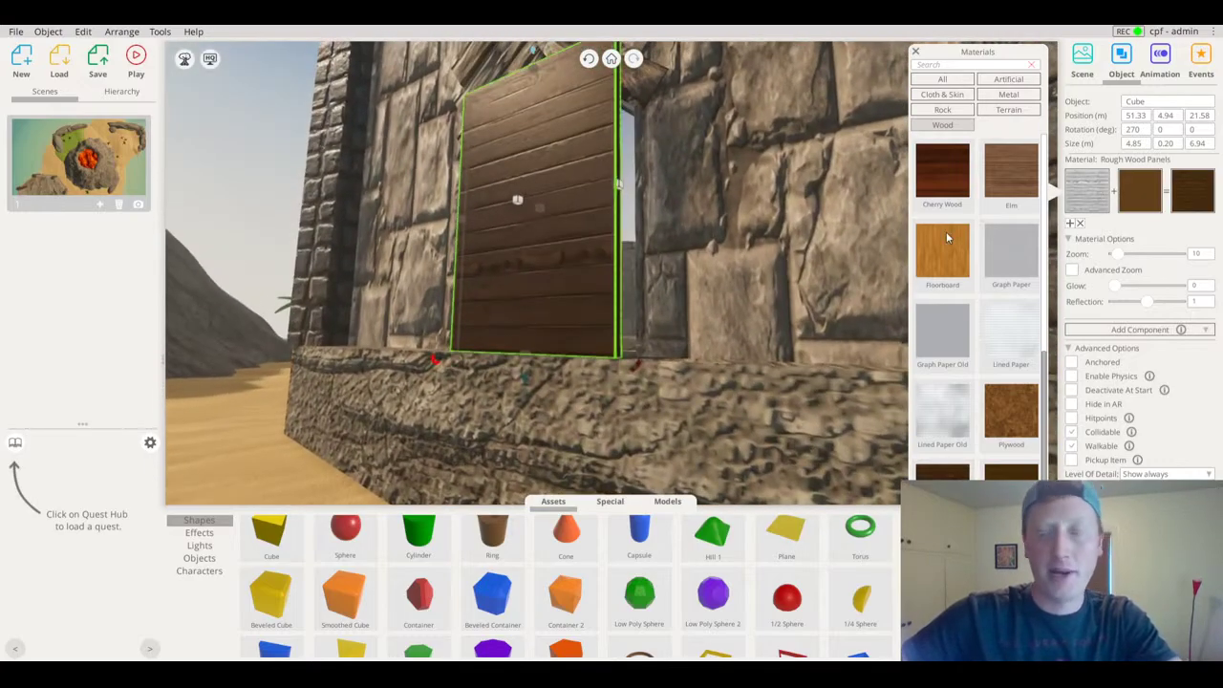
click(1145, 197)
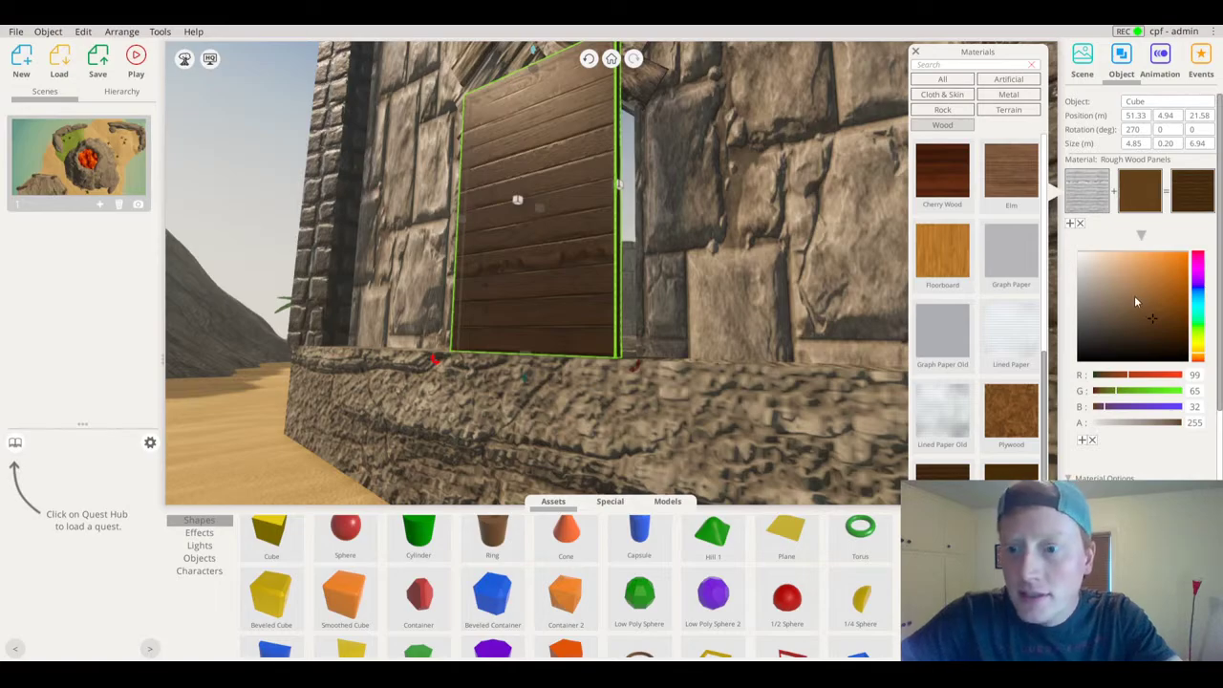
drag(1136, 302, 1130, 277)
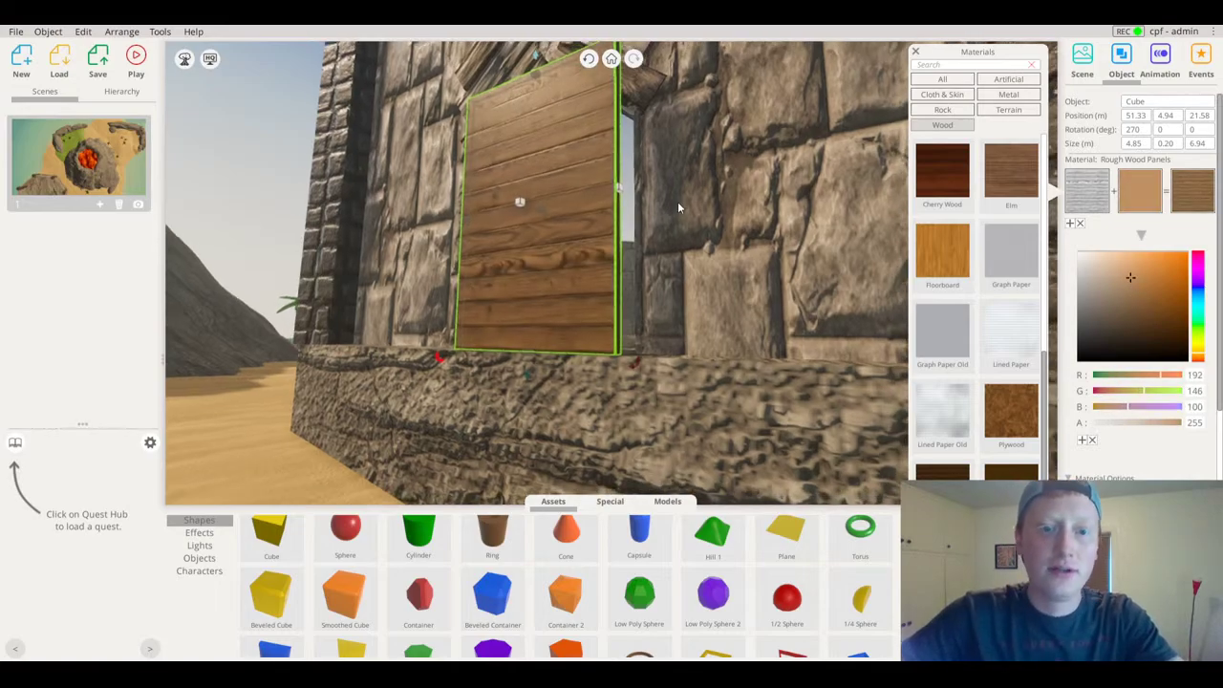
Stretch the wooden door up to about 7.70 m high and thicken it to about 0.32 m
right_drag(677, 202, 494, 114)
drag(539, 154, 542, 123)
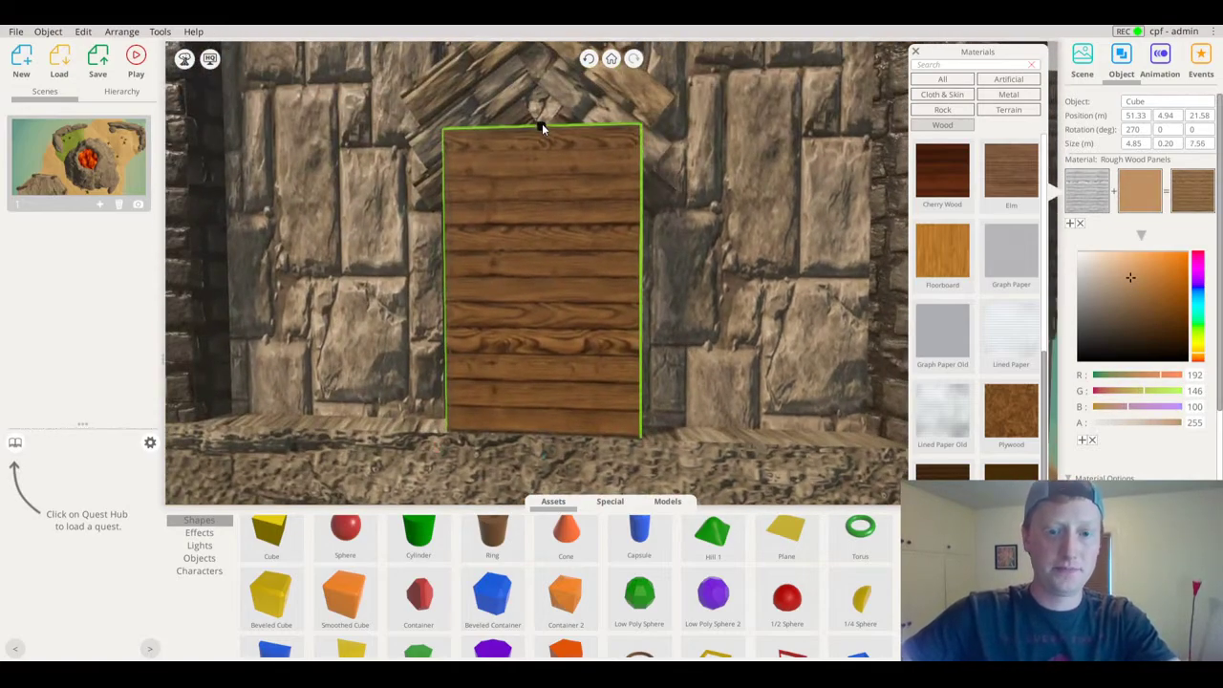
right_drag(541, 124, 479, 258)
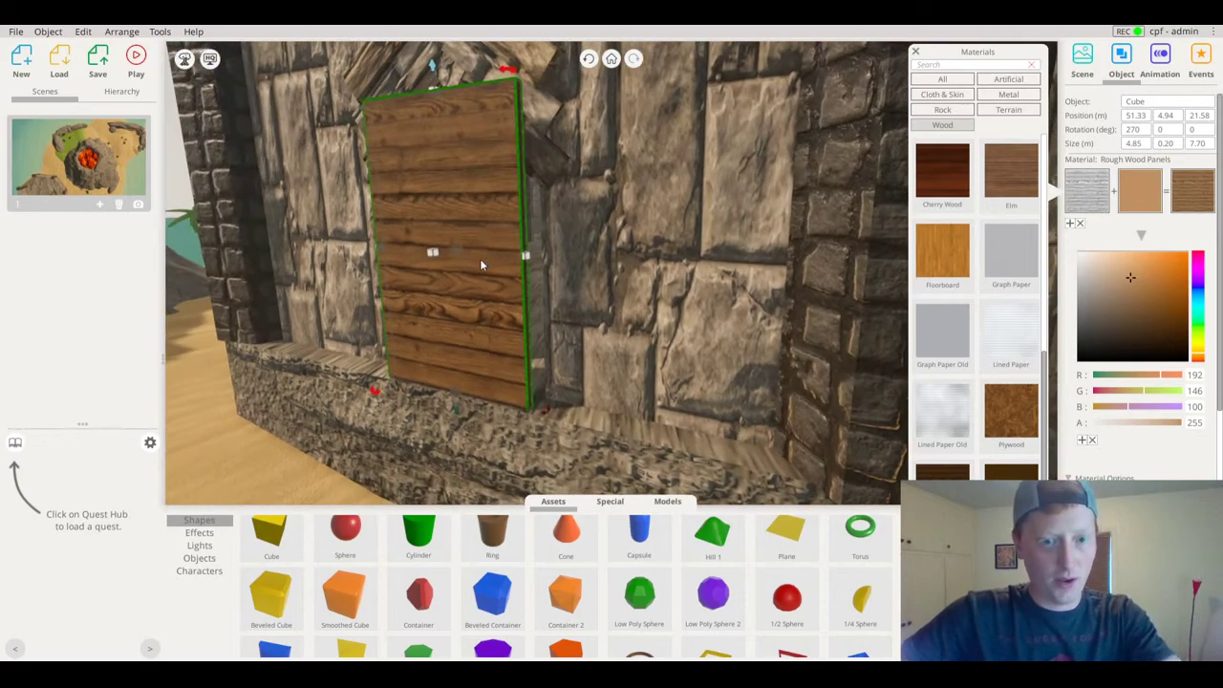
drag(458, 250, 458, 255)
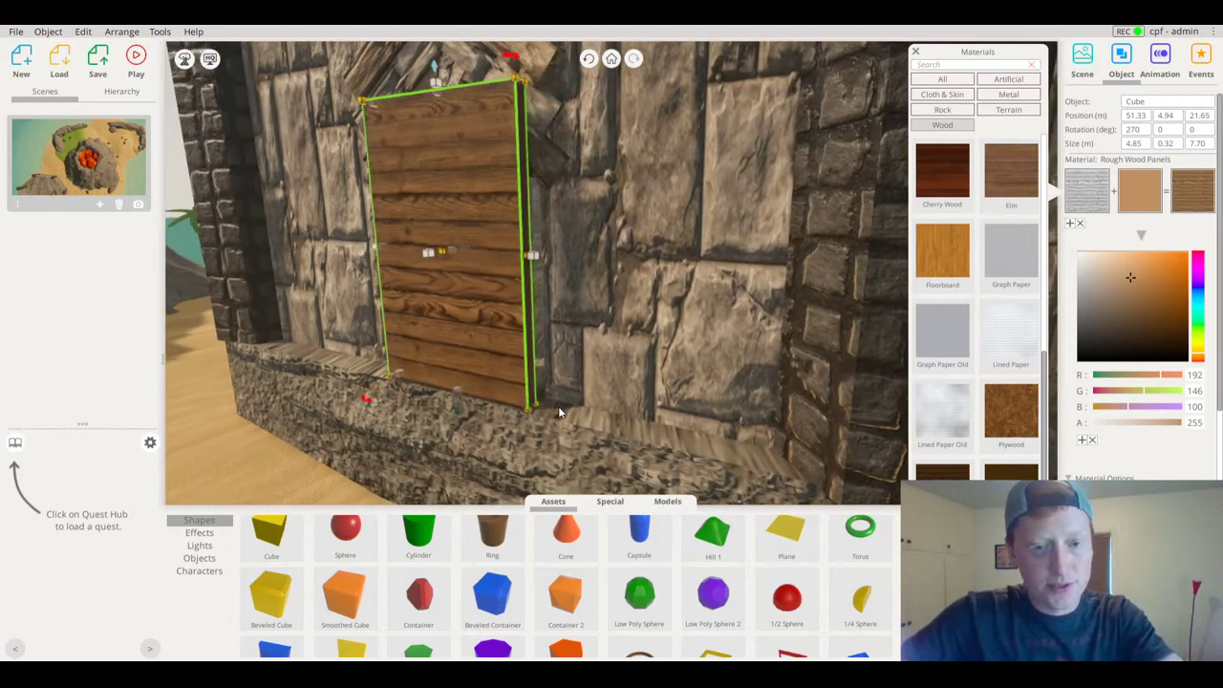
Push the door back into the opening and widen it to about 5.48 m, centring it at about 51.05, 4.94, 22.08 m
right_drag(547, 395, 451, 261)
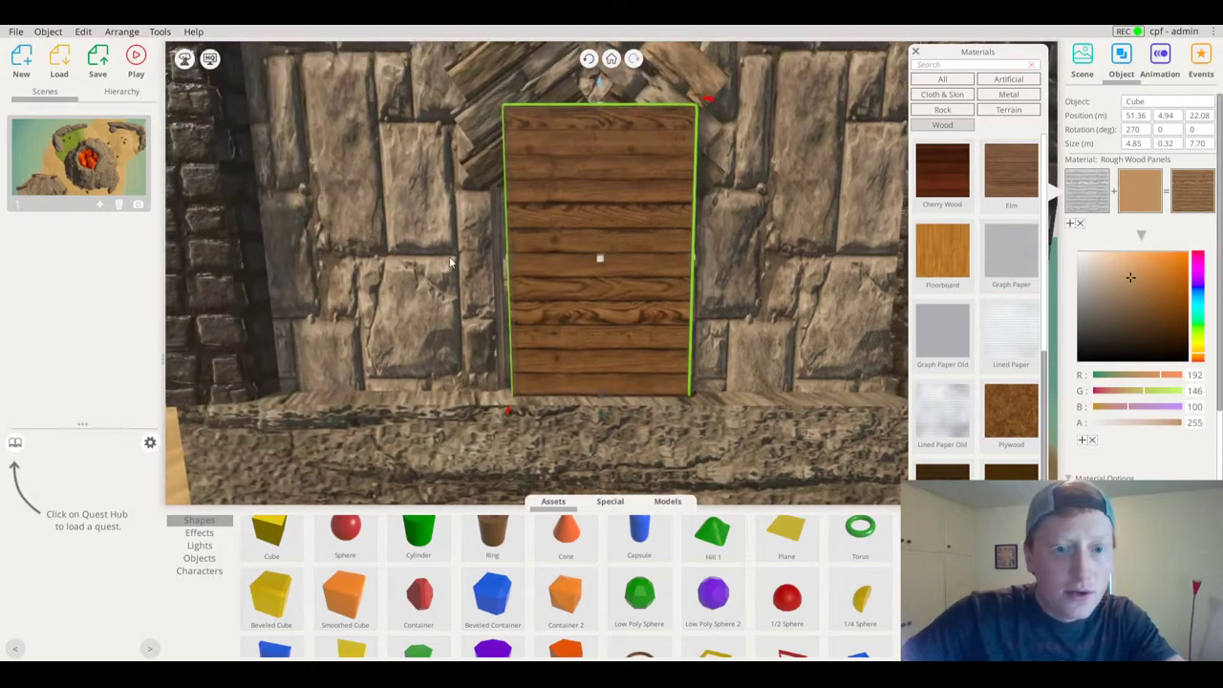
drag(508, 264, 487, 259)
right_drag(488, 260, 813, 308)
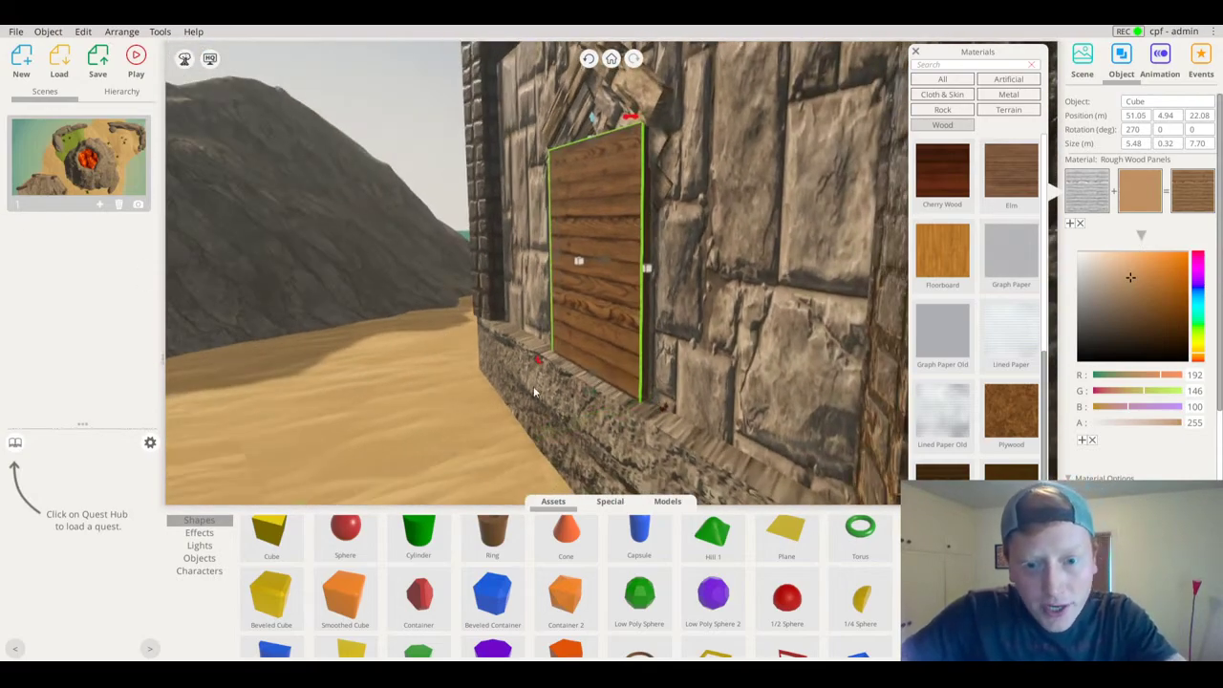
right_drag(538, 364, 484, 382)
drag(271, 535, 413, 443)
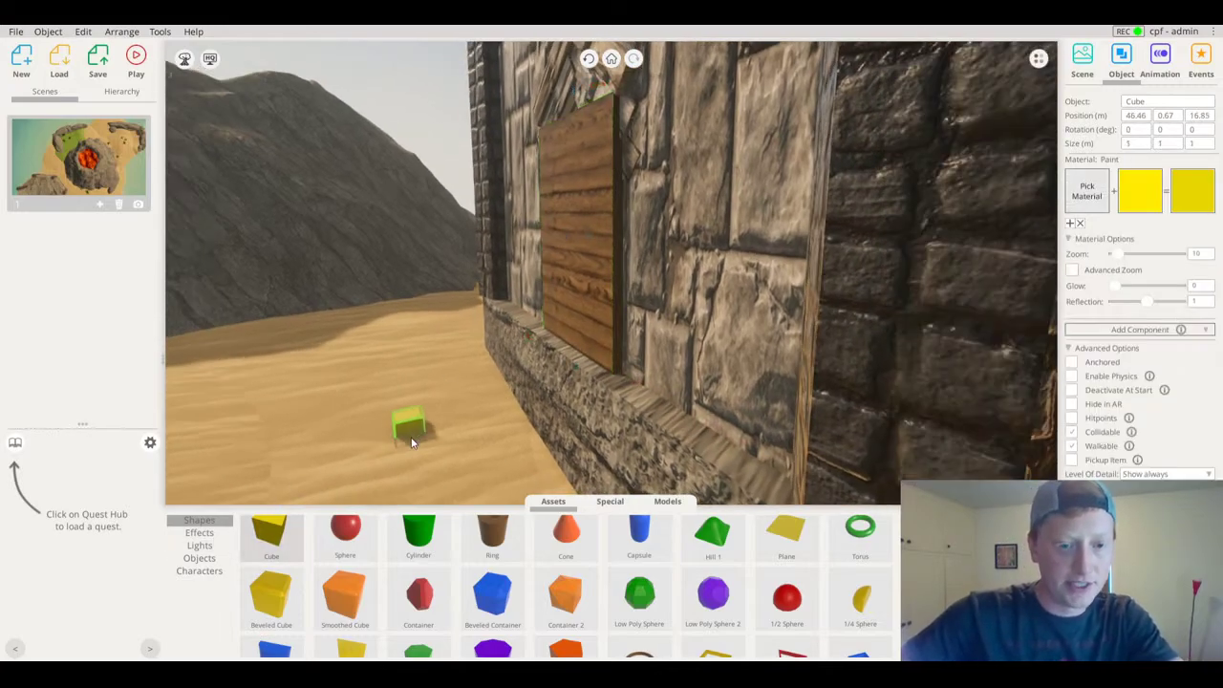
drag(445, 390, 455, 307)
key(Delete)
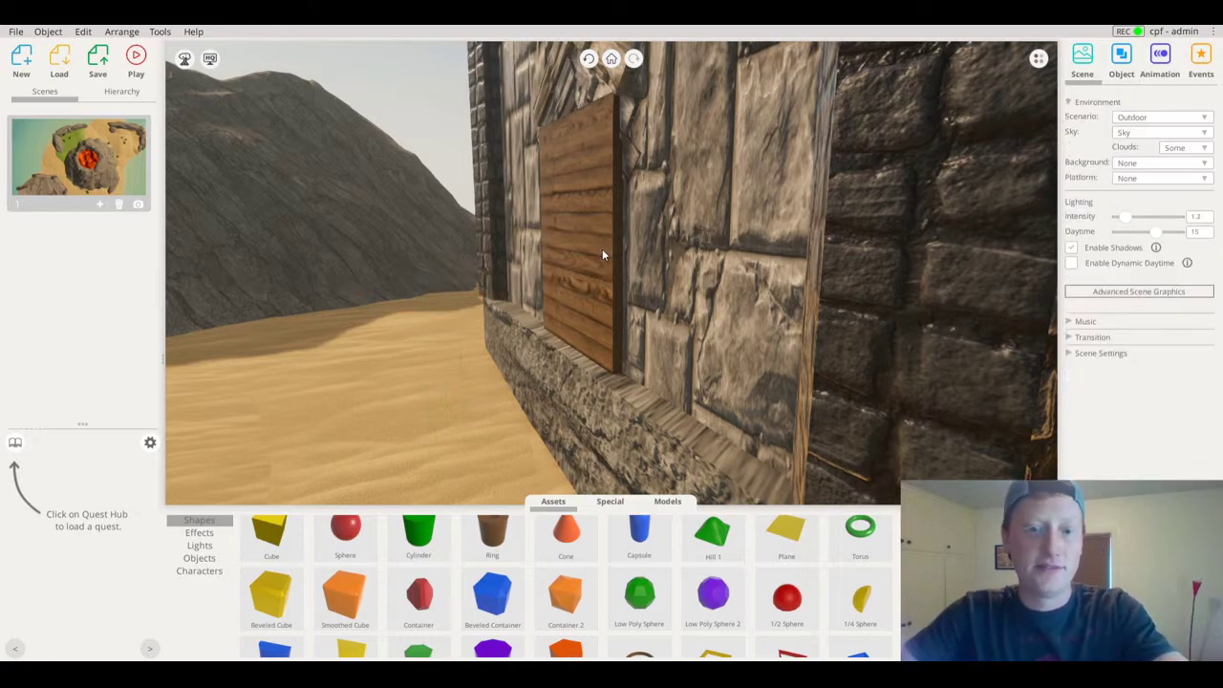
Tip the door outward into a ramp below the doorway, rotated to 25, 180, 180 degrees at about 51.05, 1.39, 18.82 m
click(603, 256)
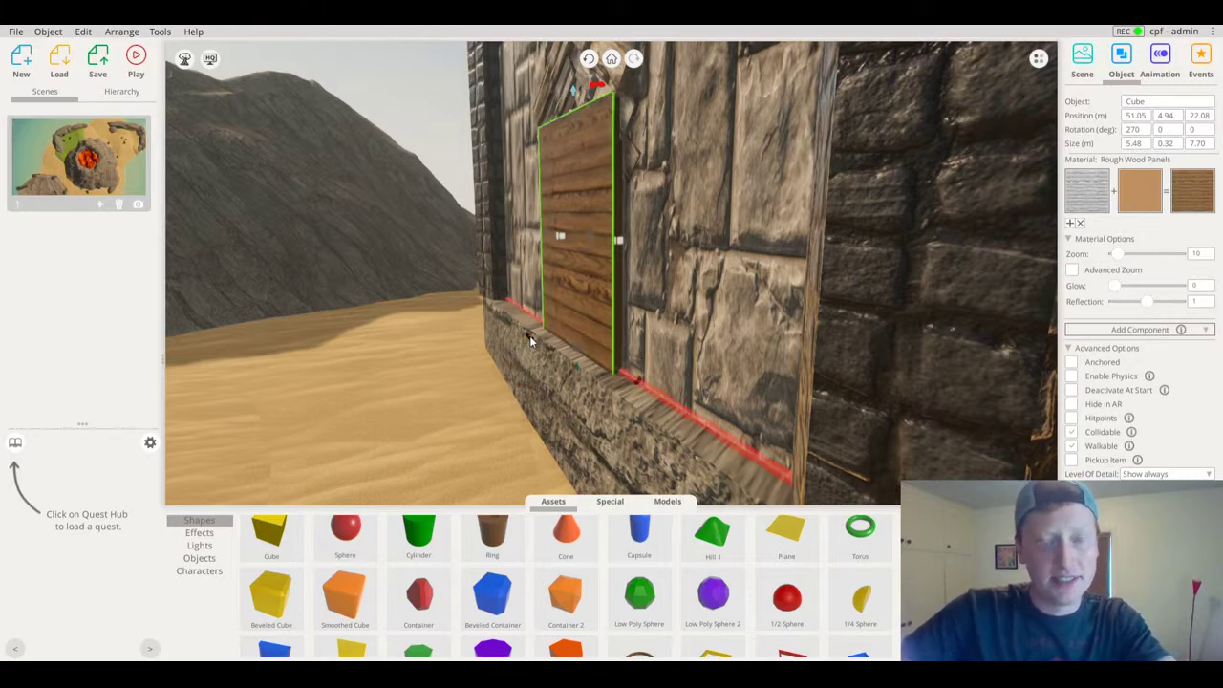
drag(531, 338, 632, 215)
scroll(537, 329, down, 3)
right_drag(531, 330, 502, 333)
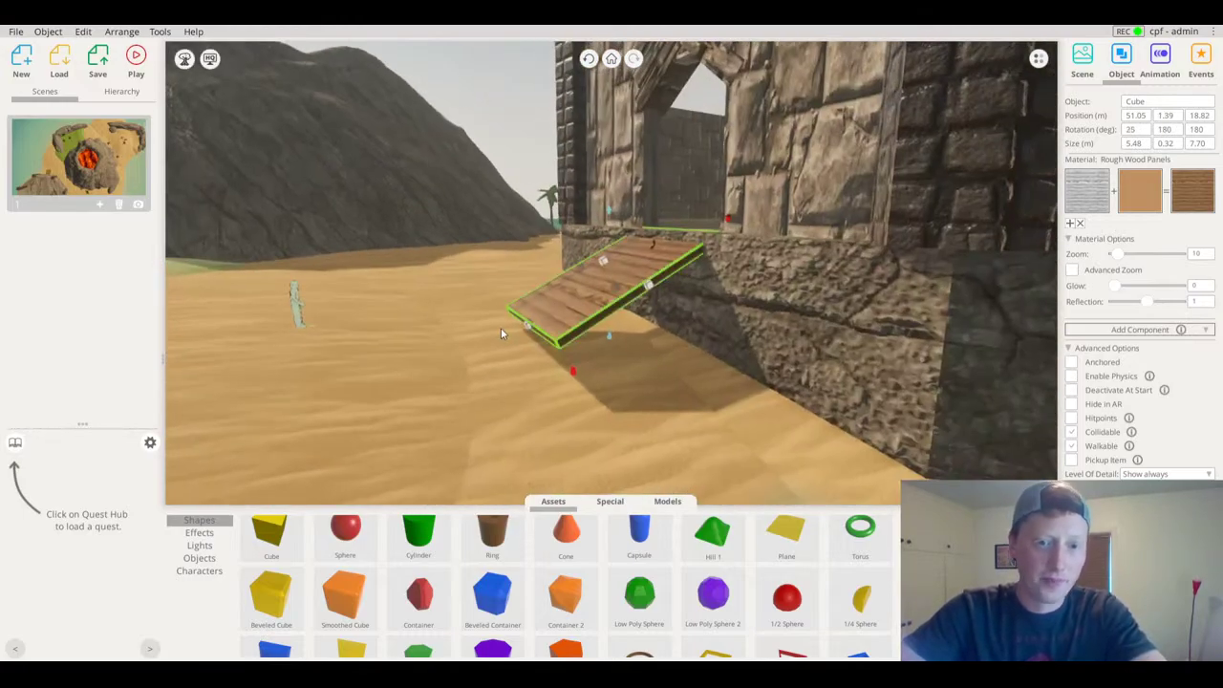
Lengthen the wooden ramp down into the sand to about 10.32 m and darken its colour to about RGB 157, 120, 83
drag(525, 327, 467, 378)
right_drag(535, 378, 999, 227)
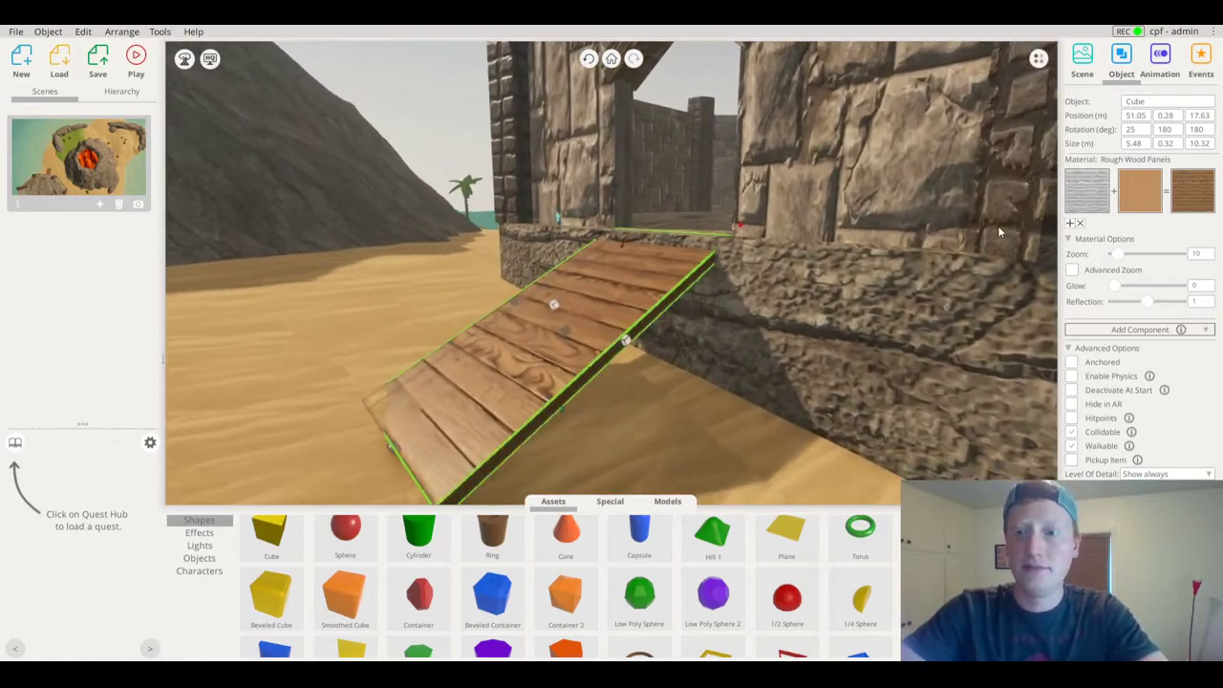
click(1136, 211)
drag(1130, 277, 1129, 292)
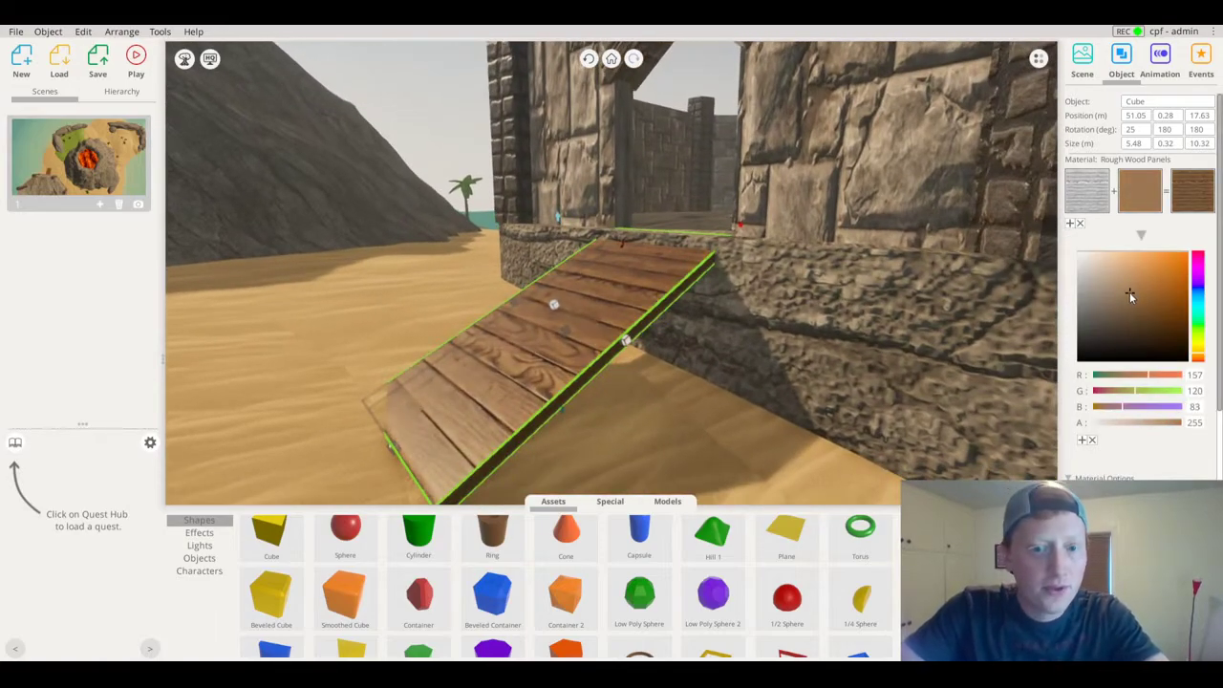
right_drag(772, 286, 333, 229)
click(333, 229)
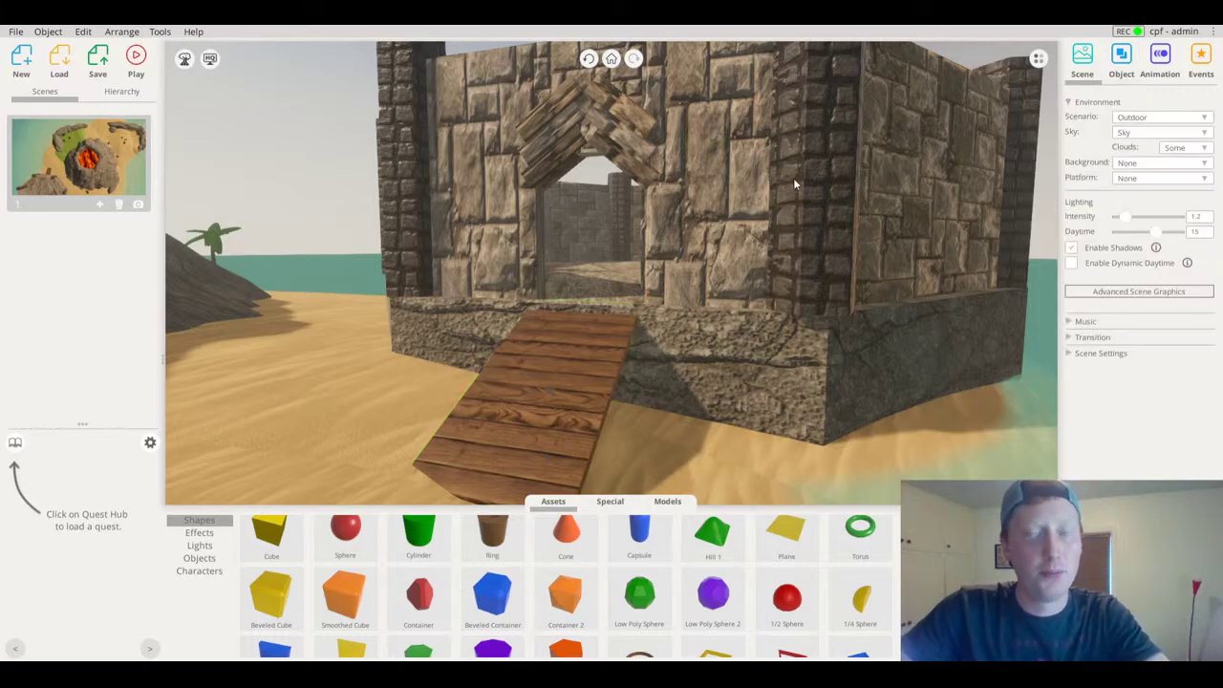
Inspect the ramp, doorway, walls and corner pillars from the front and from above
right_drag(675, 326, 548, 317)
click(489, 371)
right_drag(489, 371, 771, 211)
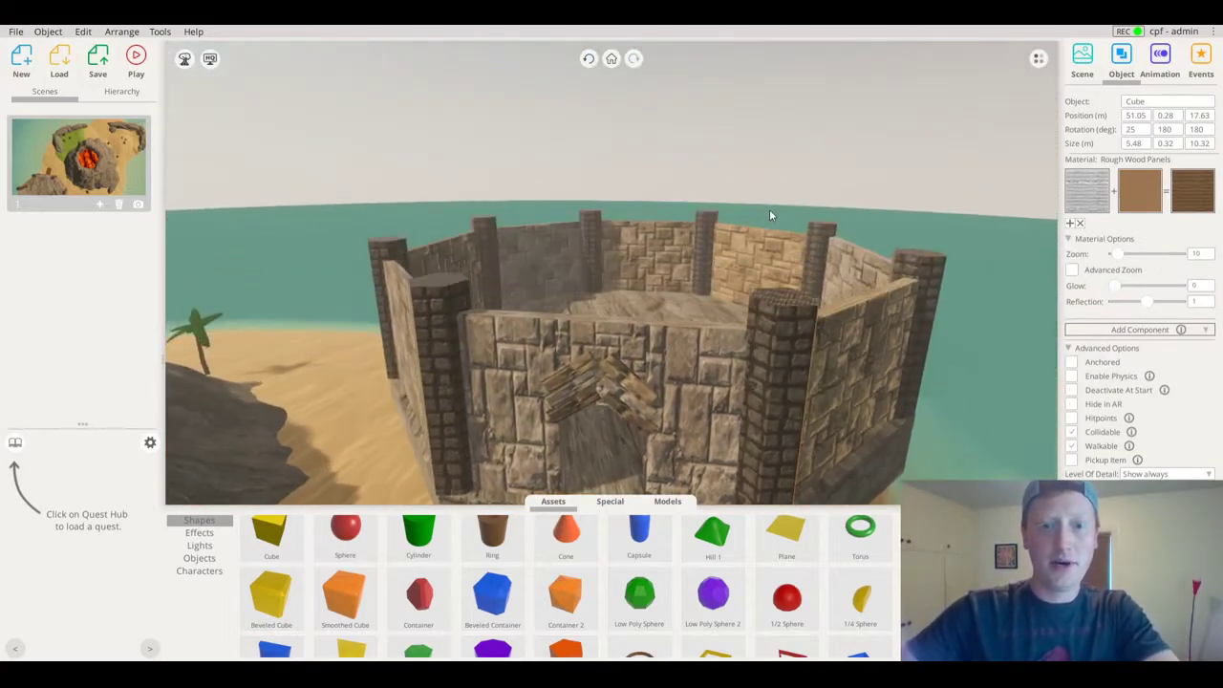
click(652, 382)
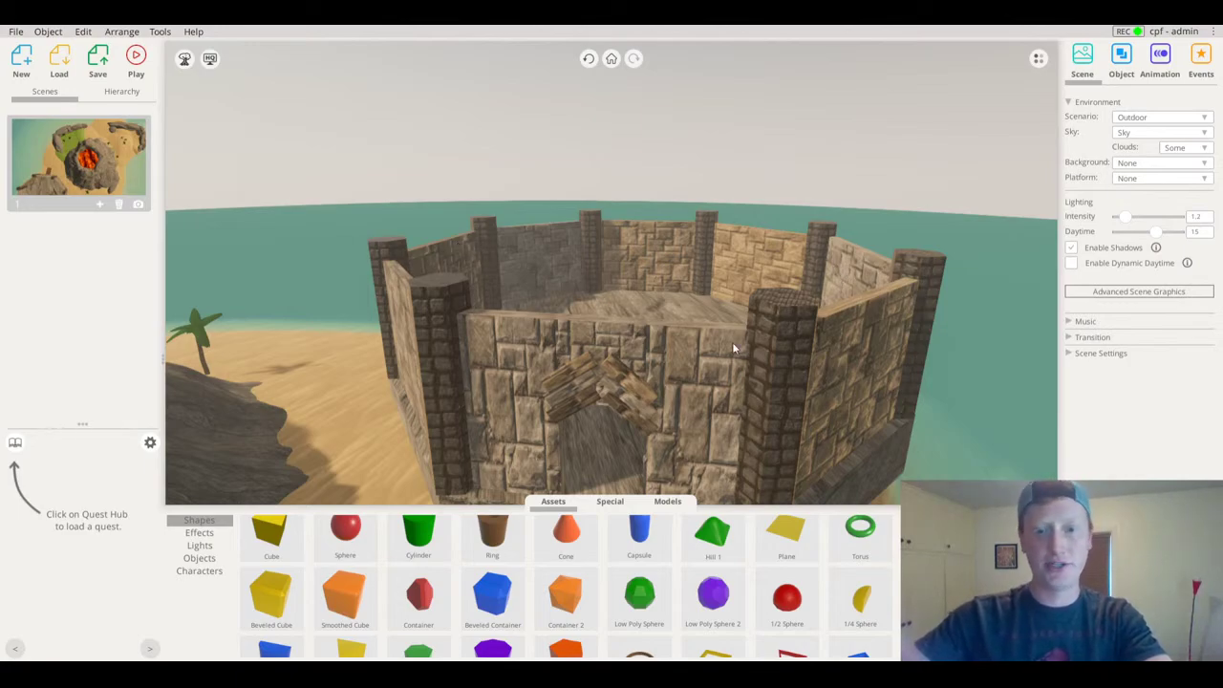
middle_drag(588, 338, 537, 292)
right_drag(537, 292, 627, 260)
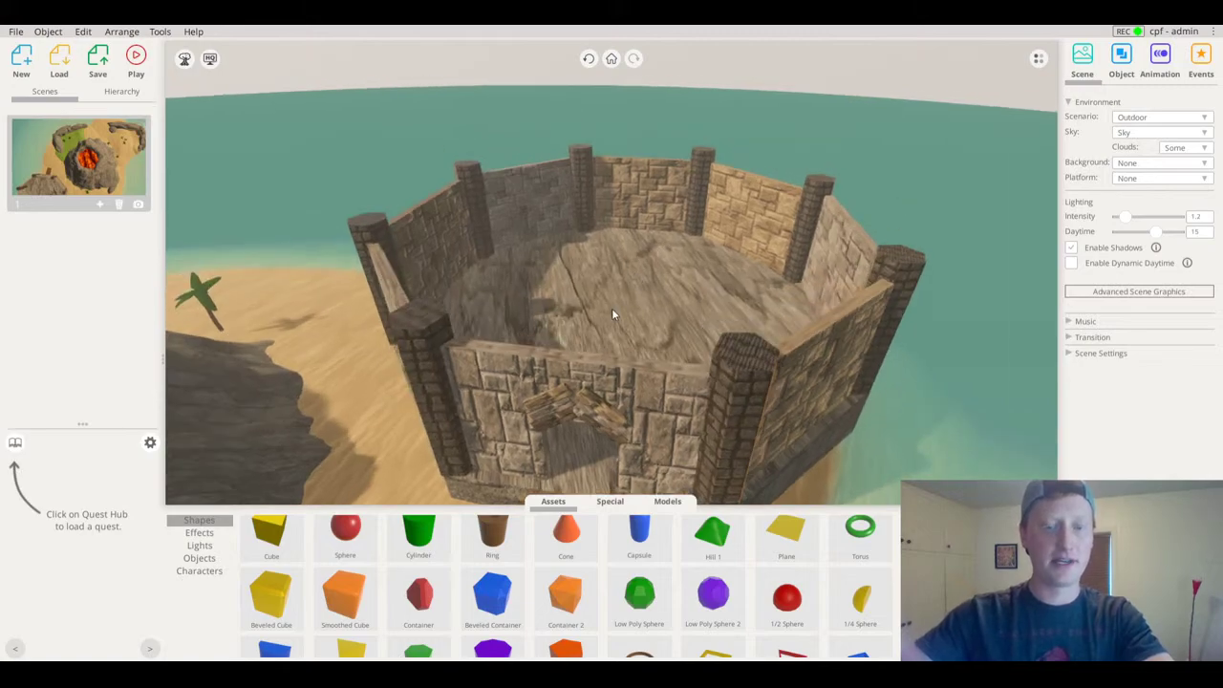
right_drag(614, 313, 686, 300)
Place a square pyramid on top of the pillar left of the doorway, at about 40.63, 19.40, 23.04 m
scroll(521, 583, down, 2)
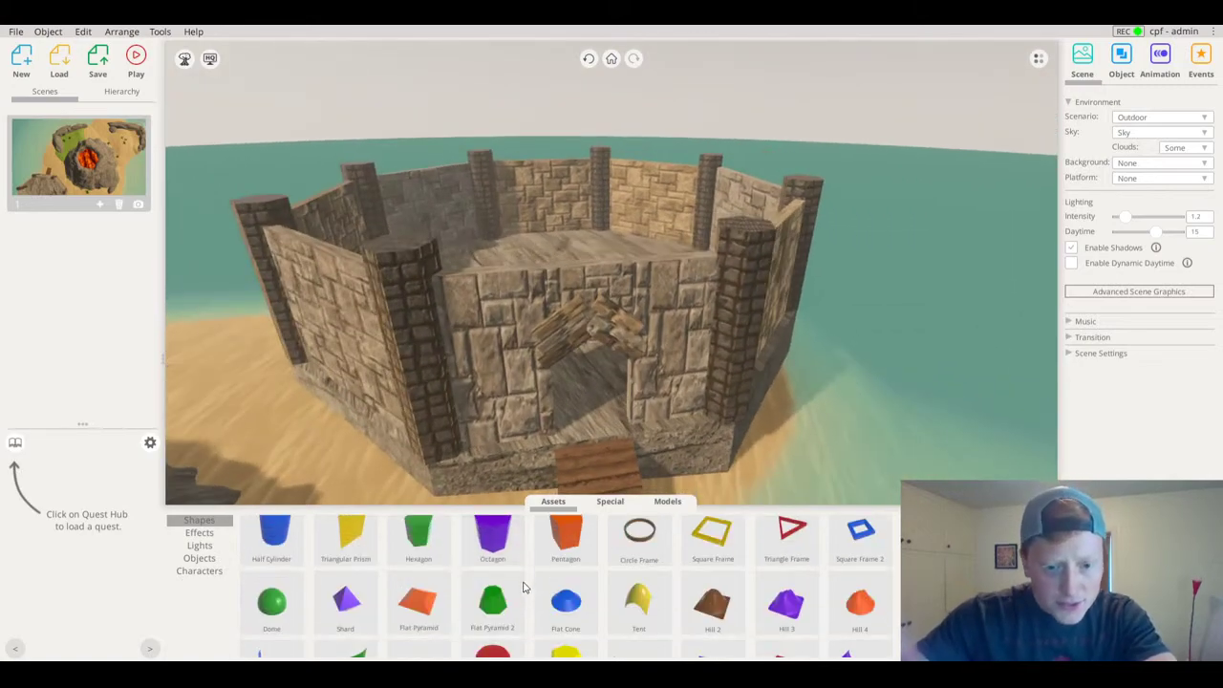
scroll(478, 590, down, 2)
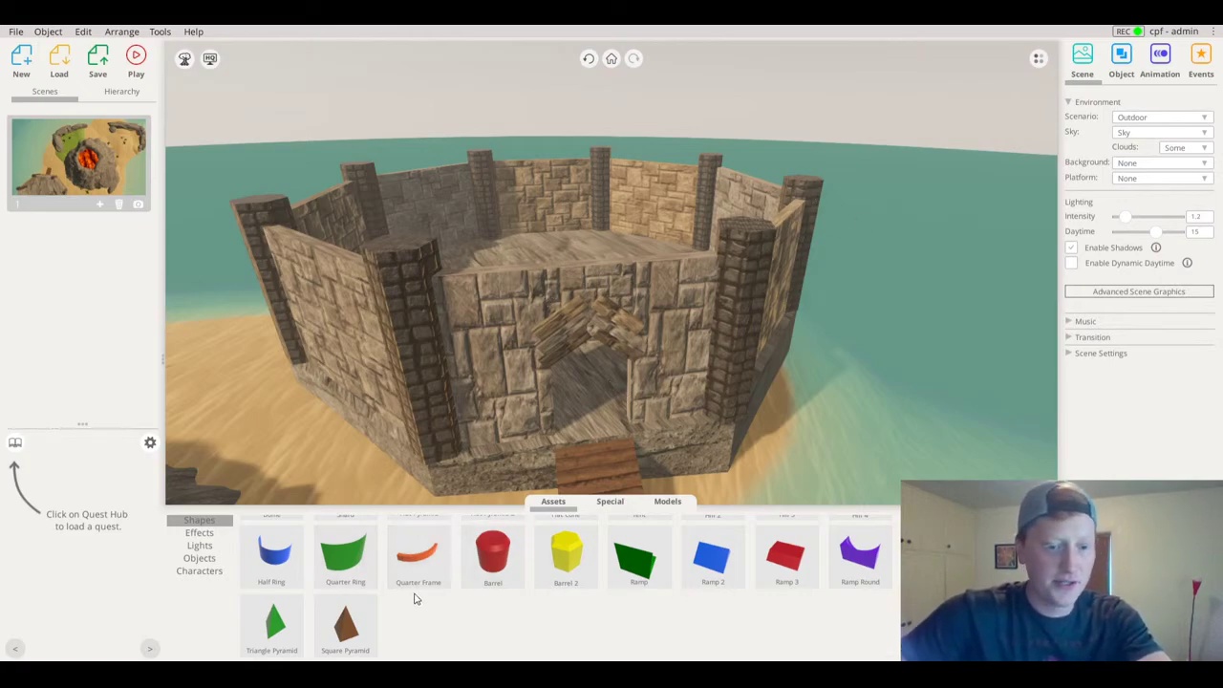
drag(345, 626, 495, 260)
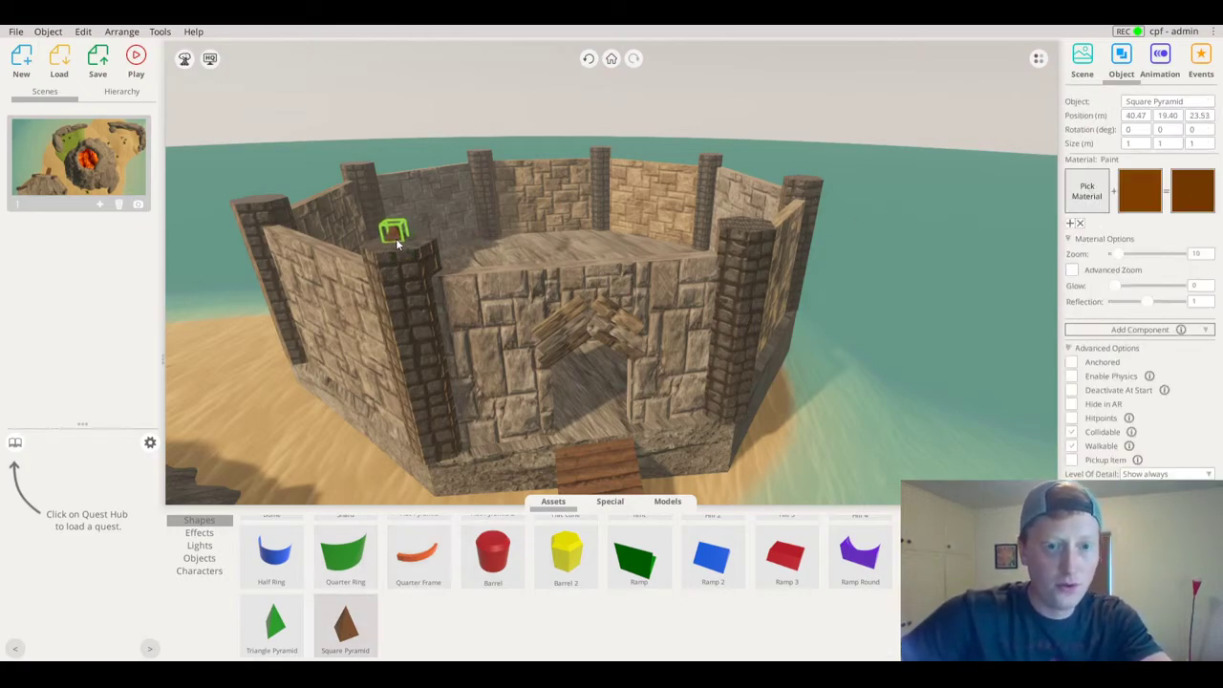
drag(398, 246, 395, 244)
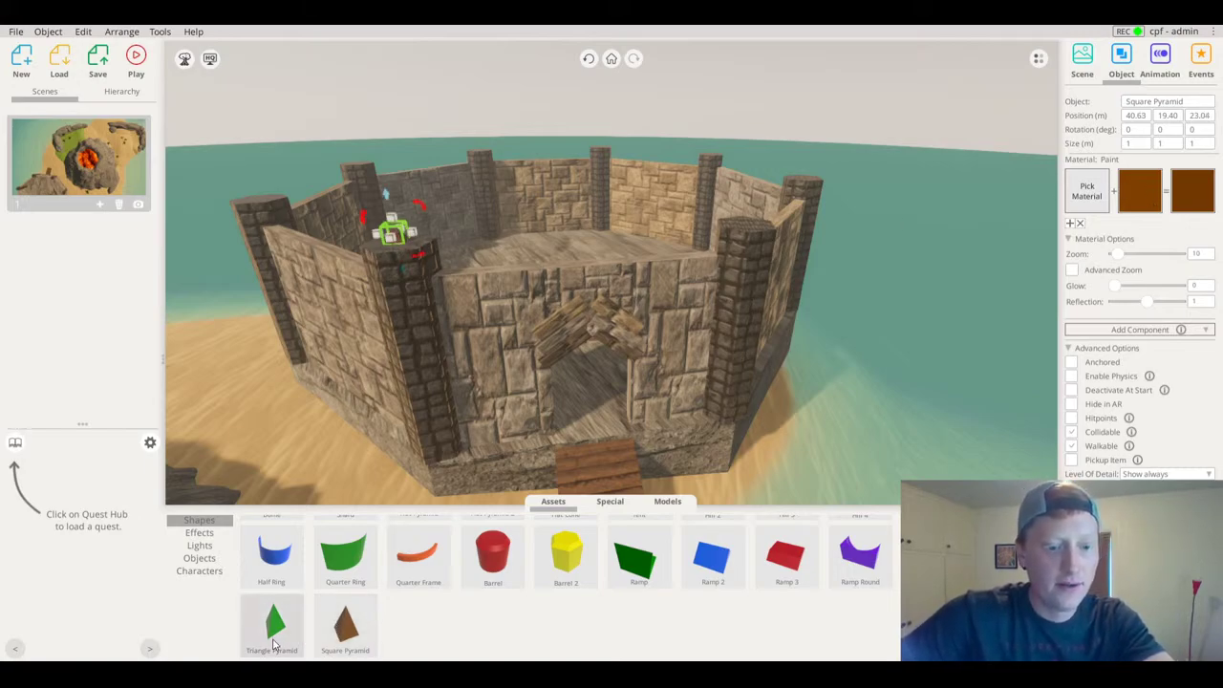
Place a triangle pyramid on the pillar right of the doorway and enlarge it to about 6.07 by 7.01 by 5.26 m
drag(326, 624, 750, 229)
right_drag(753, 231, 650, 221)
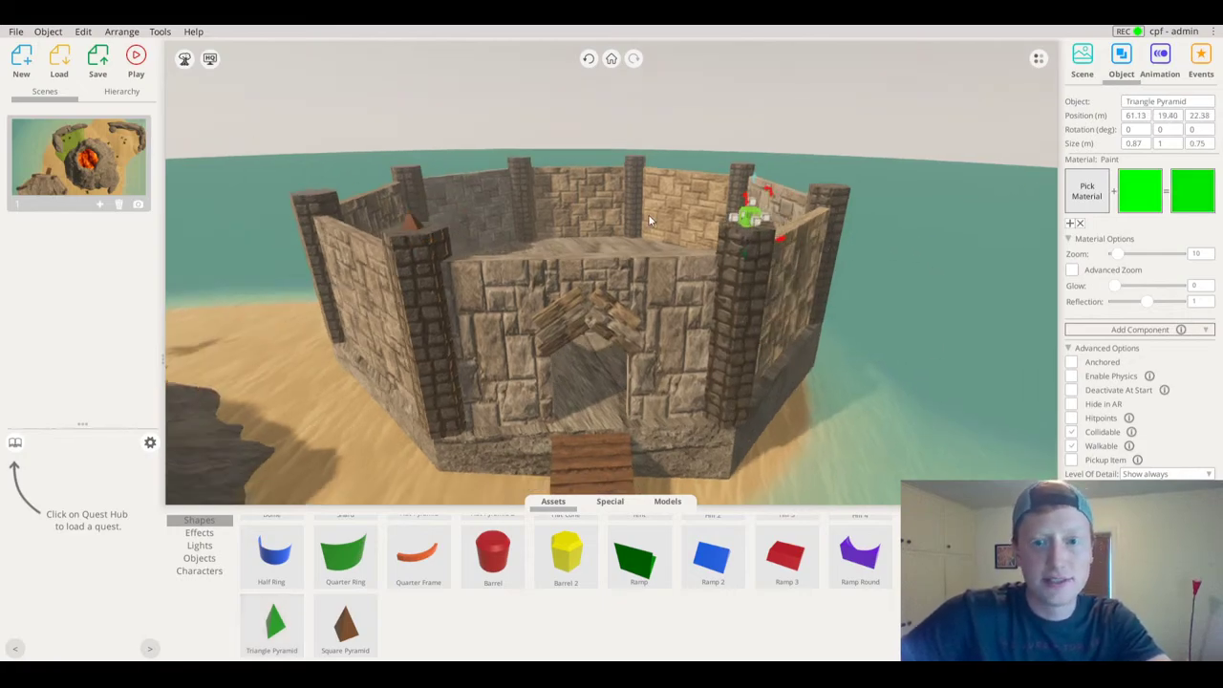
mouse_move(753, 197)
mouse_down()
mouse_move(763, 126)
mouse_move(742, 213)
mouse_up()
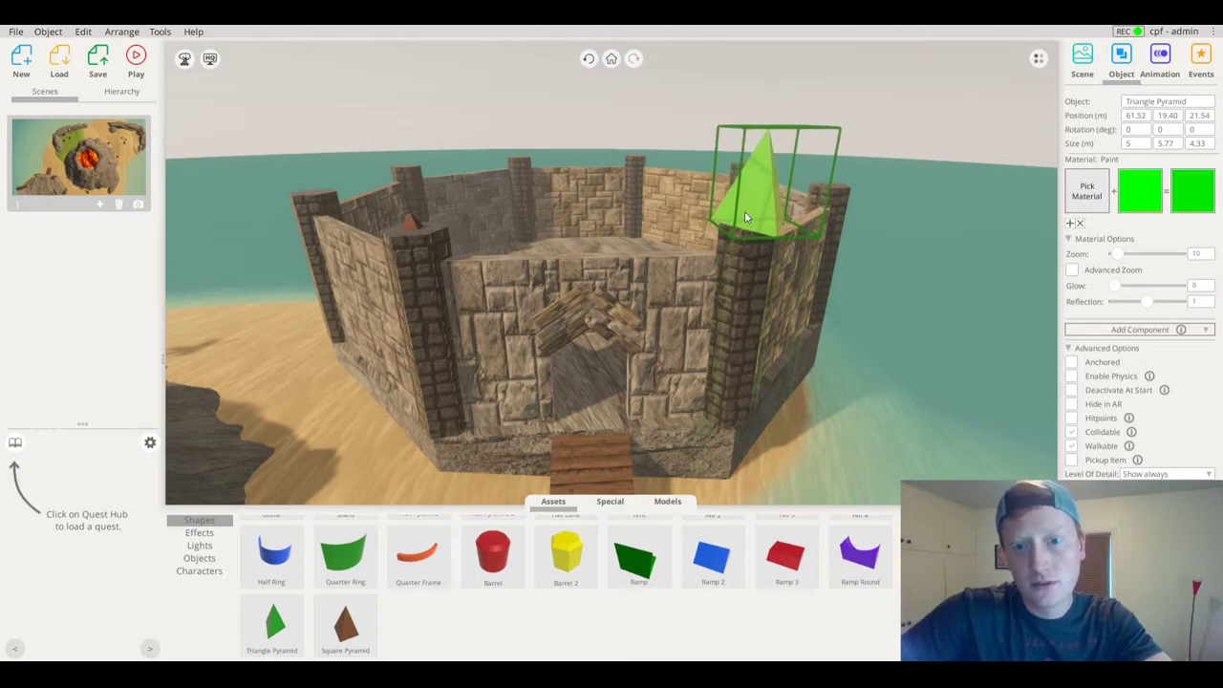
drag(773, 128, 776, 100)
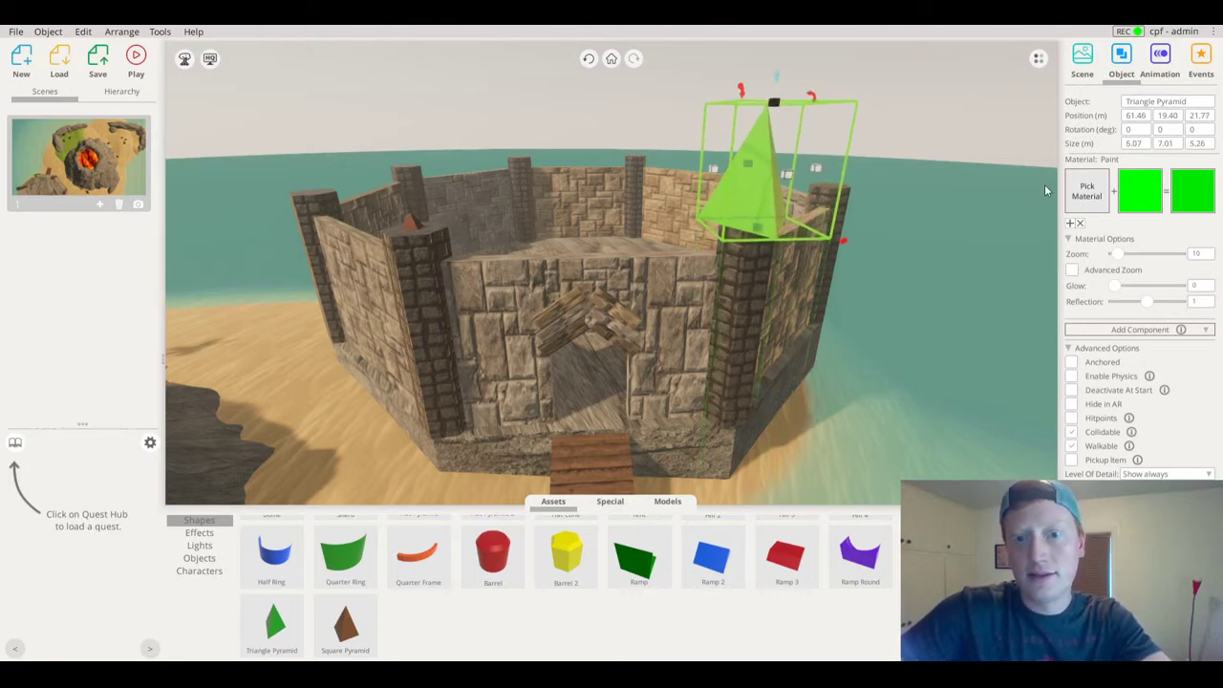
Give the triangle pyramid roof the Solid Wood material
click(1087, 190)
scroll(1010, 368, up, 5)
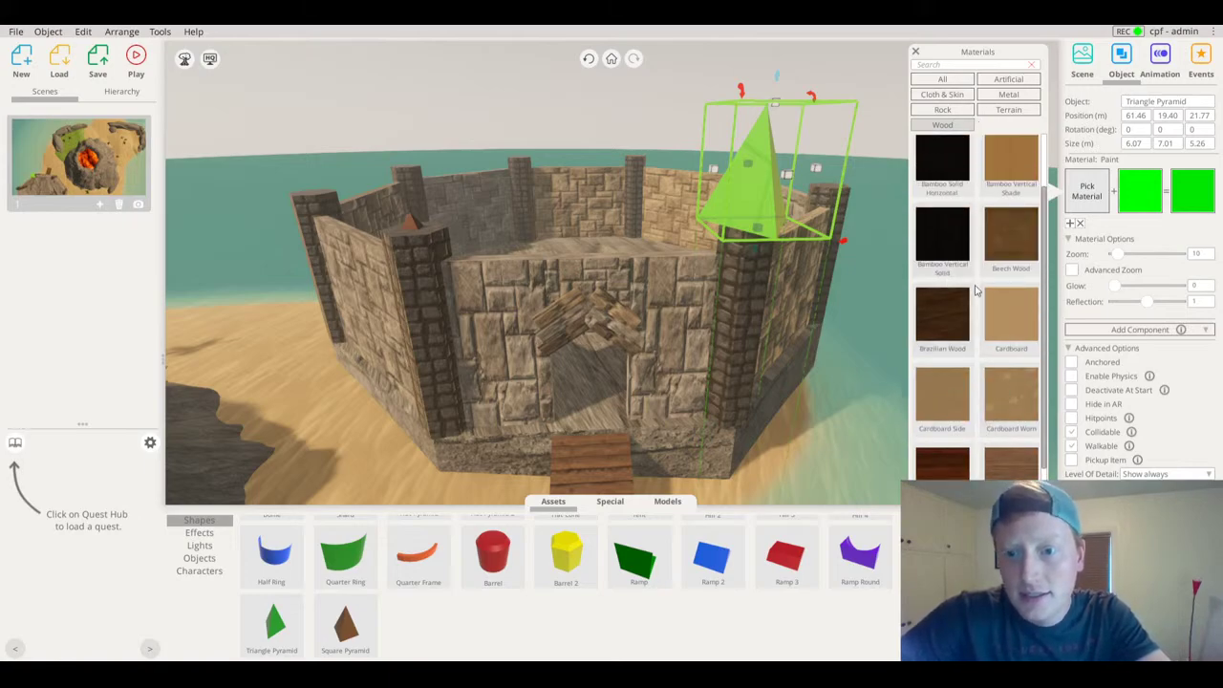
scroll(1003, 316, up, 2)
scroll(1016, 339, down, 4)
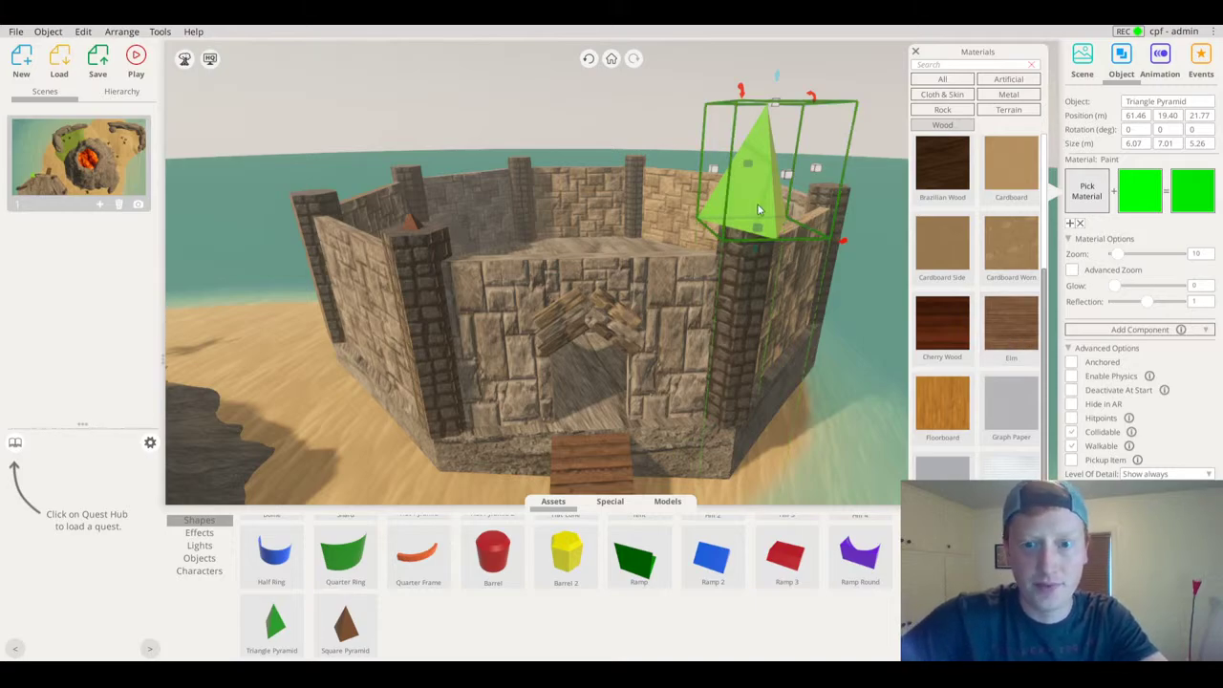
scroll(994, 421, down, 4)
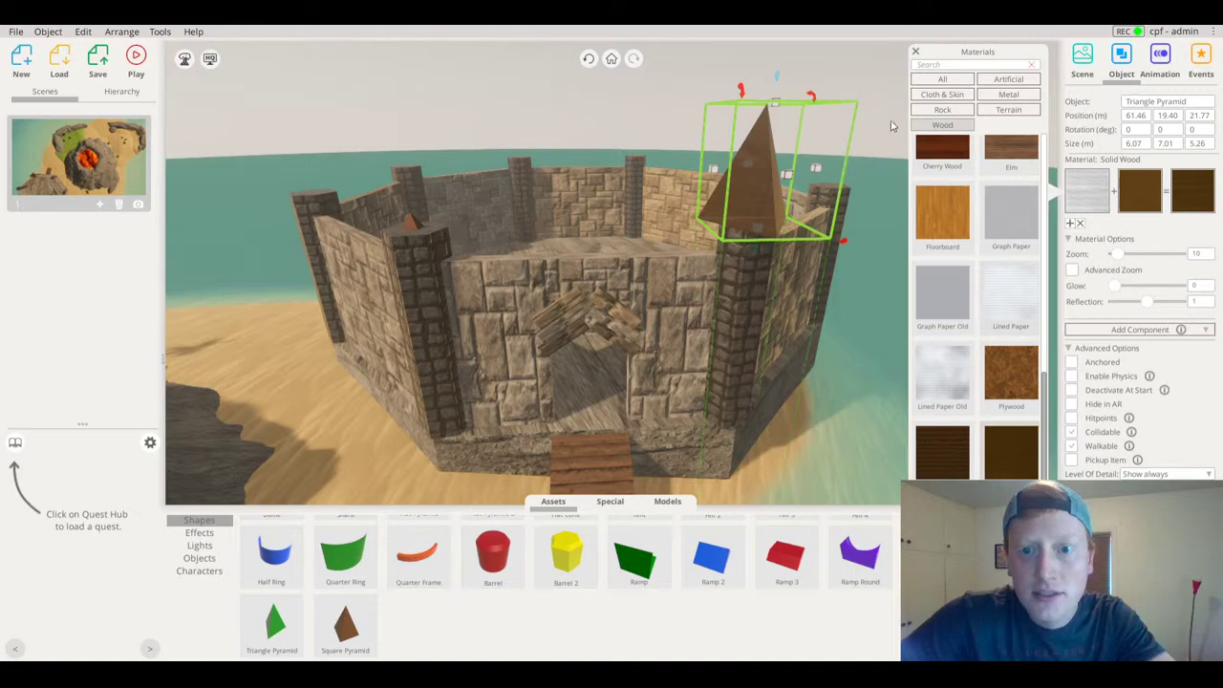
Apply the Wood Grain material to the square pyramid and enlarge it to about 4.47 by 6.30 by 4.47 m over its pillar
right_drag(707, 247, 582, 334)
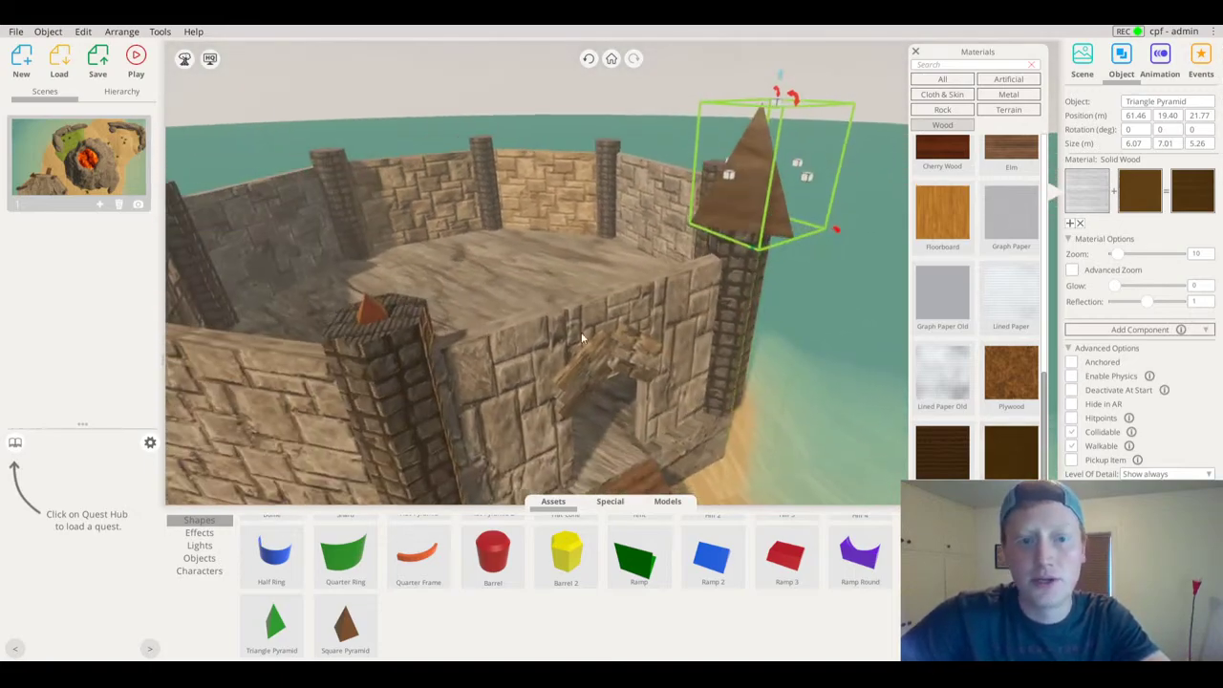
click(384, 315)
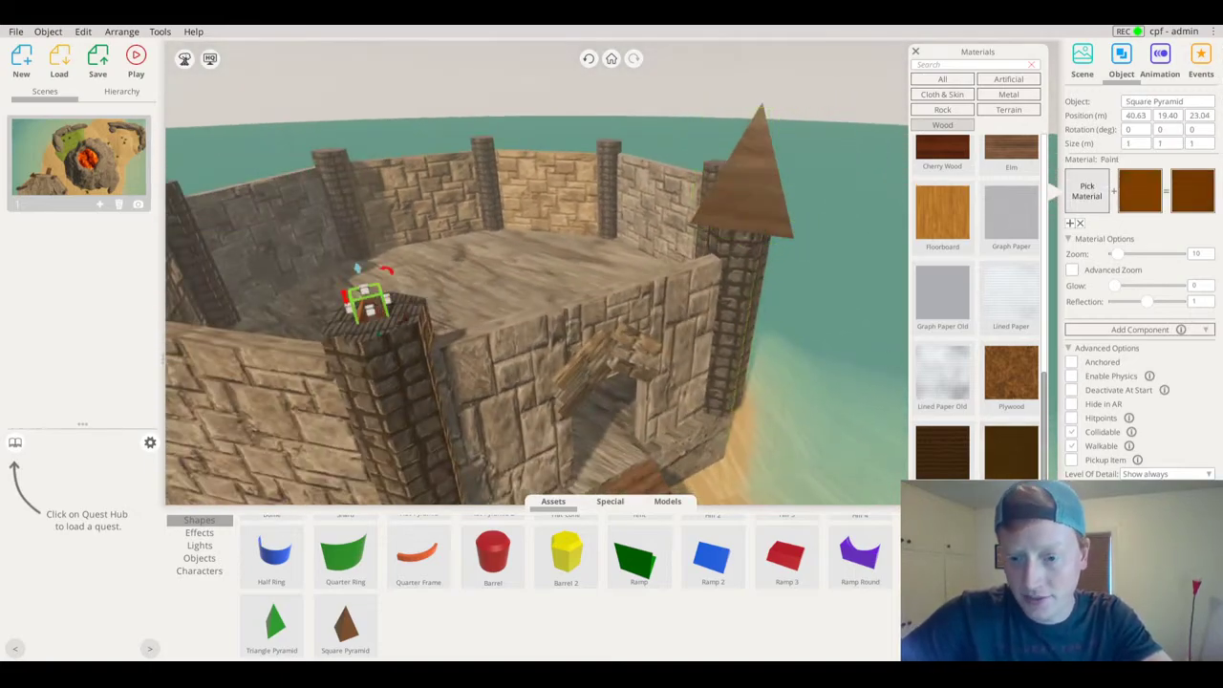
click(942, 535)
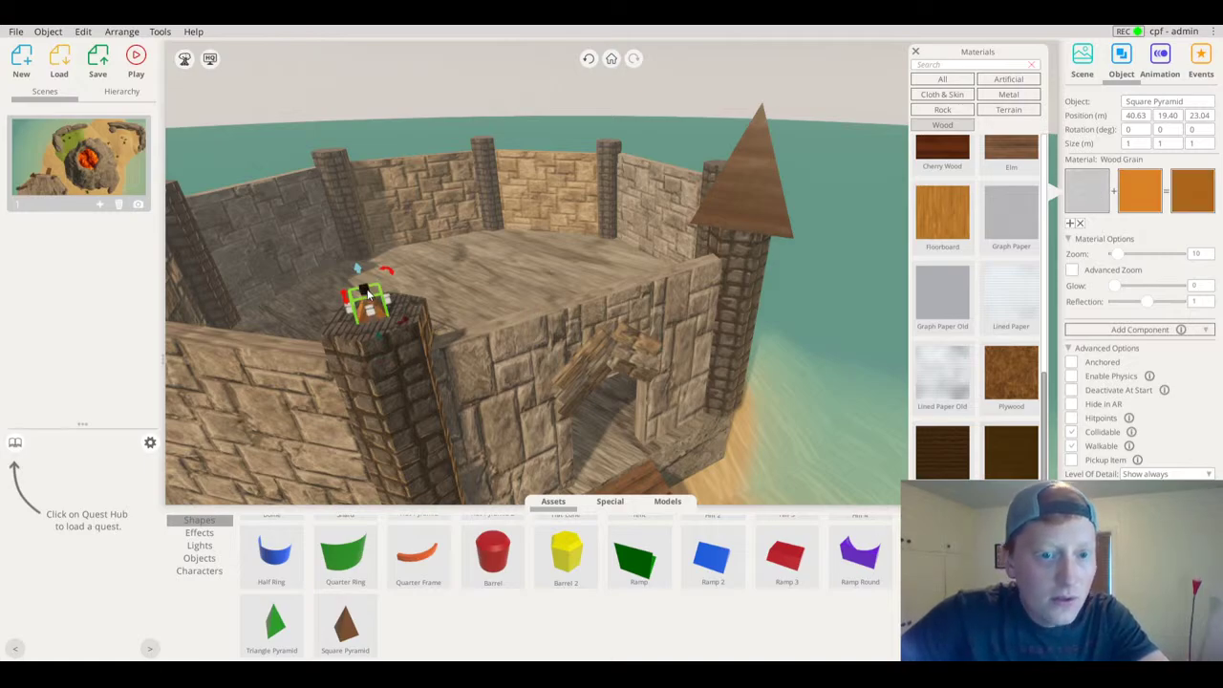
drag(367, 292, 376, 267)
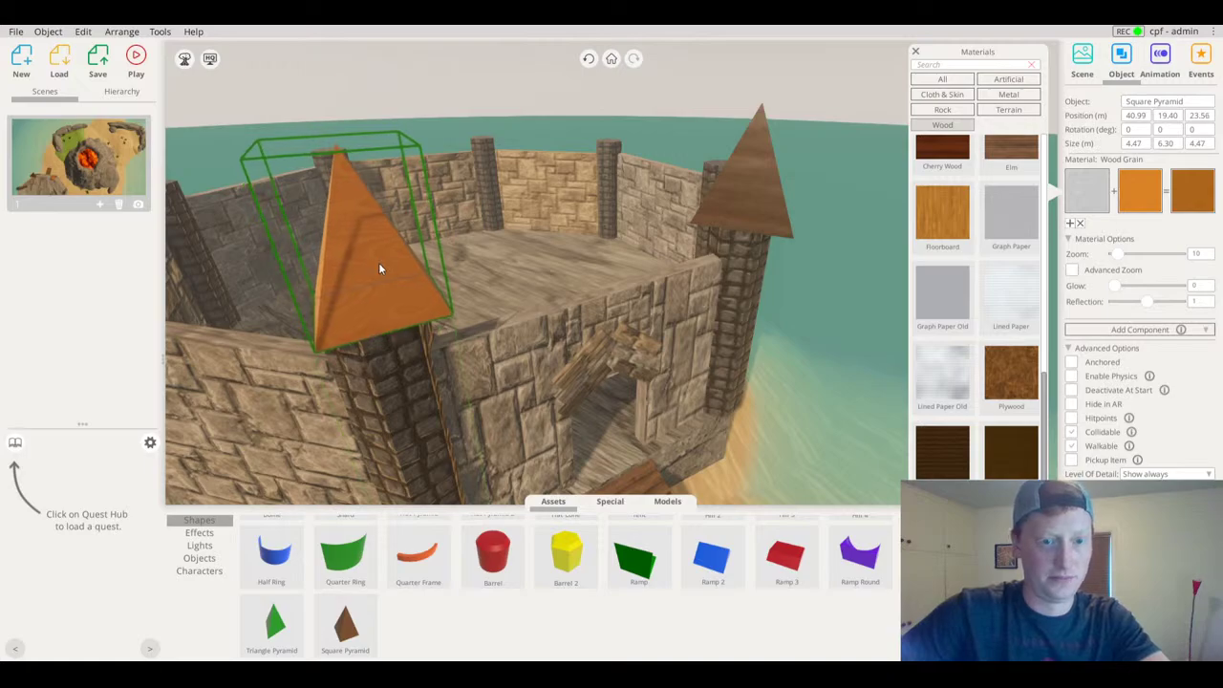
Reposition the Wood Grain square pyramid on the pillar left of the doorway, at about 40.76, 19.40, 22.99 m
scroll(657, 298, down, 5)
right_drag(672, 247, 669, 298)
drag(502, 292, 560, 259)
scroll(571, 261, up, 5)
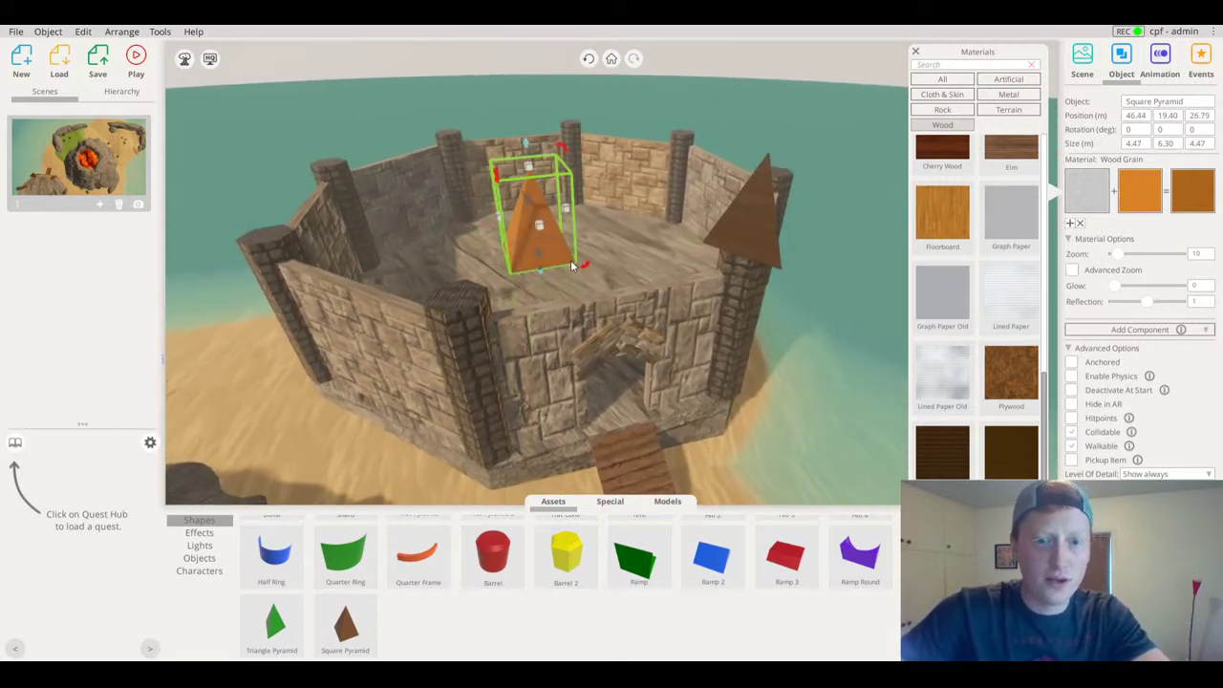
right_drag(570, 259, 616, 241)
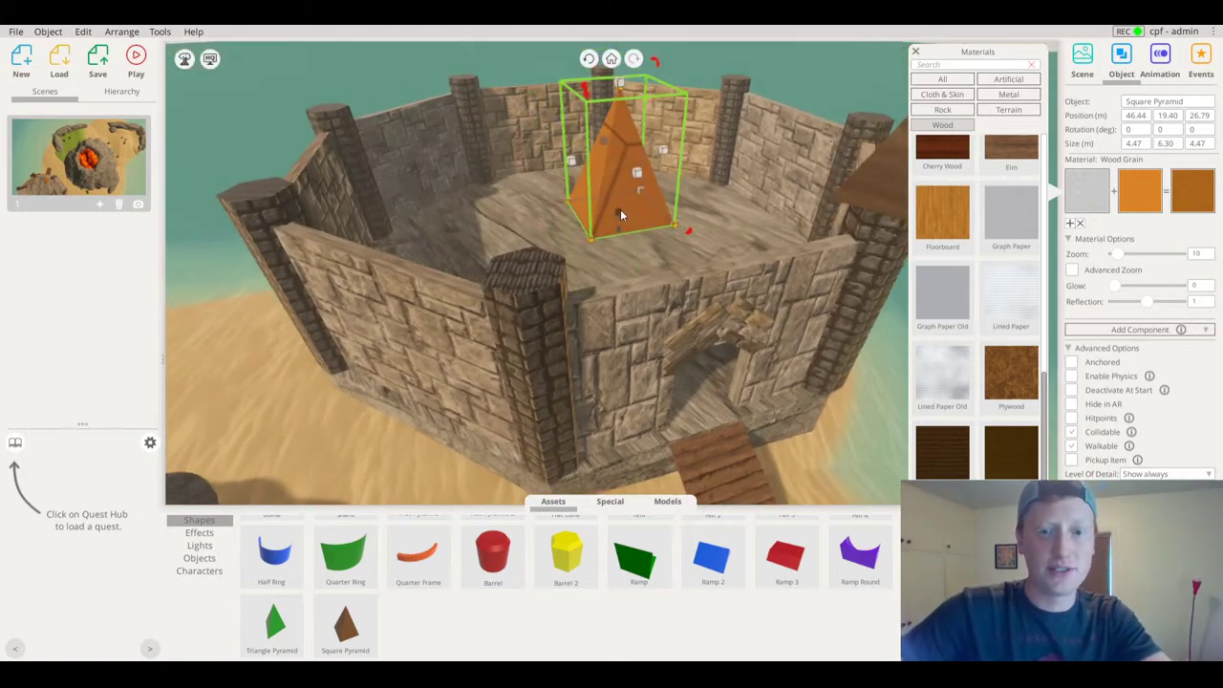
key(ctrl+v)
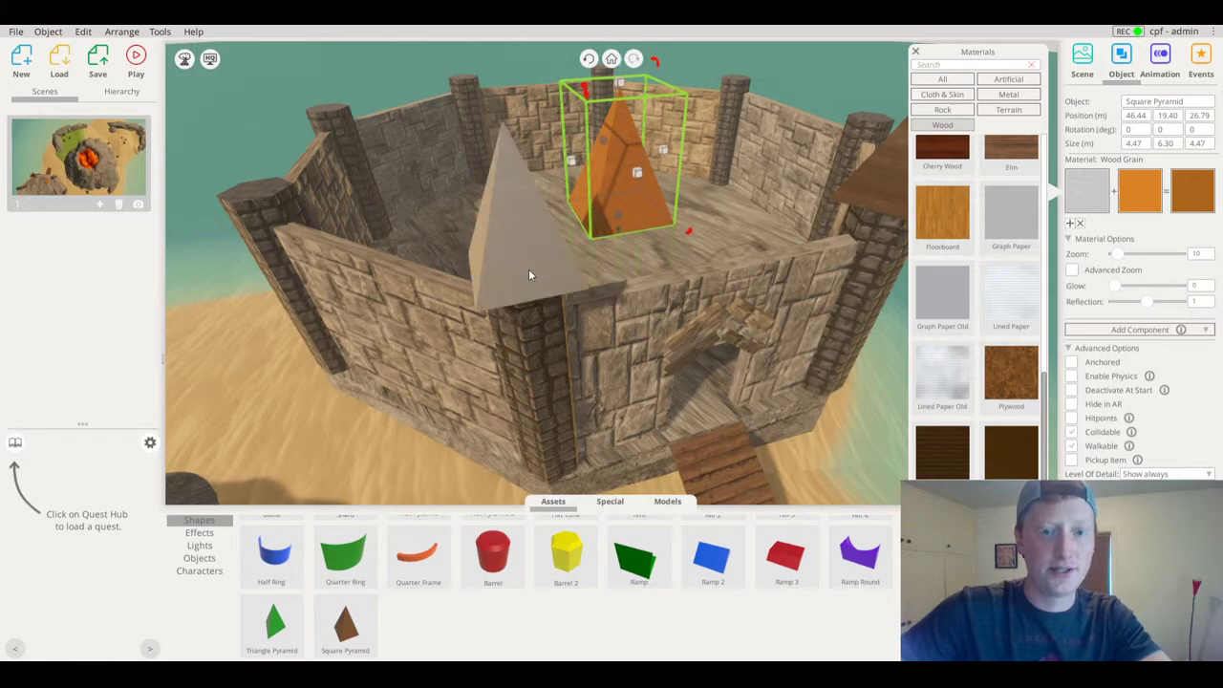
click(529, 270)
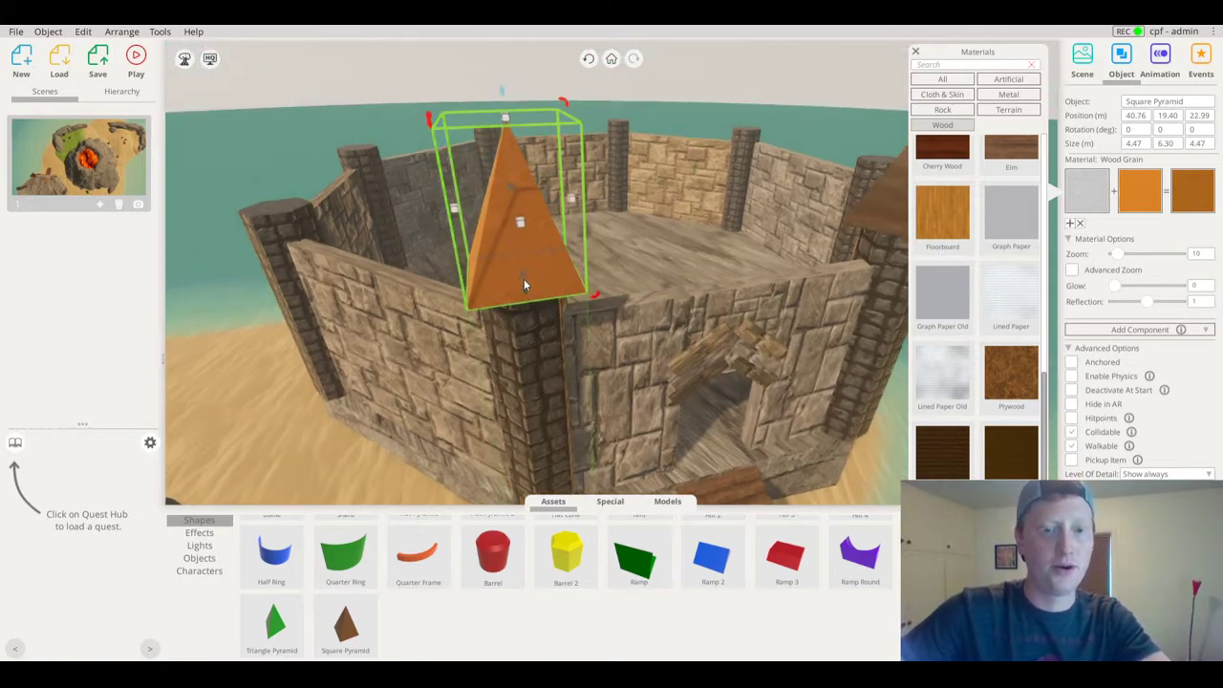
Select the triangle and square pyramid roofs beside the doorway and place copies of both on the two opposite pillars across the fort
right_drag(523, 280, 564, 218)
right_drag(857, 169, 480, 339)
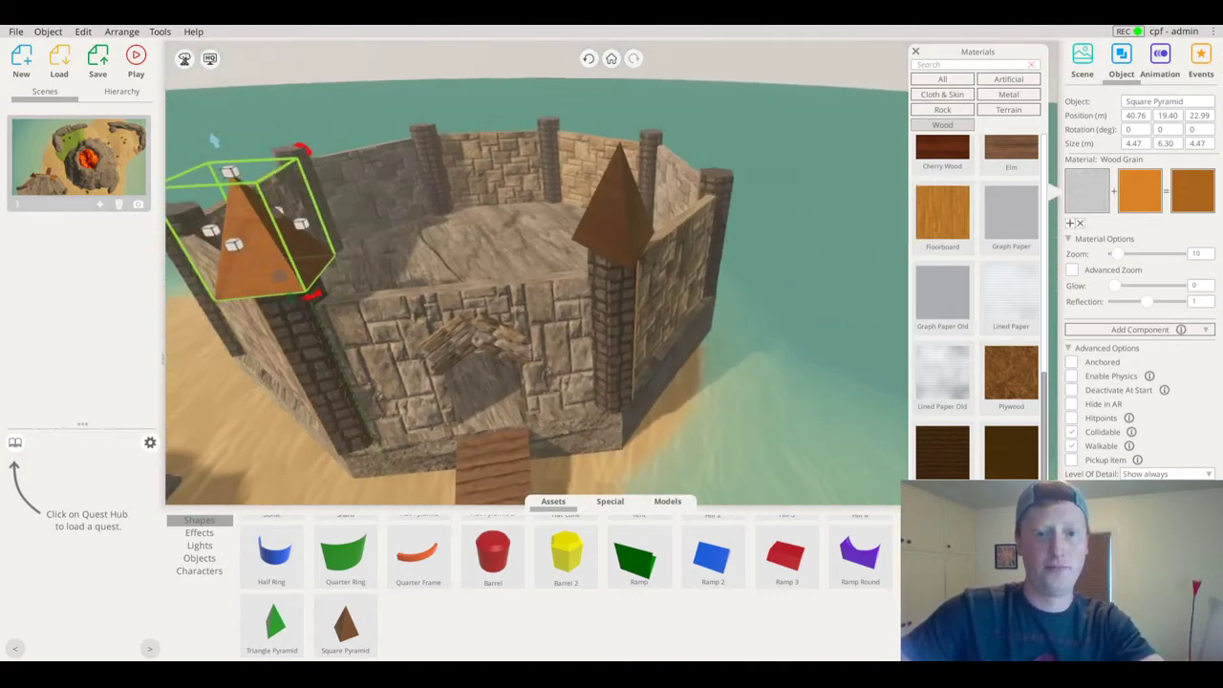
click(623, 234)
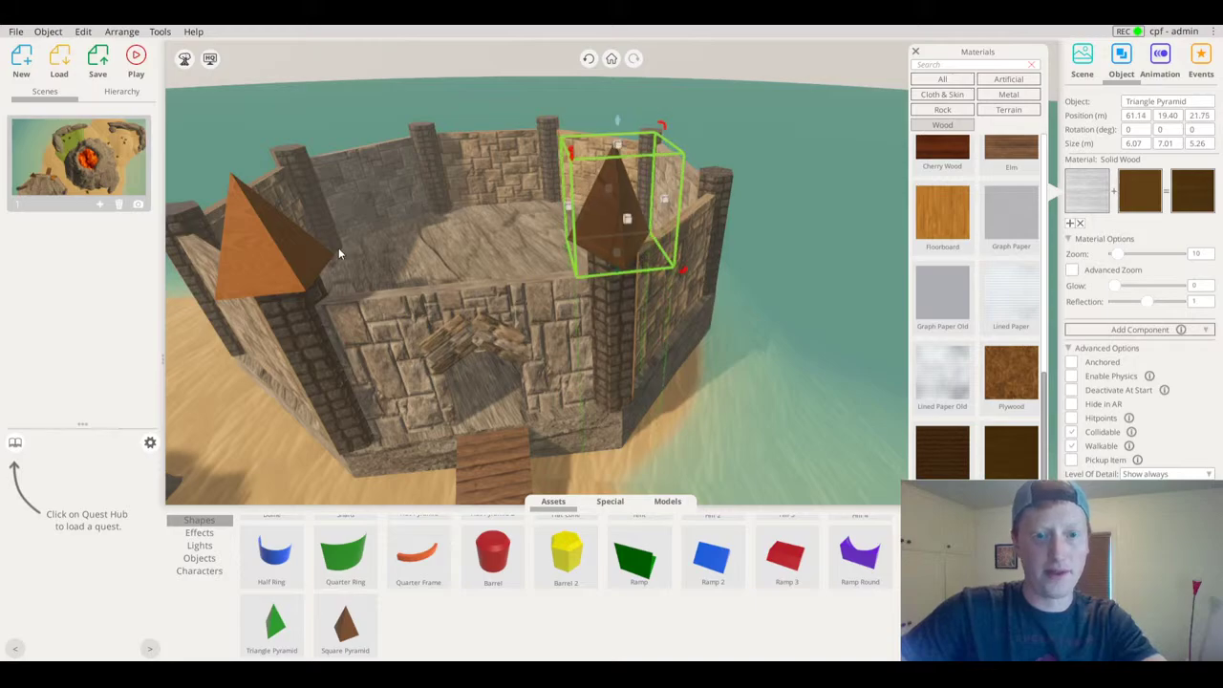
shift+click(273, 249)
right_drag(273, 249, 572, 253)
scroll(582, 297, down, 3)
key(ctrl+v)
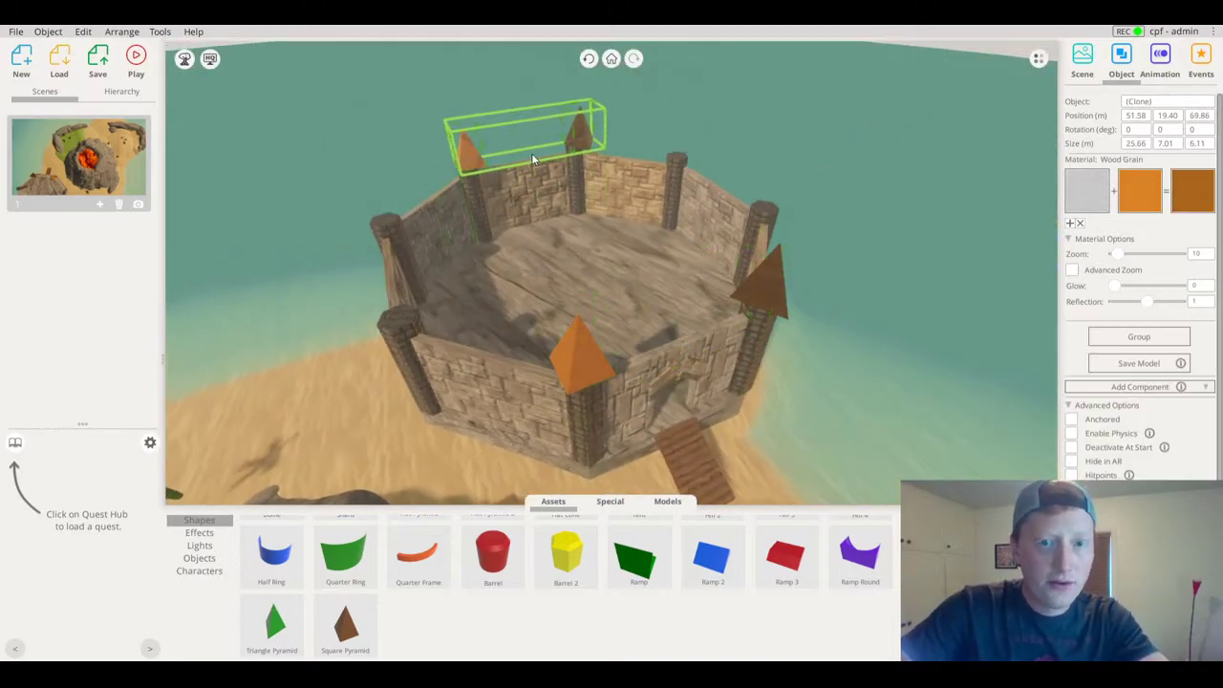
click(531, 152)
right_drag(693, 139, 843, 59)
click(601, 129)
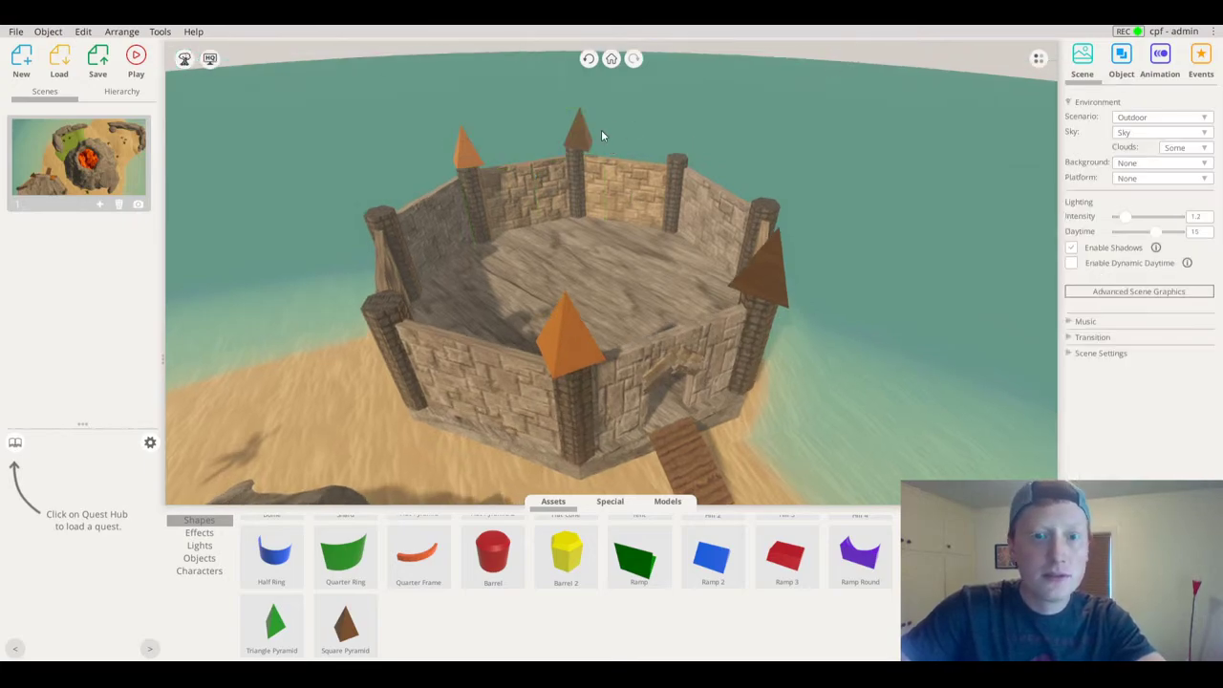
Centre the two far pyramid roofs on their pillars and copy the square pyramid onto the neighbouring uncovered pillar
click(581, 136)
click(466, 167)
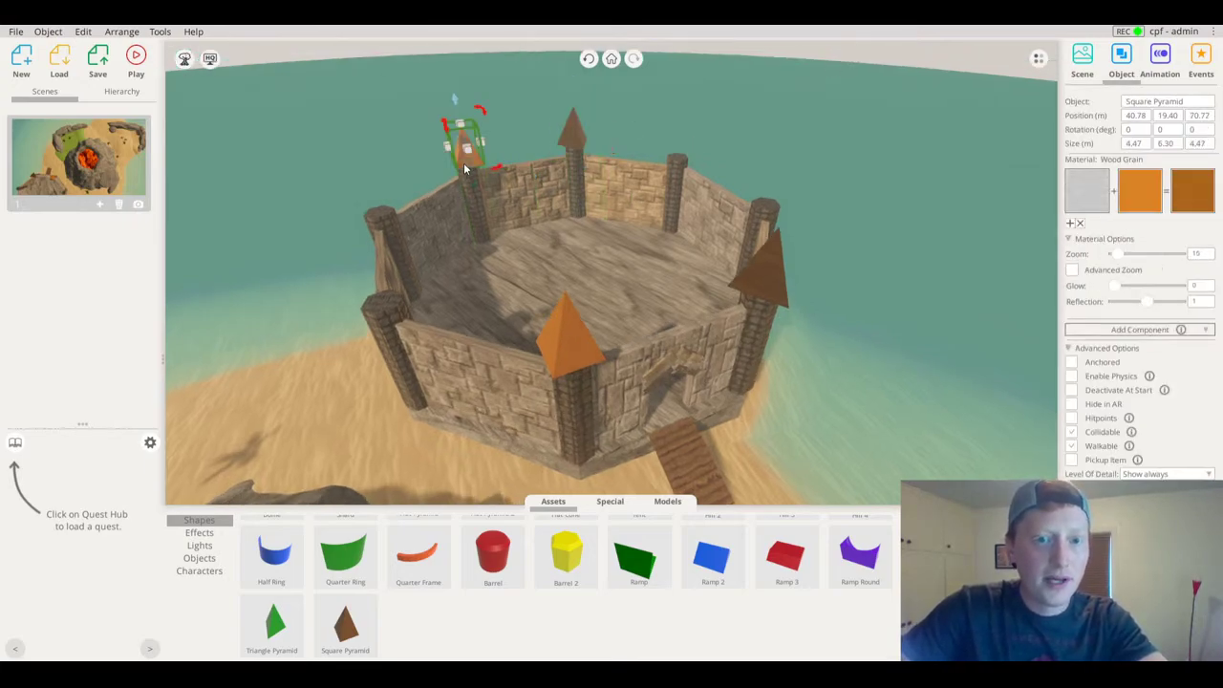
key(ctrl+v)
click(677, 162)
Copy the triangle pyramid onto two uncovered pillars and the square pyramid onto the last one, at about 27.02, 19.40, 57.19 m
click(768, 258)
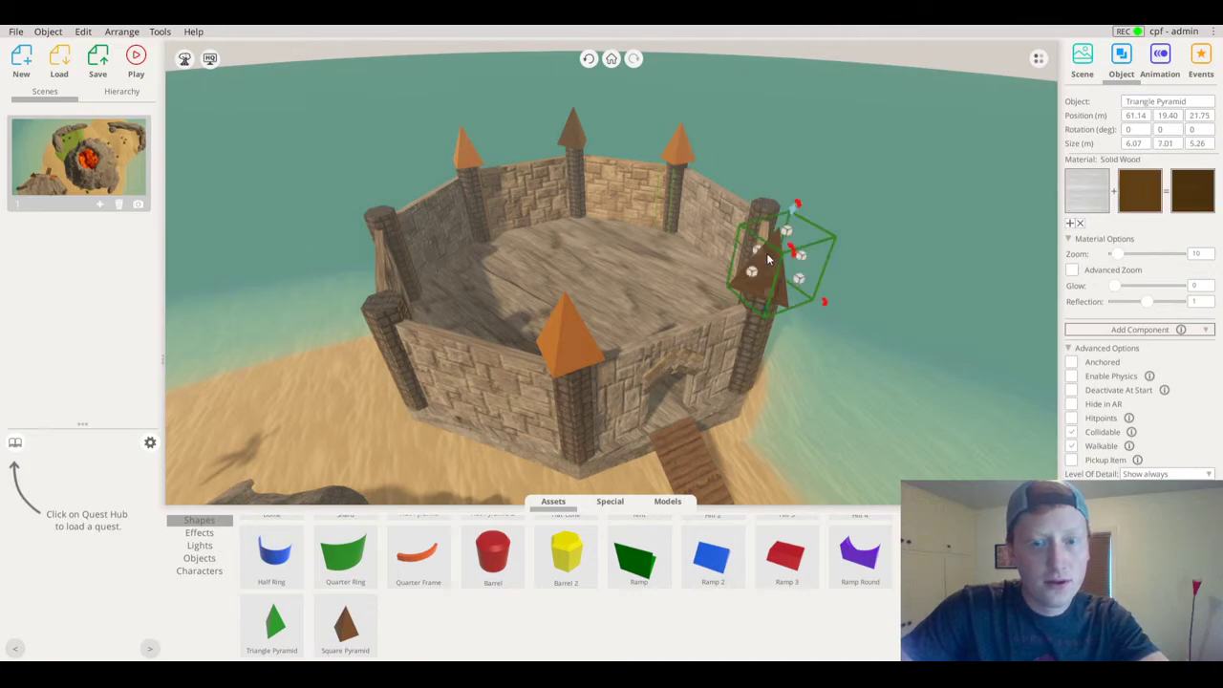
key(ctrl+v)
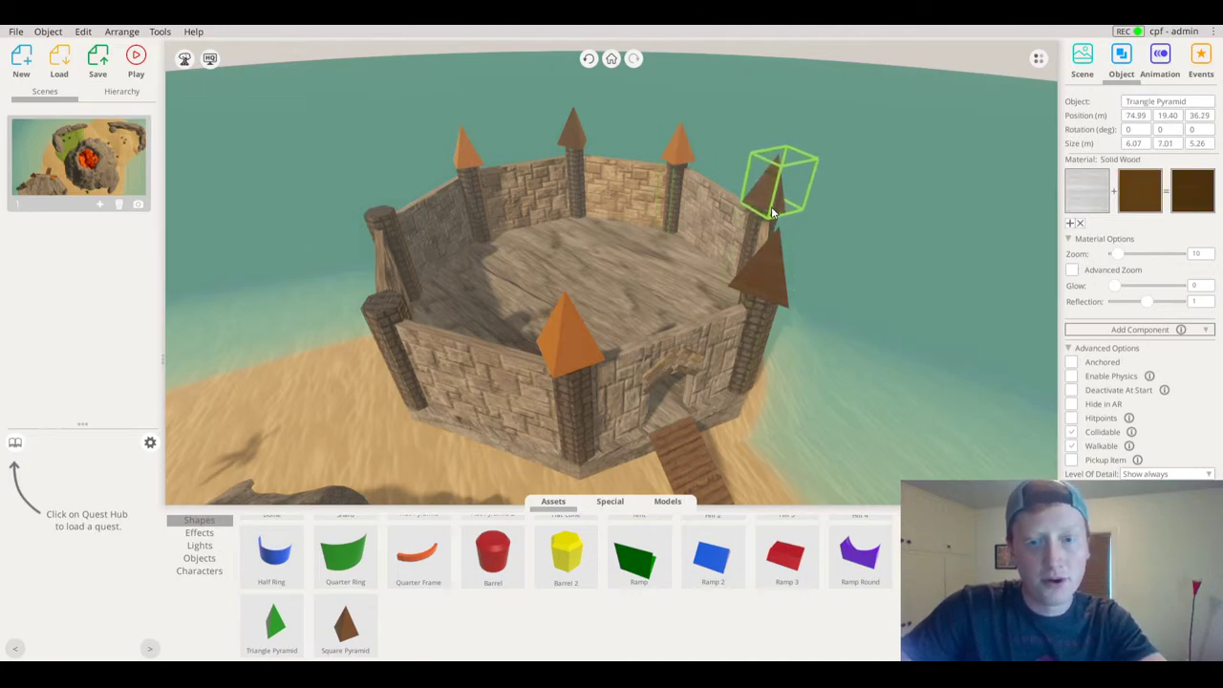
click(770, 251)
key(ctrl+v)
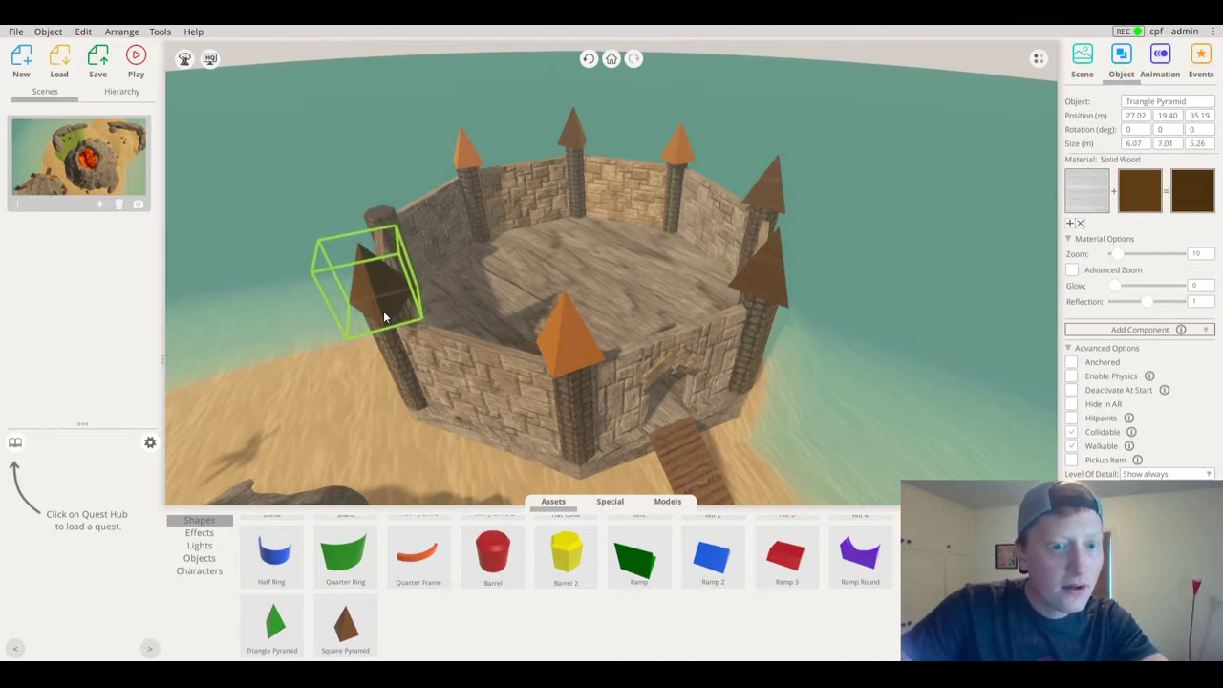
click(381, 317)
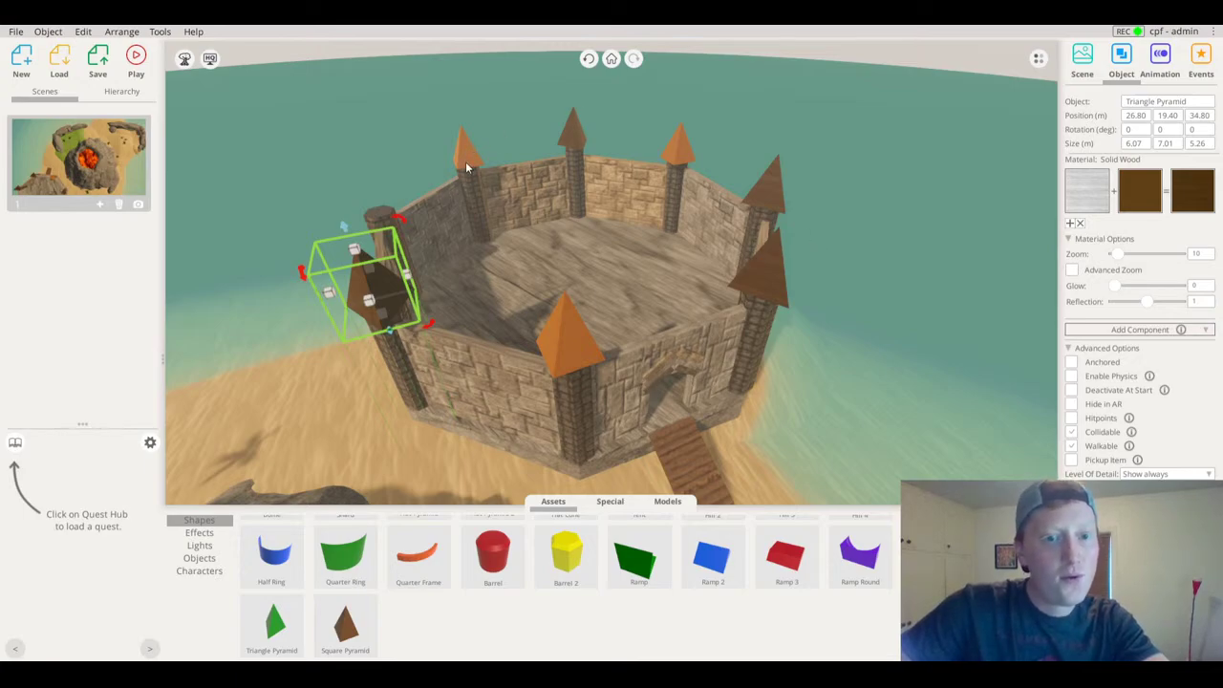
drag(465, 162, 381, 211)
right_drag(669, 249, 851, 105)
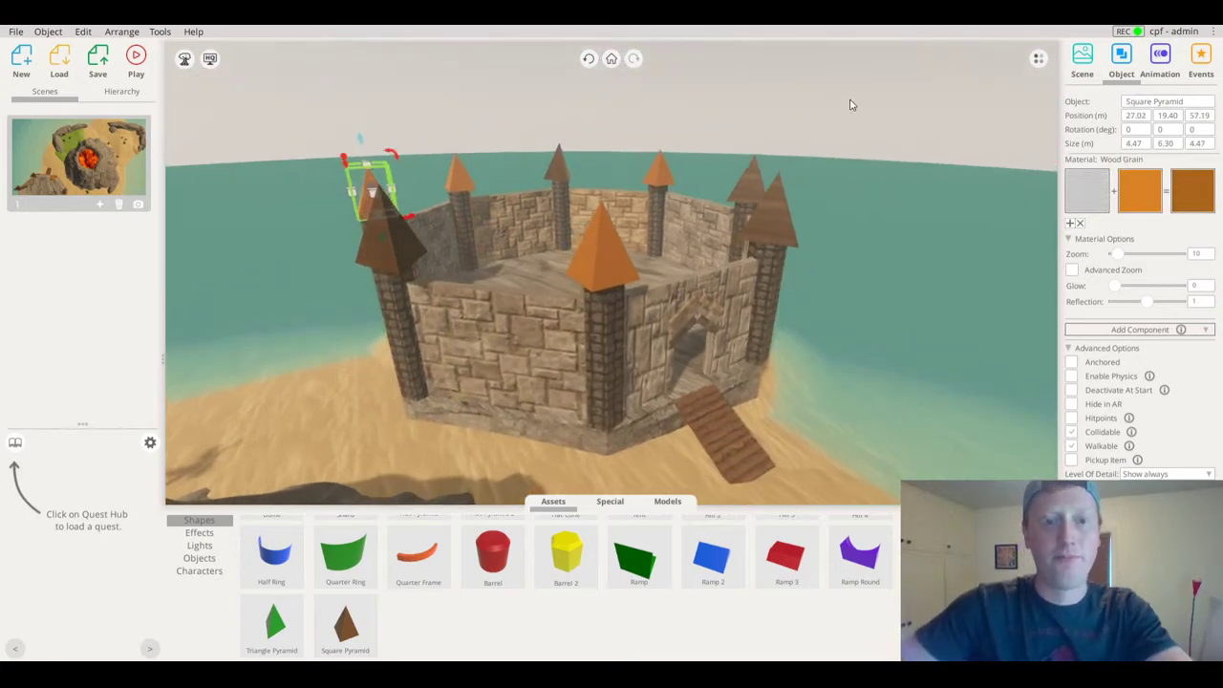
Shift a triangle roof to about 26.01, 19.40, 35.92 m and a rear square roof to about 40.68, 19.40, 70.60 m over their pillars
drag(851, 106, 804, 279)
click(779, 288)
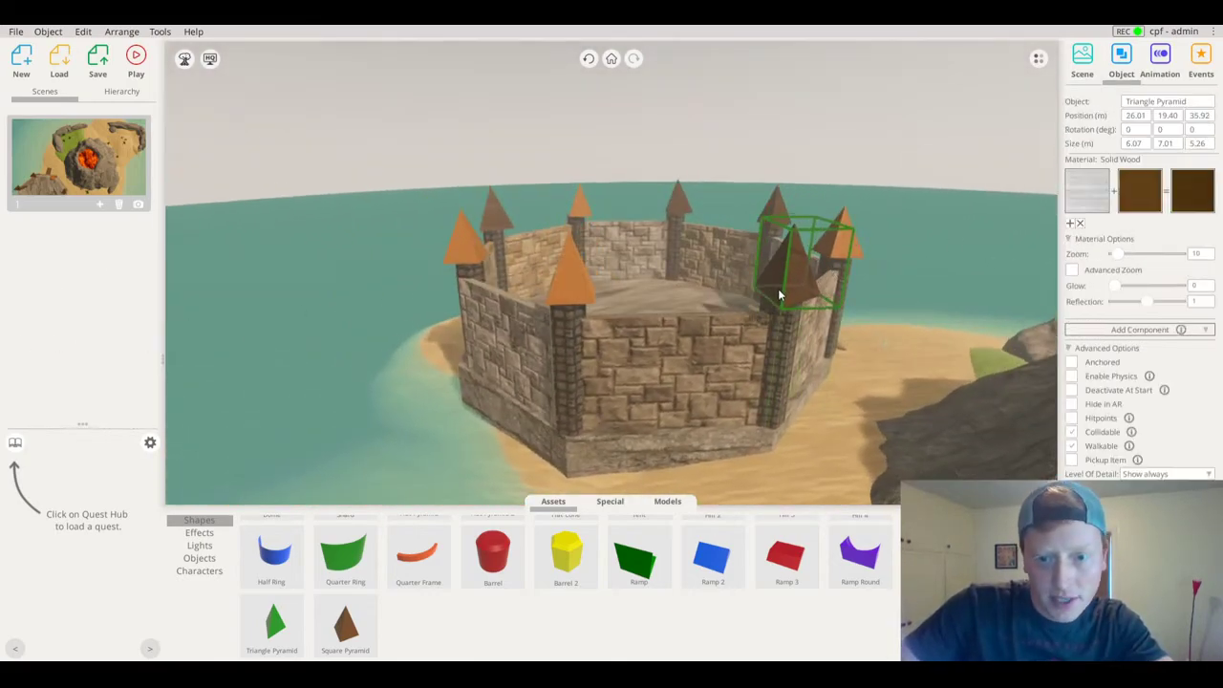
drag(614, 316, 392, 305)
click(394, 305)
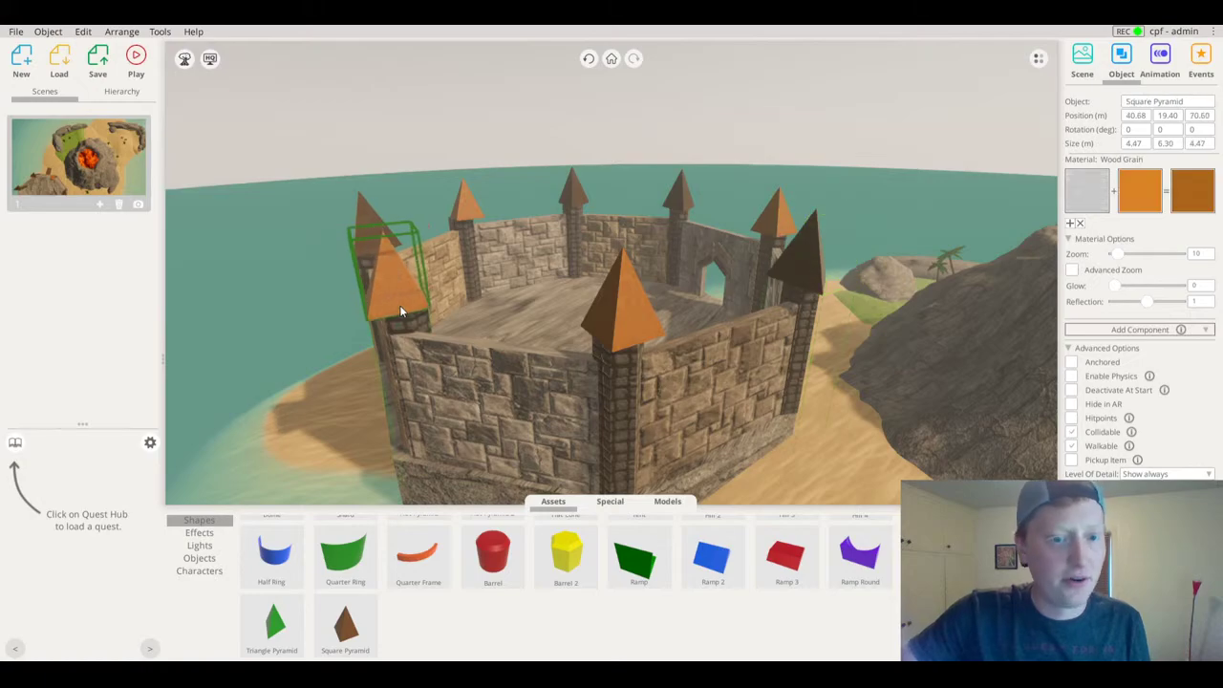
drag(864, 269, 598, 185)
click(653, 231)
scroll(654, 231, down, 5)
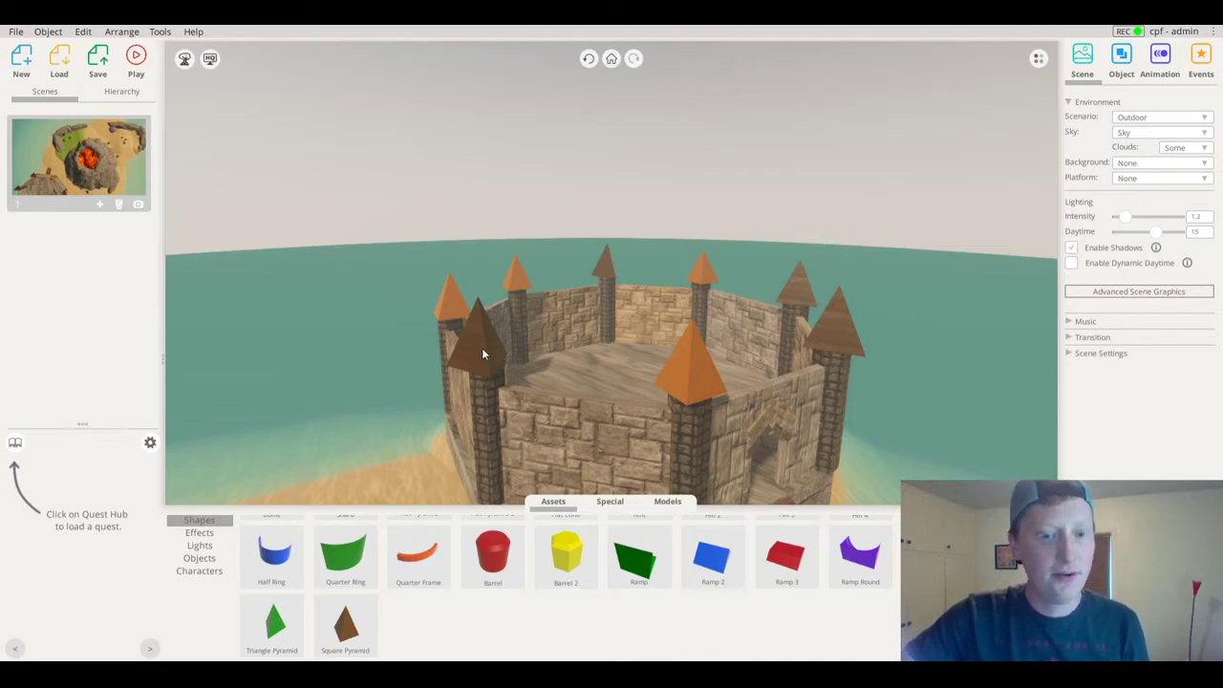
Fine-tune the rear square roof to about 40.37, 19.40, 70.10 m and the rear triangle roof to about 60.39, 19.40, 70.86 m
drag(482, 354, 726, 286)
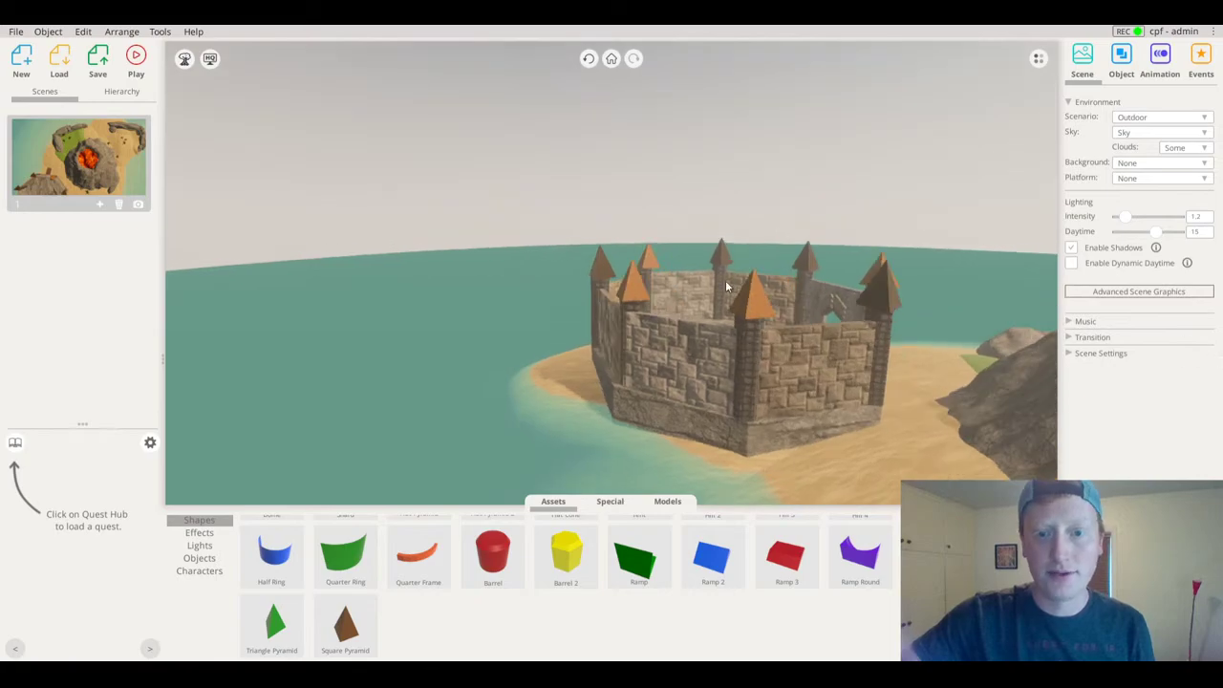
scroll(707, 283, up, 5)
click(663, 329)
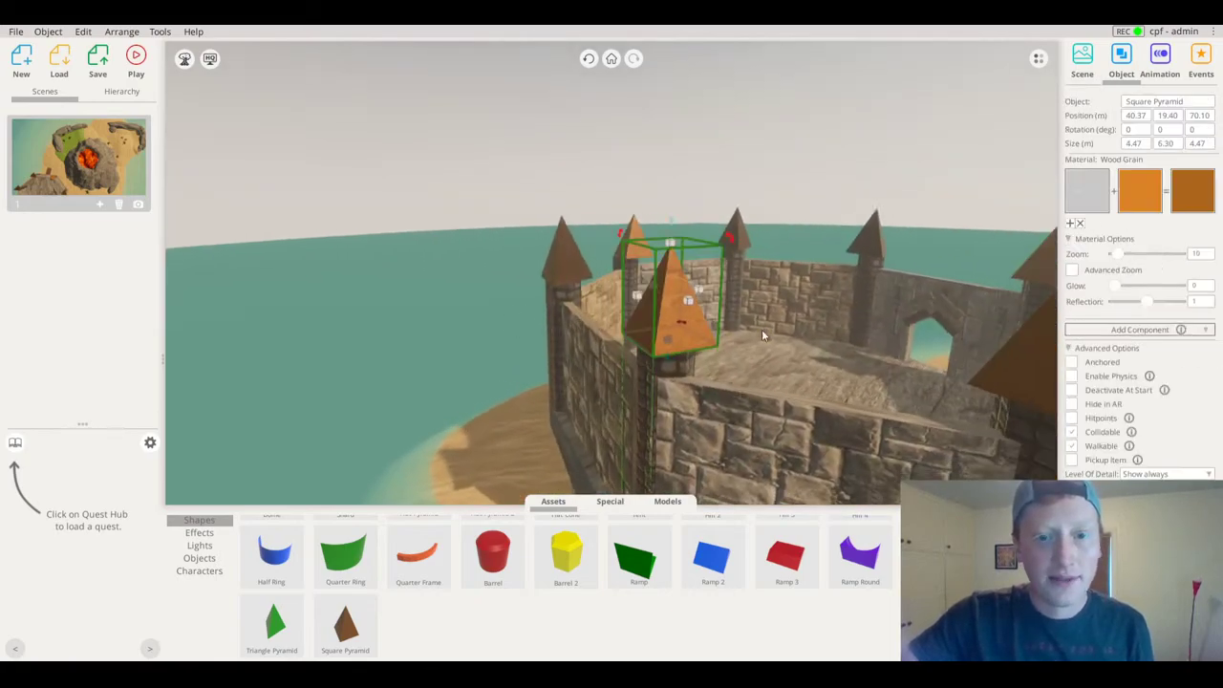
drag(761, 335, 489, 282)
click(490, 284)
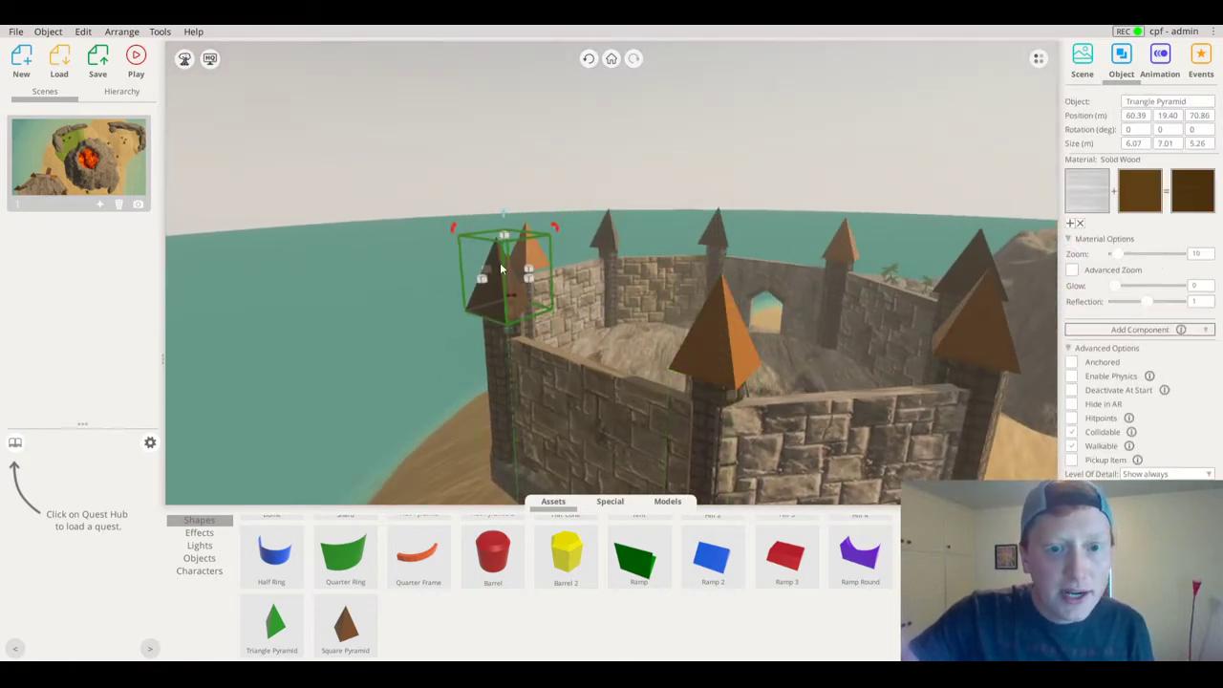
drag(687, 275, 755, 162)
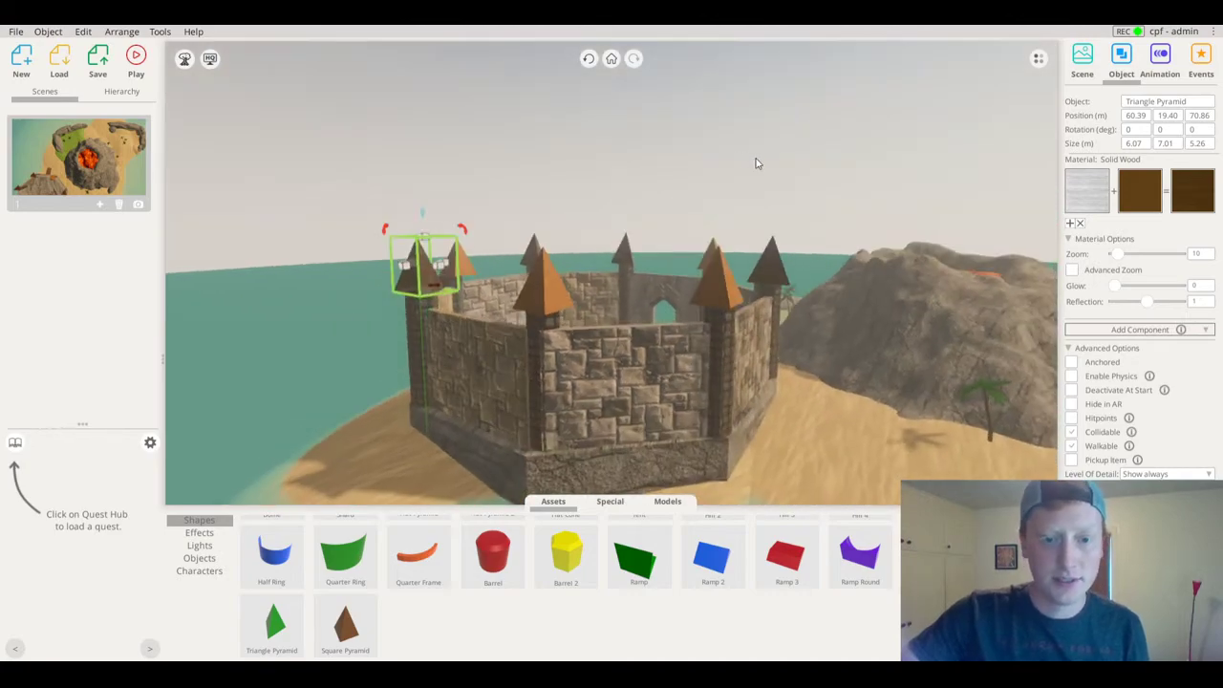
Examine the fort from all sides to check how the pyramid roofs sit on the pillars
click(755, 162)
scroll(579, 327, up, 3)
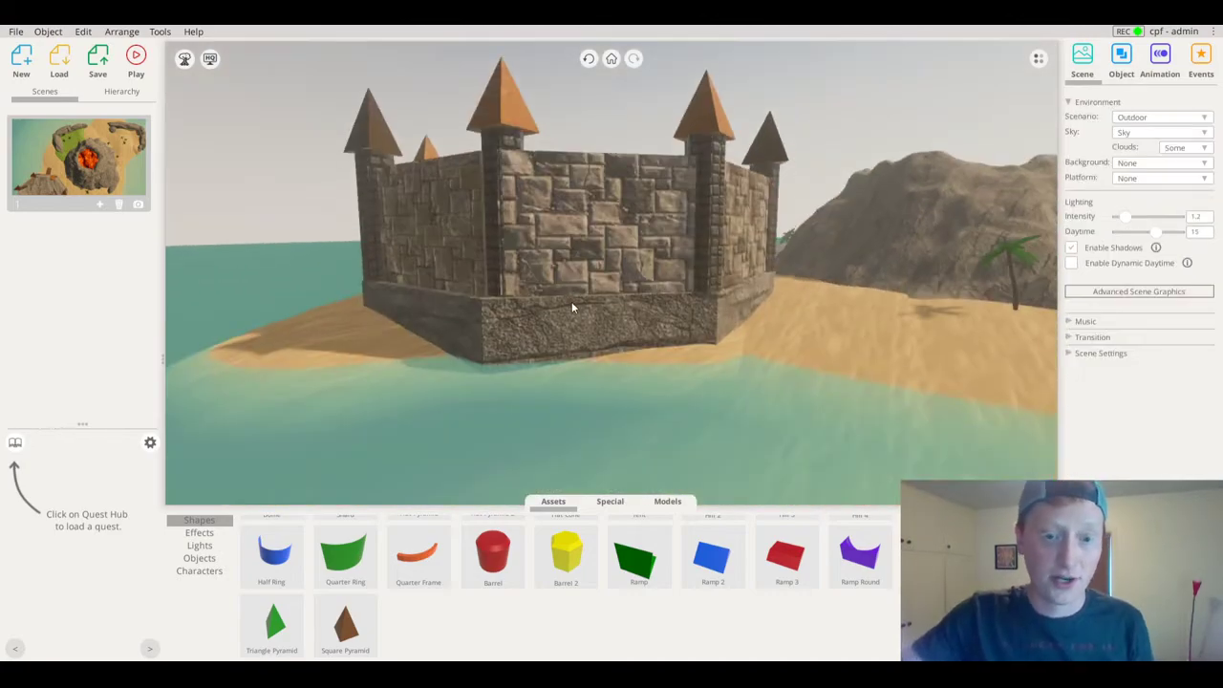
drag(573, 308, 695, 307)
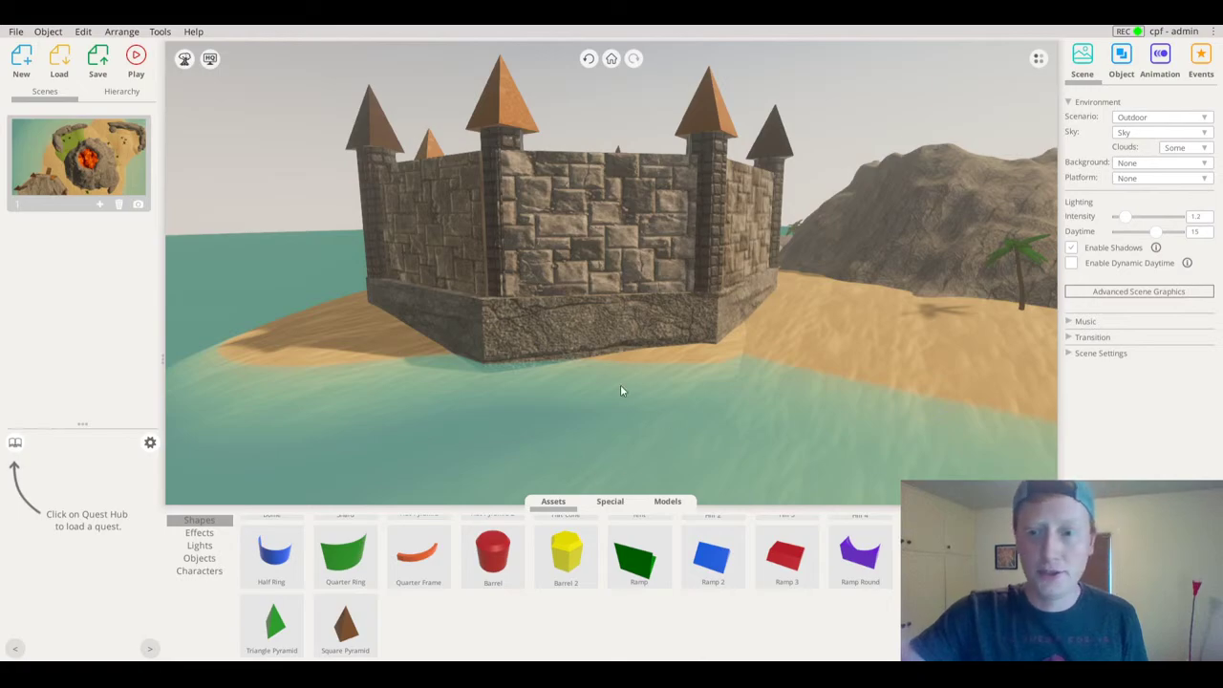
drag(620, 390, 53, 331)
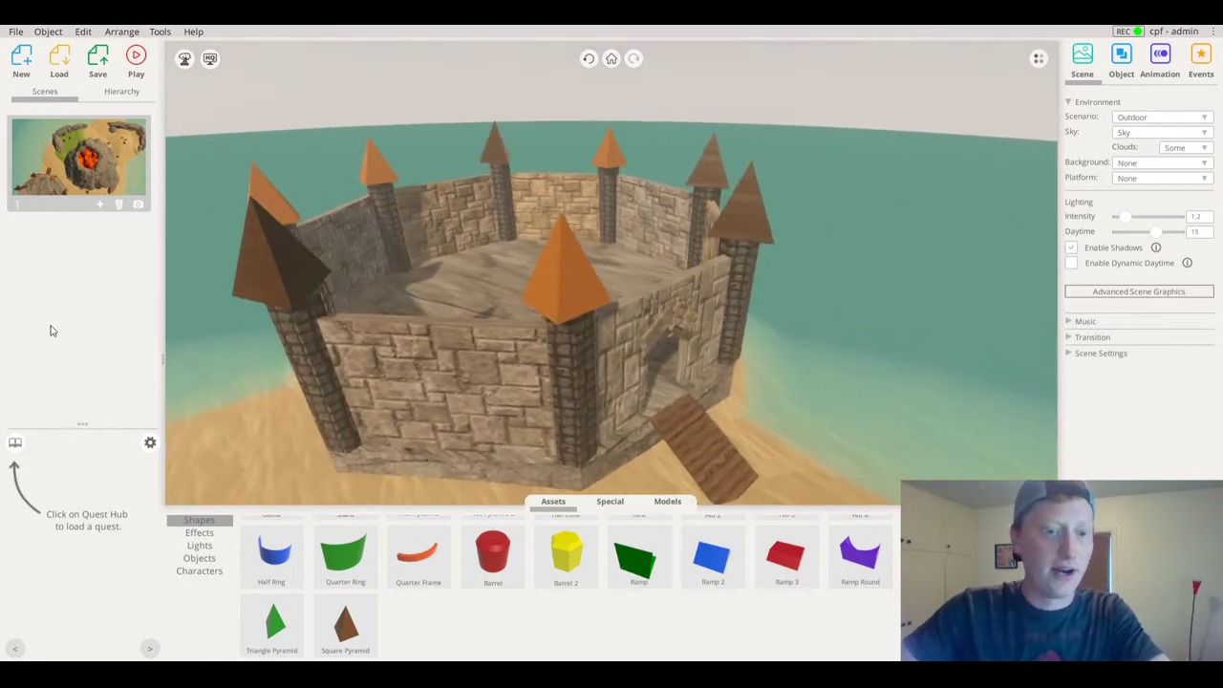
click(289, 291)
drag(319, 288, 654, 228)
click(657, 161)
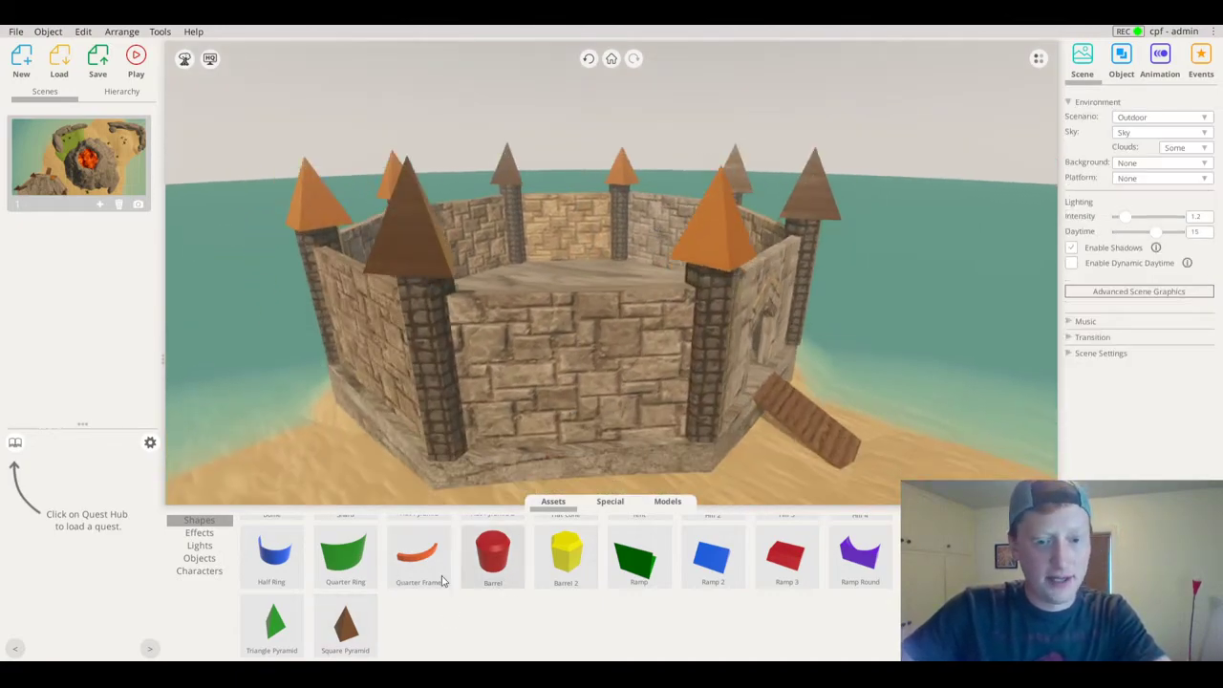
Add a pentagon inside the fort at about 62.34, 4.94, 47.43 m and enlarge it to about 9.07 by 32.96 by 8.62 m
scroll(442, 580, up, 3)
drag(535, 340, 593, 402)
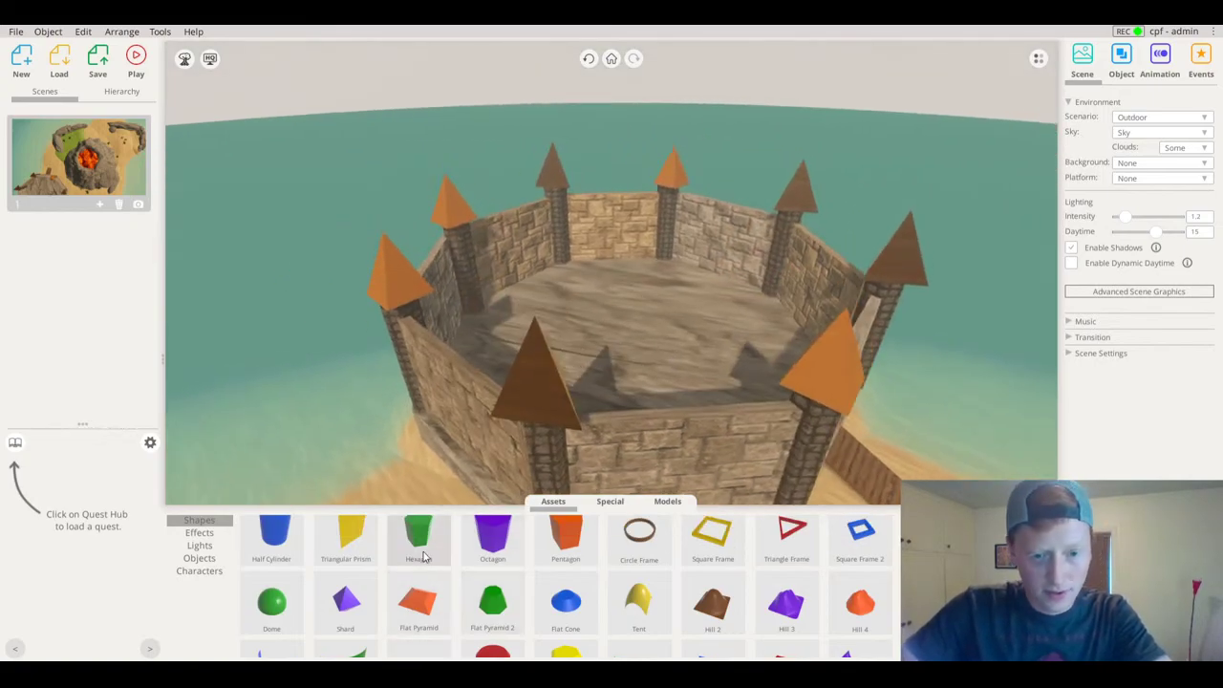
drag(560, 558, 642, 374)
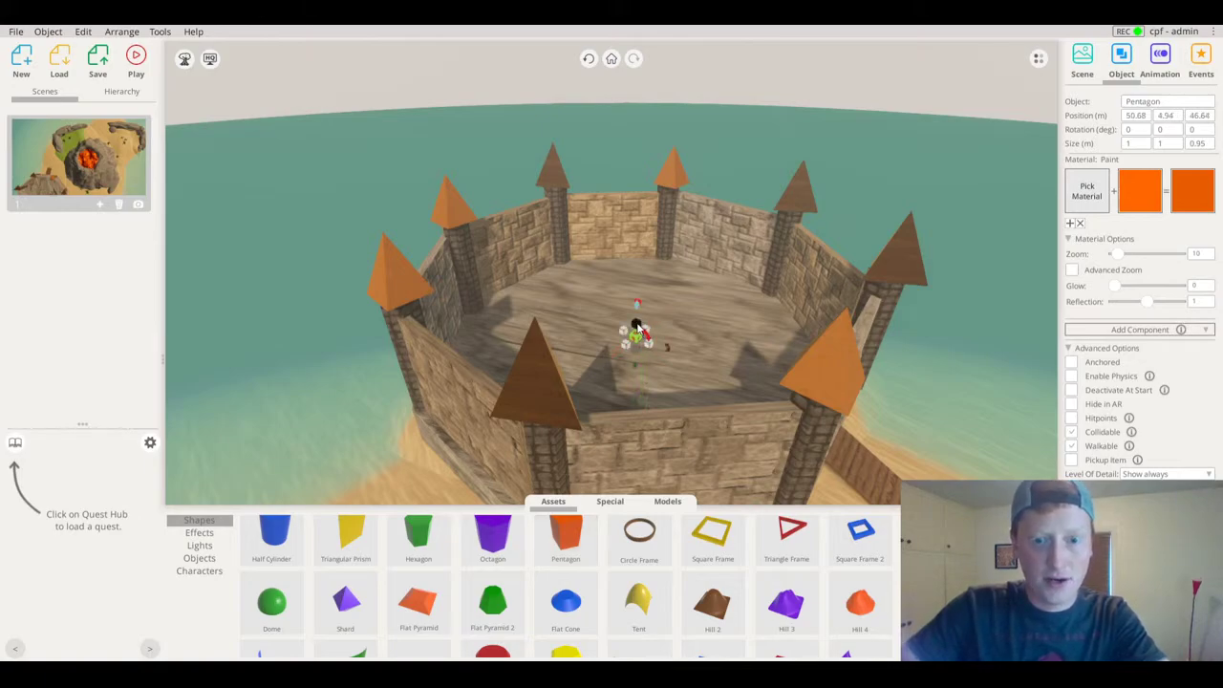
drag(638, 297, 682, 163)
drag(691, 109, 705, 67)
right_drag(210, 218, 972, 125)
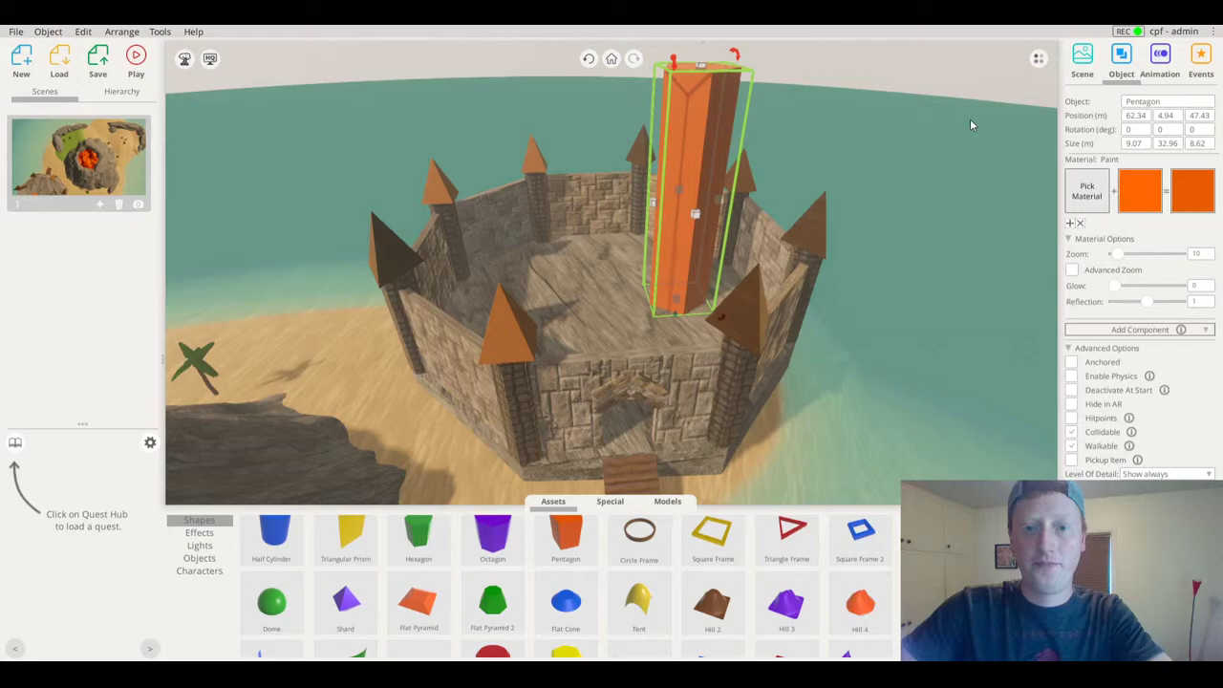
Apply the Rock Tiles material to the pentagon tower and raise its texture zoom to 64
click(1088, 190)
scroll(998, 248, up, 2)
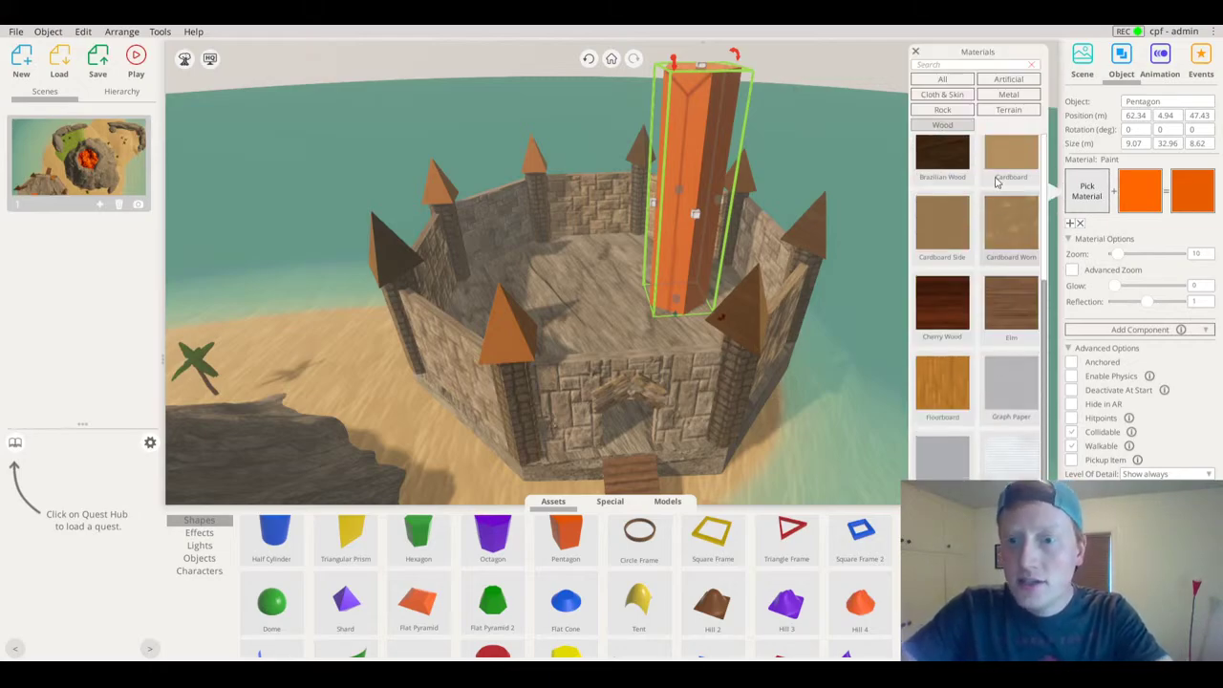
click(941, 111)
scroll(972, 420, down, 3)
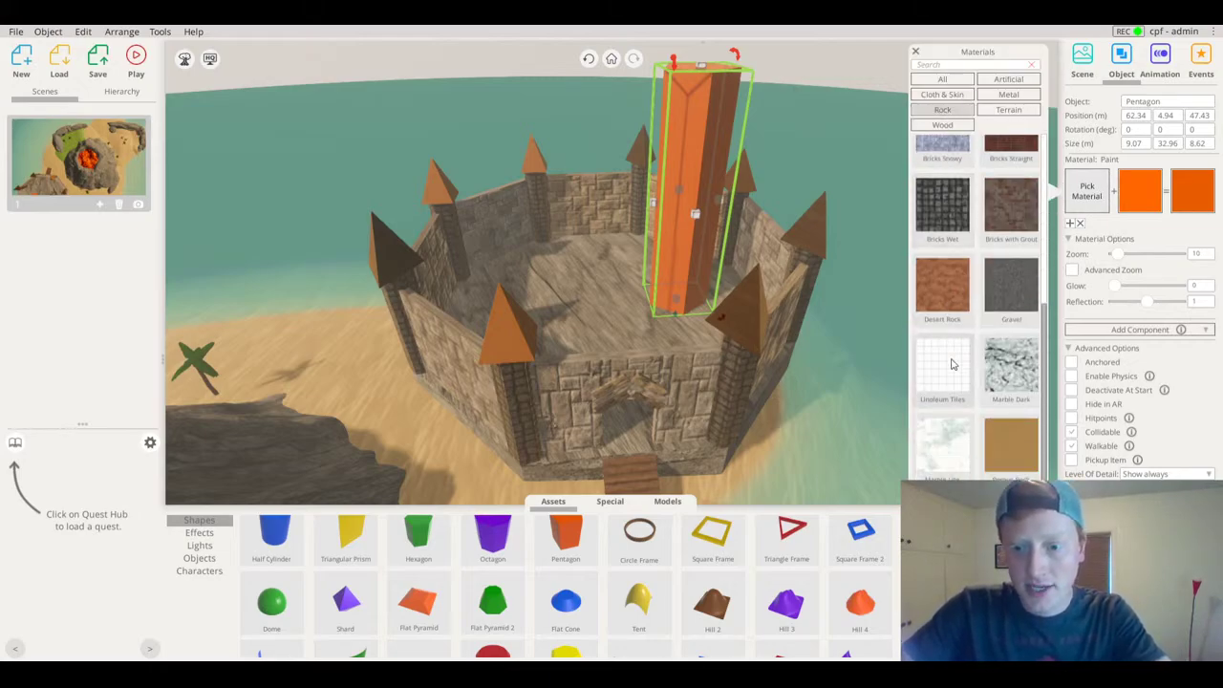
scroll(968, 463, up, 1)
click(1010, 462)
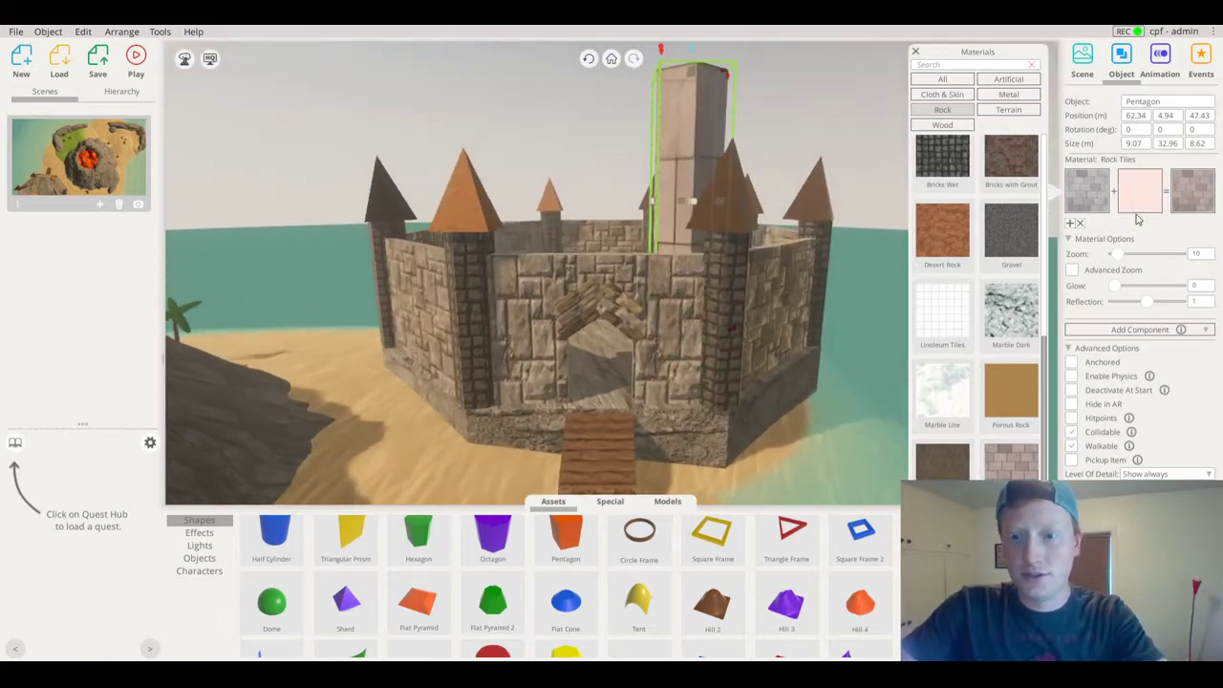
drag(1122, 257, 1133, 259)
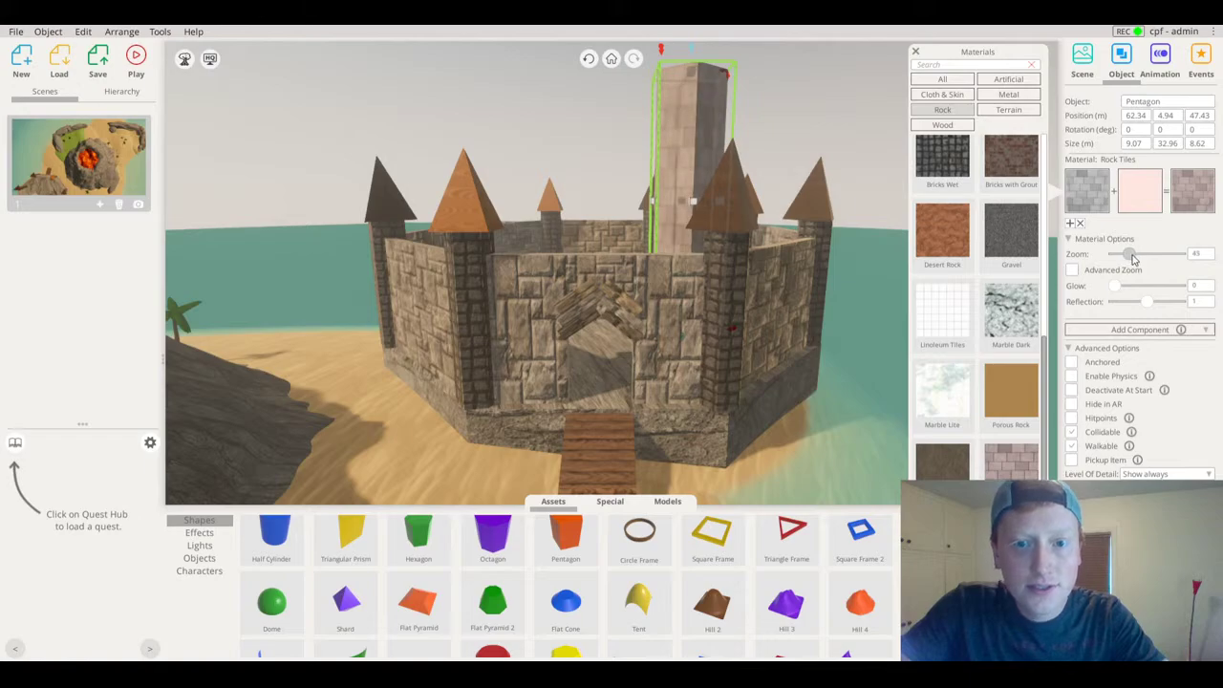
Move the pentagon tower to about 60.20, 4.94, 47.59 m and reduce it to about 7.51 by 31.61 by 7.14 m
drag(762, 235, 684, 208)
drag(684, 208, 671, 205)
mouse_move(673, 65)
mouse_down()
mouse_move(672, 50)
mouse_move(671, 115)
mouse_move(678, 76)
mouse_up()
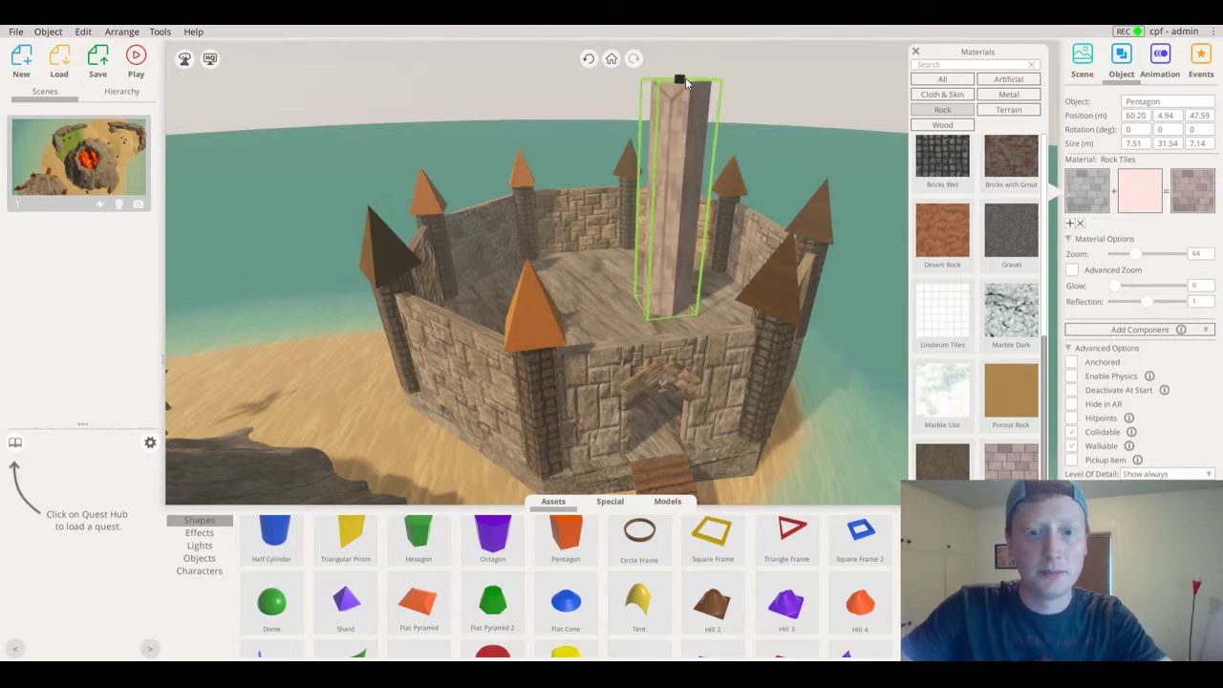
drag(543, 254, 558, 260)
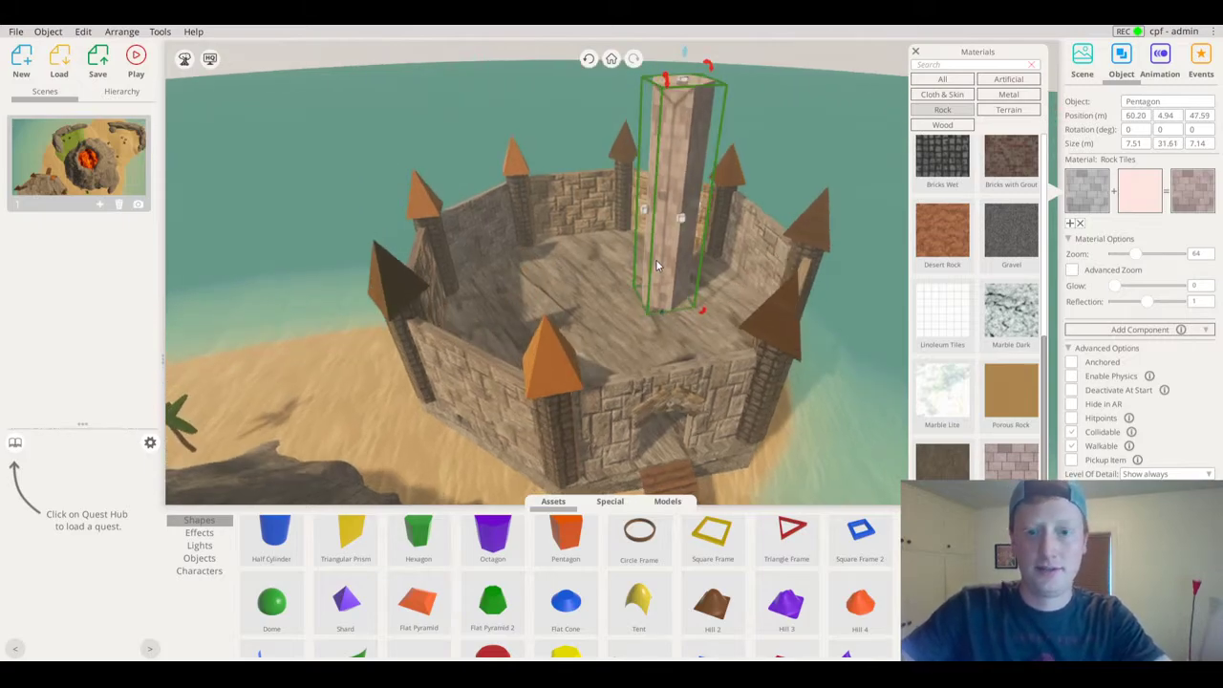
Duplicate the pentagon tower, place the copy at about 40.12, 4.94, 52.08 m and tint it grey-brown, RGB 191, 177, 174
key(ctrl+c)
key(ctrl+v)
click(546, 298)
click(1140, 201)
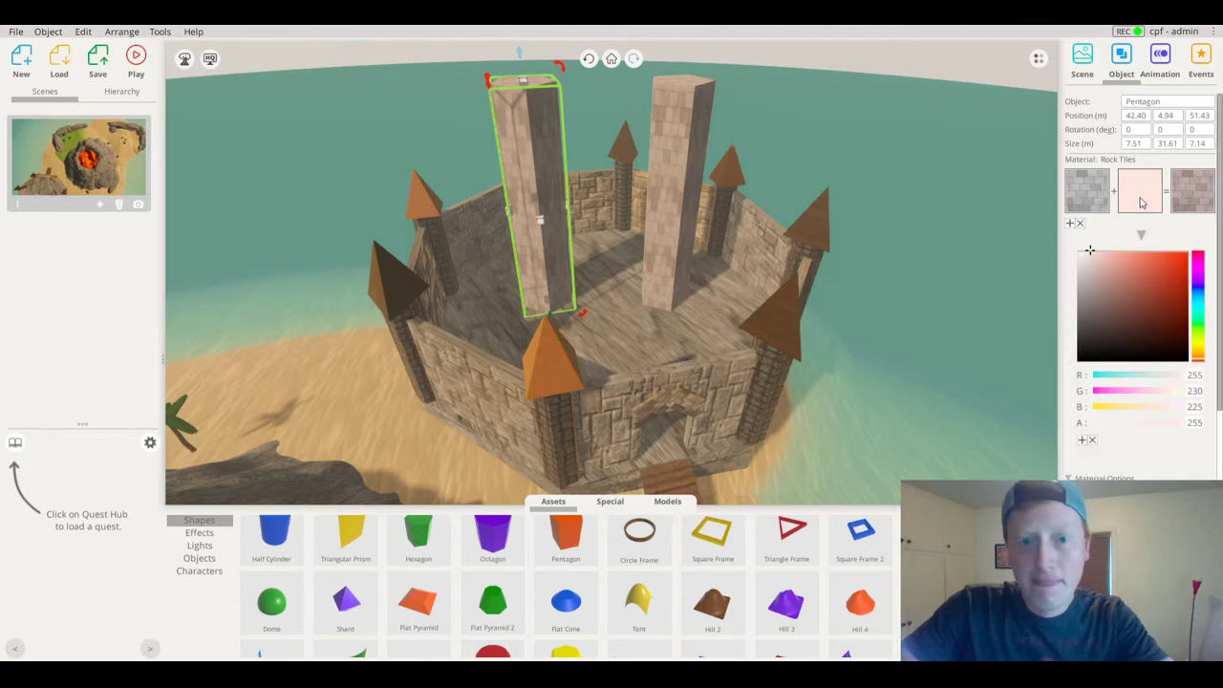
click(1090, 277)
right_drag(681, 341, 541, 159)
drag(566, 298, 528, 264)
Raise the duplicated pentagon tower's height to about 46.14 m
scroll(382, 604, up, 2)
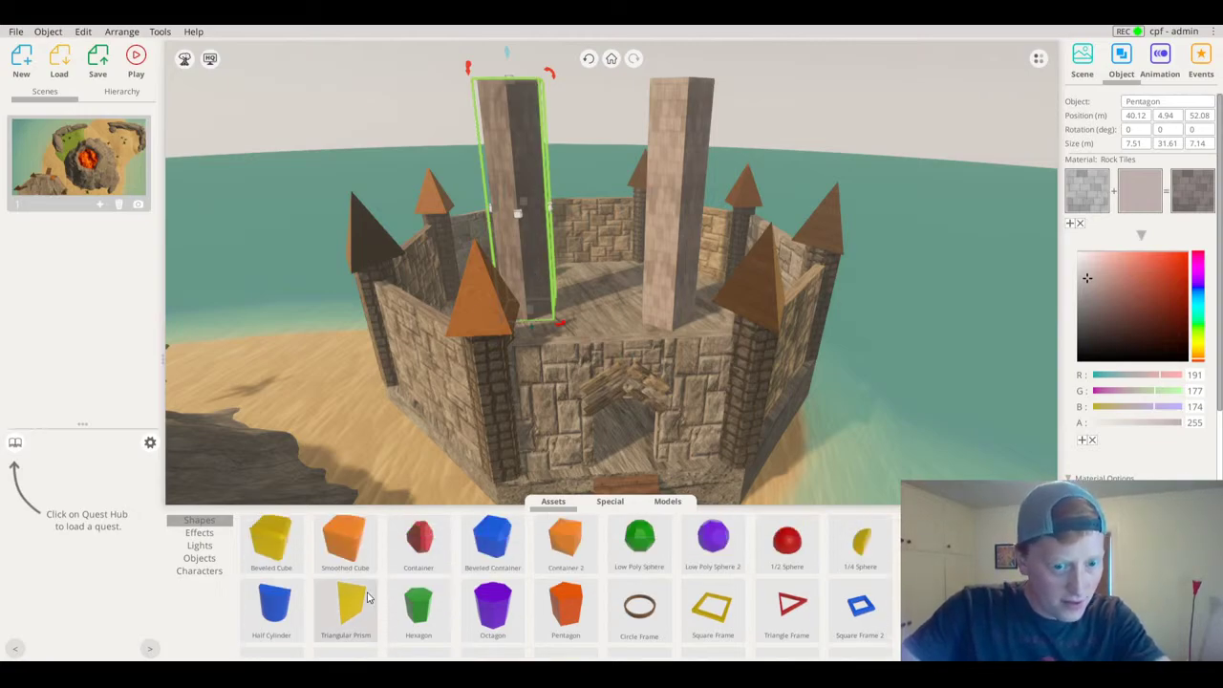
scroll(368, 597, down, 5)
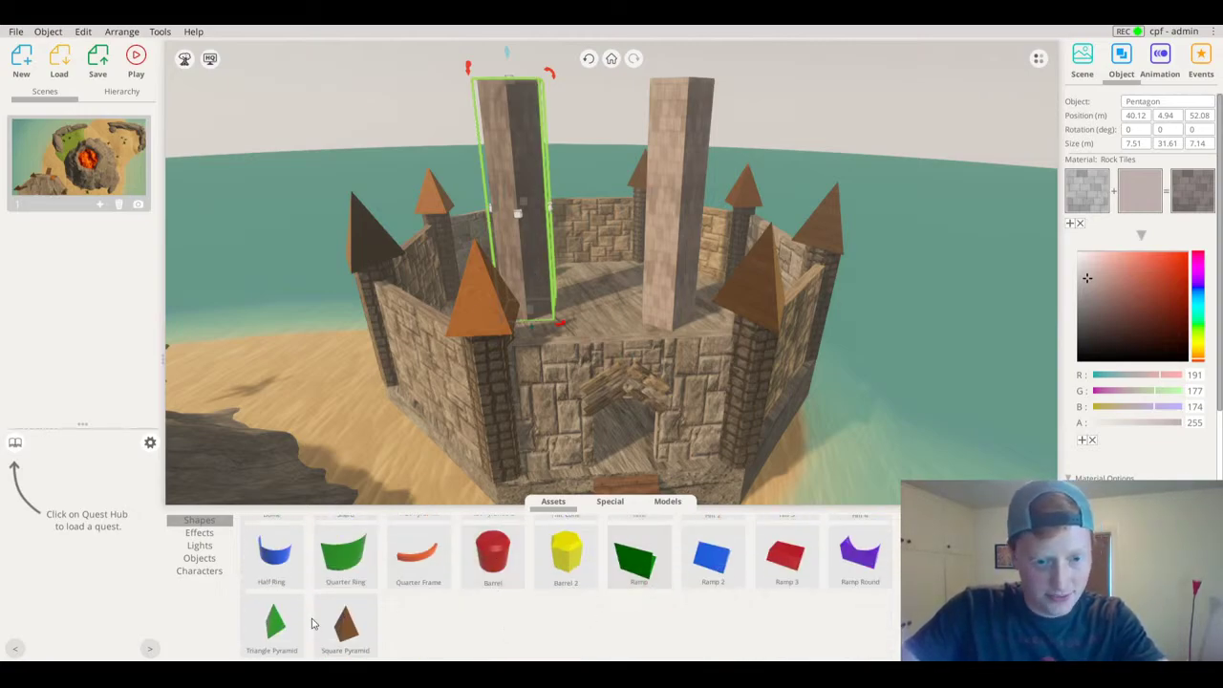
scroll(330, 623, up, 2)
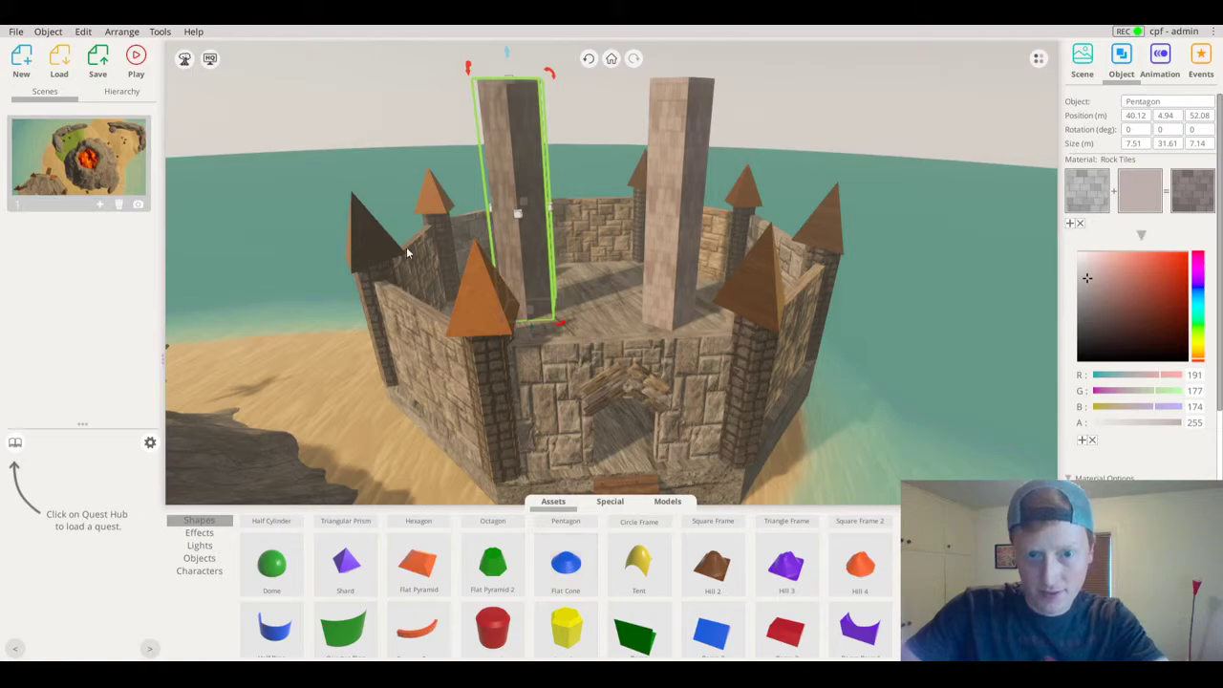
scroll(406, 254, down, 5)
drag(506, 216, 497, 124)
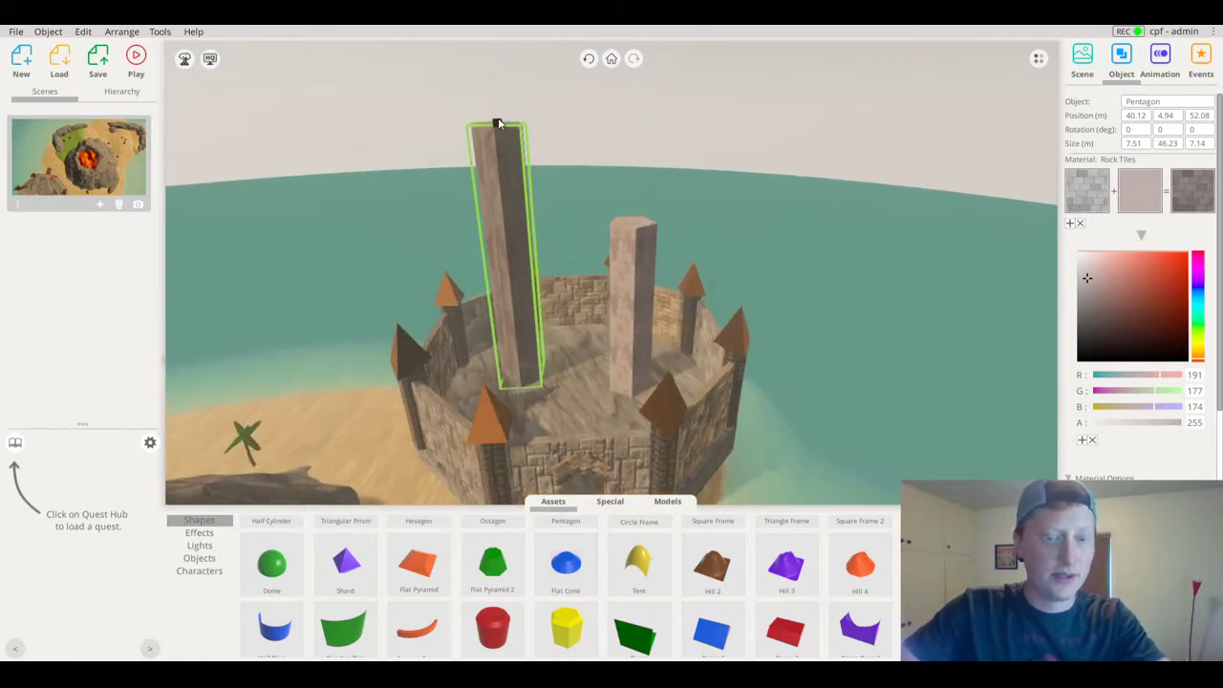
Add a hexagon tower behind the pentagons at about 51.08, 4.94, 62.01 m and size it about 7.38 by 69.22 by 8.52 m
scroll(490, 611, down, 1)
scroll(494, 587, up, 1)
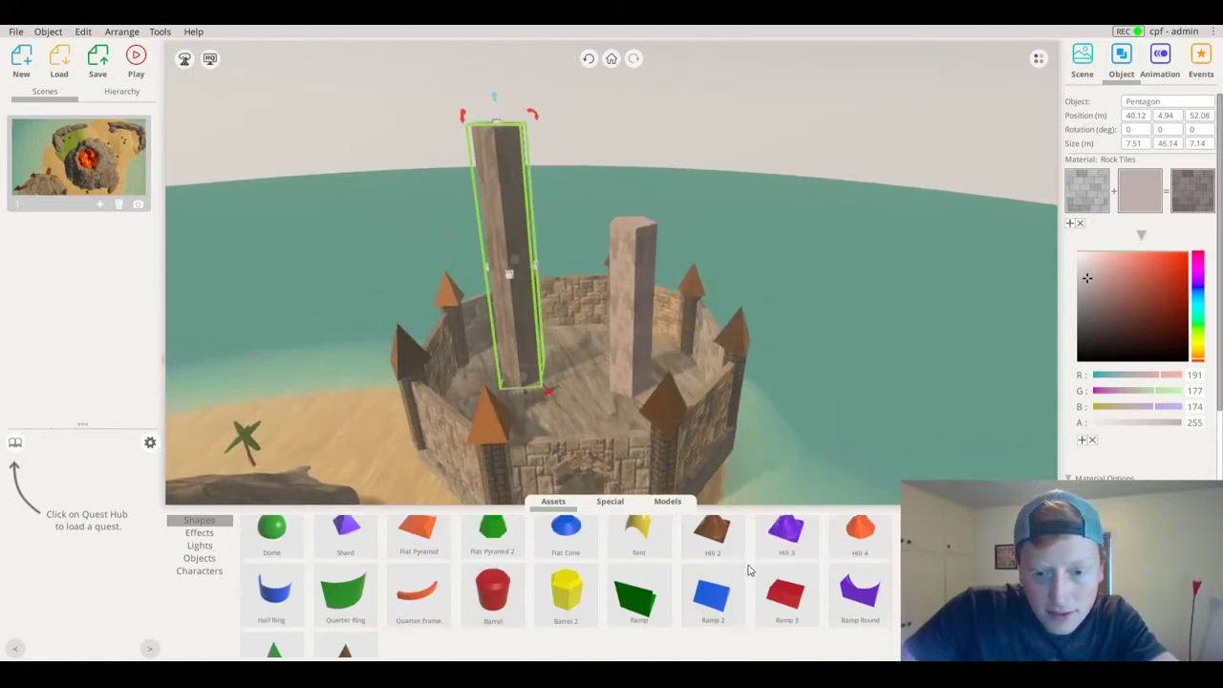
scroll(449, 584, up, 1)
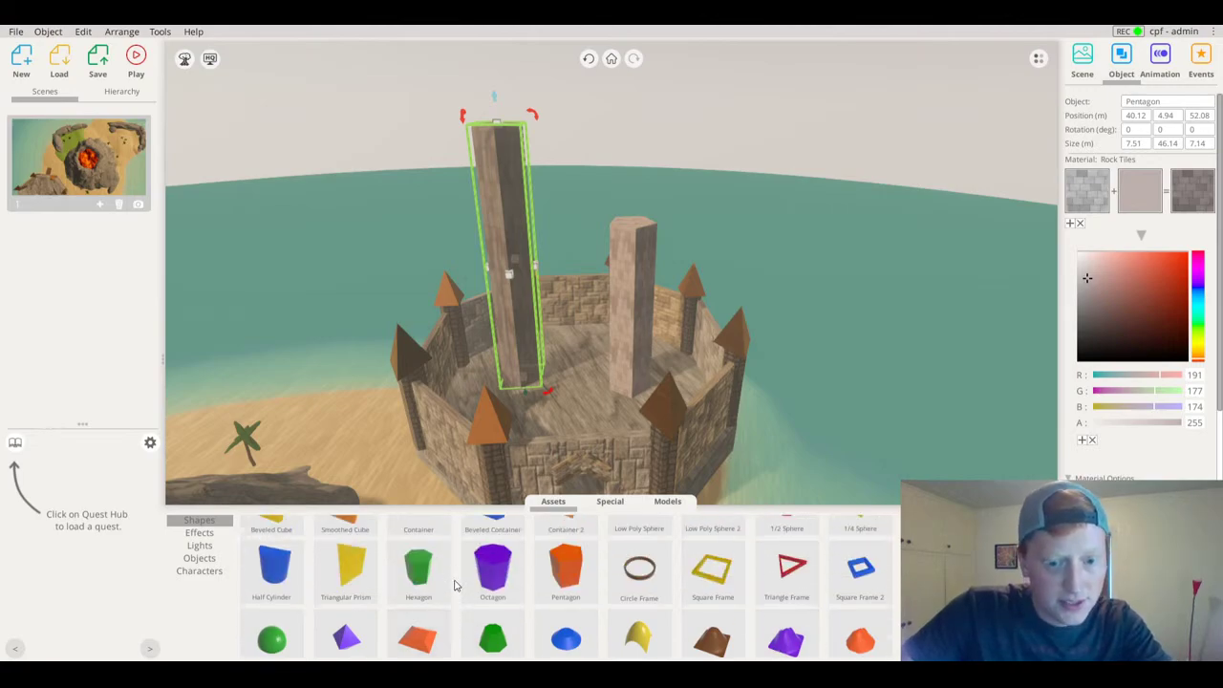
drag(420, 573, 572, 142)
middle_drag(570, 88, 565, 158)
drag(567, 156, 588, 54)
scroll(563, 155, down, 5)
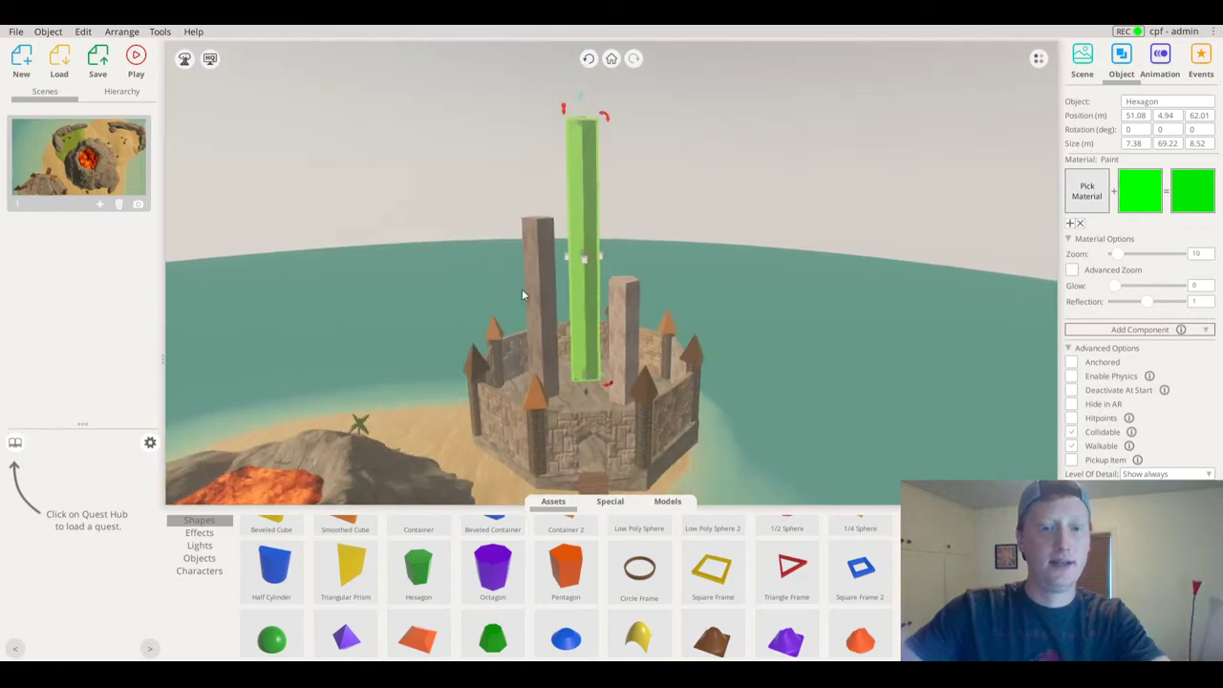
middle_drag(525, 292, 649, 379)
scroll(650, 379, up, 5)
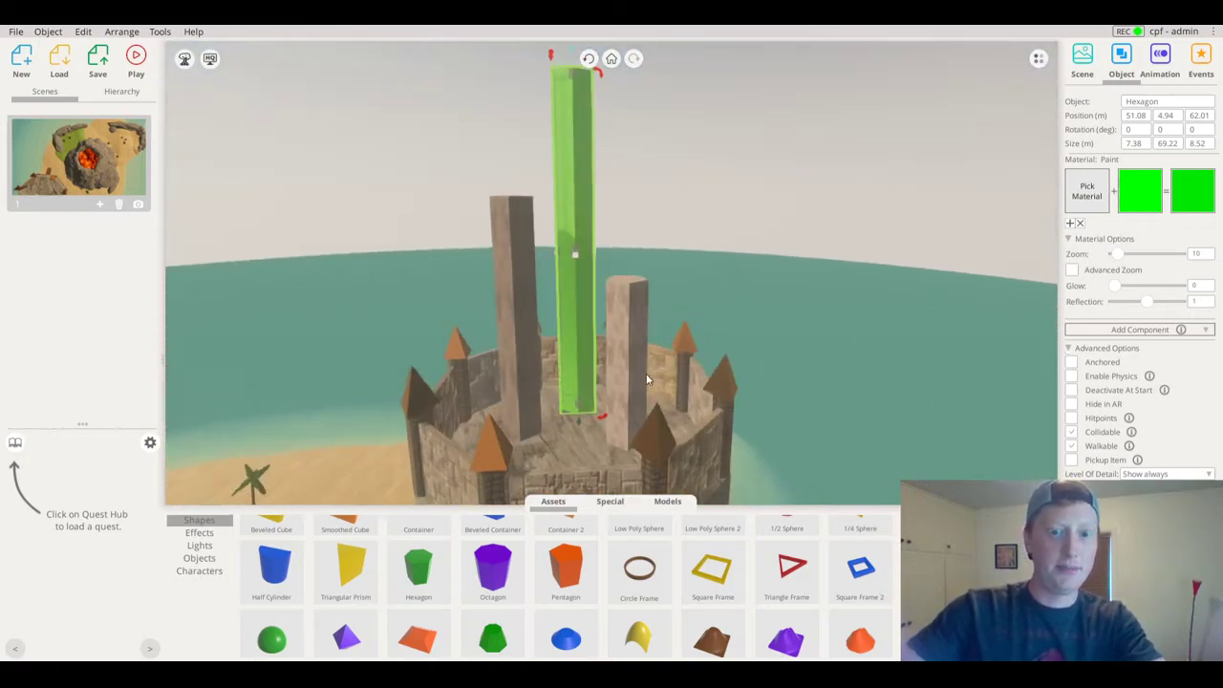
Apply the SBond Bricks material to the hexagon tower and use advanced zoom with X at 51 and Y at 10
click(1096, 202)
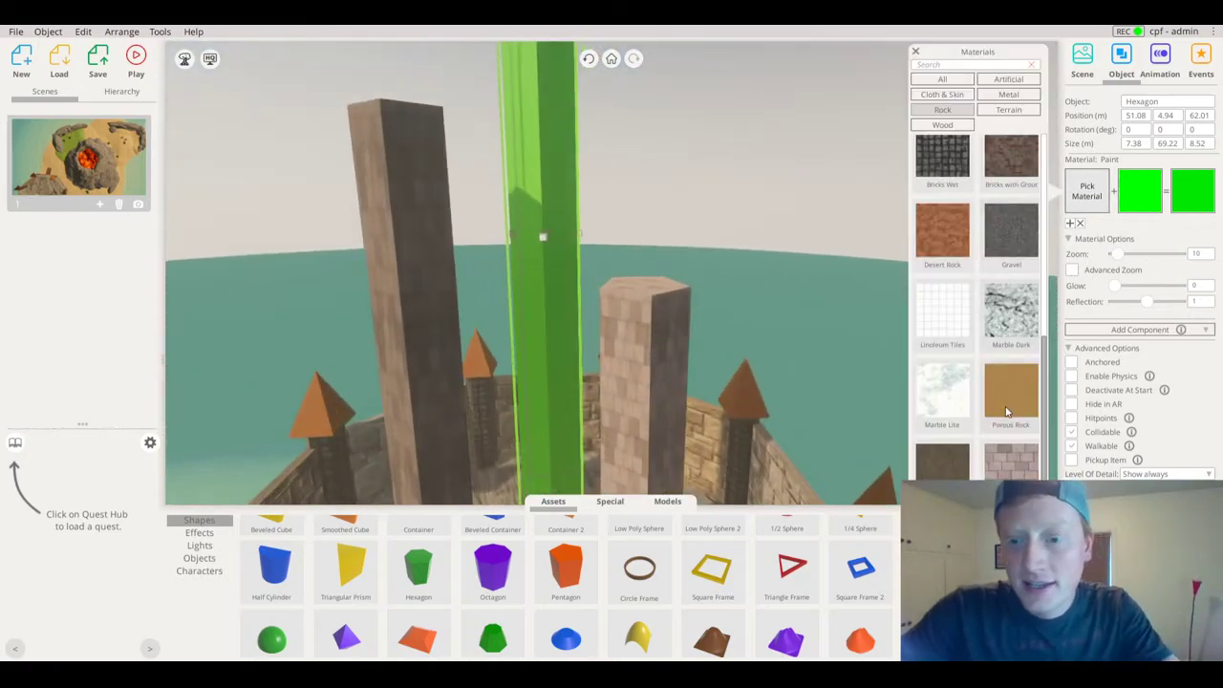
scroll(1013, 409, up, 2)
scroll(1013, 315, down, 2)
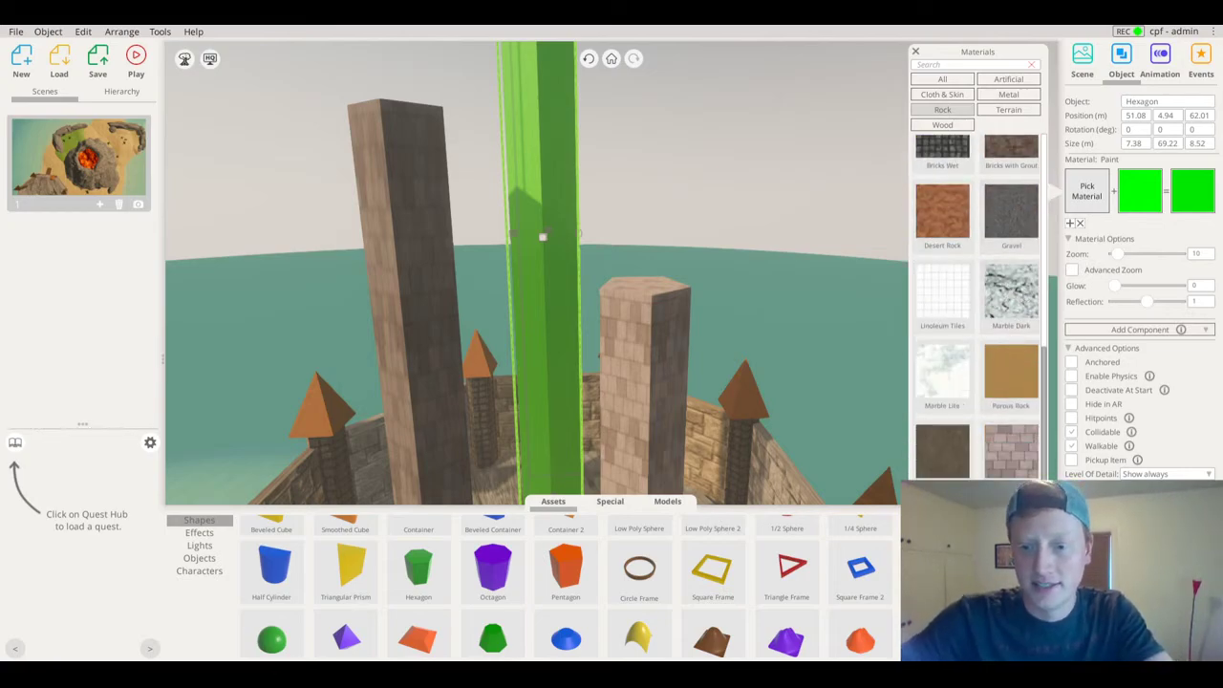
click(1008, 528)
right_drag(688, 331, 651, 359)
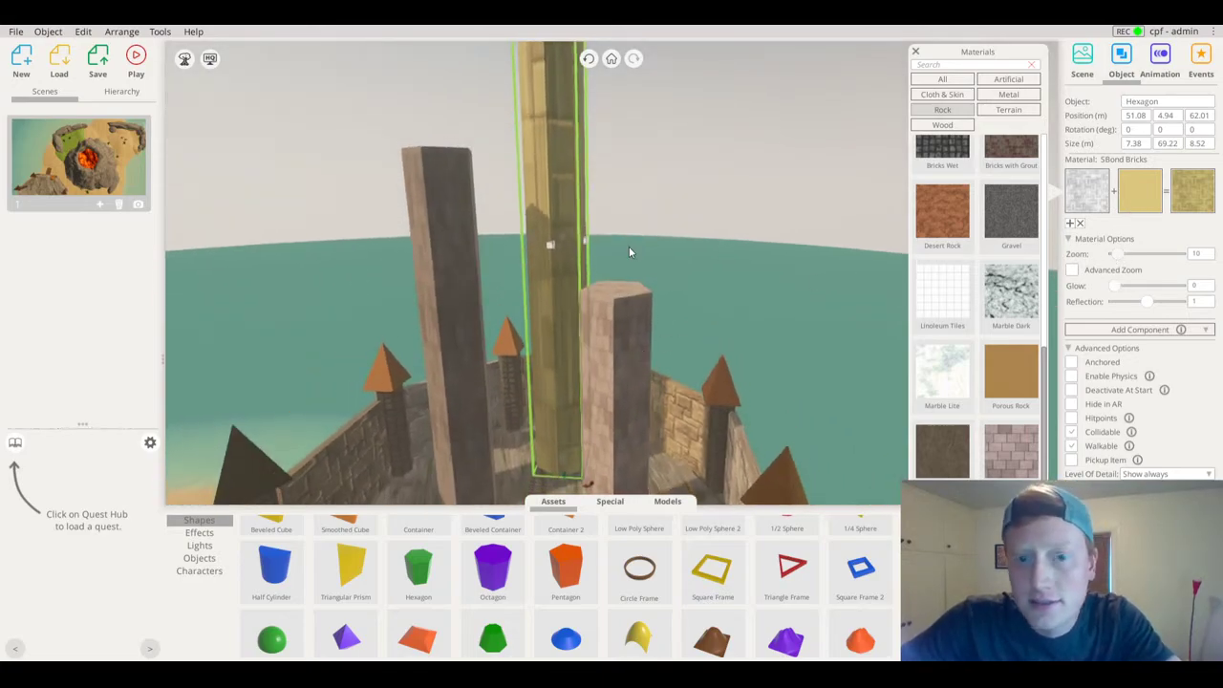
scroll(630, 249, up, 5)
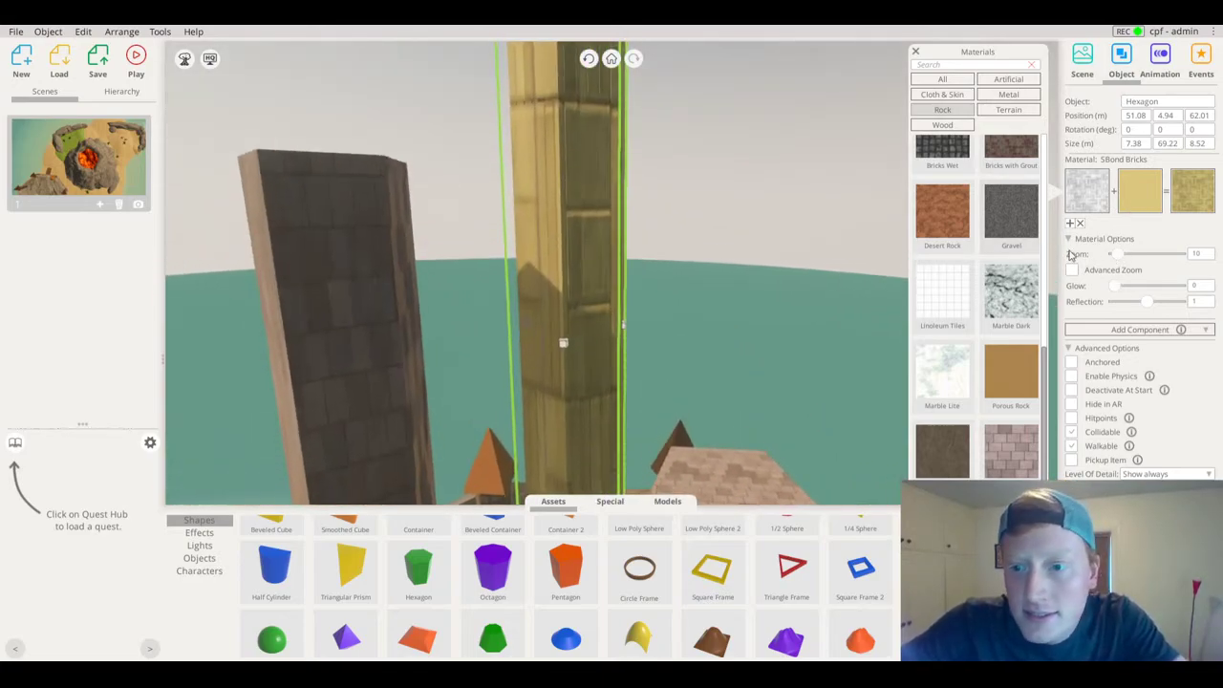
drag(1122, 260, 1134, 259)
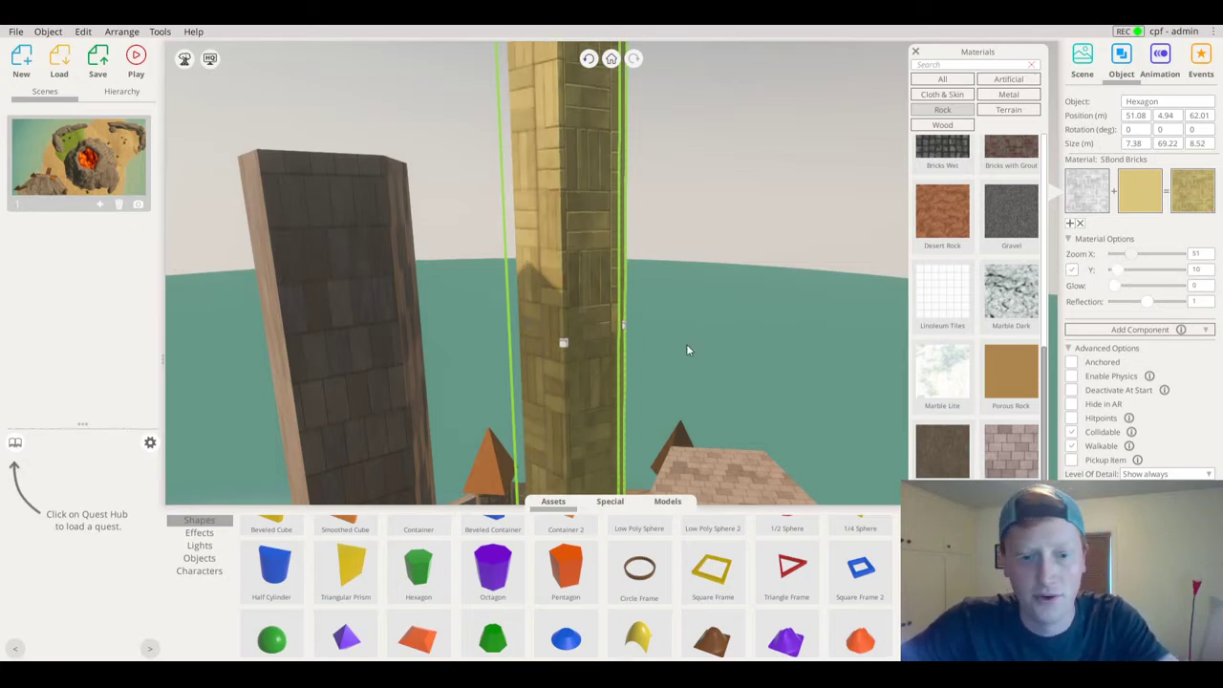
right_drag(686, 349, 770, 171)
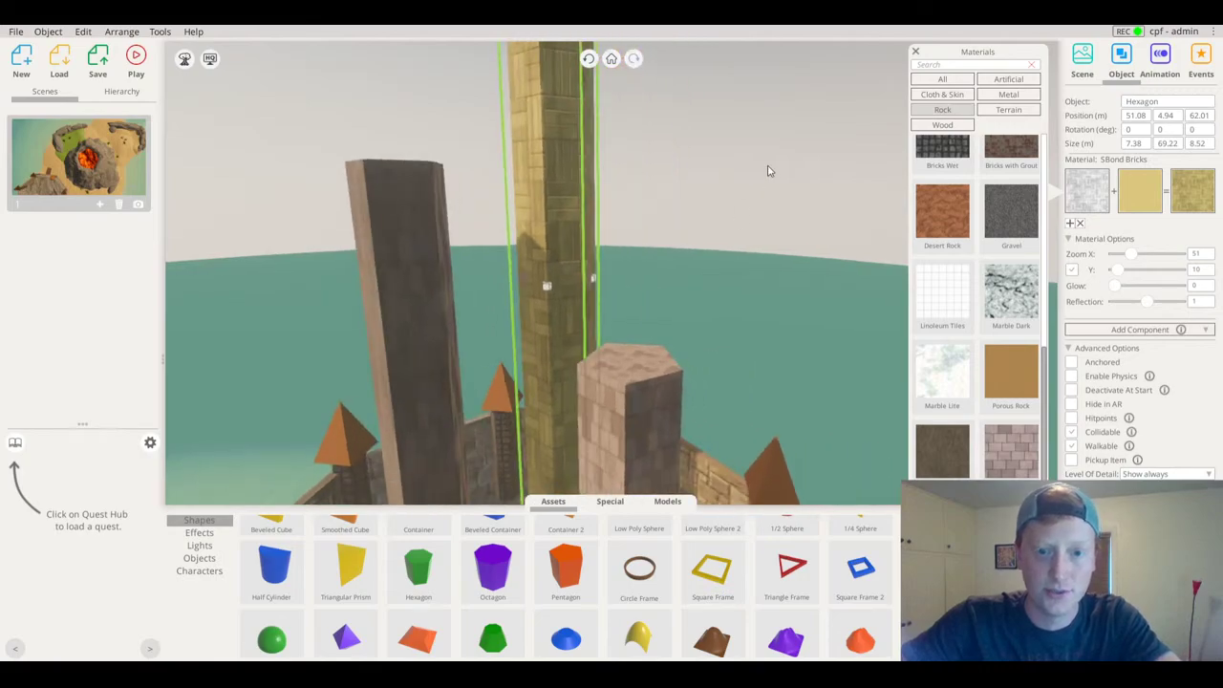
Tint the shorter pentagon tower brick red, RGB 208, 124, 107
click(613, 401)
click(1139, 192)
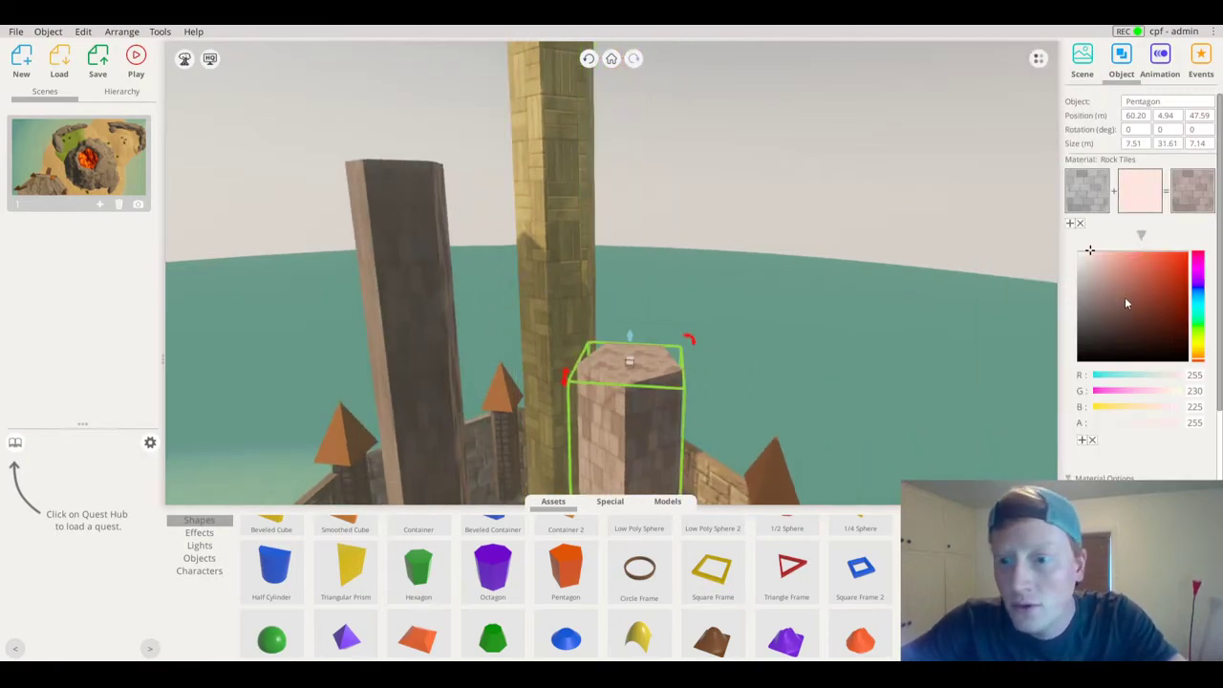
drag(1111, 266, 1131, 272)
right_drag(871, 256, 828, 254)
scroll(656, 328, up, 3)
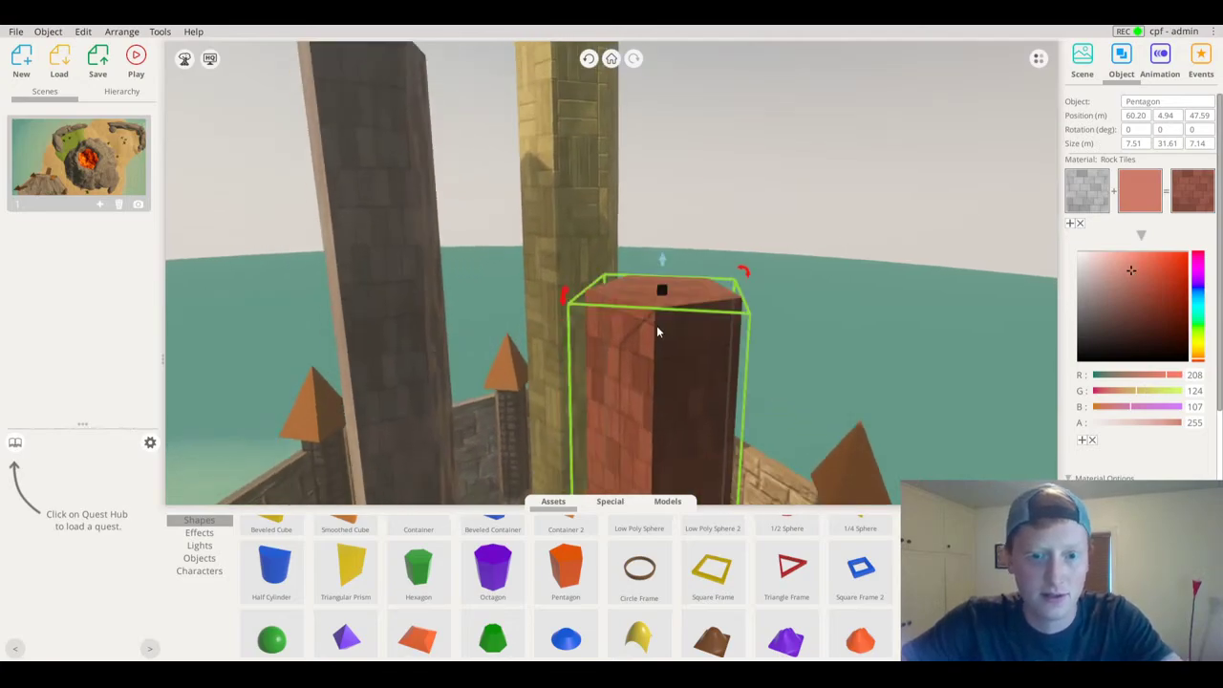
right_drag(656, 328, 767, 197)
click(767, 197)
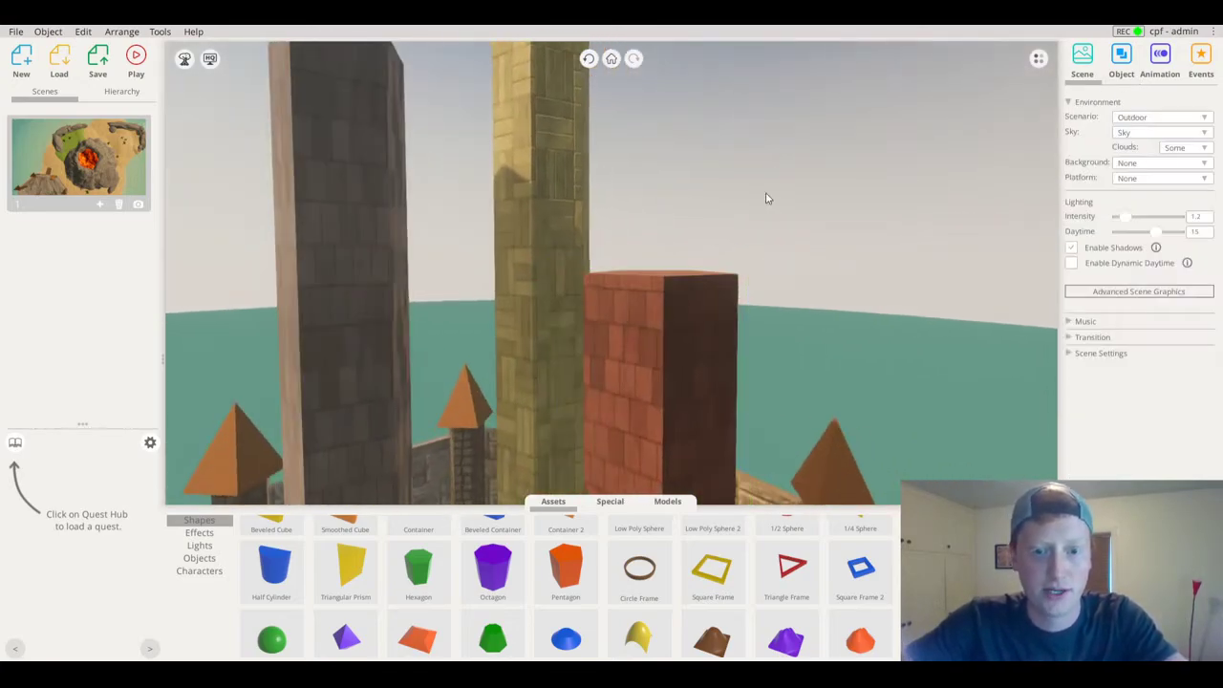
scroll(750, 237, down, 3)
right_drag(750, 238, 798, 335)
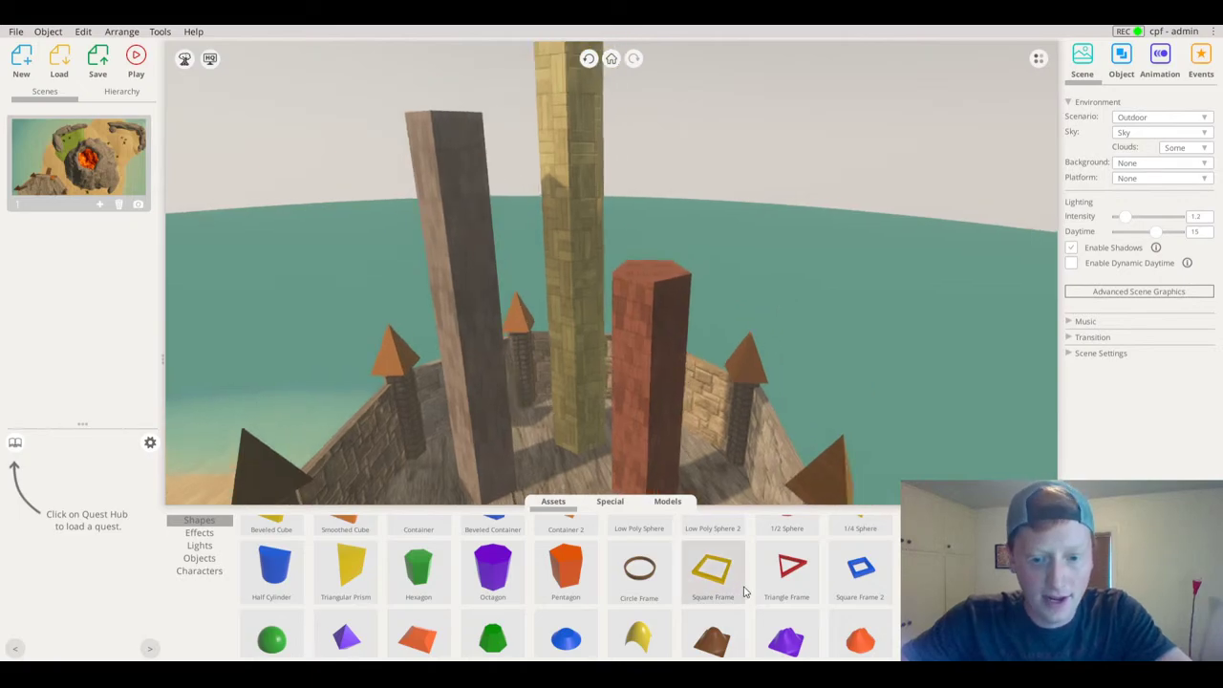
Add a square pyramid on top of the red tower at about 60.46, 36.55, 47.90 m, sized about 8.57 by 13.53 by 8.57 m
scroll(855, 597, down, 2)
scroll(394, 595, down, 2)
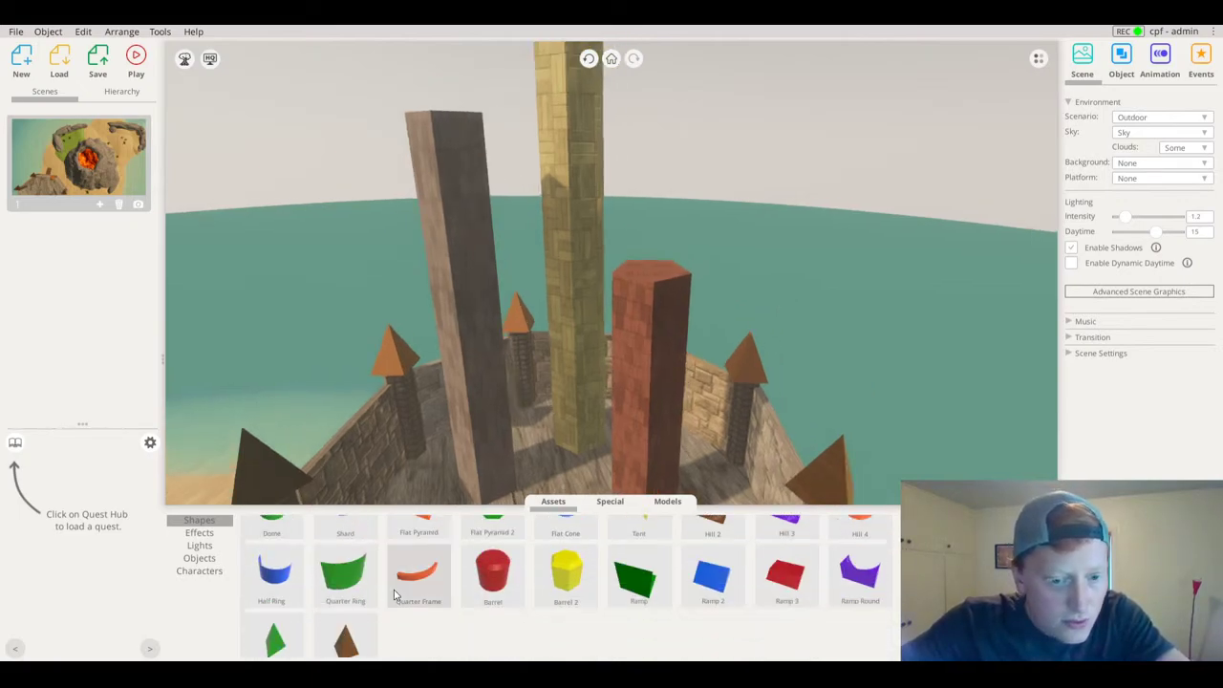
scroll(356, 611, down, 1)
drag(354, 616, 609, 420)
drag(670, 330, 673, 151)
drag(673, 170, 675, 191)
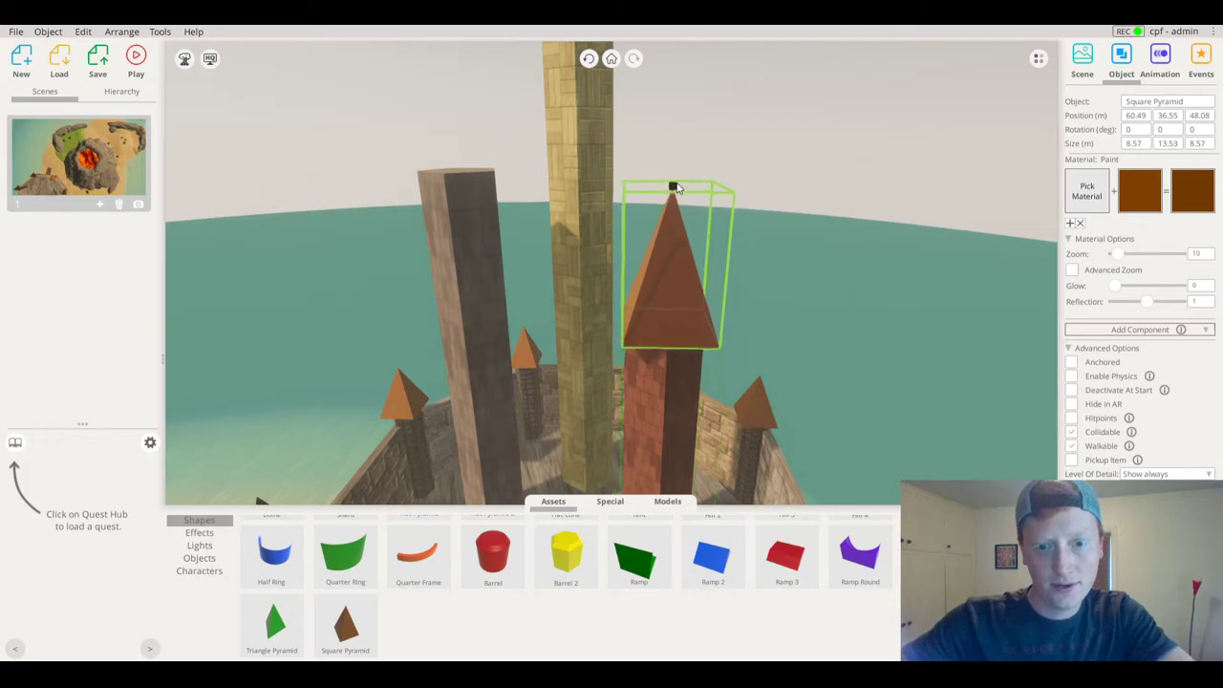
Apply the Straw Roof wood material to the square pyramid on the red tower
click(1087, 190)
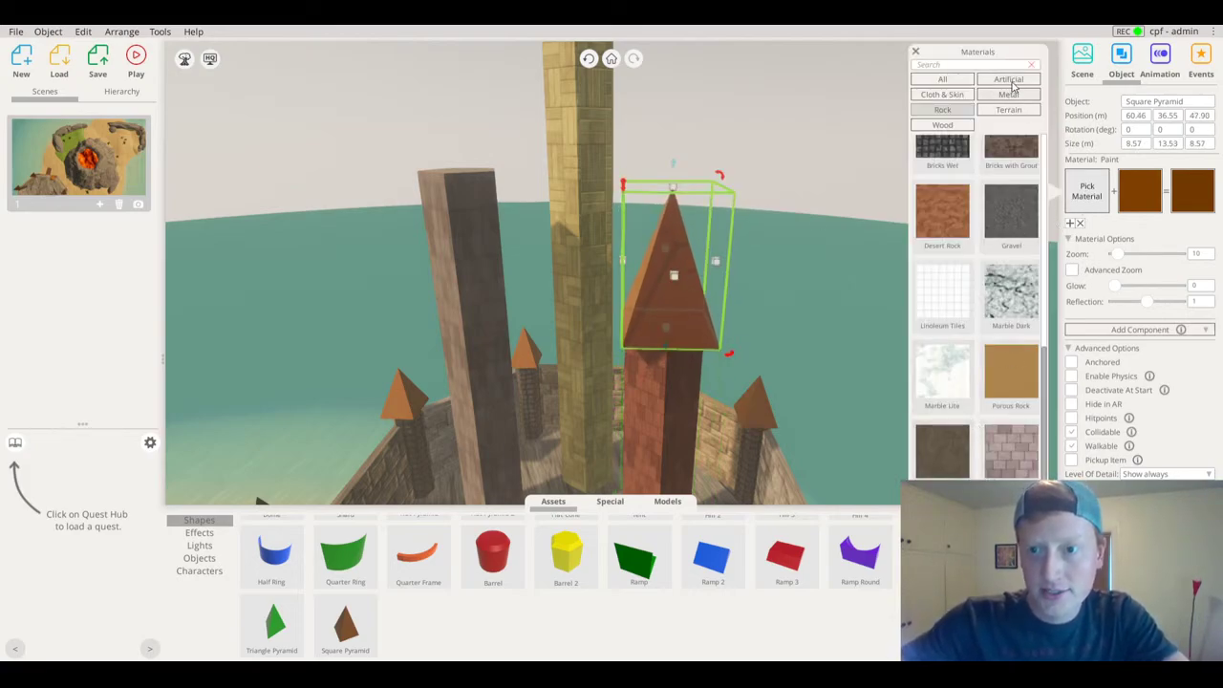
click(971, 125)
scroll(980, 428, down, 5)
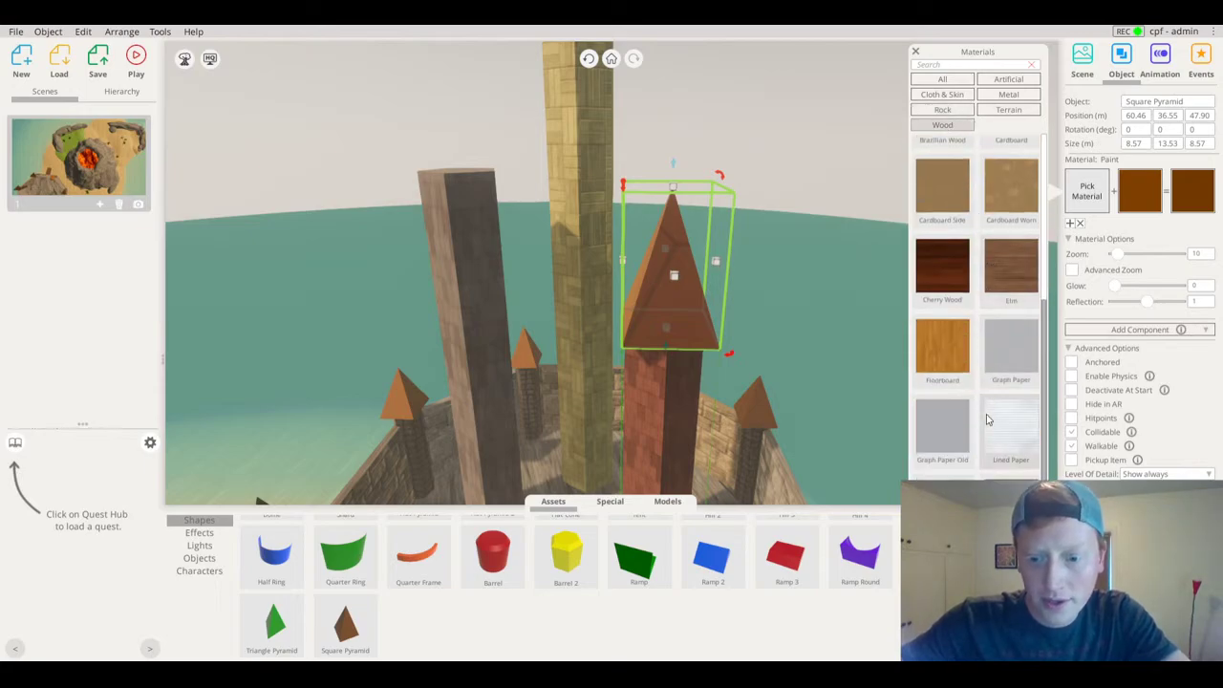
click(955, 532)
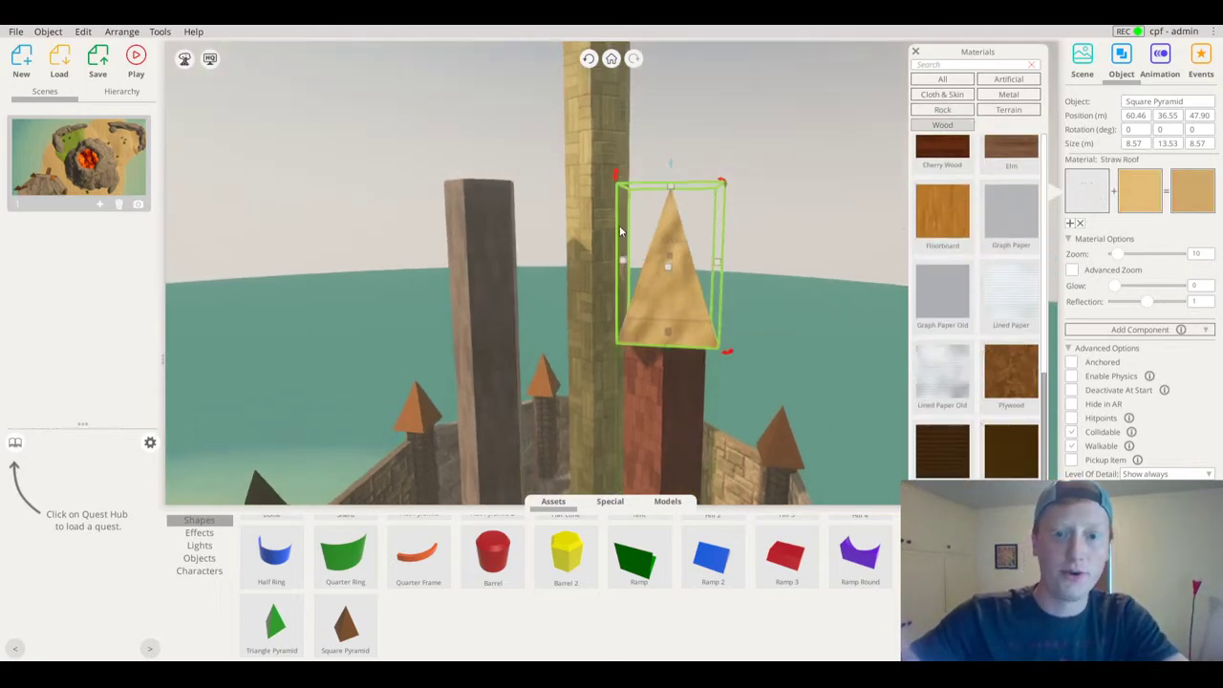
mouse_move(477, 287)
right_down()
mouse_move(437, 284)
mouse_move(497, 258)
mouse_move(710, 367)
mouse_move(660, 386)
right_up()
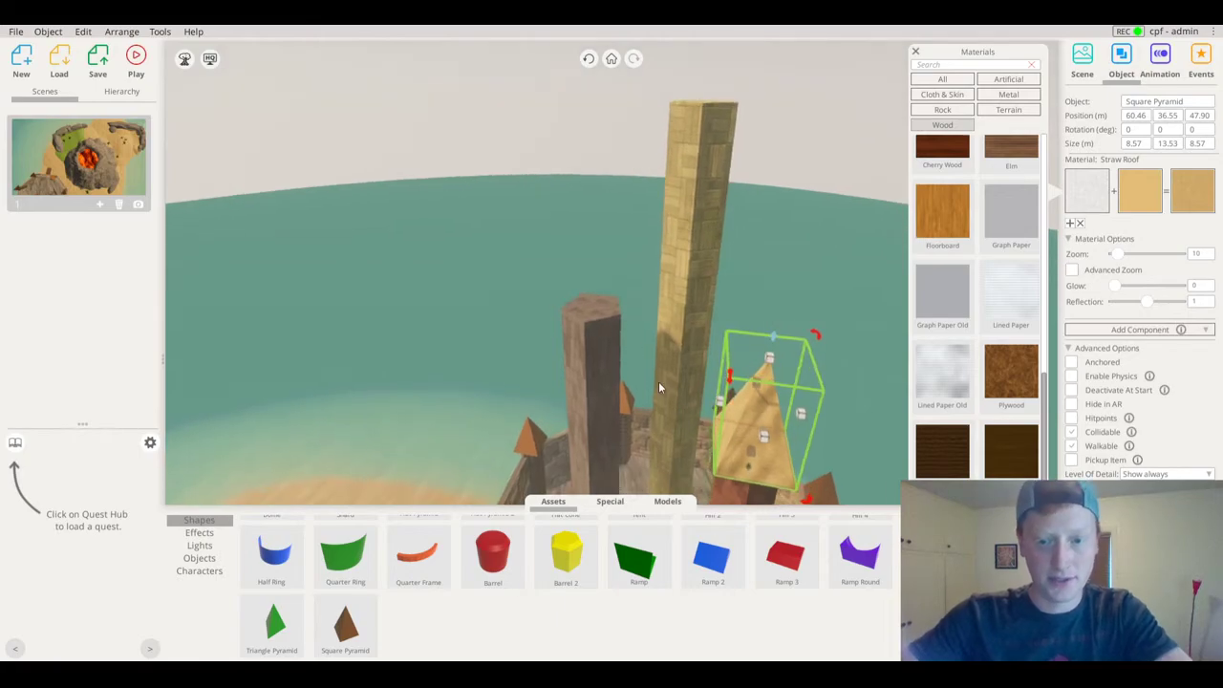
Paste a copy of the straw pyramid roof on top of the grey-brown tower and darken its colour to RGB 179, 142, 77
key(ctrl+v)
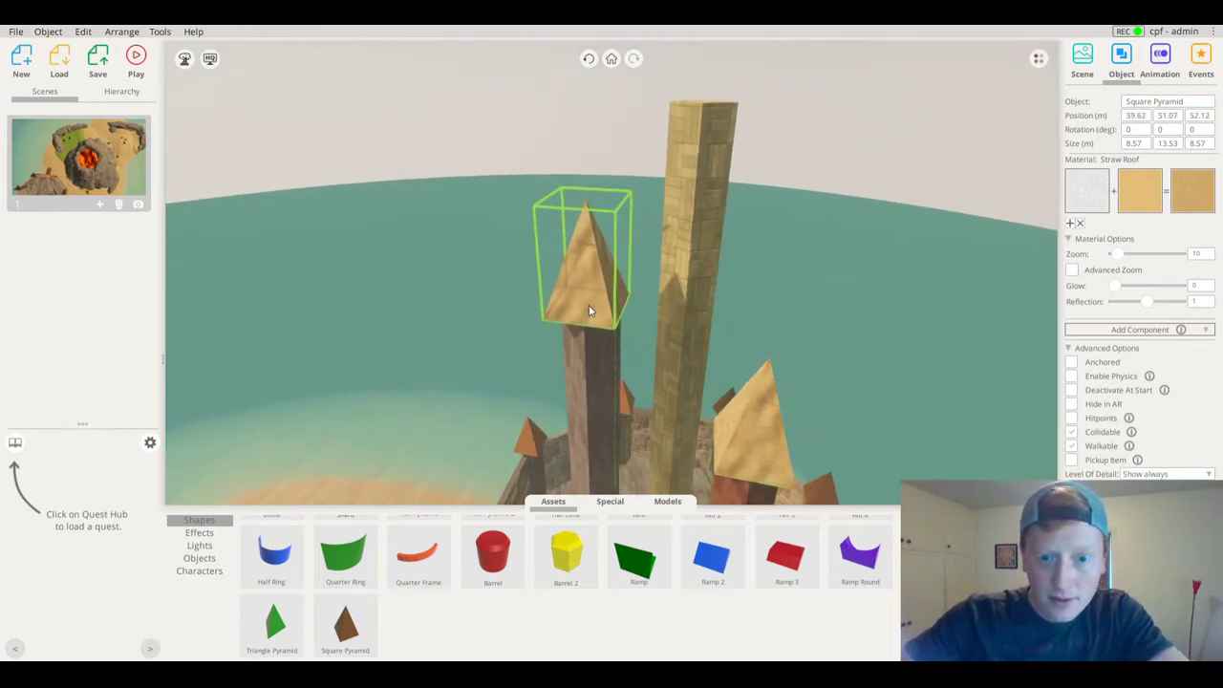
click(587, 305)
click(1143, 196)
drag(1129, 266, 1140, 282)
Place another copy of the pyramid roof on top of the tall yellow tower and brighten its straw colour
right_drag(851, 258, 766, 534)
drag(573, 329, 721, 199)
click(1136, 200)
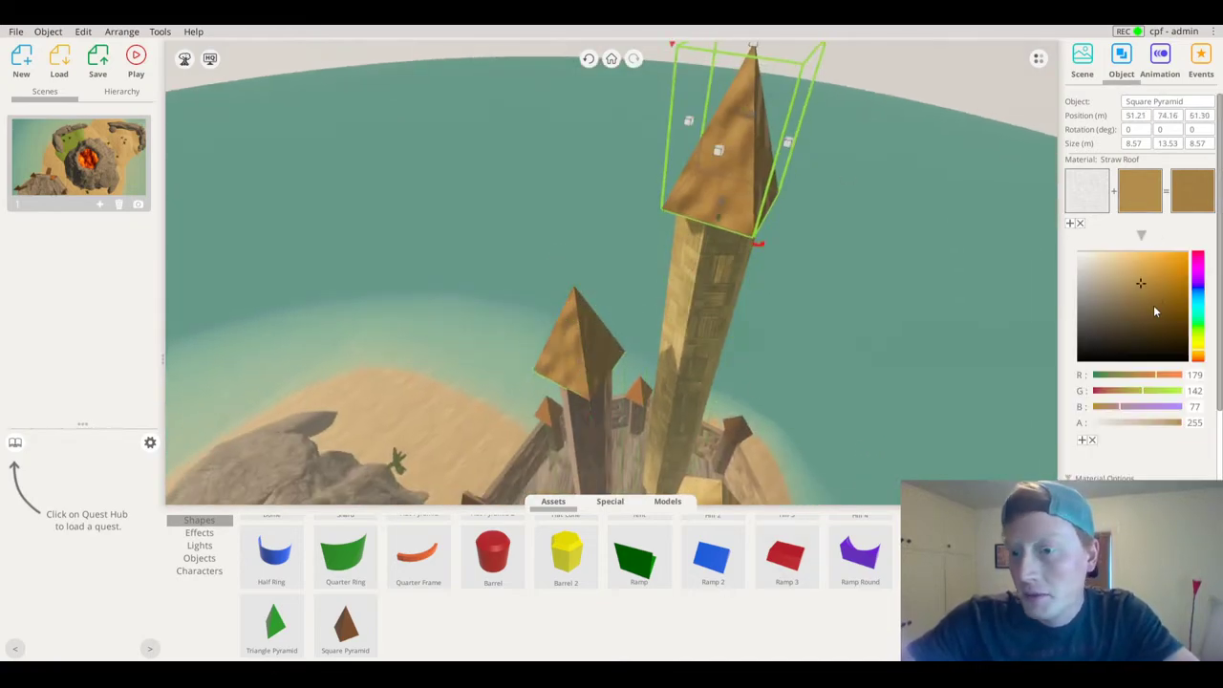
drag(1139, 275, 1142, 250)
right_drag(1015, 181, 930, 75)
click(932, 80)
Inspect the castle from outside and focus the view on the Player figure beside the wooden ramp
middle_drag(817, 316, 812, 195)
right_drag(524, 277, 659, 192)
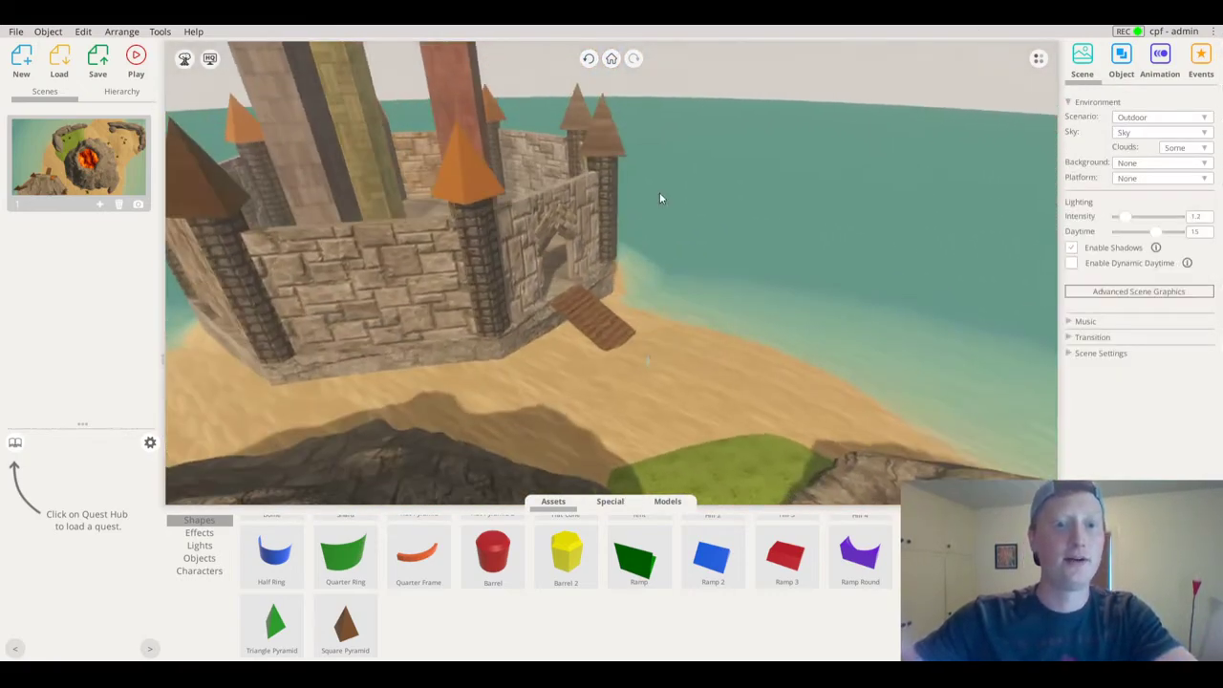
scroll(558, 209, down, 4)
right_drag(558, 209, 762, 69)
scroll(605, 158, up, 4)
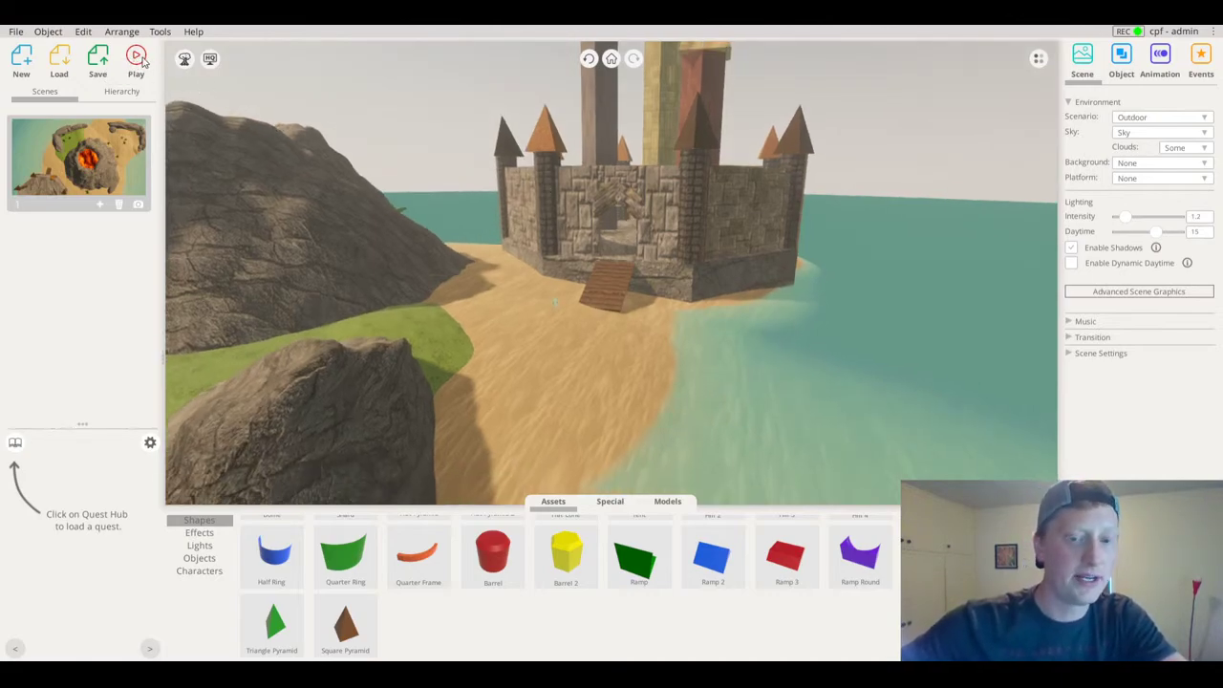
click(552, 306)
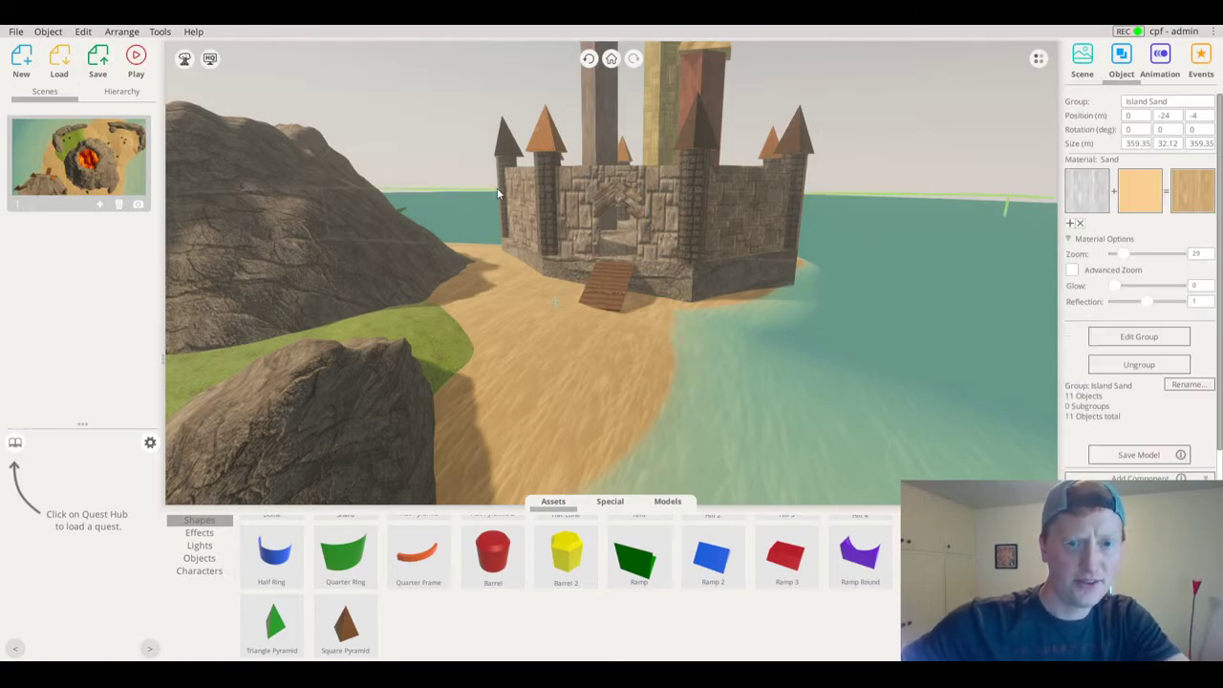
click(460, 154)
click(558, 306)
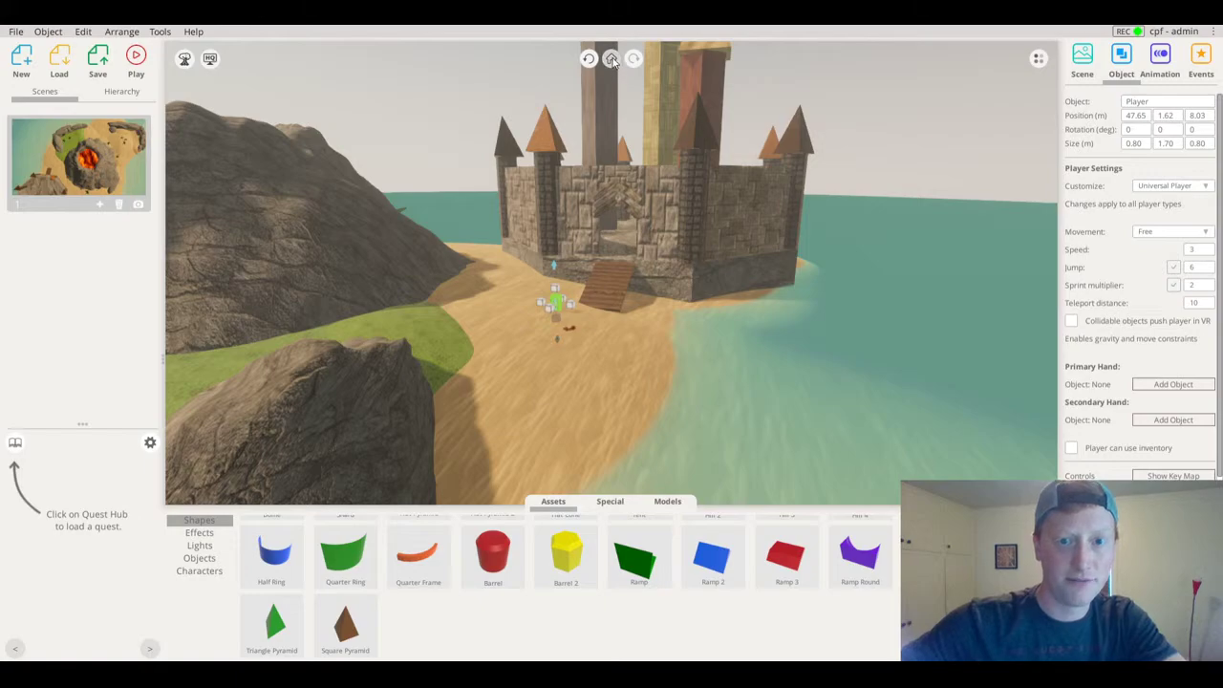
click(613, 61)
right_drag(705, 284, 833, 277)
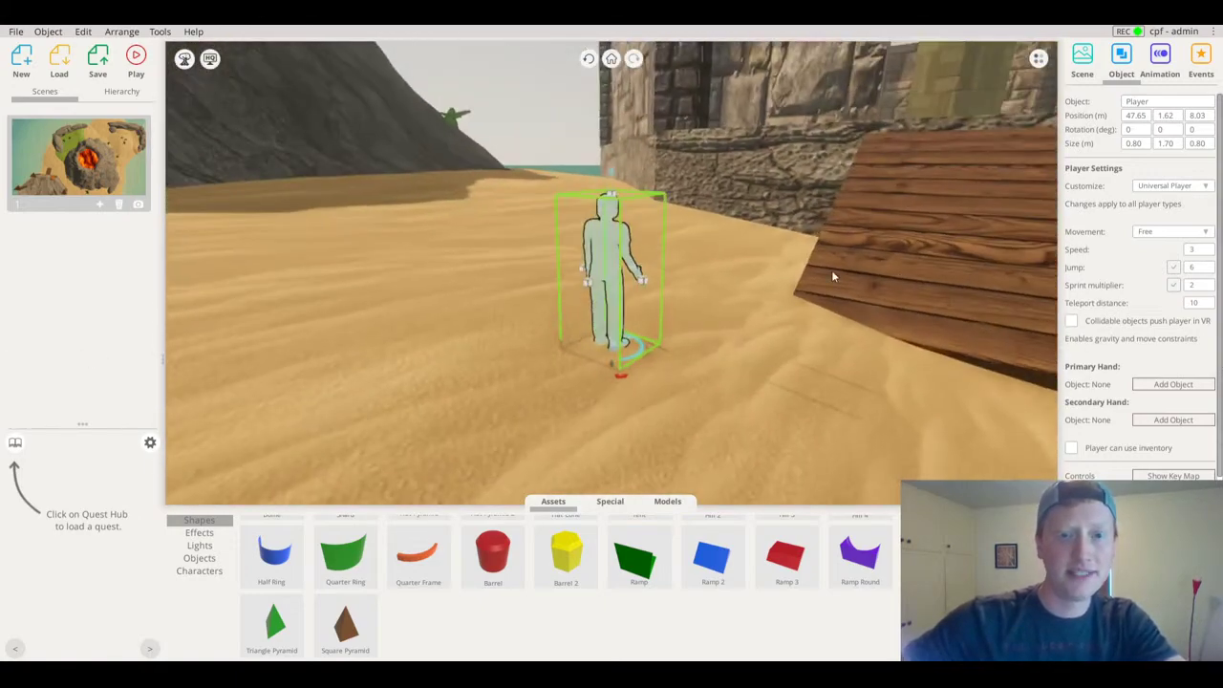
click(562, 143)
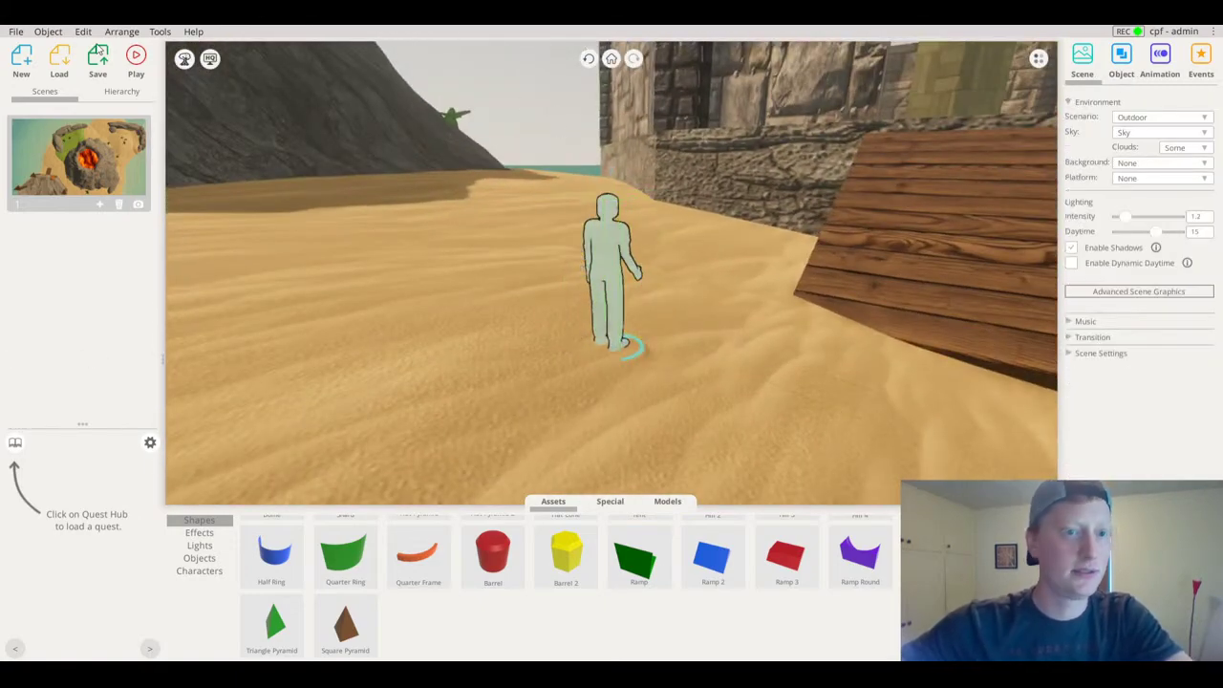
Start a playtest with Play Viewer and walk up the wooden ramp through the castle gate into the courtyard
click(136, 57)
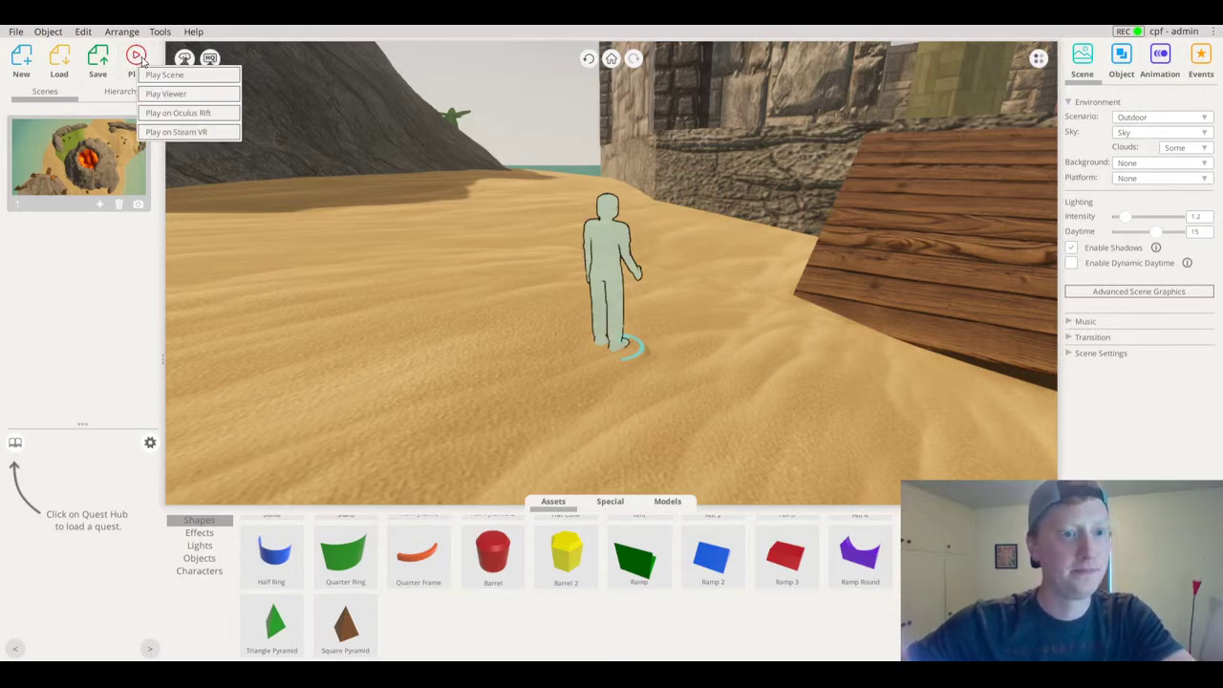
click(178, 95)
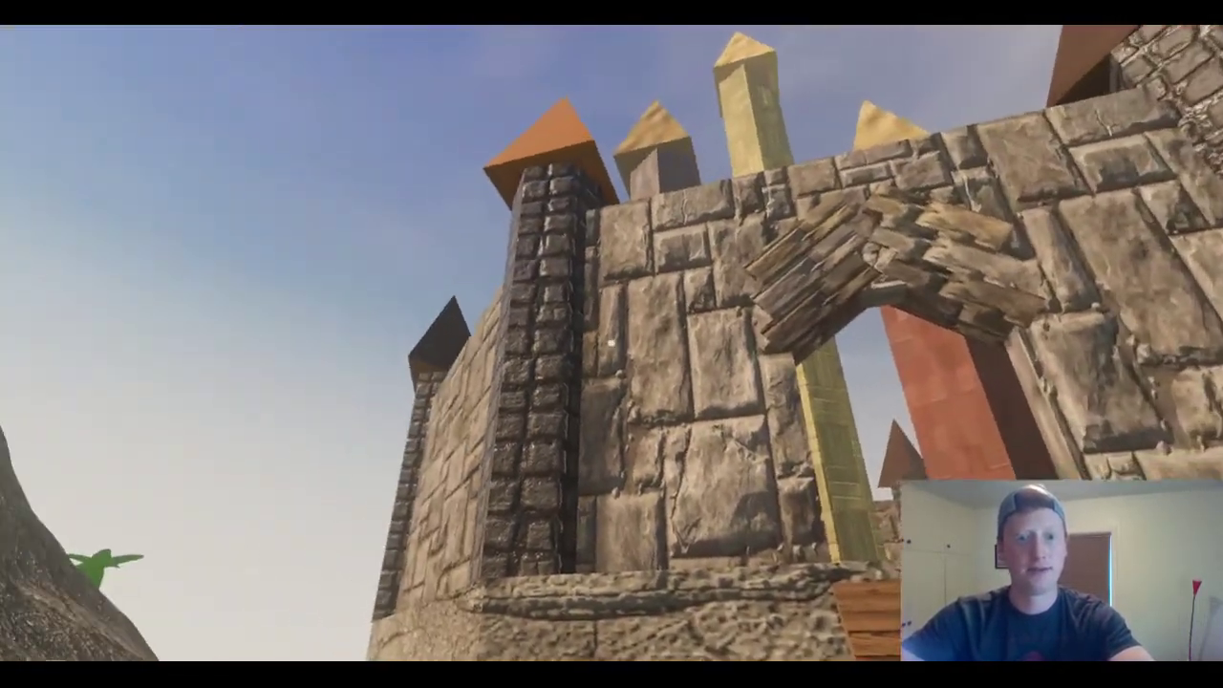
key(w)
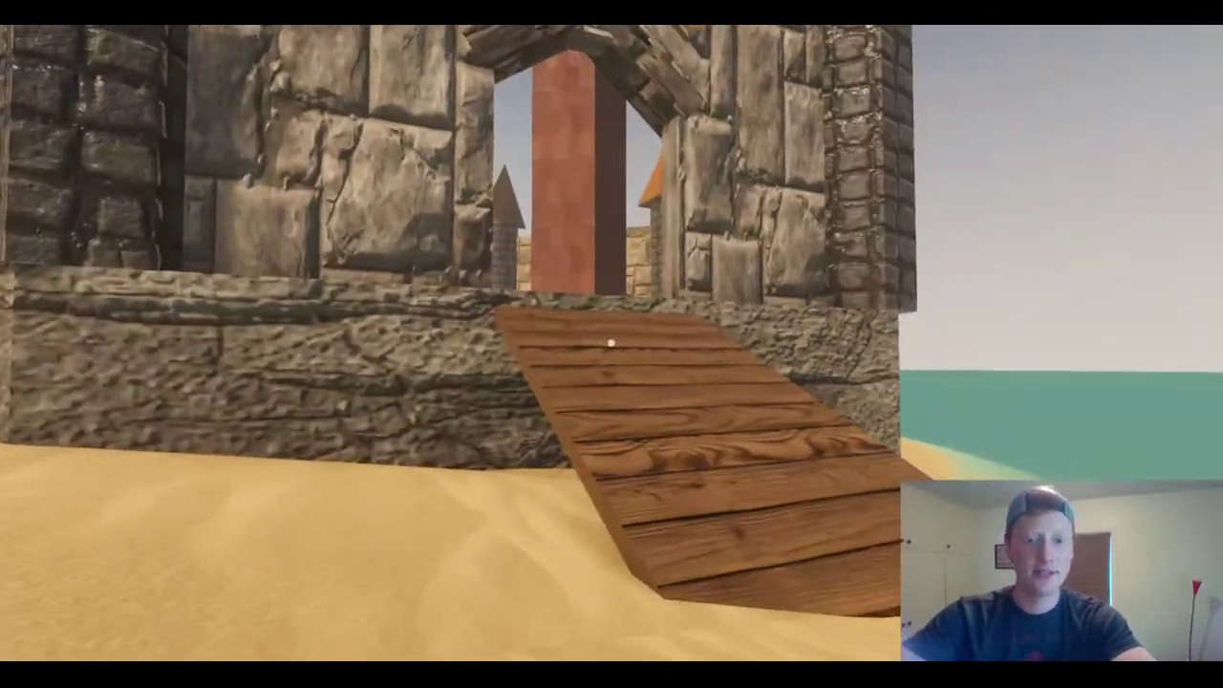
key(w)
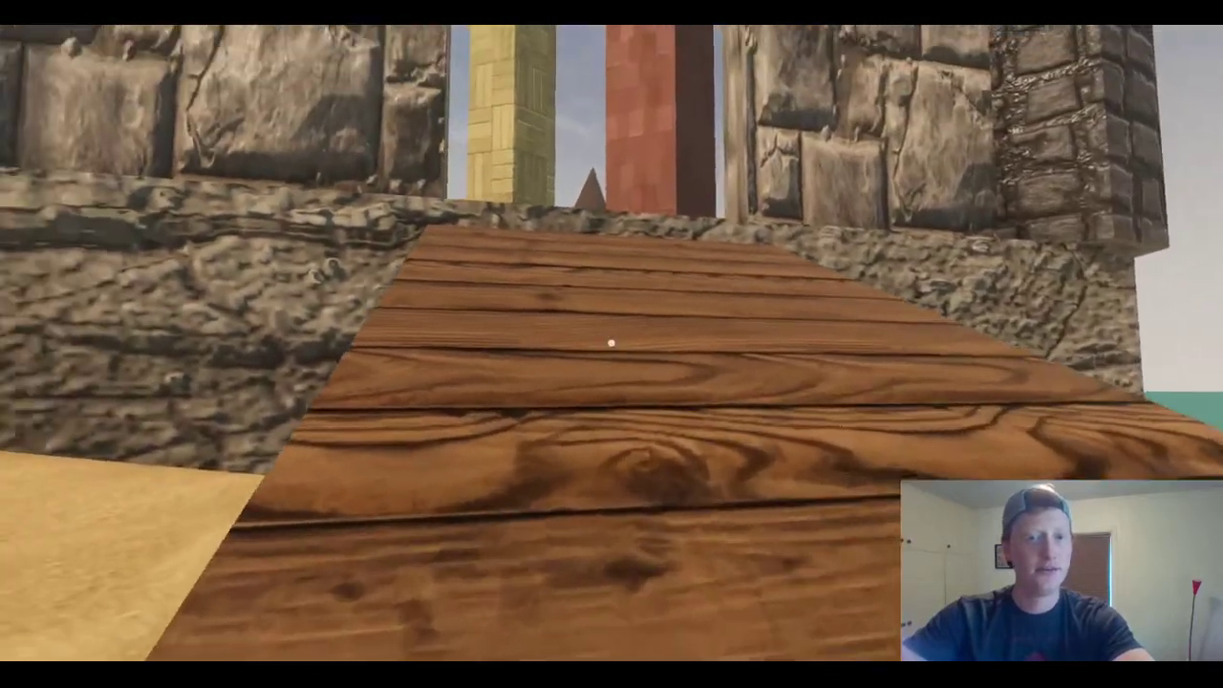
key(w)
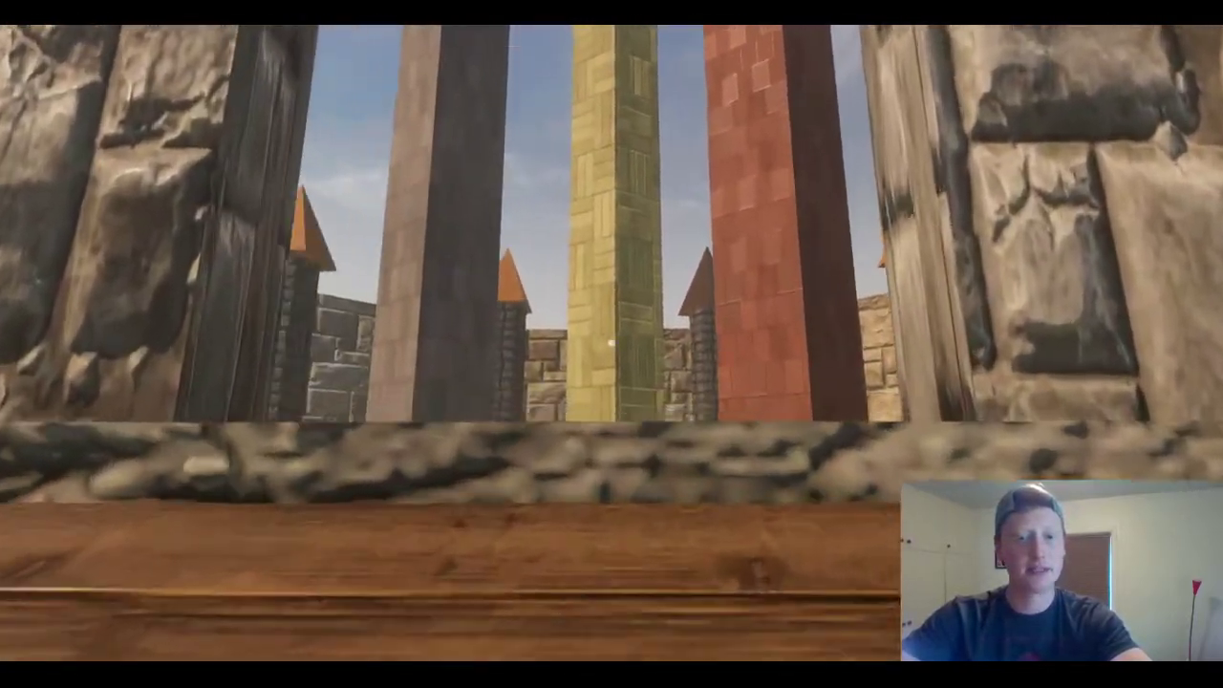
key(w)
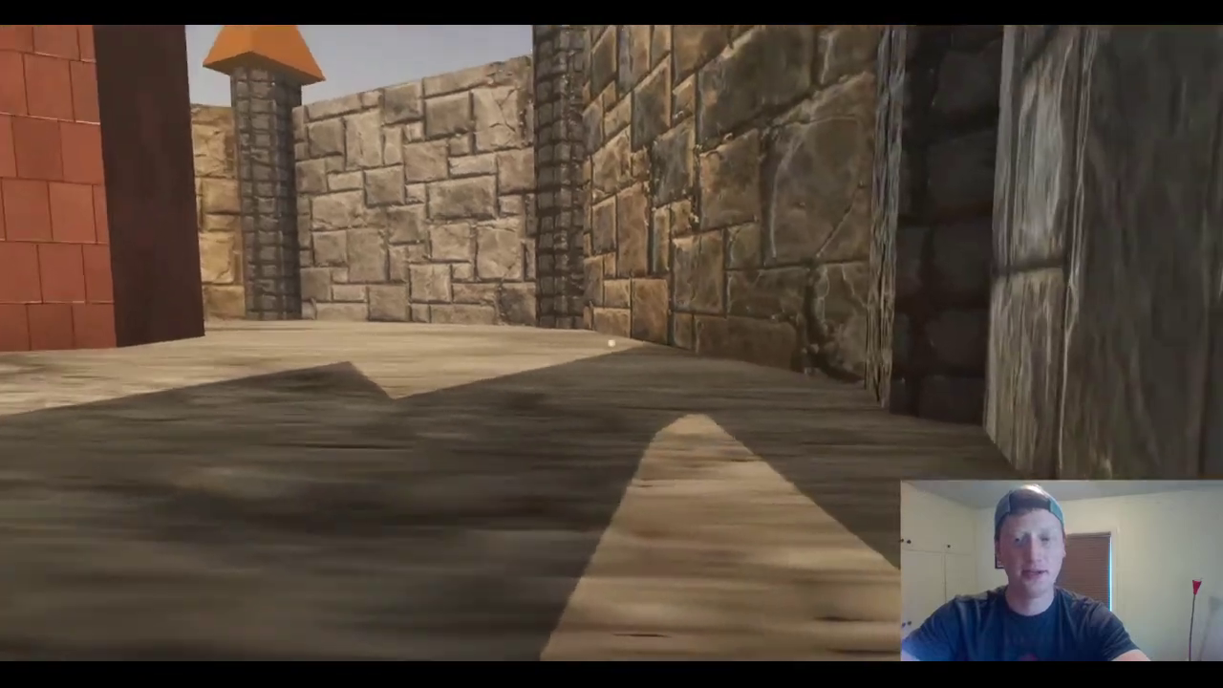
key(w)
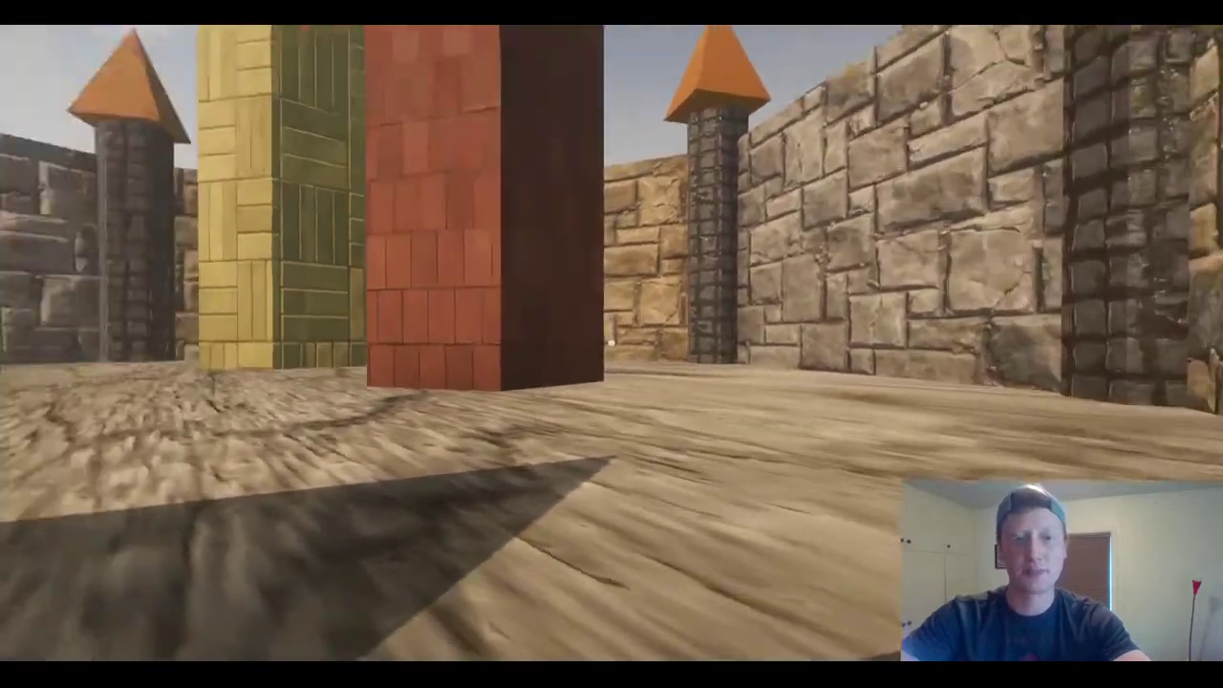
Look around the courtyard's towers, walk back out through the gate, and end the playtest on the beach
key(w)
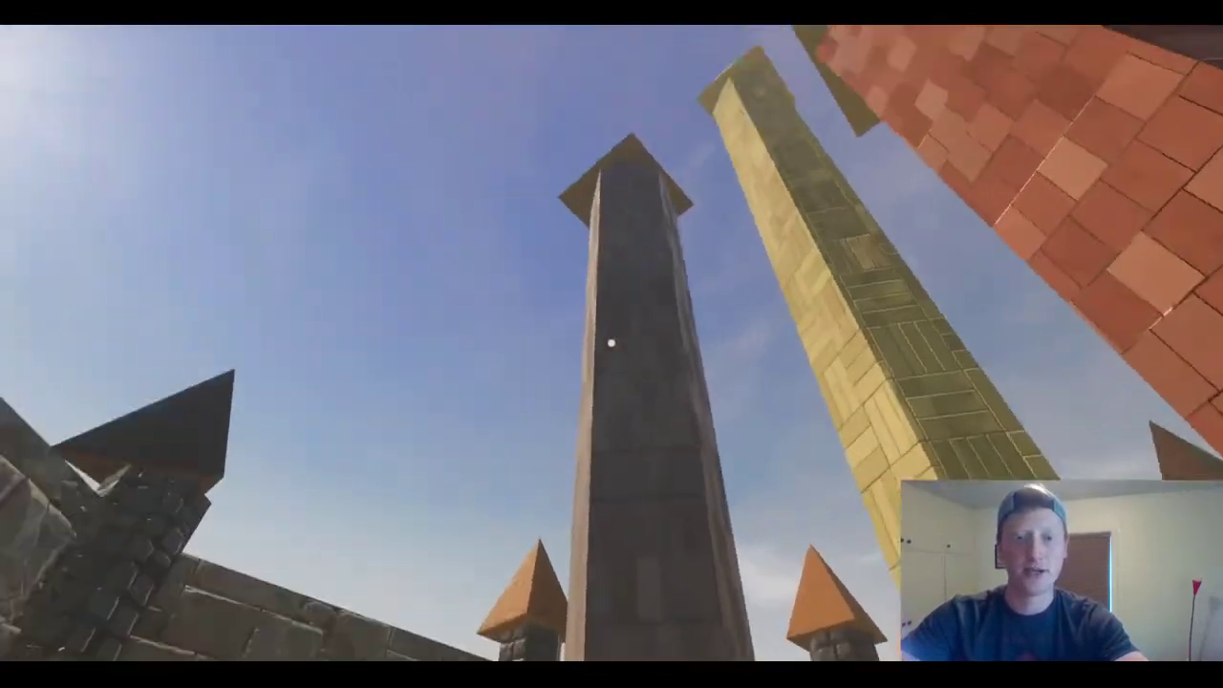
key(w)
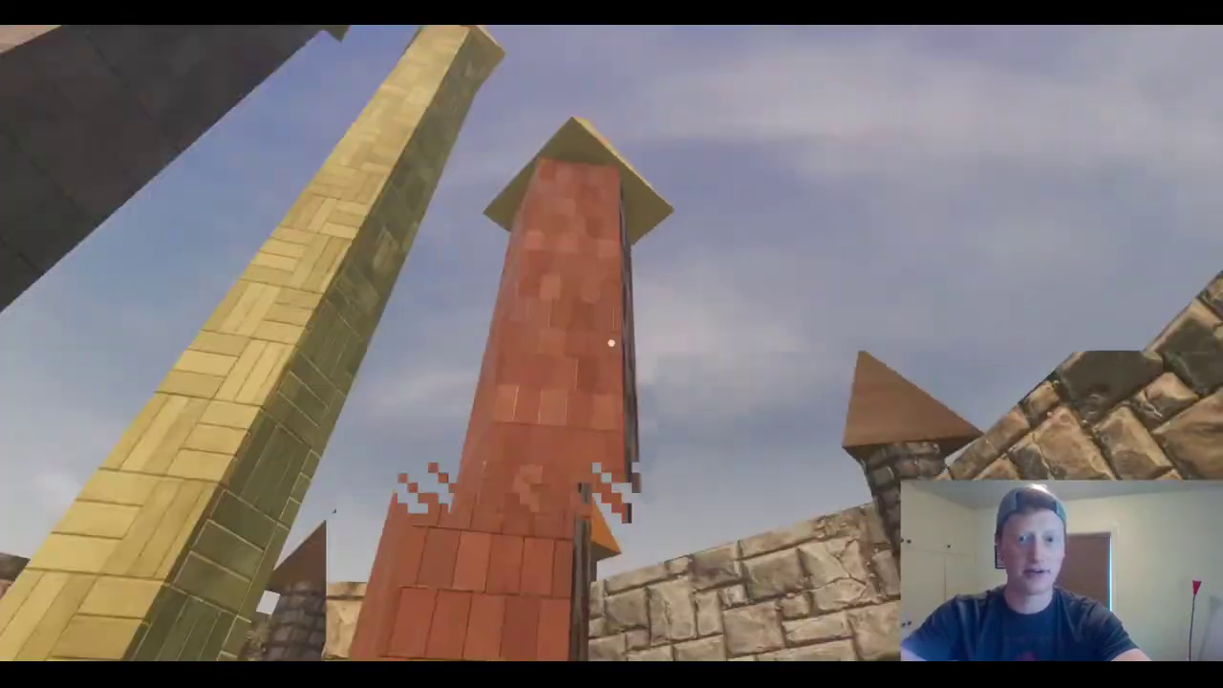
key(w)
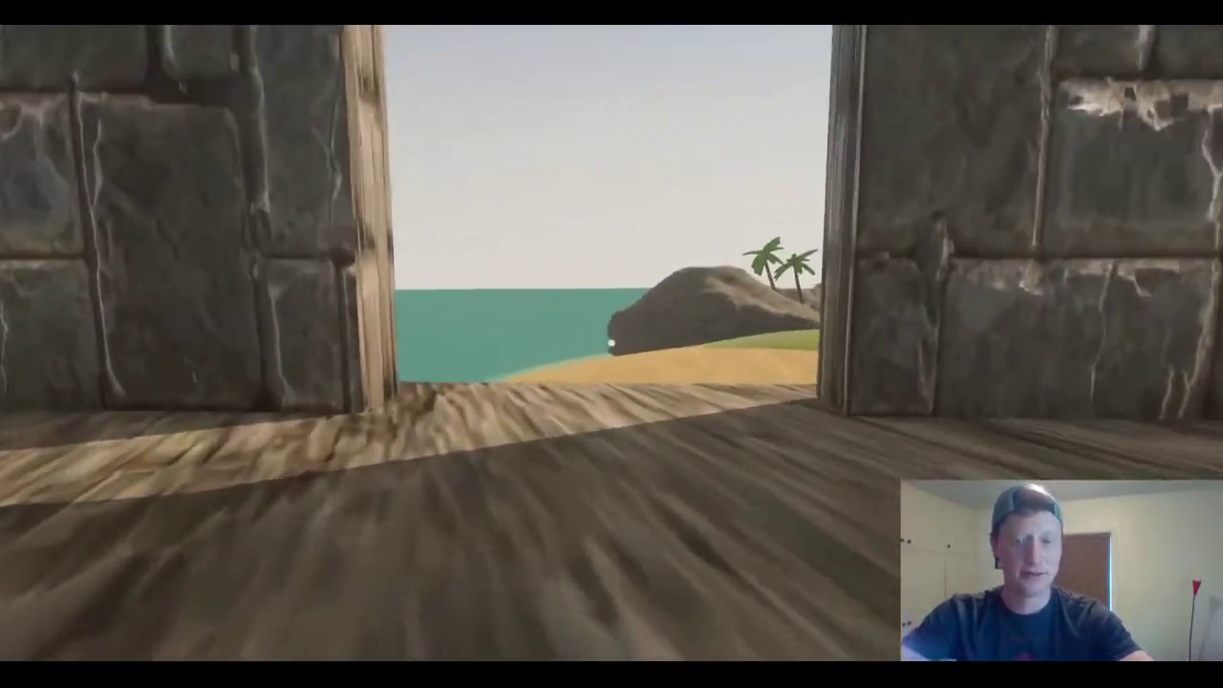
key(w)
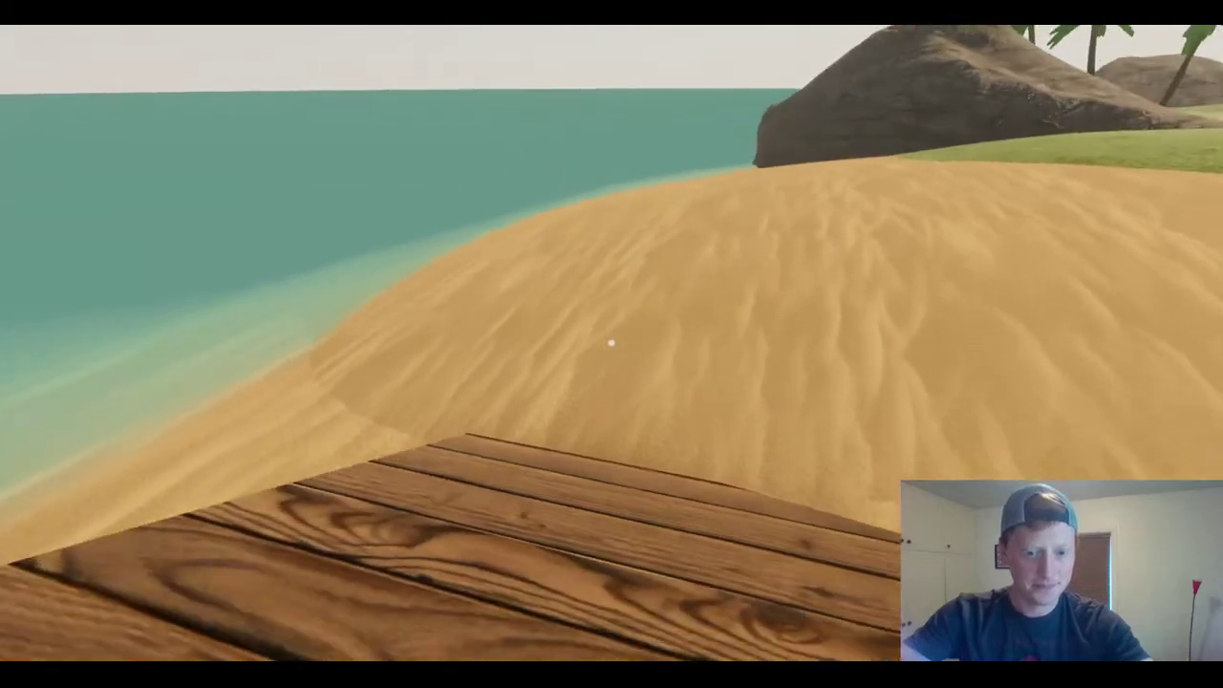
key(s)
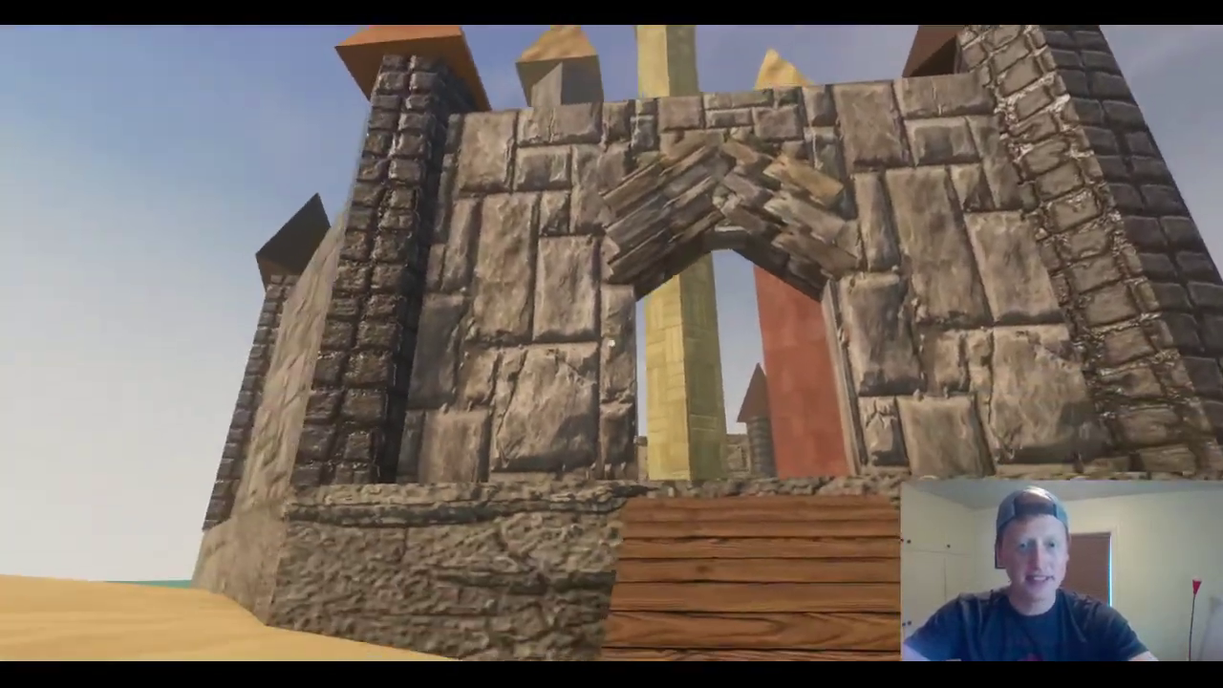
key(s)
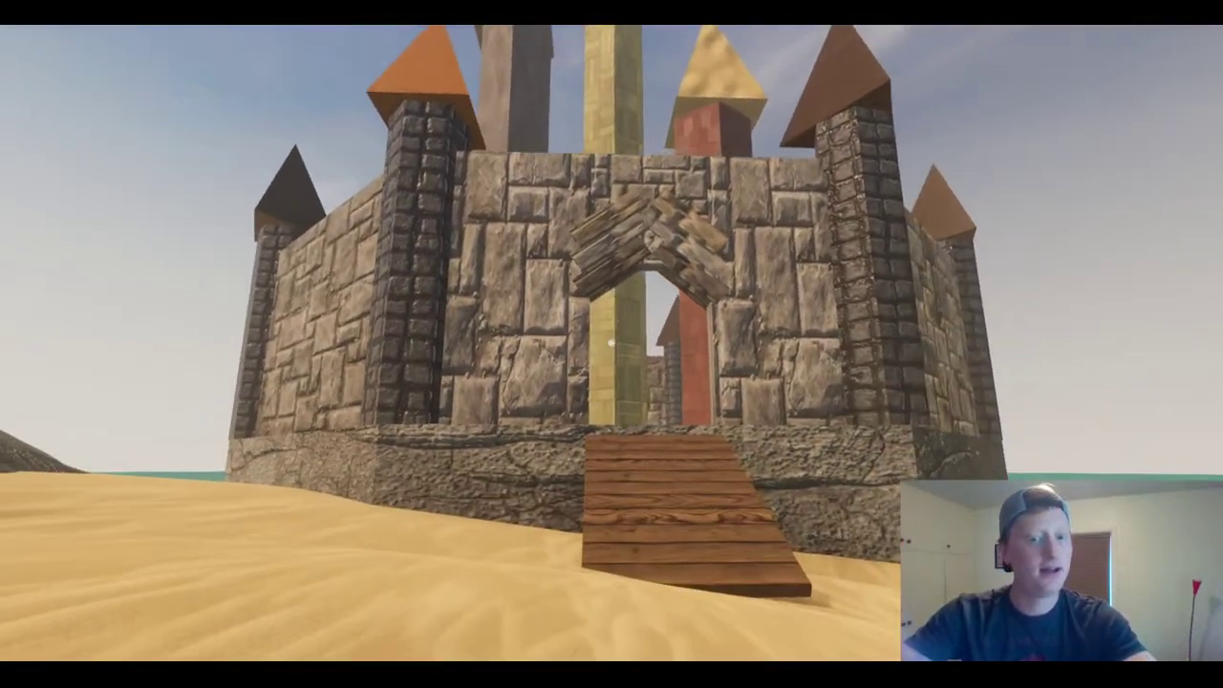
key(Escape)
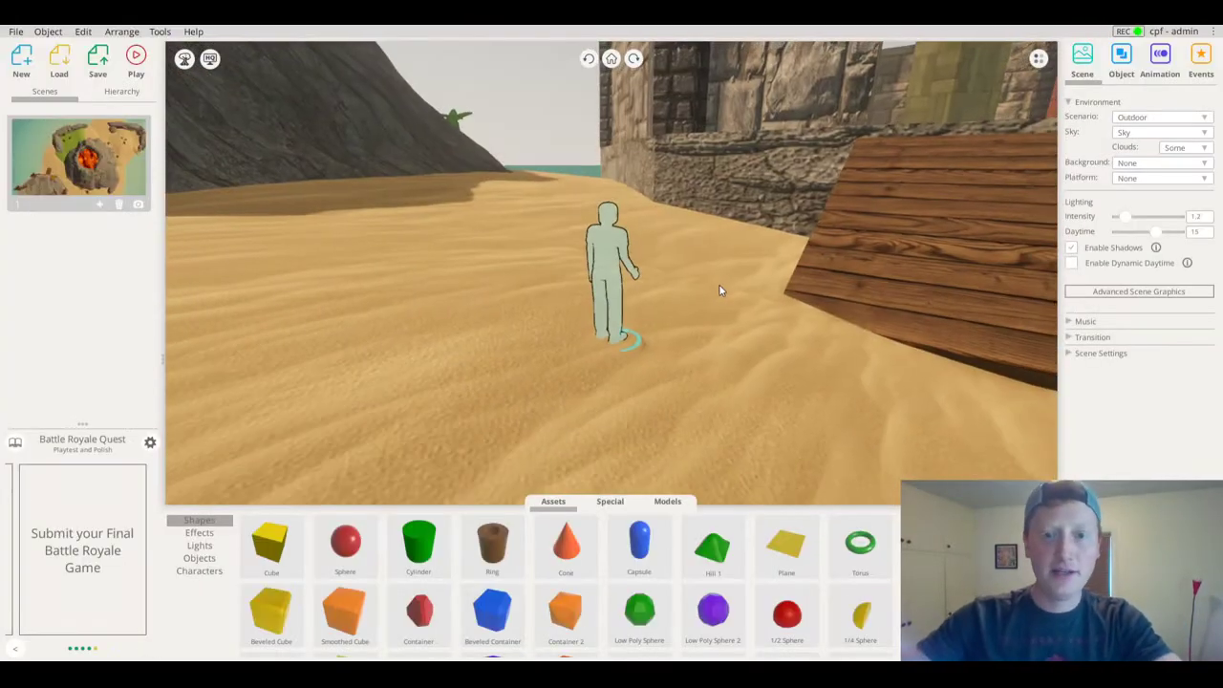
Stand the wooden ramp upright in the castle gateway with an X rotation of 275° and position 51.05, 4.91, 21.63
drag(721, 291, 635, 344)
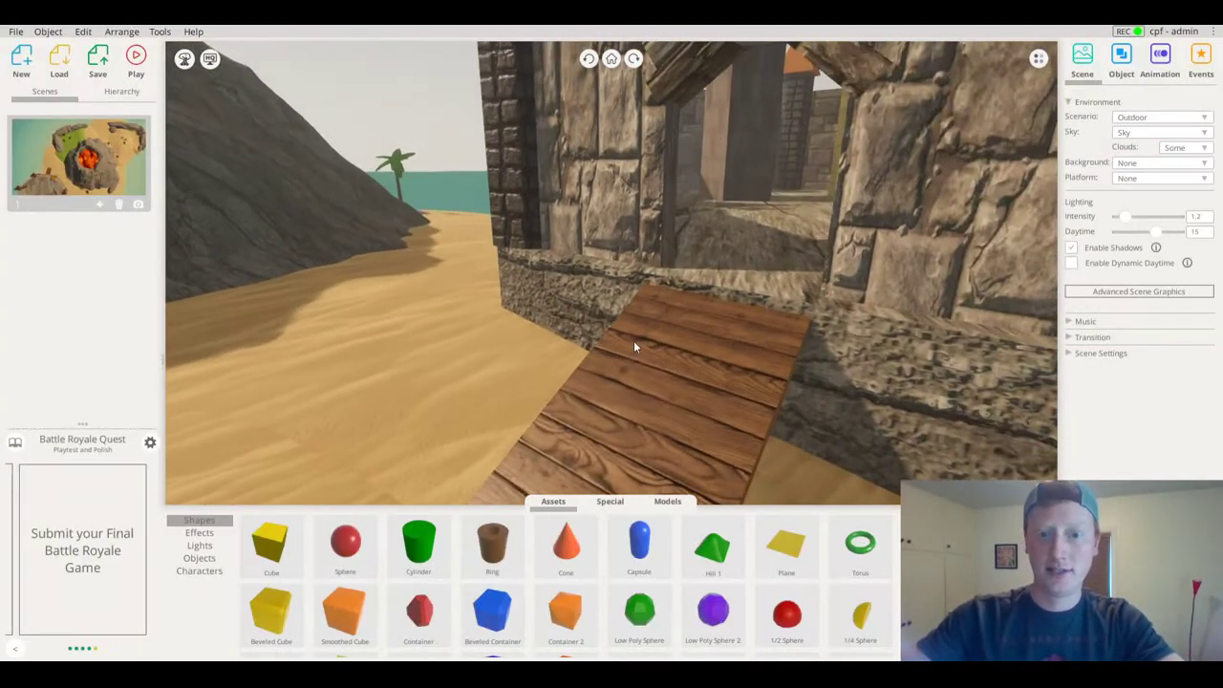
drag(769, 289, 654, 268)
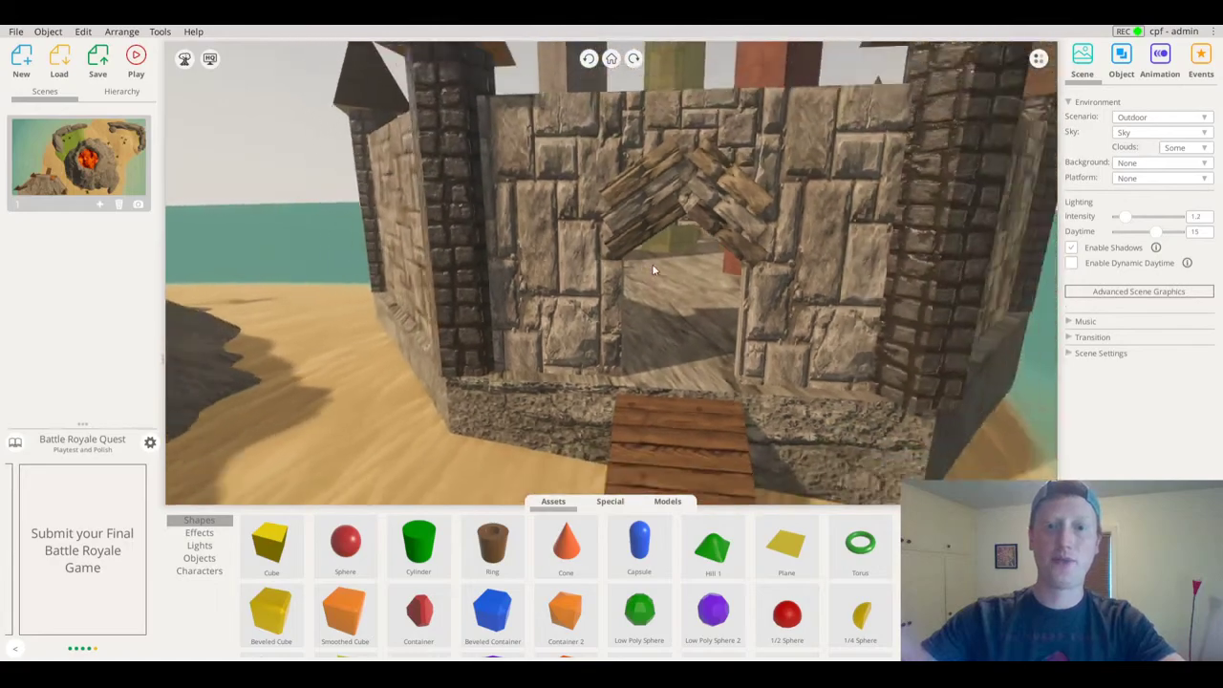
scroll(670, 271, down, 4)
mouse_move(479, 233)
mouse_down()
mouse_move(481, 251)
mouse_move(480, 233)
mouse_up()
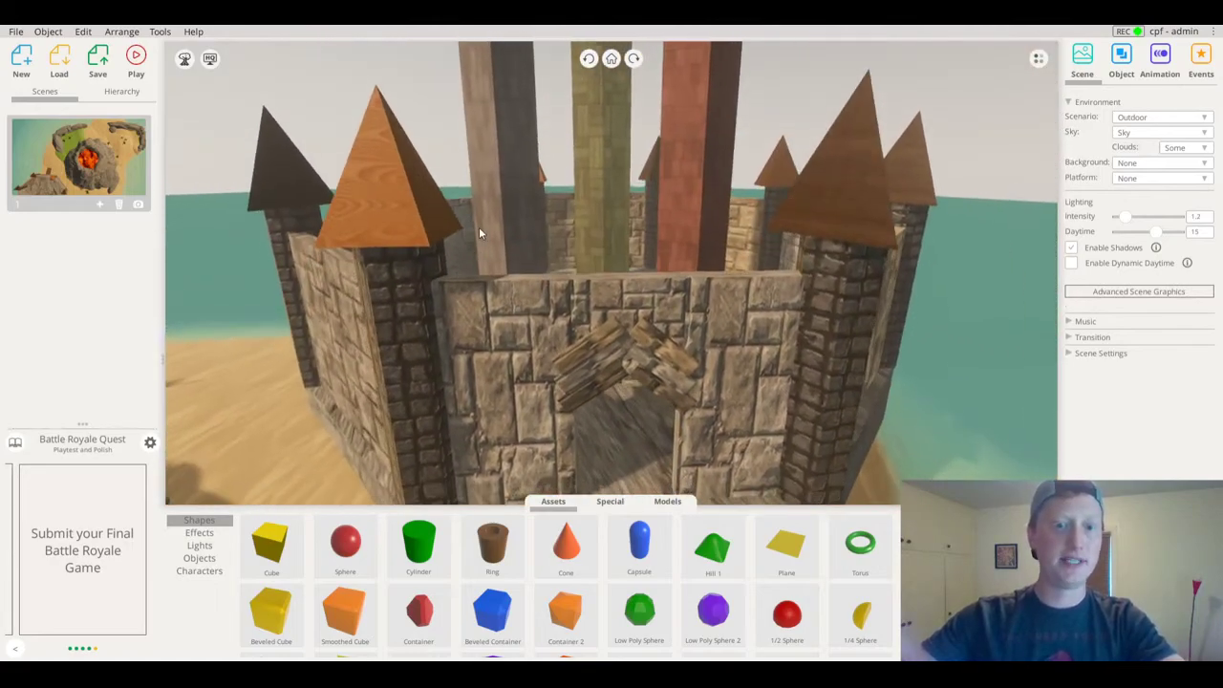
drag(508, 327, 560, 278)
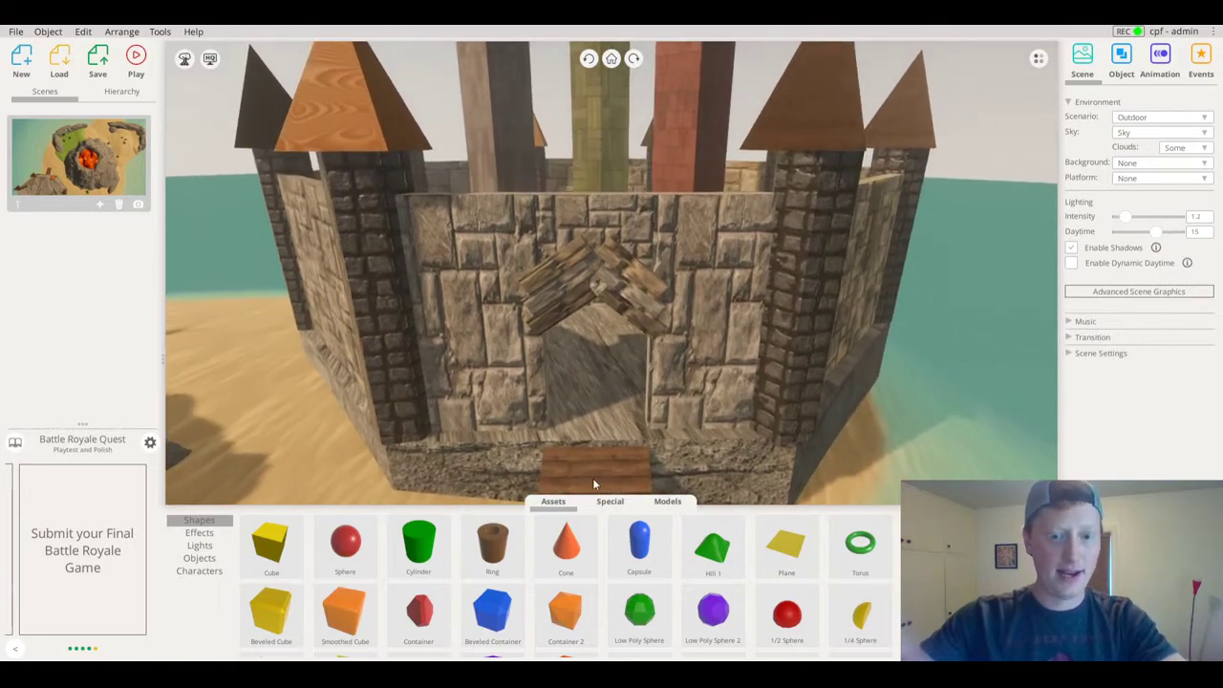
double_click(607, 446)
drag(778, 374, 0, 279)
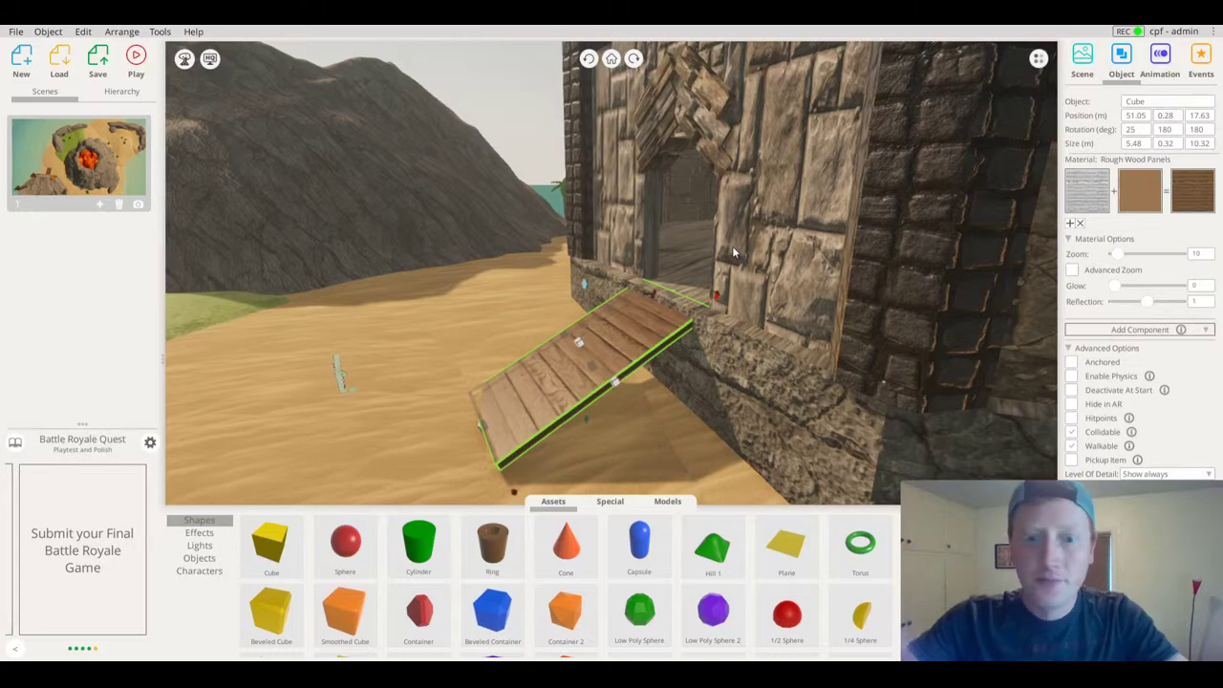
mouse_move(673, 302)
mouse_down()
mouse_move(655, 330)
mouse_move(559, 391)
mouse_up()
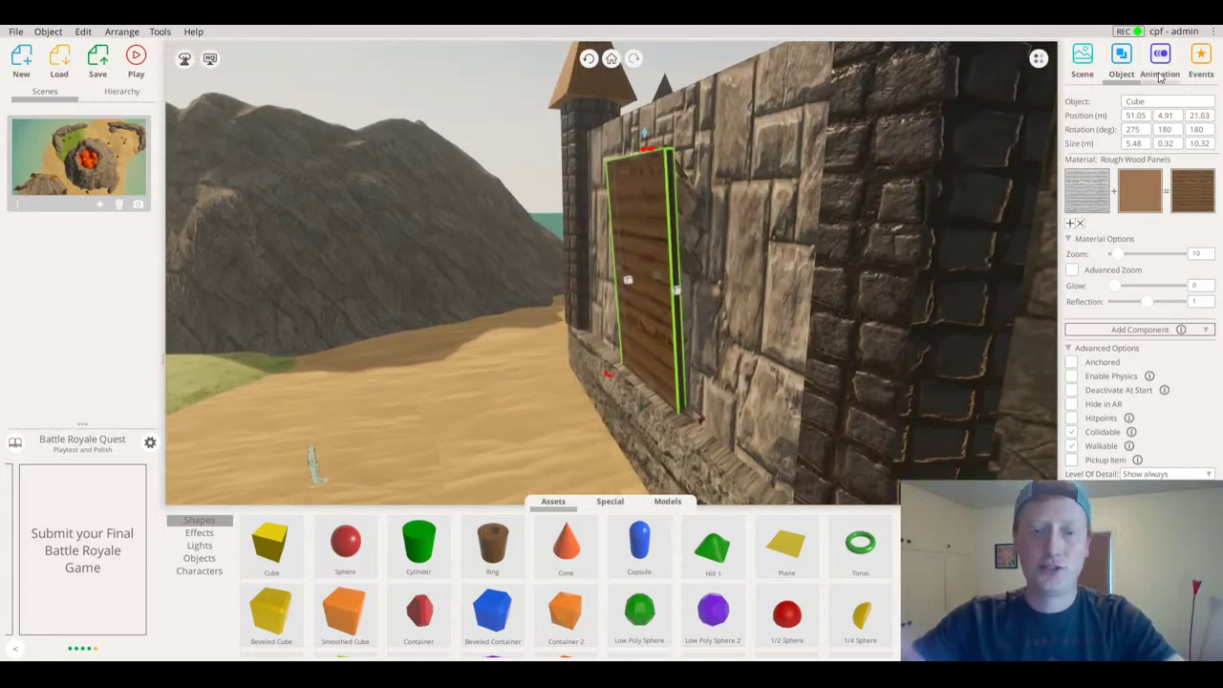
Create a one-step animation for the upright wooden panel that swings it down from the gateway to form a ramp onto the sand
click(1159, 74)
drag(660, 315, 637, 292)
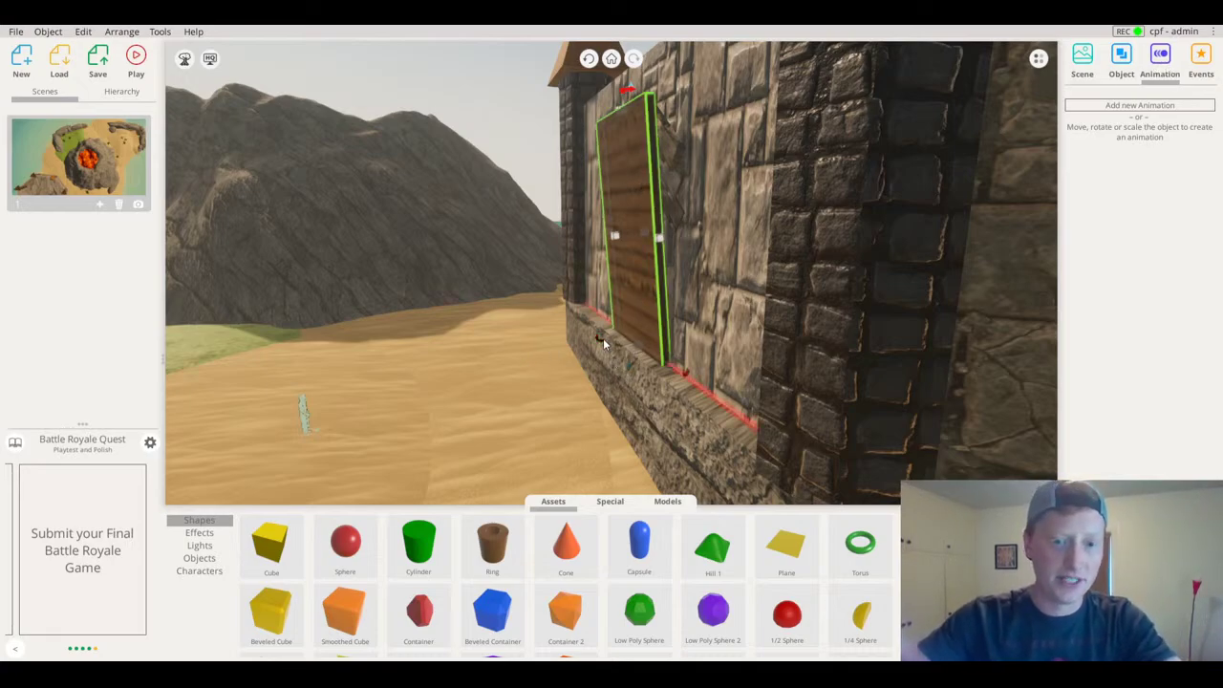
drag(600, 341, 627, 231)
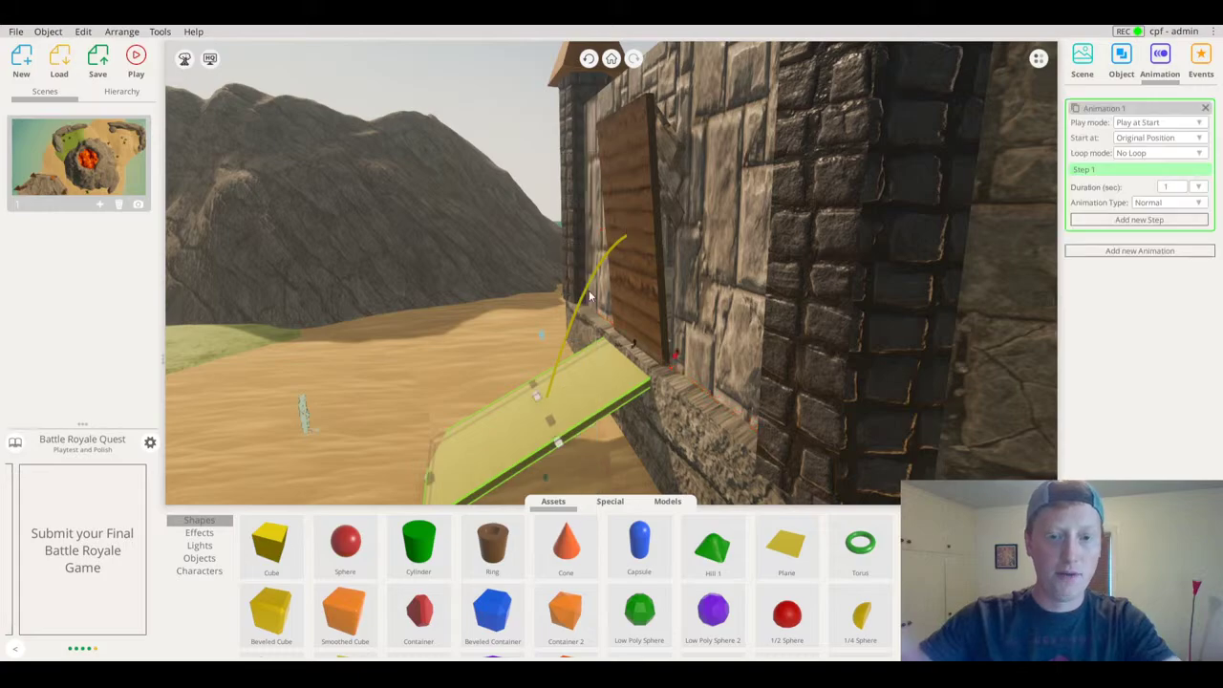
Run Play Scene in the editor to preview the wooden panel's lowering animation at the gateway
drag(535, 239, 474, 202)
click(474, 202)
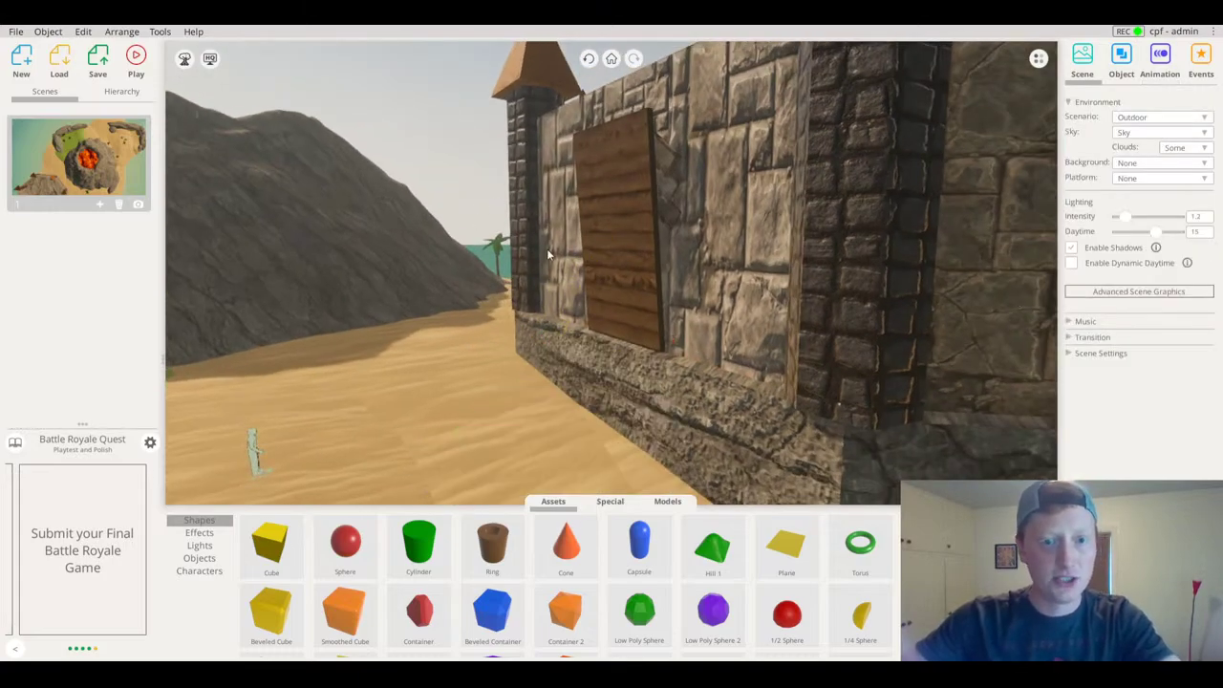
drag(571, 266, 574, 272)
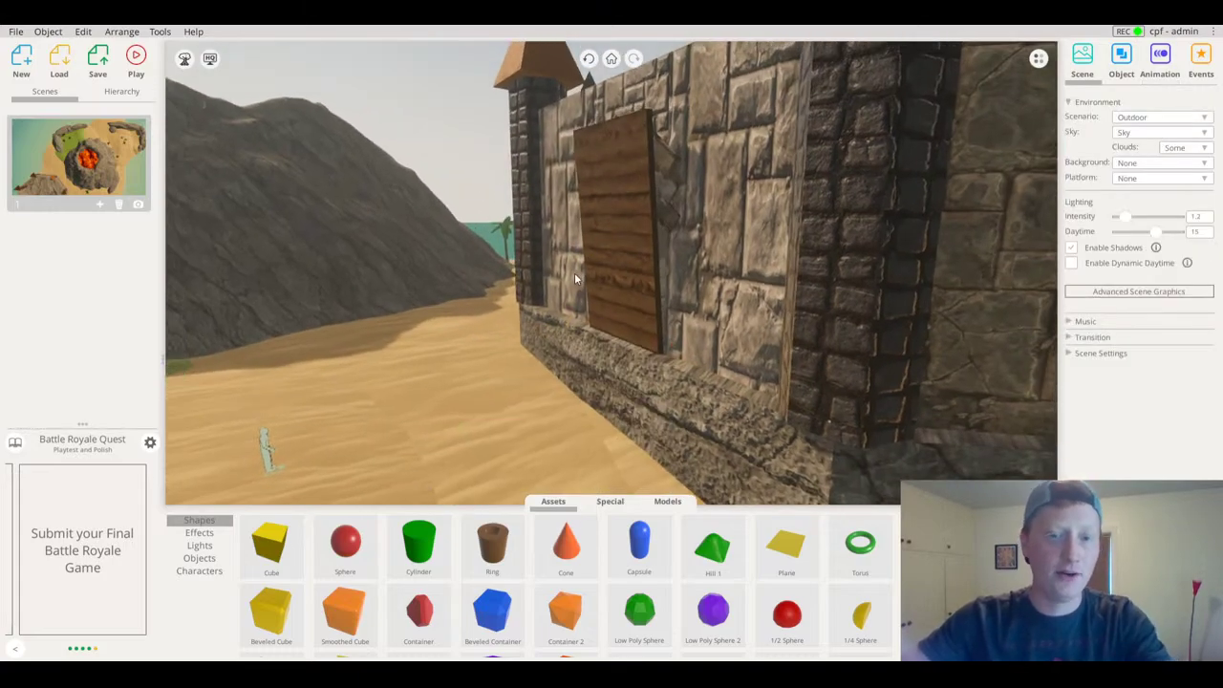
click(137, 56)
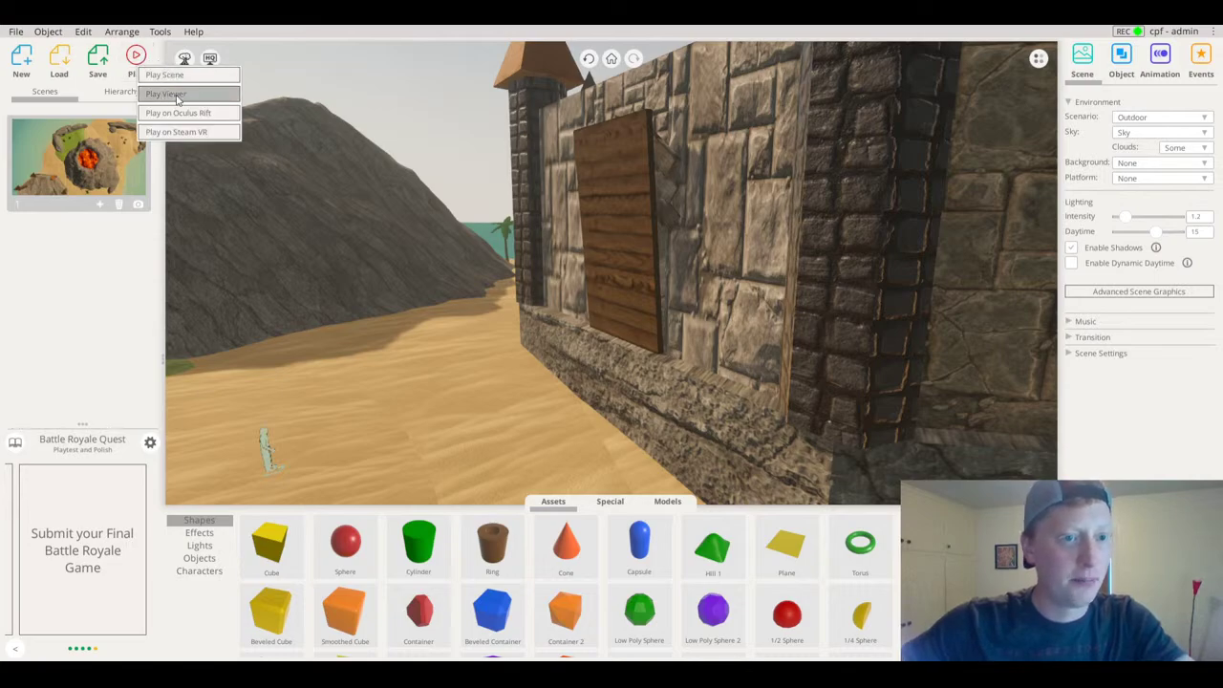
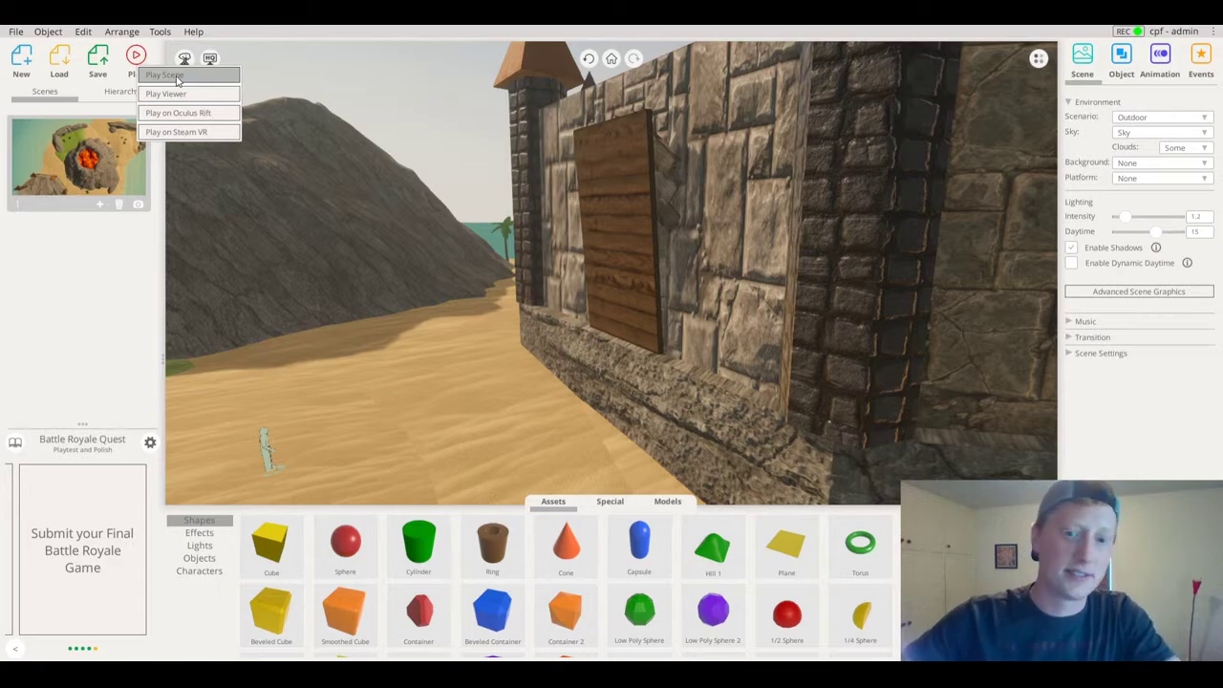
click(168, 75)
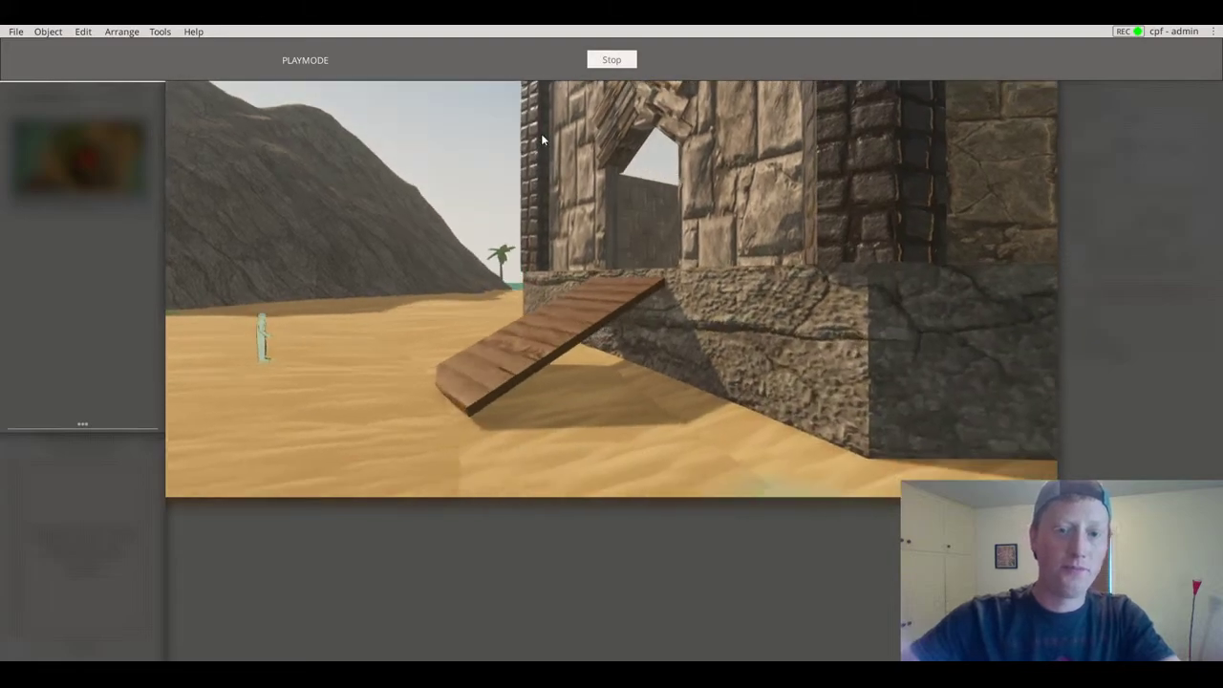
End the preview and give the wooden panel's Animation 1 a duration of 3 seconds and the Ease In animation type
click(619, 61)
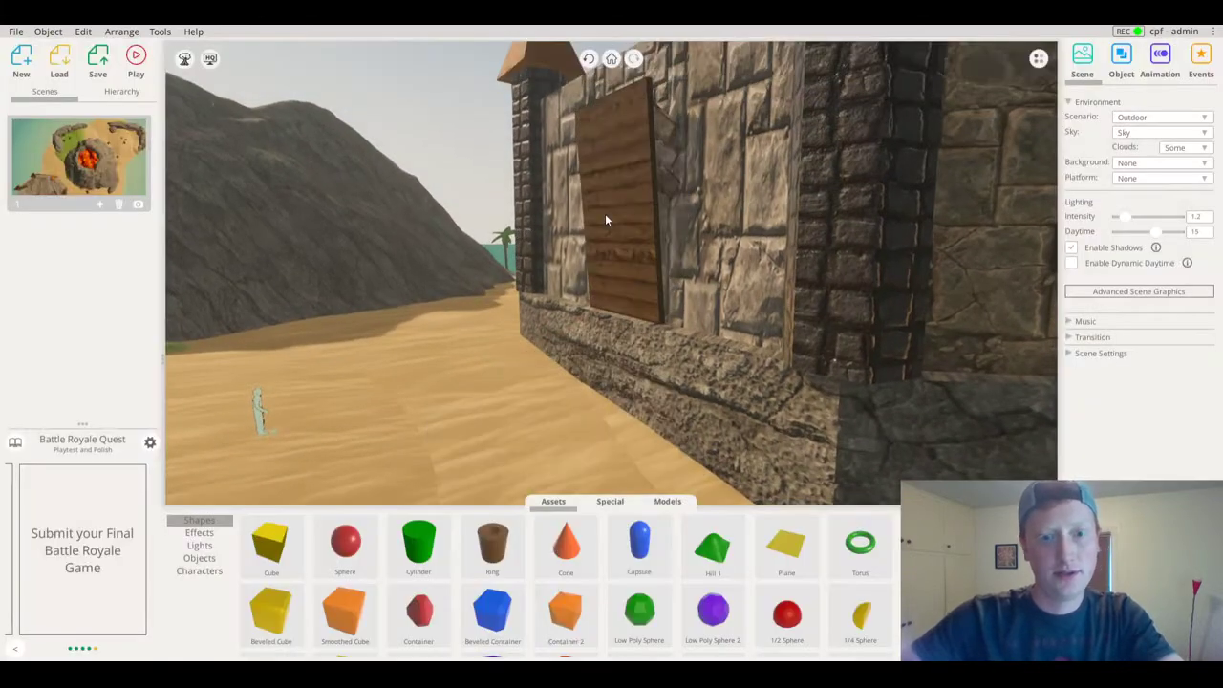
click(1167, 67)
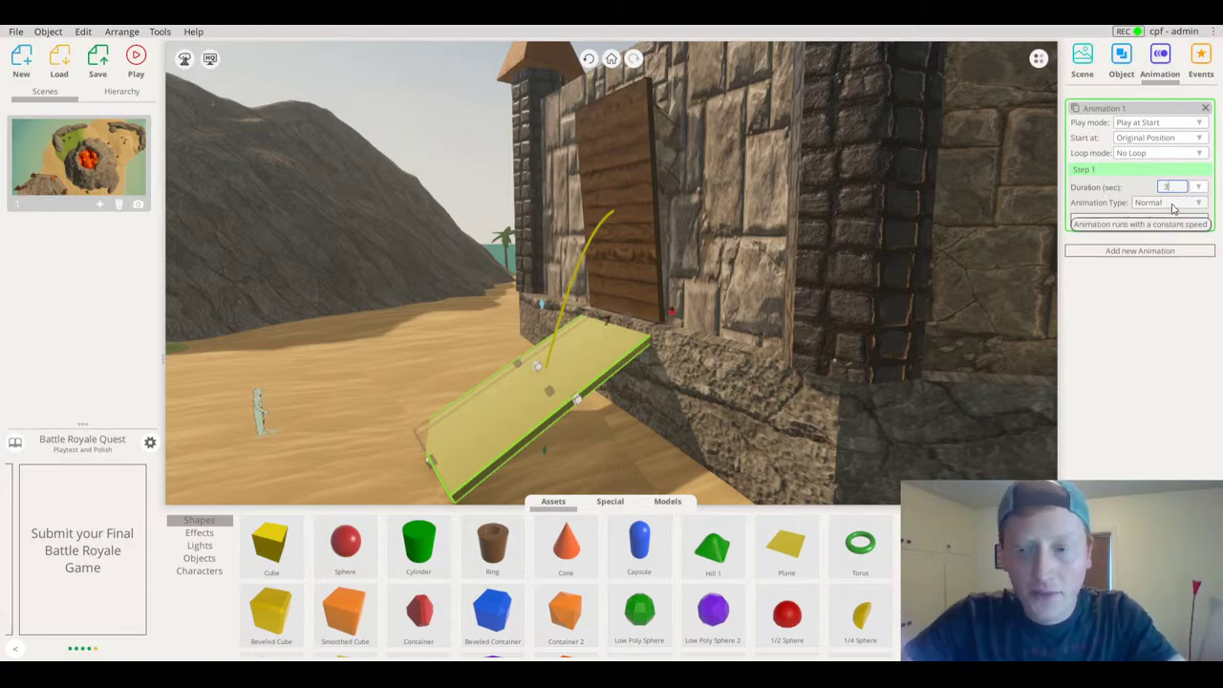
click(1173, 202)
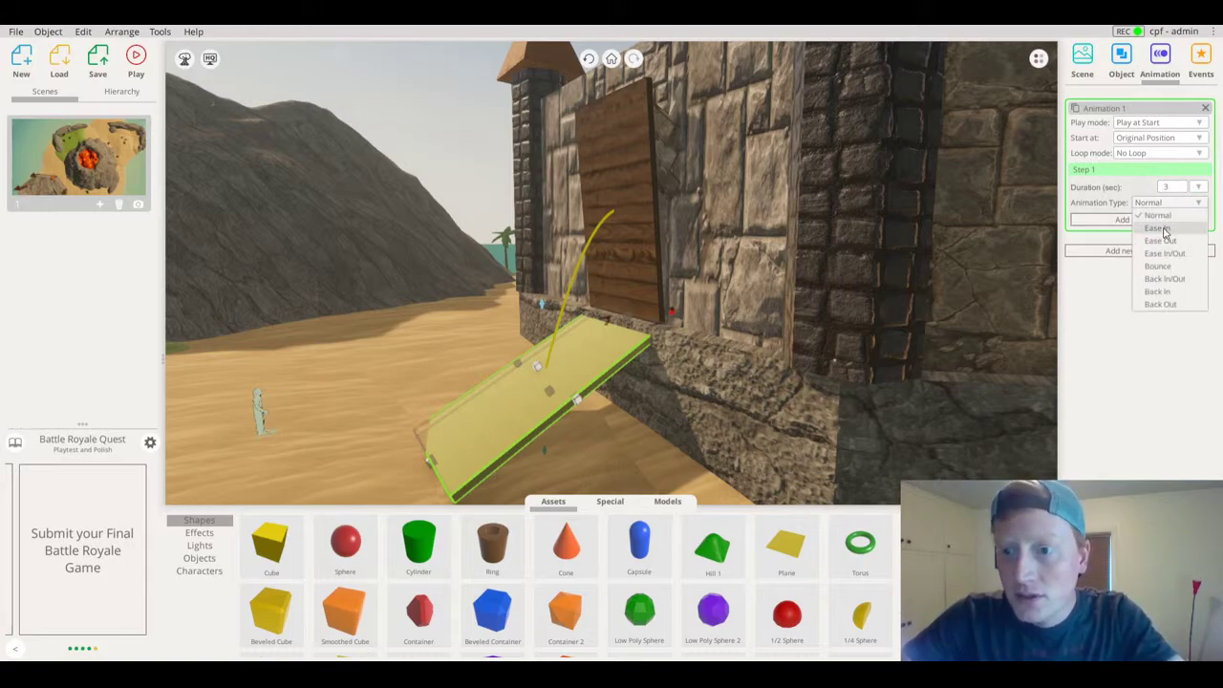
click(1161, 237)
right_drag(723, 272, 753, 274)
scroll(724, 272, down, 3)
Preview the scene in the editor to check the wooden panel's slower lowering motion, and stop it
click(372, 153)
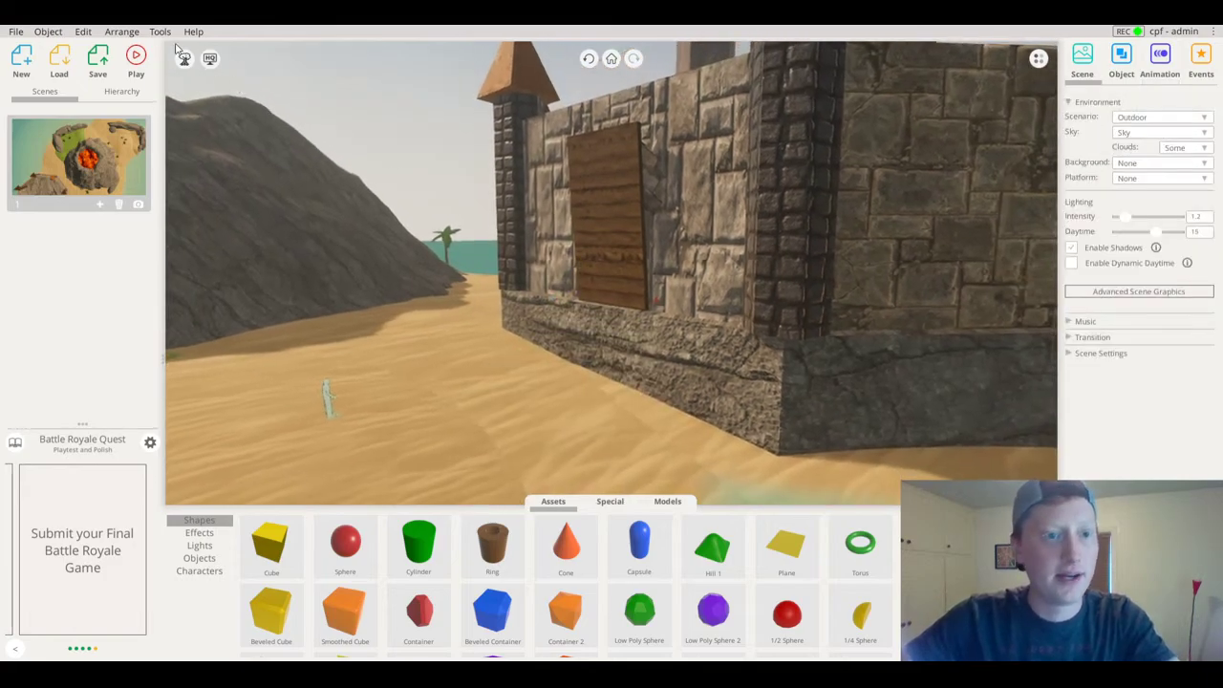
click(138, 64)
click(166, 74)
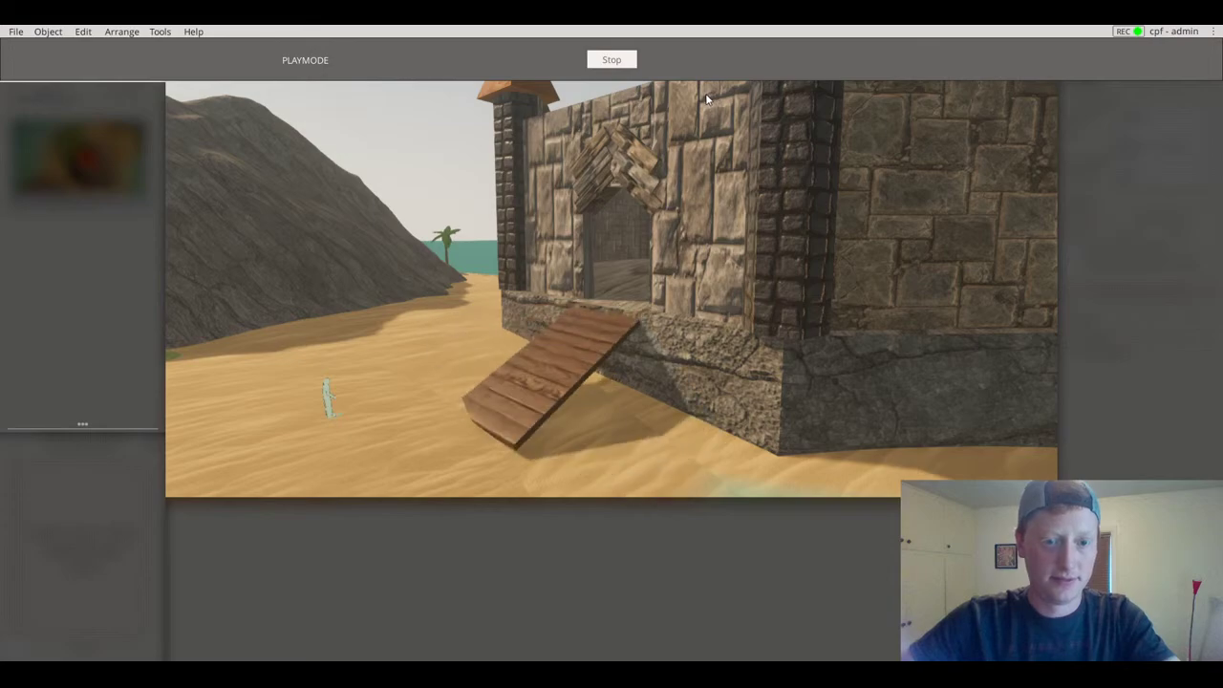
click(611, 60)
Add an event to the wooden panel that plays its own Animation 1 from the beginning on Interaction Start, and check the animation's play mode
click(599, 205)
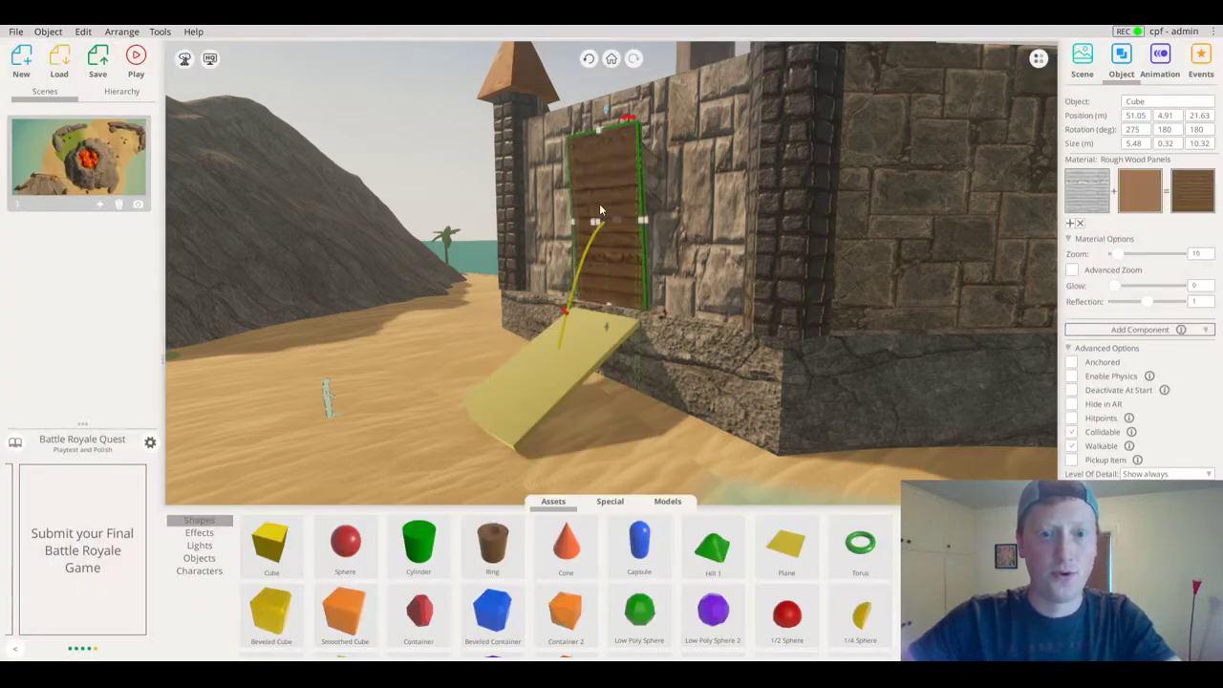
right_drag(630, 188, 709, 225)
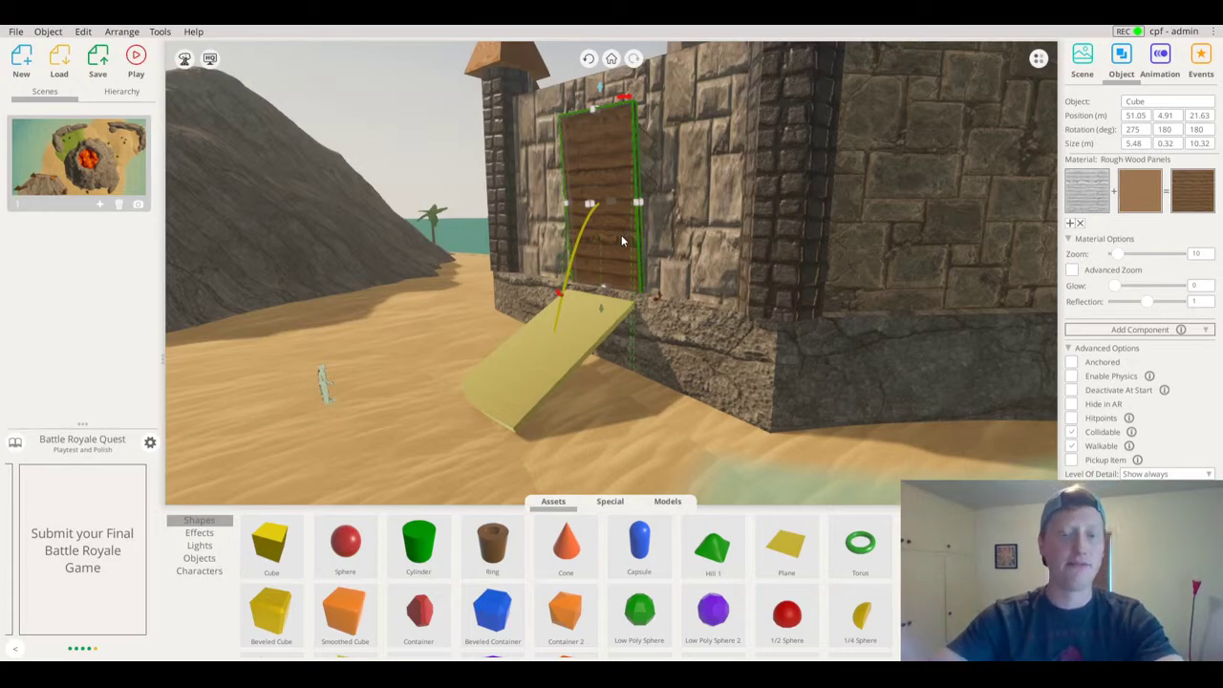
right_drag(618, 245, 692, 228)
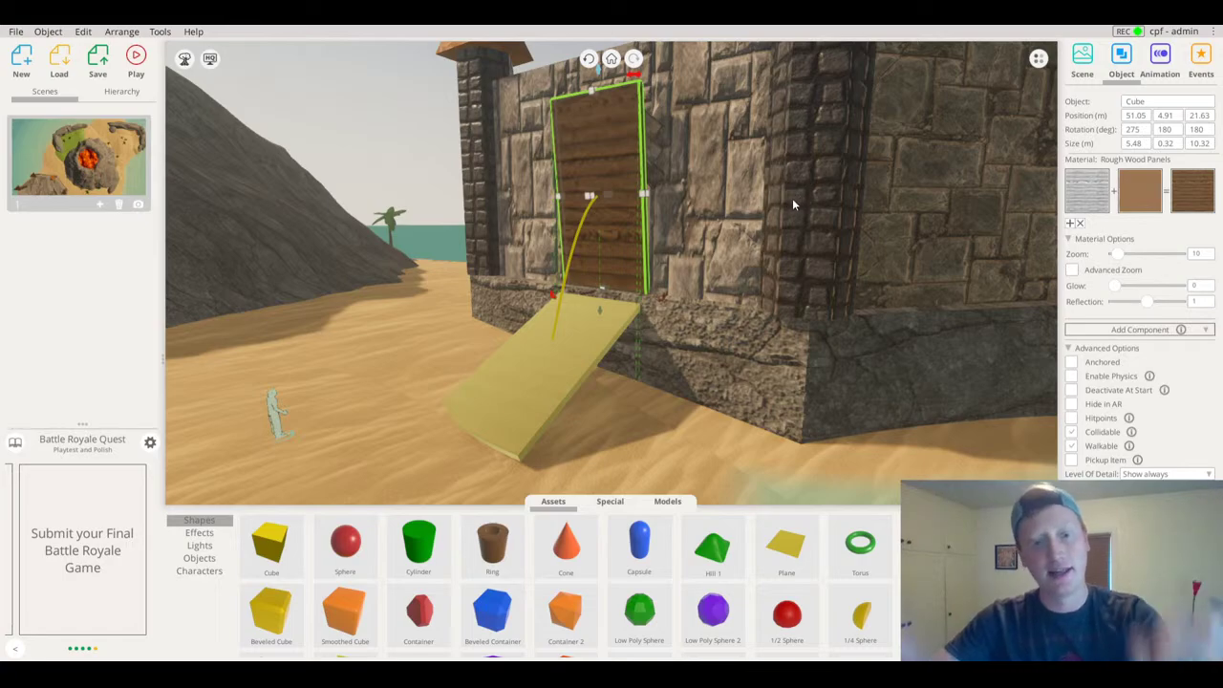
click(1202, 62)
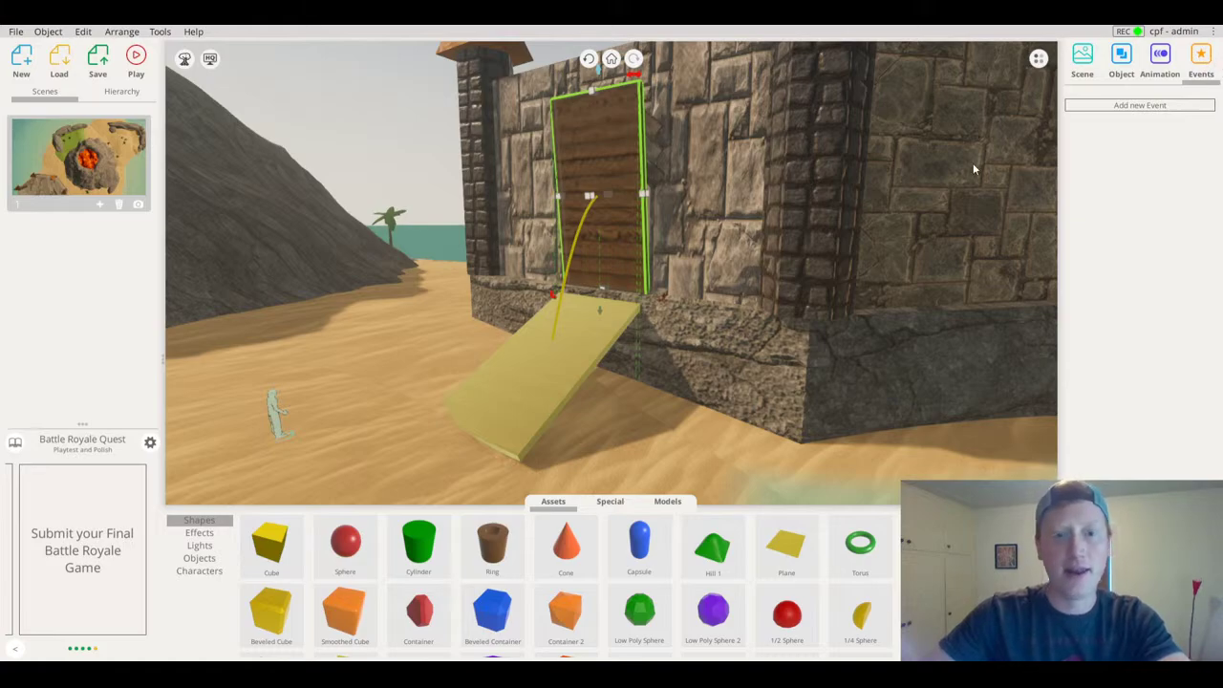
drag(791, 244, 837, 255)
scroll(837, 255, down, 3)
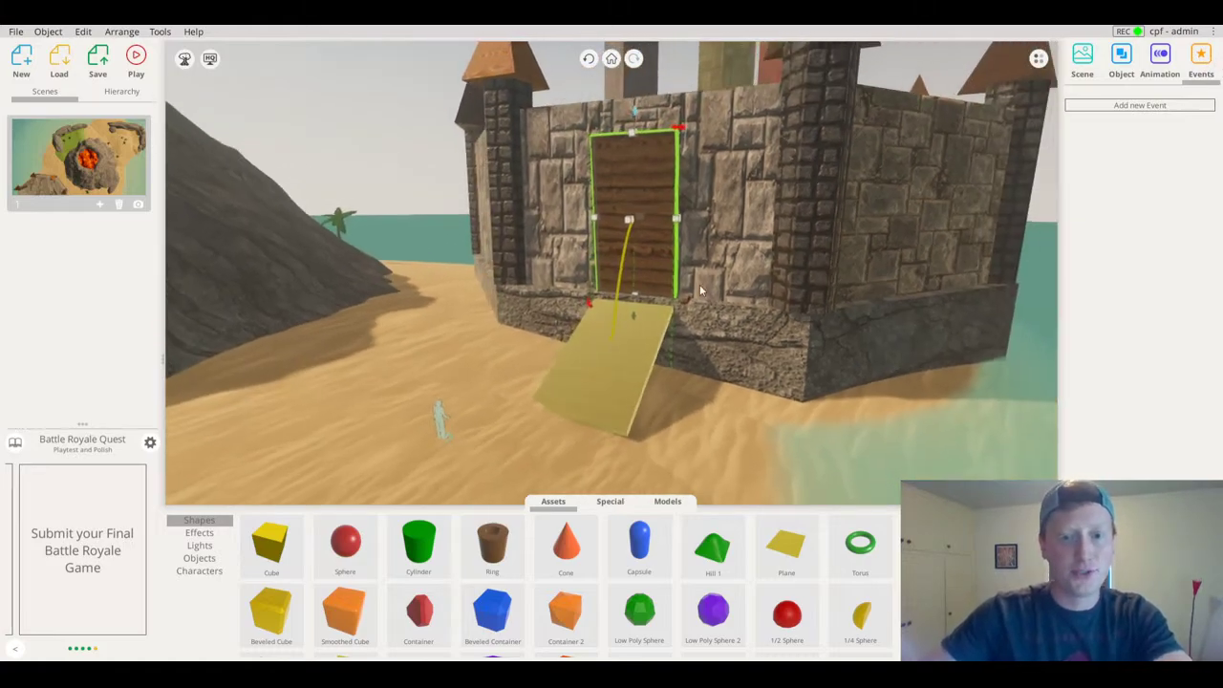
scroll(704, 294, up, 2)
drag(704, 293, 710, 278)
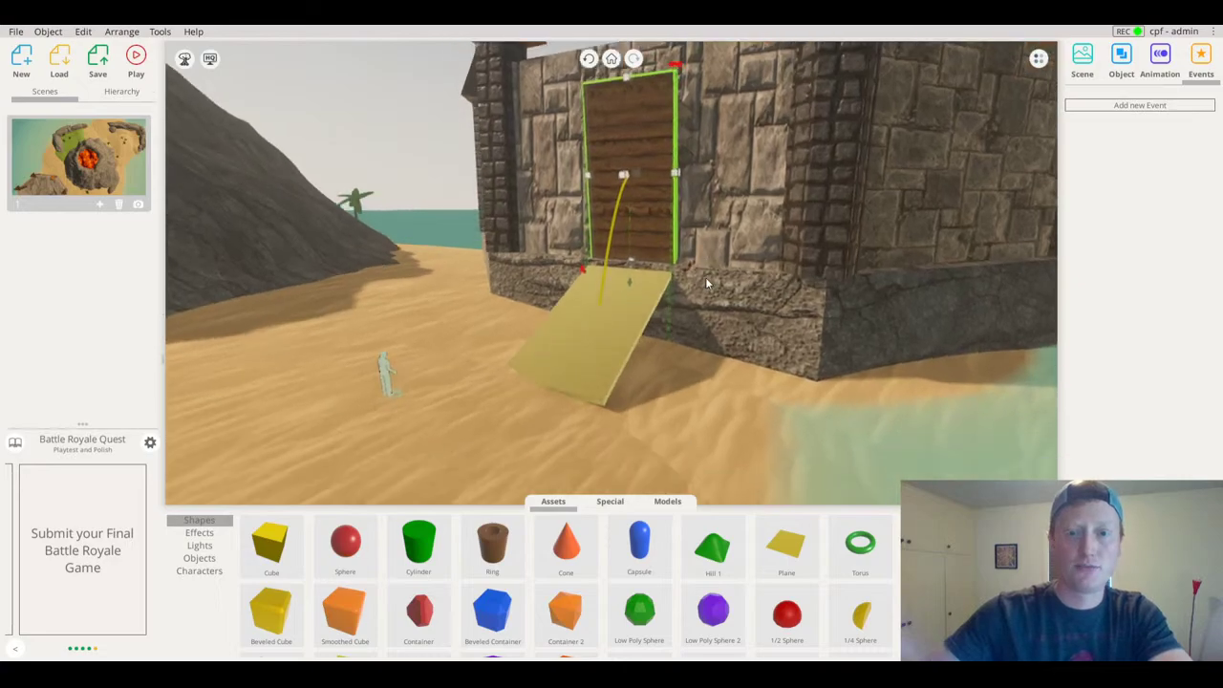
click(1153, 107)
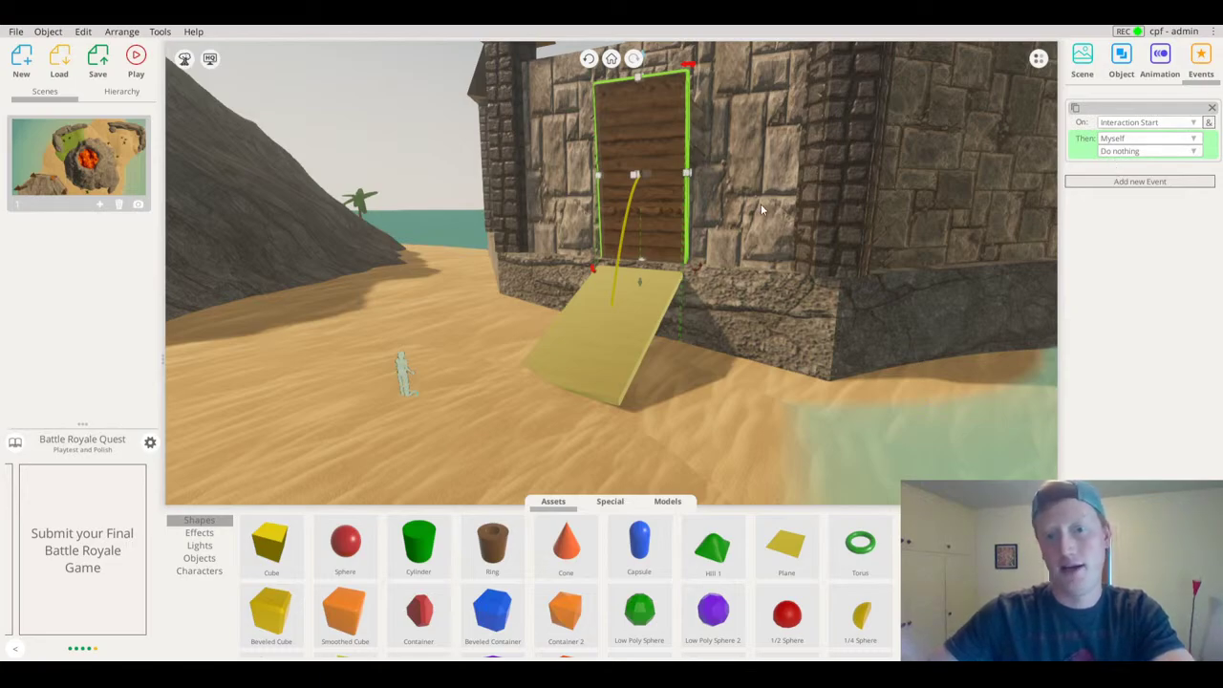
right_drag(762, 209, 779, 208)
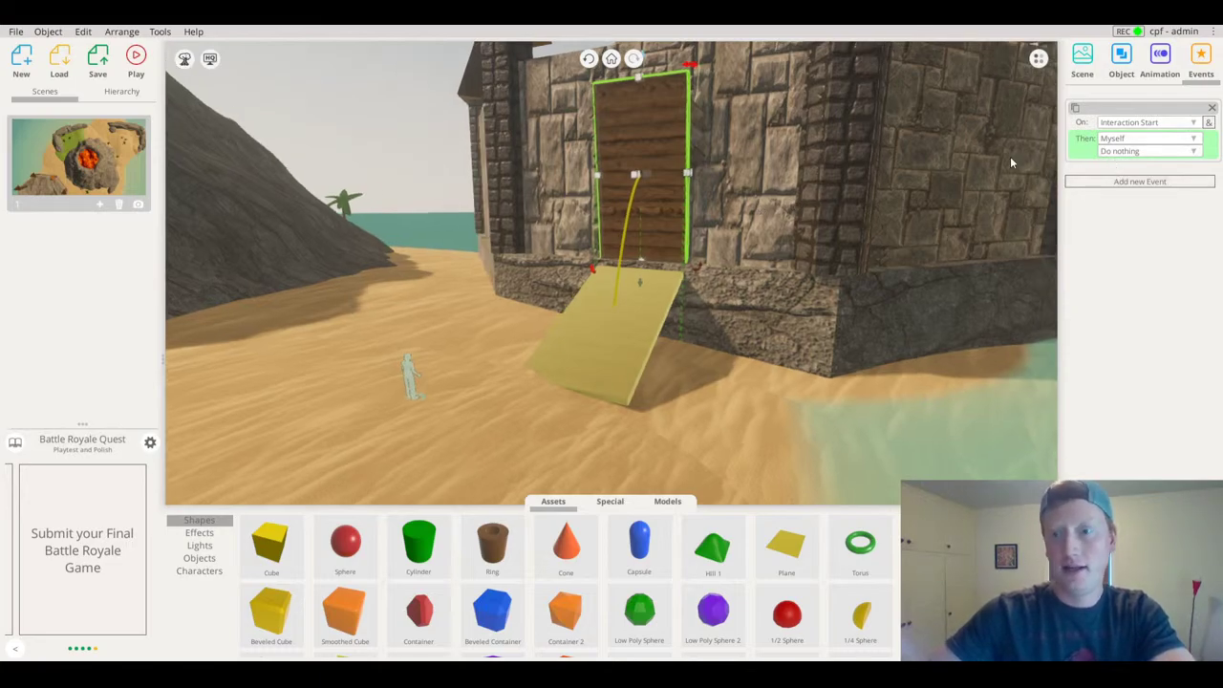
click(1123, 153)
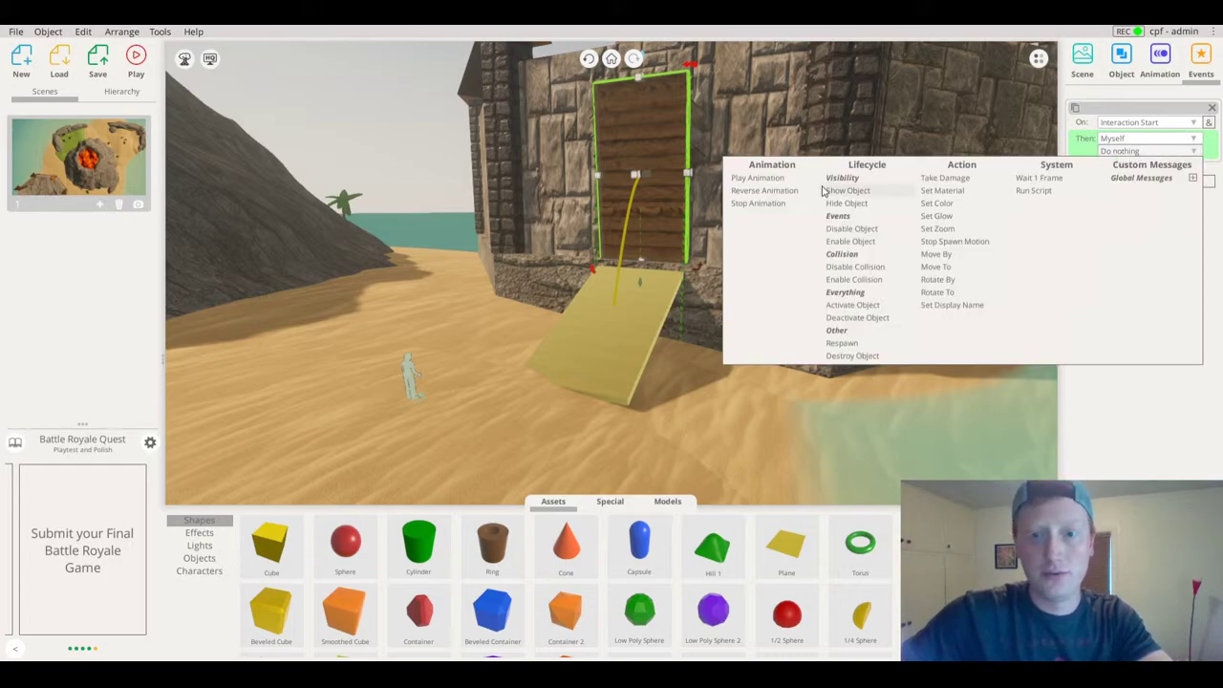
click(759, 177)
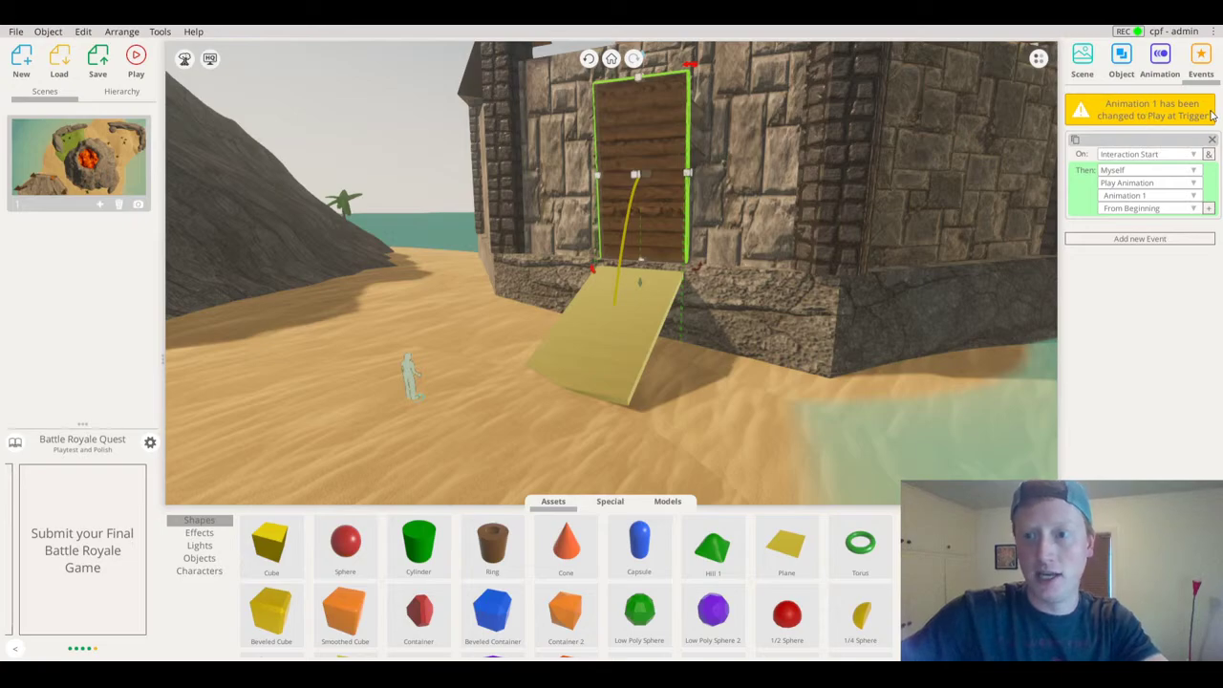
click(1160, 83)
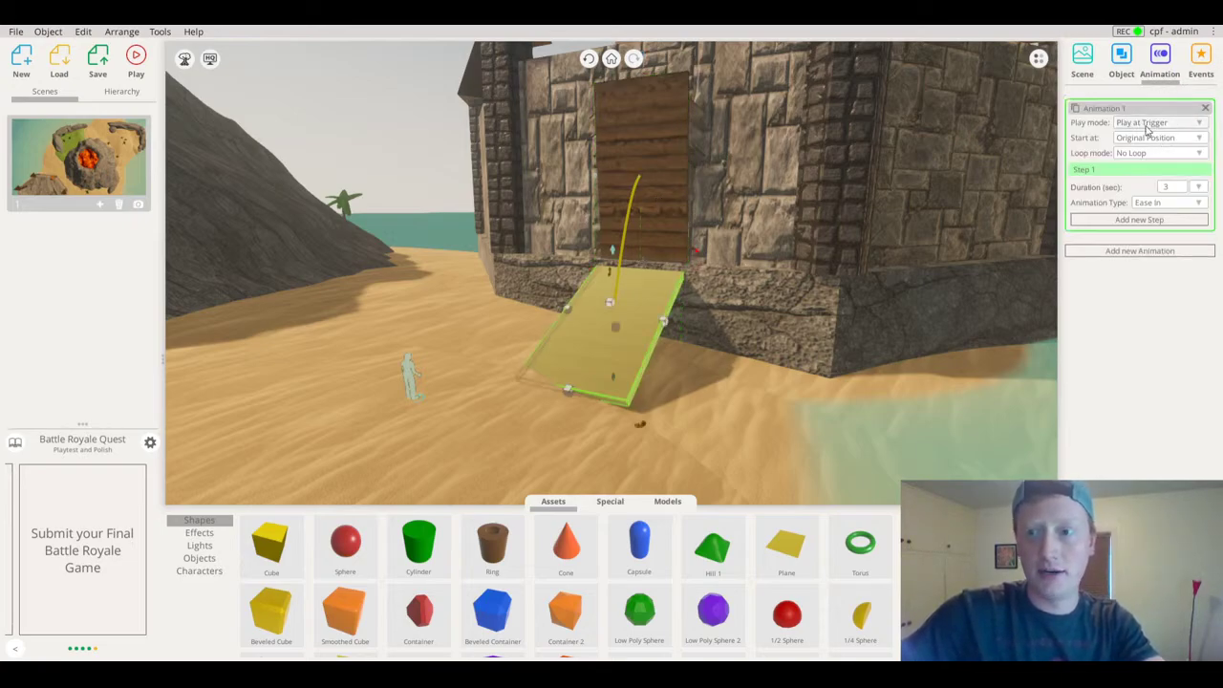
Start a playtest in front of the castle, trigger the drawbridge by interacting with it, and watch it lower from the side
drag(525, 227, 421, 235)
click(443, 170)
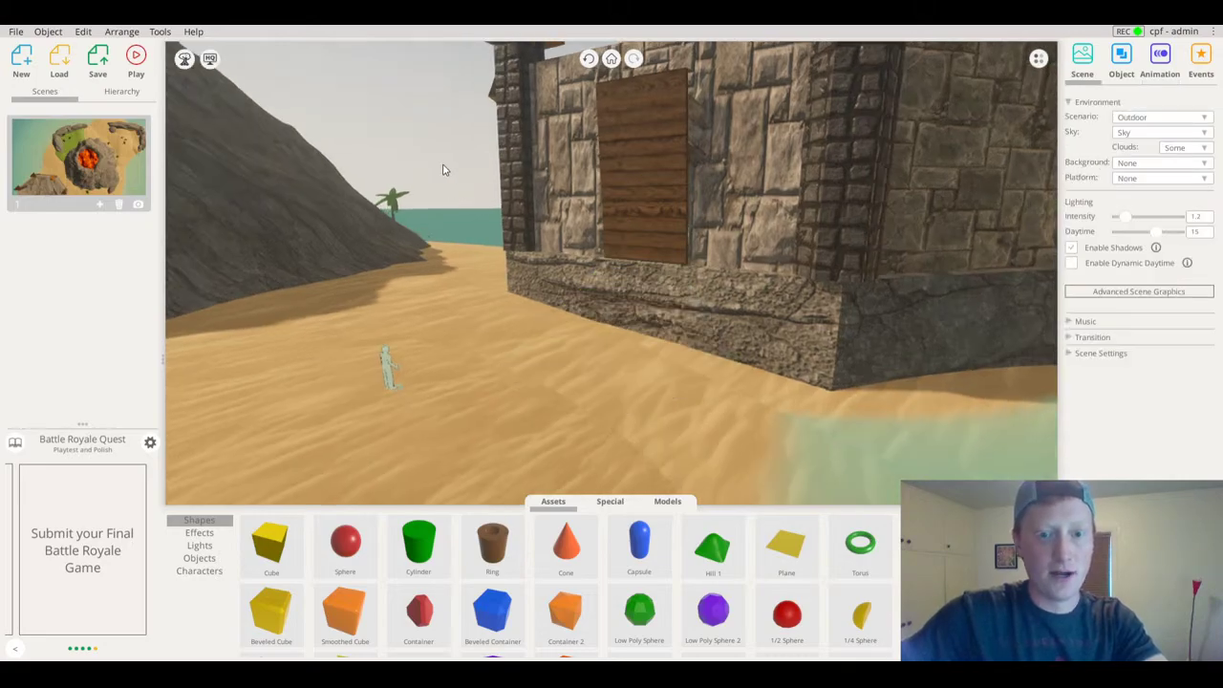
click(136, 62)
click(170, 92)
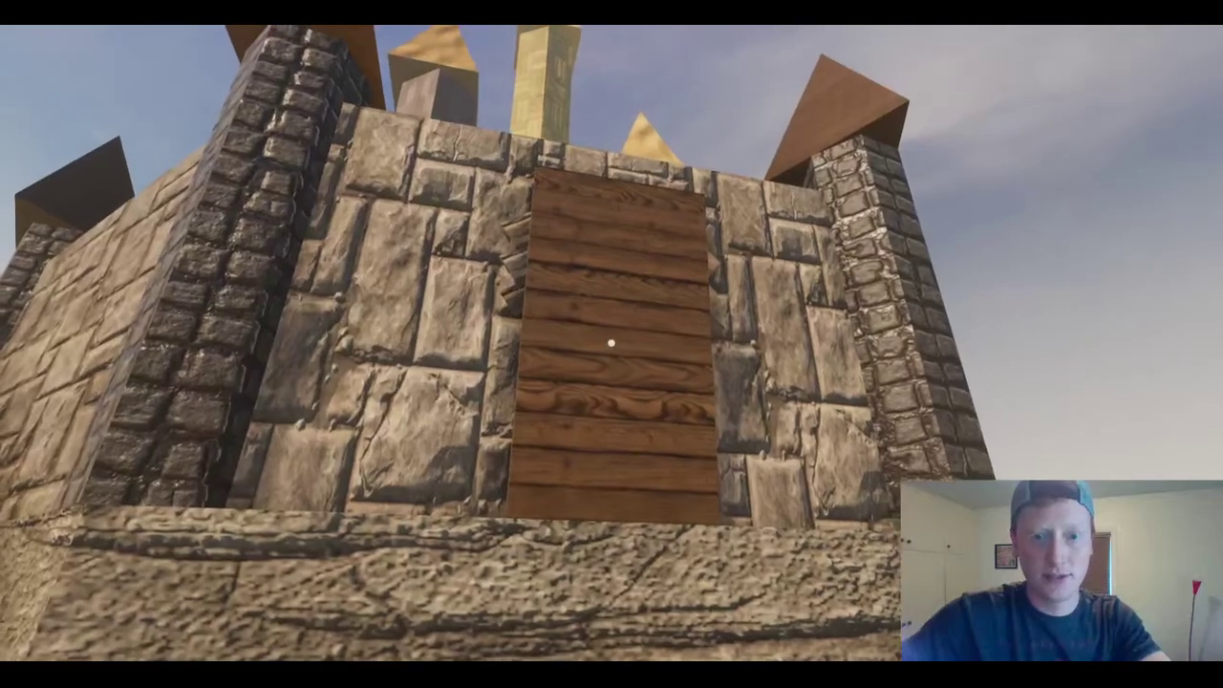
key(a)
key(a)
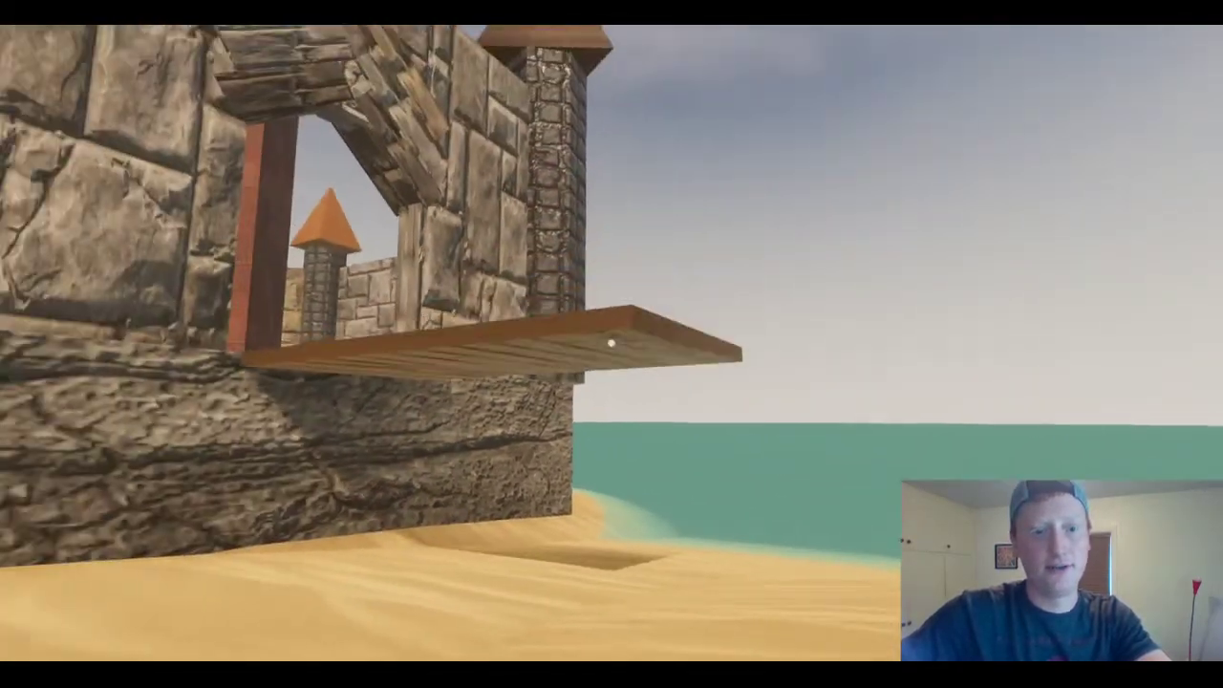
key(d)
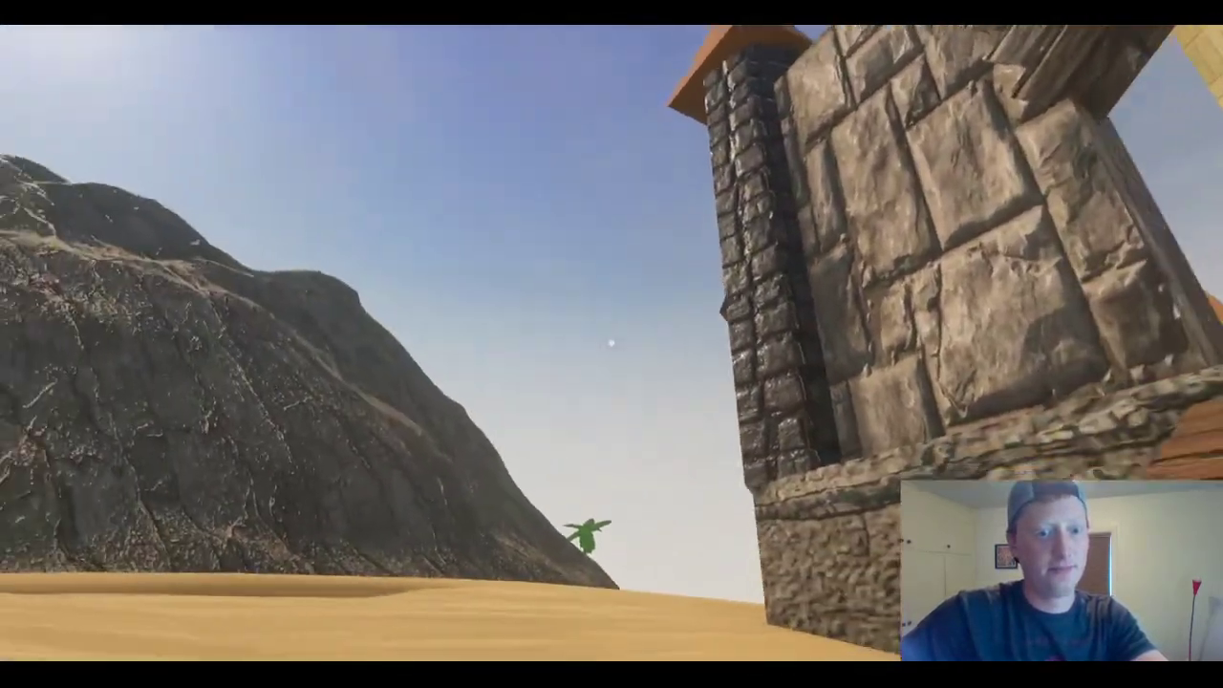
Walk up the lowered drawbridge into the castle courtyard, look around, and end the playtest
key(w)
key(w)
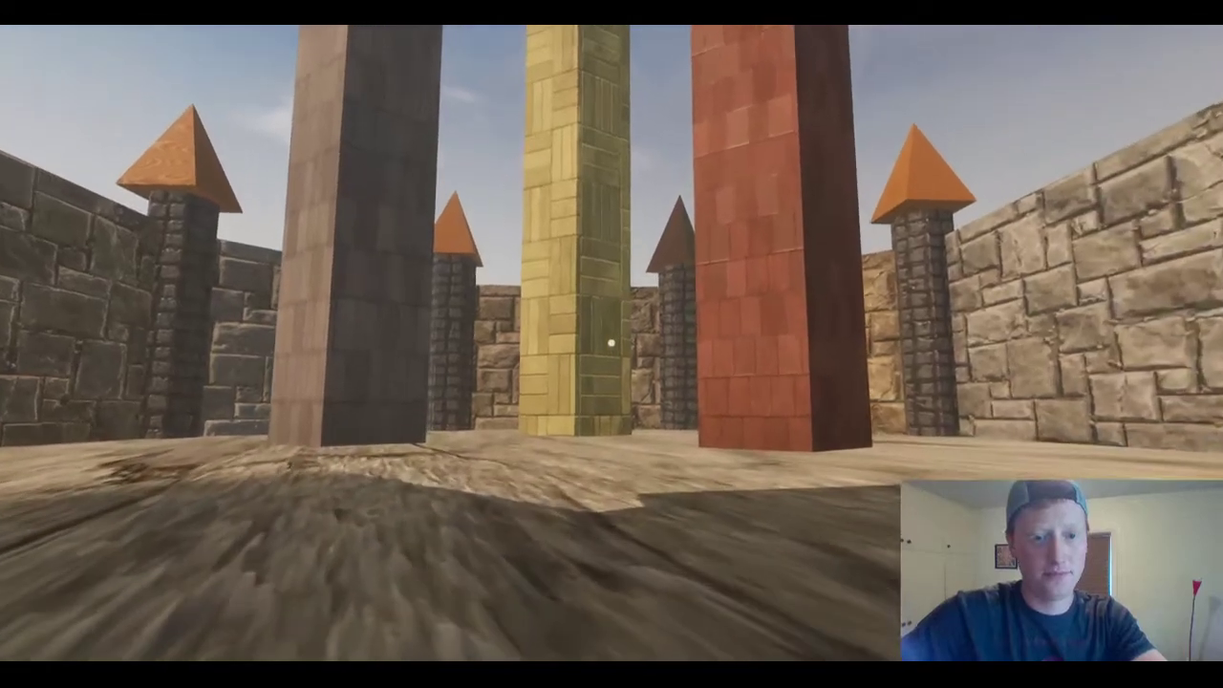
key(w)
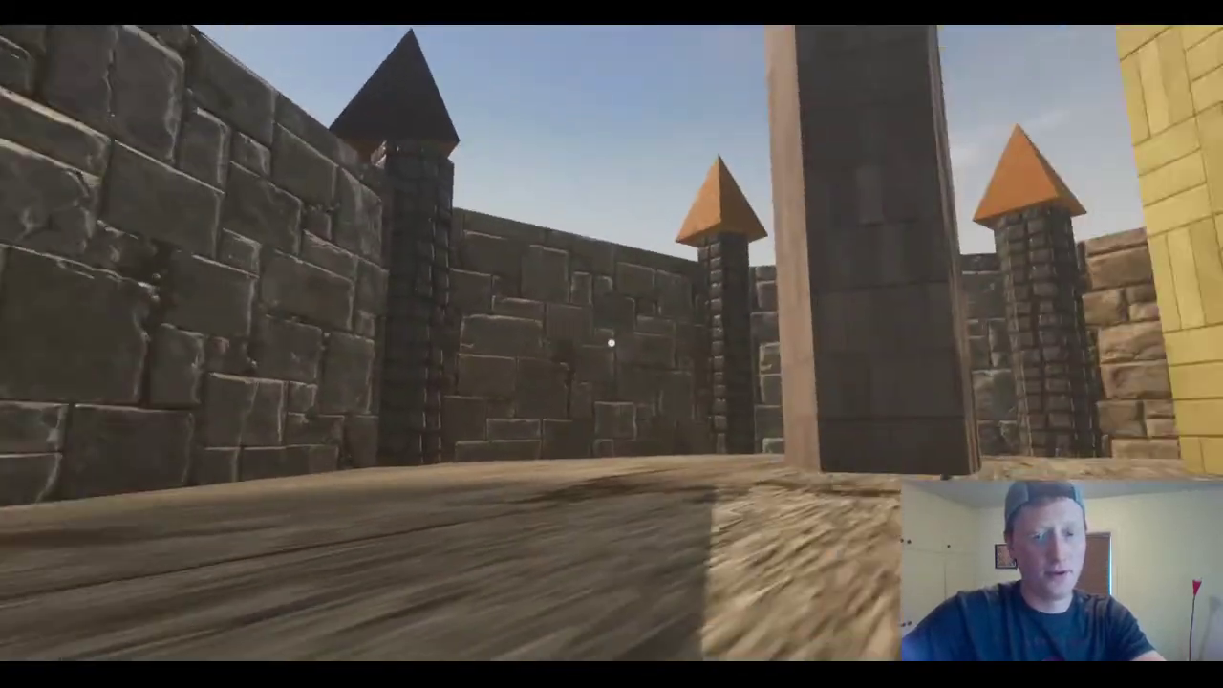
key(Escape)
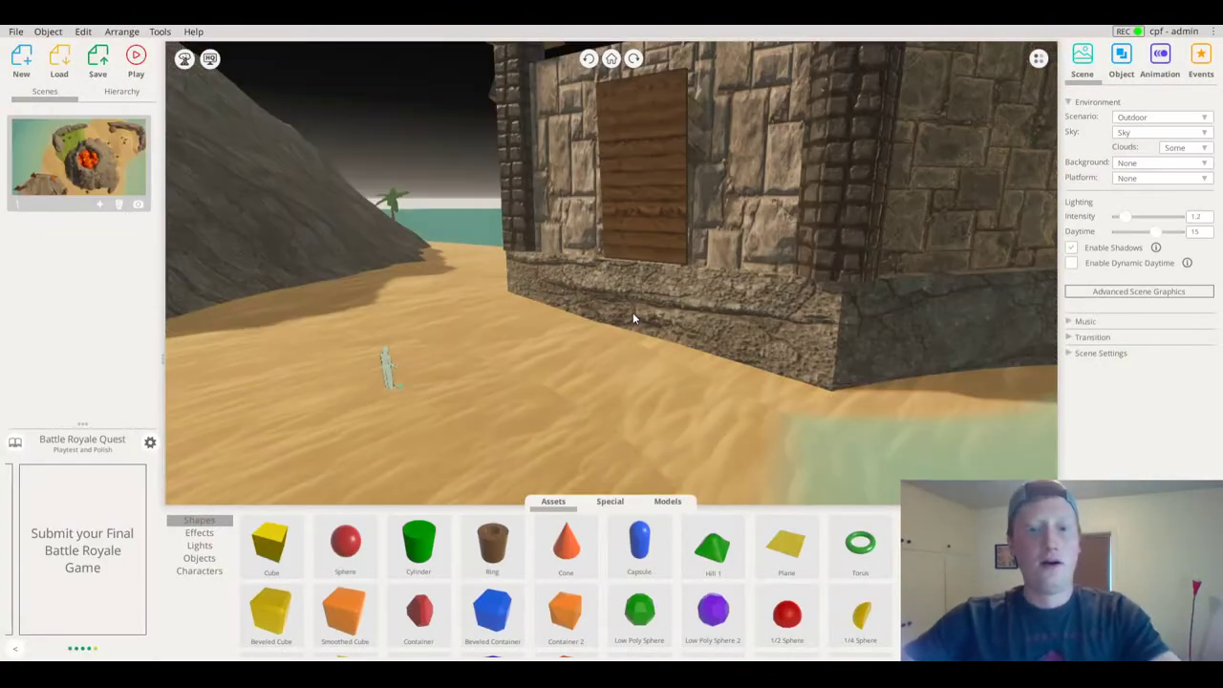
Browse the Effects assets for the castle and examine its exterior around the gateway
drag(686, 265, 446, 343)
drag(615, 301, 791, 217)
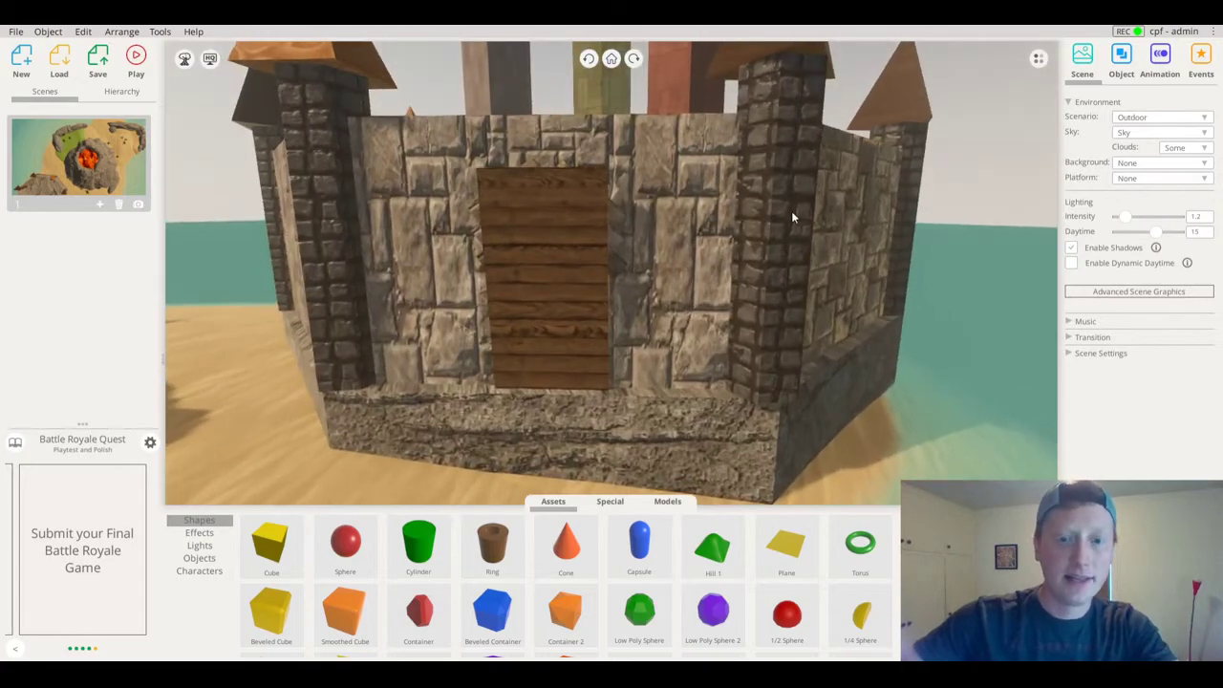
click(205, 533)
drag(551, 428, 546, 382)
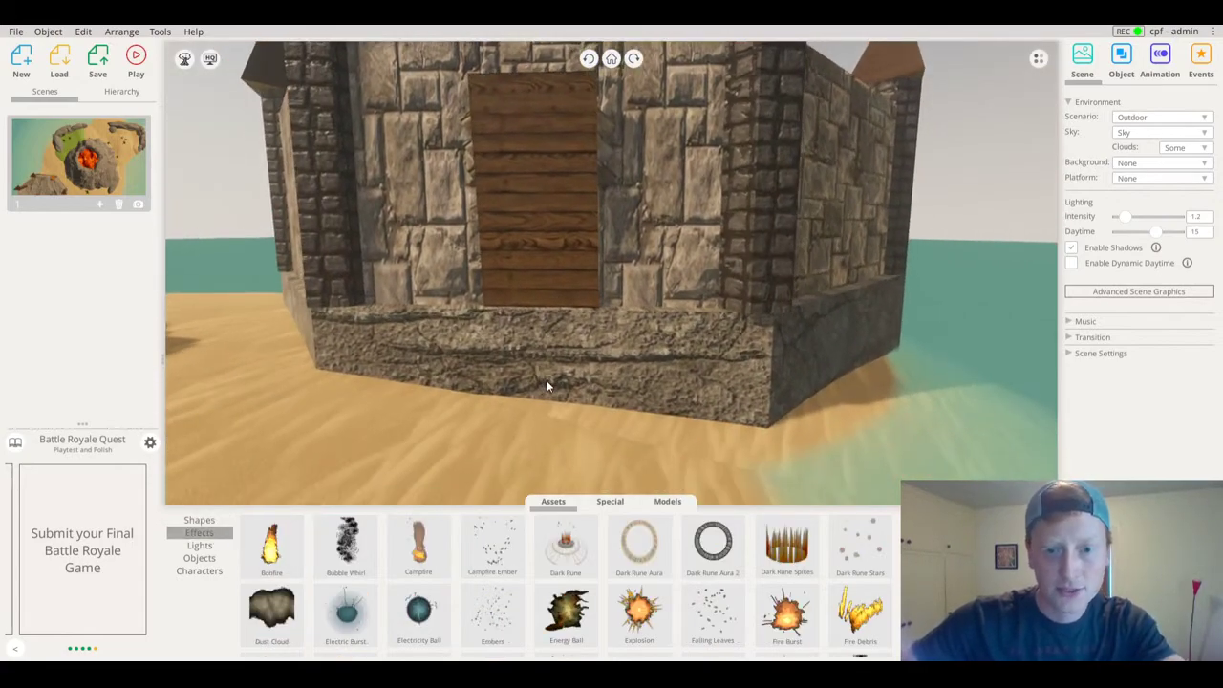
scroll(564, 573, down, 1)
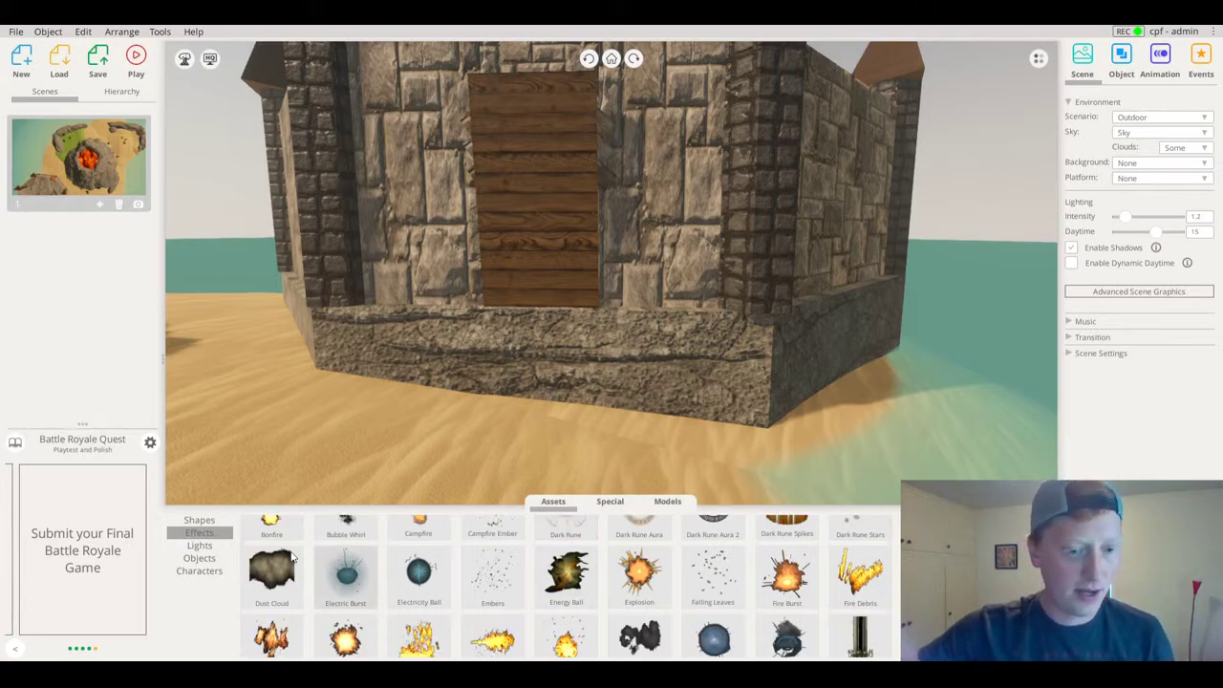
scroll(715, 578, up, 1)
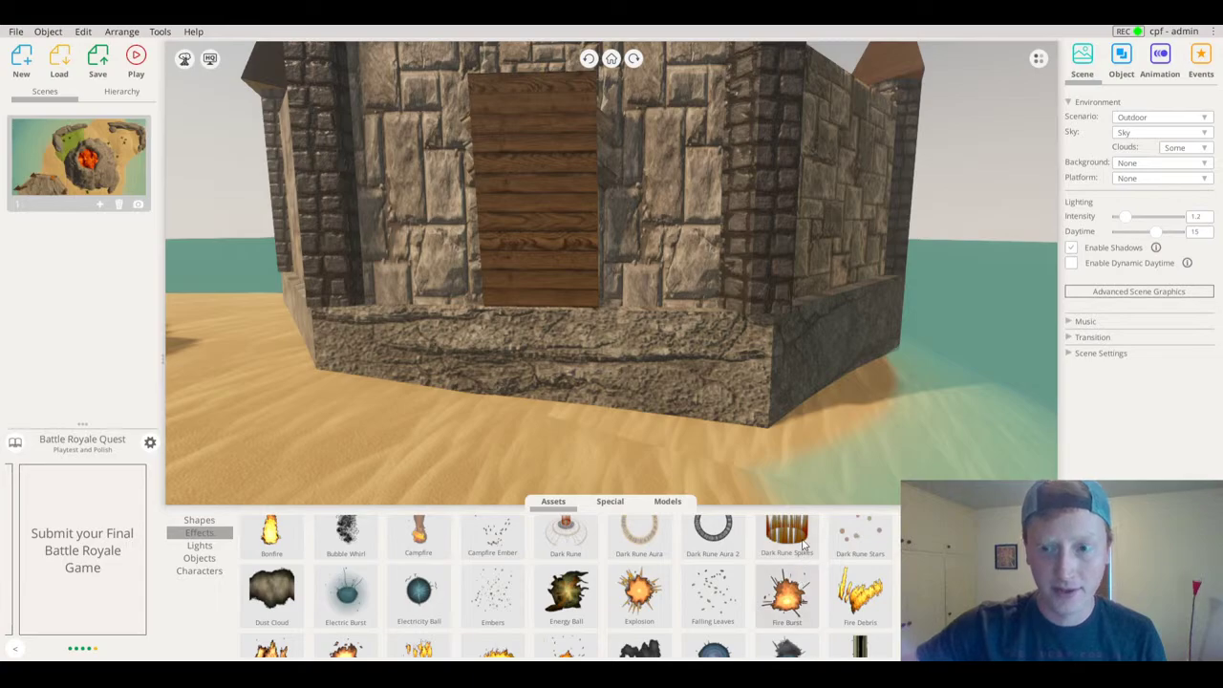
drag(846, 373, 618, 349)
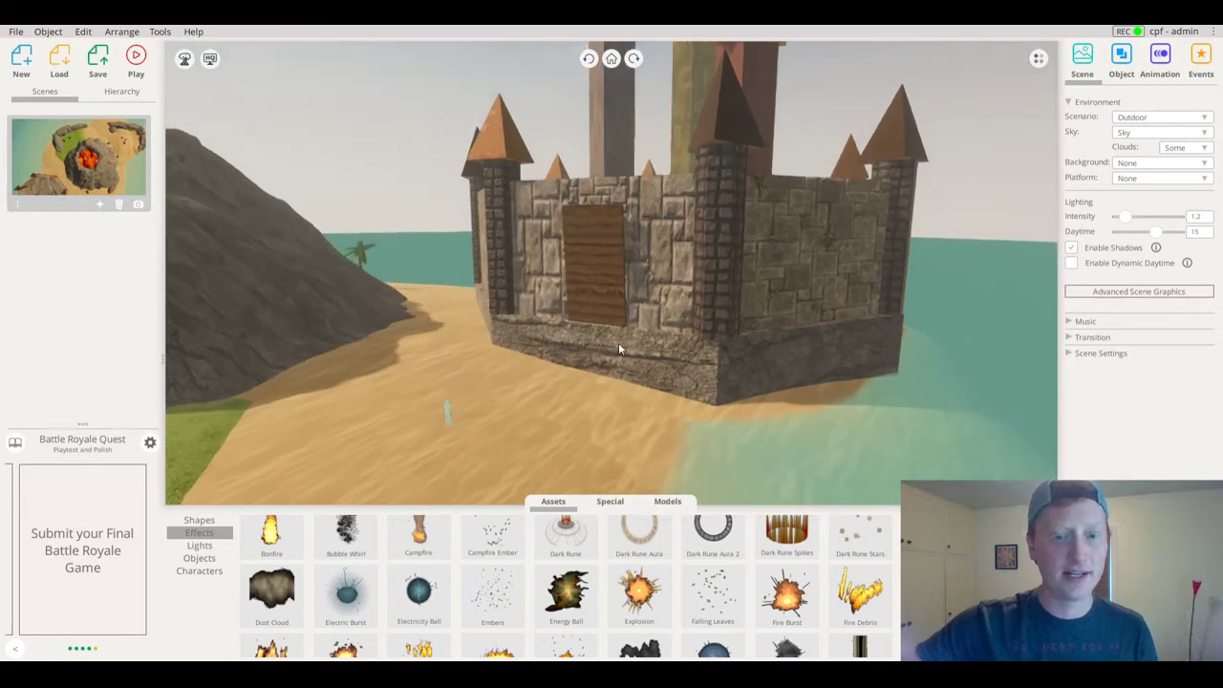
scroll(733, 281, up, 3)
drag(732, 281, 746, 265)
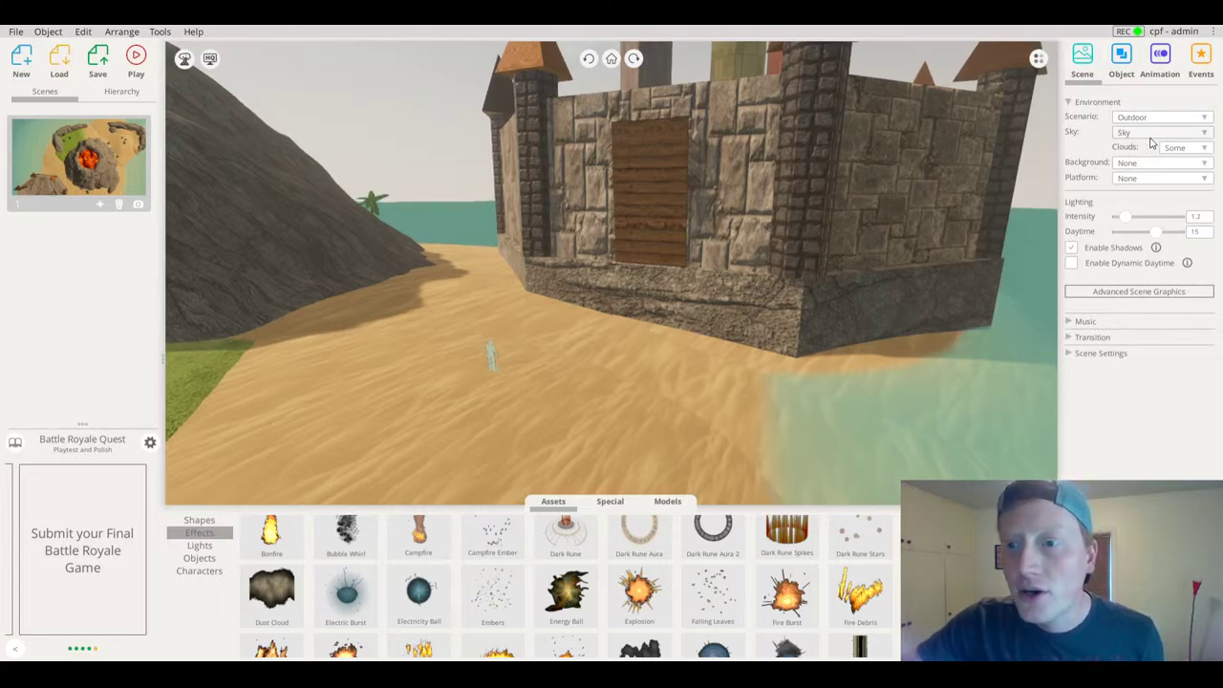
Try Moderate clouds for the outdoor sky, and set the scene's cloud cover to Heavy
click(1176, 149)
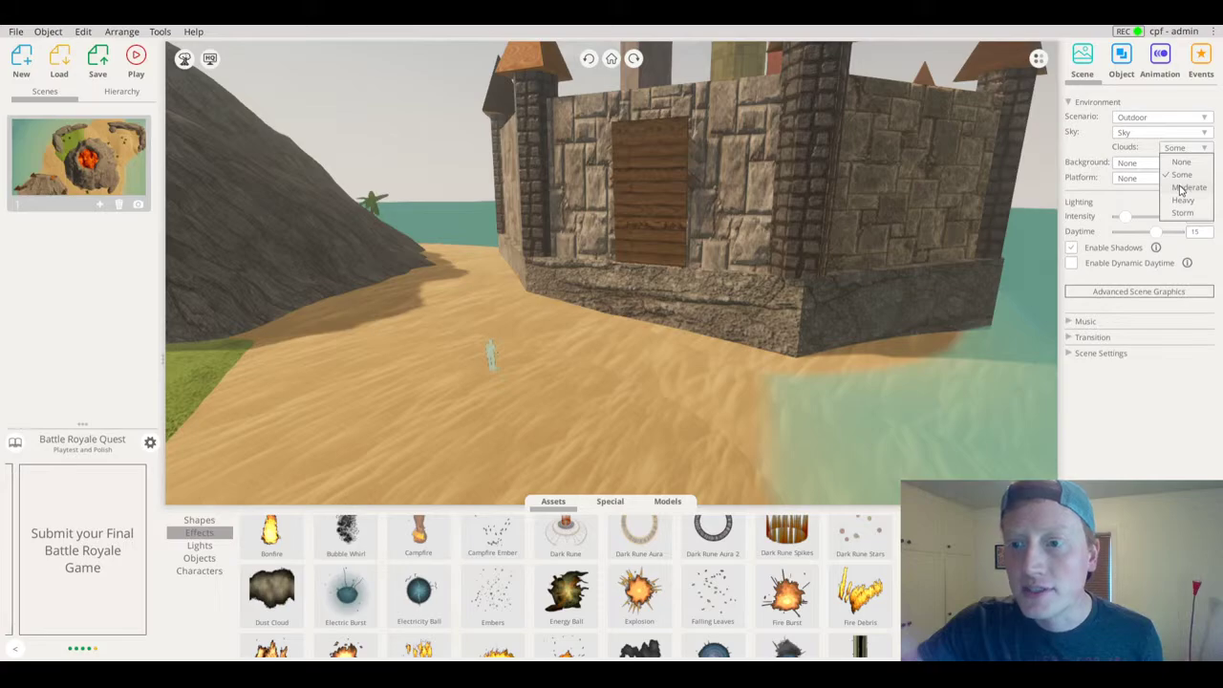
click(1184, 187)
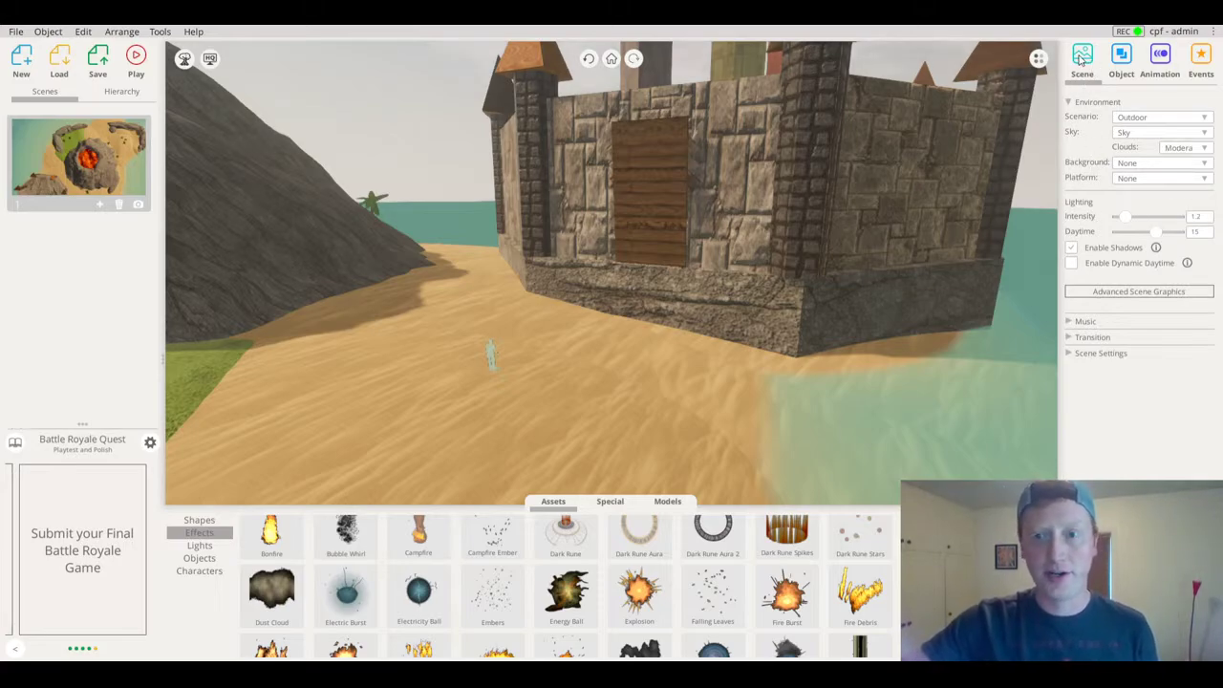
click(673, 189)
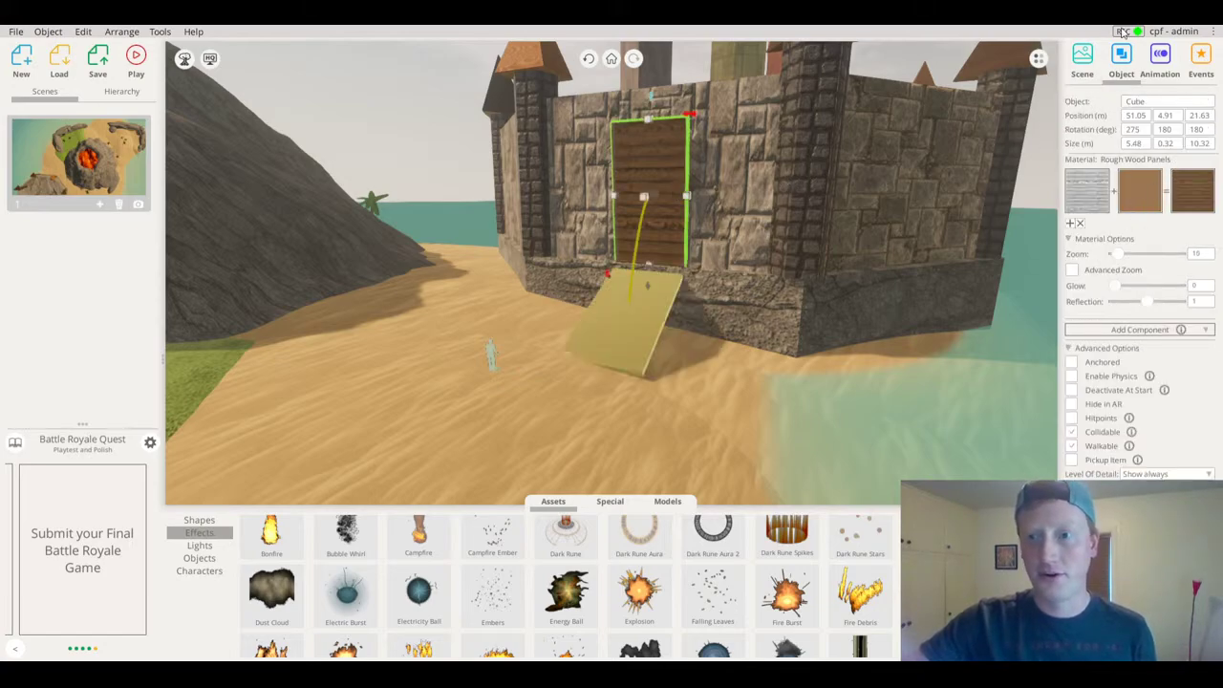
click(1084, 59)
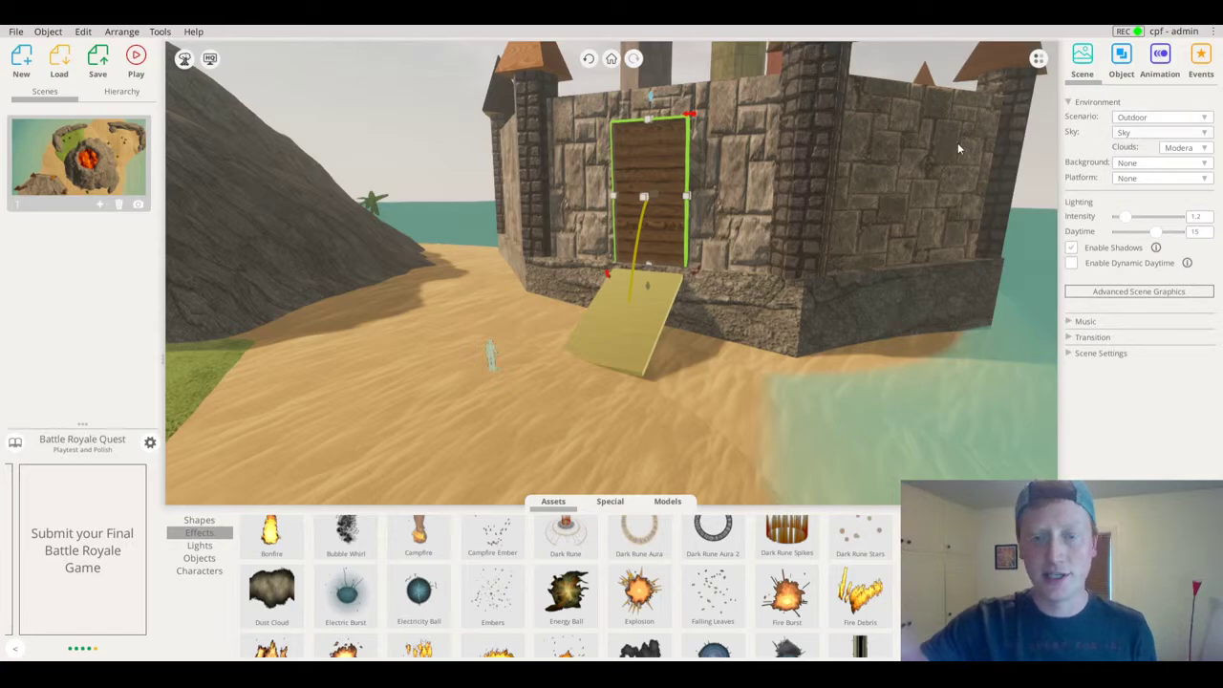
click(1183, 149)
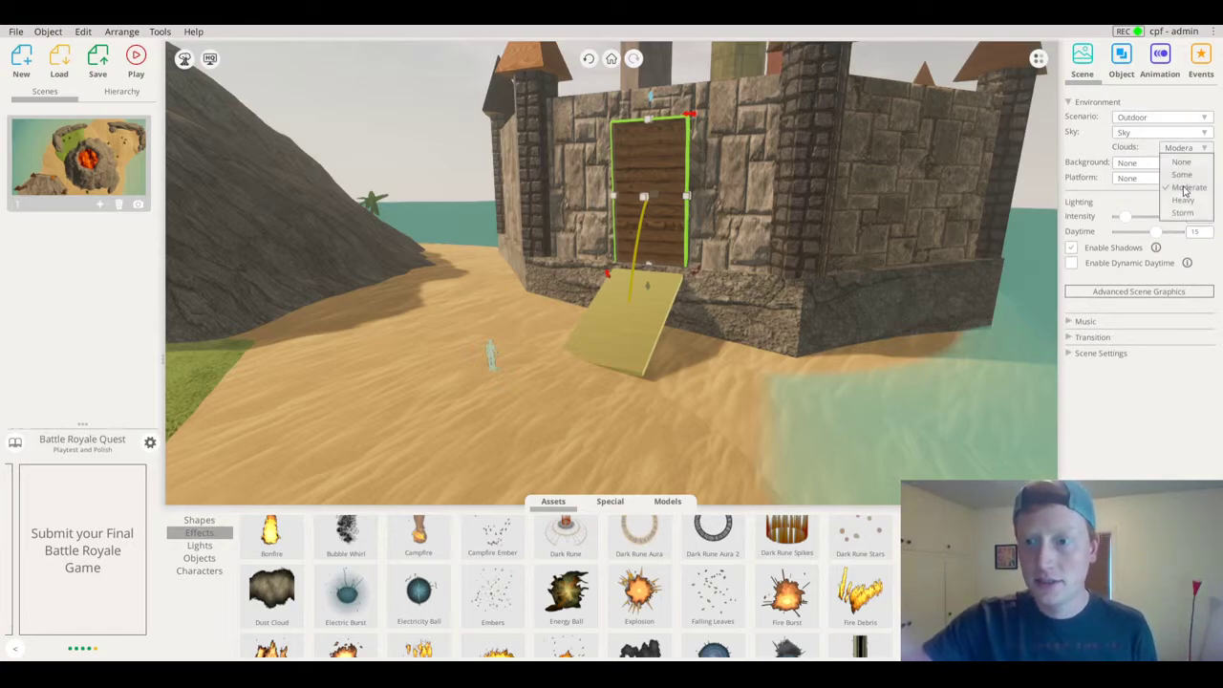
click(1186, 204)
drag(1017, 311, 1043, 317)
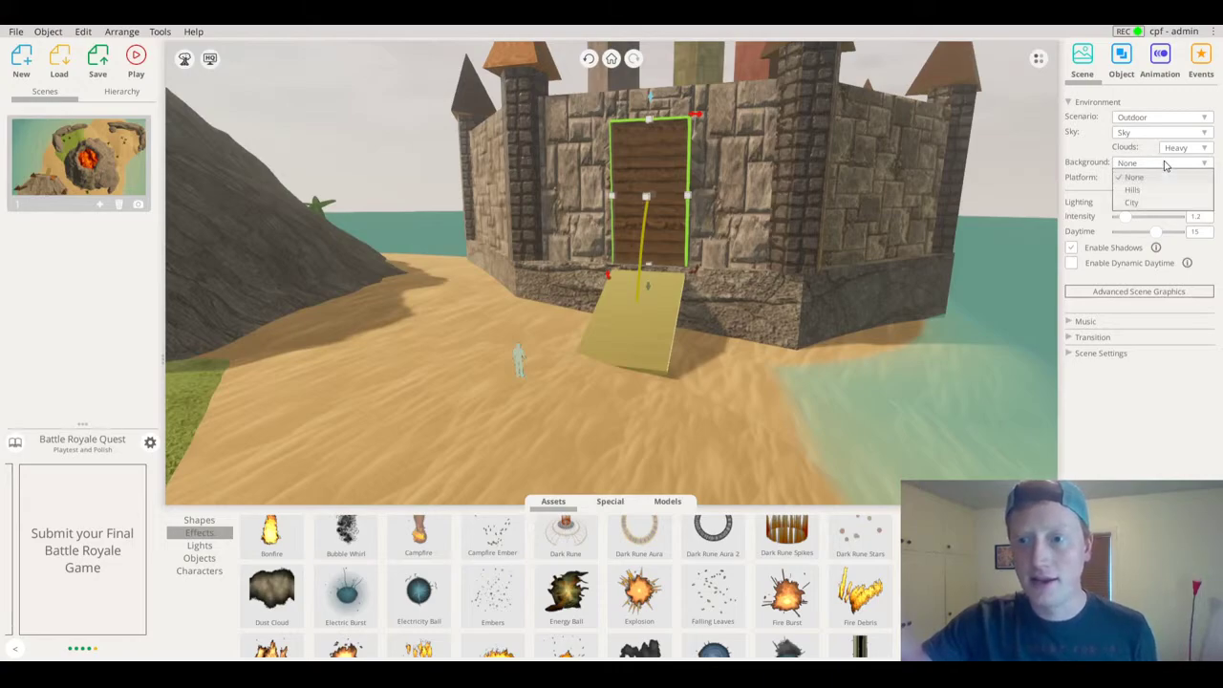
Keep the scene background at None, try a daytime of 8.18, and view the lighting across the island
click(1128, 179)
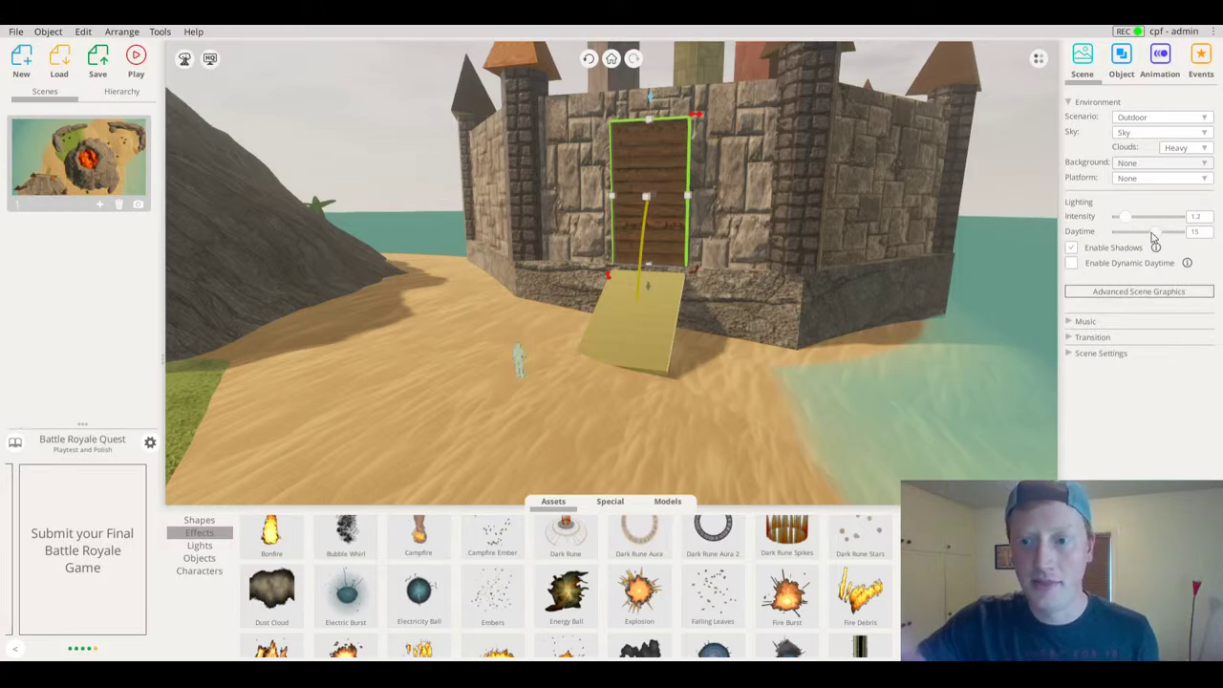
drag(1153, 237, 1139, 236)
scroll(680, 249, down, 6)
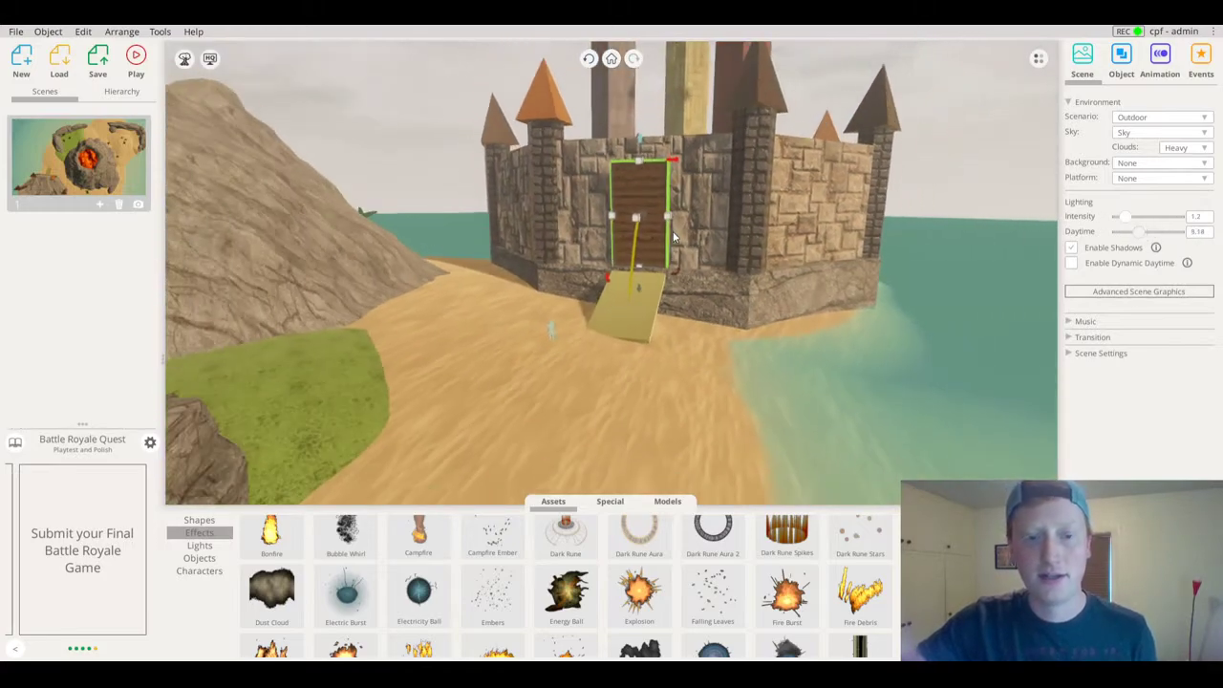
drag(680, 250, 427, 203)
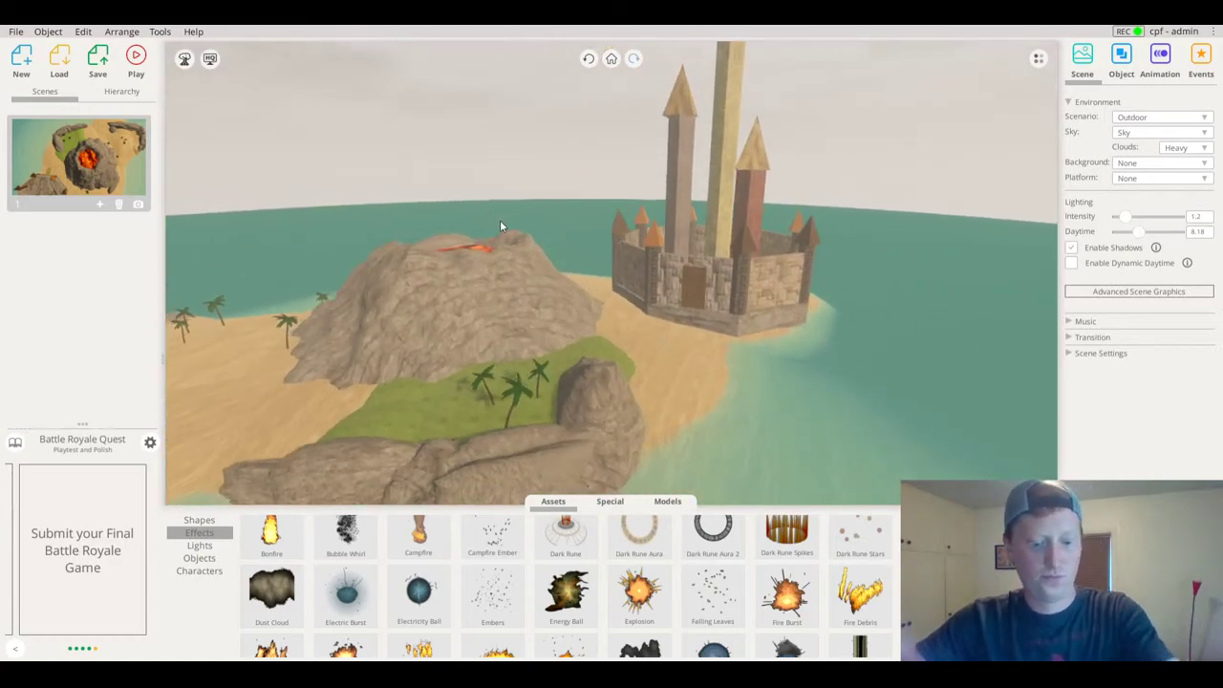
drag(500, 224, 583, 215)
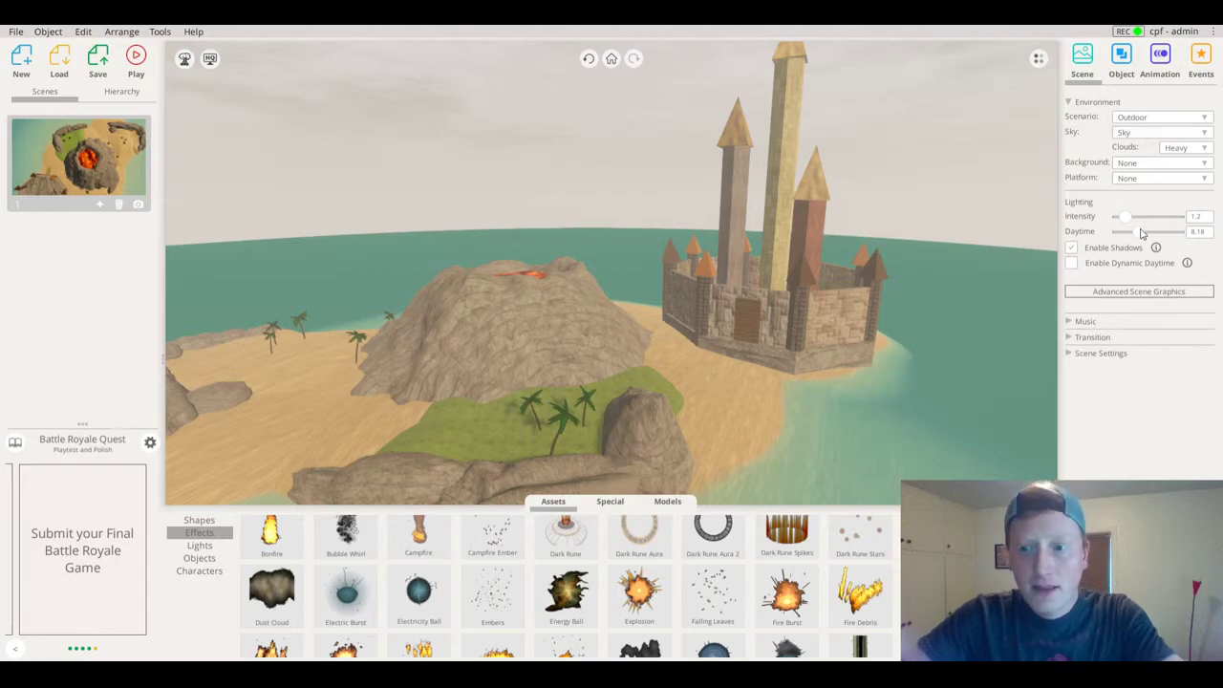
Try a daytime of 17.78 for the scene lighting, and set the daytime to 13.99
drag(1140, 235, 1164, 245)
drag(694, 218, 601, 204)
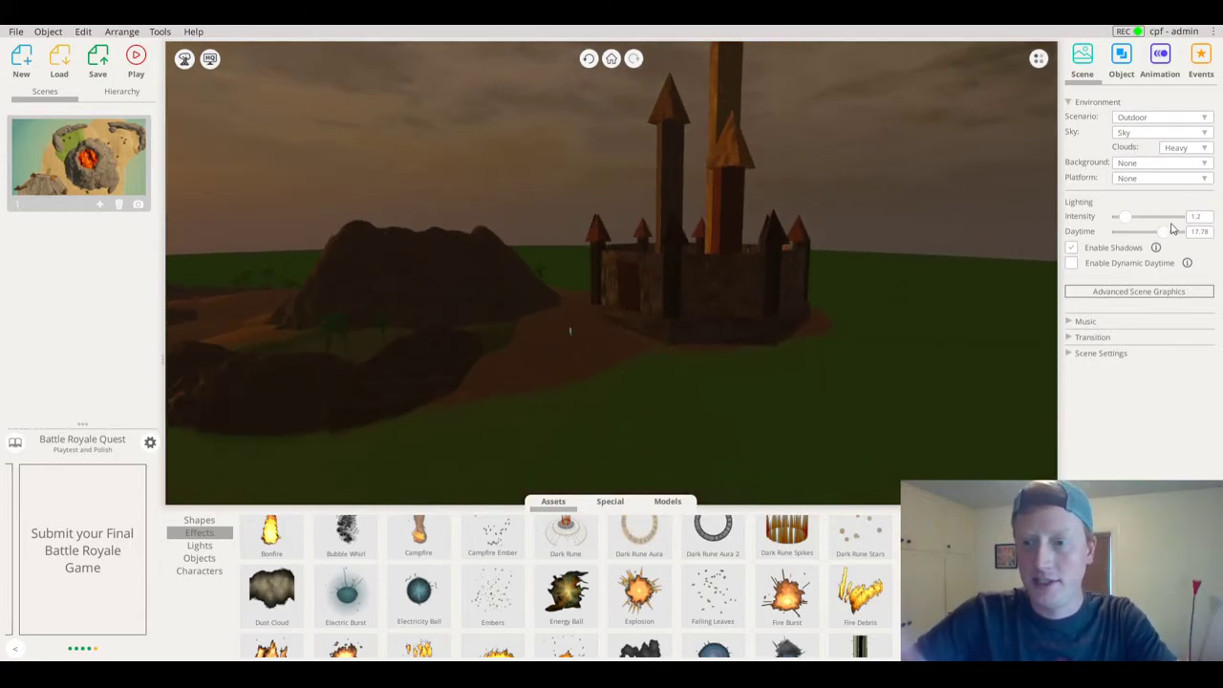
drag(1174, 229, 1154, 235)
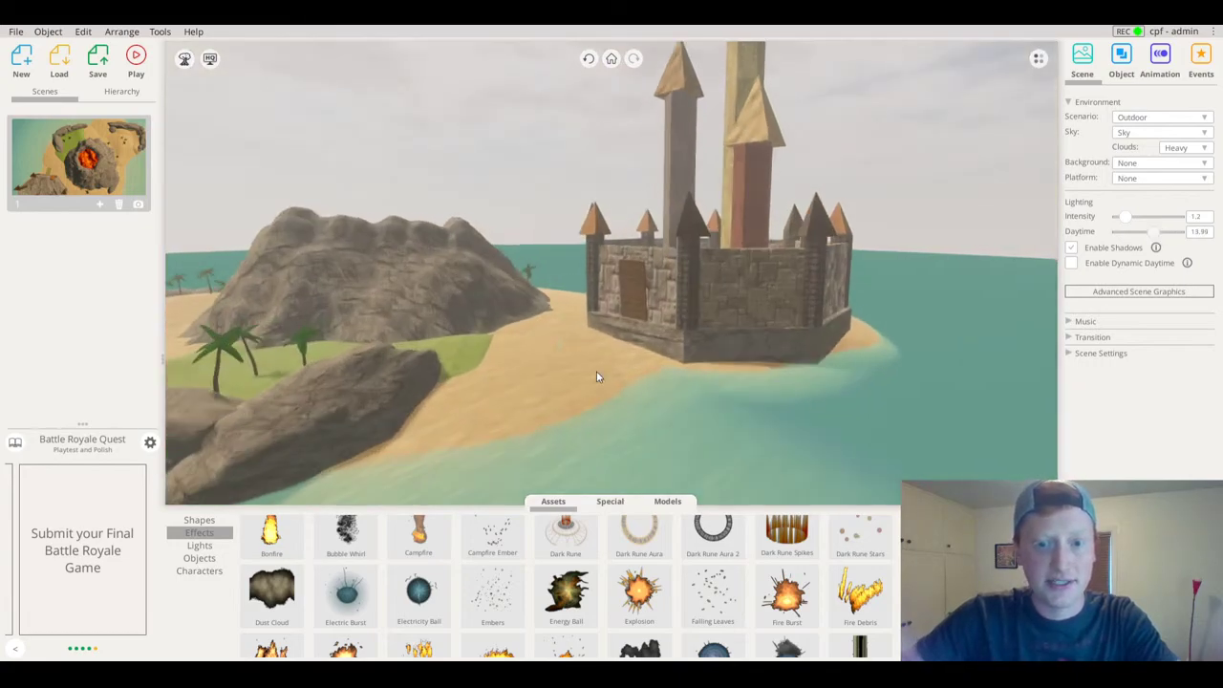
Examine the raised drawbridge and the front walls of the castle from up close and farther back
scroll(596, 375, up, 10)
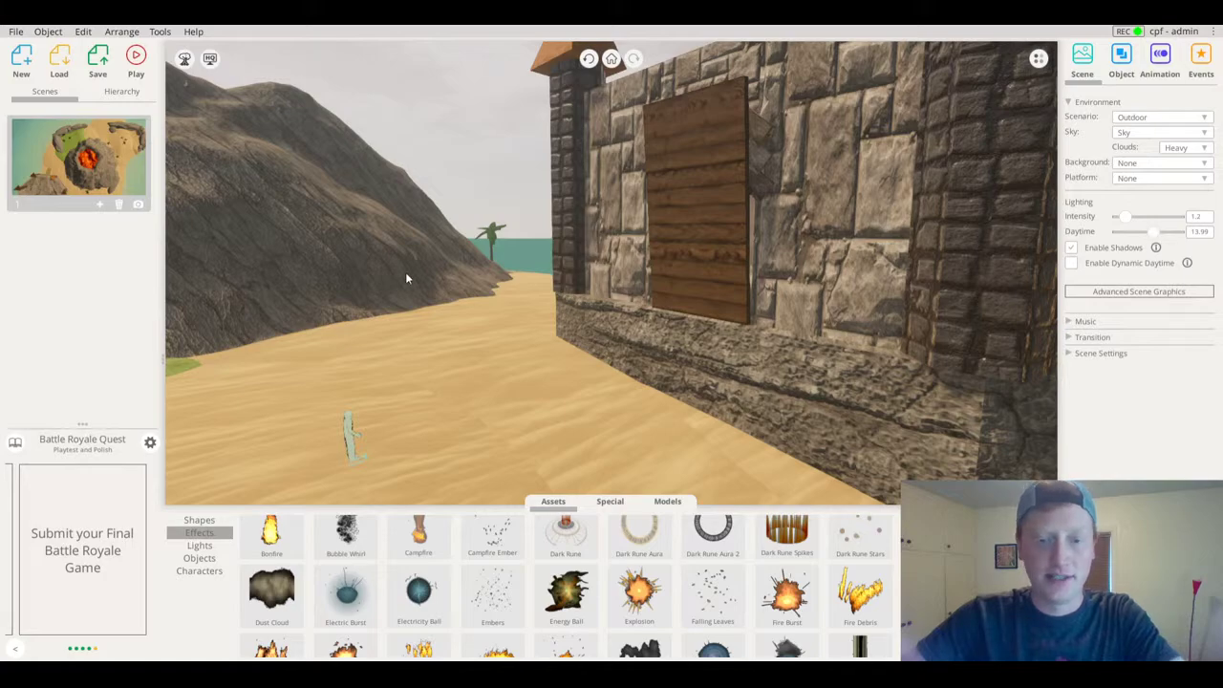
right_drag(405, 272, 679, 258)
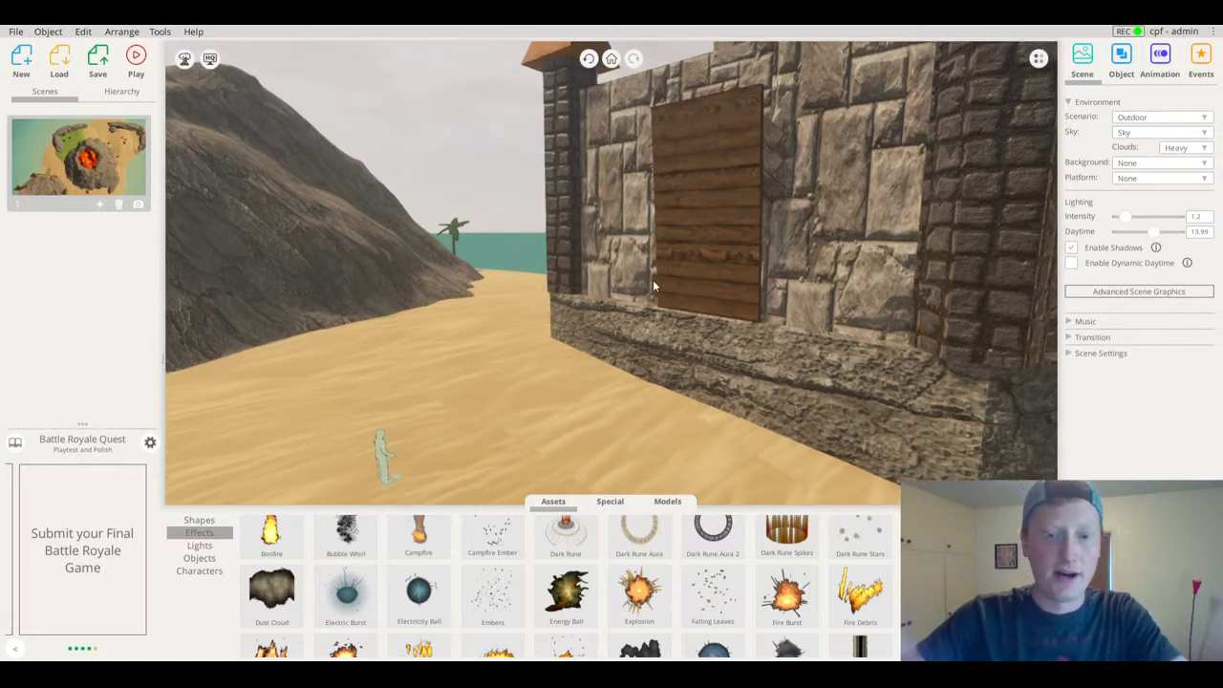
scroll(654, 284, down, 5)
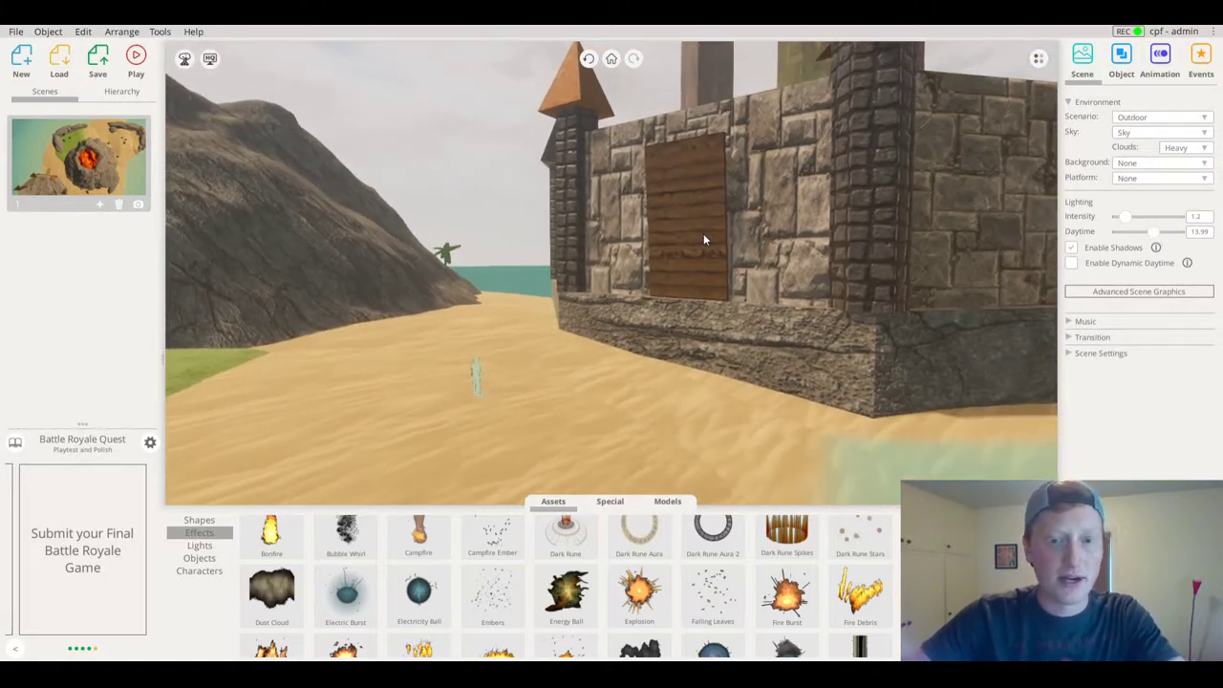
scroll(701, 238, down, 3)
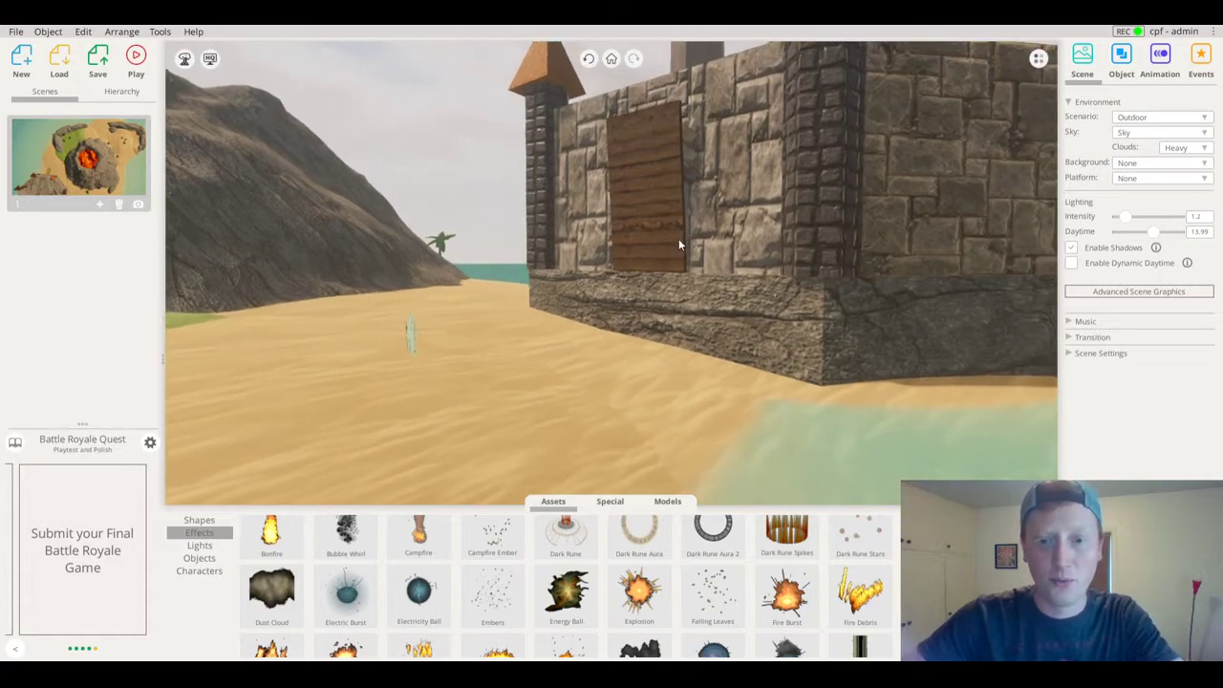
right_drag(691, 266, 770, 274)
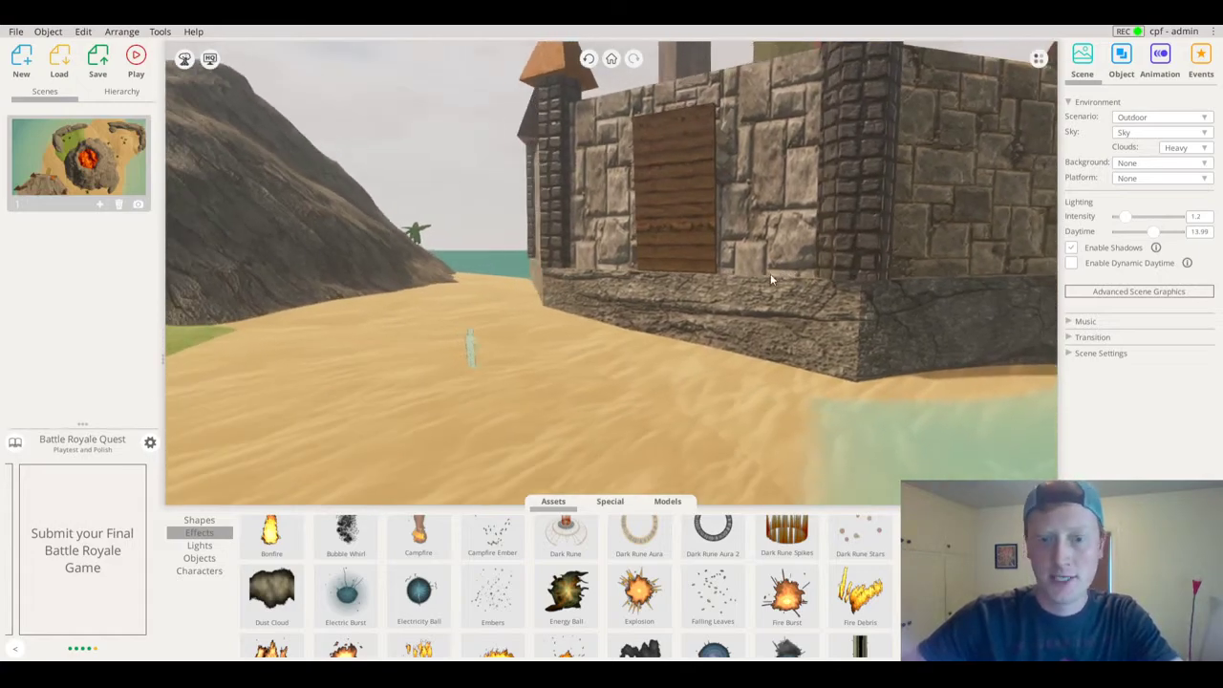
scroll(696, 242, down, 5)
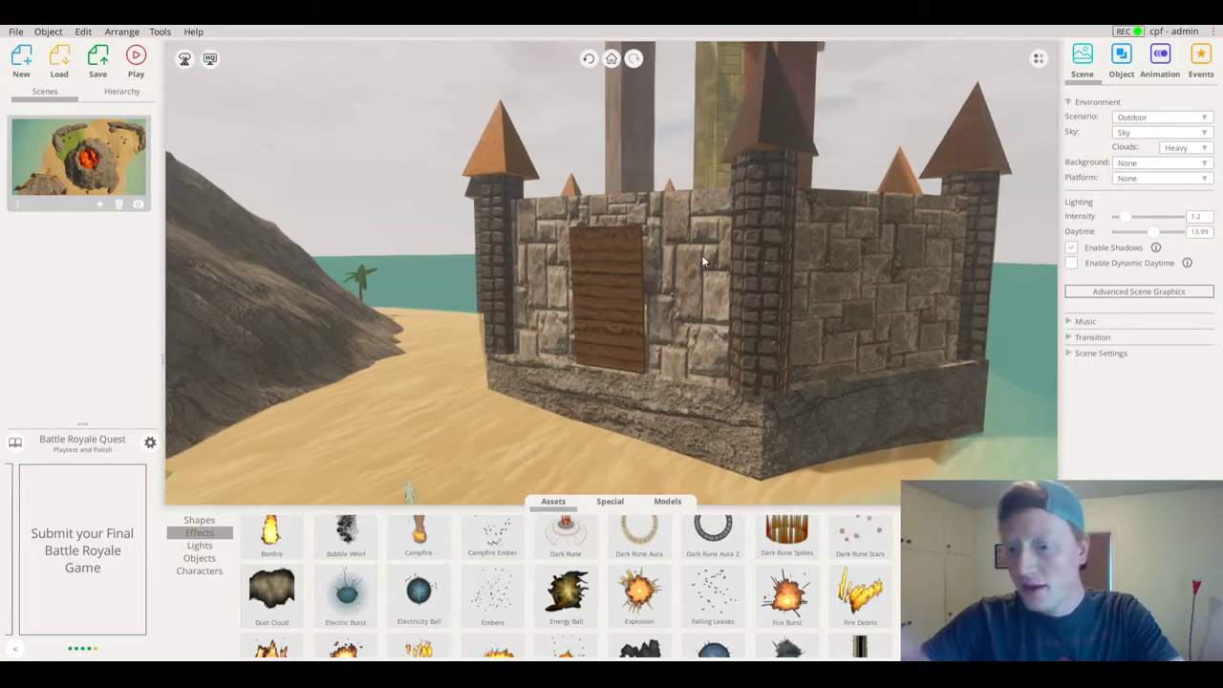
right_drag(689, 297, 690, 287)
scroll(669, 315, up, 5)
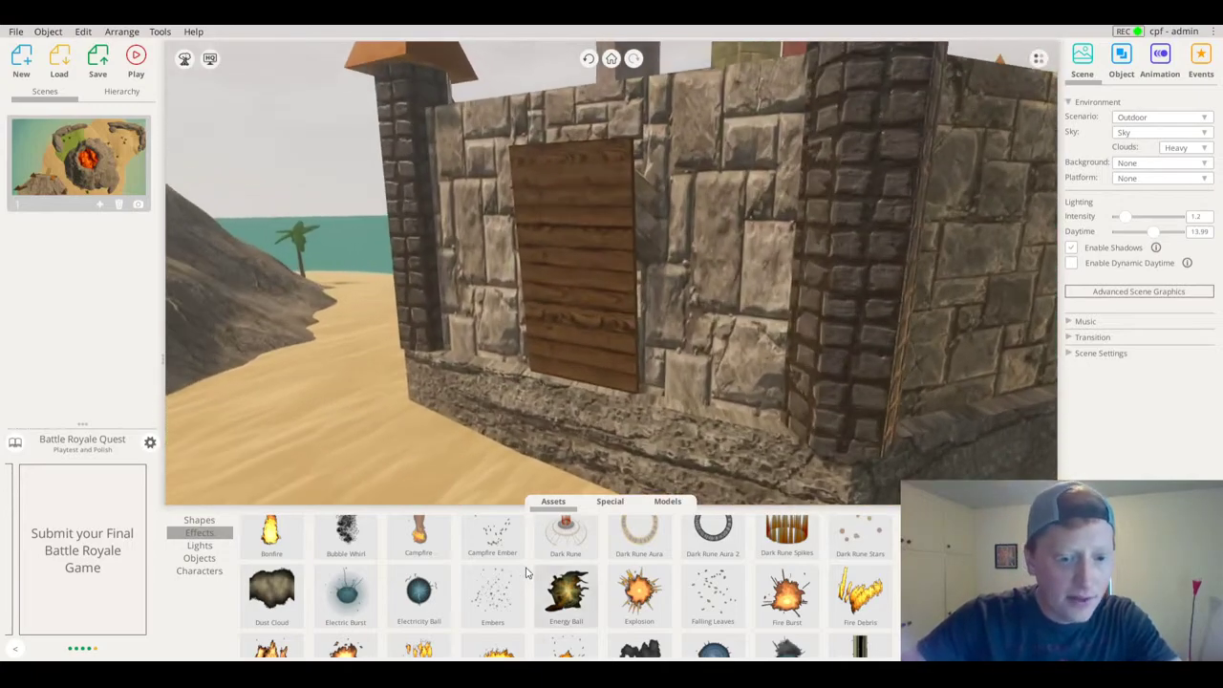
Browse the Effects, Shapes, Lights, Objects and Characters assets for something to decorate the castle entrance
scroll(526, 572, down, 2)
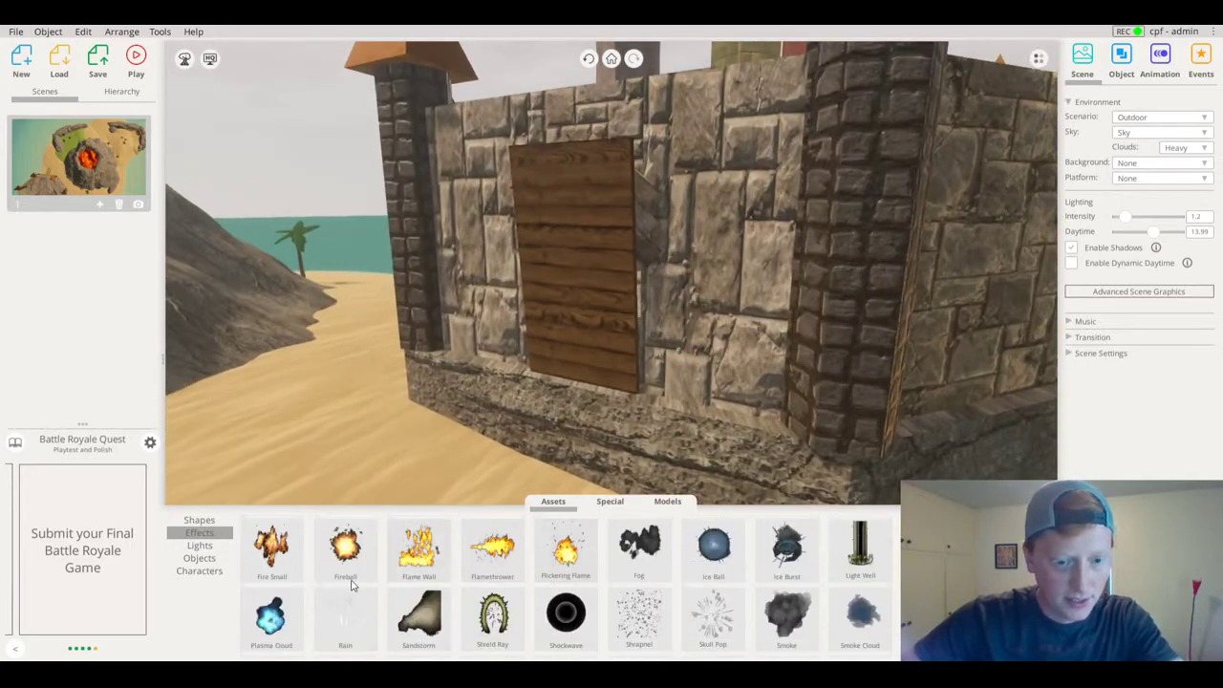
click(198, 520)
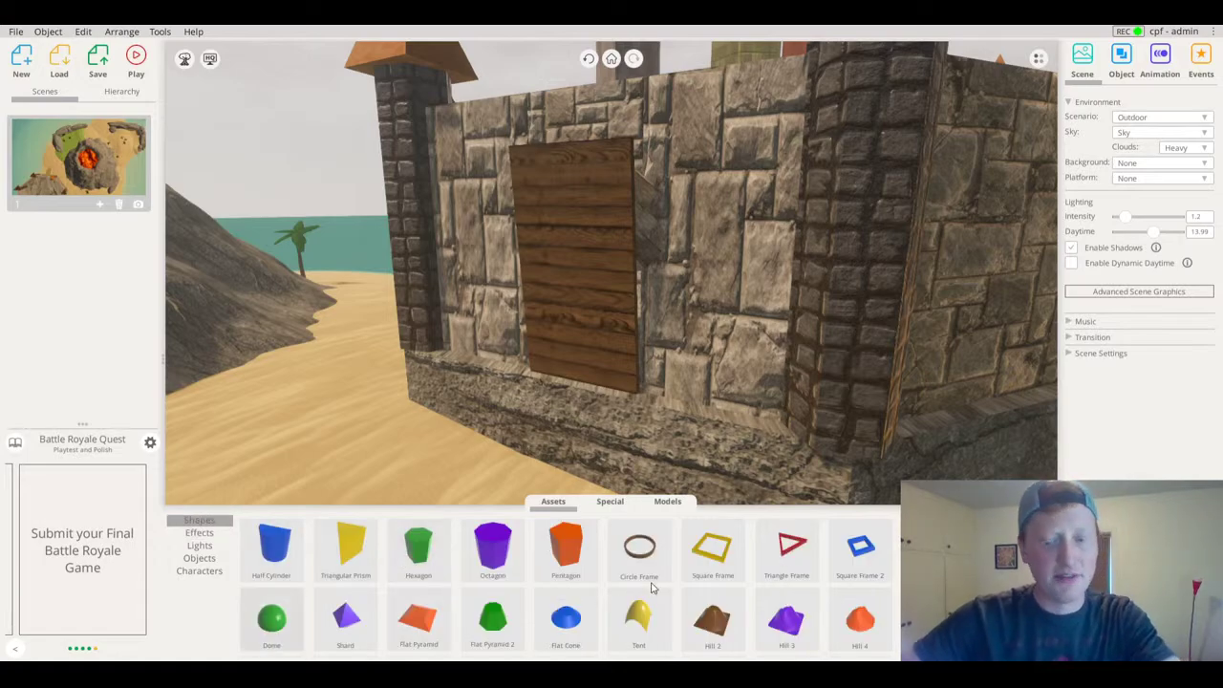
scroll(516, 585, up, 3)
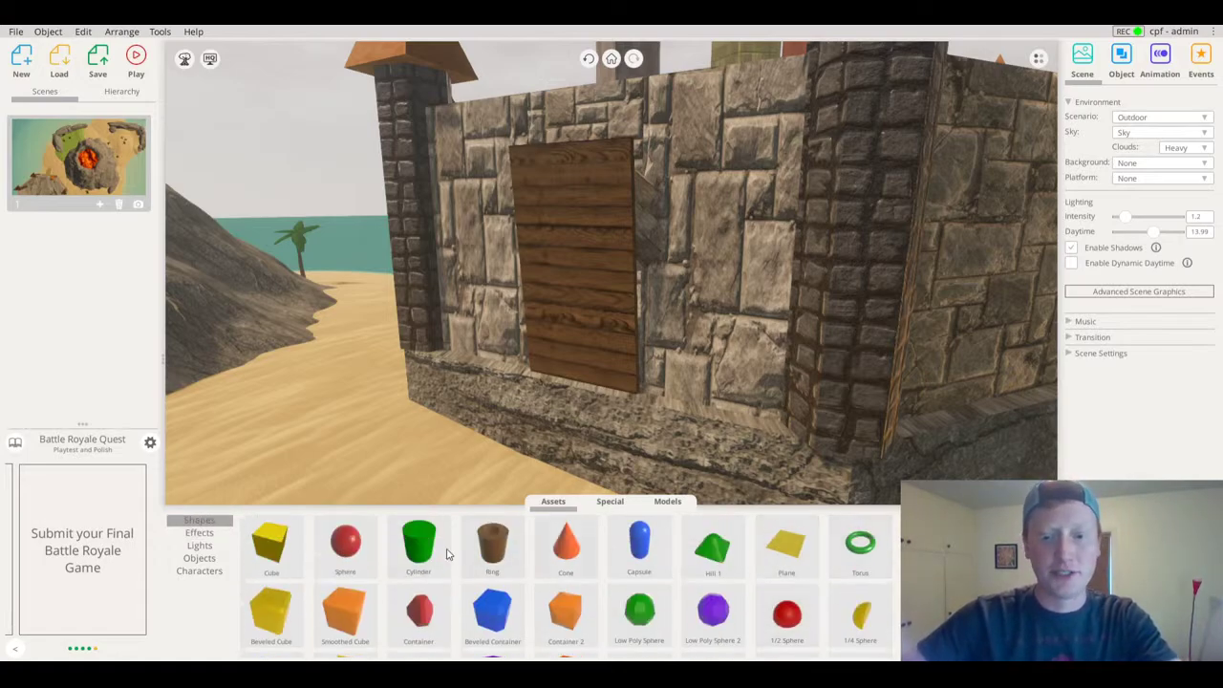
scroll(644, 569, down, 5)
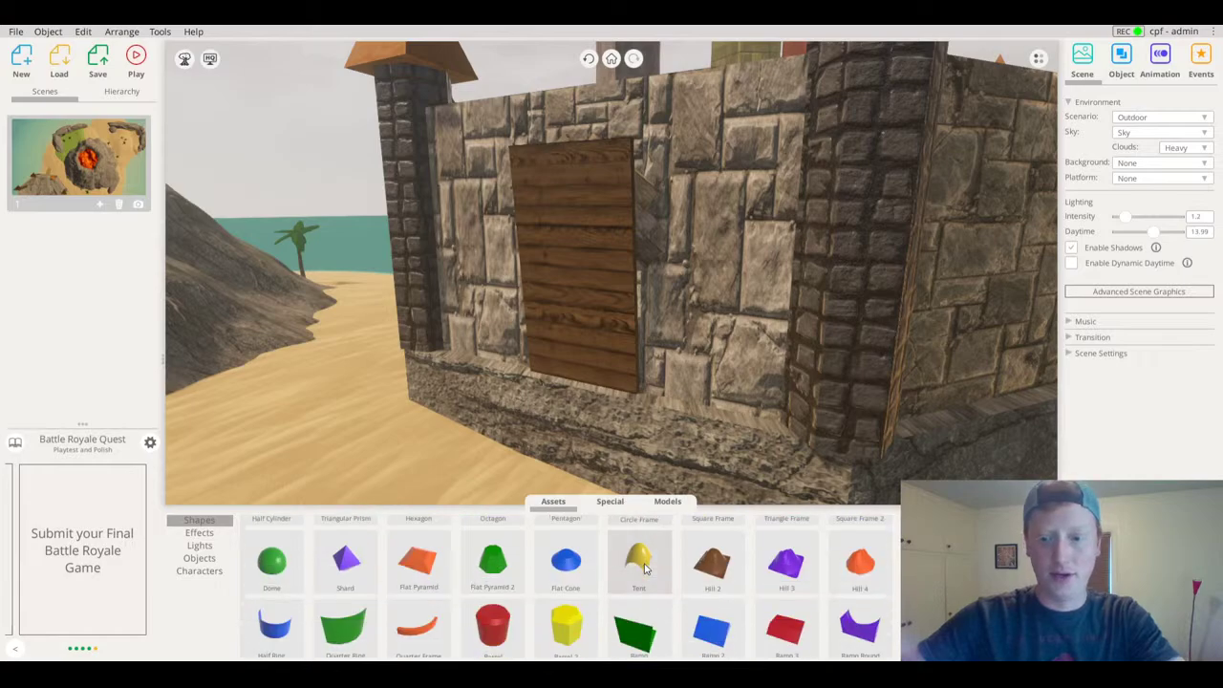
scroll(644, 569, down, 1)
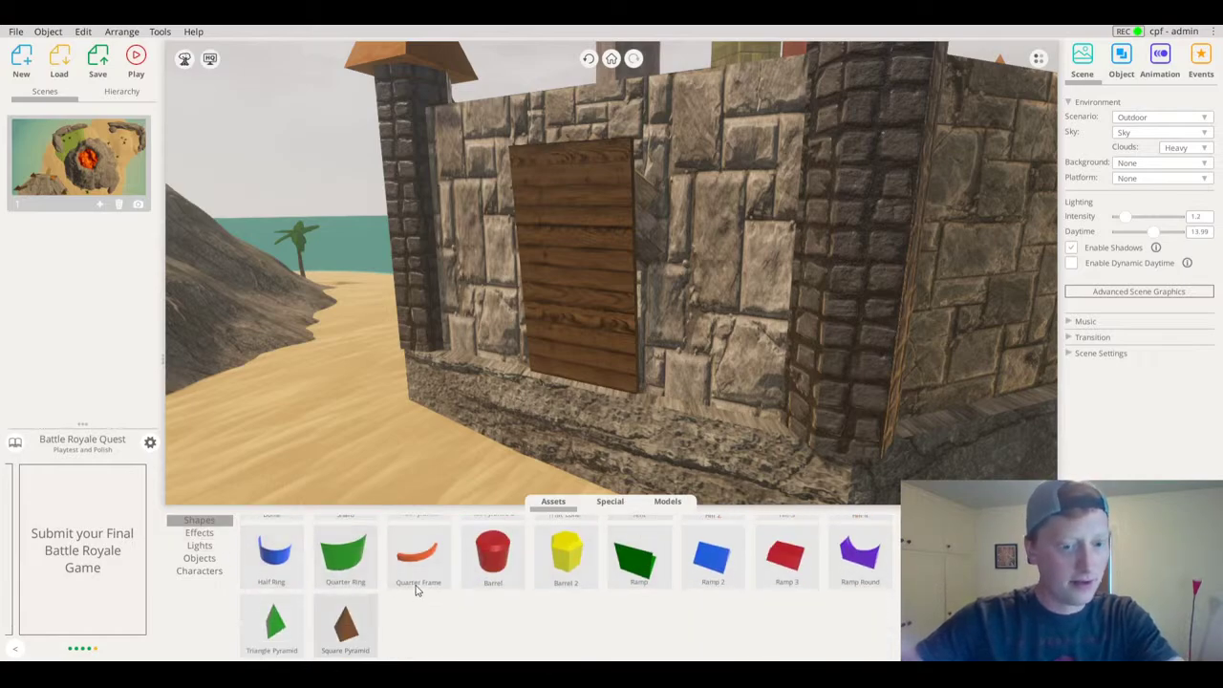
scroll(416, 589, up, 5)
click(198, 532)
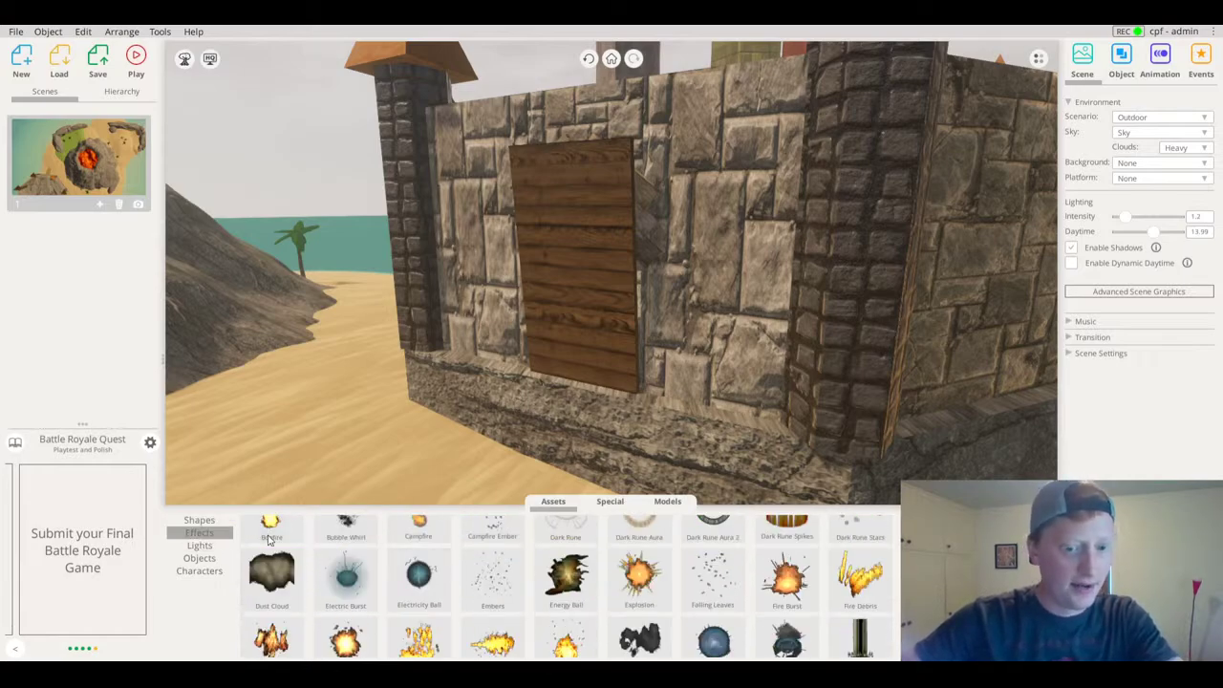
click(200, 545)
click(202, 559)
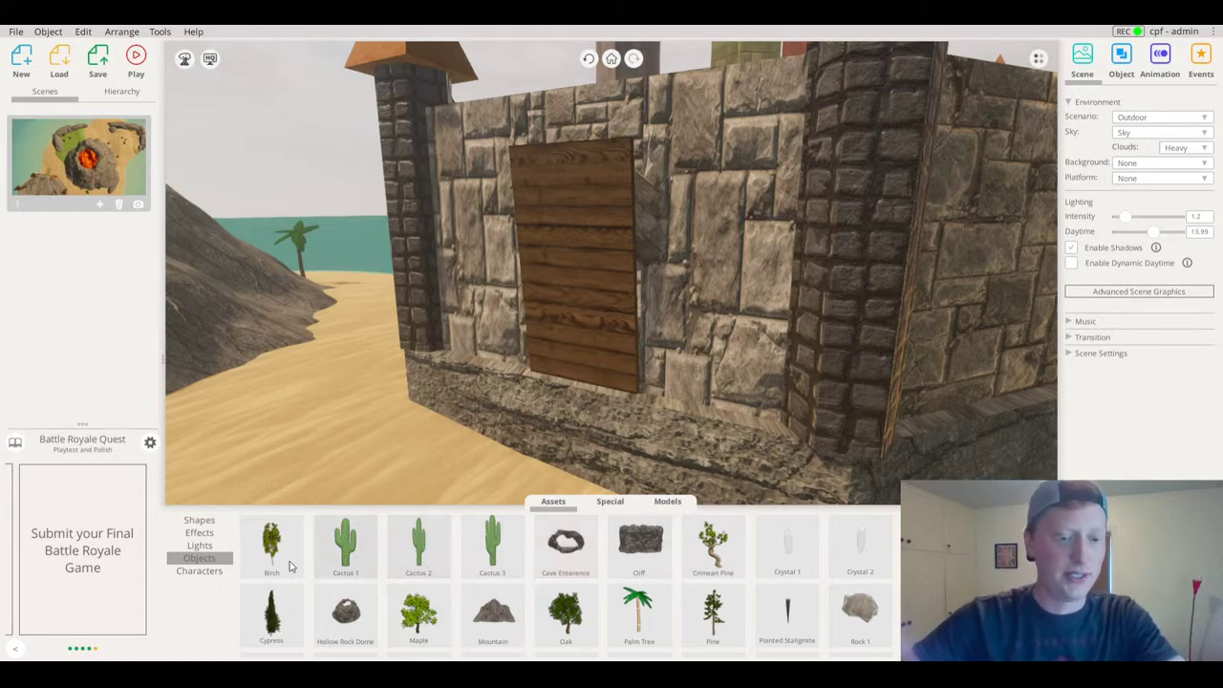
click(194, 573)
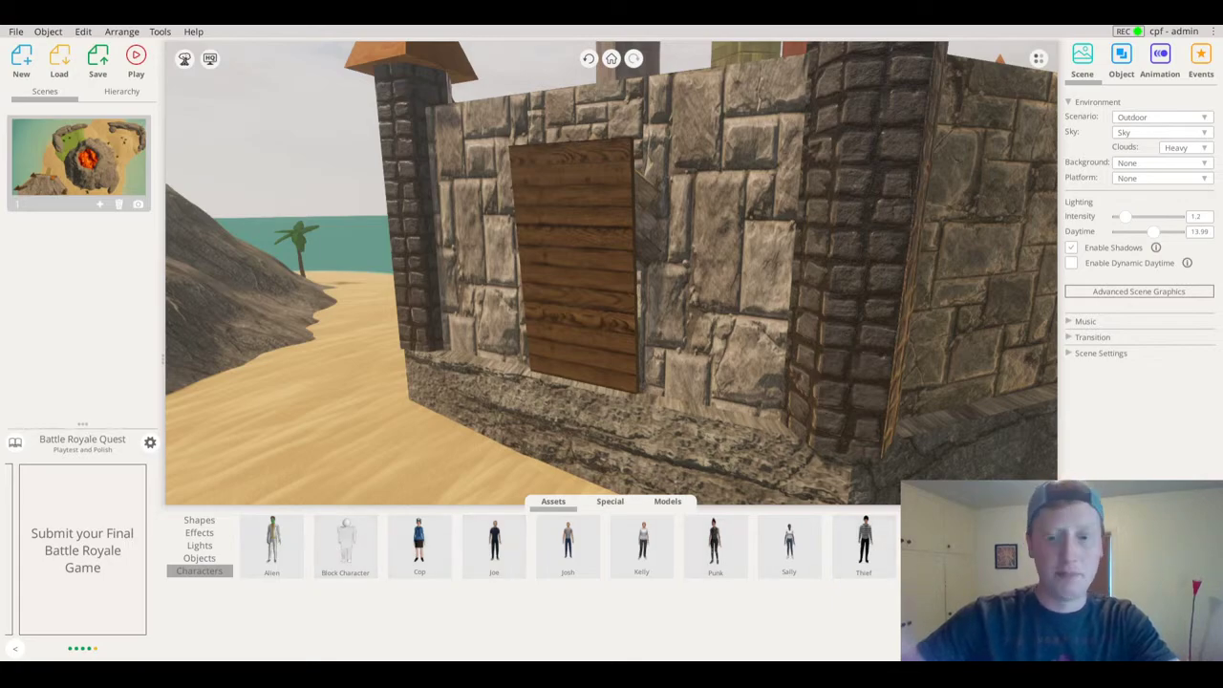
click(212, 521)
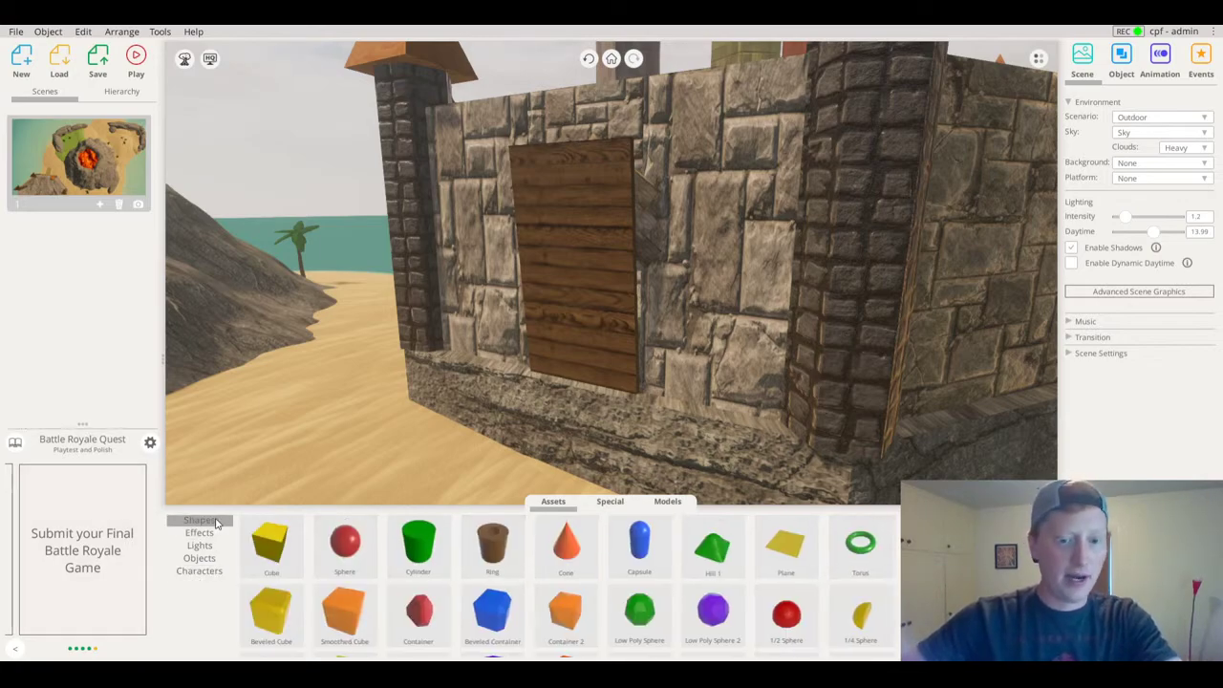
click(199, 533)
Place a Campfire effect against the castle's front wall beside the wooden drawbridge
drag(804, 315, 781, 340)
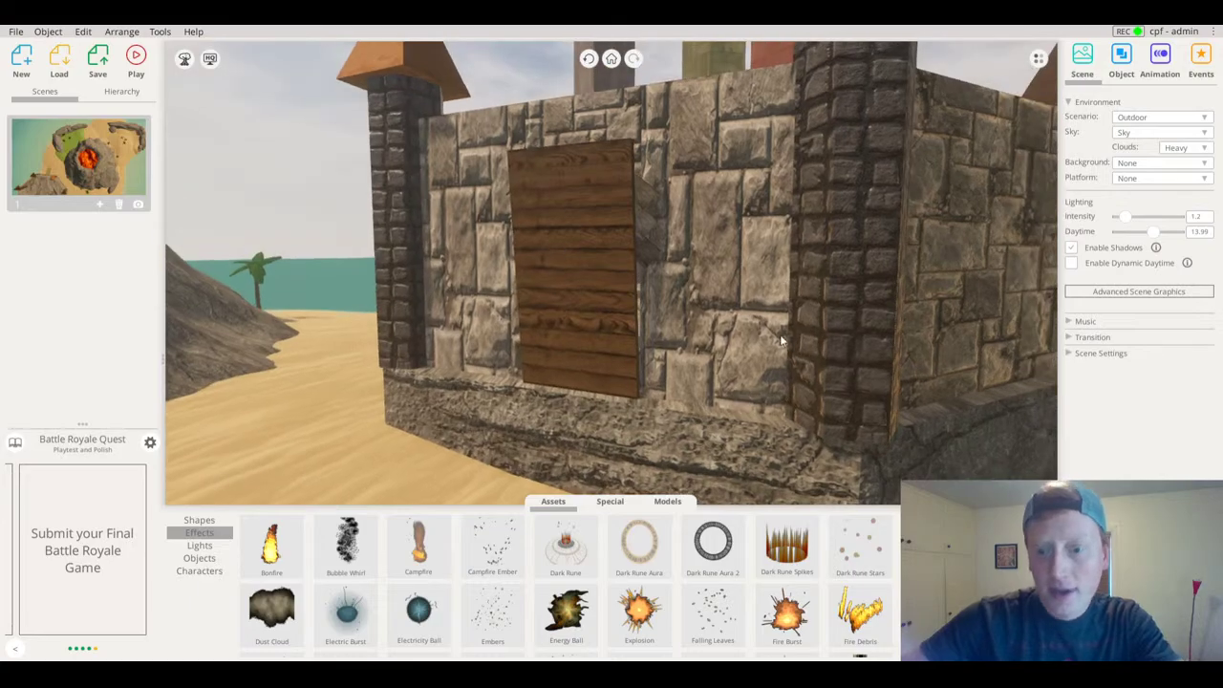
drag(805, 427, 783, 417)
scroll(748, 380, up, 3)
drag(748, 379, 593, 391)
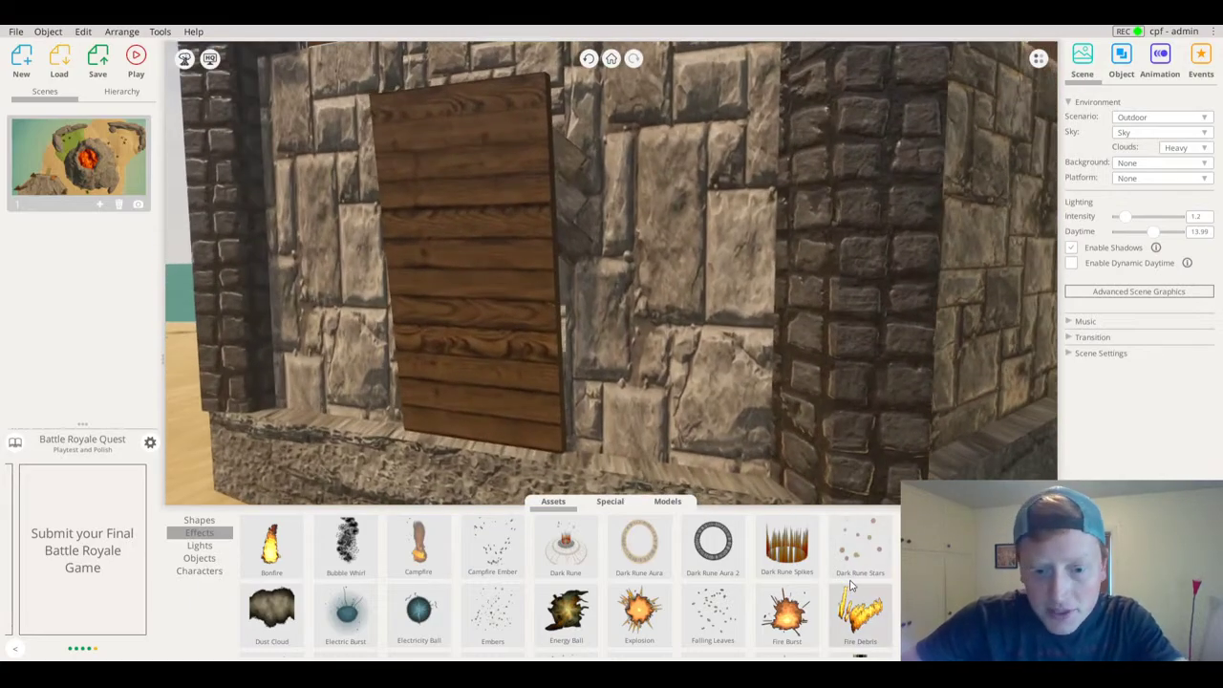
scroll(485, 599, down, 1)
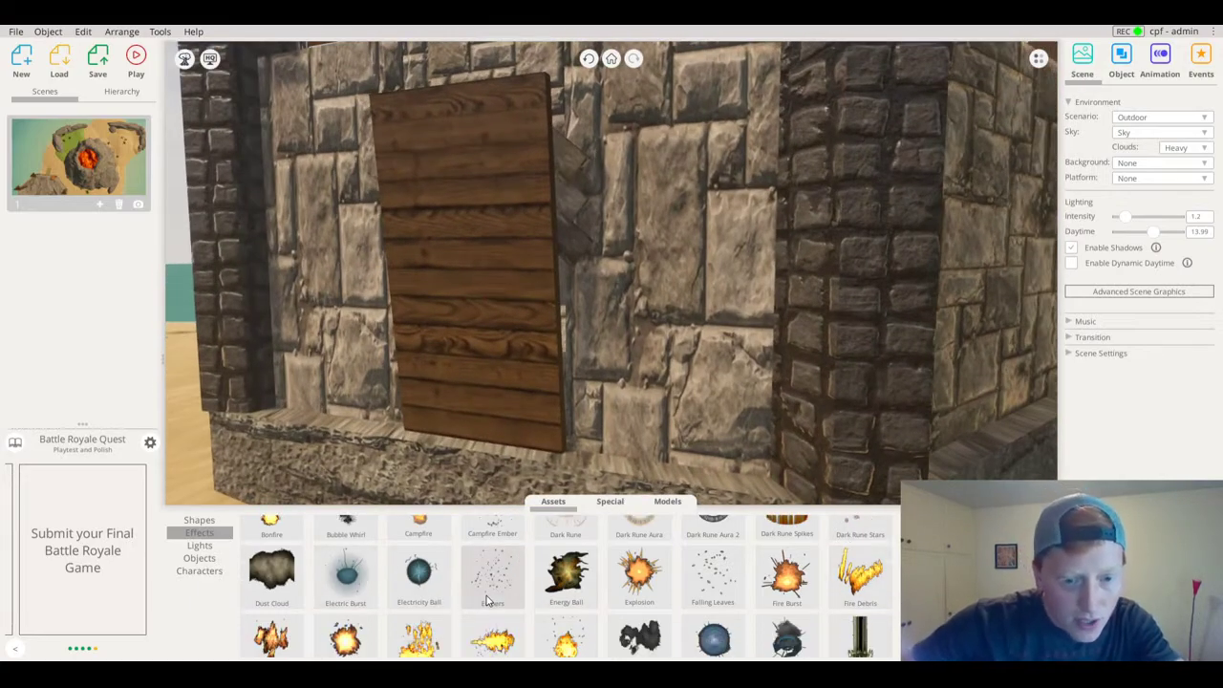
drag(419, 531, 622, 318)
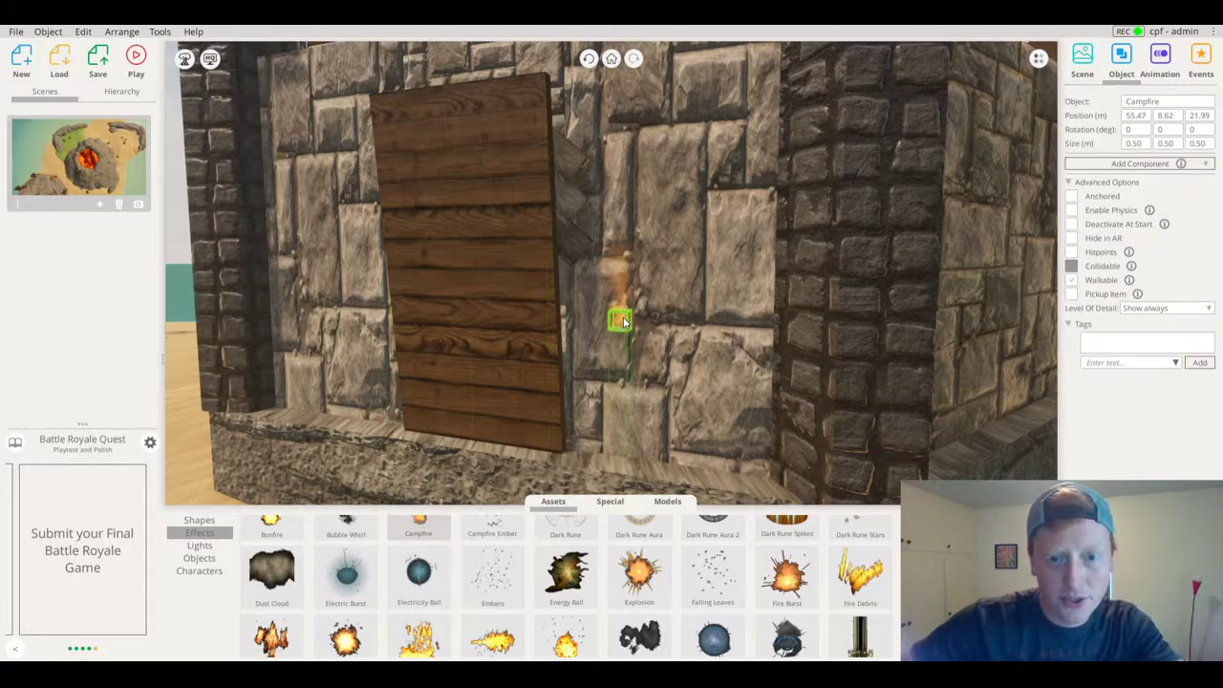
Move the campfire onto the sand in front of the castle and raise it to a height of about 2.04 m
scroll(615, 296, up, 3)
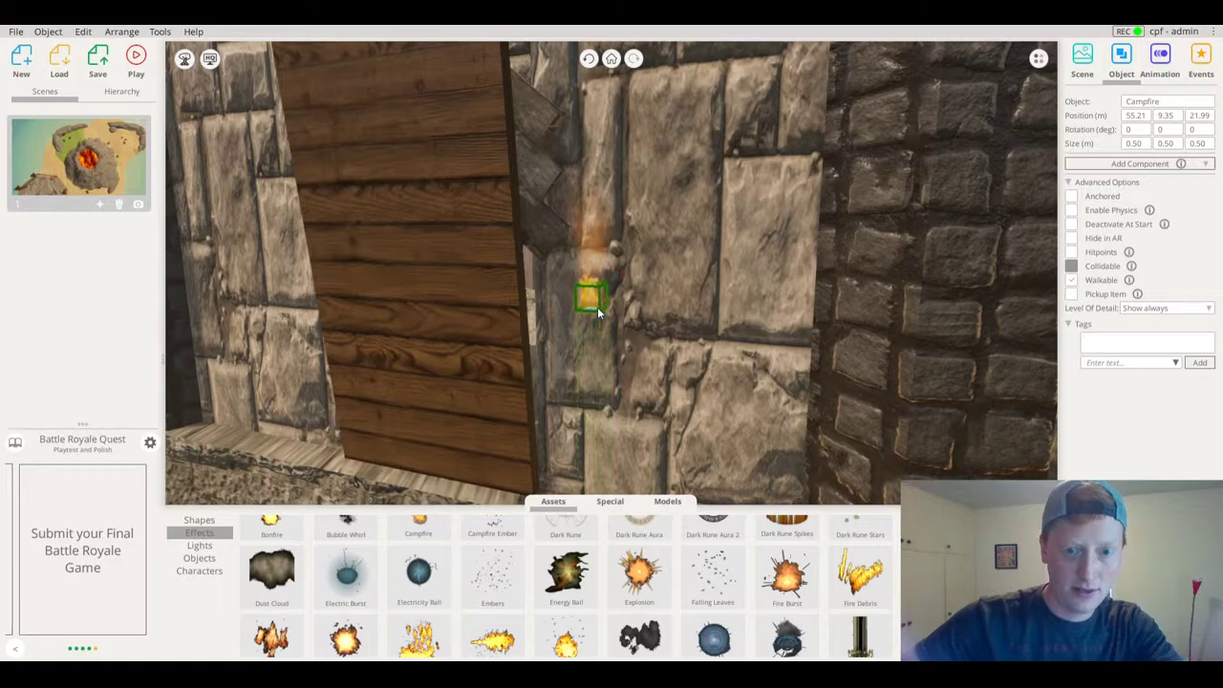
scroll(597, 307, down, 3)
scroll(589, 325, down, 3)
drag(590, 322, 395, 478)
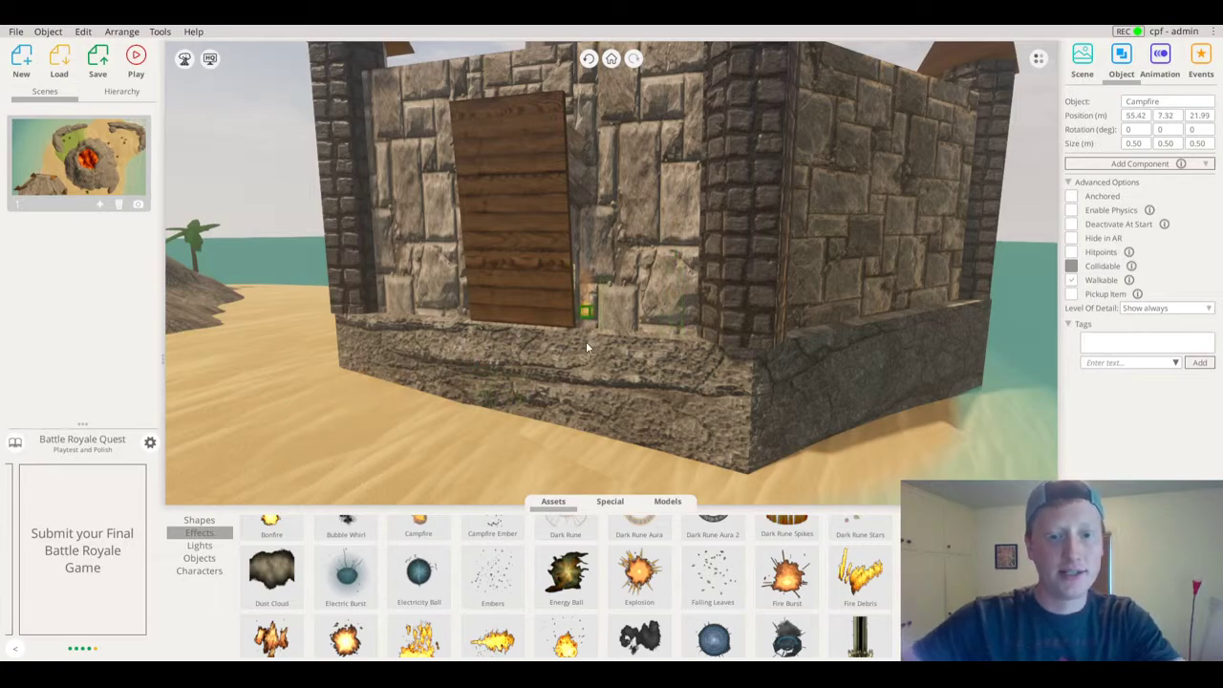
click(612, 58)
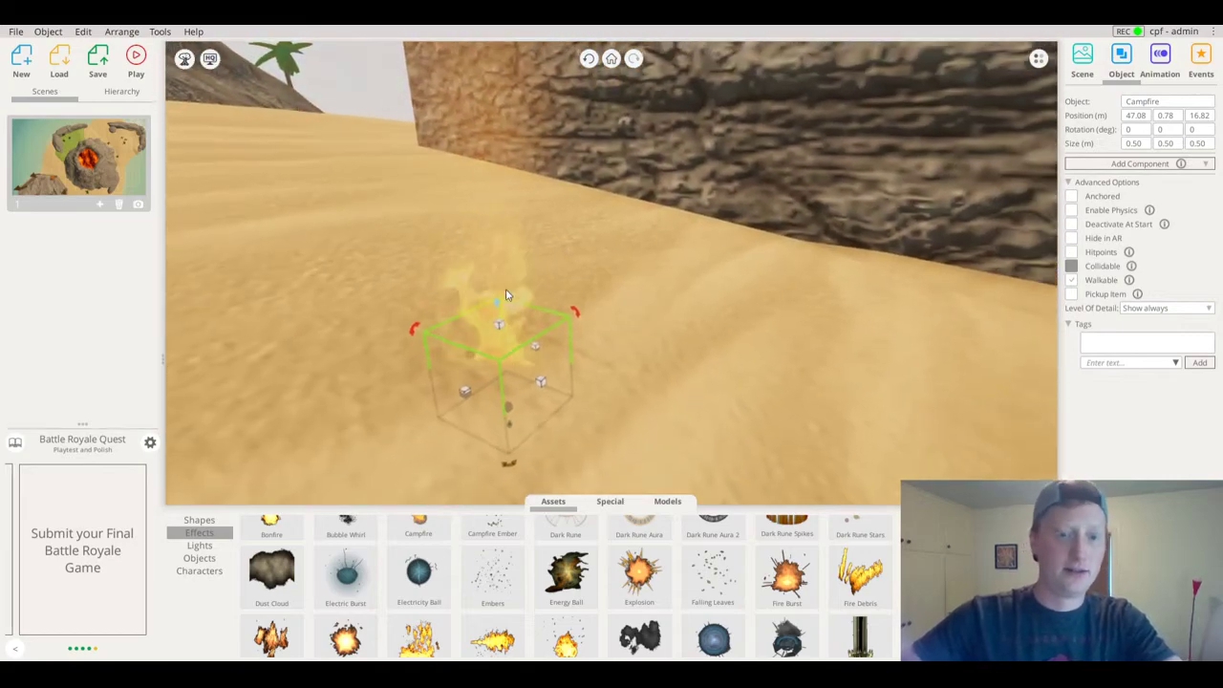
drag(511, 296, 512, 95)
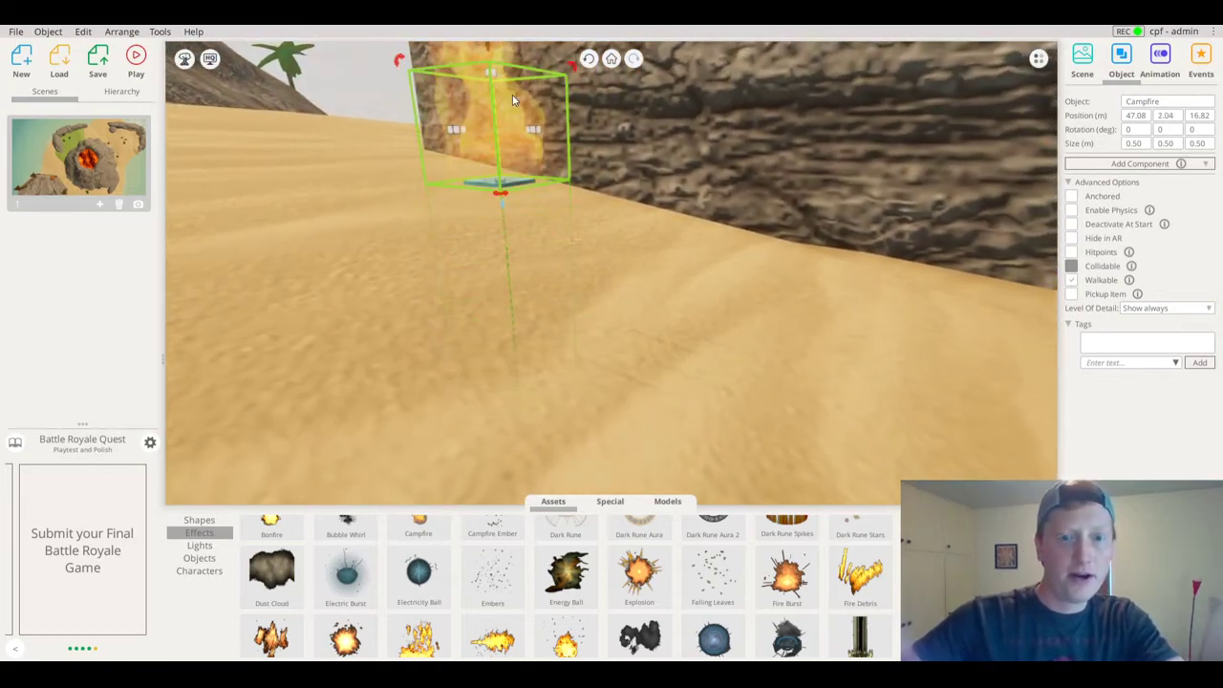
Add a 1 m cylinder on the sand beside the campfire and apply the Elm wood material to it
click(199, 519)
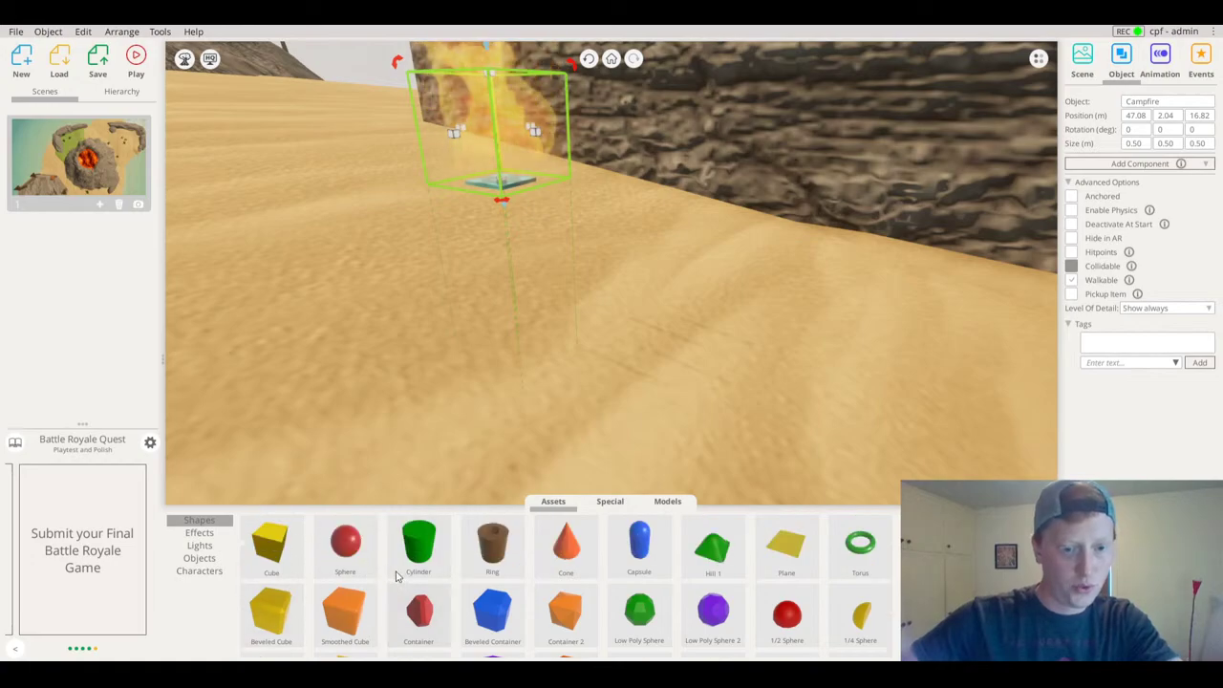
drag(397, 573, 593, 315)
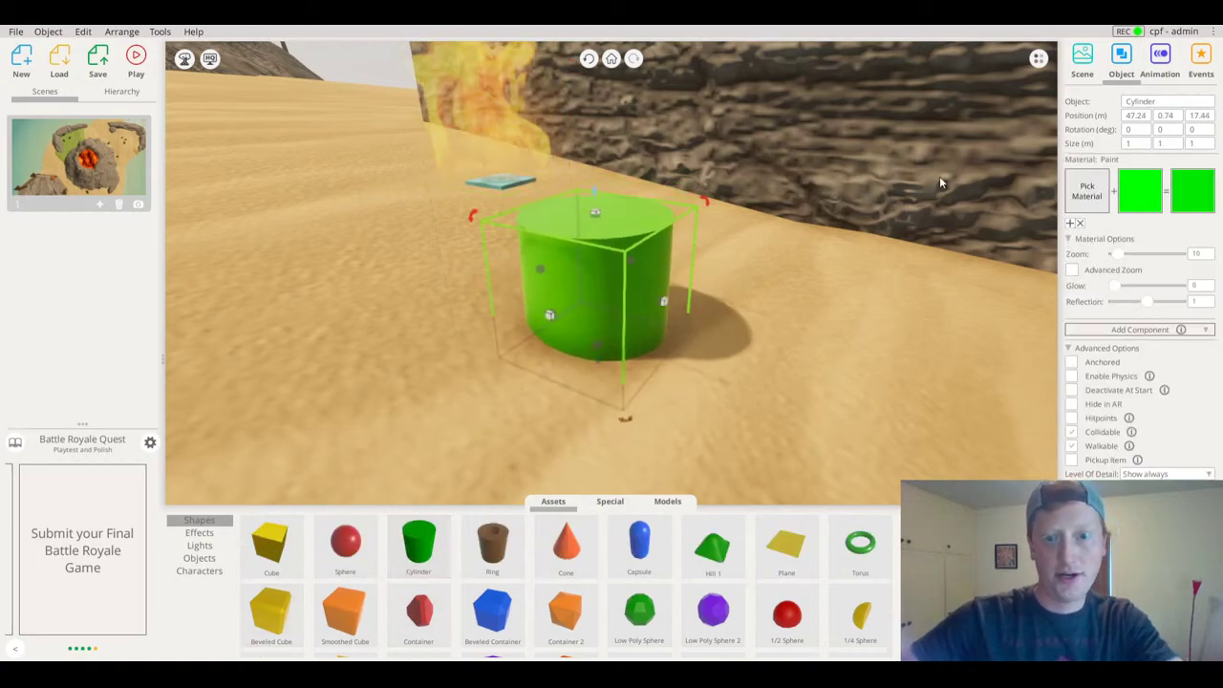
click(1089, 191)
click(942, 124)
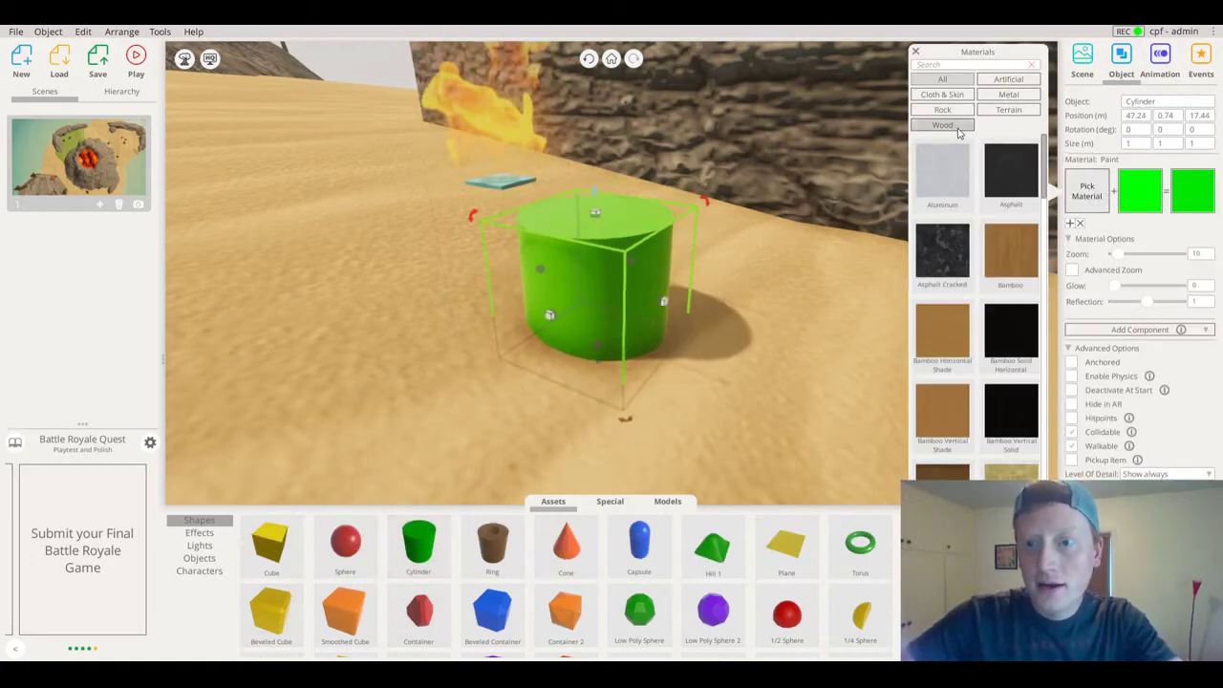
click(944, 177)
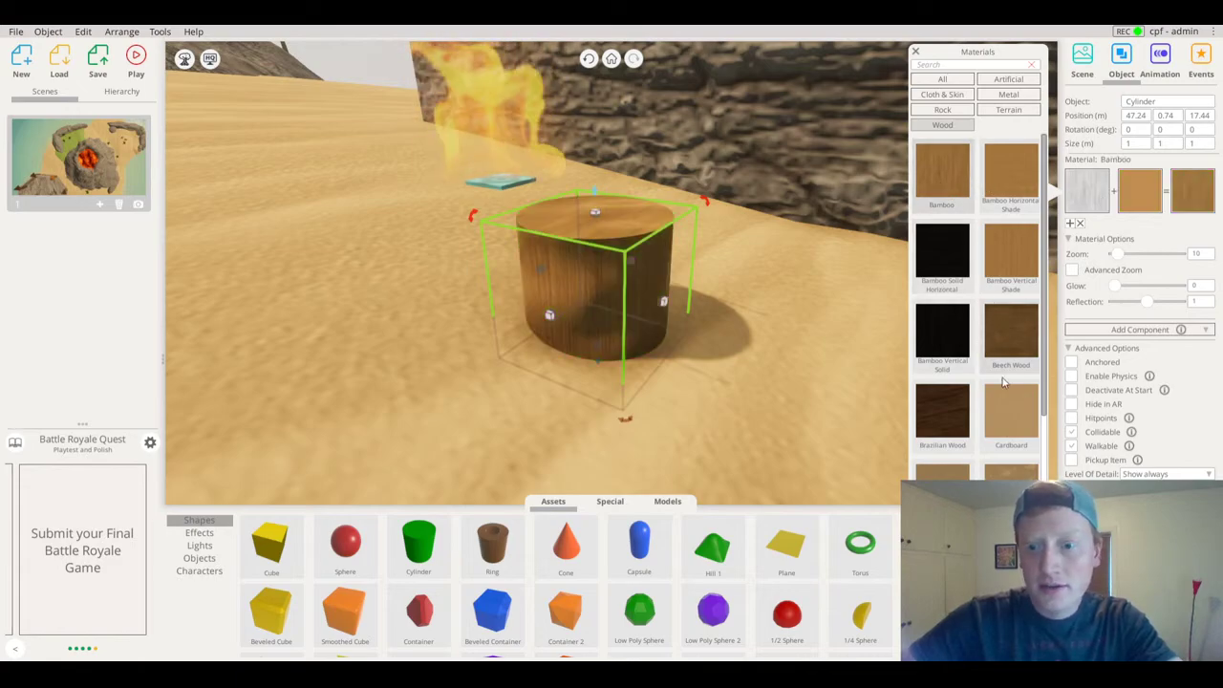
scroll(980, 475, down, 1)
click(1009, 492)
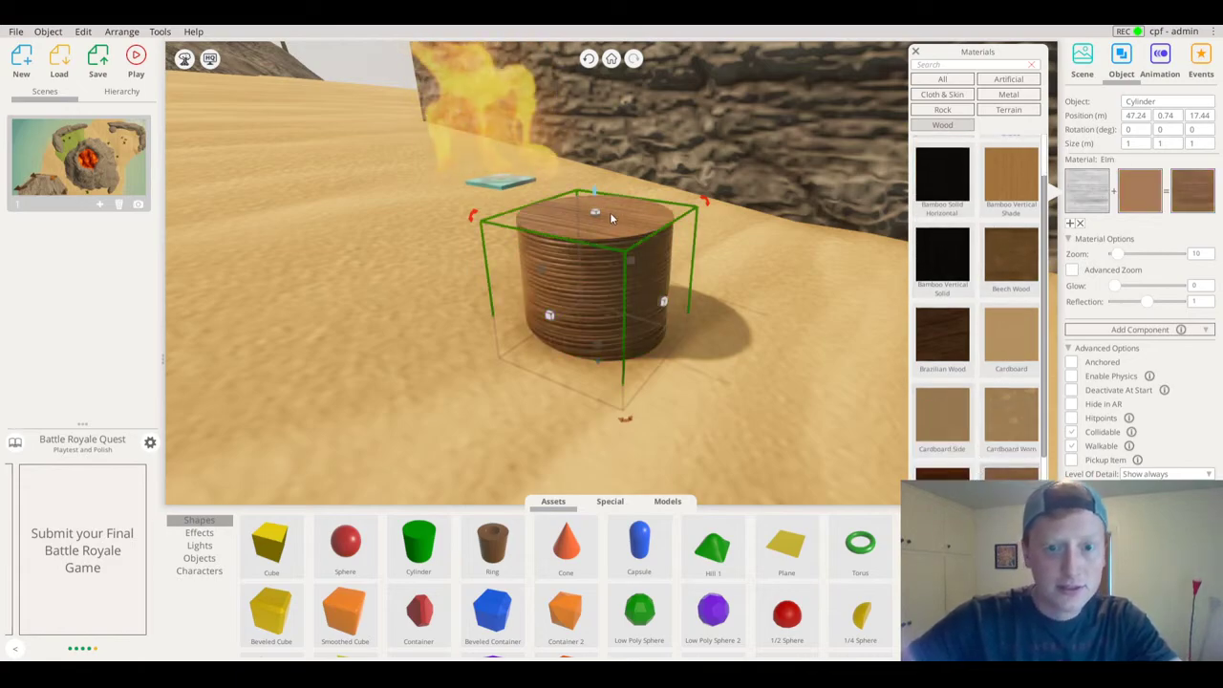
Apply a different wood material to the cylinder and resize it into a thin upright post
scroll(992, 466, down, 2)
scroll(988, 453, up, 3)
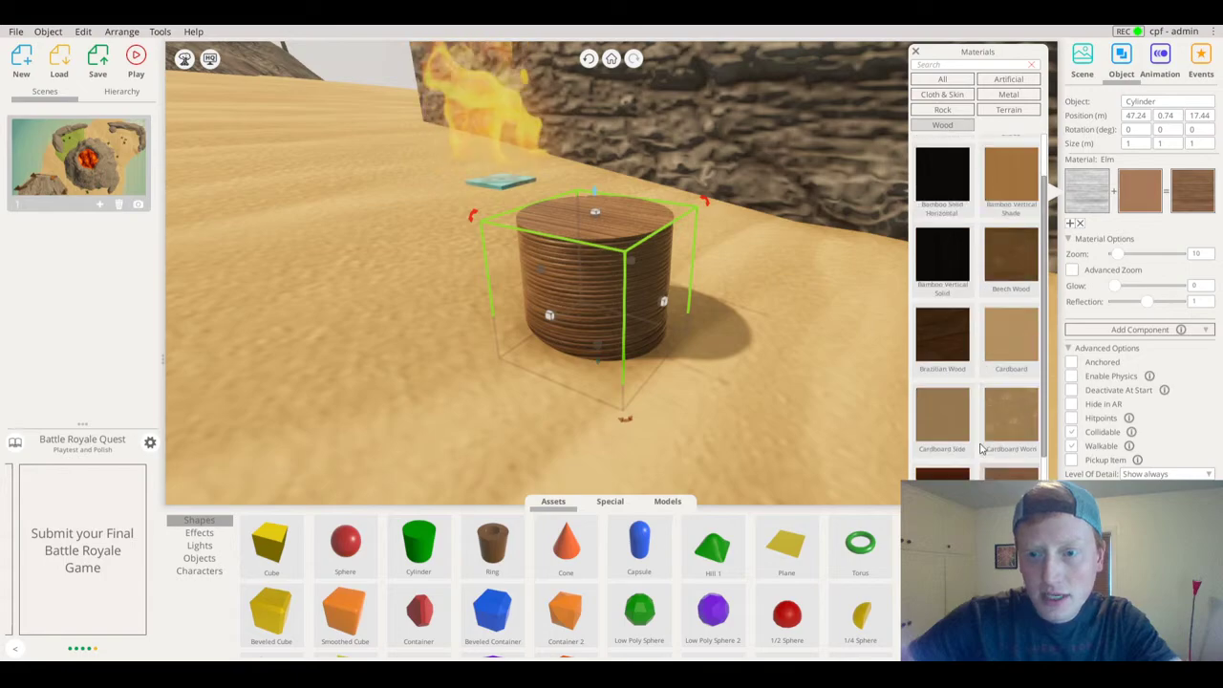
click(957, 175)
drag(597, 214, 587, 274)
drag(586, 254, 585, 132)
drag(585, 191, 640, 319)
Add a 1 × 2 × 1 m capsule and place it on top of the wooden post at a height of 2.24 m
right_drag(638, 330, 535, 330)
drag(639, 547, 517, 361)
drag(546, 377, 551, 385)
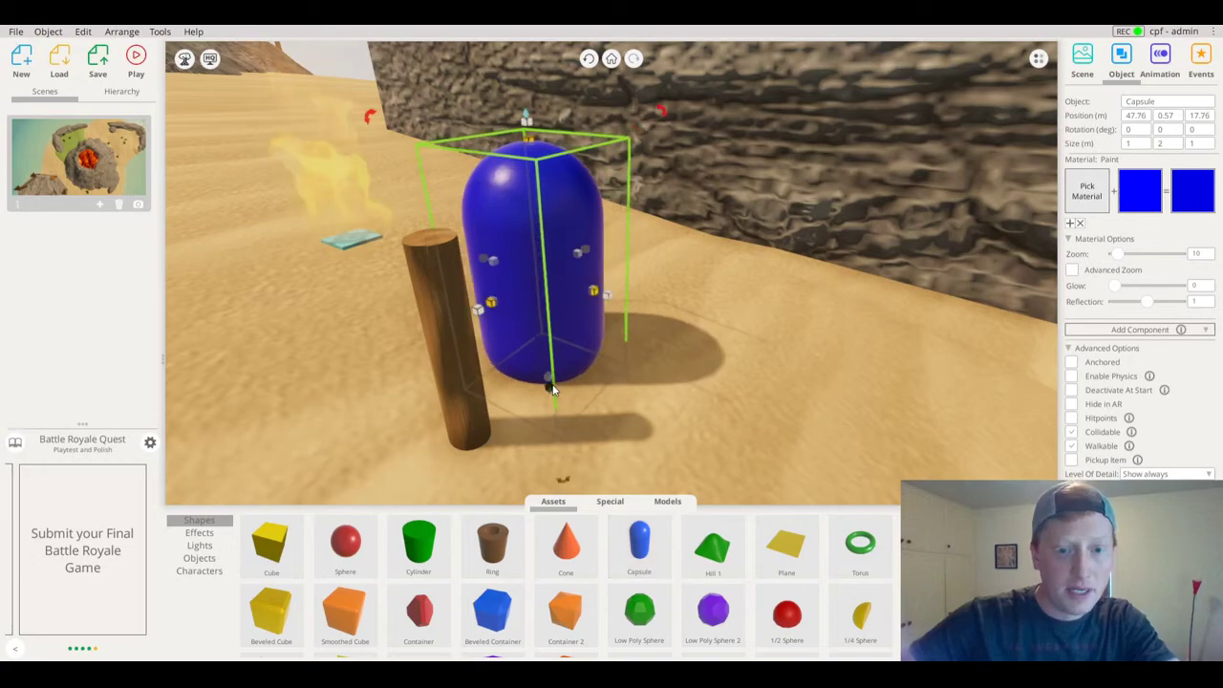
drag(474, 287, 431, 239)
right_drag(431, 239, 480, 246)
scroll(480, 247, down, 5)
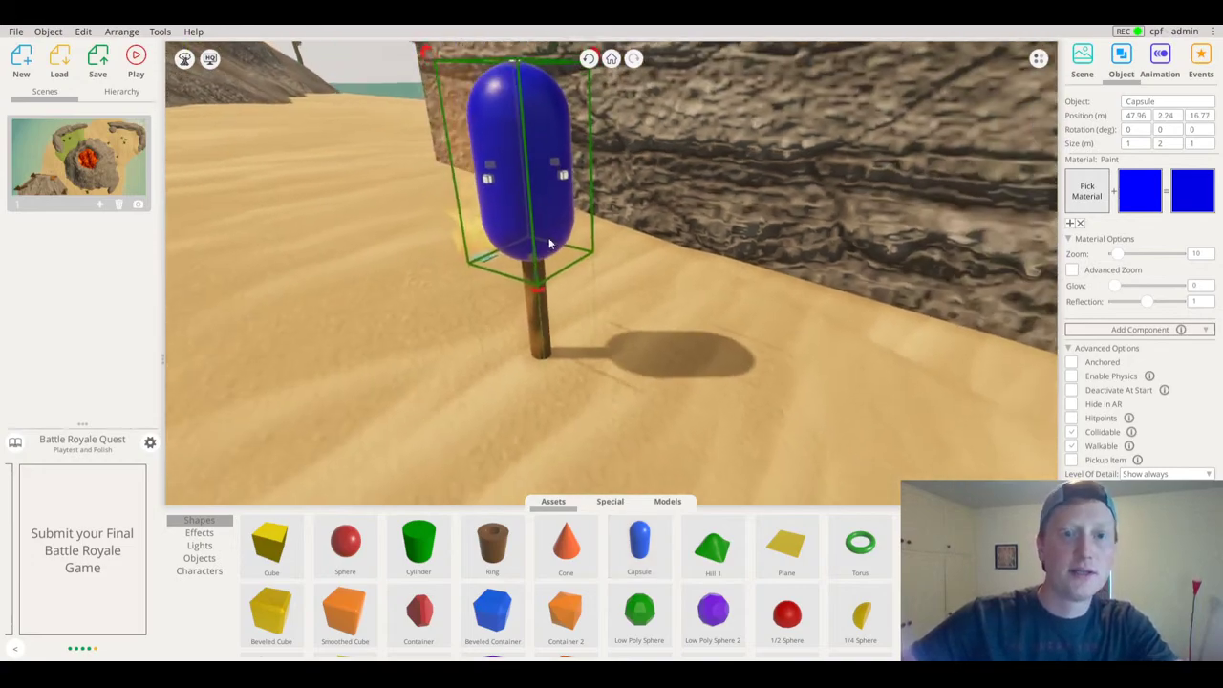
drag(542, 101, 553, 156)
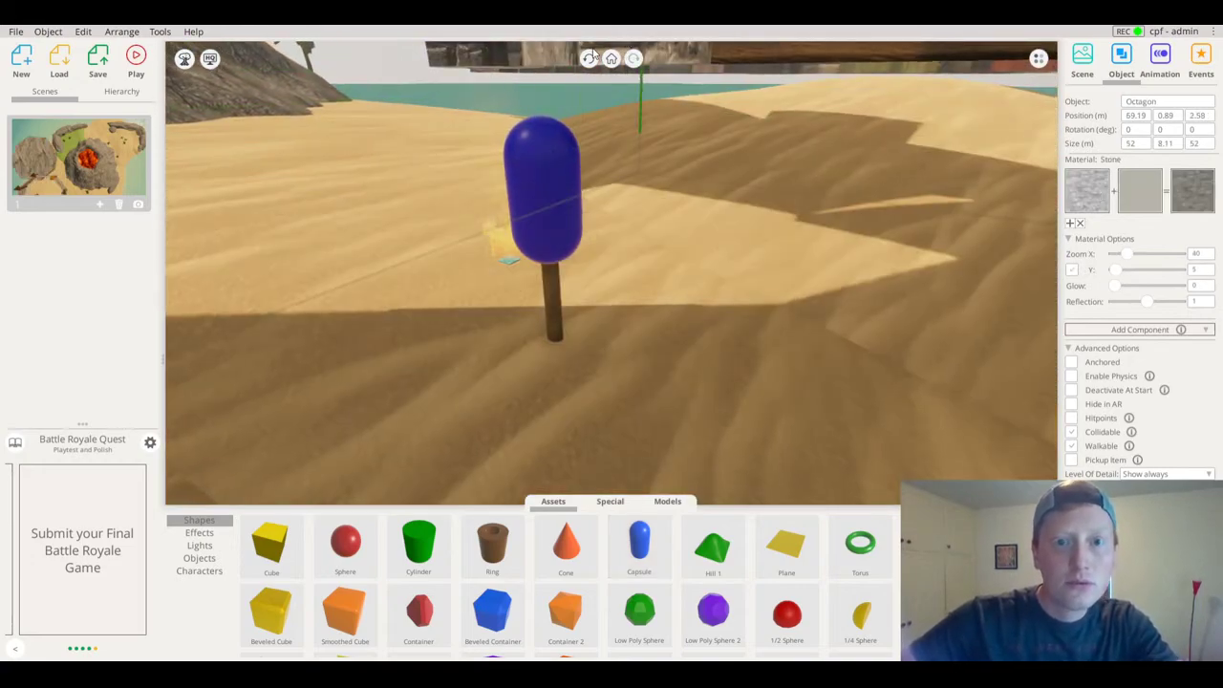
scroll(643, 132, down, 6)
scroll(637, 141, down, 8)
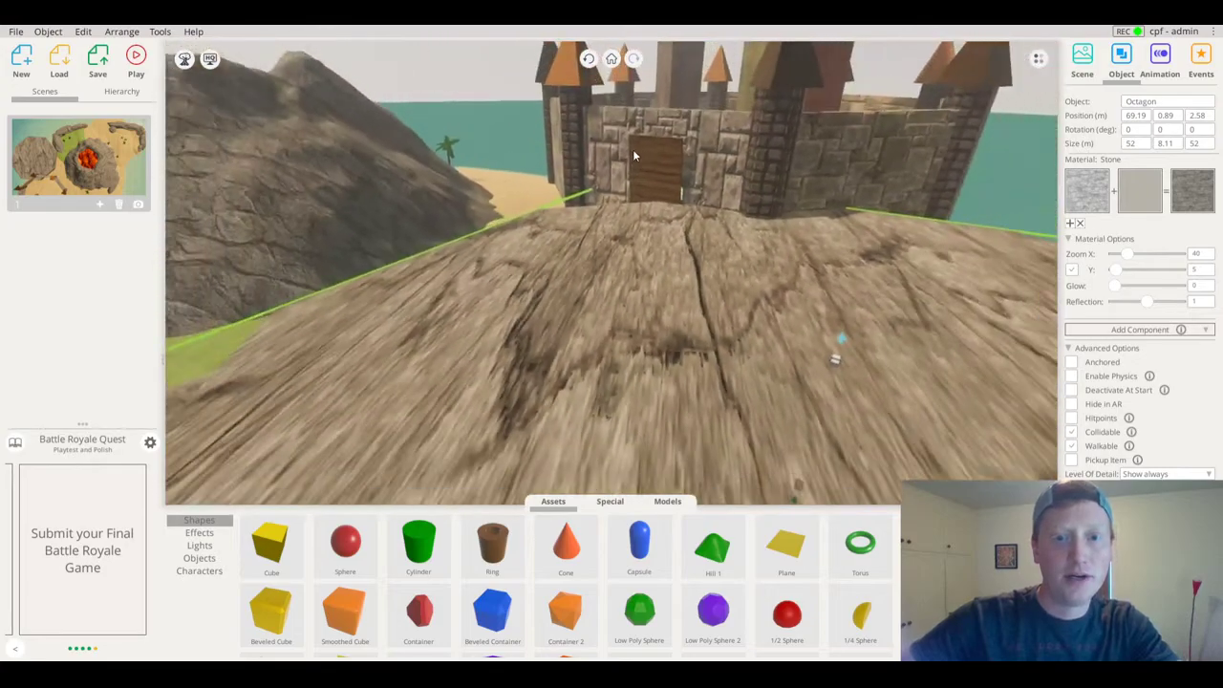
click(590, 60)
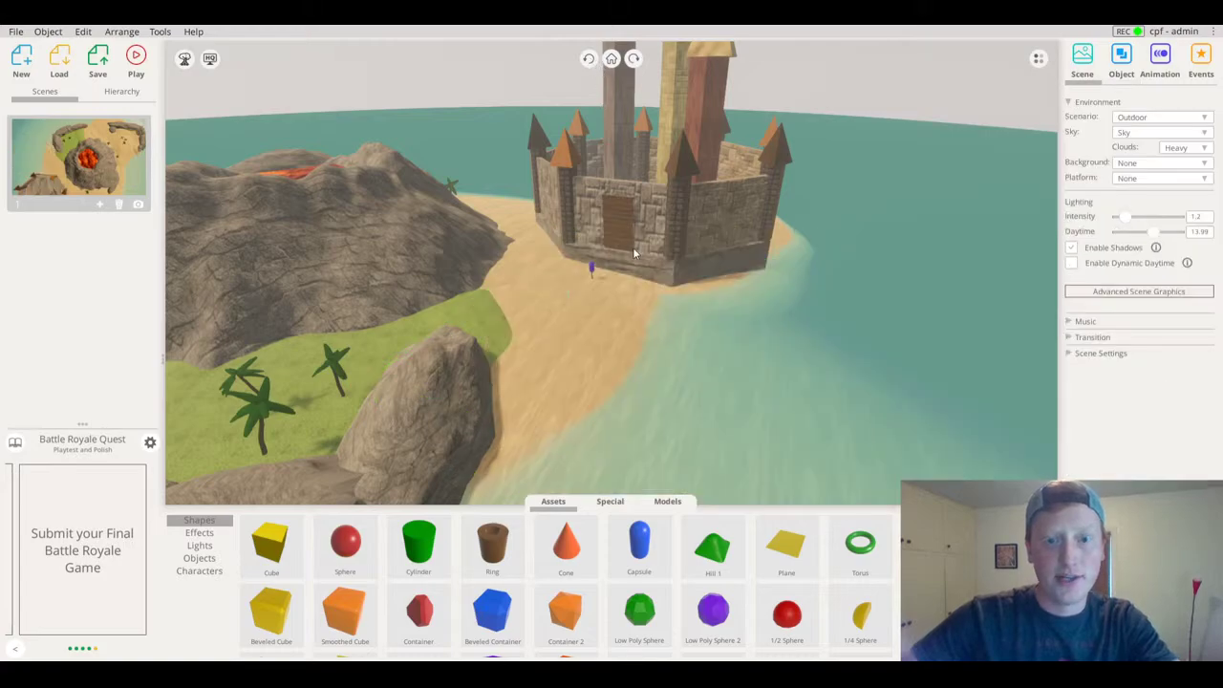
Anchor the stone octagon base beneath the castle so that it cannot be moved by accident
click(674, 285)
scroll(683, 277, up, 5)
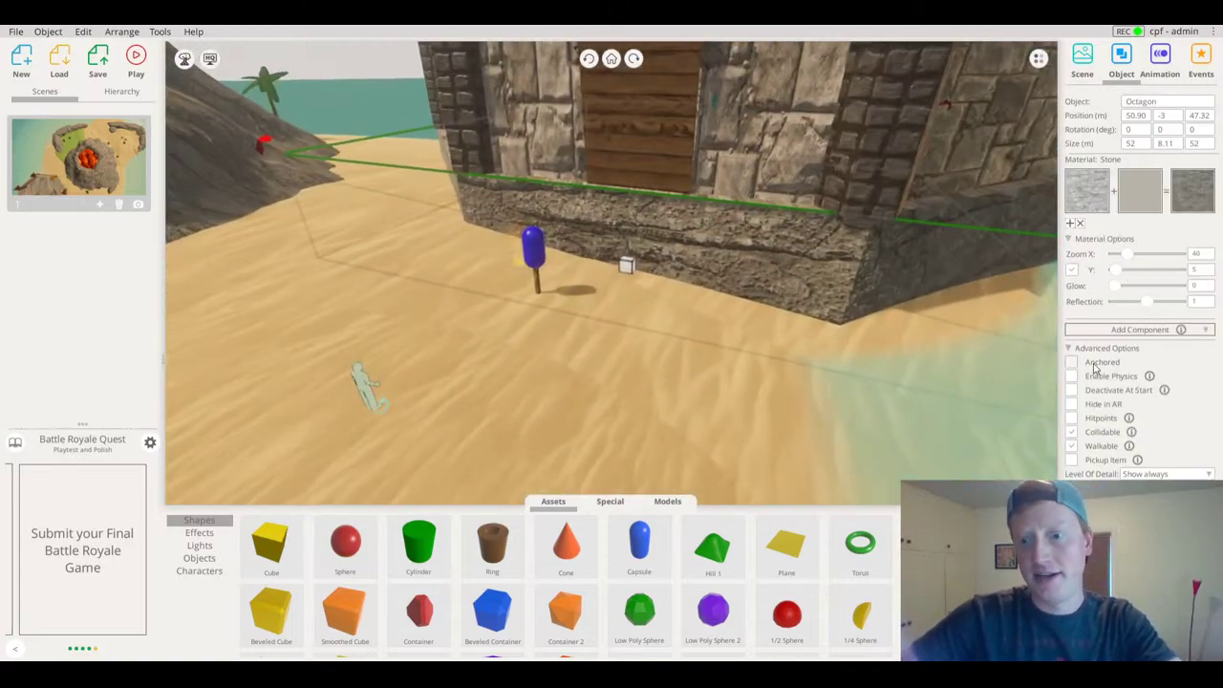
click(1072, 363)
drag(684, 237, 642, 212)
click(392, 74)
click(677, 250)
drag(725, 238, 790, 250)
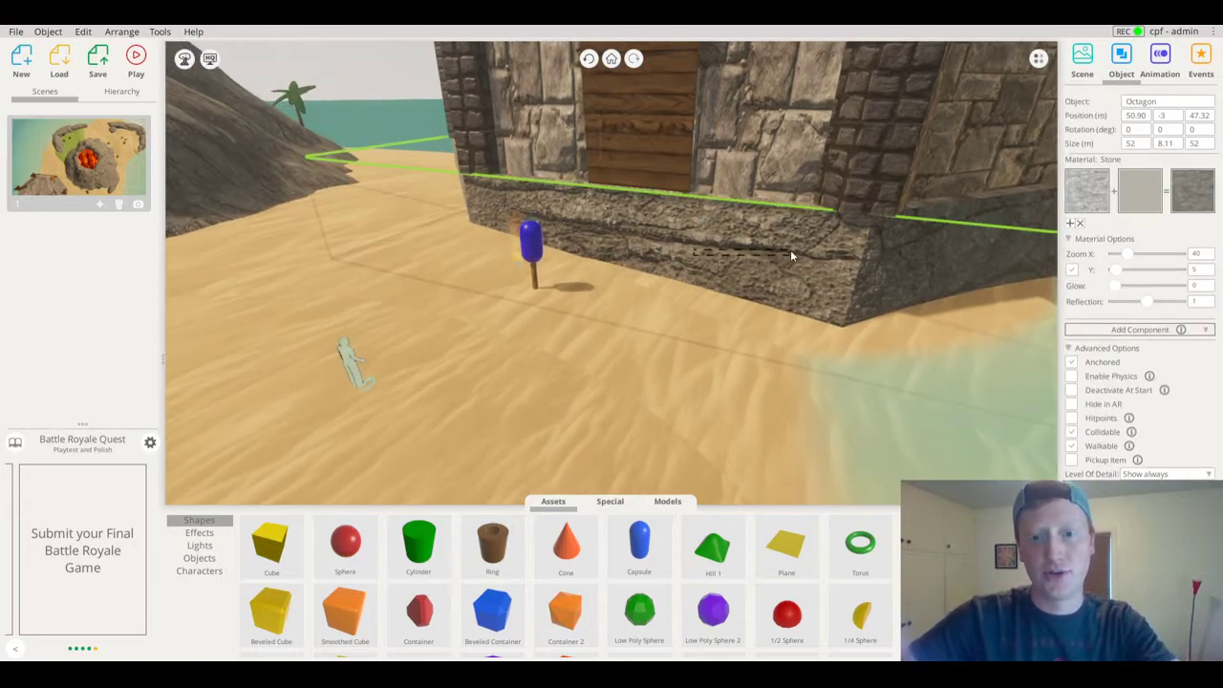
Scale the capsule on the post down to 0.31 × 0.63 × 0.31 m and give it the Cotton material
double_click(531, 244)
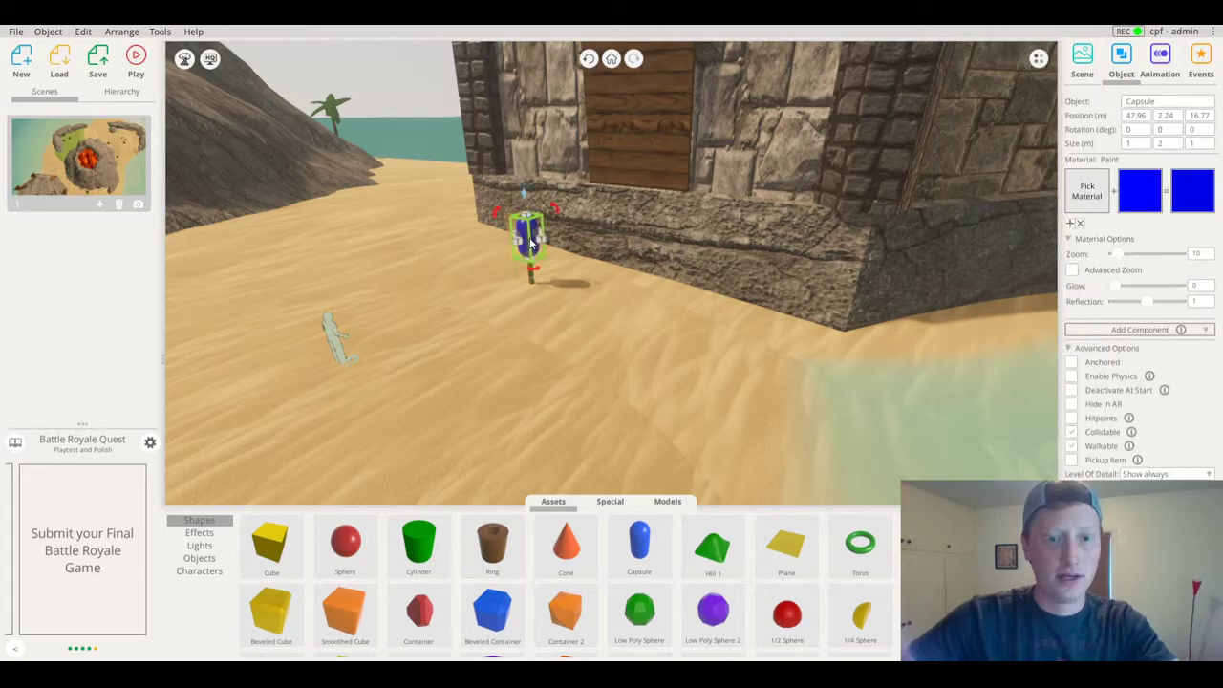
drag(617, 208, 615, 276)
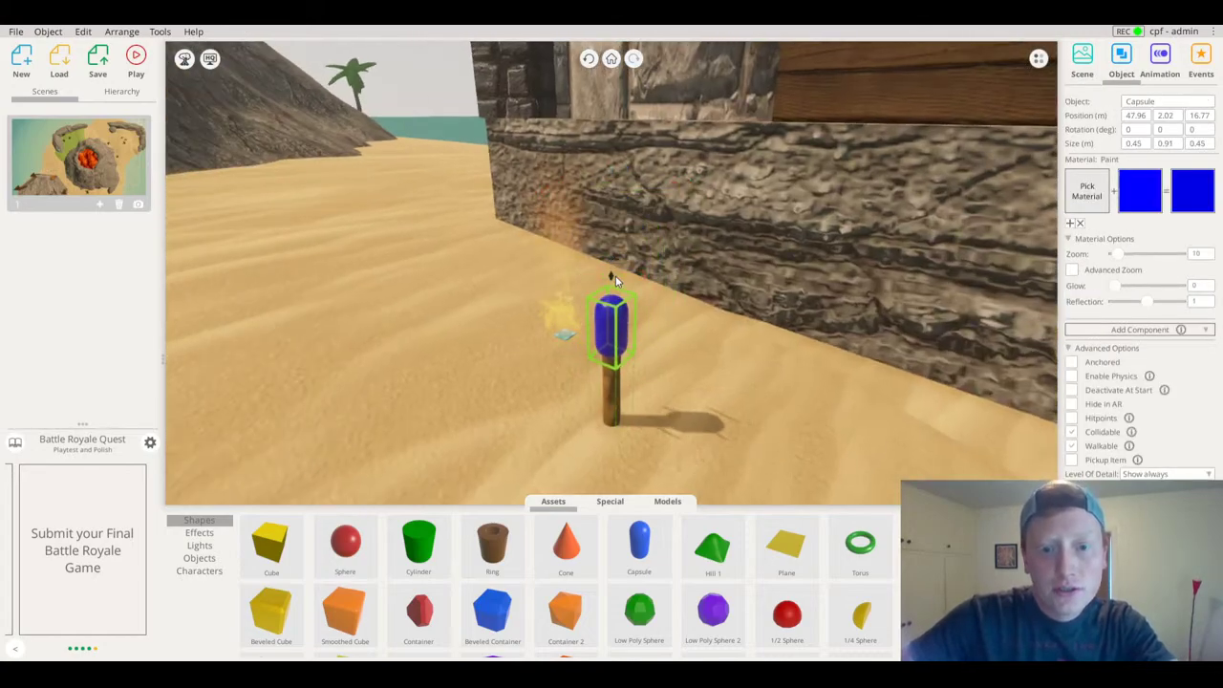
click(1140, 189)
click(1086, 195)
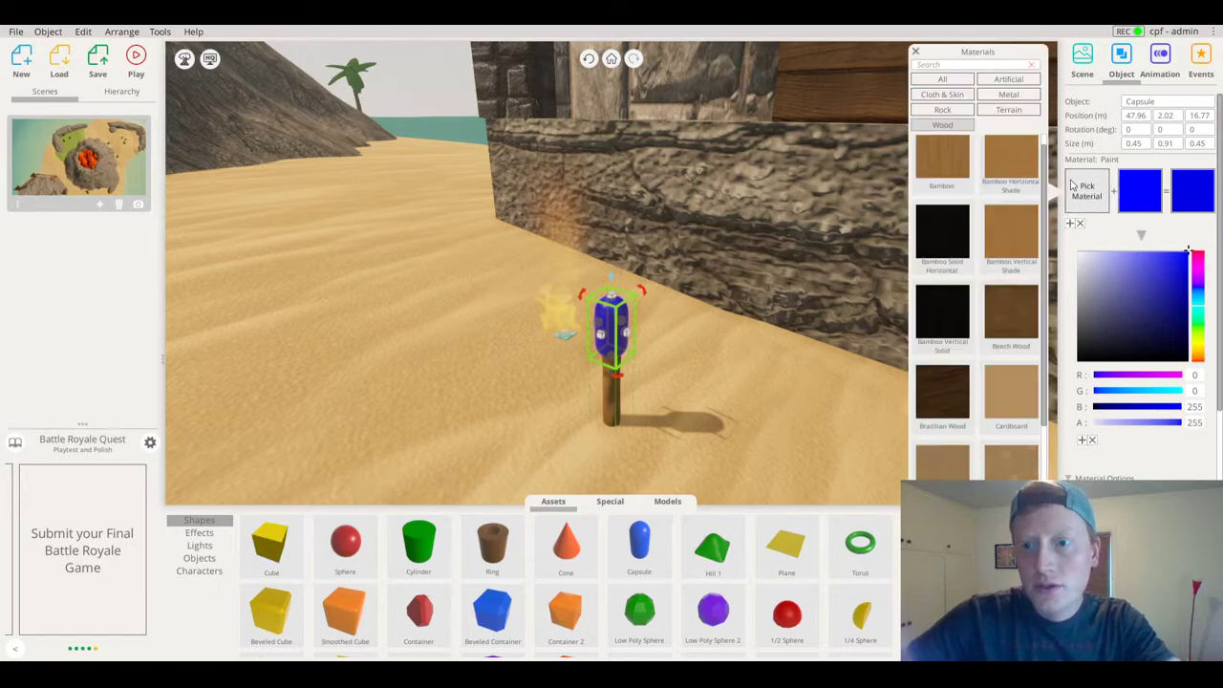
click(944, 109)
click(946, 94)
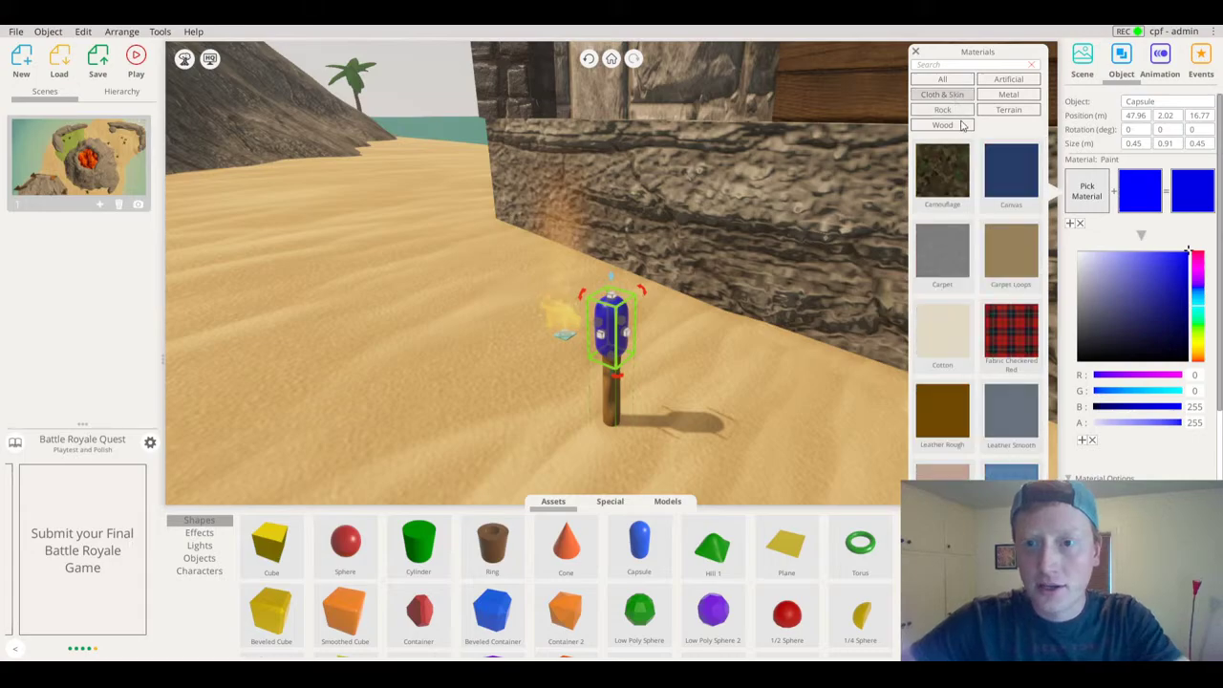
click(943, 334)
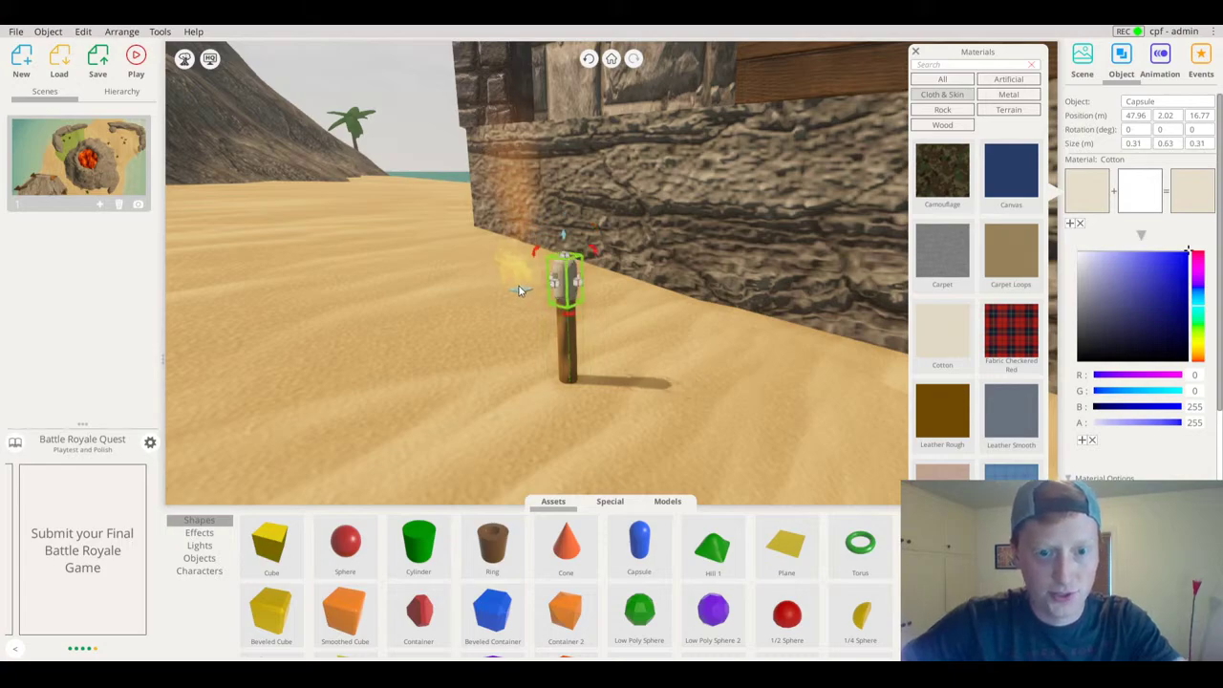
Move the campfire effect onto the capsule at the top of the post and scale it to 0.91 m
click(569, 293)
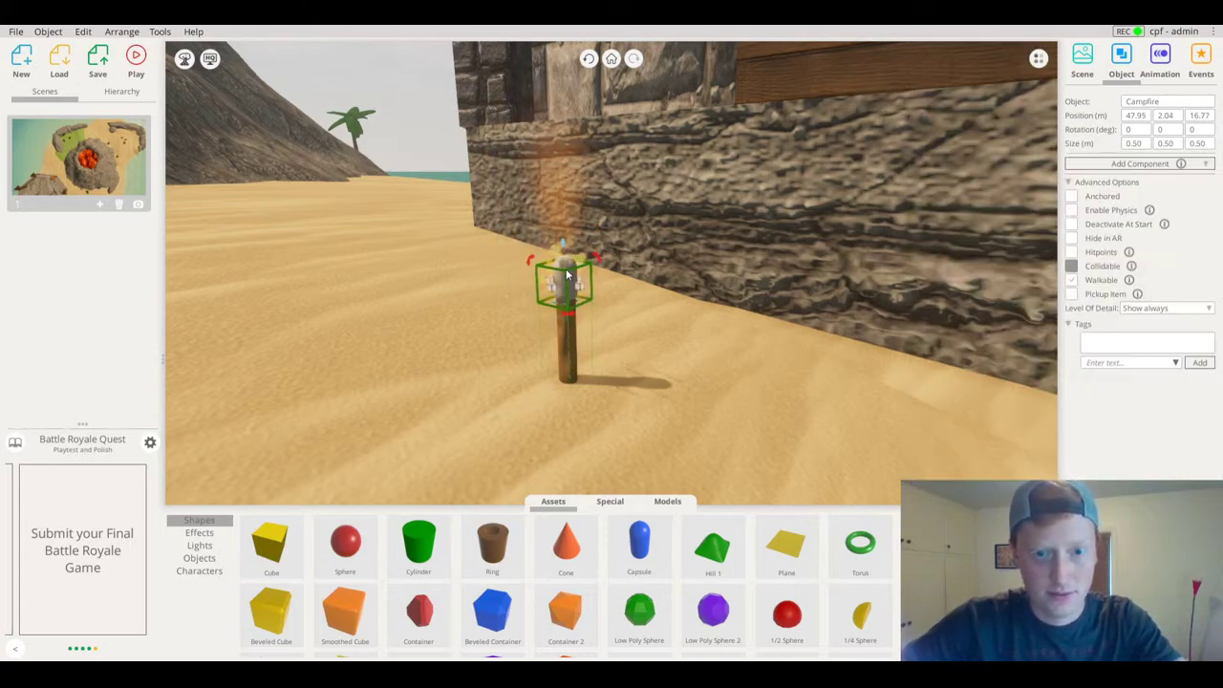
drag(567, 275, 572, 232)
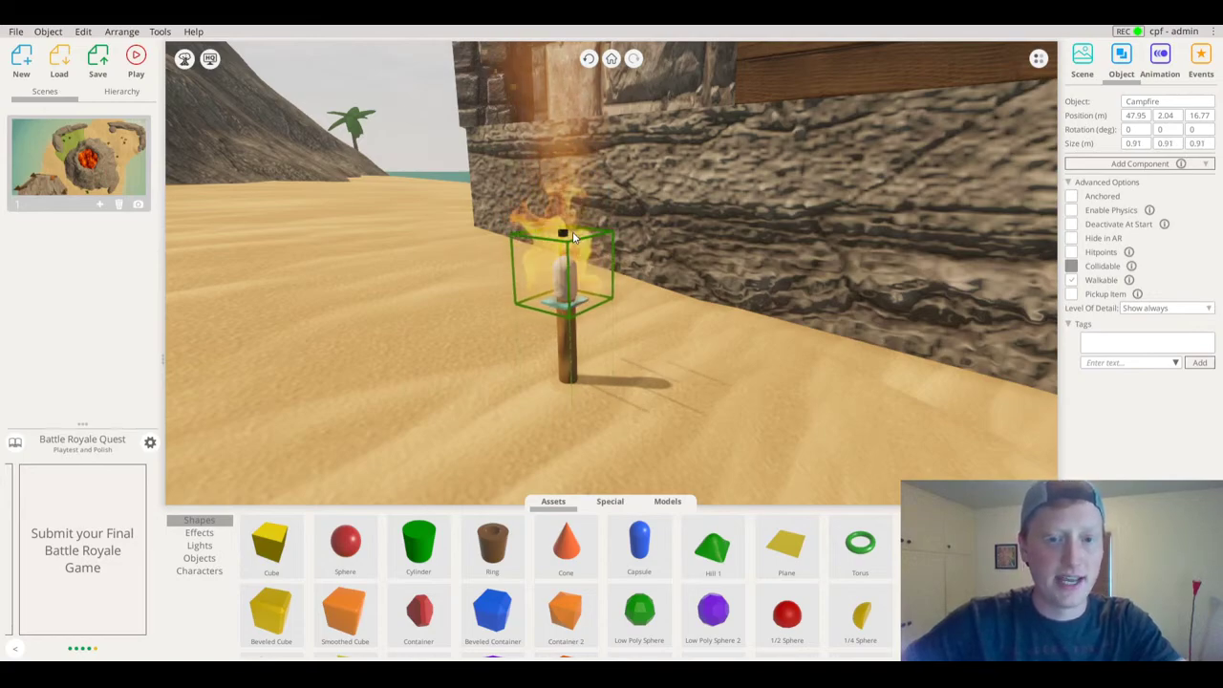
drag(567, 277, 565, 279)
drag(372, 392, 36, 549)
drag(576, 278, 600, 263)
Tint the cotton capsule grey with RGB 138, 138, 153 and move the campfire over the torch head
double_click(563, 289)
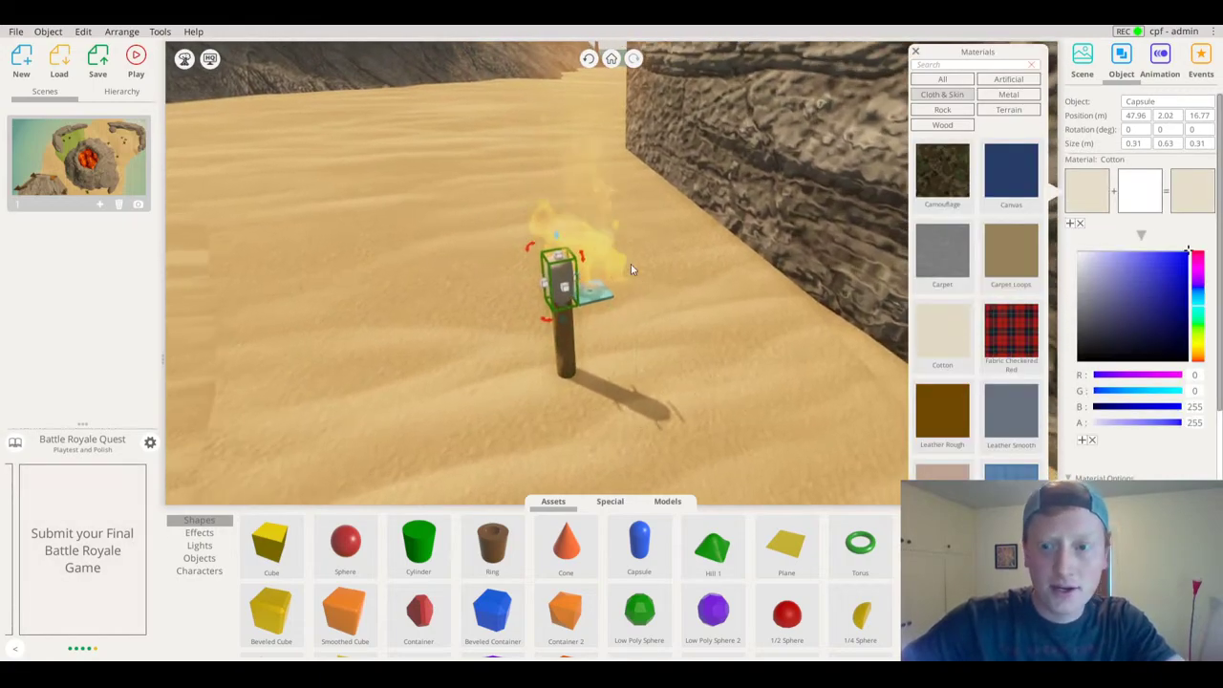
click(916, 52)
click(1087, 289)
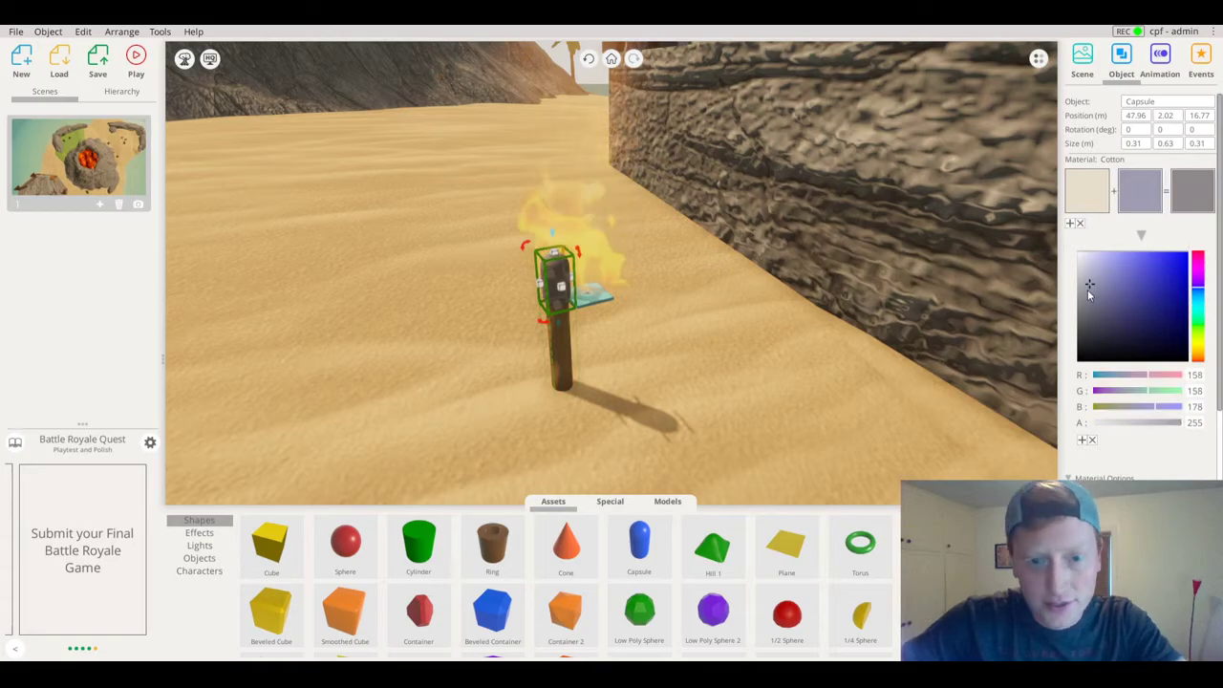
click(1087, 293)
click(566, 317)
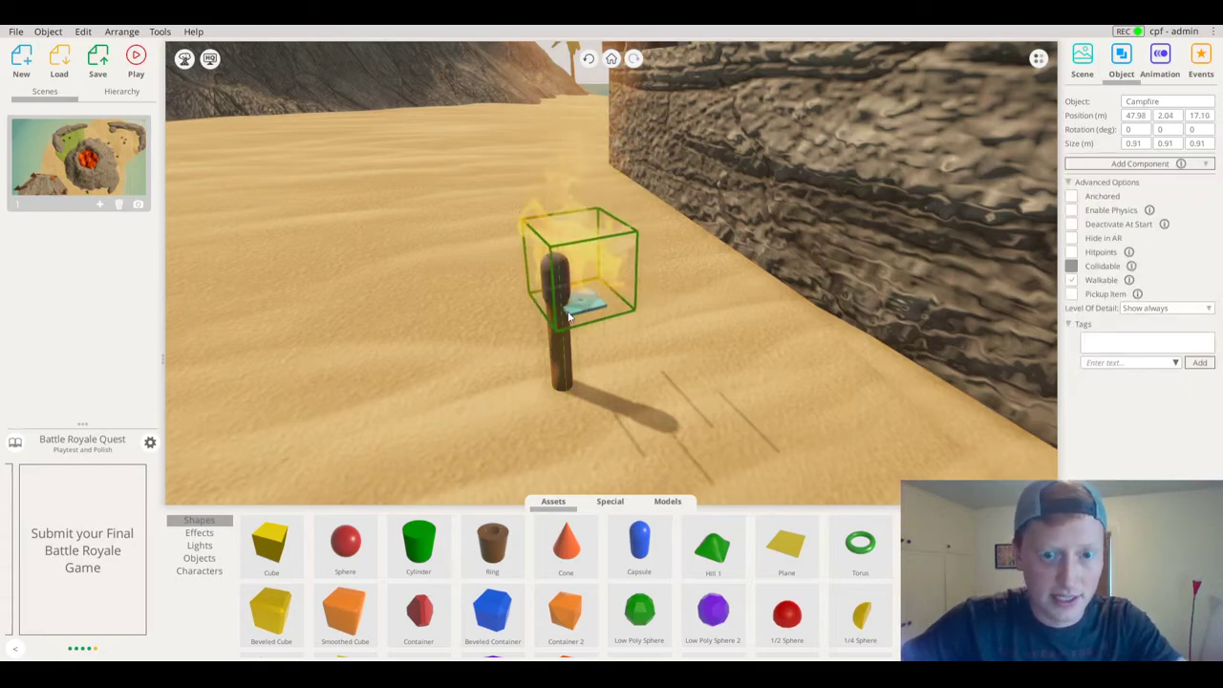
right_drag(566, 317, 654, 311)
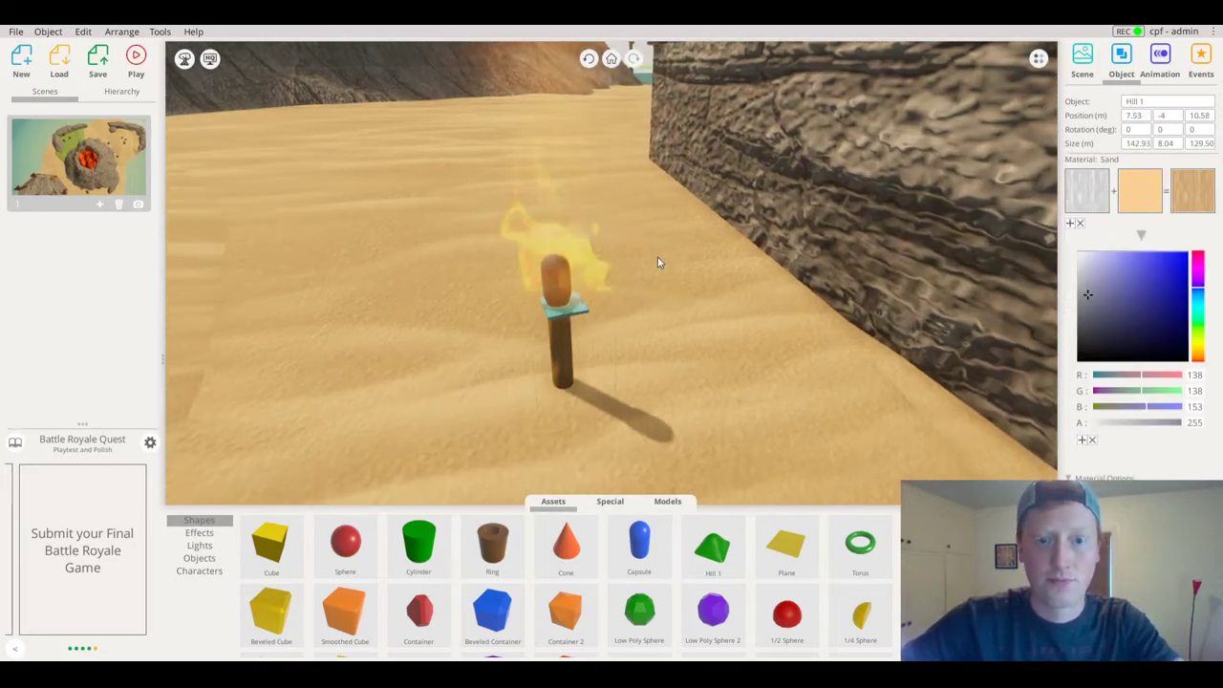
Select the post, capsule and campfire together and combine them into one group
drag(657, 257, 533, 392)
right_drag(533, 392, 818, 115)
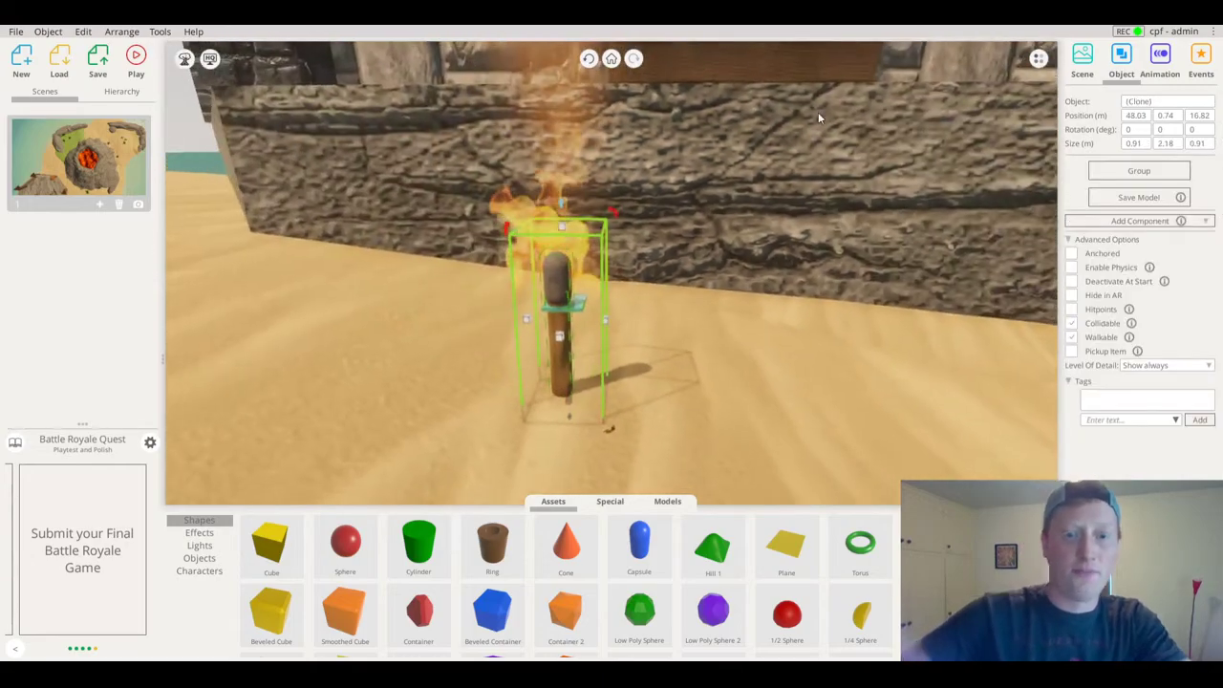
scroll(637, 262, down, 2)
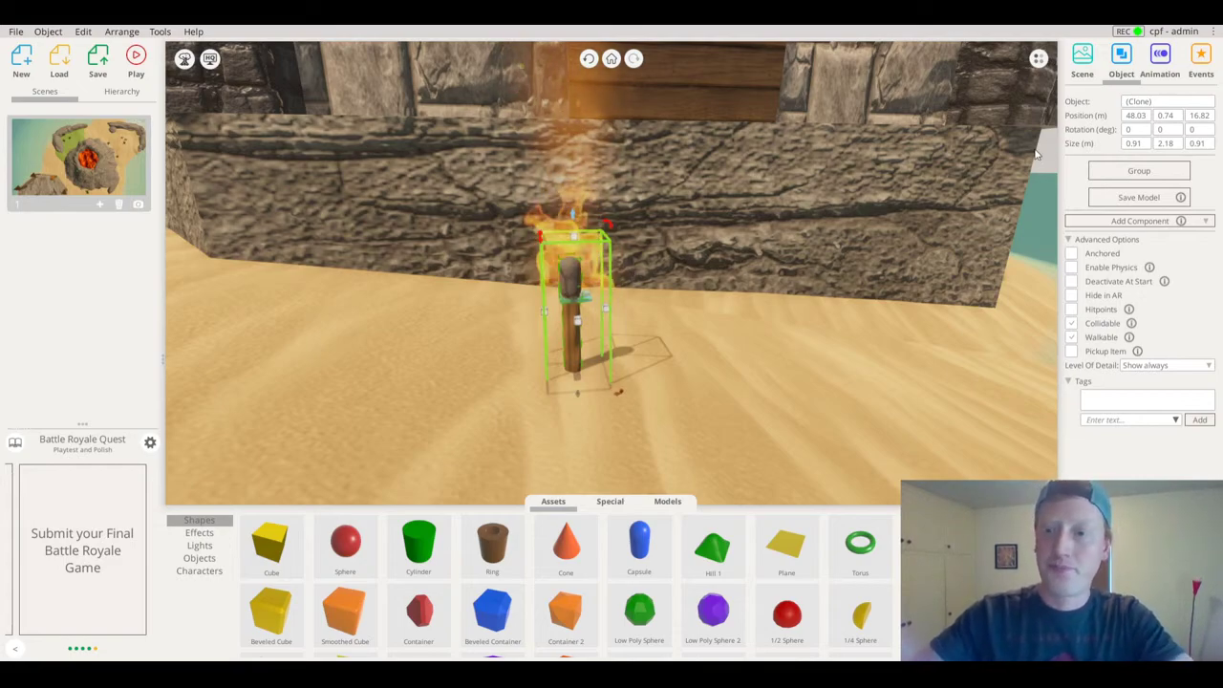
click(1136, 172)
Tilt the group to 340°, enlarge it to 1.17 × 2.81 × 1.17 m and raise it to a height of 2.48 m
drag(538, 229, 571, 200)
drag(594, 304, 573, 382)
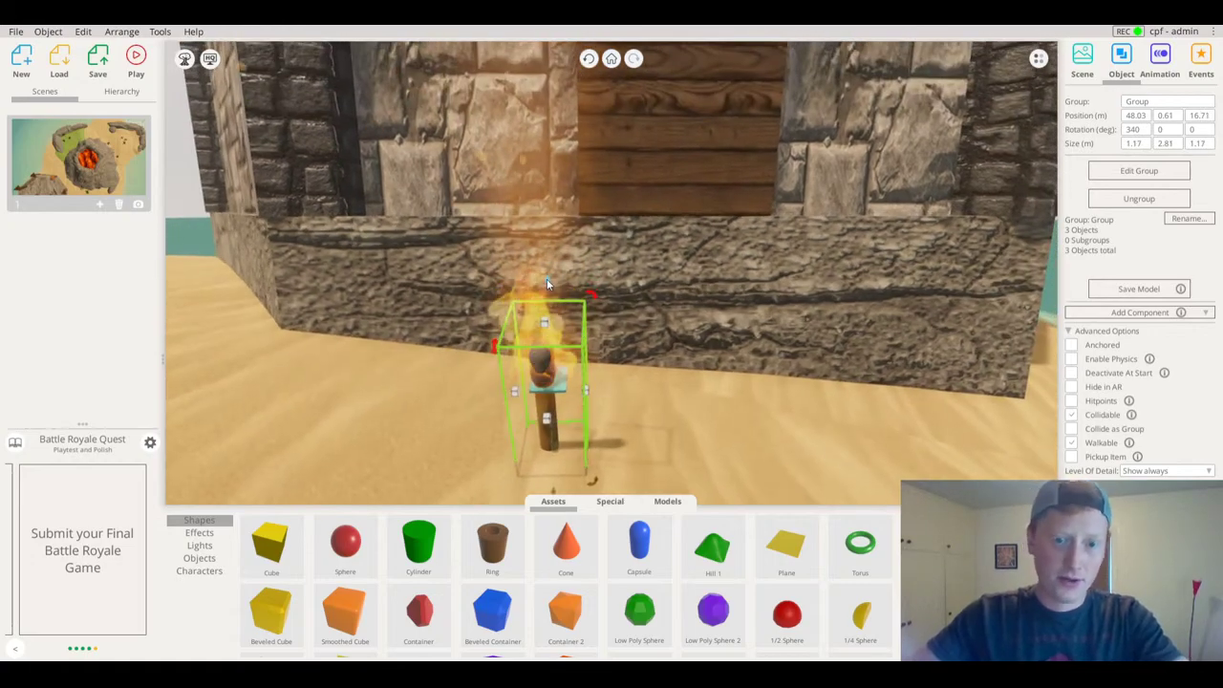
drag(546, 278, 545, 161)
drag(631, 207, 750, 246)
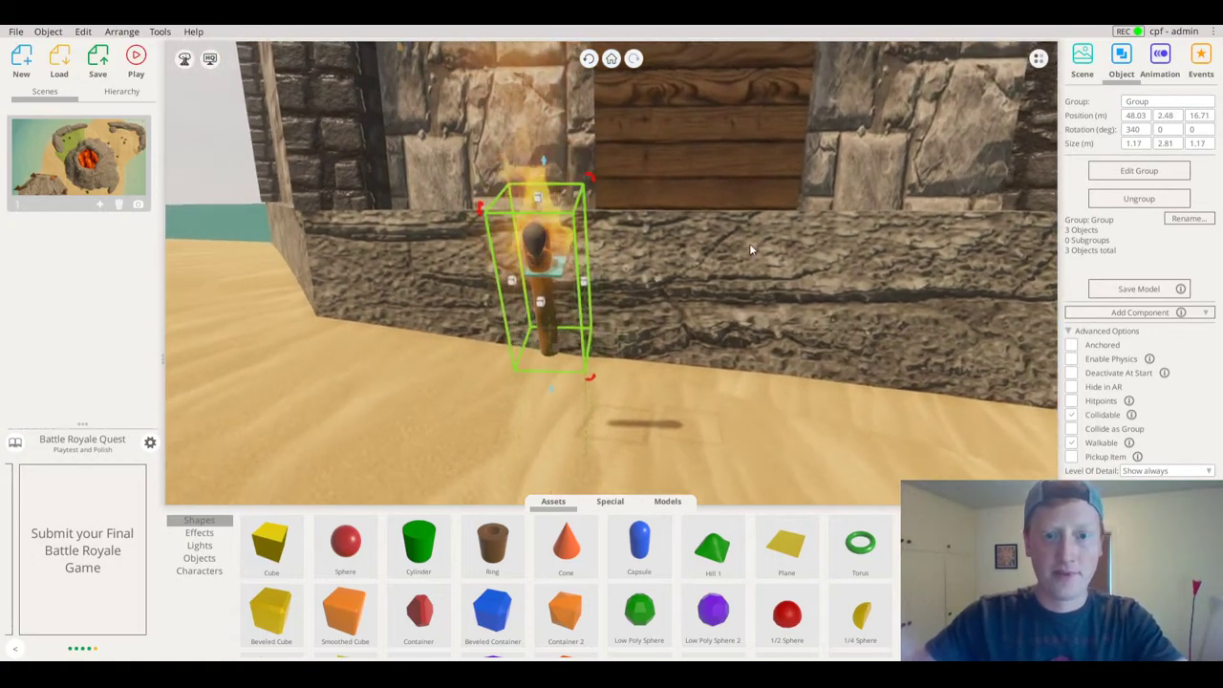
Rename the group as Torch and check its tilt against the castle wall
double_click(1160, 104)
text(Torch)
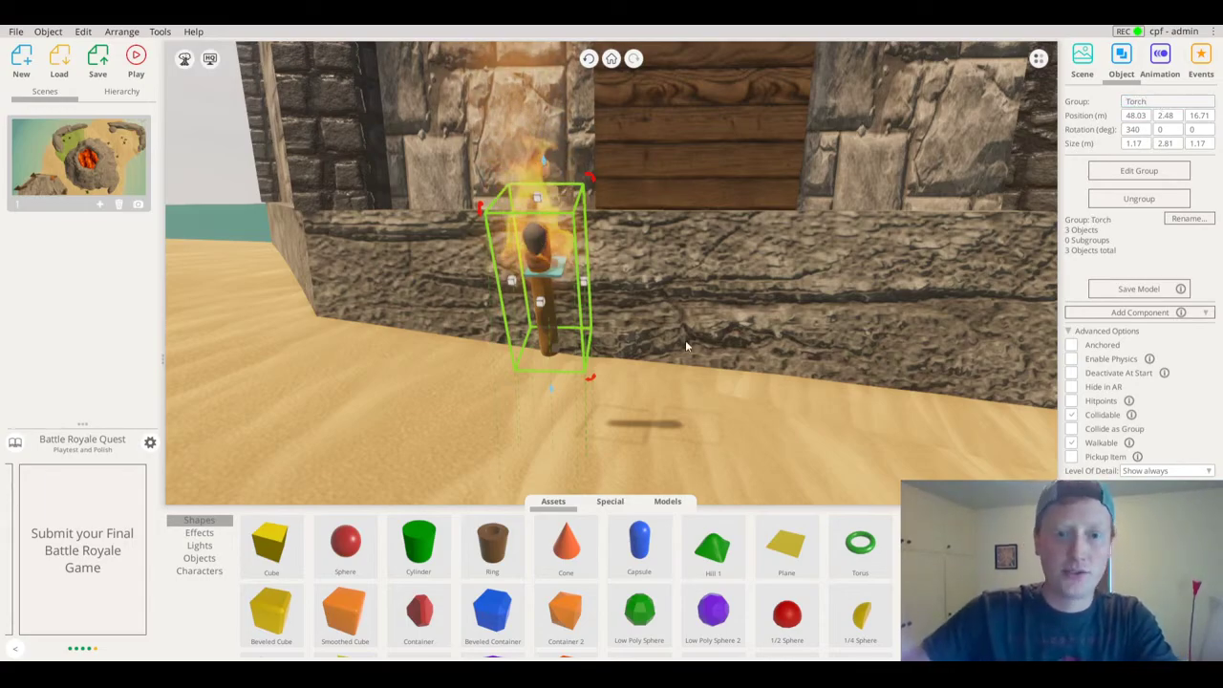
drag(685, 340, 456, 351)
scroll(600, 306, up, 3)
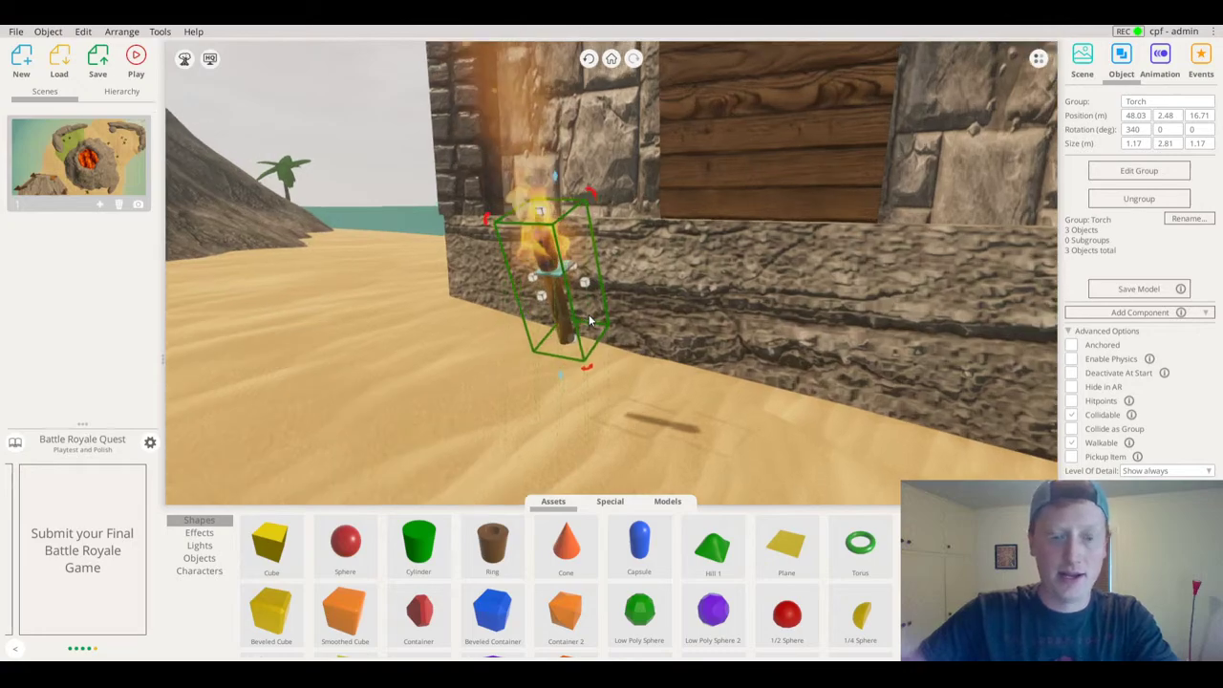
drag(571, 403, 545, 419)
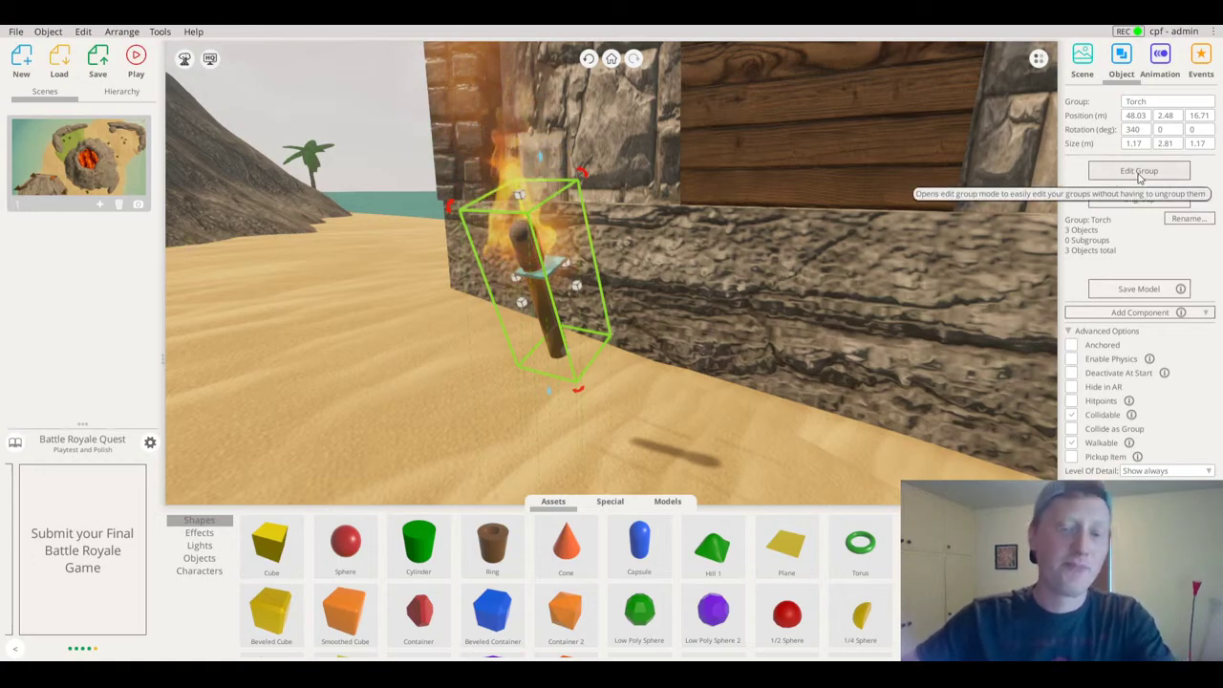
Edit the Torch group and add a point light above the torch head, inside the flame
click(1138, 172)
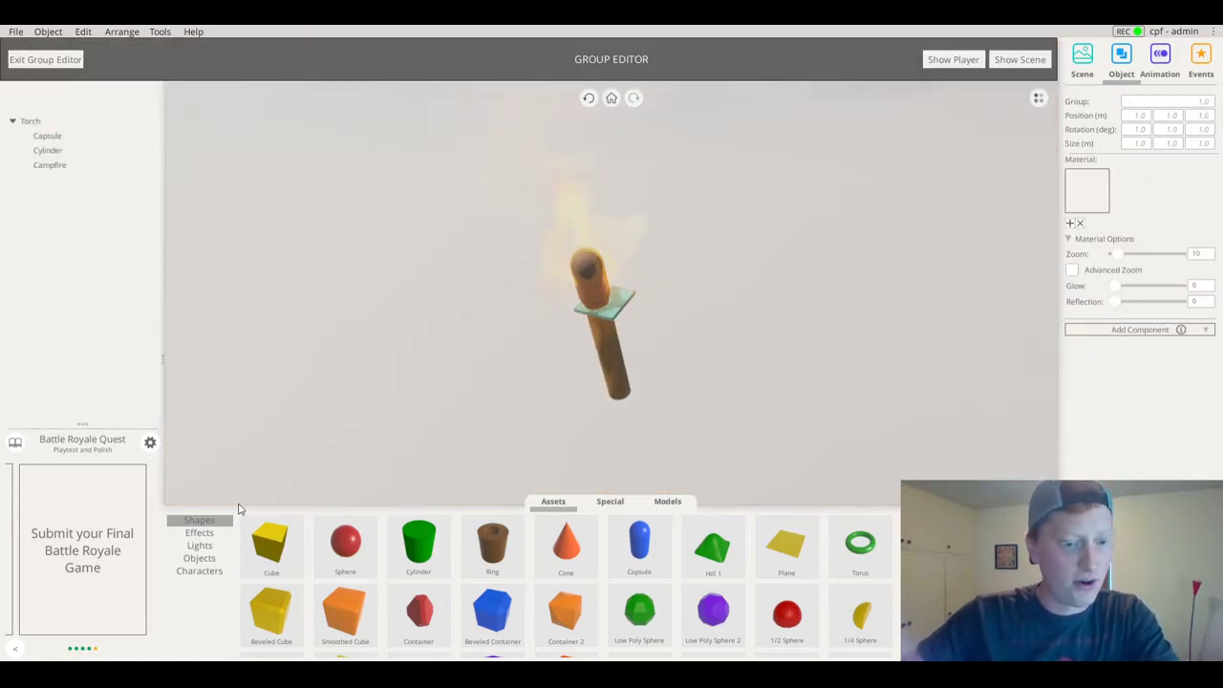
click(210, 545)
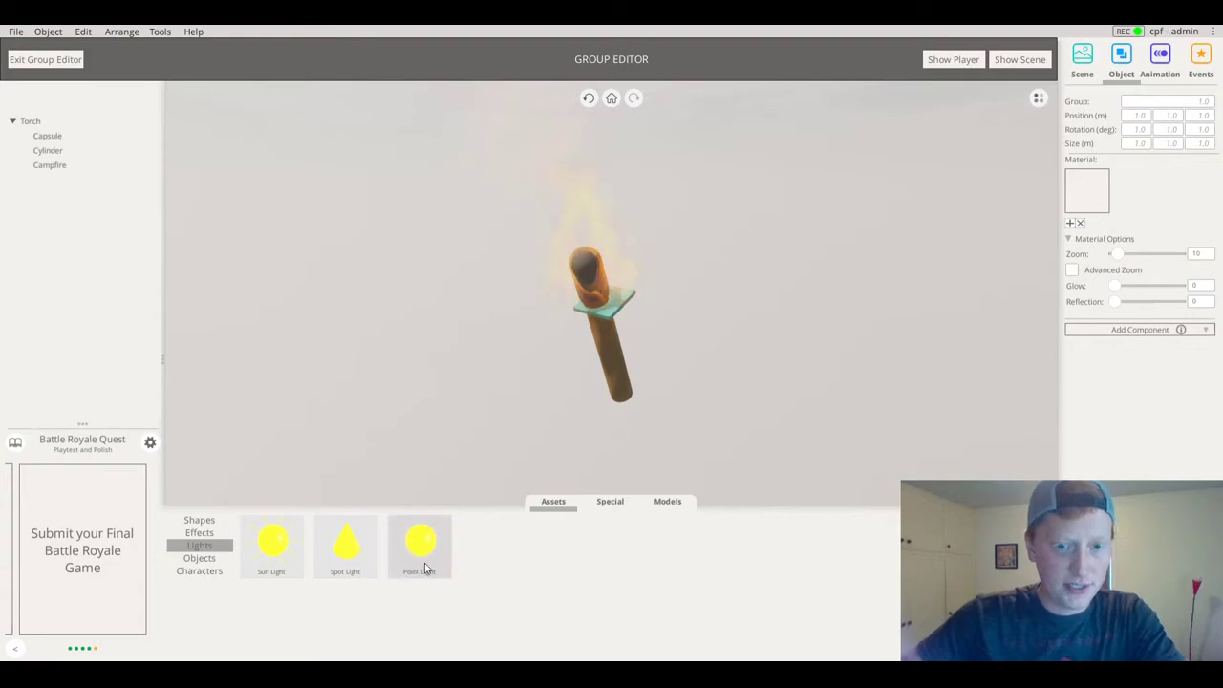
drag(426, 568, 629, 329)
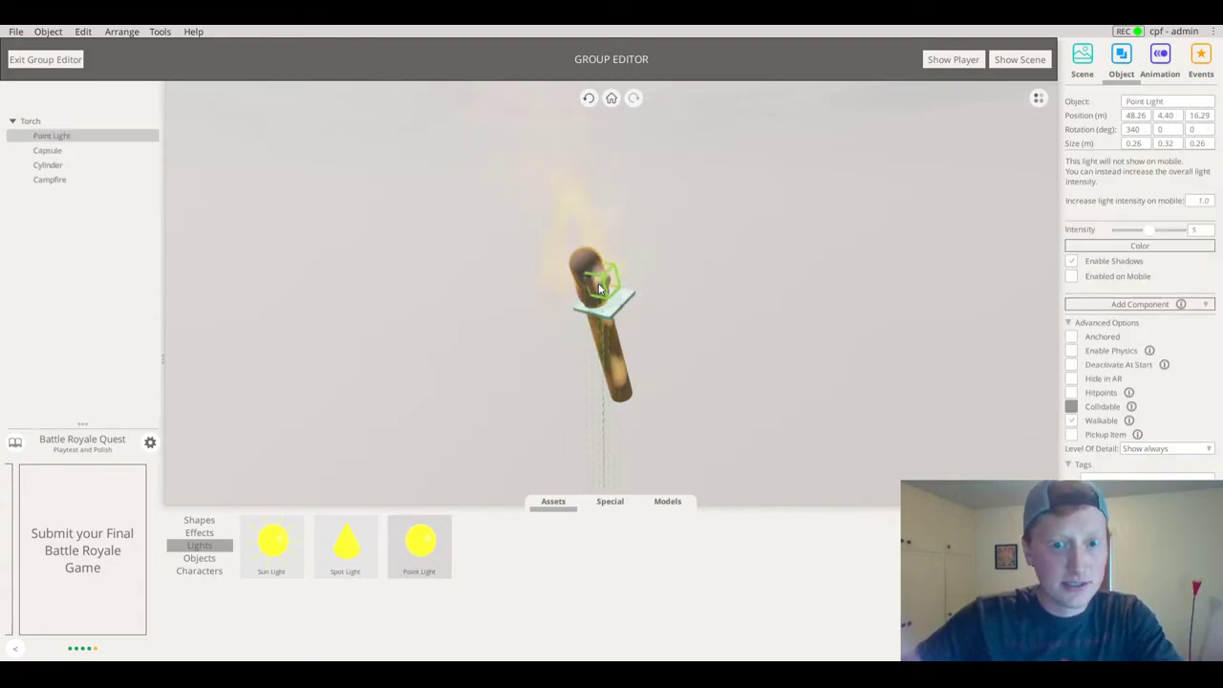
drag(598, 283, 594, 281)
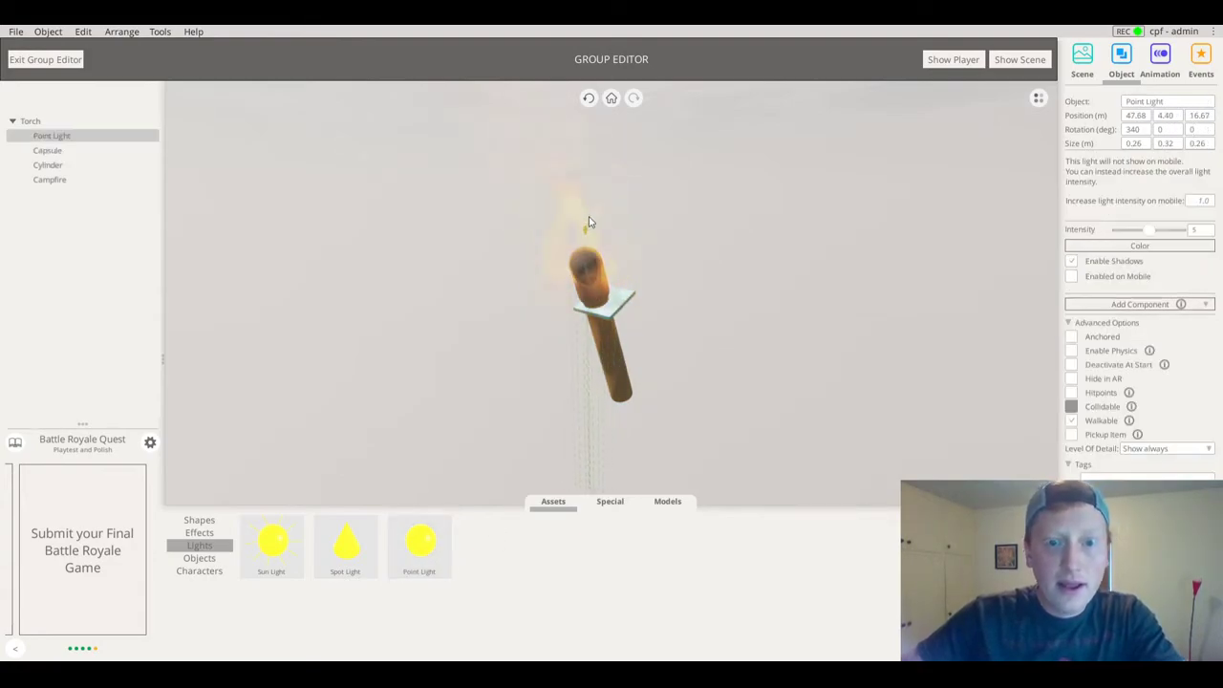
Tint the point light a soft orange, seat it against the torch head and leave group editing
click(1141, 247)
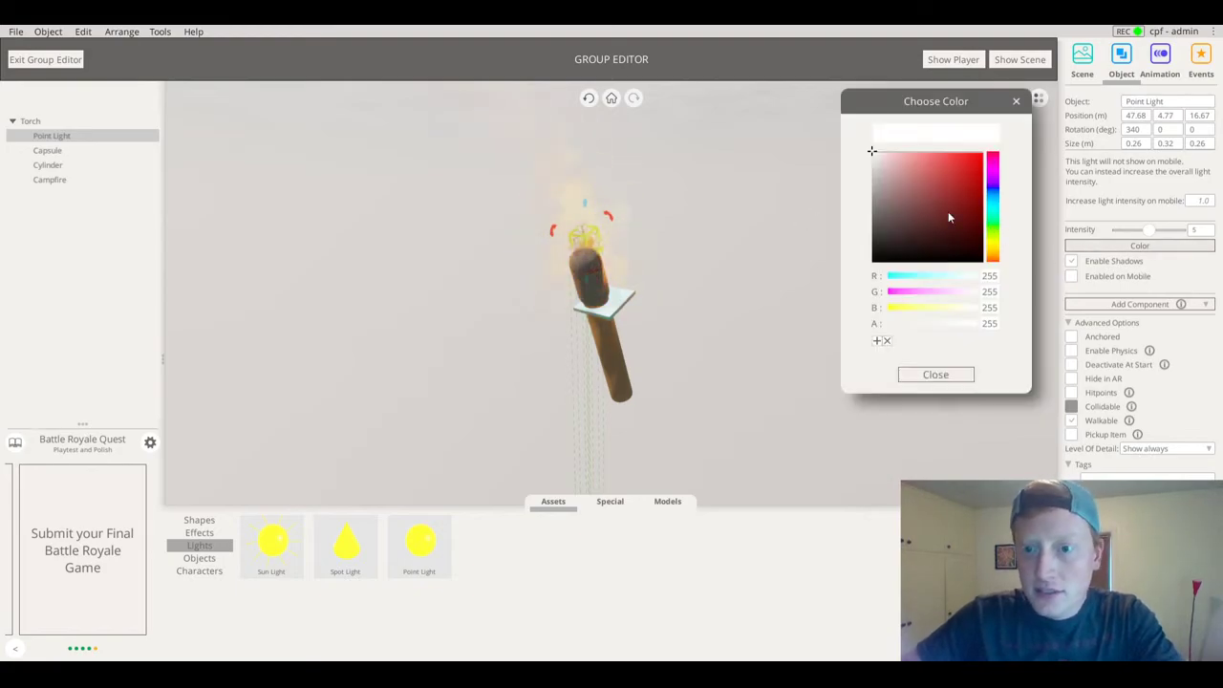
click(935, 152)
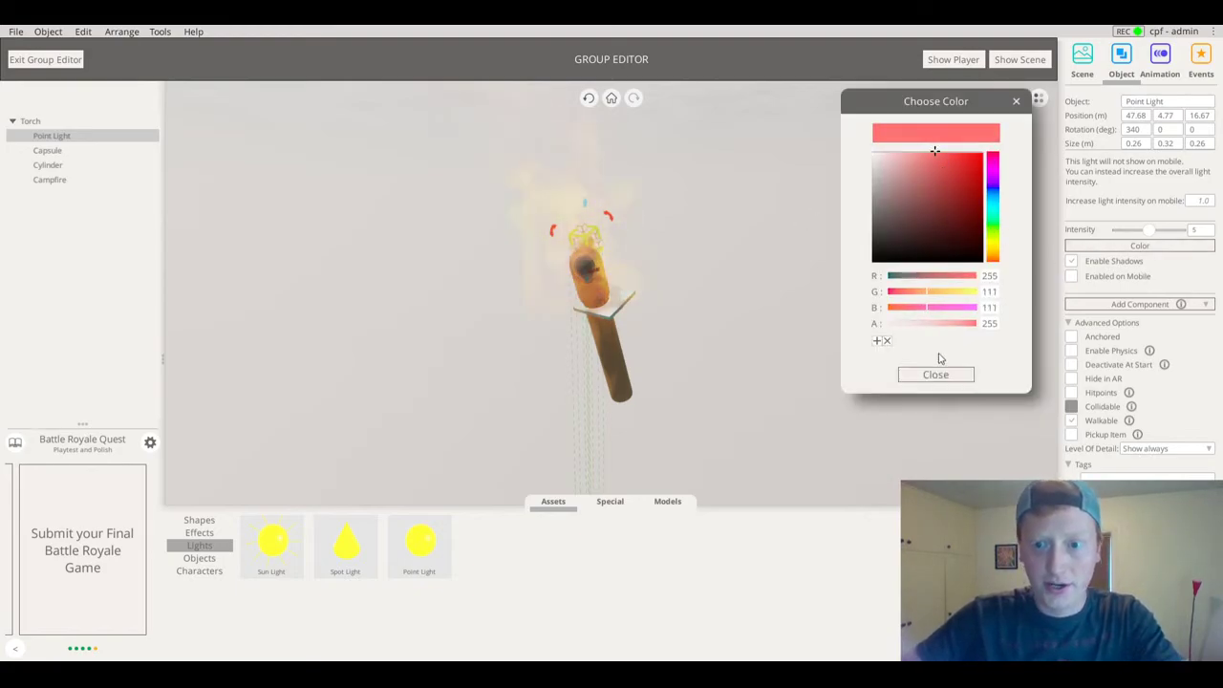
click(995, 257)
click(935, 373)
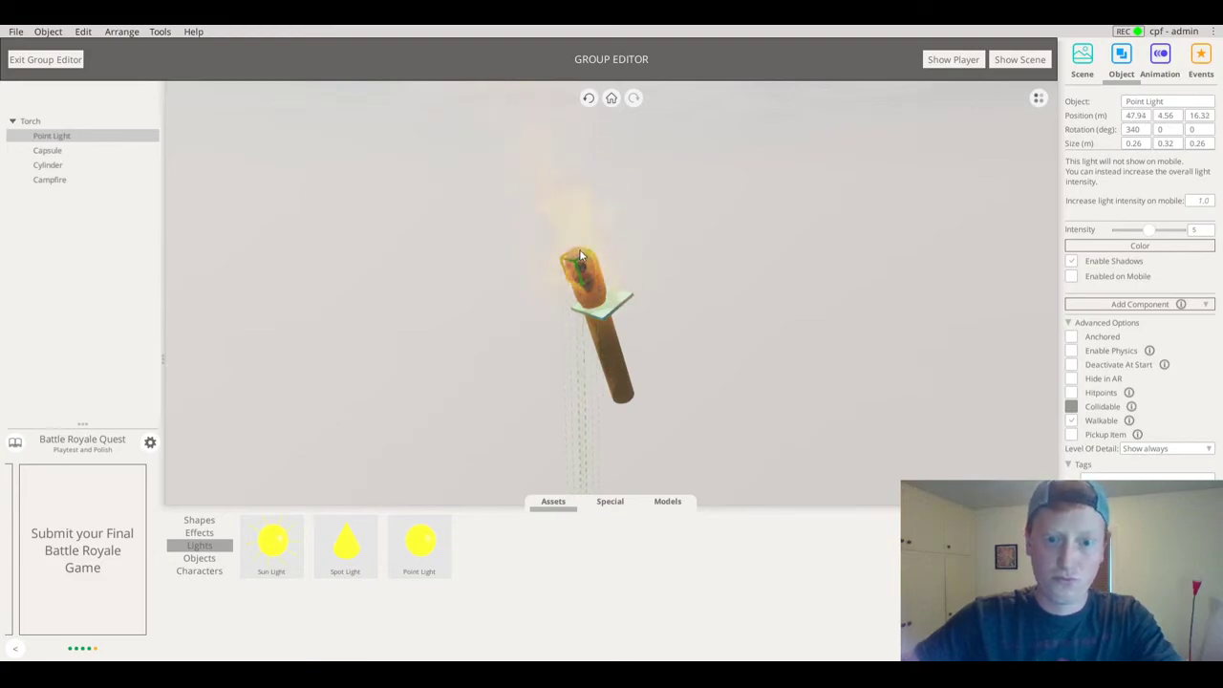
click(536, 225)
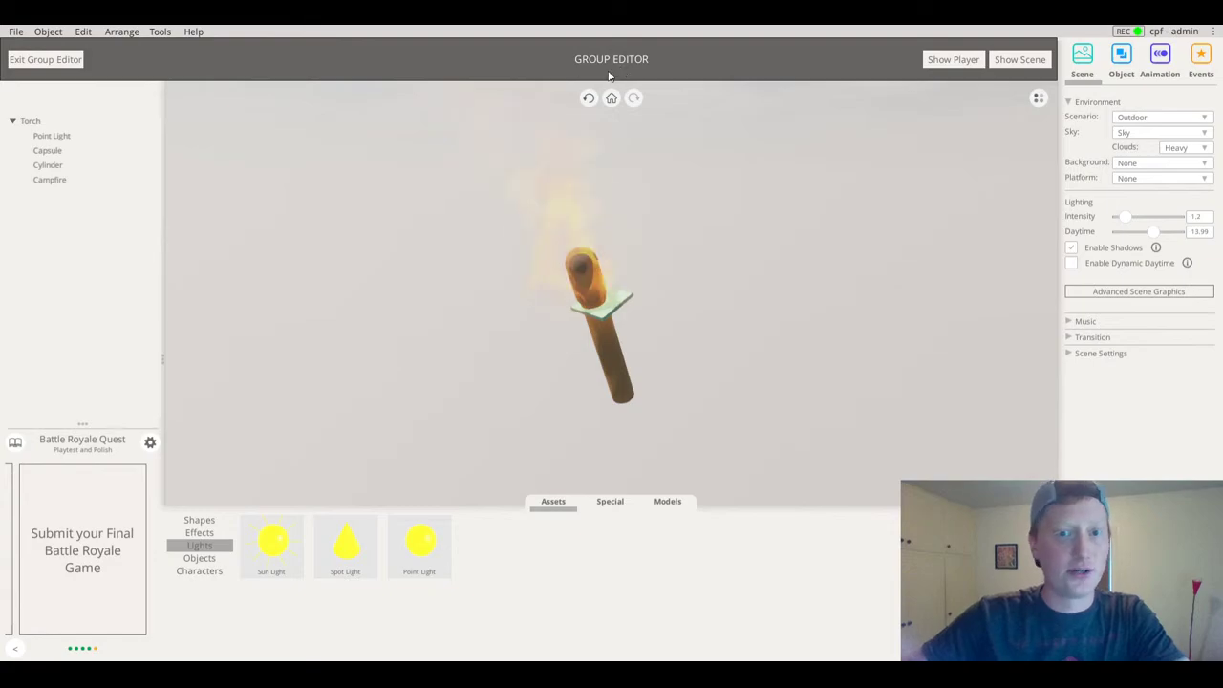
click(45, 60)
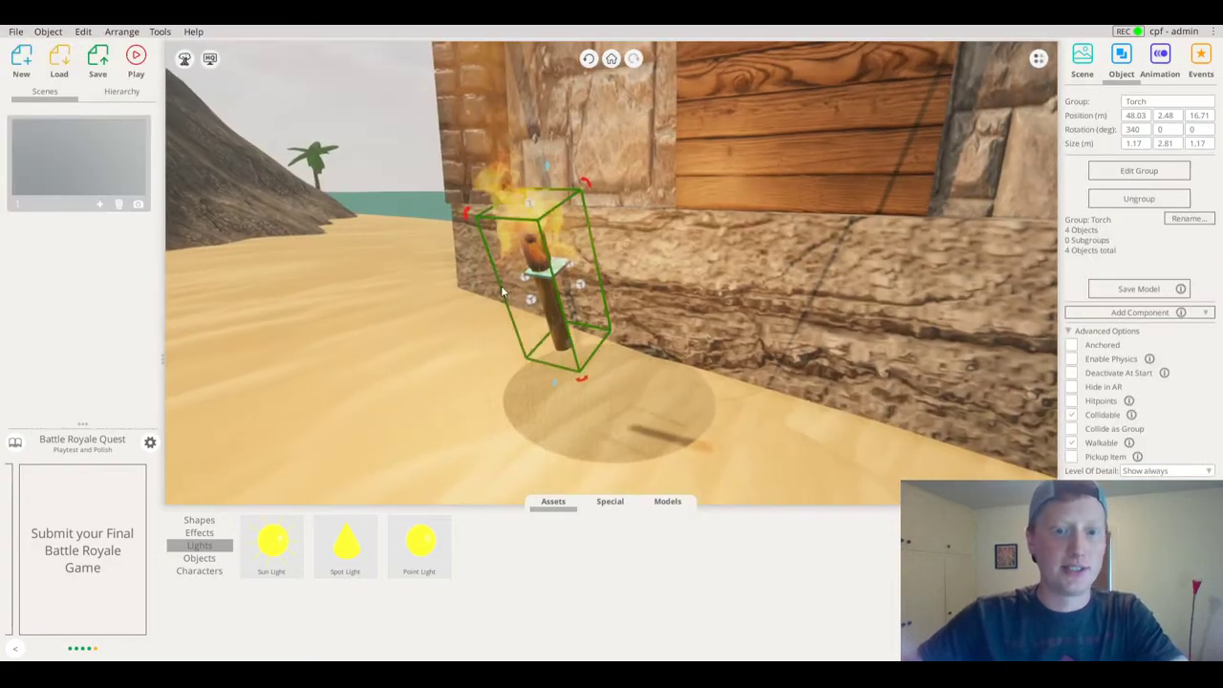
Mount the Torch group on the castle wall beside the drawbridge and place a matching torch on the opposite side
drag(621, 281, 610, 92)
middle_drag(610, 91, 572, 241)
drag(565, 306, 795, 321)
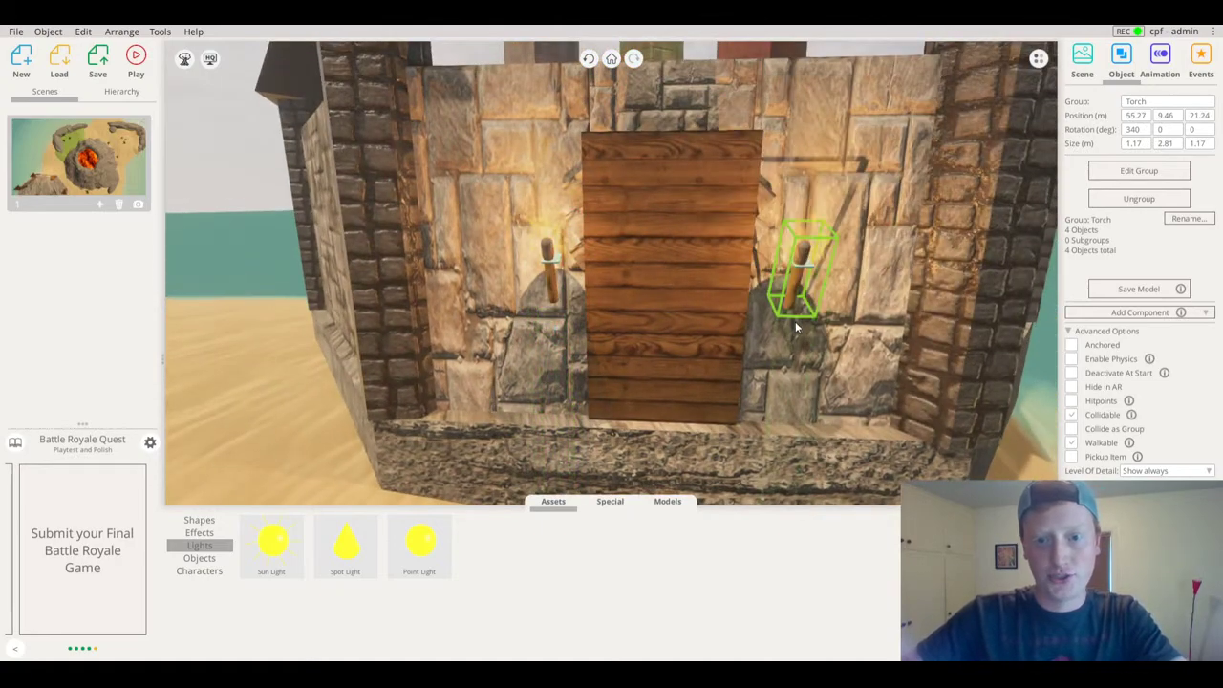
Add a Ring shape around one torch's handle as a wall bracket, sized 1 × 0.40 × 1.46 m
right_drag(789, 316, 558, 321)
scroll(558, 309, up, 3)
click(194, 523)
scroll(560, 398, up, 5)
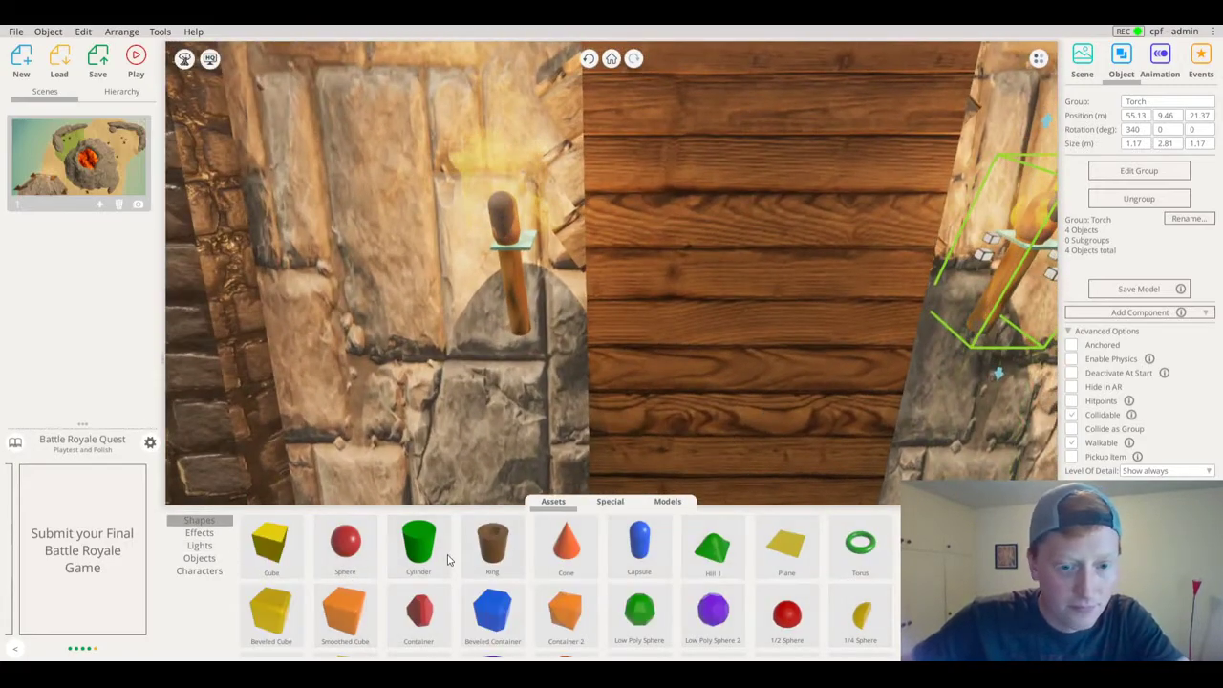
drag(492, 543, 526, 353)
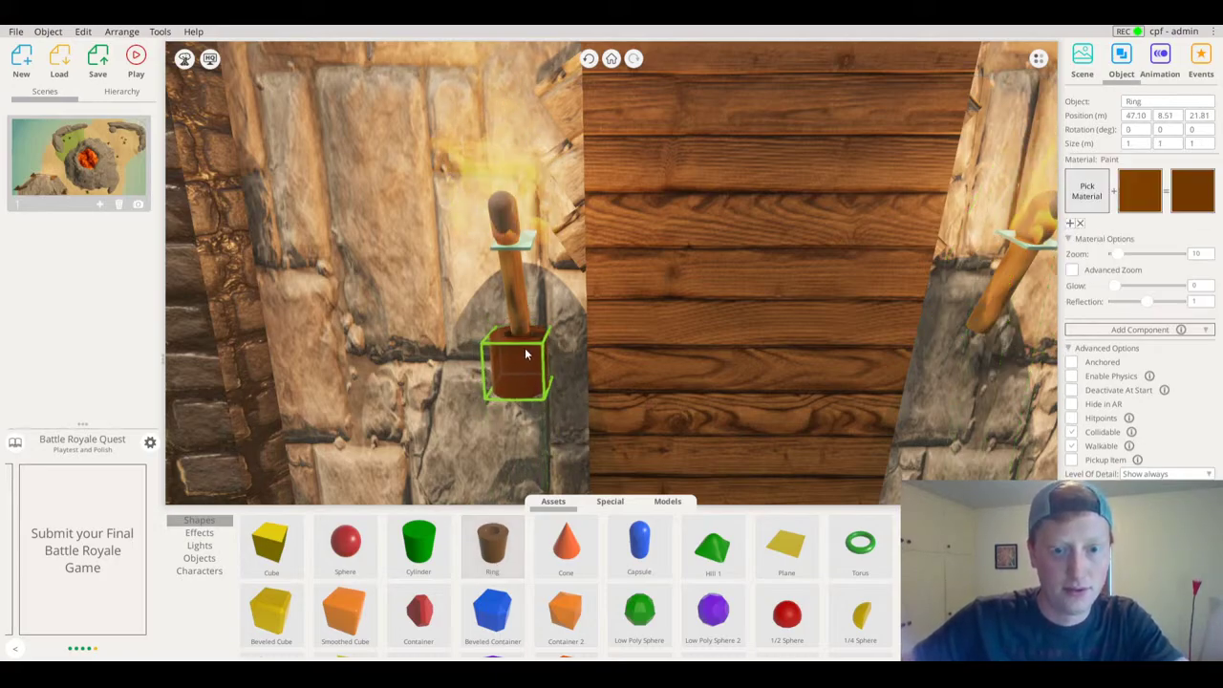
drag(520, 410, 520, 378)
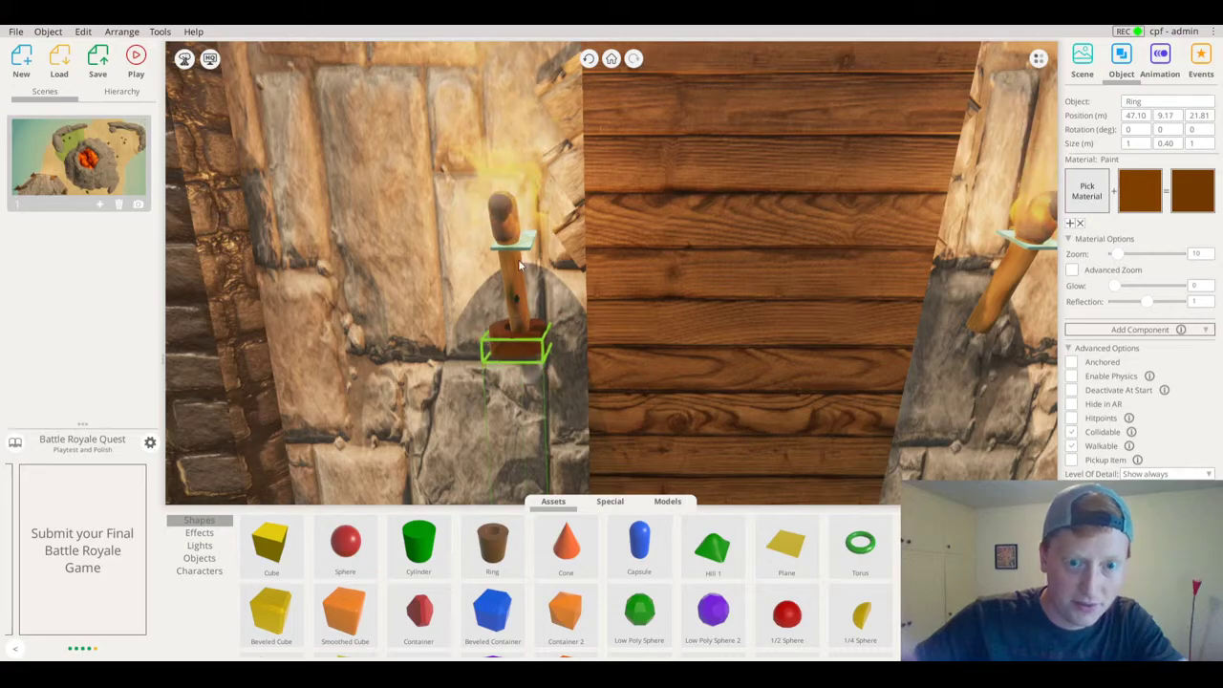
drag(518, 265, 517, 270)
drag(522, 323, 531, 291)
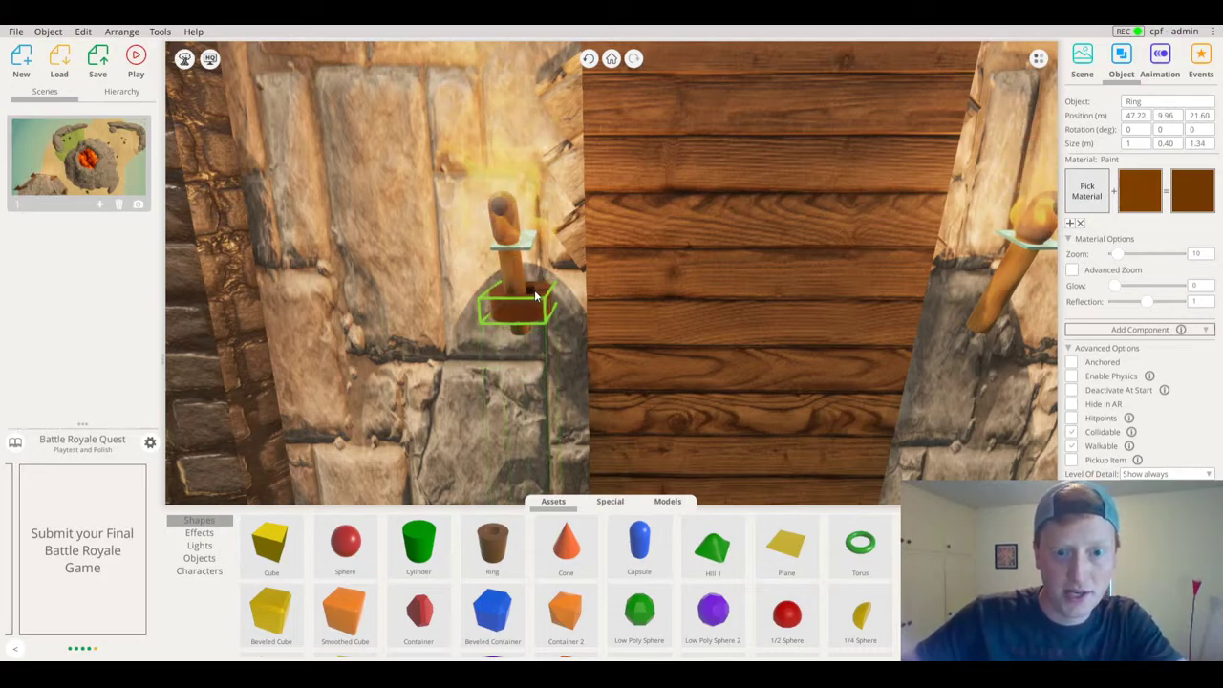
Give the ring the Aluminum metal material and tint it medium grey
click(1087, 202)
click(1023, 82)
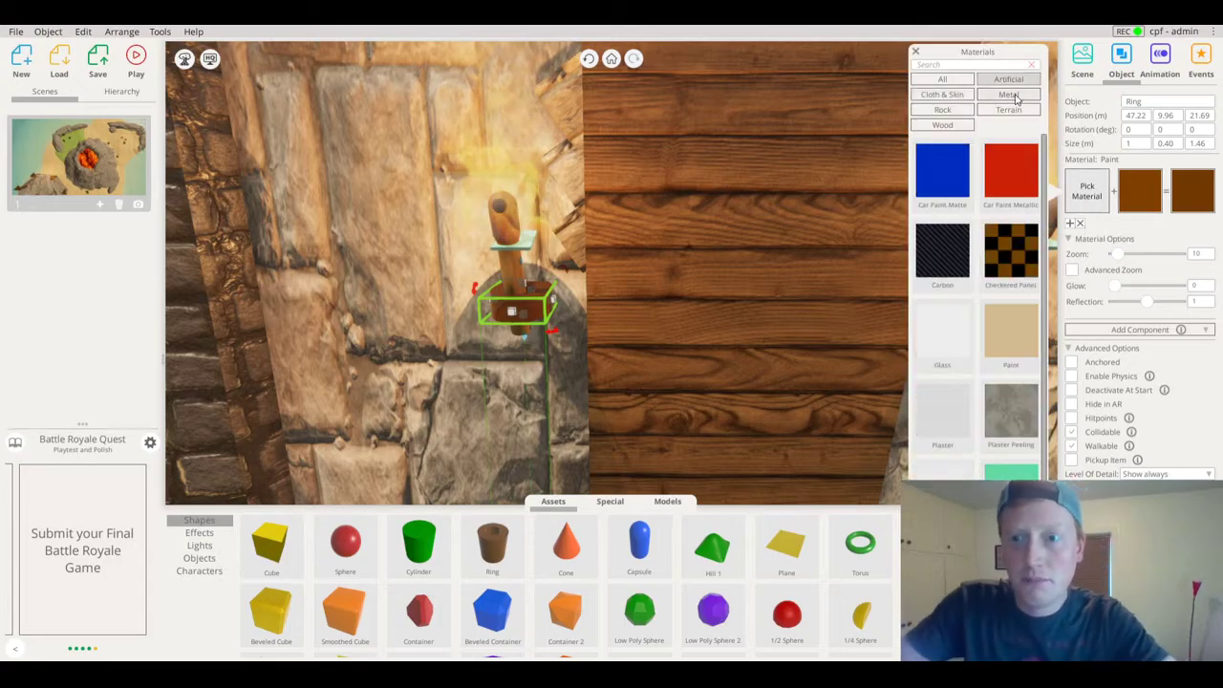
click(1015, 97)
click(945, 181)
mouse_move(841, 239)
right_down()
mouse_move(812, 263)
mouse_move(844, 280)
mouse_move(778, 248)
mouse_move(879, 234)
right_up()
click(1140, 191)
click(1085, 299)
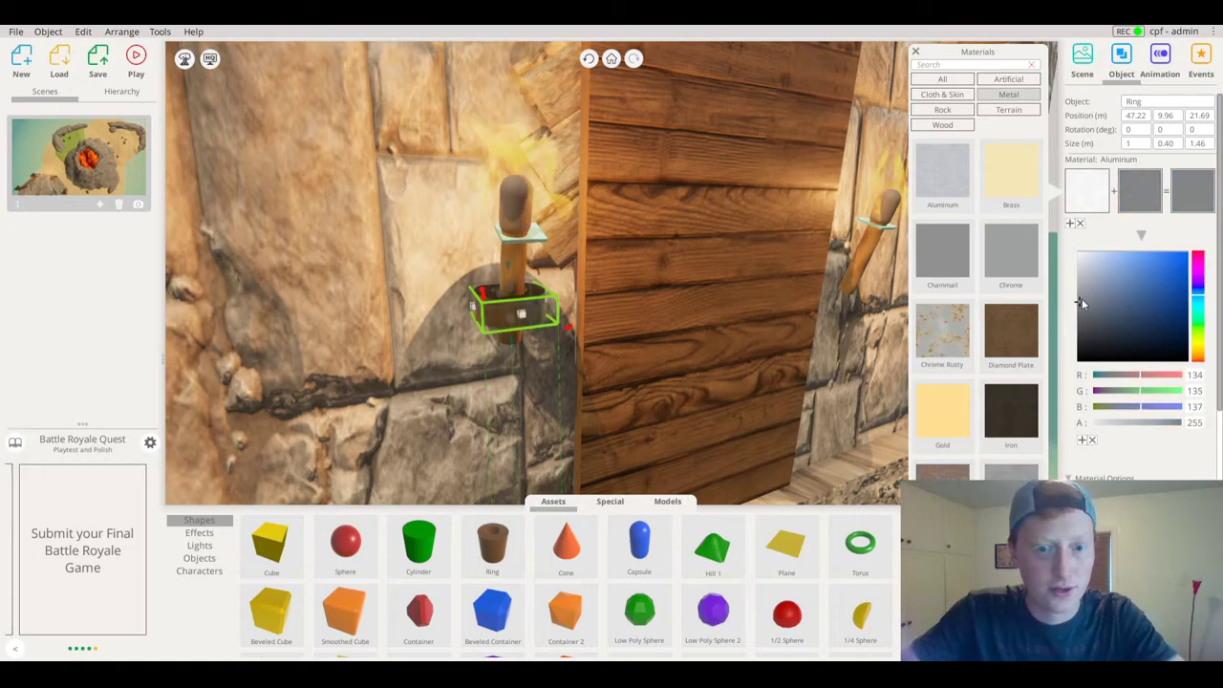
click(1079, 302)
Copy the aluminum ring and fit the copy around the handle of the other torch
right_drag(535, 315, 611, 255)
key(ctrl+c)
key(ctrl+v)
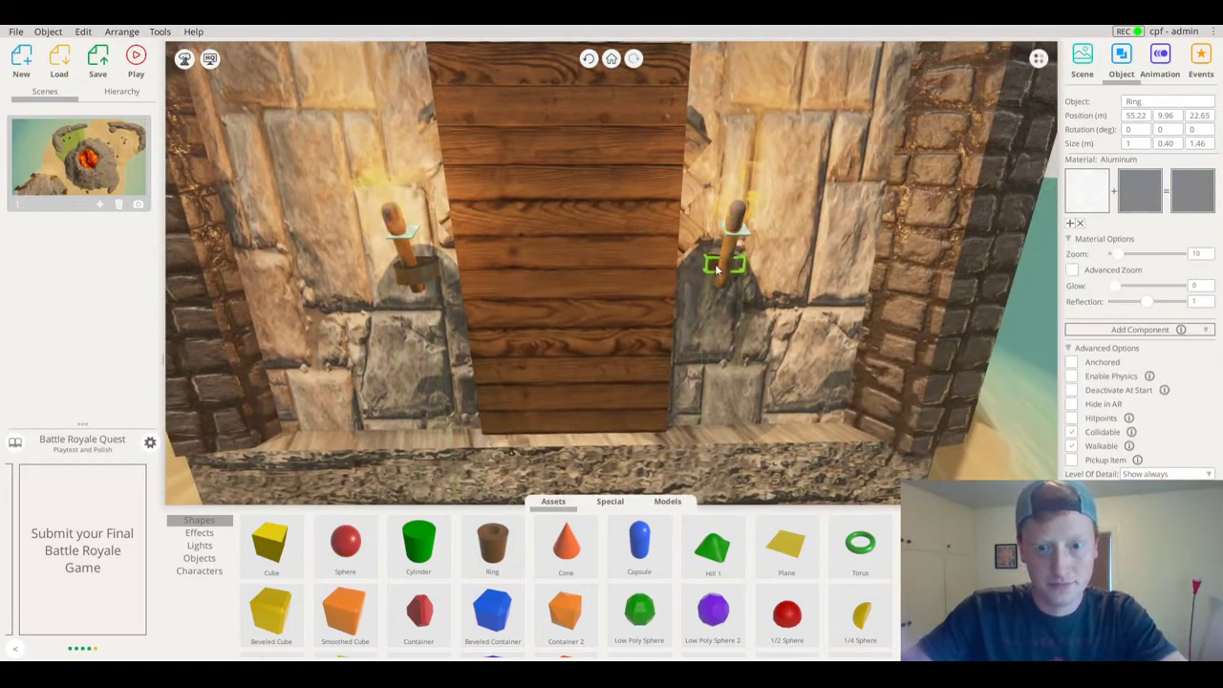
click(725, 276)
right_drag(728, 277, 659, 423)
Add a Cube on top of the castle's front wall, close to the corner tower
scroll(804, 327, down, 4)
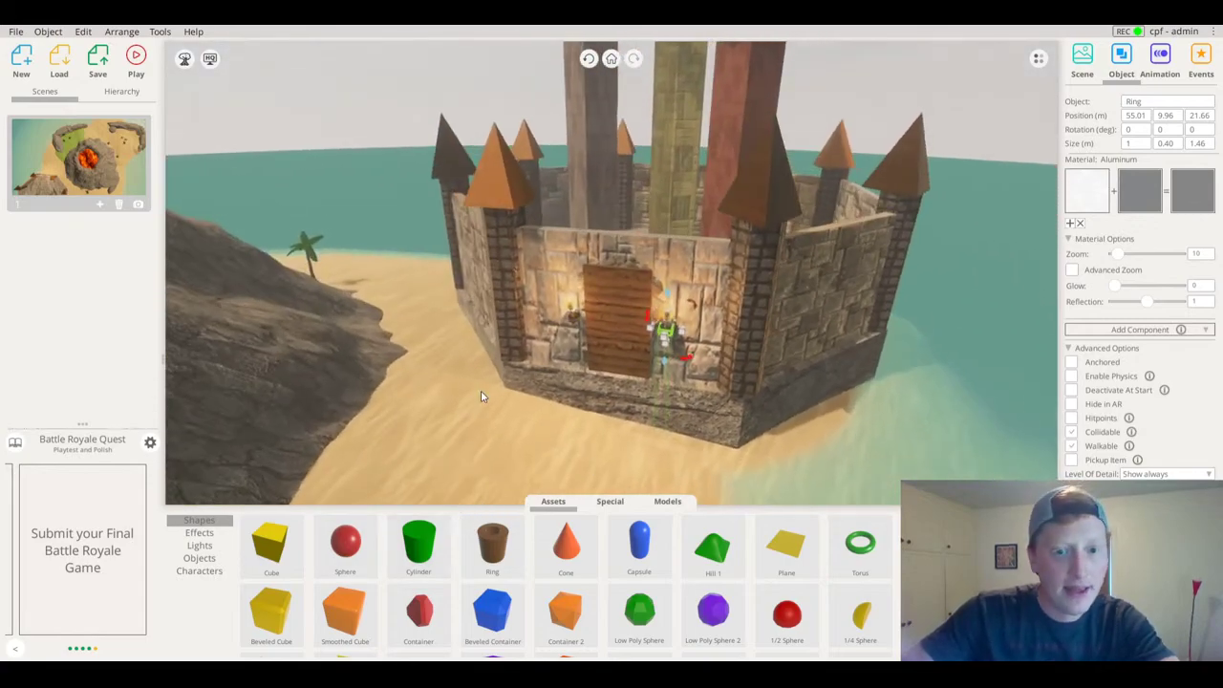
right_drag(482, 397, 478, 435)
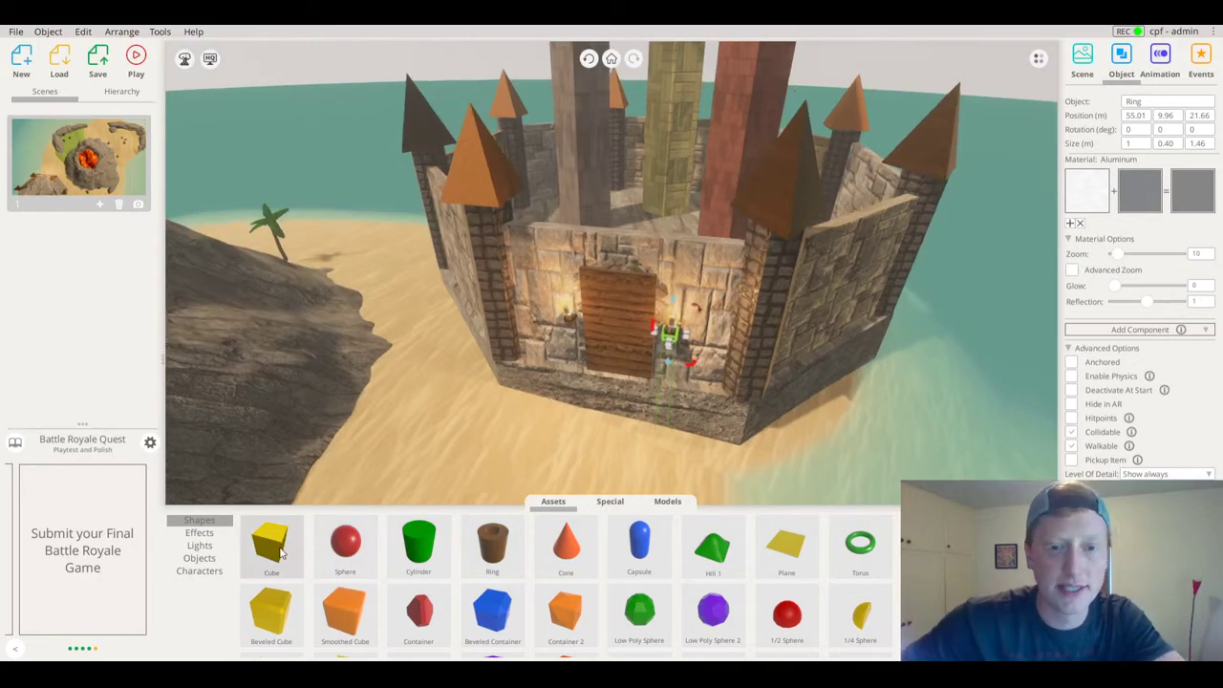
drag(278, 556, 492, 296)
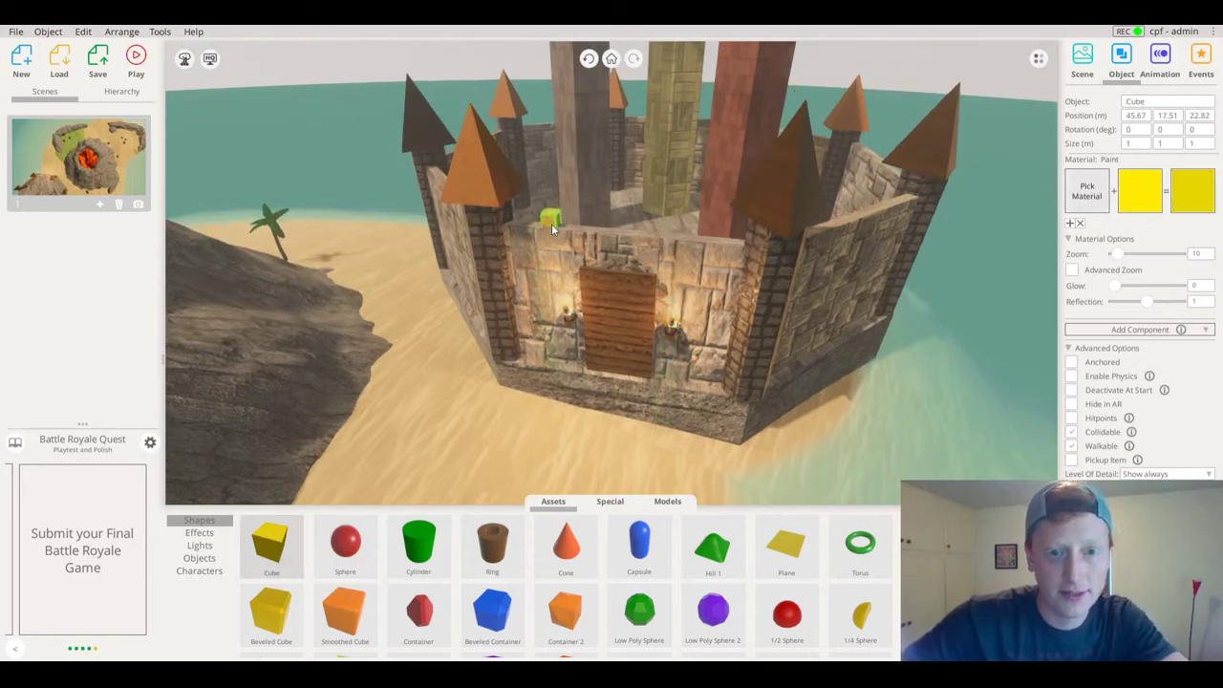
right_drag(556, 230, 616, 259)
Check the object options of the corner tower and the two pyramid roofs beside the front wall
click(484, 301)
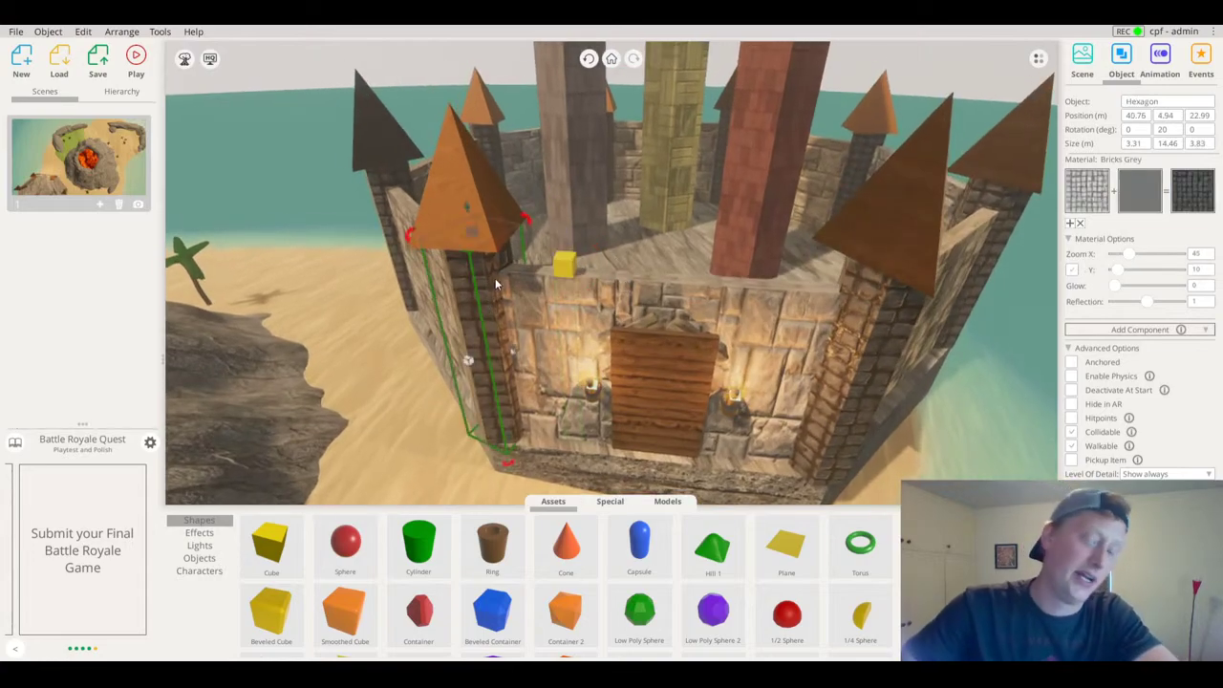
click(446, 131)
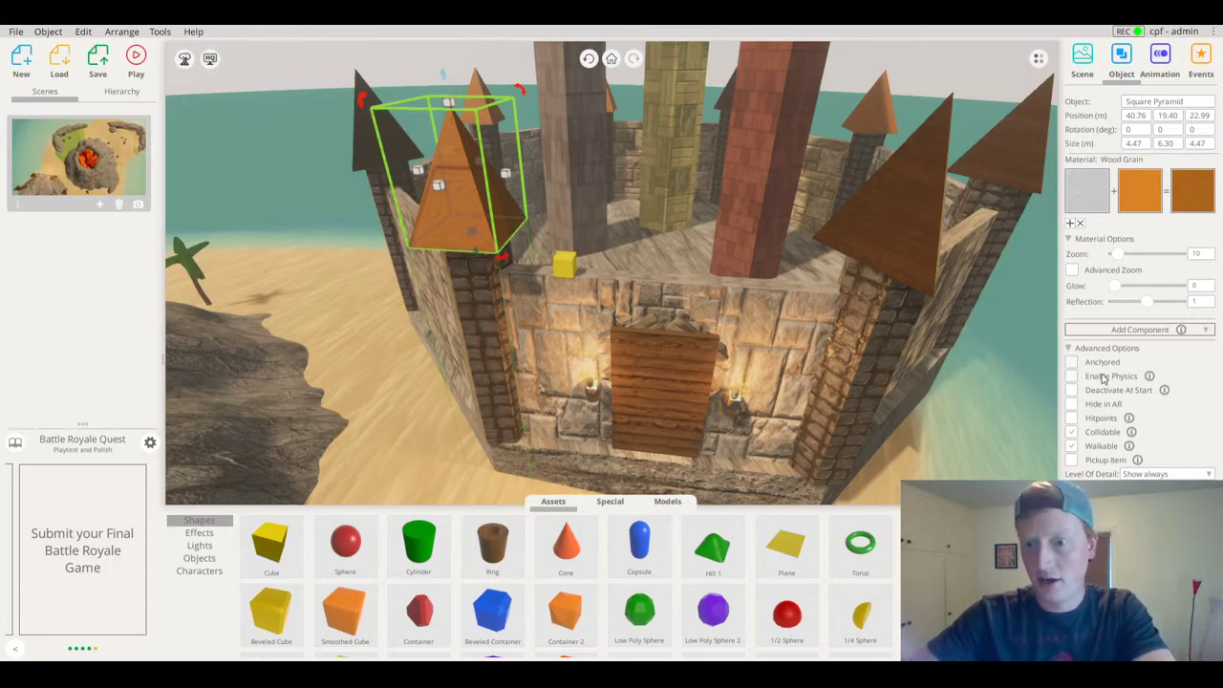
click(903, 202)
middle_drag(812, 196, 712, 202)
Enlarge the cube on the front wall to 1.89 × 1.89 × 1.09 m
click(467, 280)
right_drag(622, 282, 486, 316)
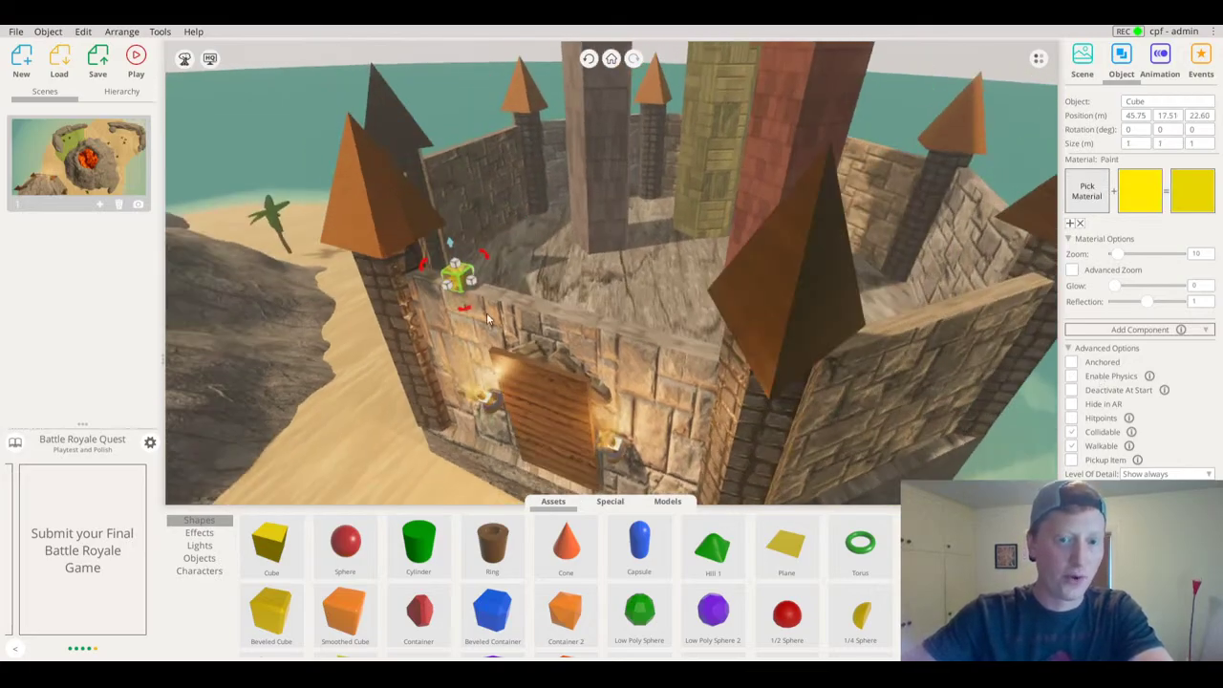
key(f)
drag(577, 311, 664, 307)
shift+drag(621, 201, 623, 103)
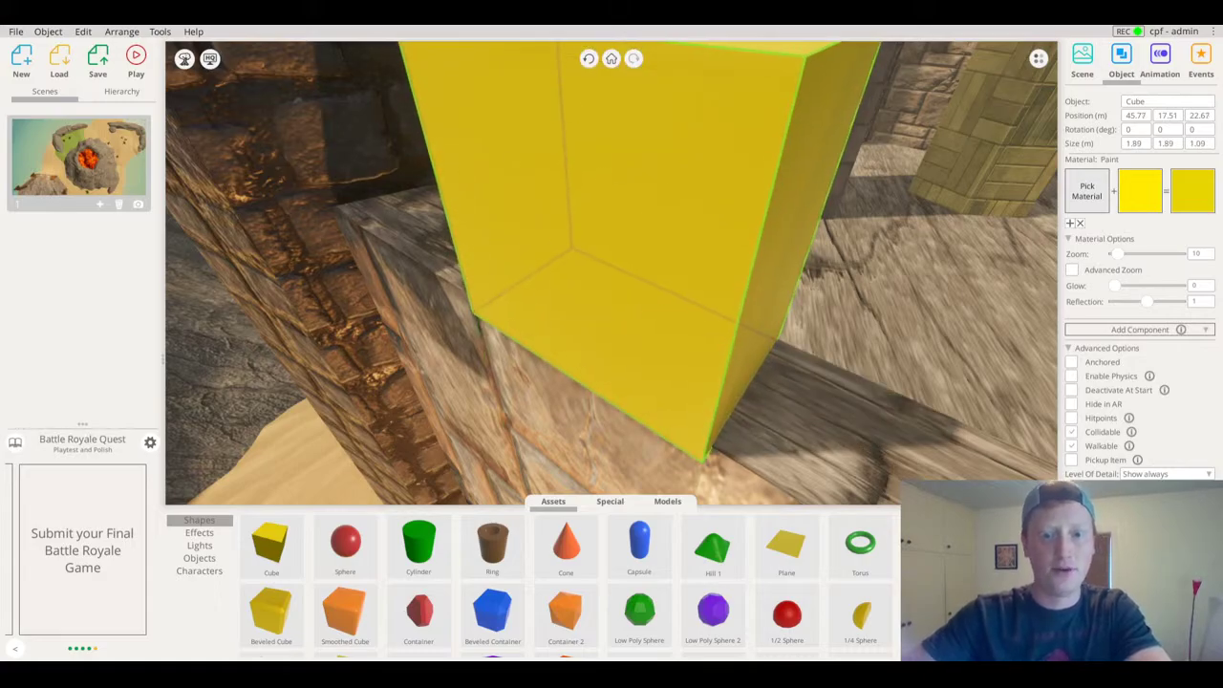
Enable physics on the cube and give it the Stone Bricks material with a texture zoom of 1
scroll(454, 295, down, 3)
right_drag(454, 295, 680, 244)
scroll(707, 258, down, 3)
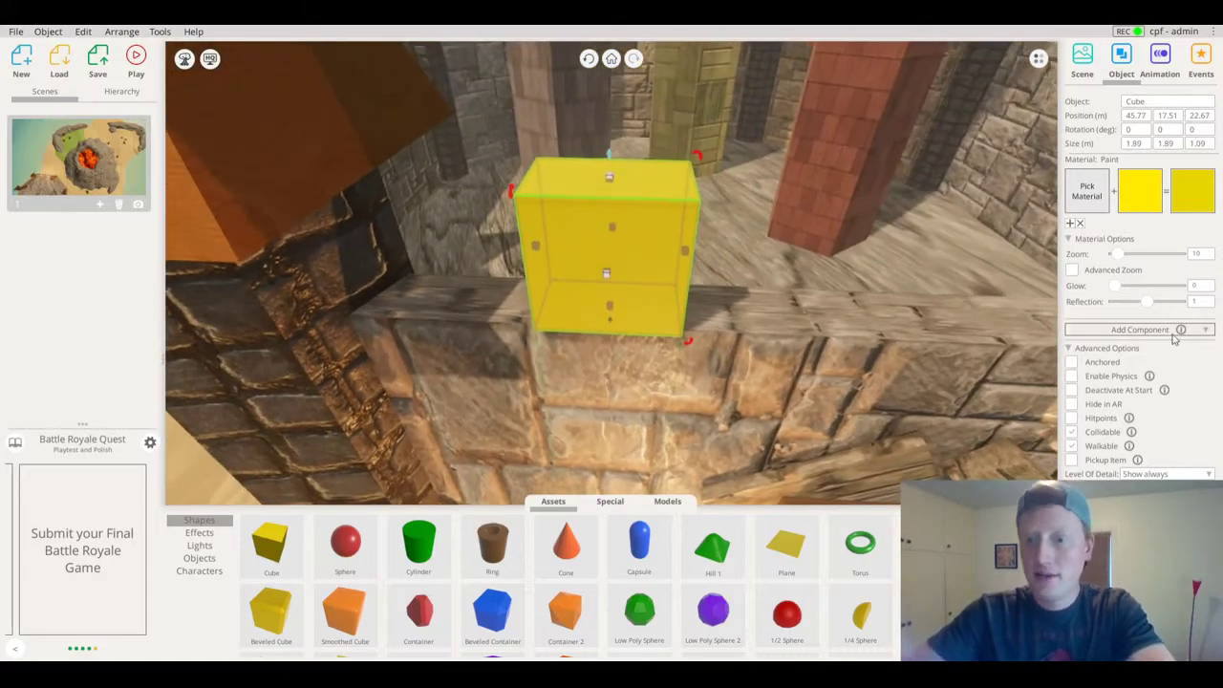
click(1089, 192)
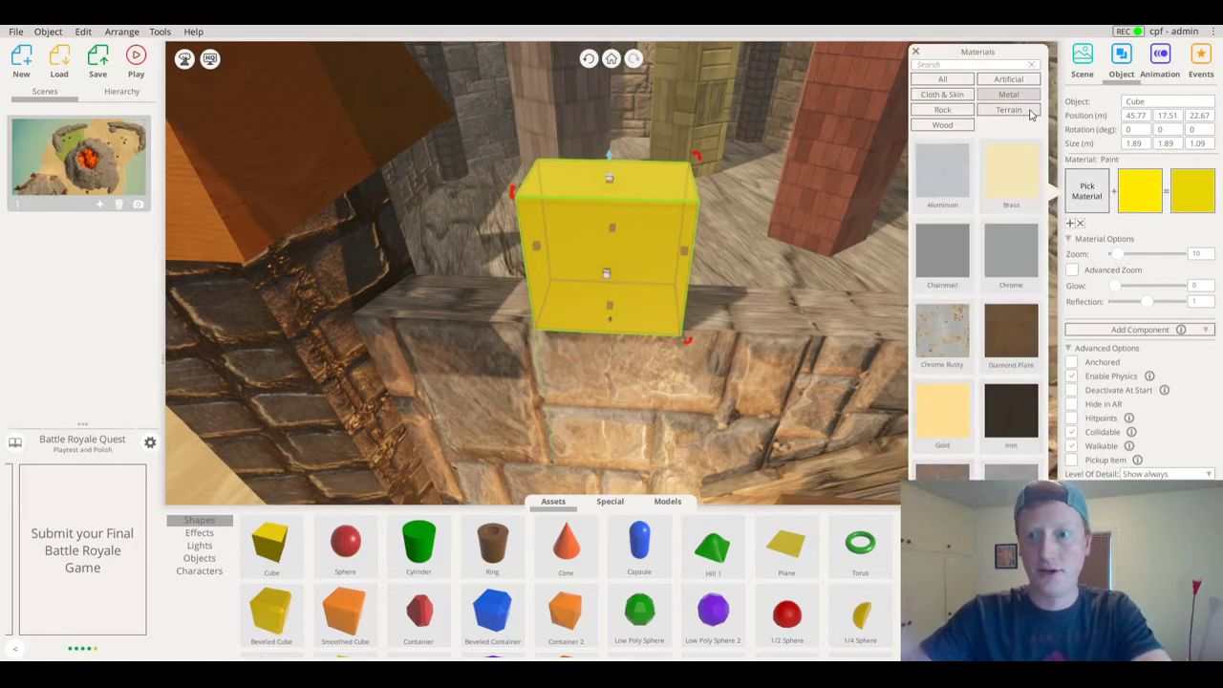
click(942, 110)
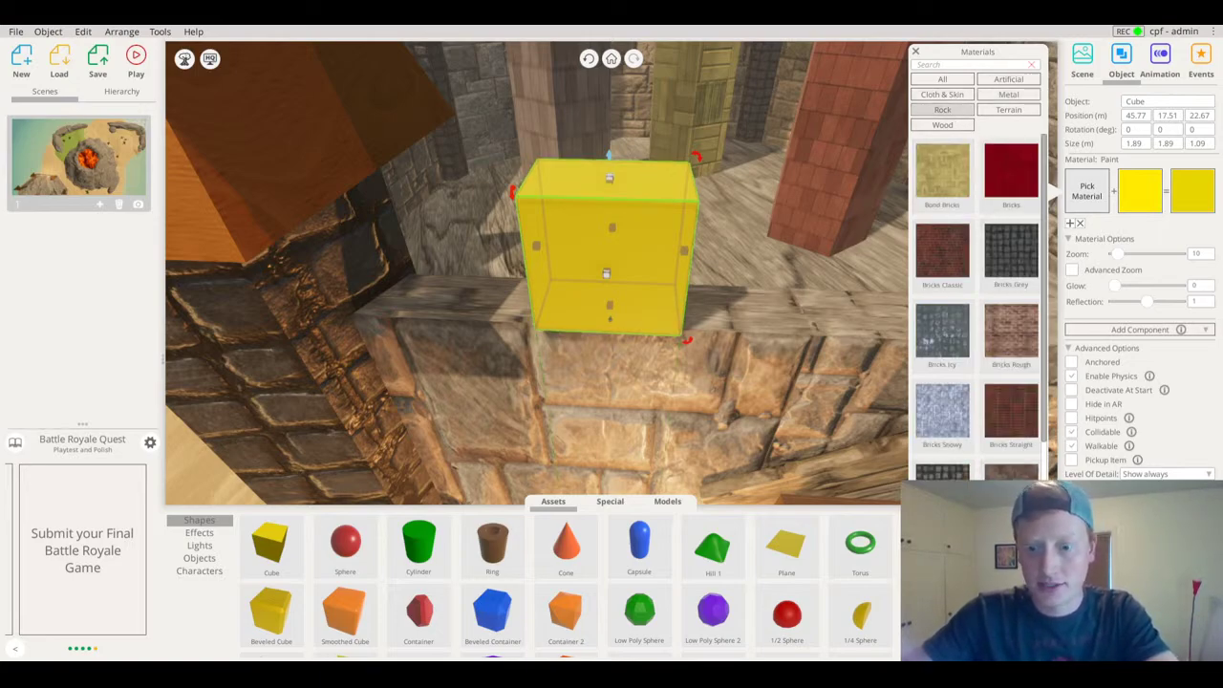
scroll(976, 306, down, 3)
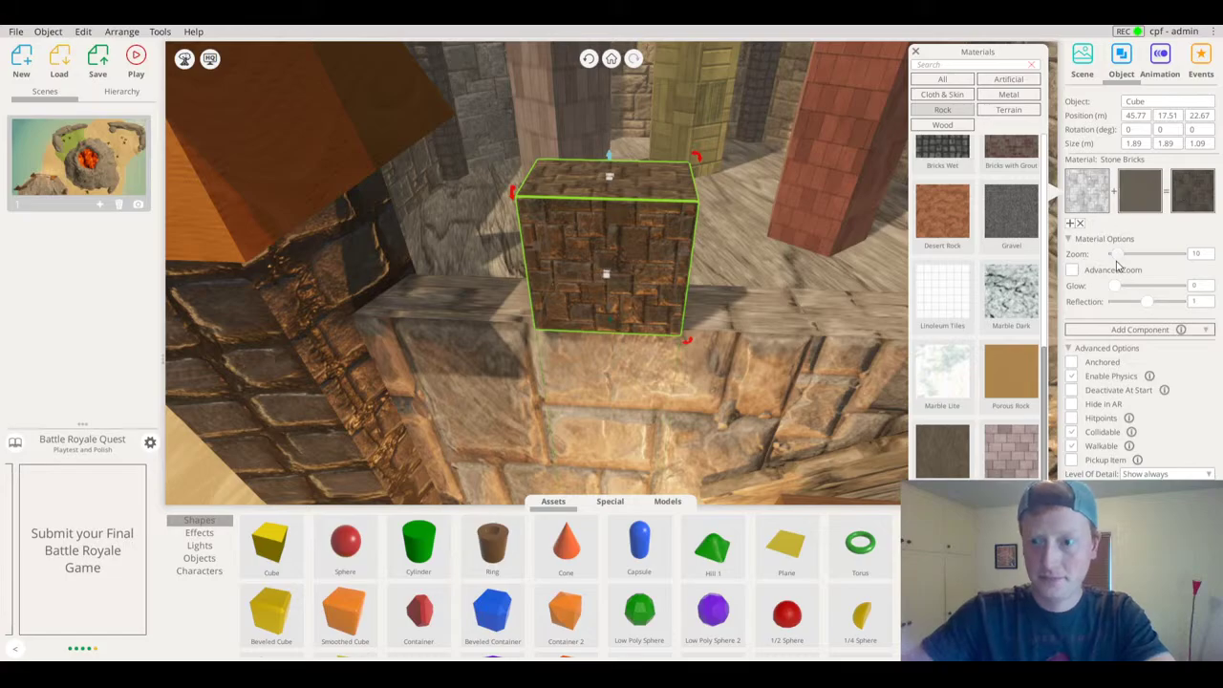
drag(1118, 256, 1113, 256)
scroll(633, 269, down, 4)
Enlarge the stone block to 3.17 × 3.17 × 1.83 m and place two copies along the front wall's top
middle_drag(633, 268, 590, 232)
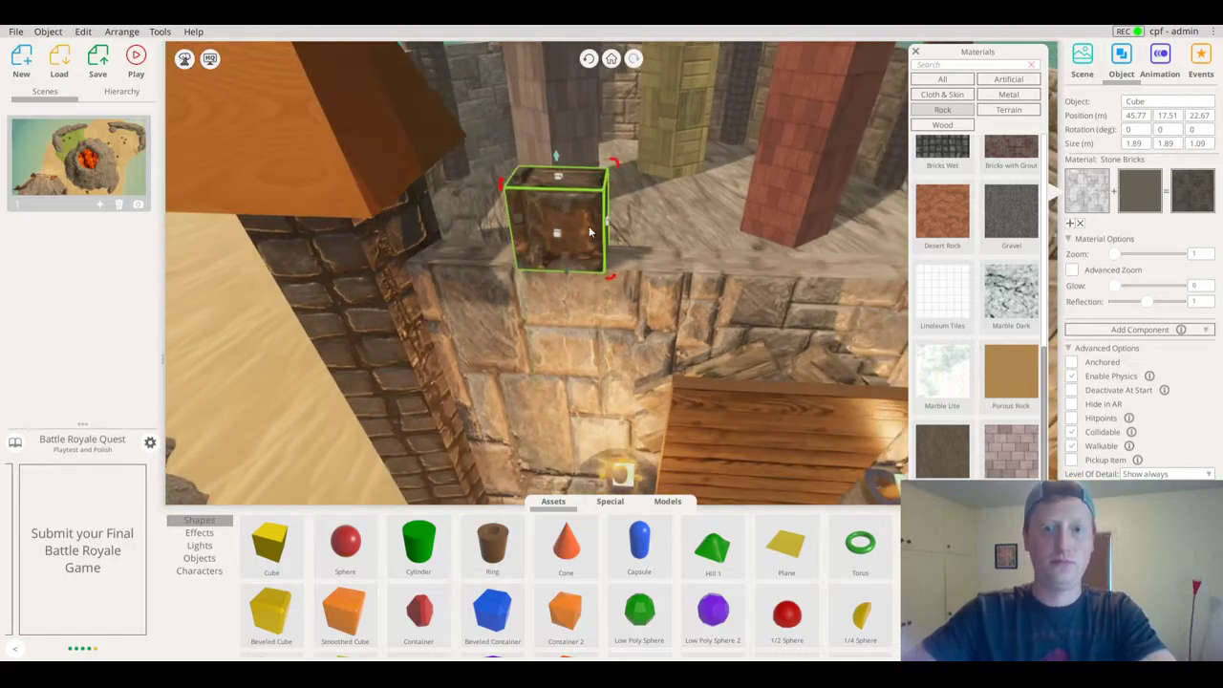
drag(558, 178, 608, 178)
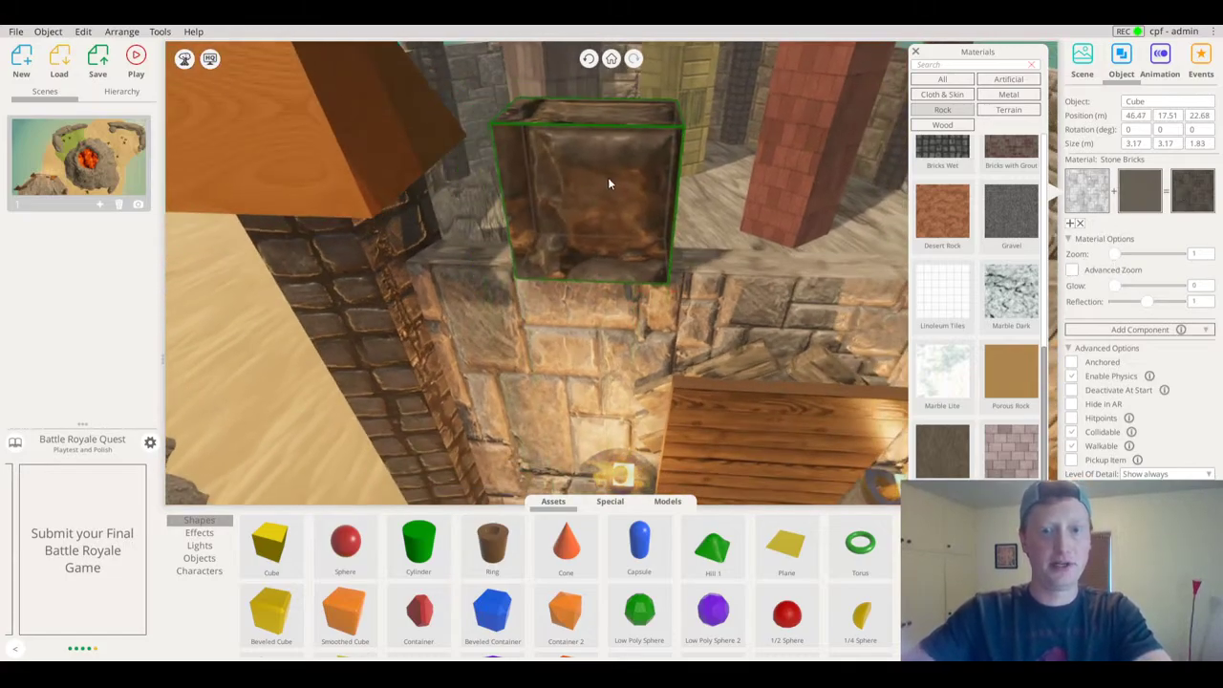
scroll(704, 228, down, 2)
middle_drag(703, 231, 616, 285)
key(ctrl+c)
key(ctrl+v)
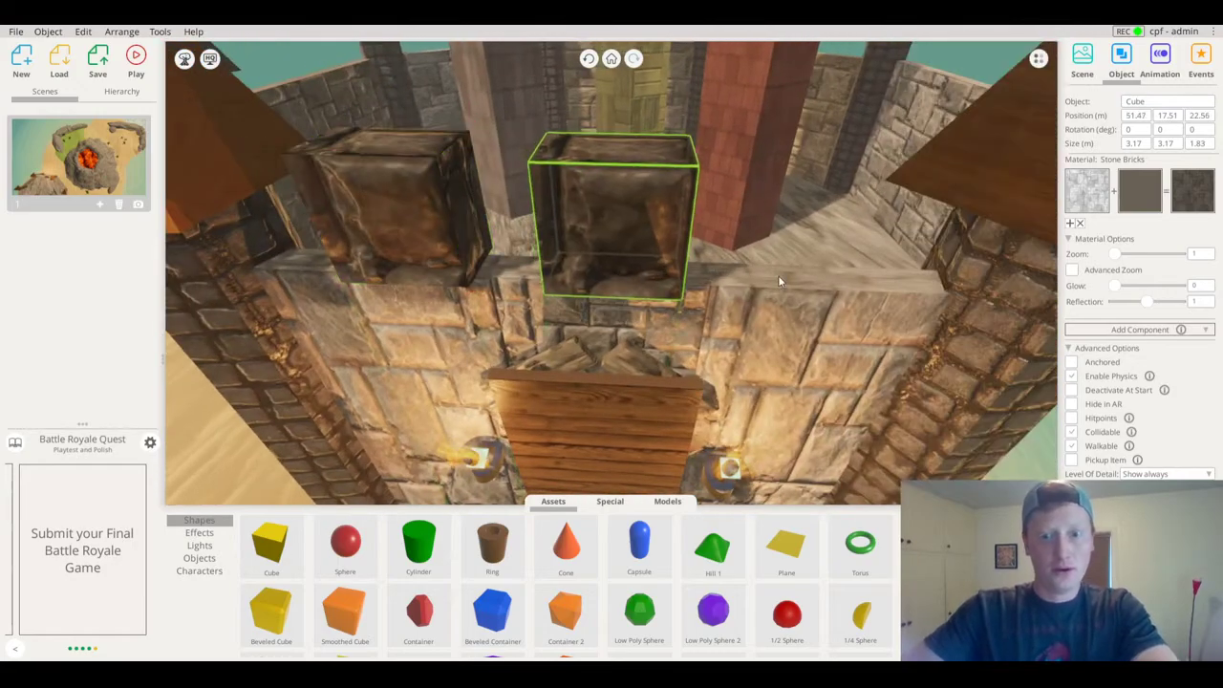
key(ctrl+v)
click(823, 278)
Copy the three stone blocks, rotate the copies to 315° and seat them along the top of the adjacent wall
shift+click(544, 250)
click(425, 221)
scroll(570, 213, down, 5)
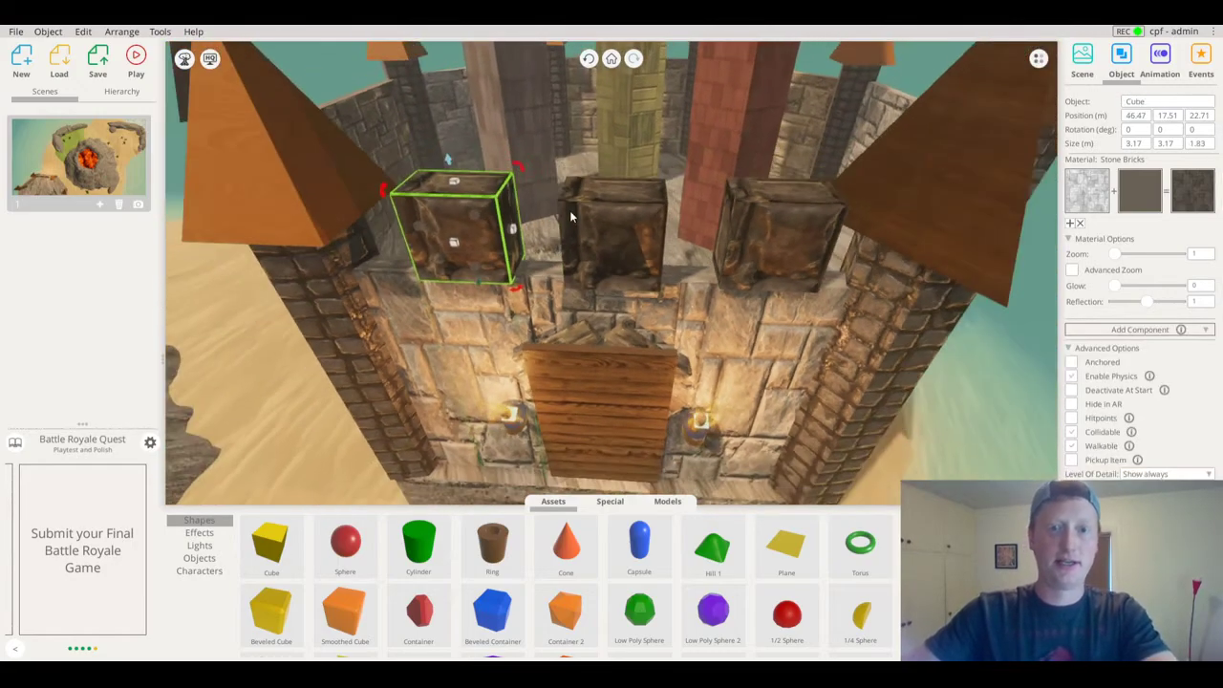
shift+click(610, 247)
shift+click(733, 236)
right_drag(895, 223, 734, 270)
key(ctrl+c)
key(ctrl+v)
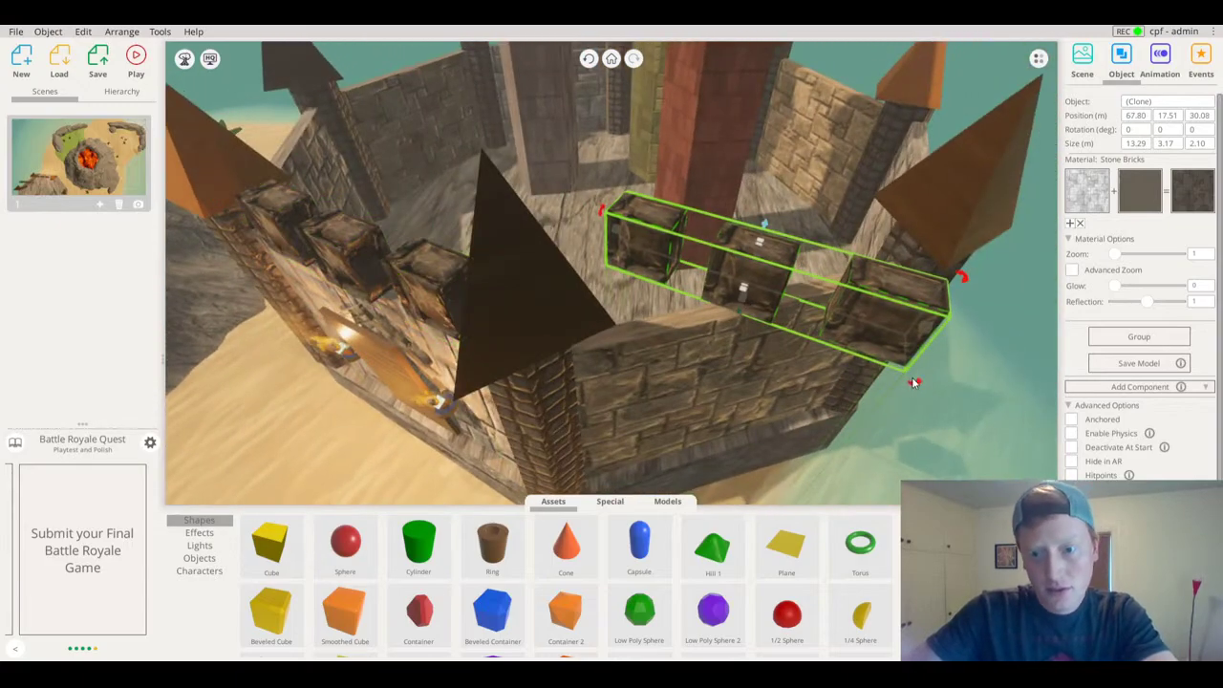
drag(917, 382, 865, 396)
drag(785, 281, 798, 276)
right_drag(798, 276, 510, 296)
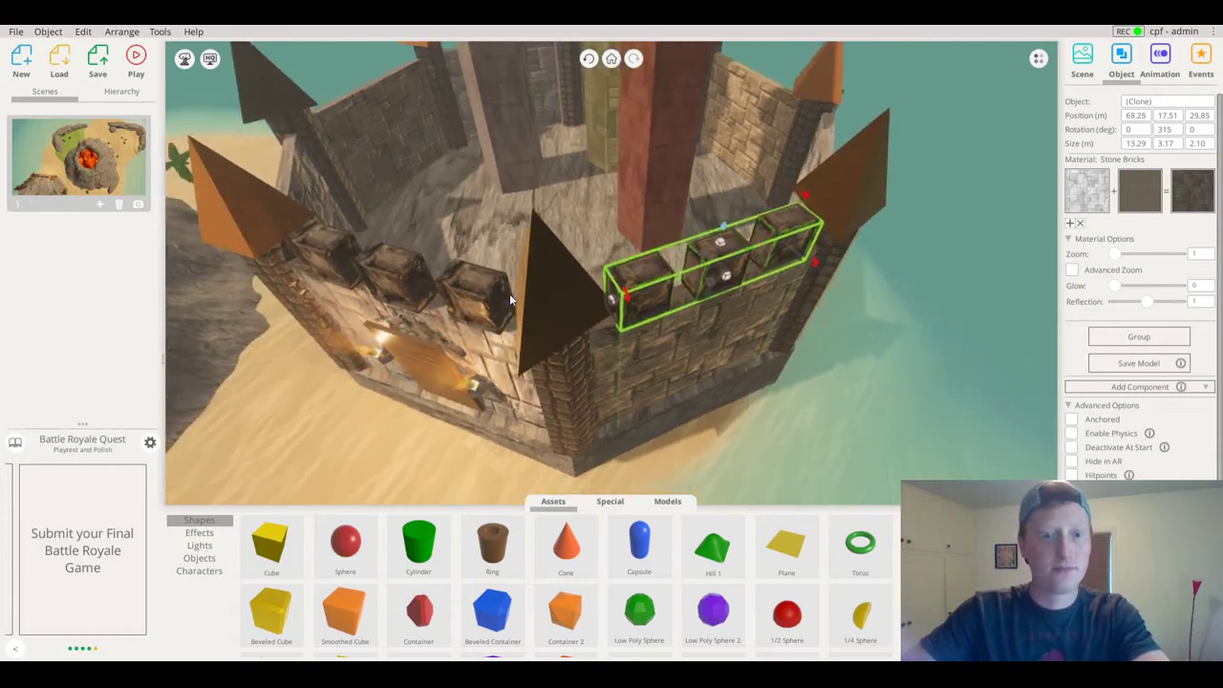
Copy the six stone blocks on both walls, rotate the copies to 270° and set them along the next two walls
shift+click(478, 286)
shift+click(396, 266)
shift+click(329, 250)
right_drag(330, 250, 557, 332)
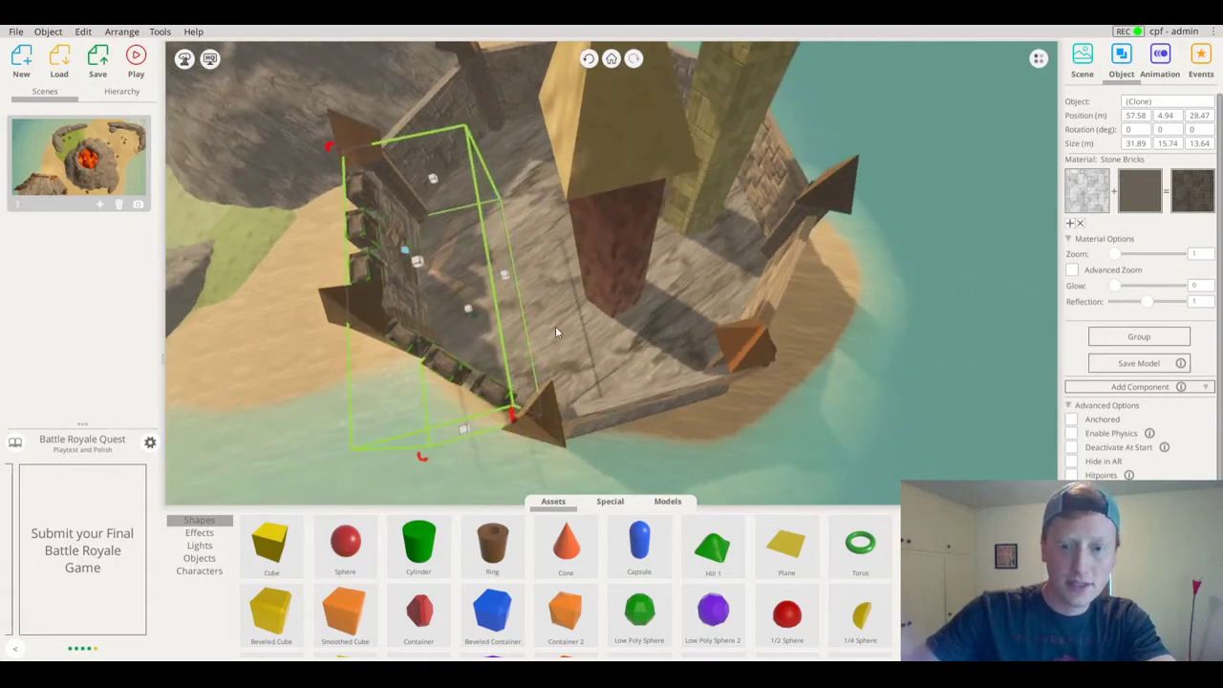
drag(555, 331, 779, 331)
right_drag(779, 331, 592, 401)
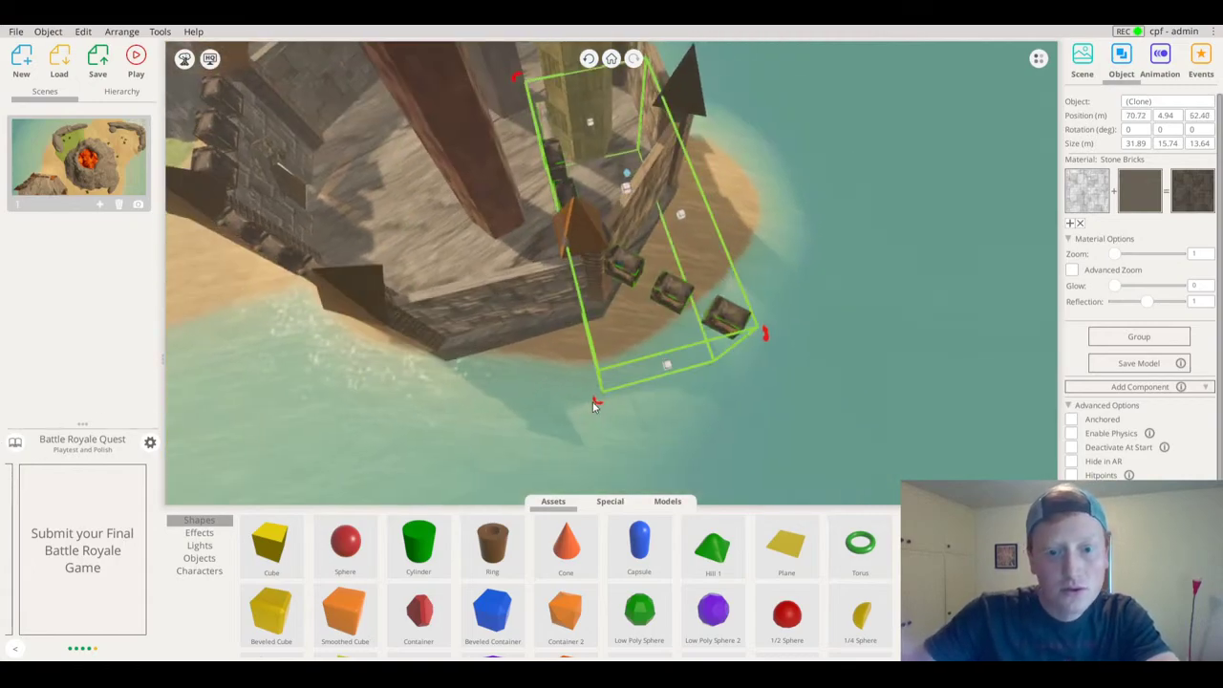
mouse_move(592, 401)
mouse_down()
mouse_move(616, 406)
mouse_move(496, 406)
mouse_move(510, 406)
mouse_move(501, 415)
mouse_up()
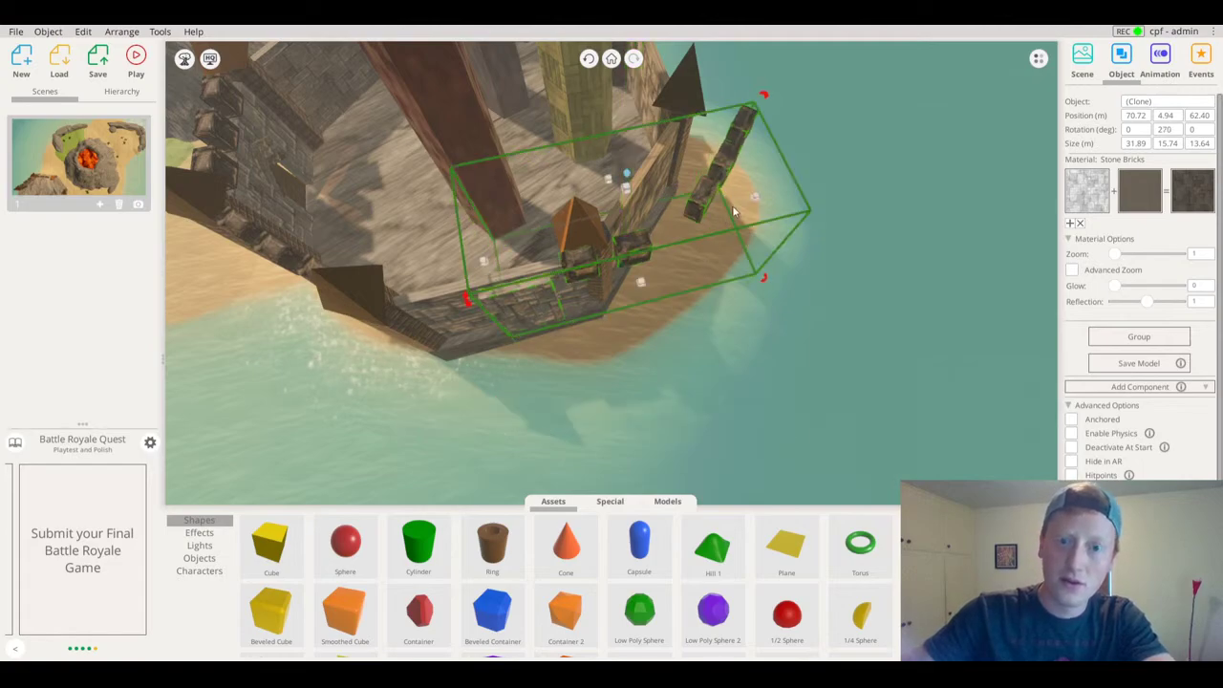
drag(709, 216, 634, 214)
right_drag(637, 219, 622, 264)
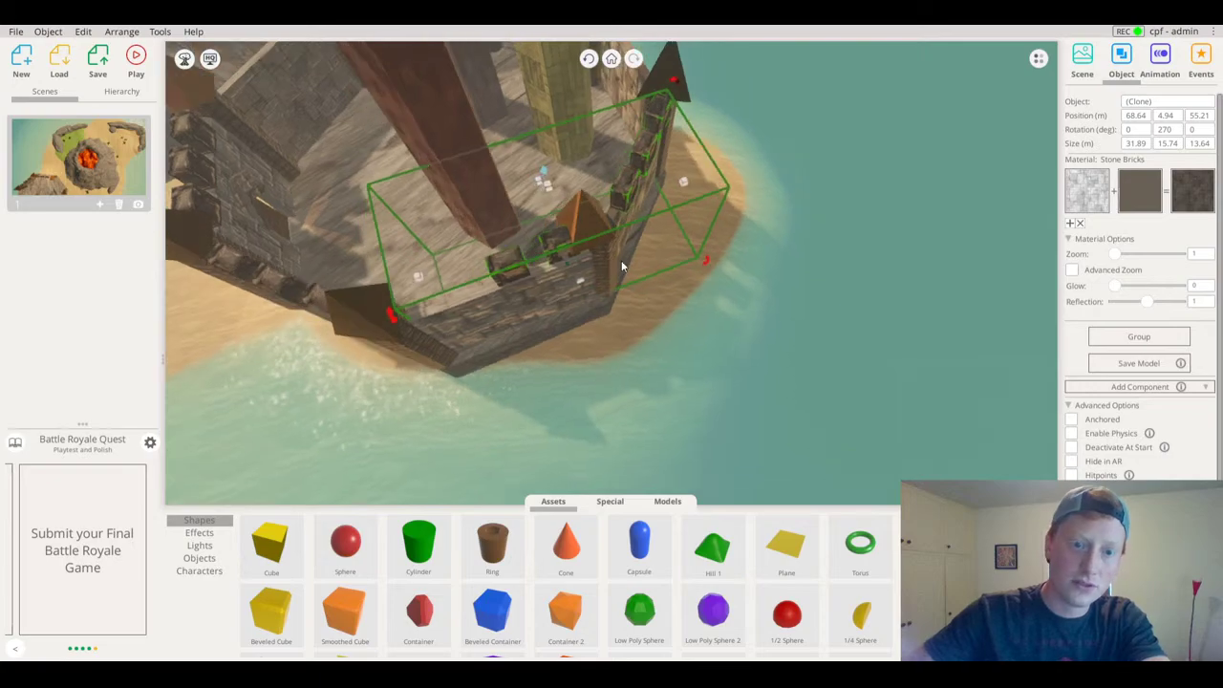
click(621, 265)
Reposition the copied blocks individually so all three sit evenly spaced on top of the side wall between its towers
click(475, 281)
click(485, 279)
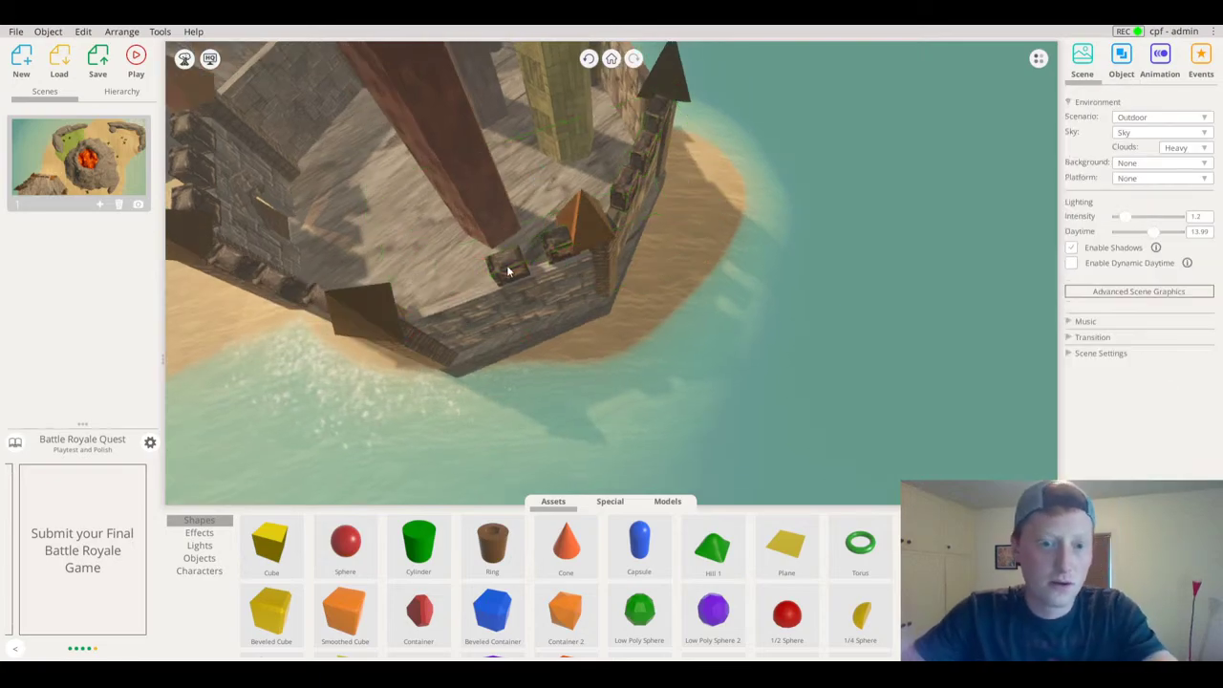
click(512, 269)
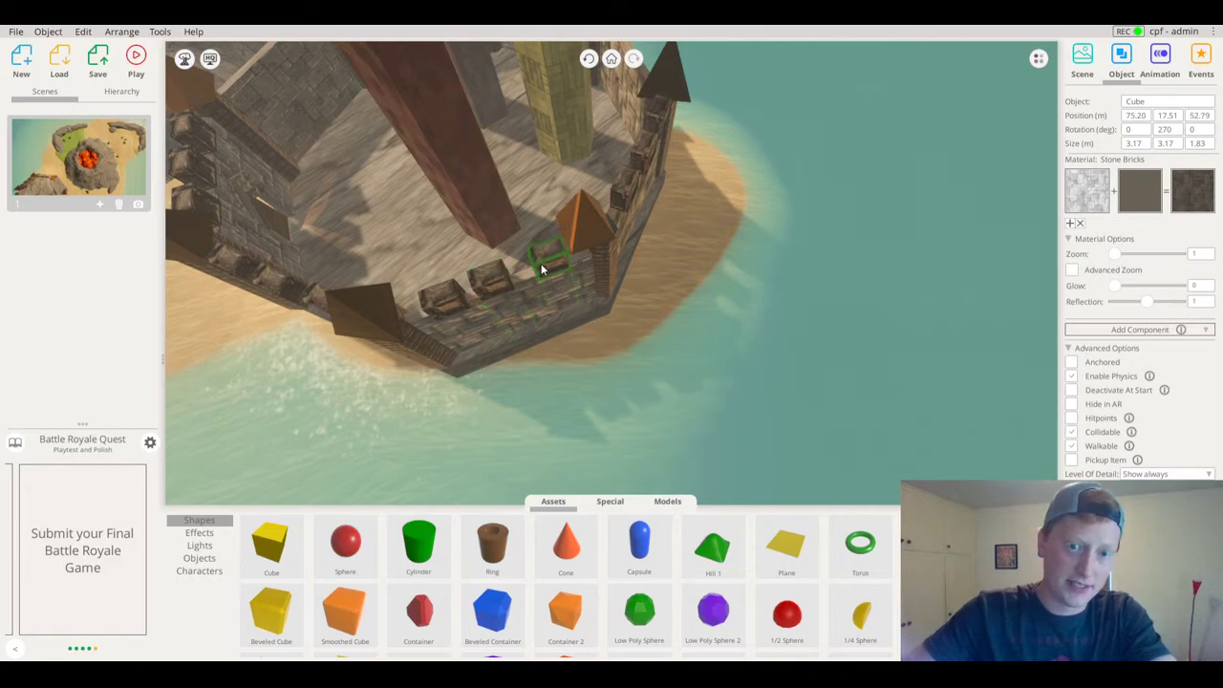
drag(542, 269, 536, 266)
right_drag(536, 266, 577, 259)
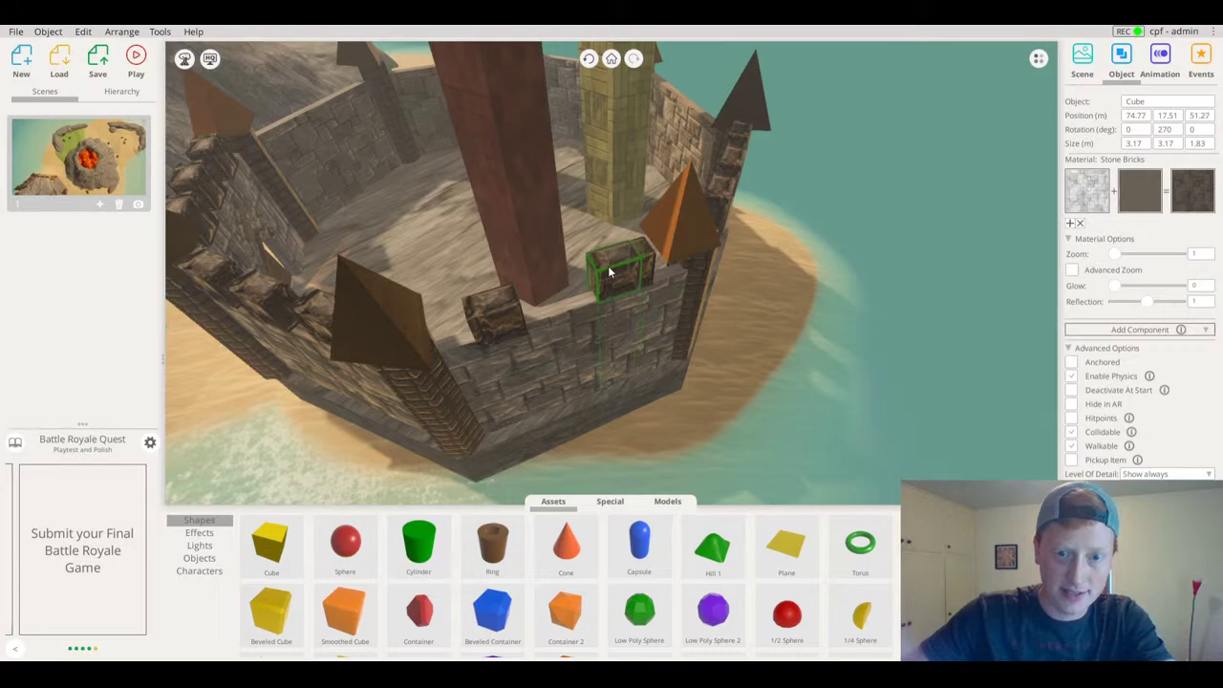
drag(609, 266, 572, 284)
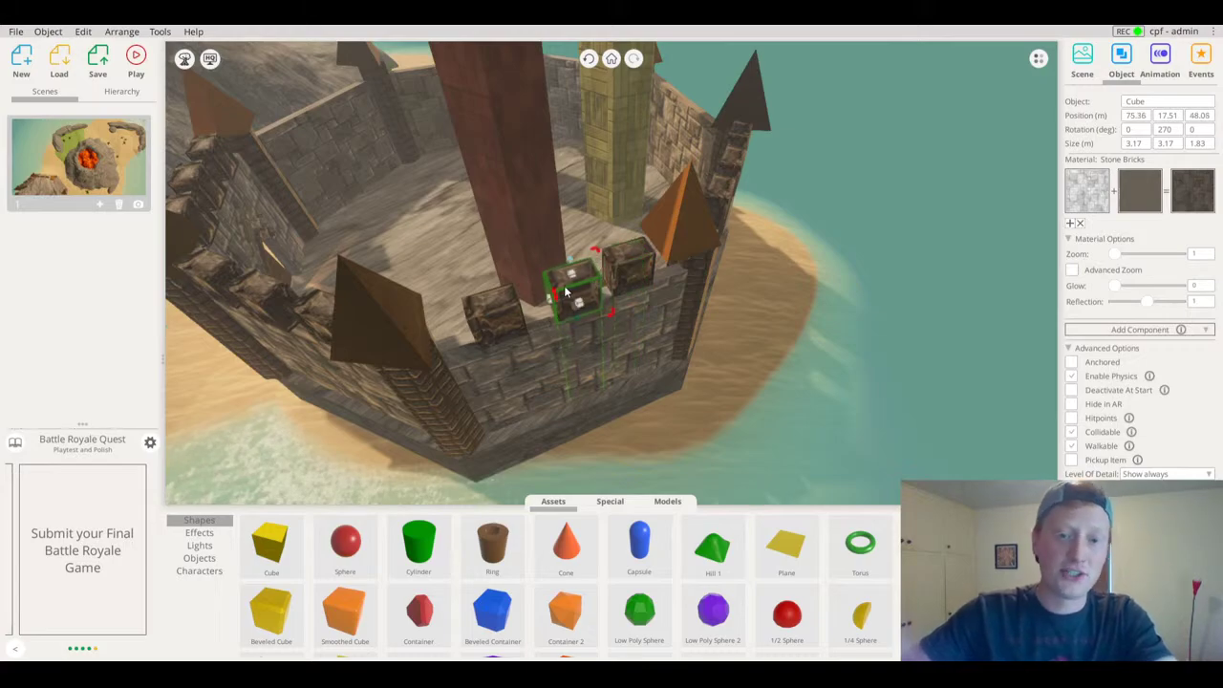
right_drag(565, 292, 497, 295)
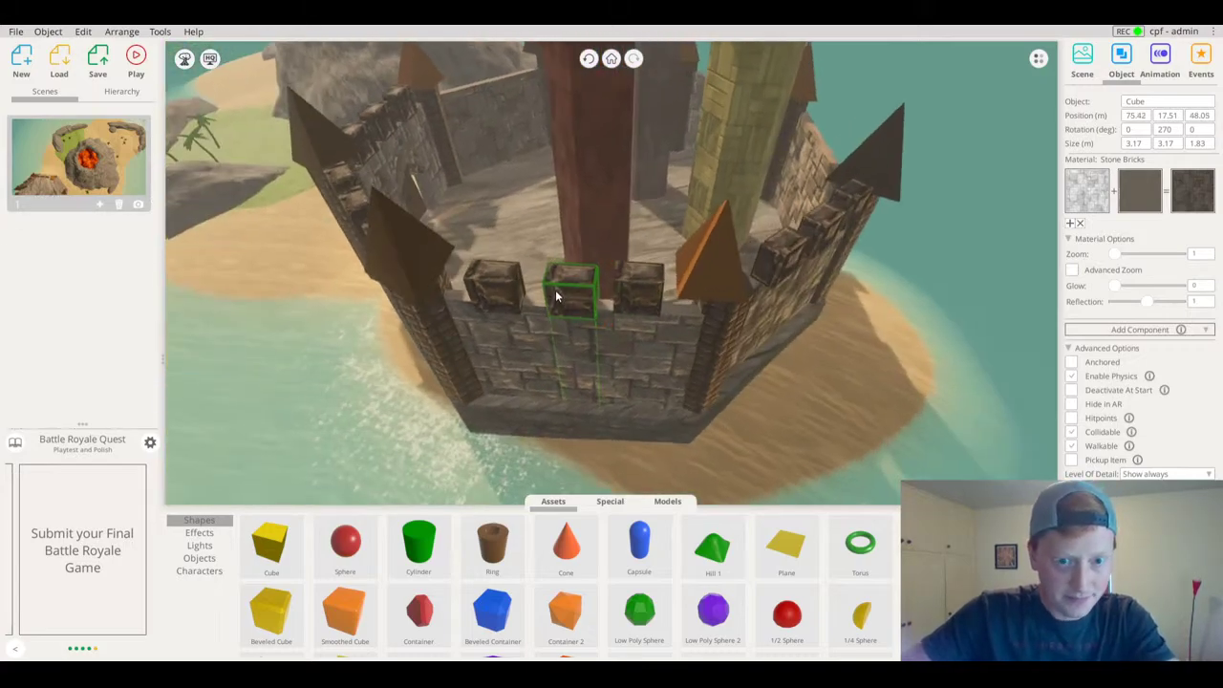
drag(556, 291, 551, 289)
right_drag(802, 292, 16, 373)
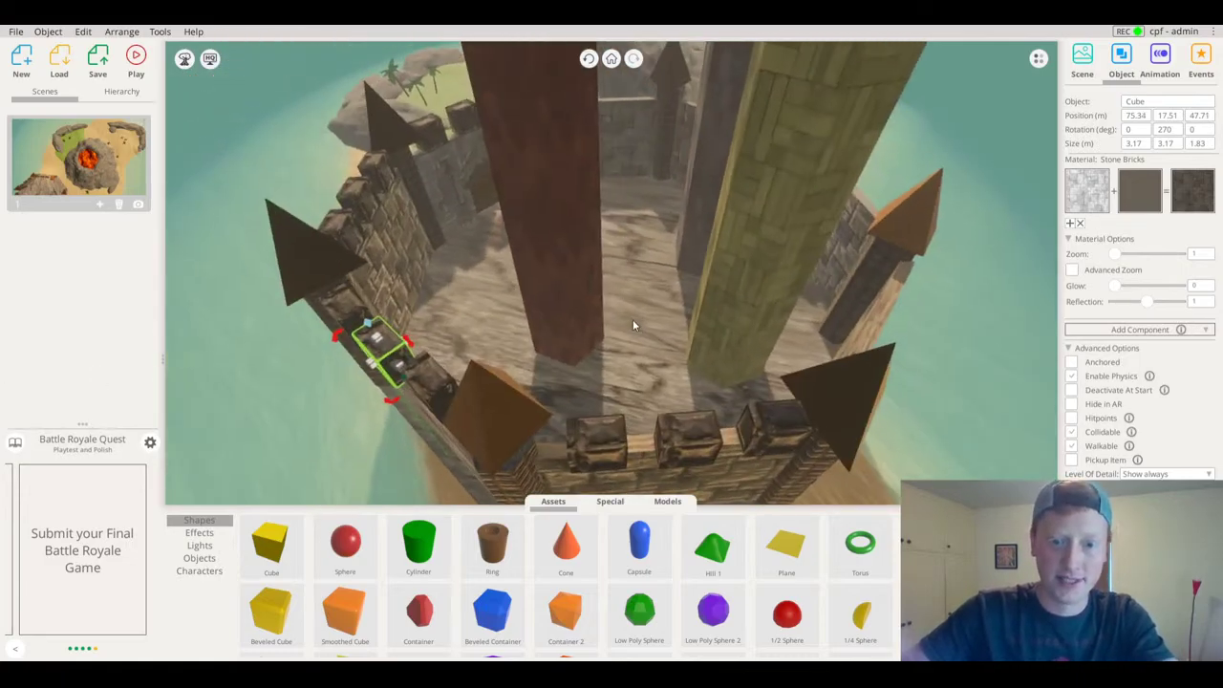
Copy the three stone blocks on the diagonal wall, rotate the copies to 315° and seat them along the rear wall opposite the entrance
right_drag(633, 326, 558, 416)
shift+click(469, 449)
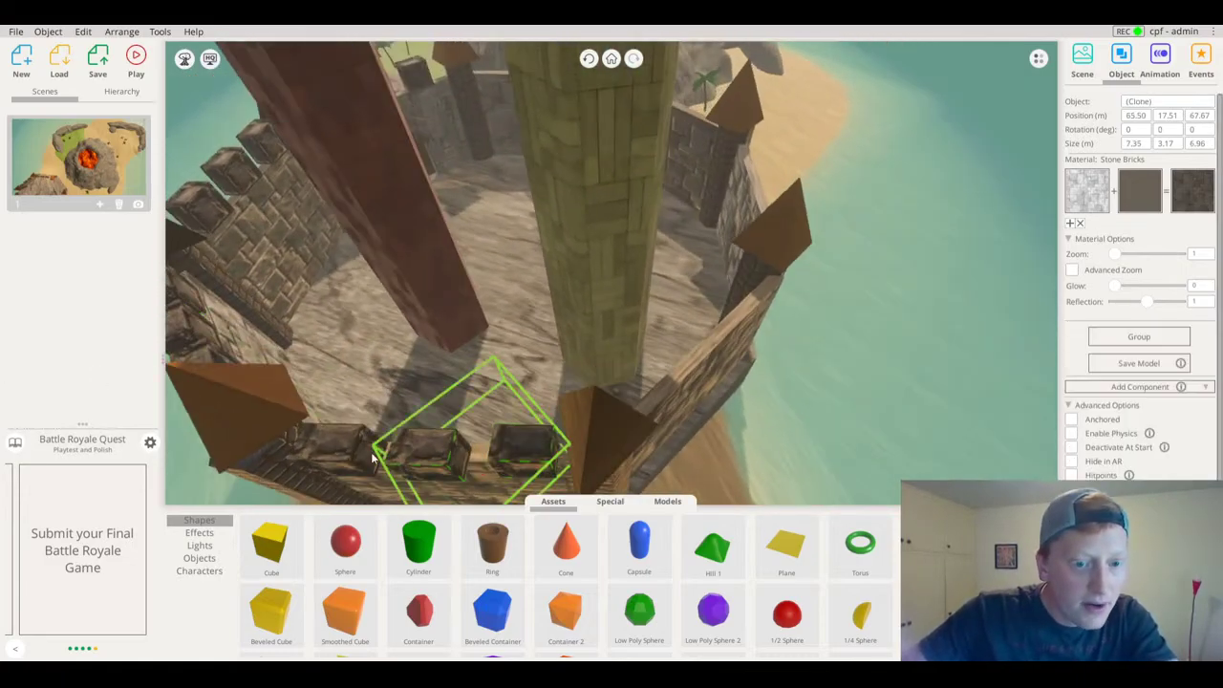
mouse_move(469, 449)
right_down()
mouse_move(721, 348)
mouse_move(668, 350)
right_up()
key(ctrl+v)
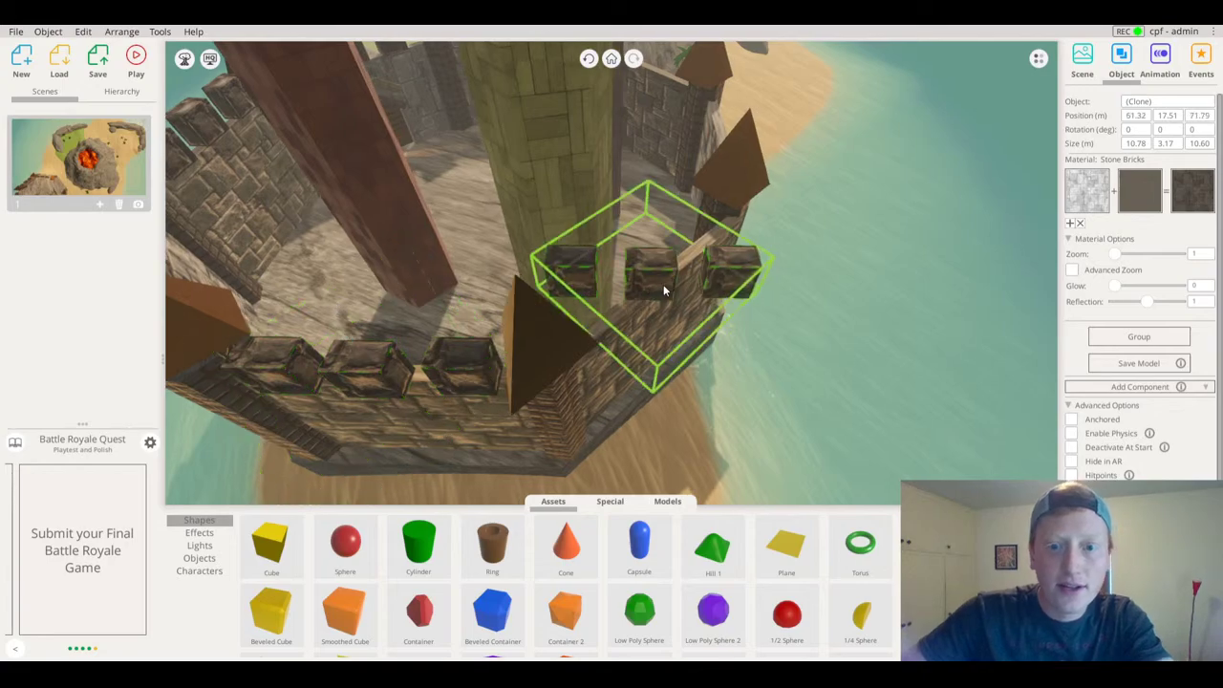
click(668, 276)
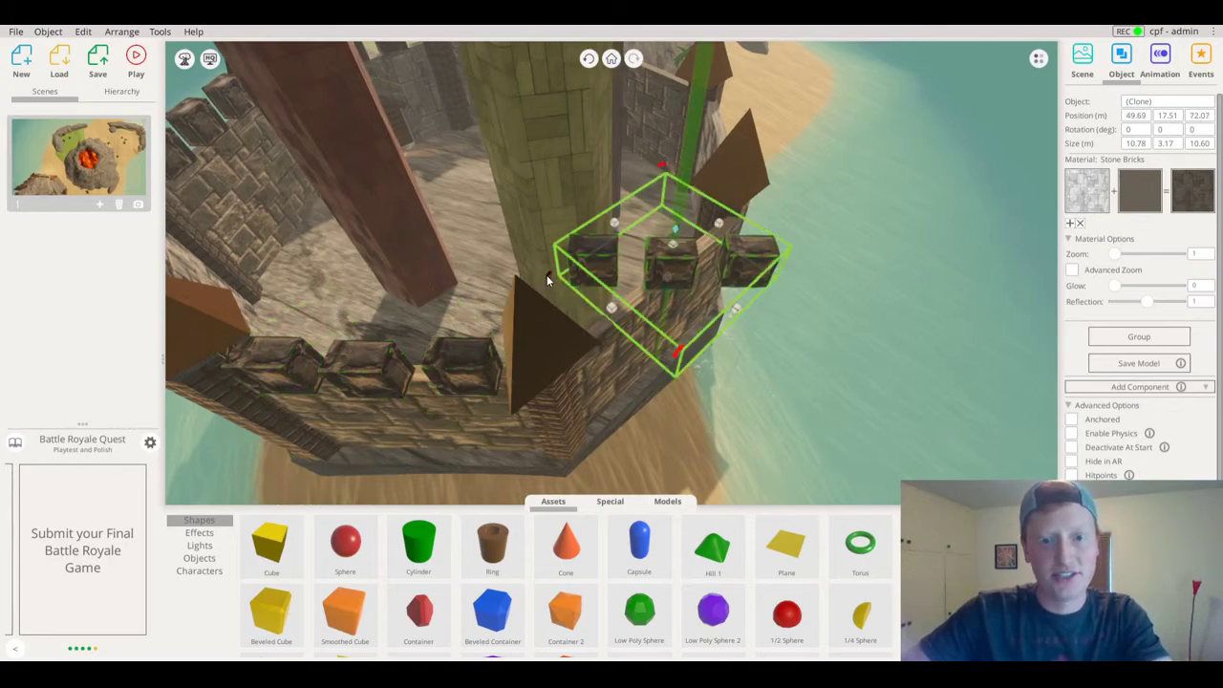
drag(546, 274, 709, 270)
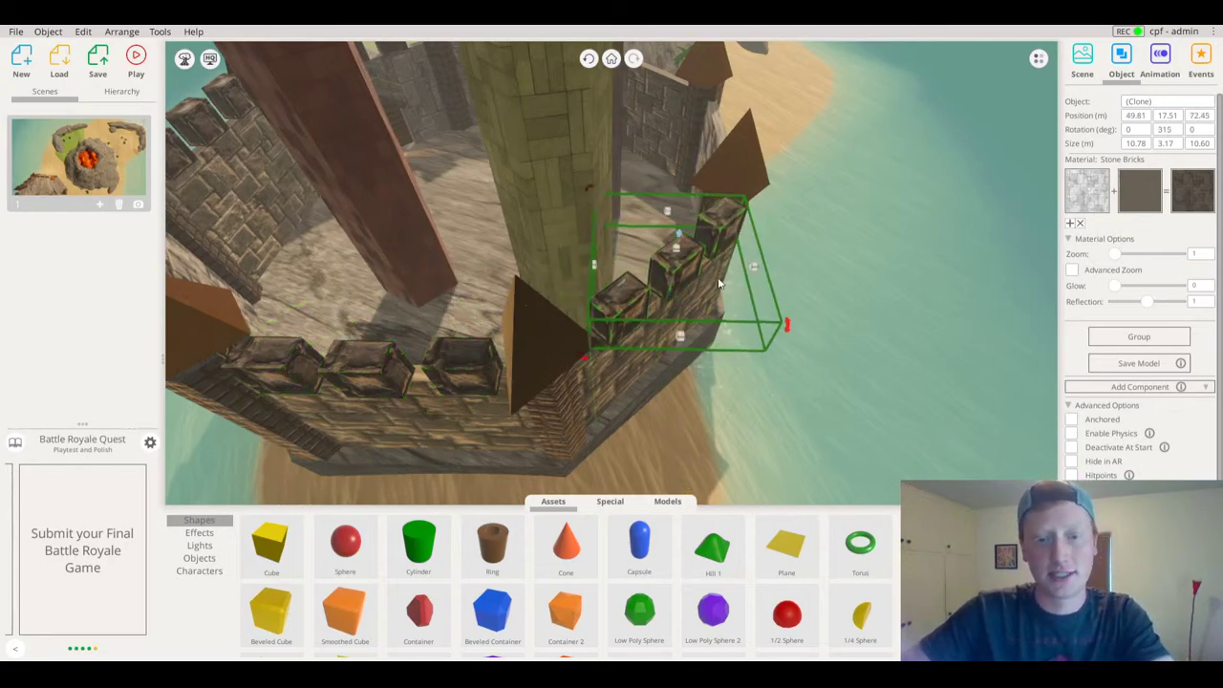
Copy the rear wall's three stone blocks, rotate the copies to 315° and seat them on the bare diagonal wall next to it
right_drag(709, 271, 187, 483)
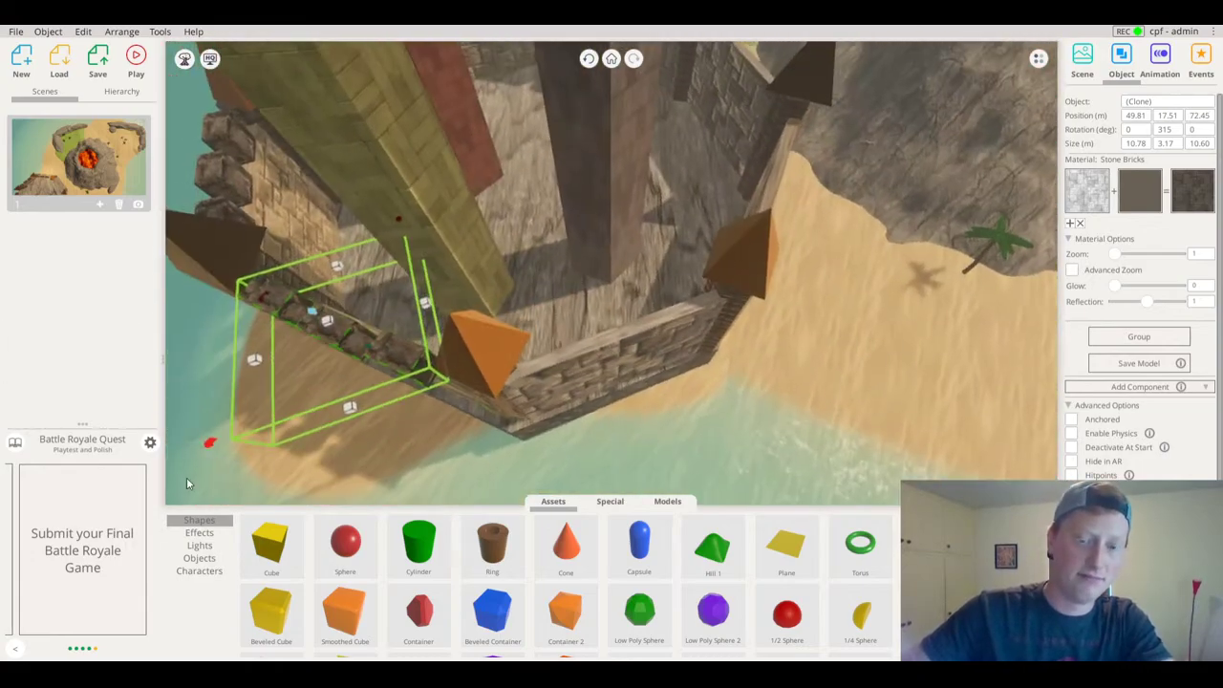
click(623, 330)
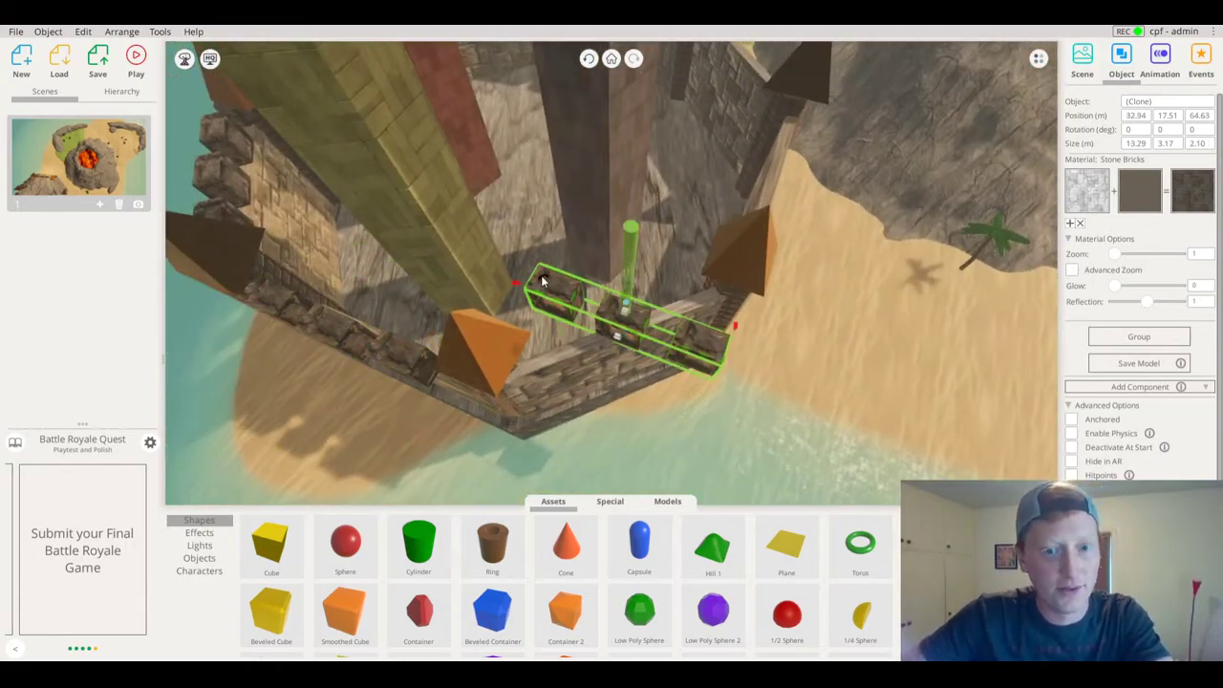
drag(541, 280, 499, 300)
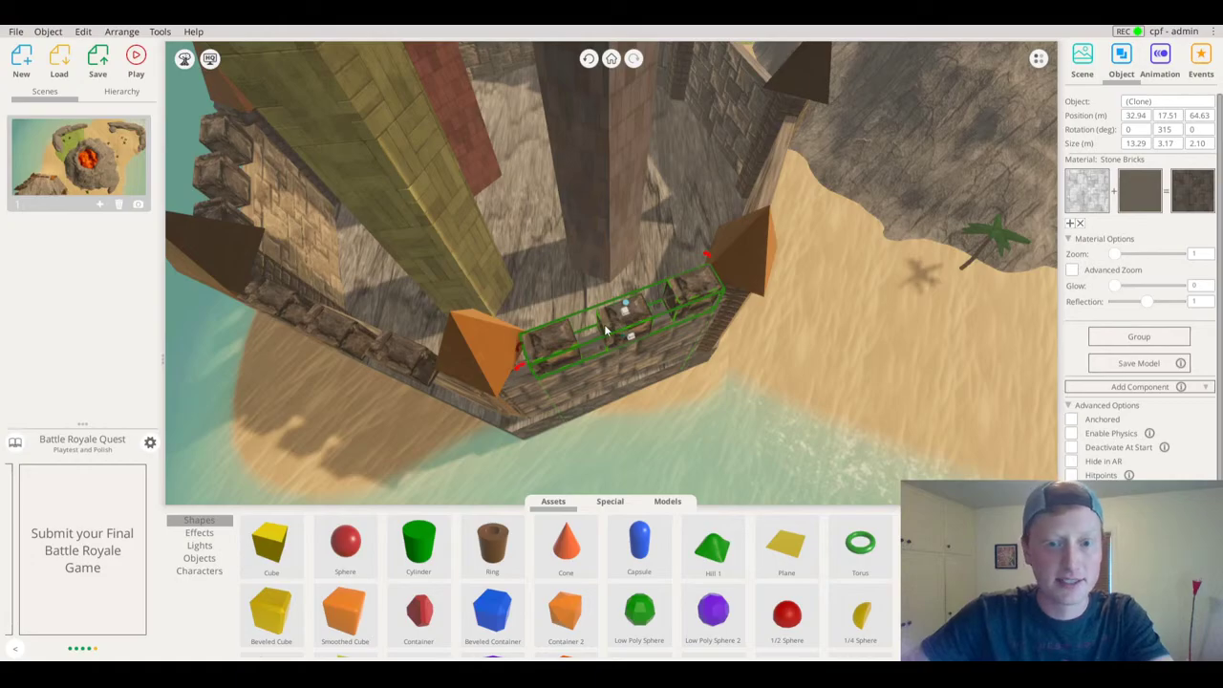
drag(605, 331, 613, 327)
Copy the three blocks just placed, rotate the copies to 315° and set them along the top of the following side wall
right_drag(613, 327, 639, 421)
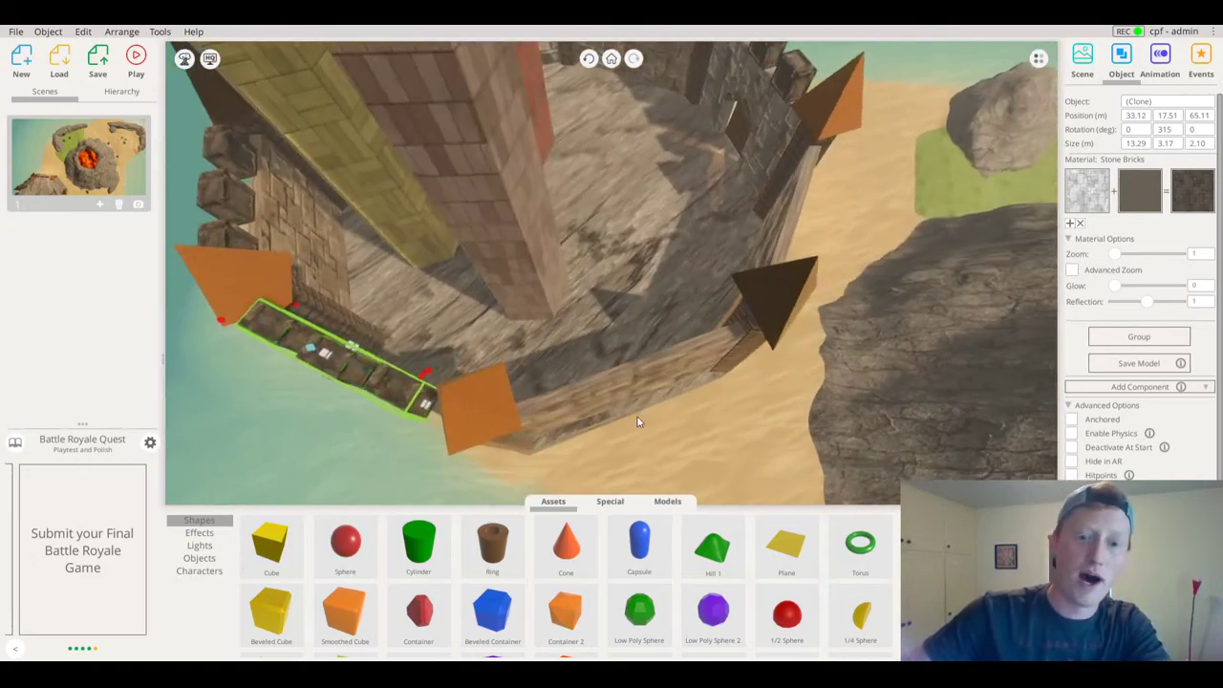
click(624, 379)
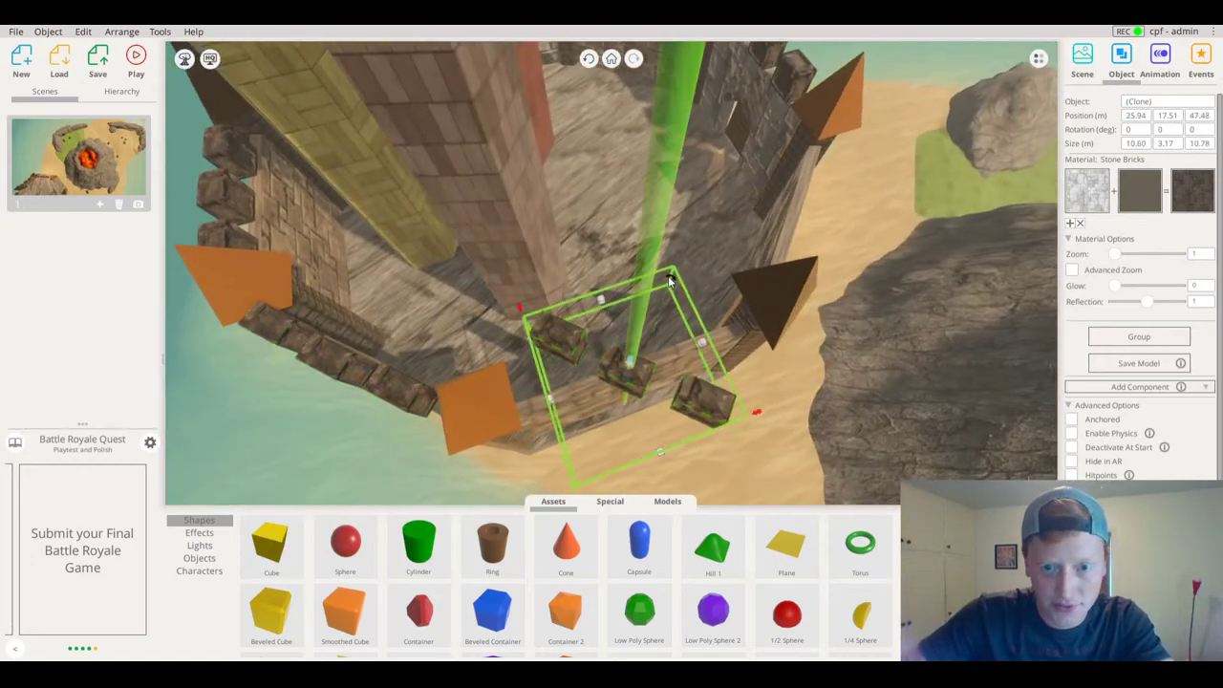
drag(668, 280, 634, 310)
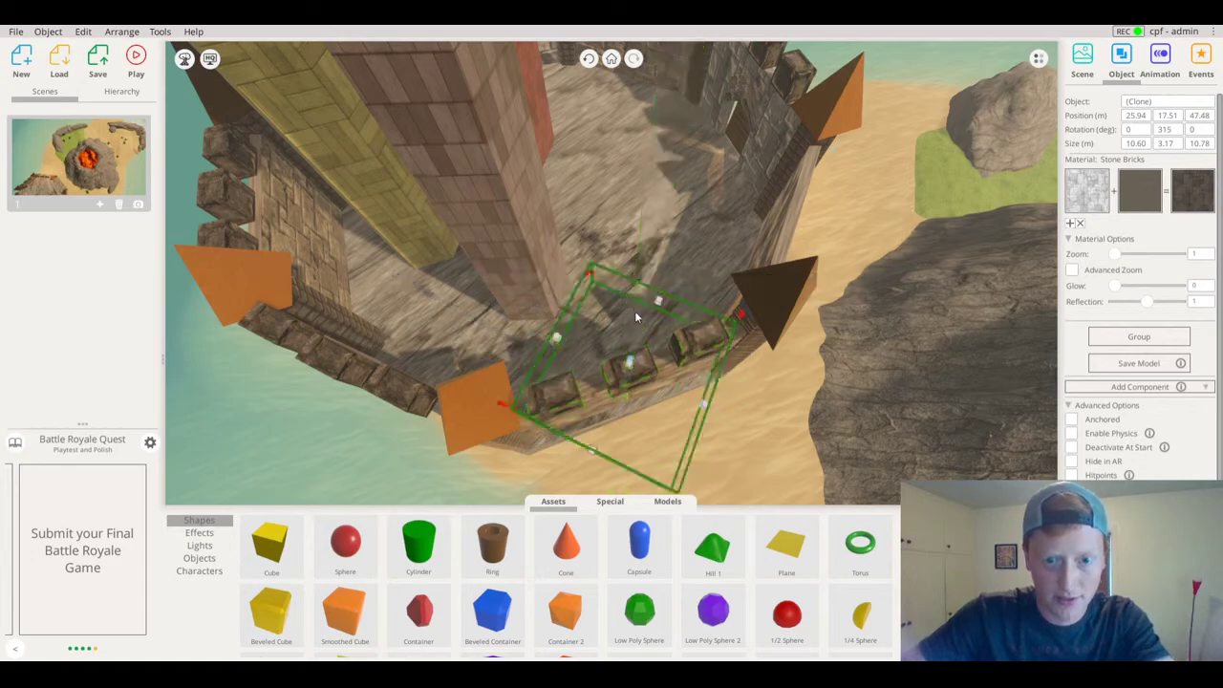
Copy the side wall's three stone blocks, rotate the copies to 310° and seat them on the last bare wall beside the entrance
mouse_move(640, 311)
right_down()
mouse_move(697, 303)
mouse_move(651, 307)
right_up()
key(ctrl+v)
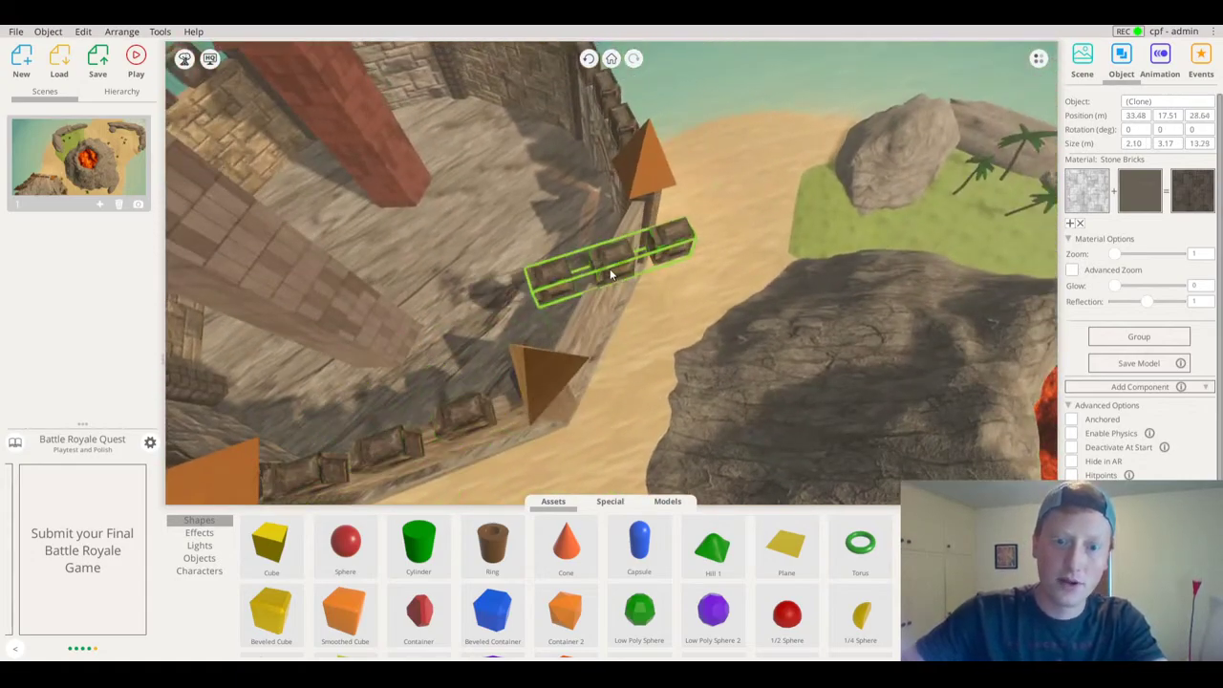
drag(680, 220, 607, 269)
right_drag(309, 268, 291, 268)
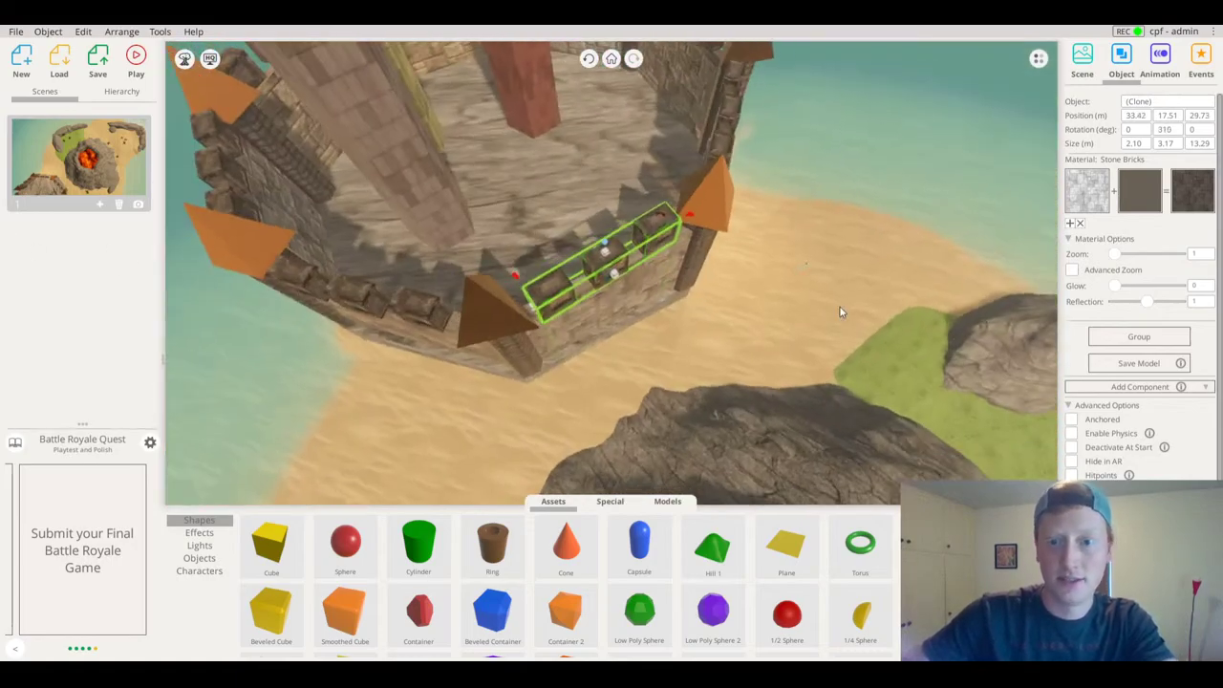
Put three copied stone blocks on the sand in front of the castle and move one so it overlaps its neighbour
drag(587, 273, 784, 265)
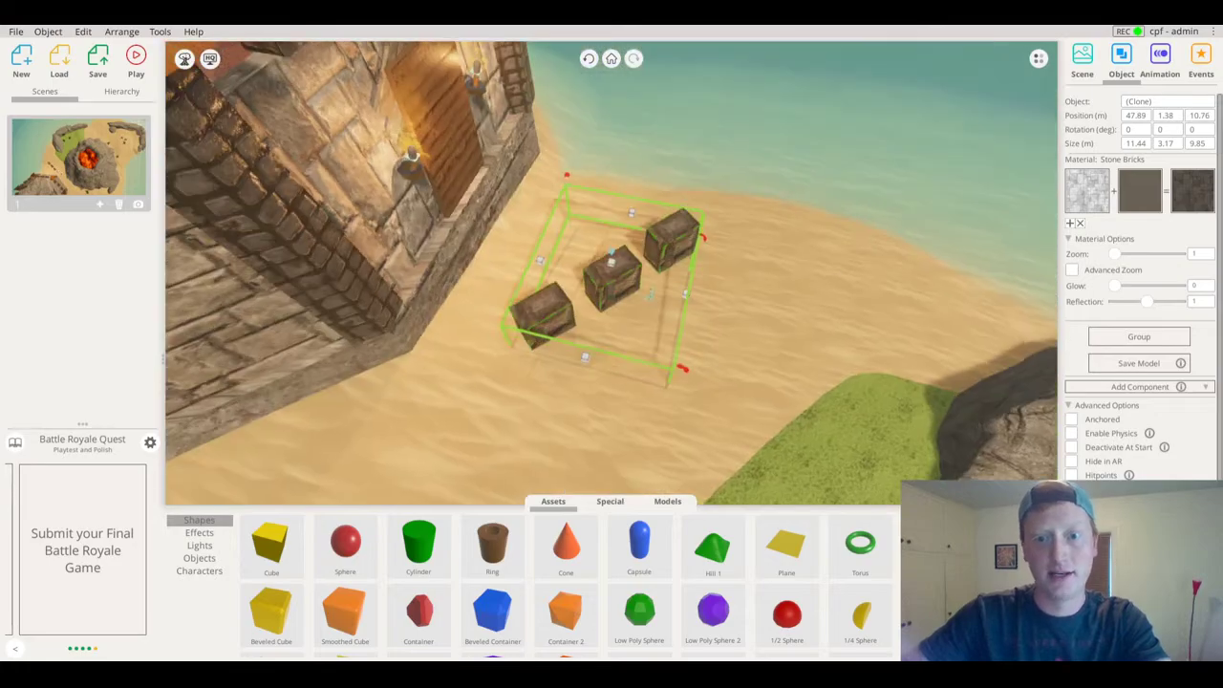
right_drag(884, 277, 902, 115)
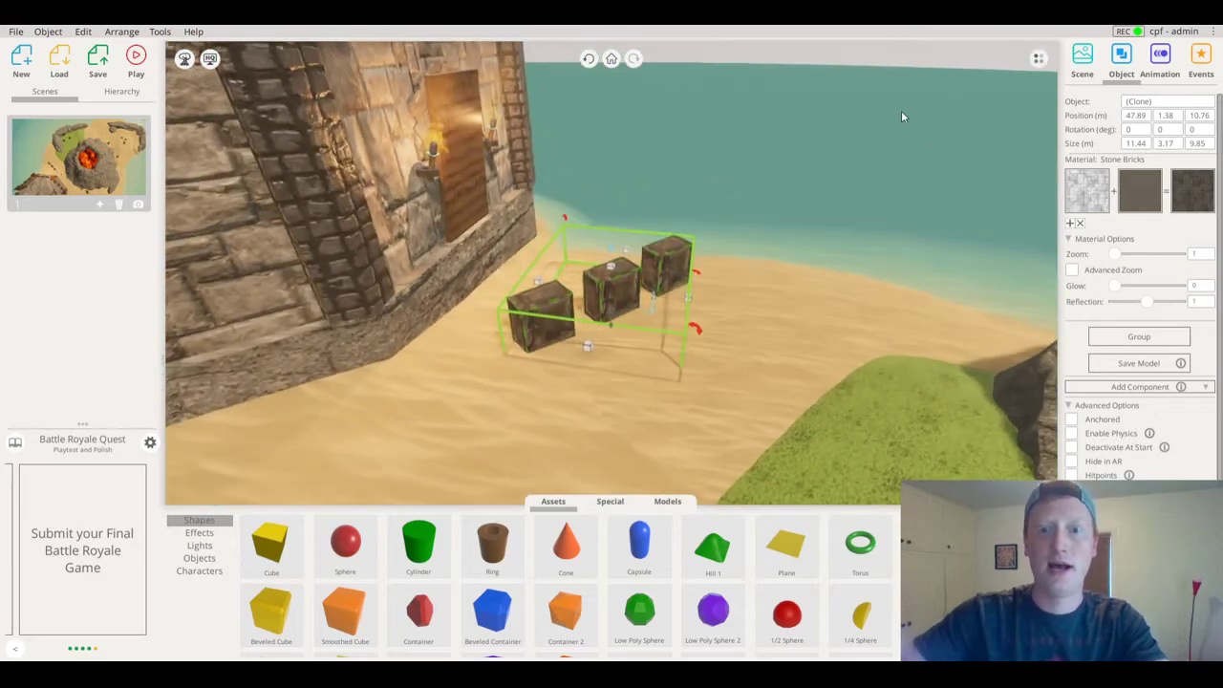
click(890, 54)
right_drag(688, 273, 554, 278)
scroll(586, 277, up, 3)
drag(586, 277, 610, 303)
Play the scene briefly to check how the overlapping stone blocks on the sand react, and stop it
click(137, 61)
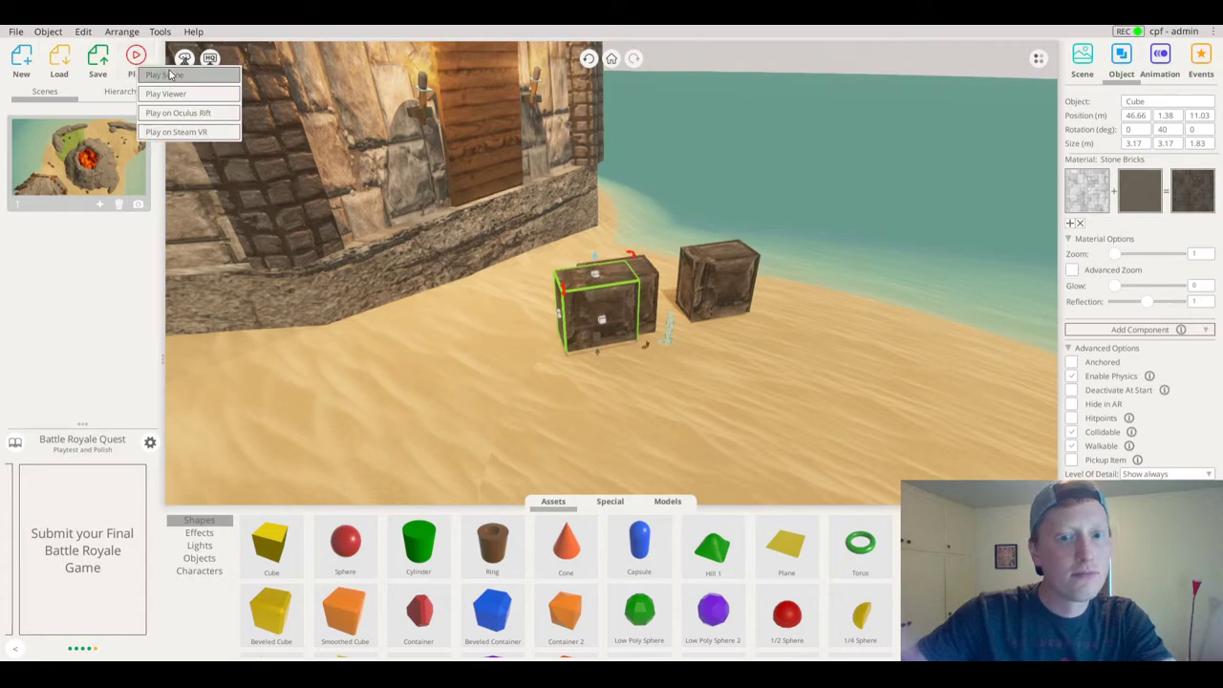
click(177, 91)
click(616, 63)
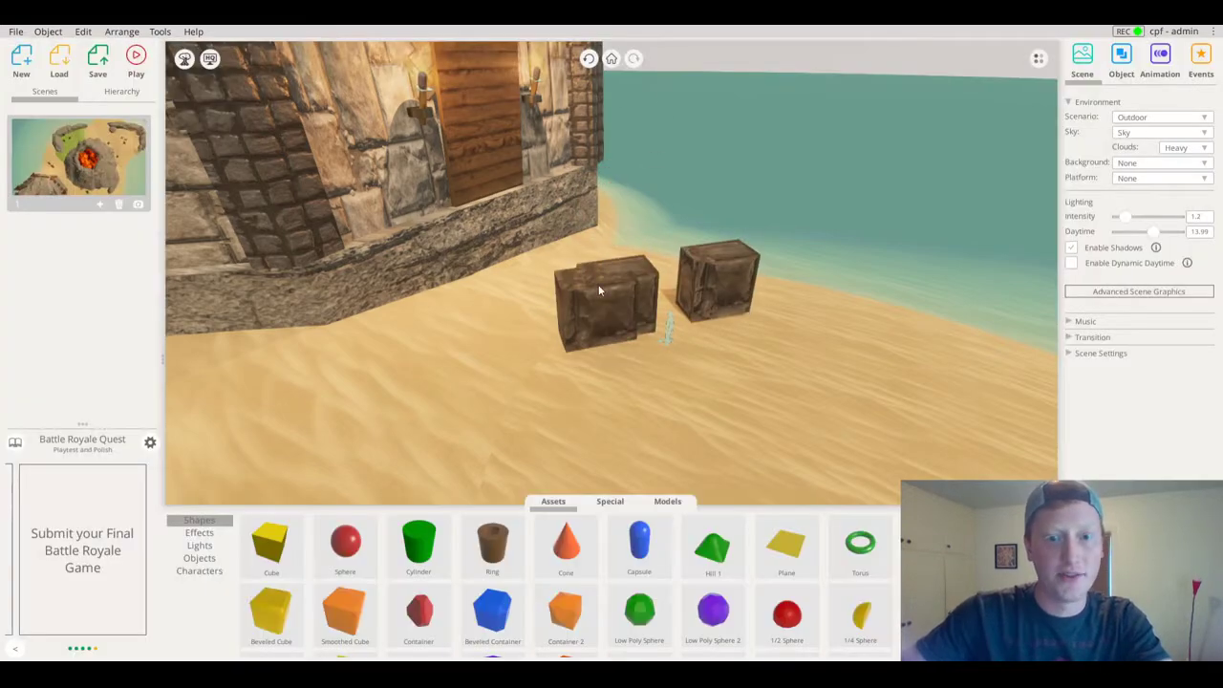
Delete the three test blocks from the sand in front of the castle
click(599, 293)
key(Delete)
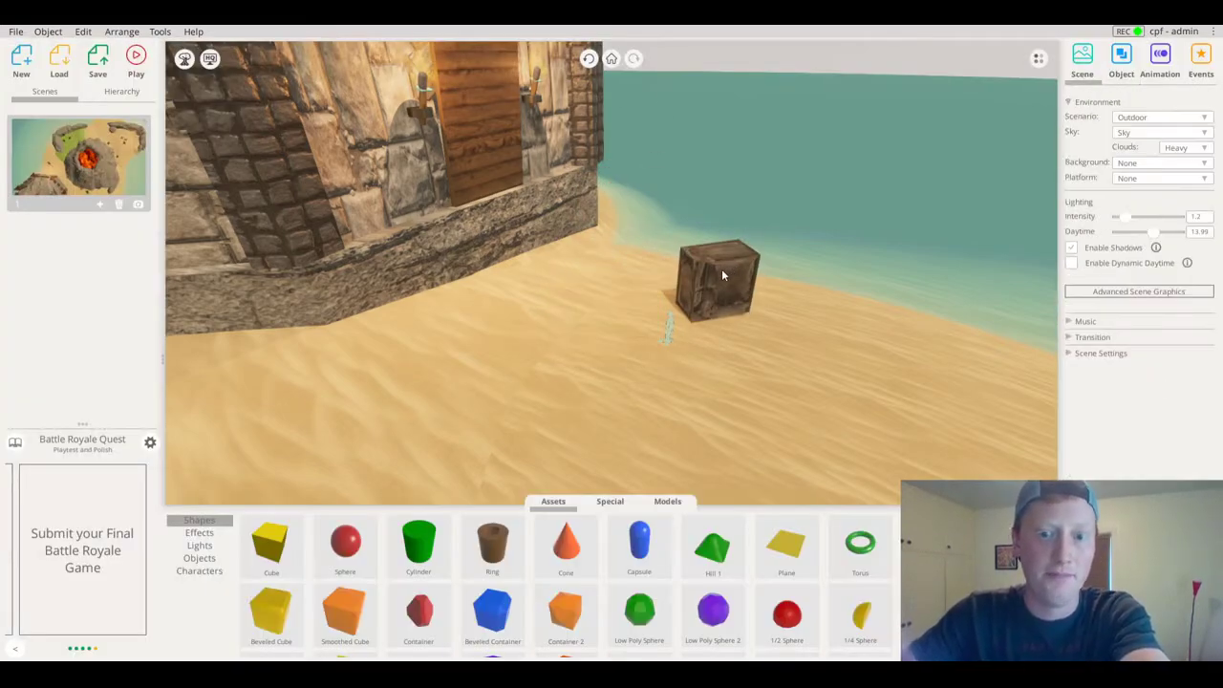
click(720, 268)
key(Delete)
Play the scene and check from around the castle whether the battlement blocks stay on the walls, and stop it
right_drag(720, 268, 352, 82)
scroll(690, 278, down, 5)
click(136, 62)
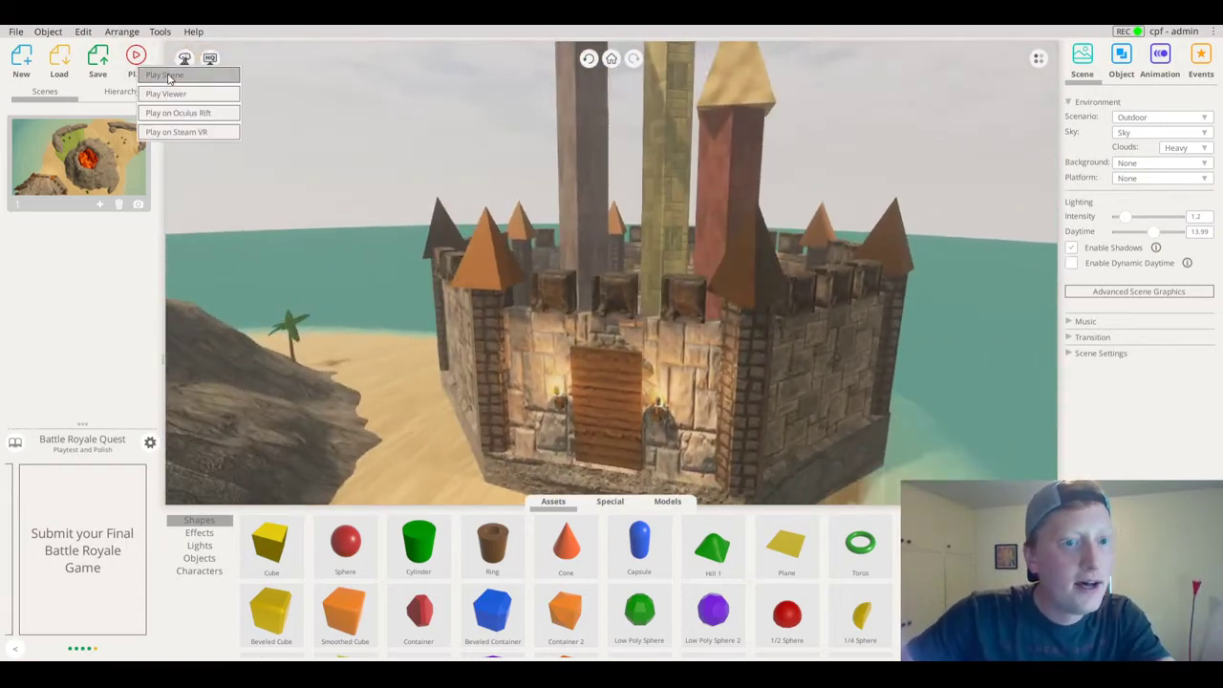
click(181, 77)
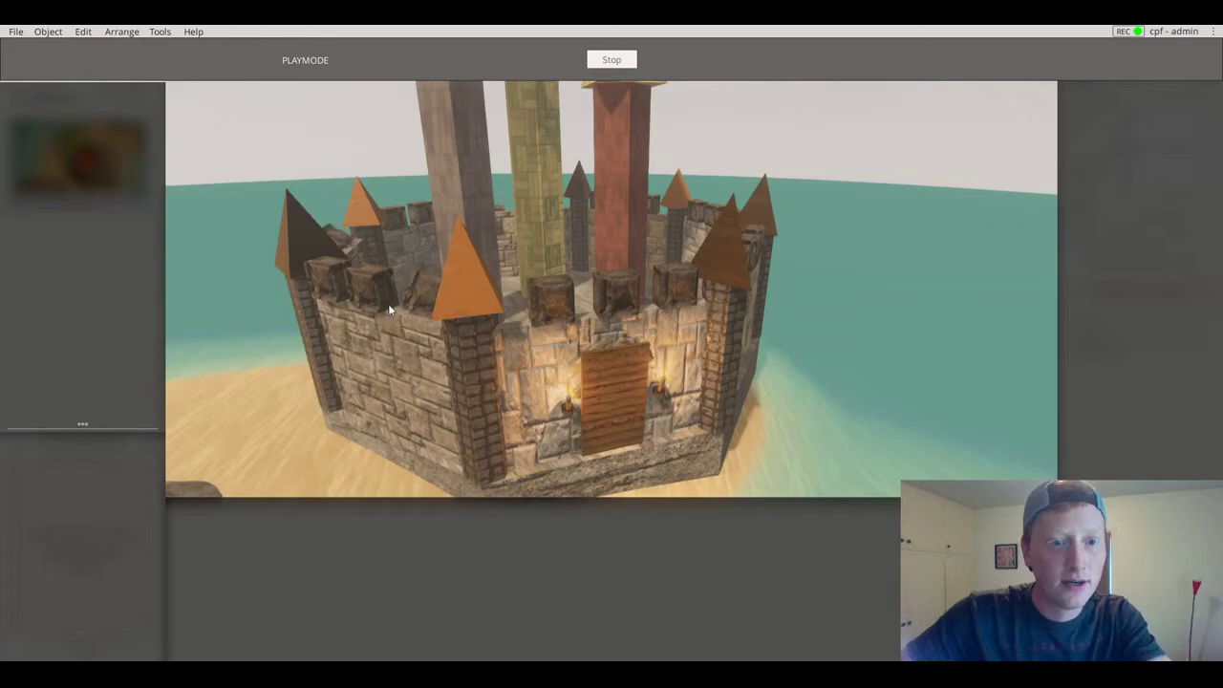
right_drag(430, 291, 874, 414)
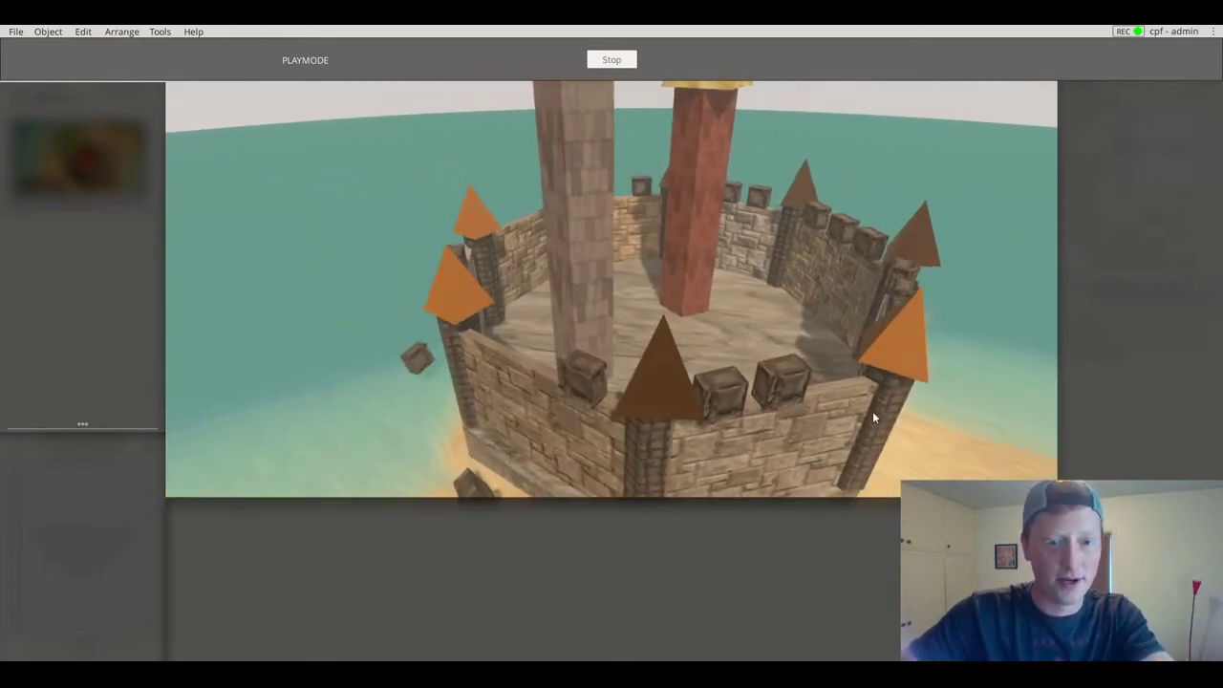
click(614, 59)
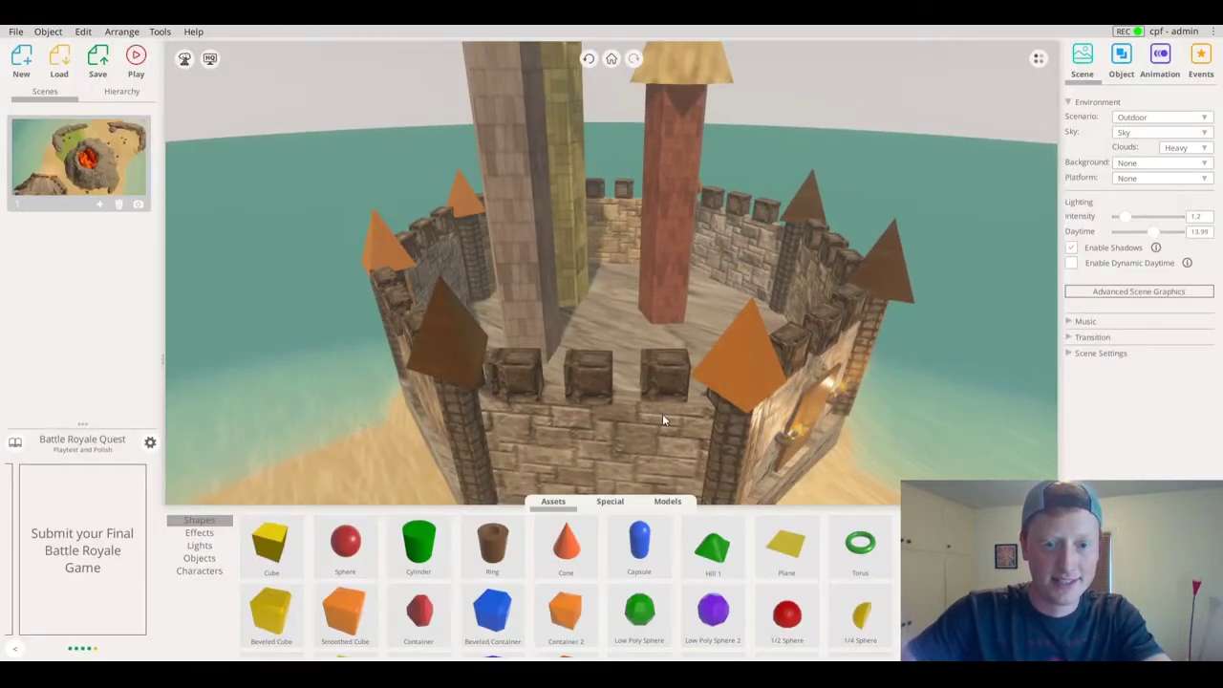
Nudge the end block on the wall beside the entrance clear of the tower and play-test the battlements again
drag(666, 398, 661, 398)
right_drag(662, 400, 440, 153)
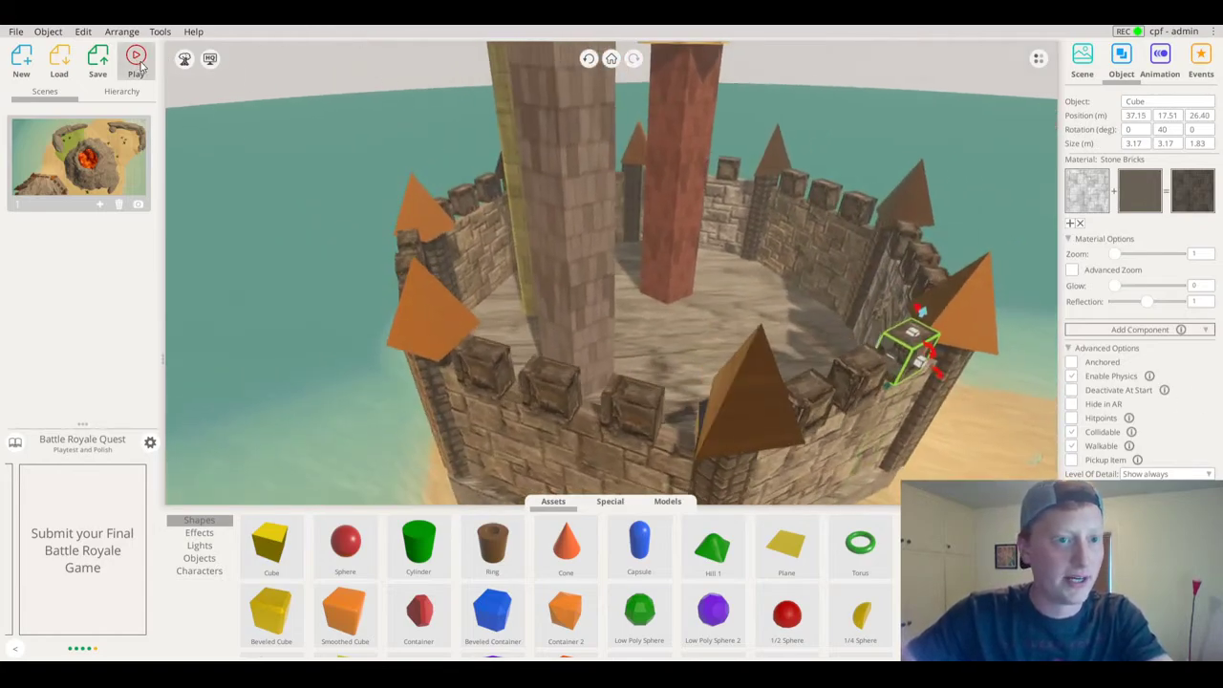
click(135, 59)
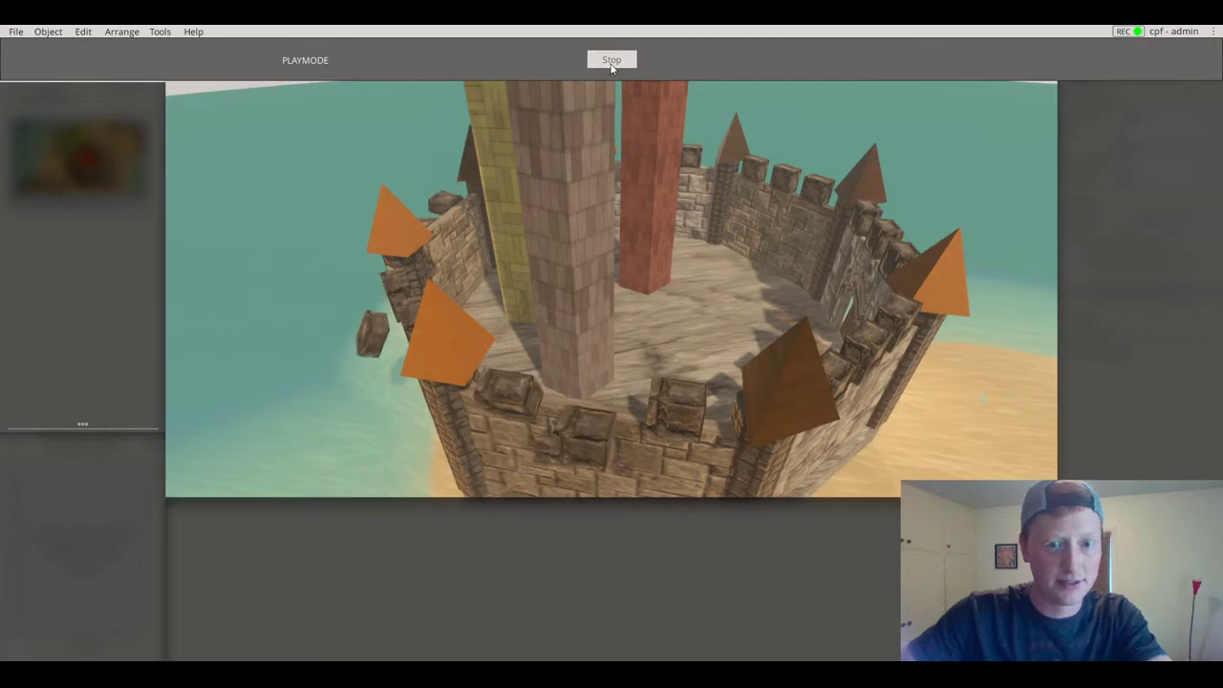
click(612, 60)
Reposition individual stone blocks on the side wall and the rear diagonal wall so they sit clear of neighbouring blocks and towers
click(590, 389)
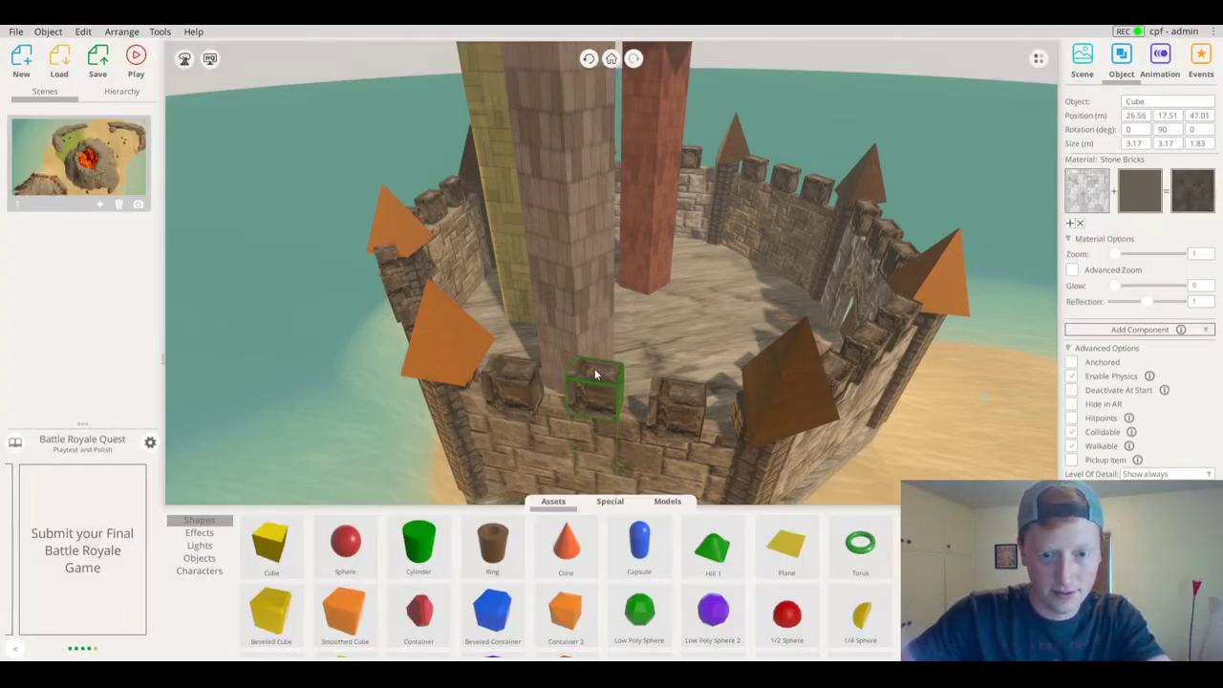
drag(594, 368, 508, 360)
middle_drag(508, 359, 559, 336)
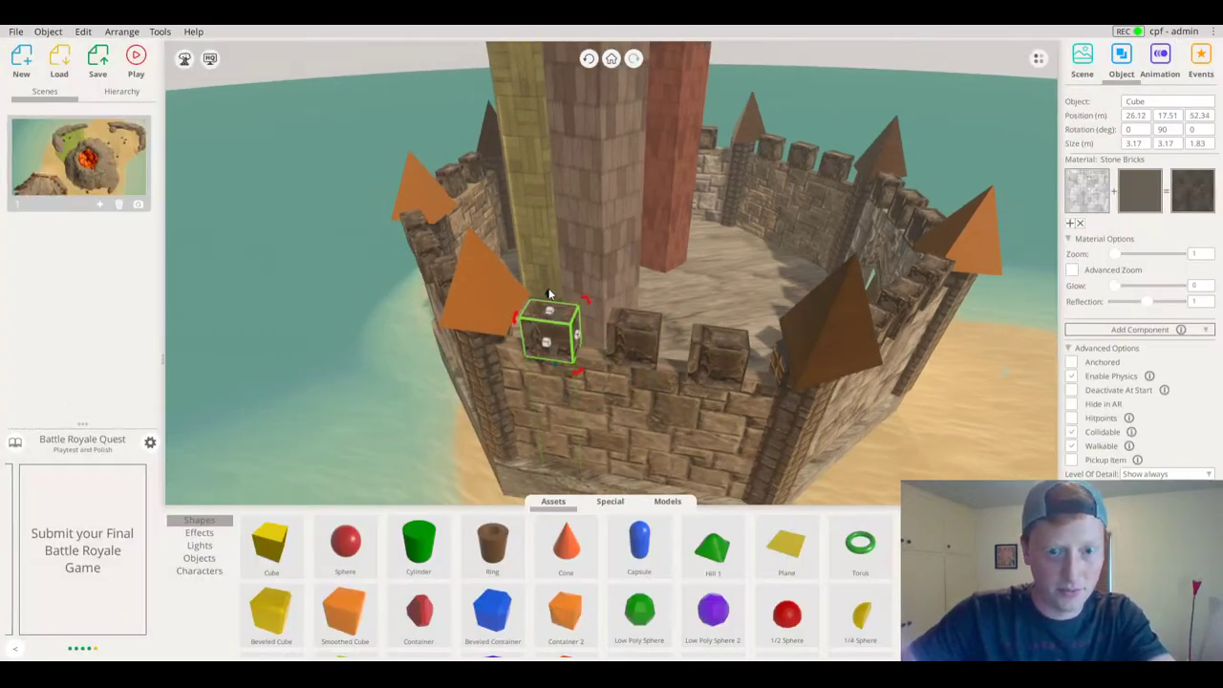
drag(563, 306, 535, 317)
drag(717, 319, 446, 284)
right_drag(456, 274, 698, 212)
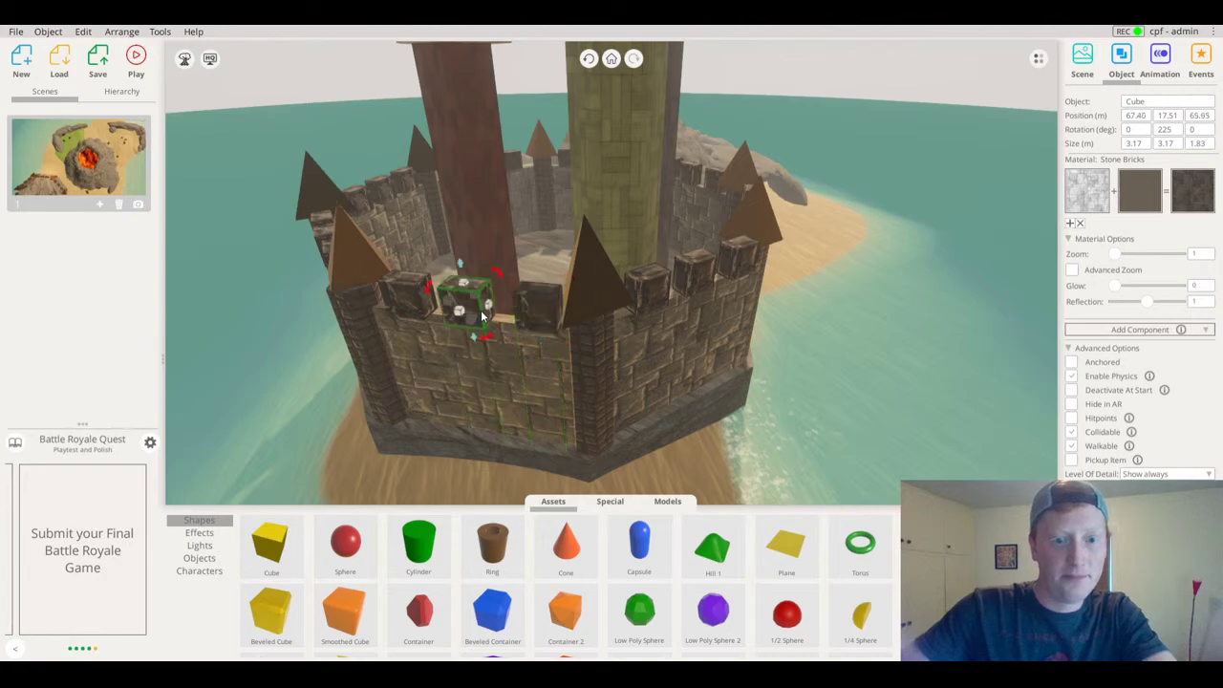
drag(401, 305, 413, 315)
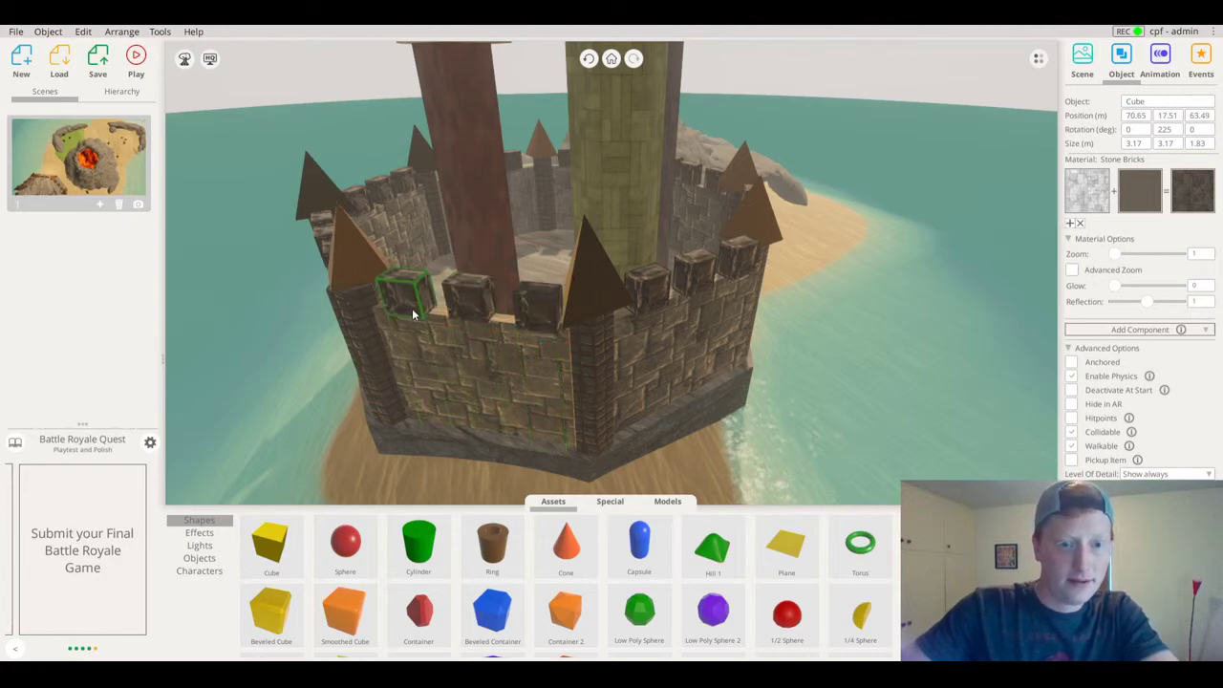
Examine the castle's entrance, battlements and towers from all sides, along with its place on the whole island
right_drag(414, 312, 642, 187)
click(808, 104)
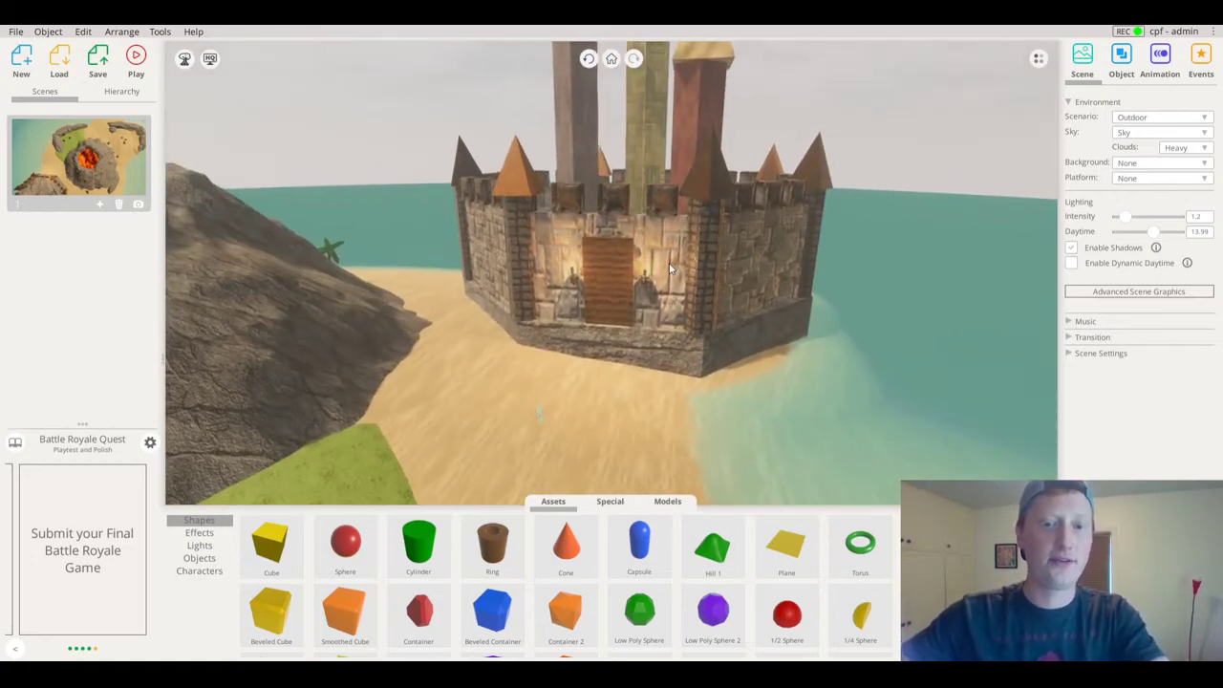
right_drag(669, 271, 685, 346)
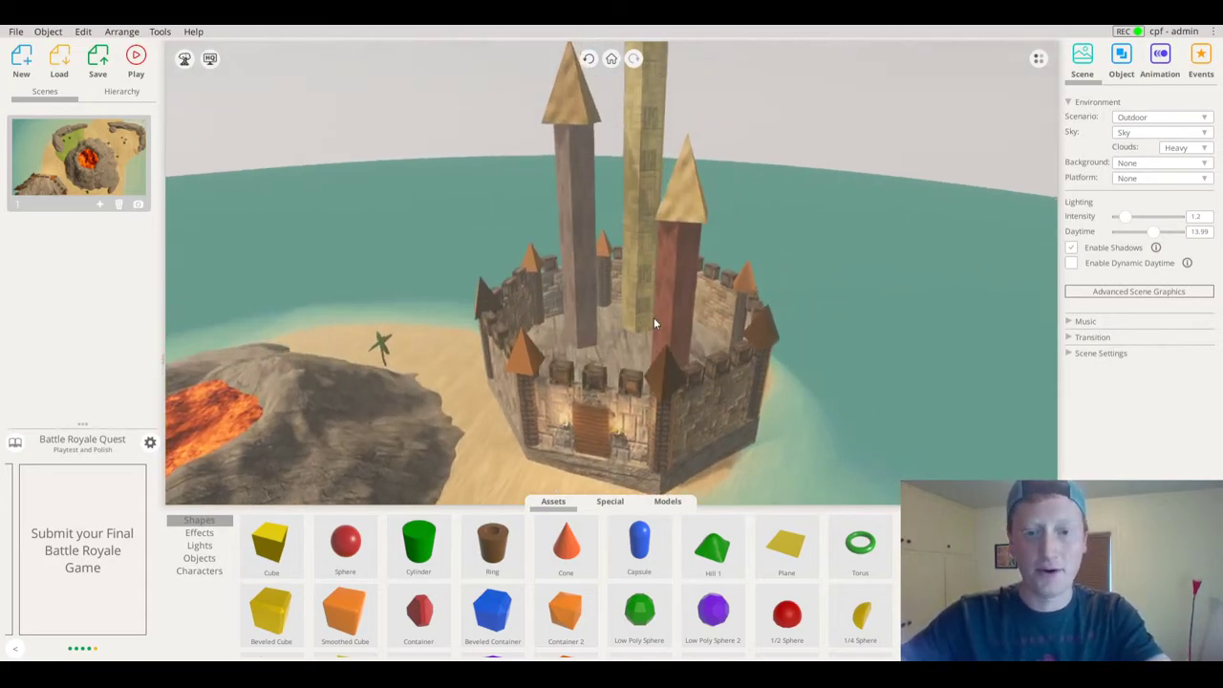
right_drag(654, 322, 882, 341)
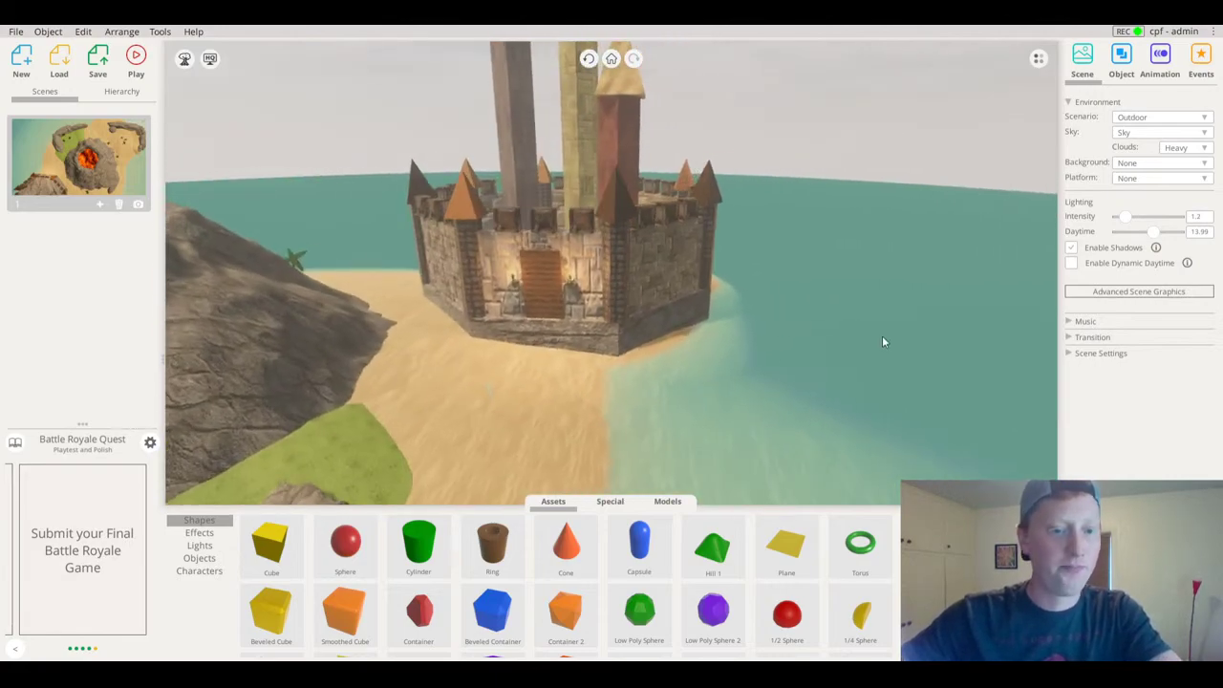
right_drag(526, 323, 551, 291)
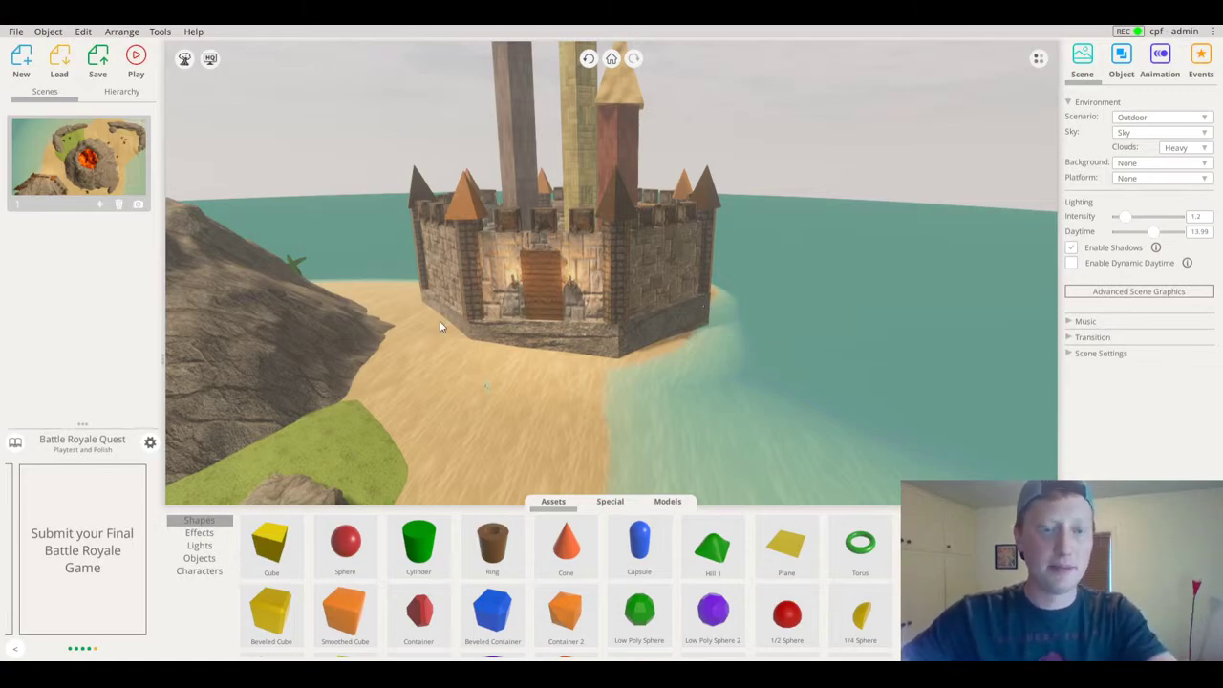
right_drag(649, 280, 774, 368)
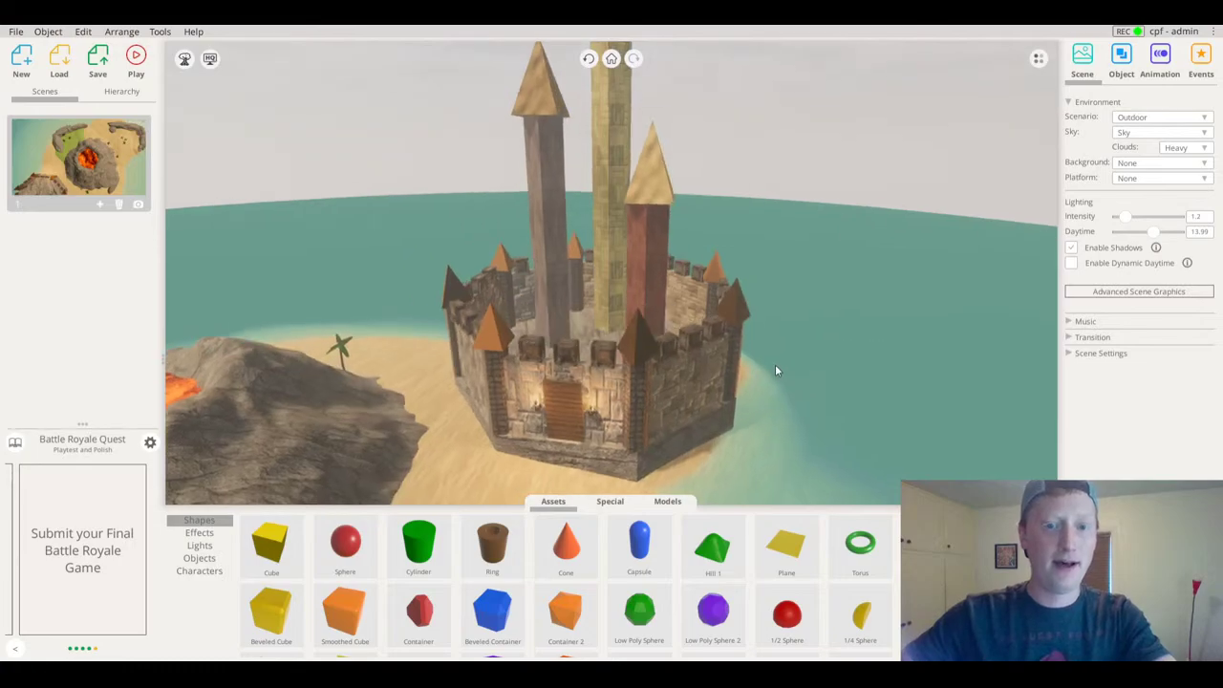
right_drag(649, 332, 39, 419)
right_drag(566, 341, 968, 299)
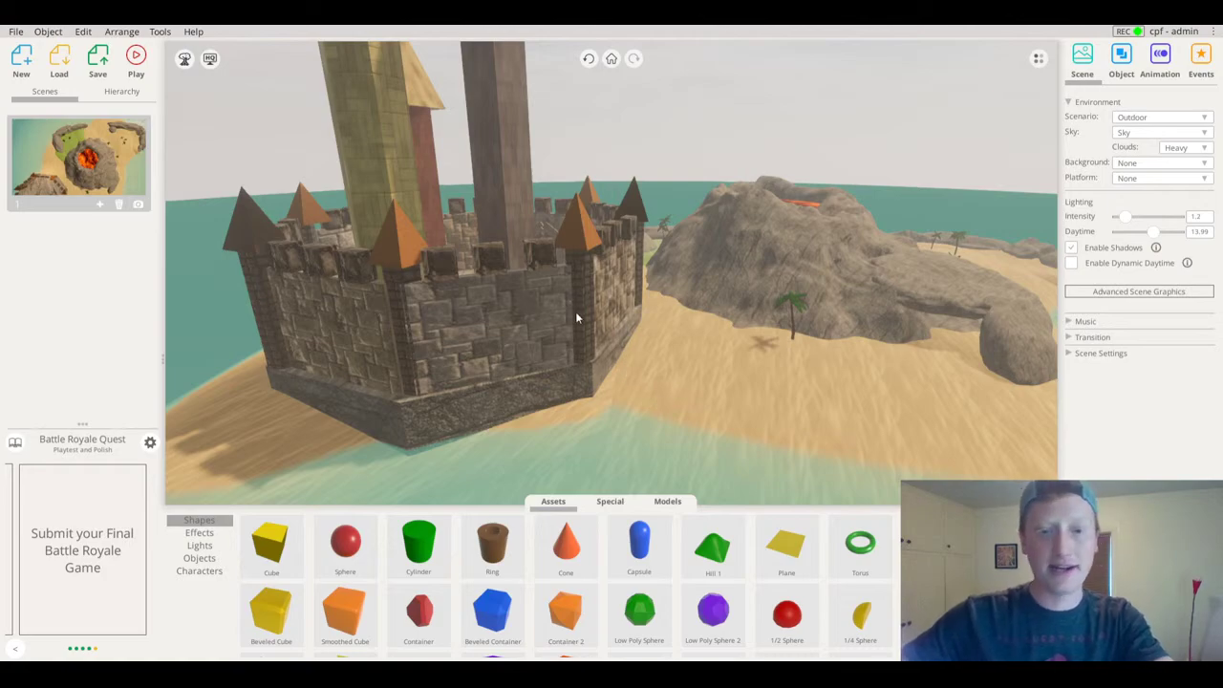
drag(750, 332, 638, 285)
drag(511, 356, 947, 404)
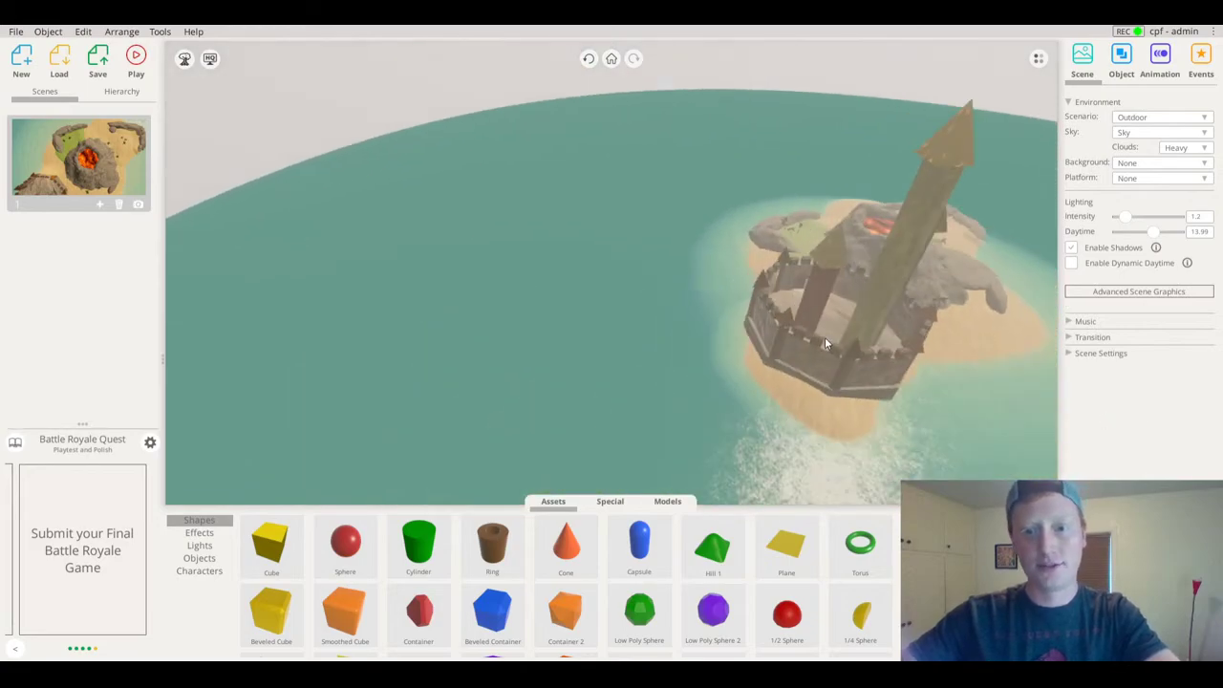
drag(858, 330, 79, 423)
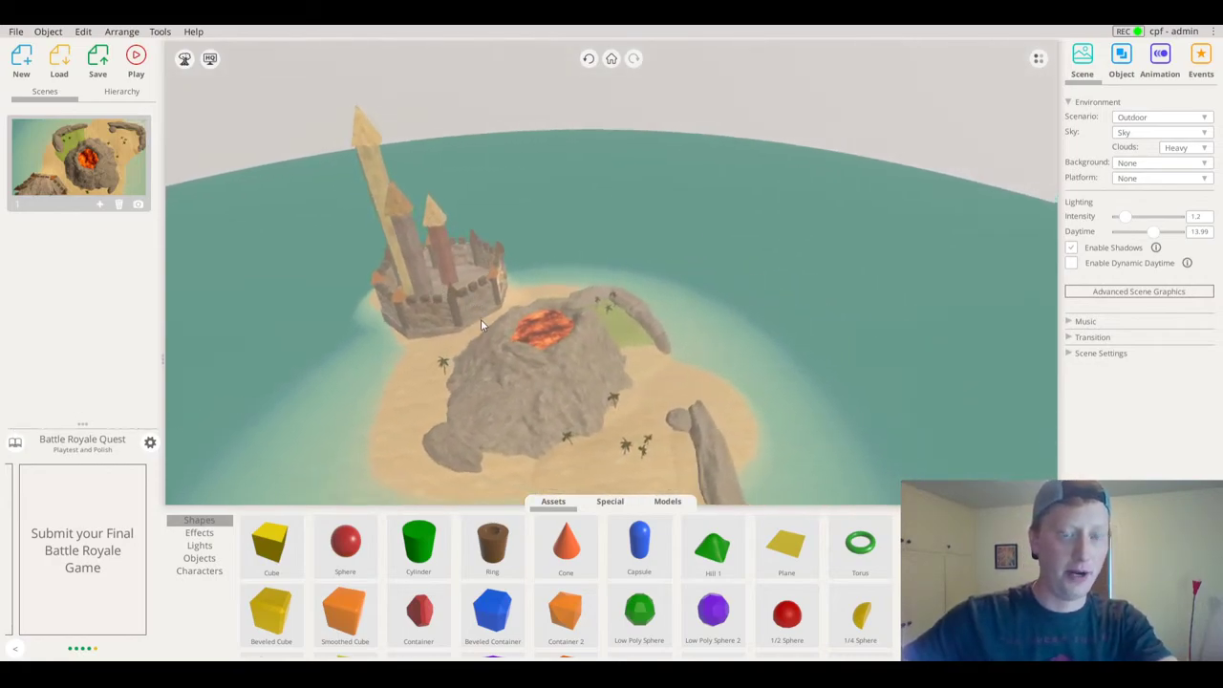
Examine the island around the castle and the player's starting spot in front of the entrance
drag(481, 320, 187, 415)
scroll(428, 352, up, 5)
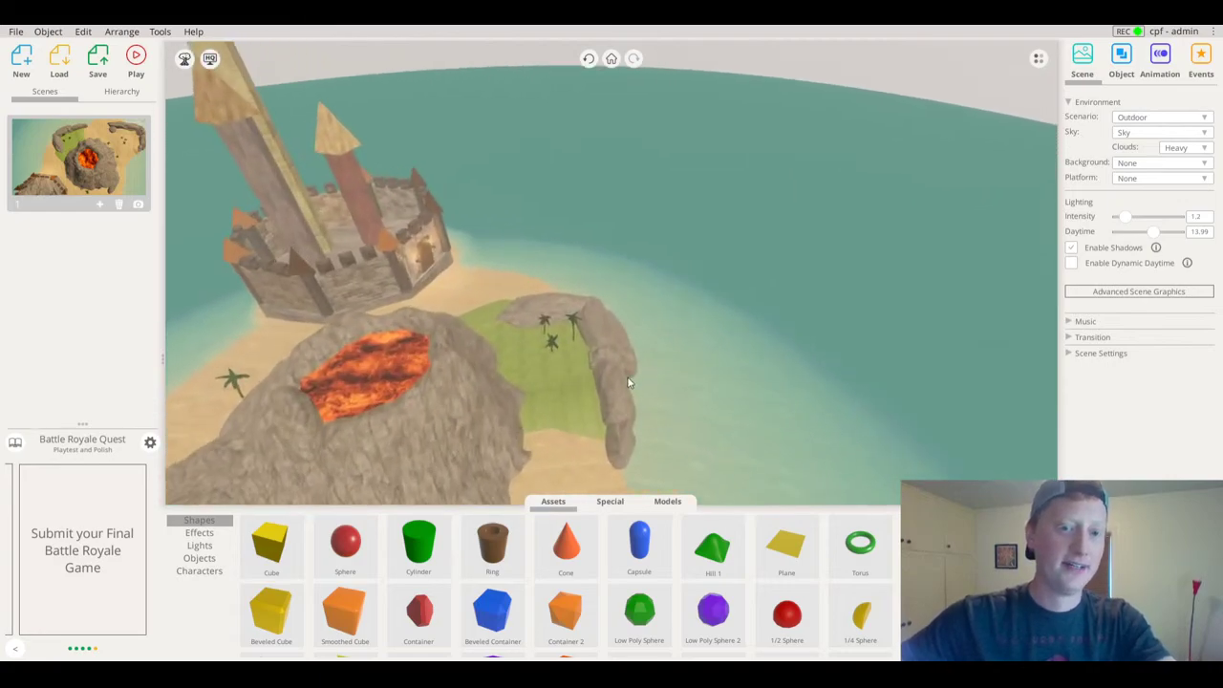
drag(627, 378, 664, 201)
drag(623, 262, 593, 104)
click(612, 59)
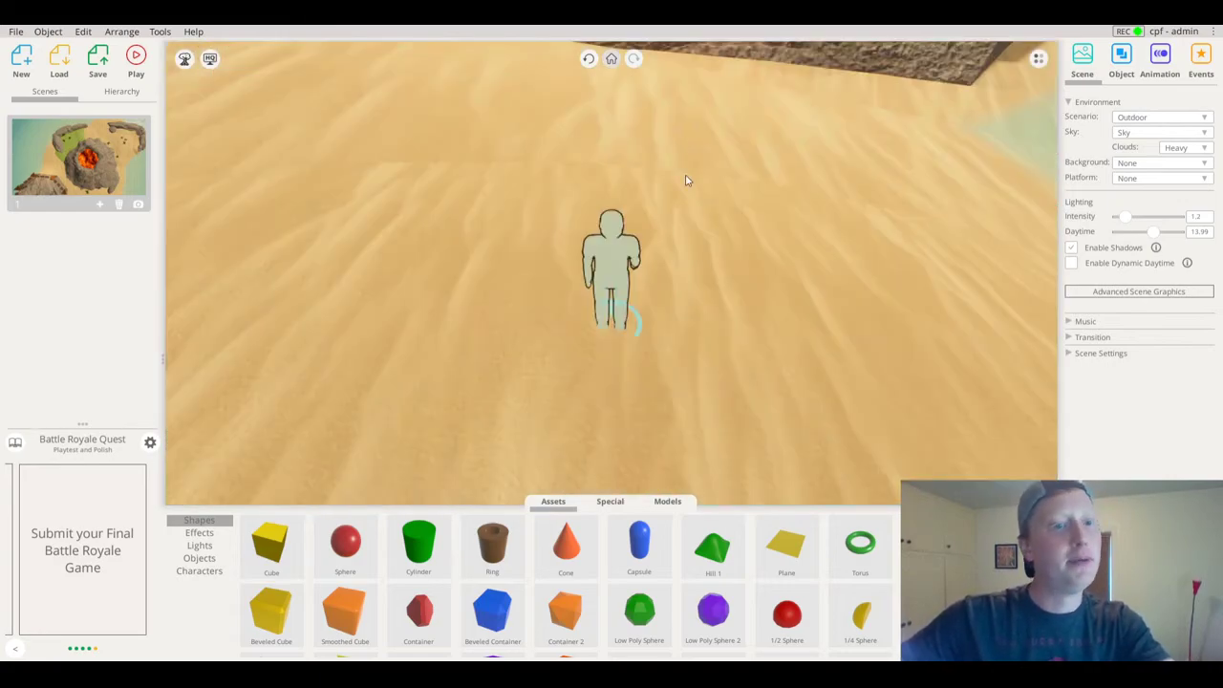
drag(702, 224, 729, 76)
drag(732, 197, 869, 248)
scroll(830, 357, down, 2)
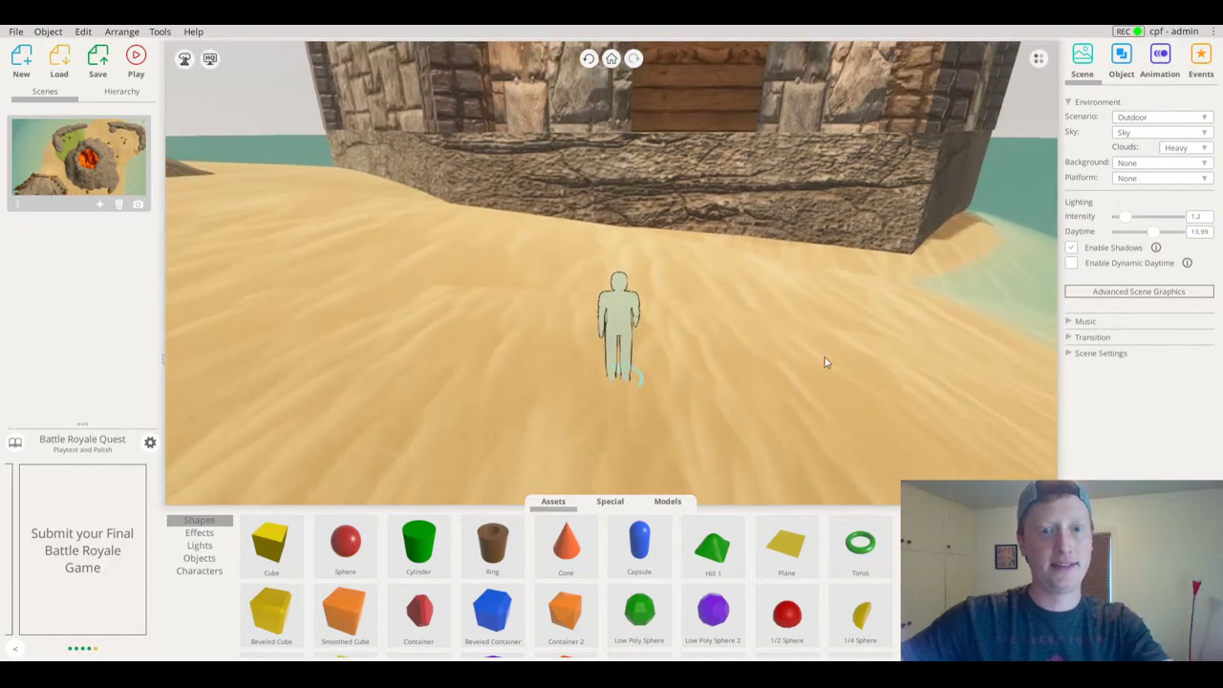
drag(827, 362, 922, 269)
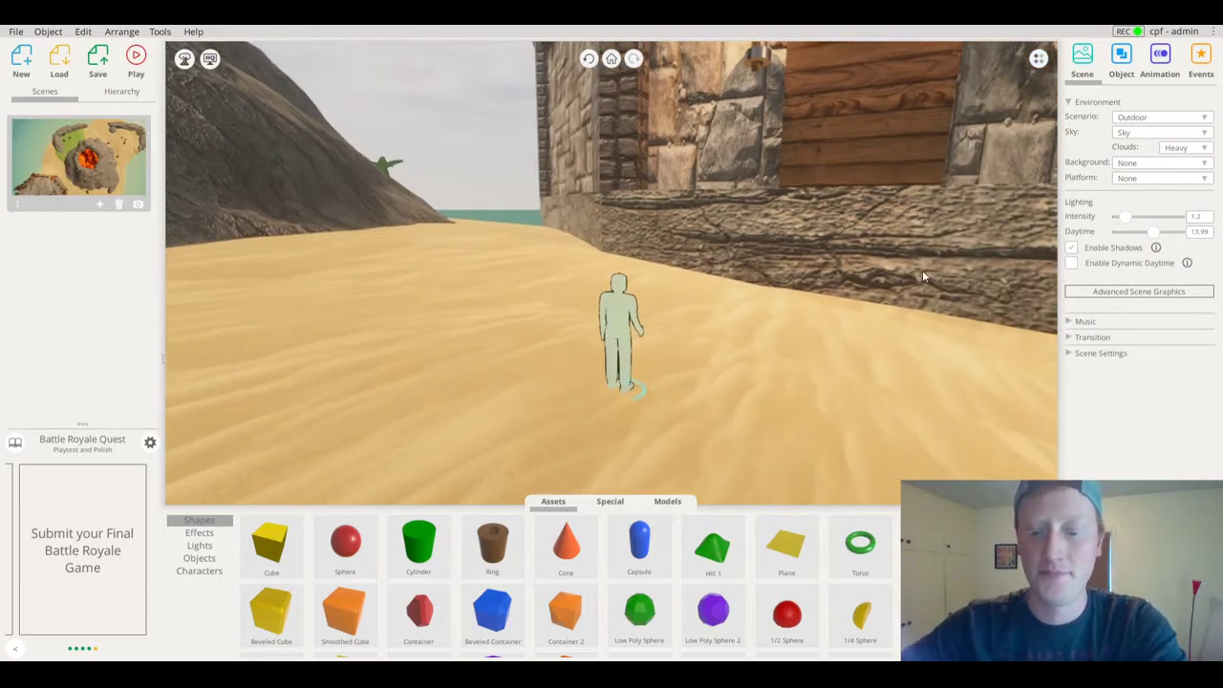
Play the scene, check the drawbridge lowering at the castle entrance, and stop it
key(F5)
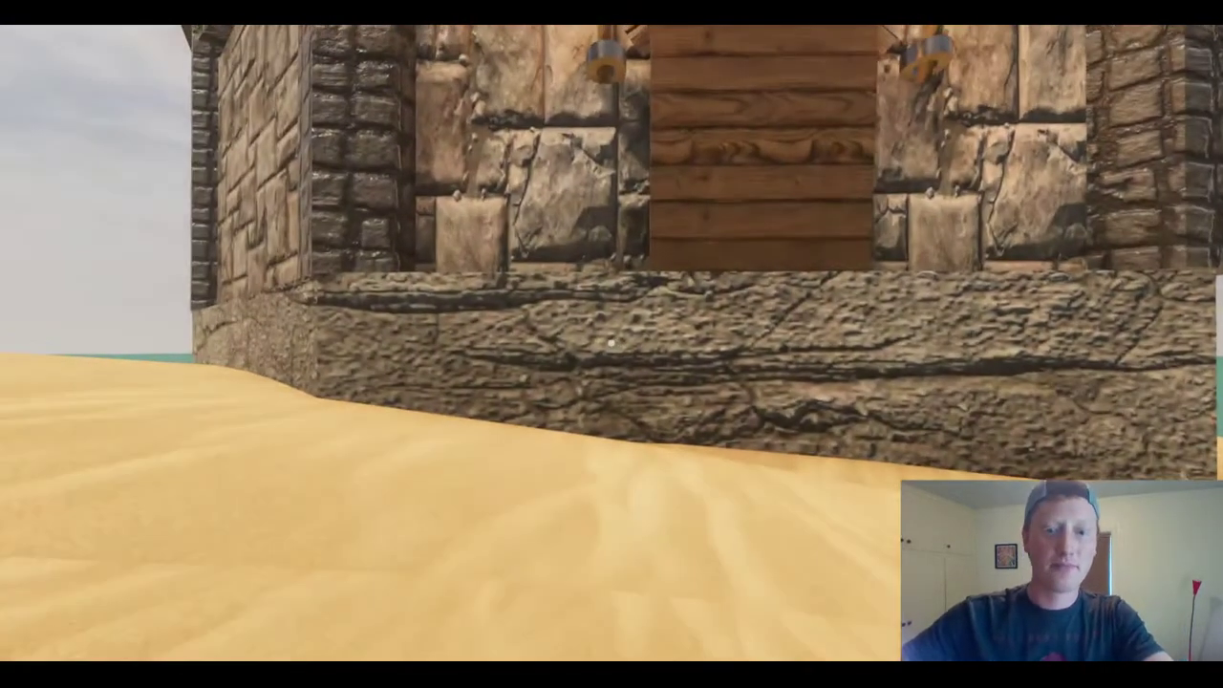
key(a)
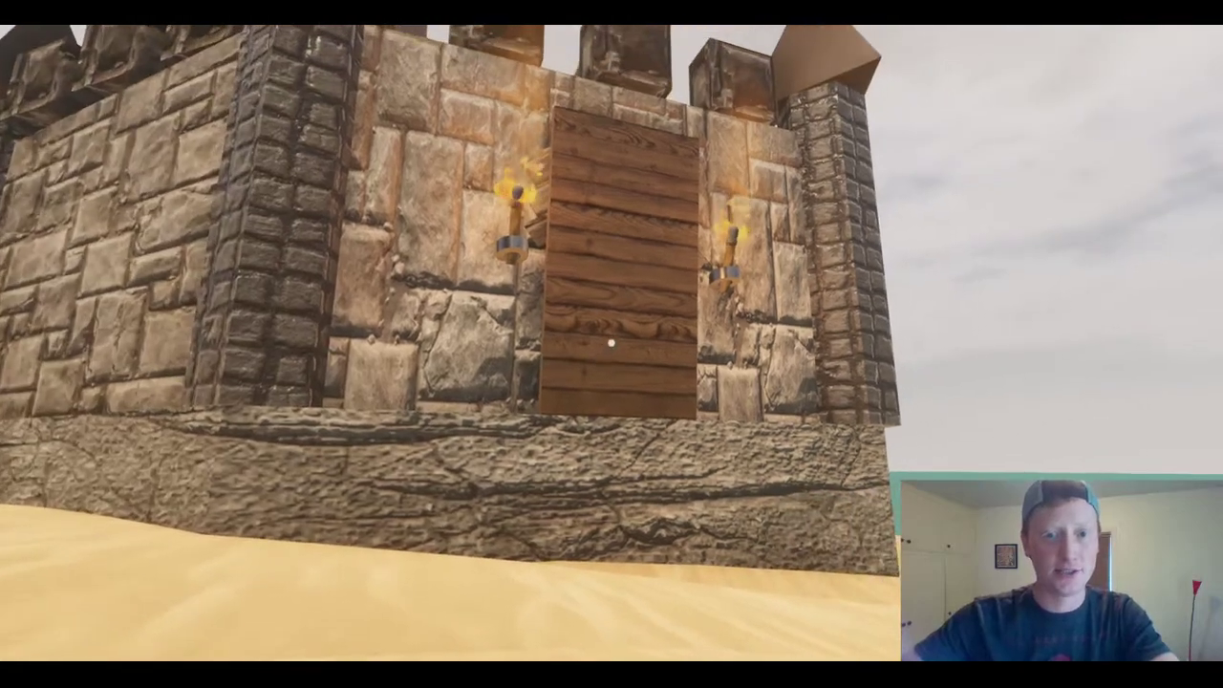
key(a)
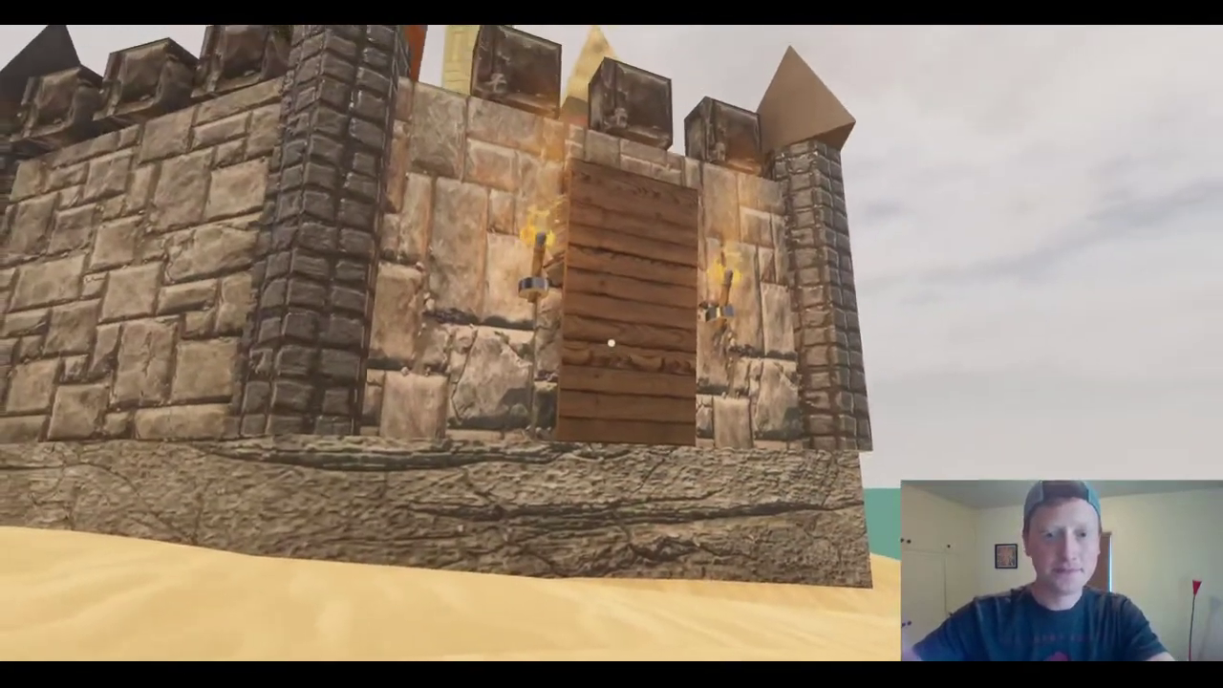
key(w)
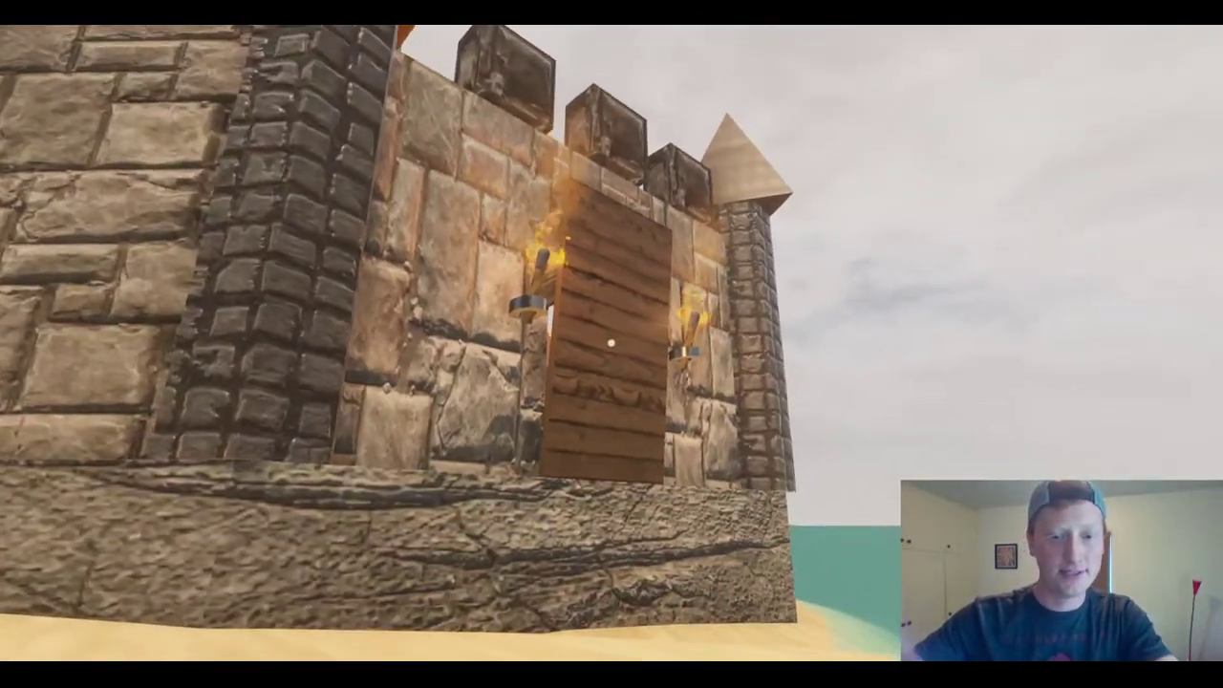
key(w)
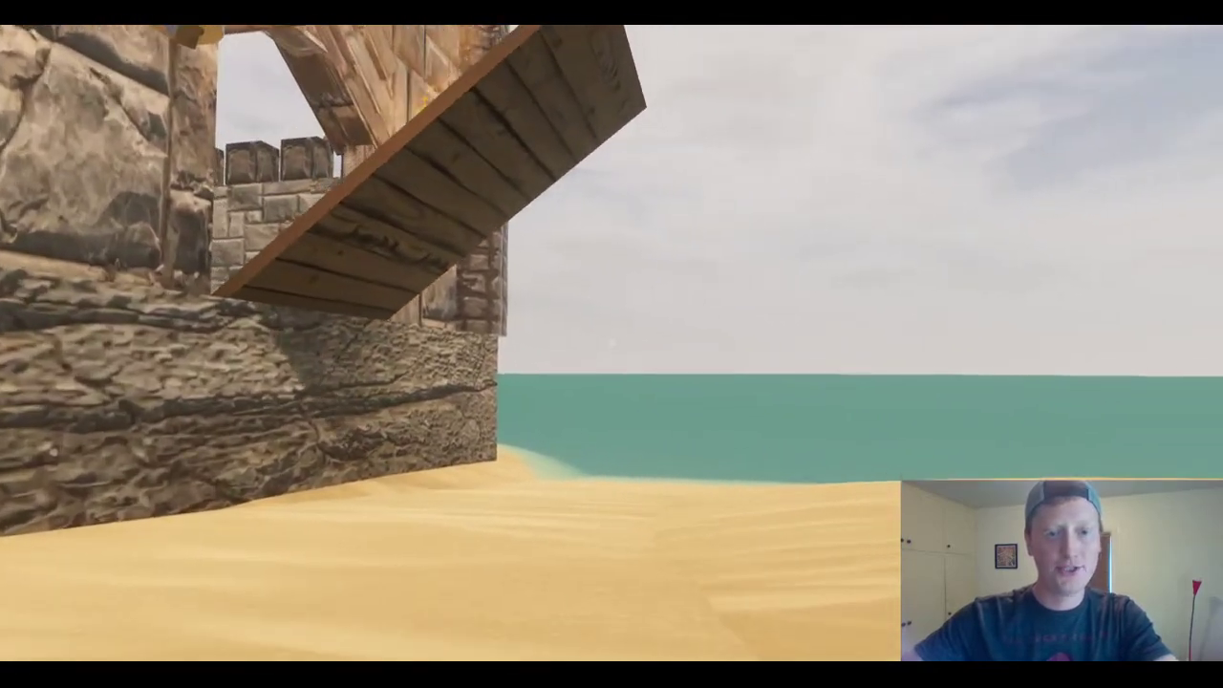
key(d)
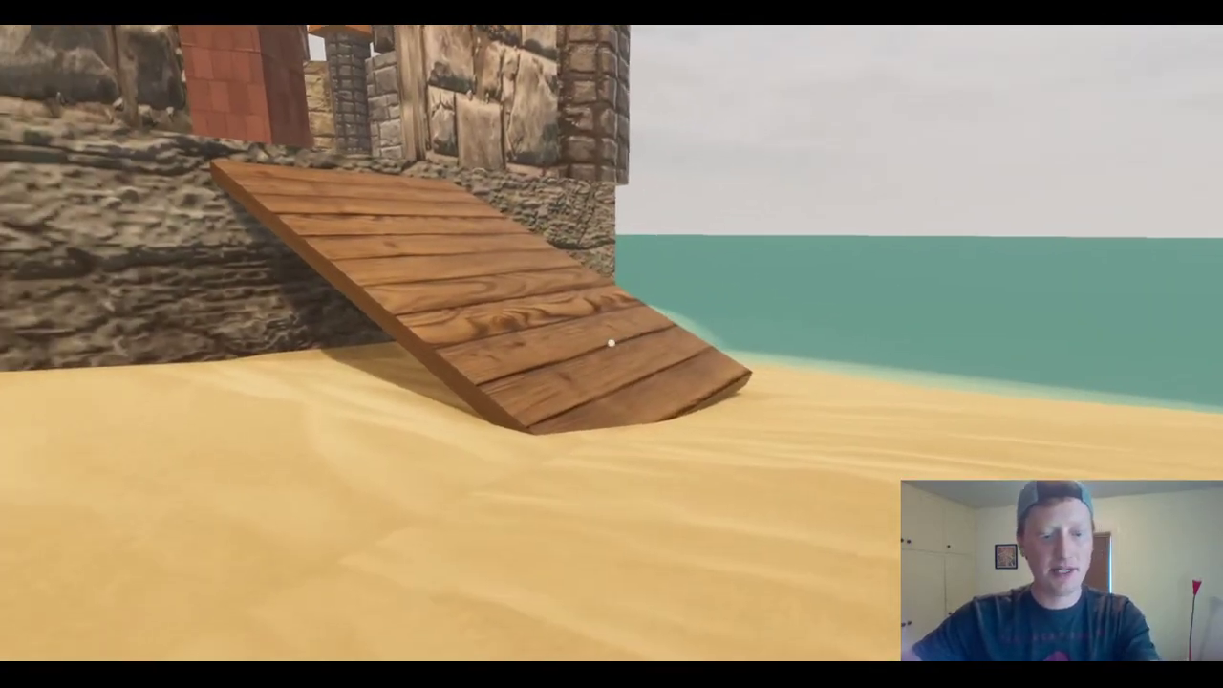
key(Escape)
key(Escape)
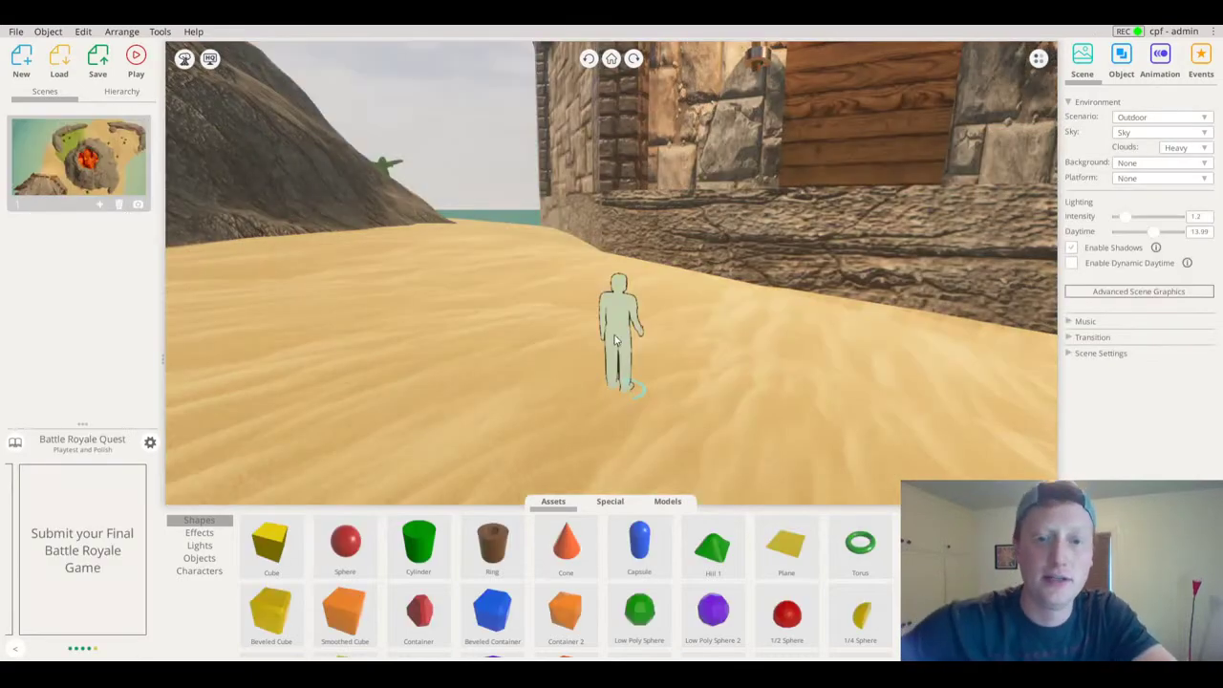
Set the player's jump value to 13
click(615, 335)
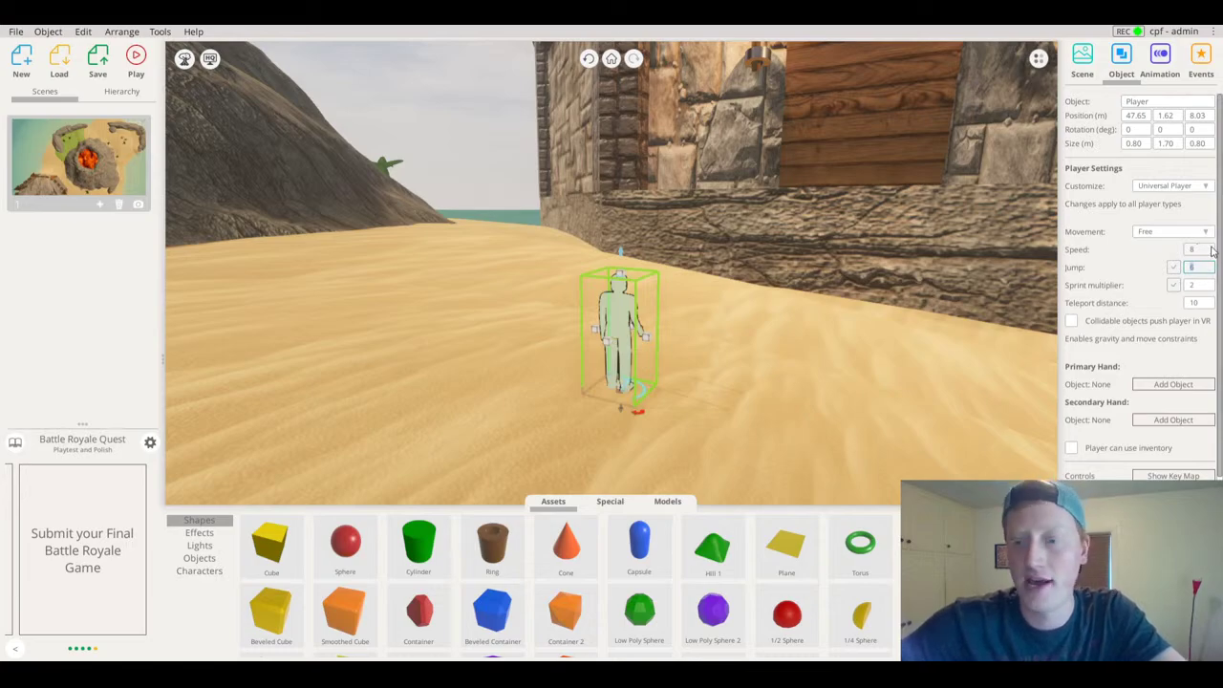
right_drag(821, 331, 644, 282)
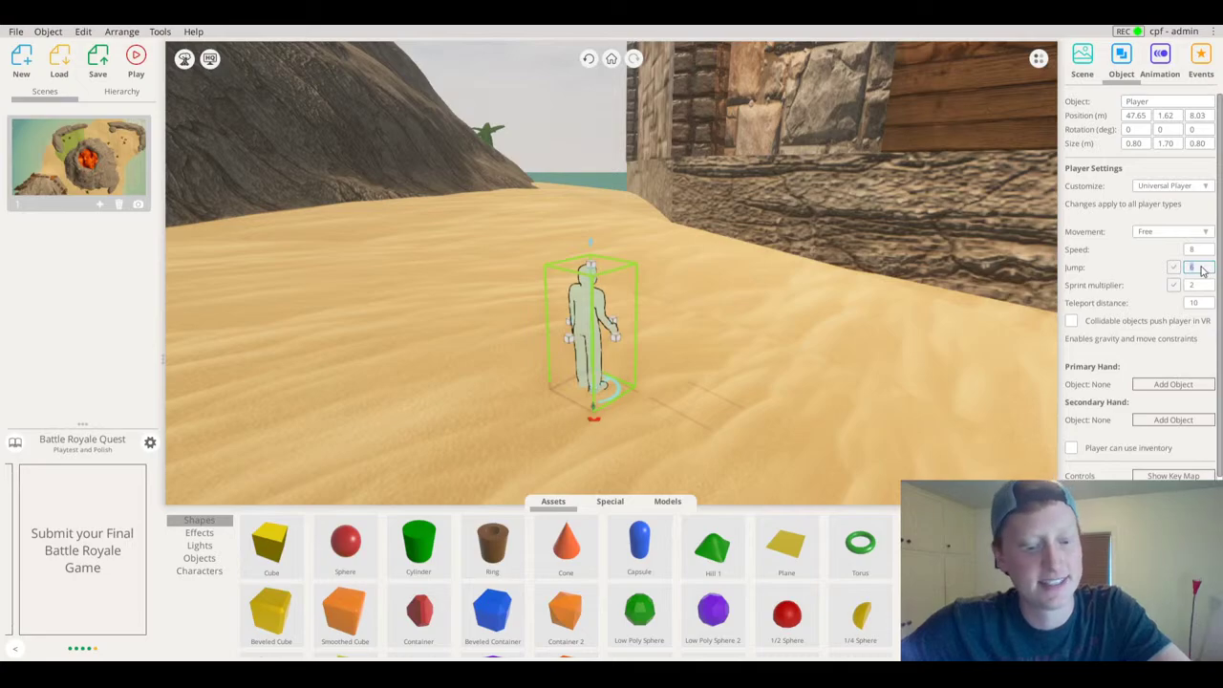
right_drag(922, 239, 774, 220)
click(598, 118)
right_drag(681, 254, 564, 304)
click(563, 332)
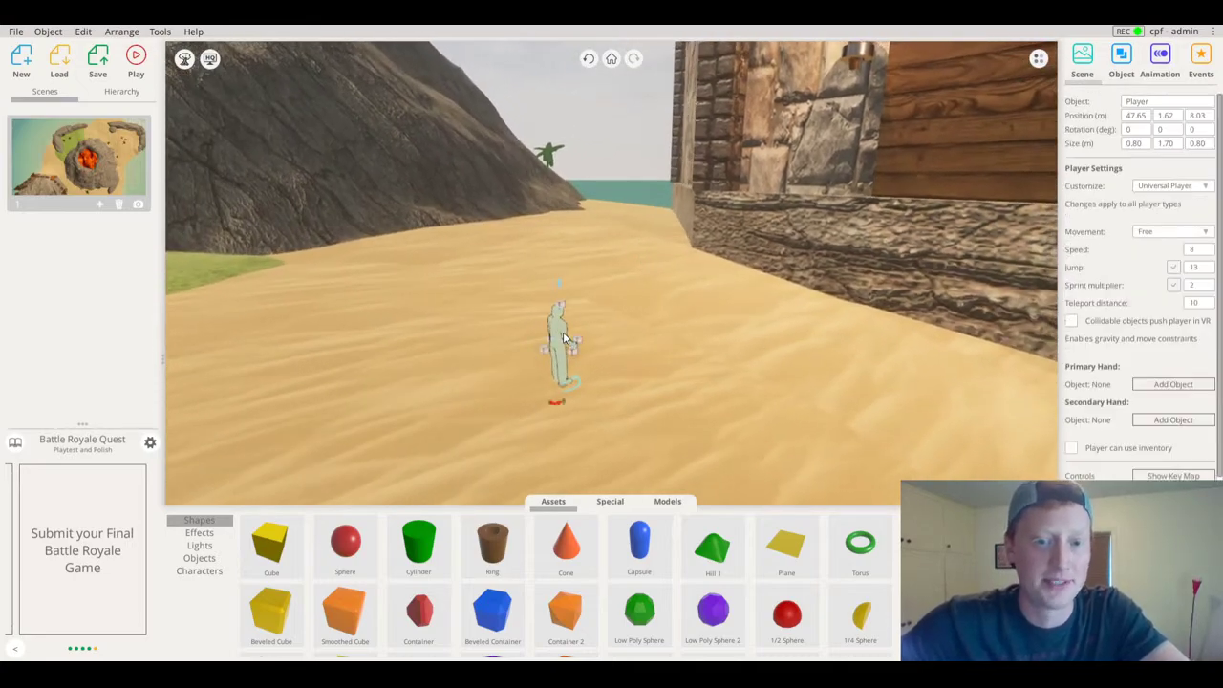
click(609, 128)
Play the game in the viewer, enter the castle over the drawbridge to check its interior, and exit
click(137, 60)
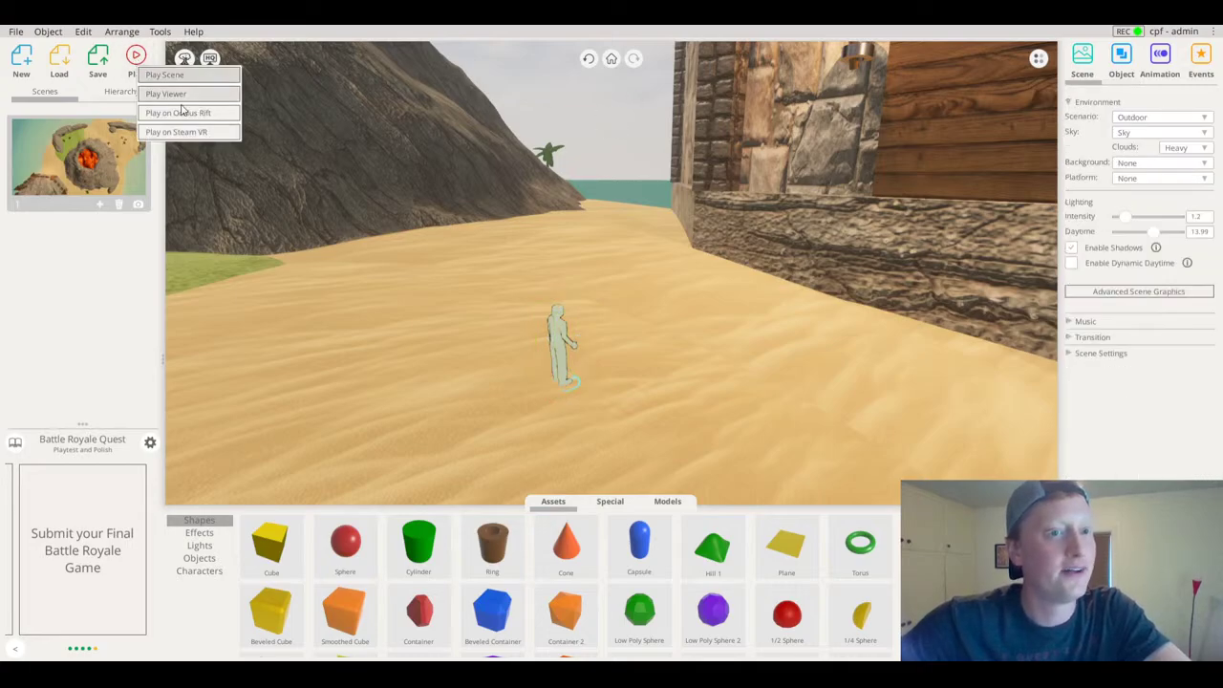
click(174, 96)
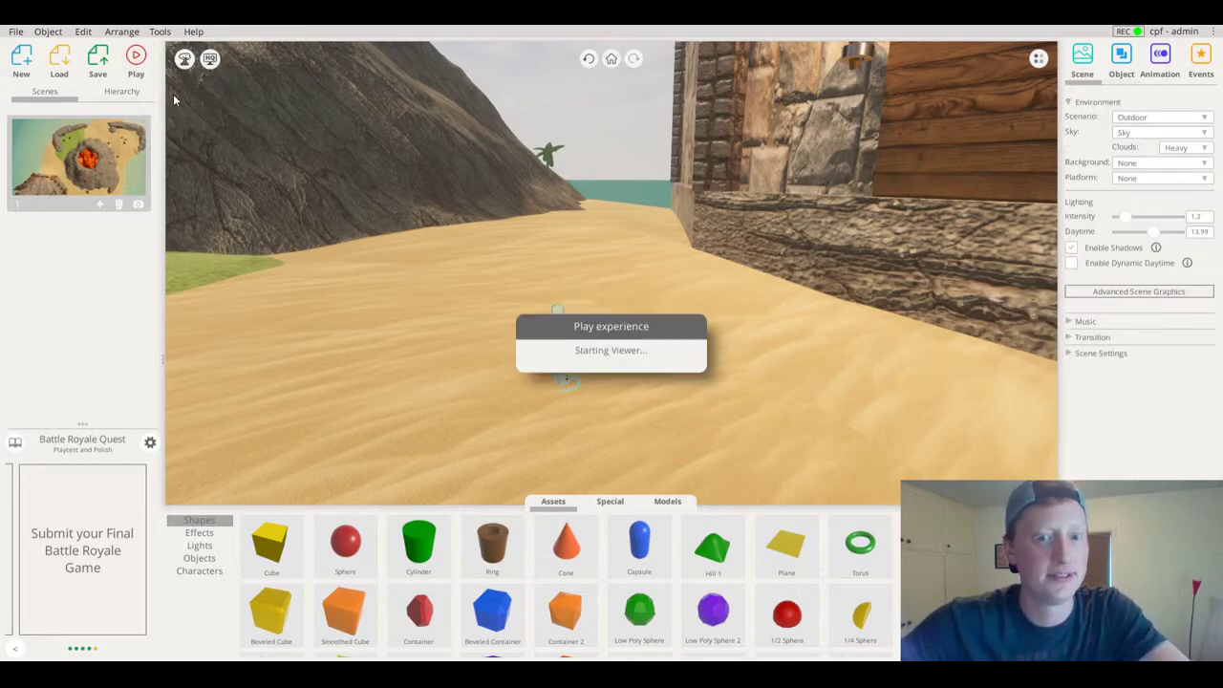
key(s)
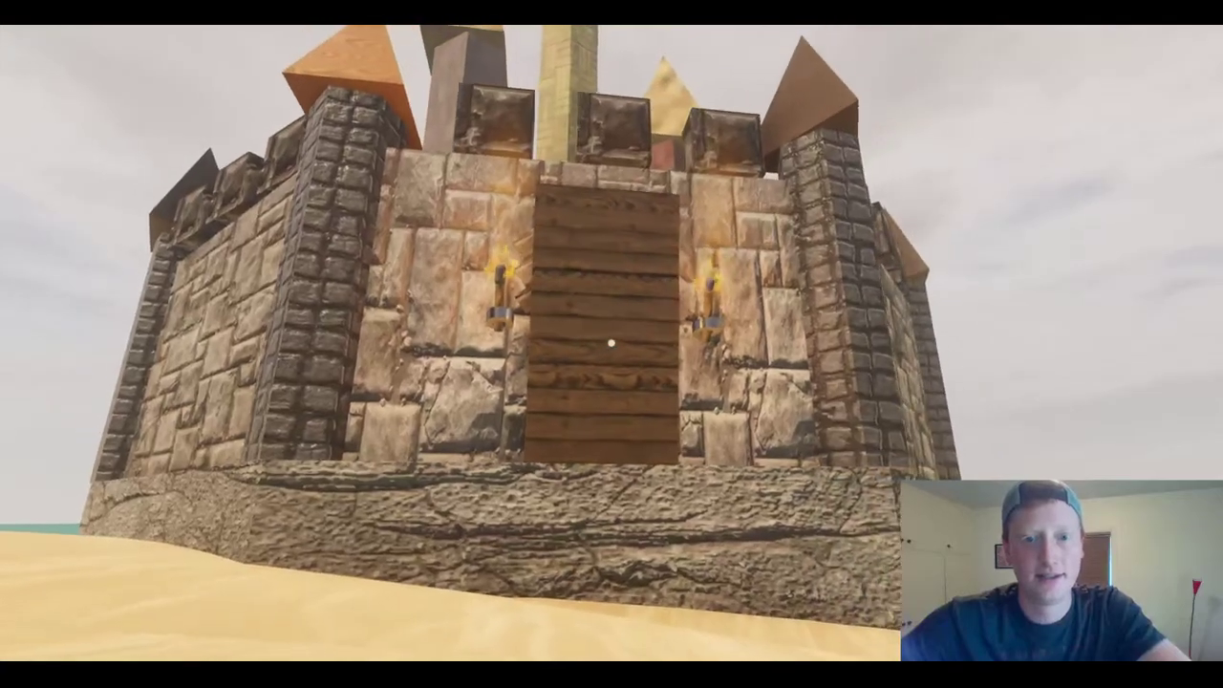
key(w)
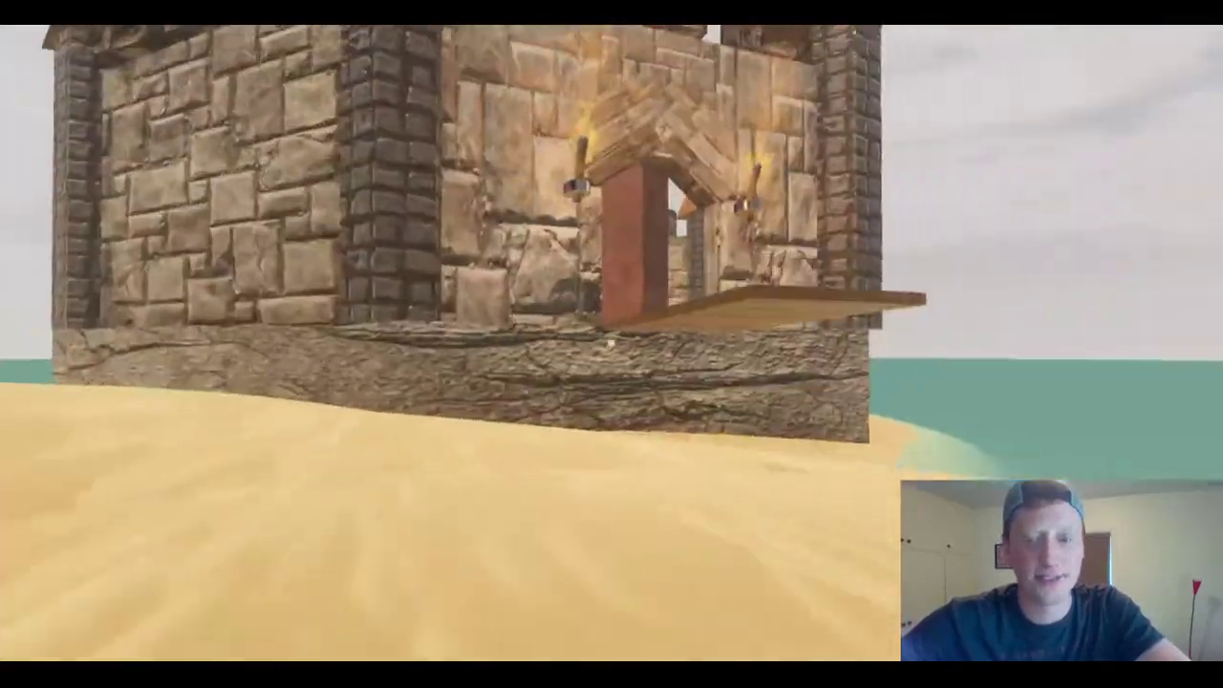
key(w)
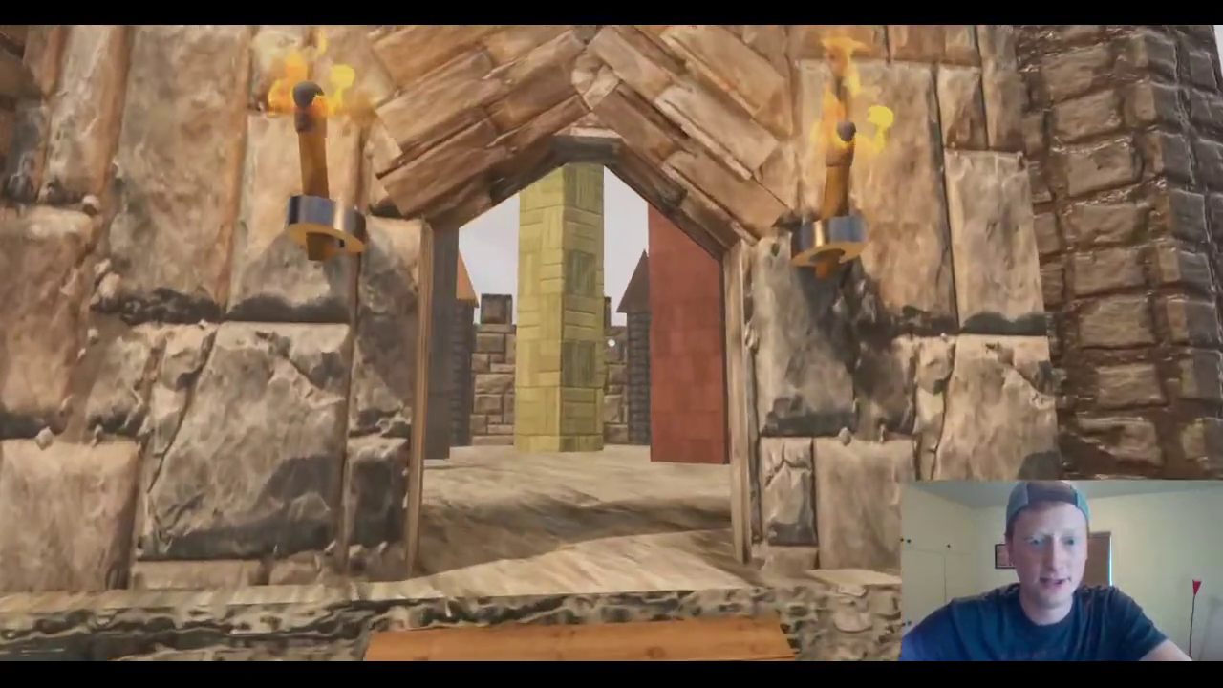
key(w)
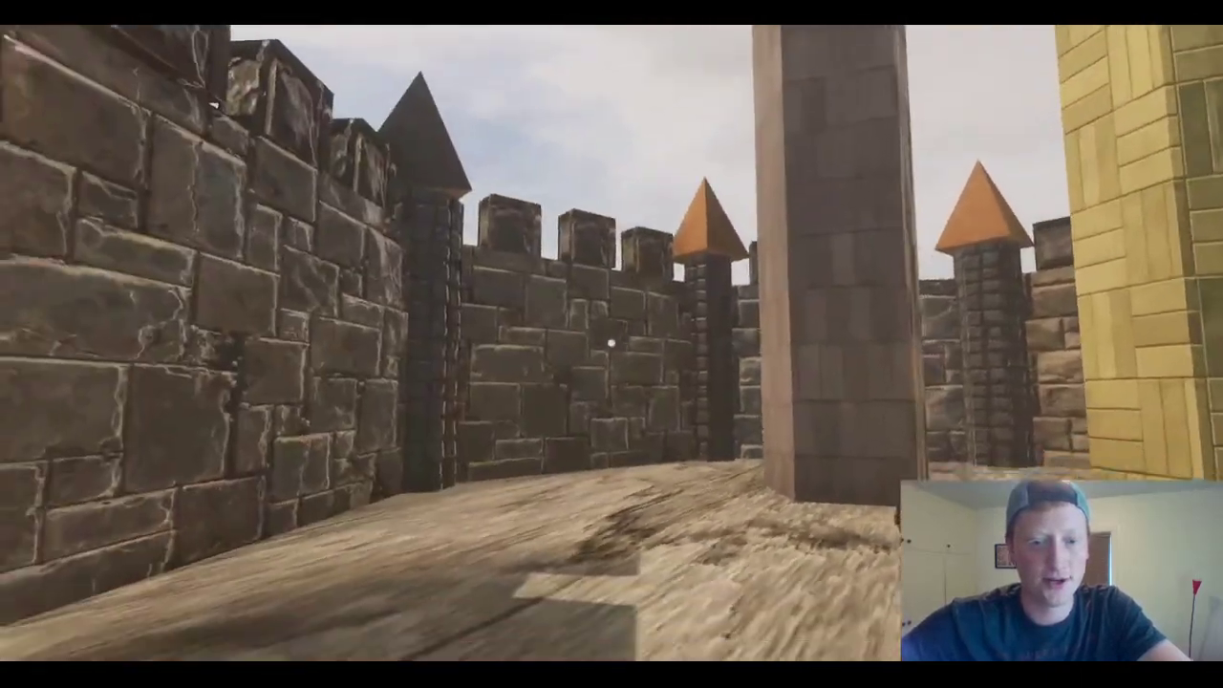
key(w)
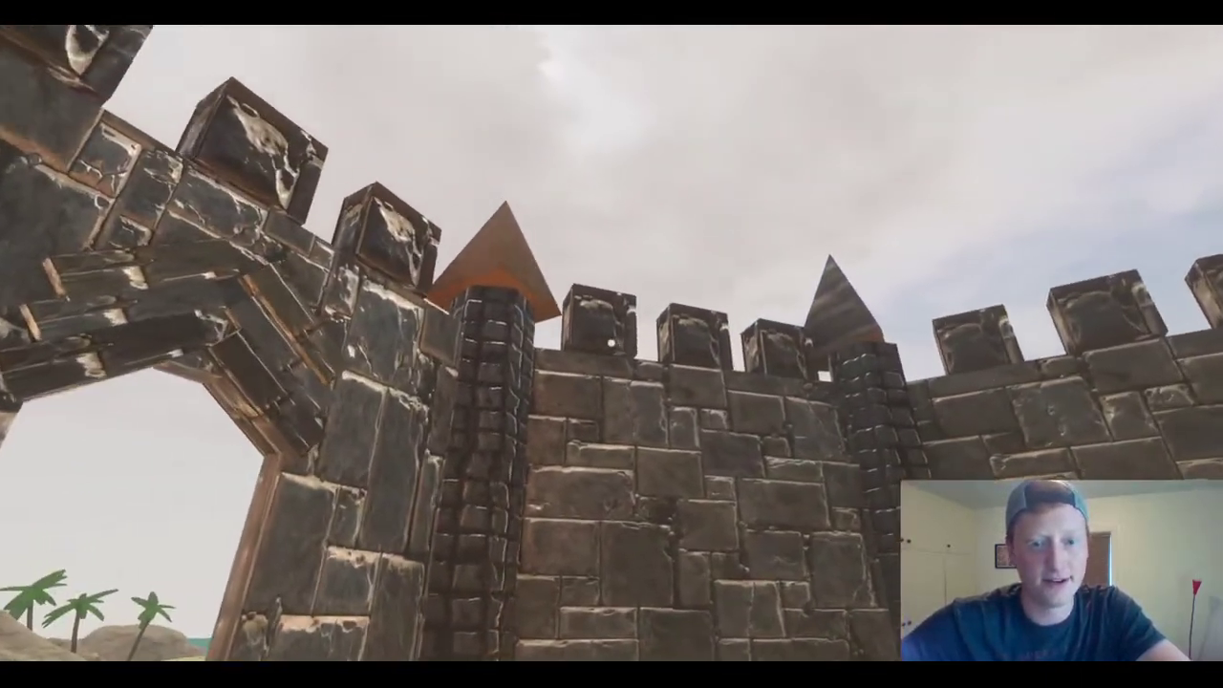
key(w)
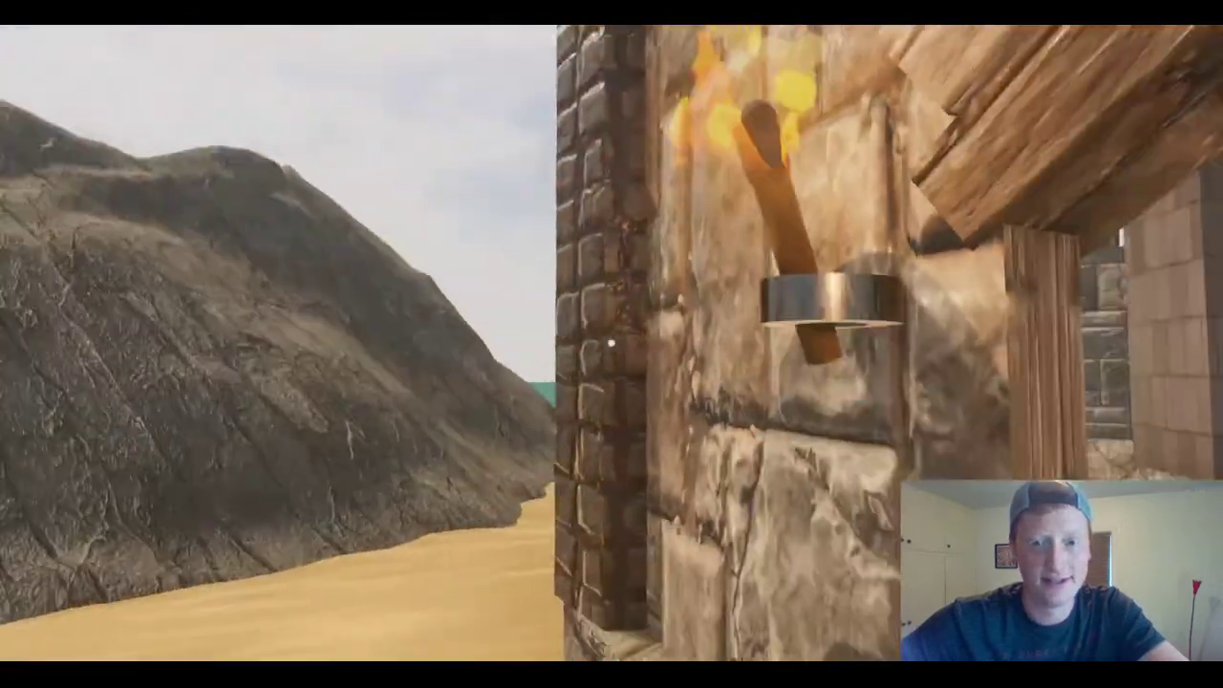
key(s)
key(Escape)
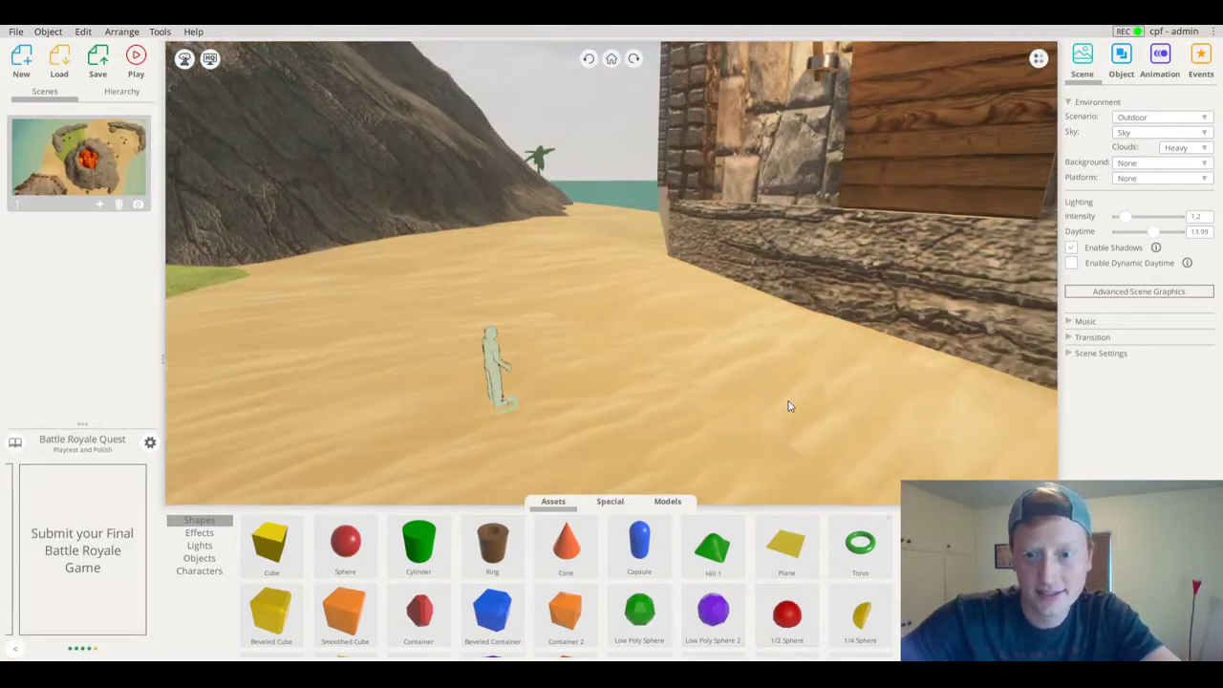
Place a stepped pyramid shape on the courtyard floor inside the castle
drag(788, 401, 640, 392)
scroll(697, 586, down, 8)
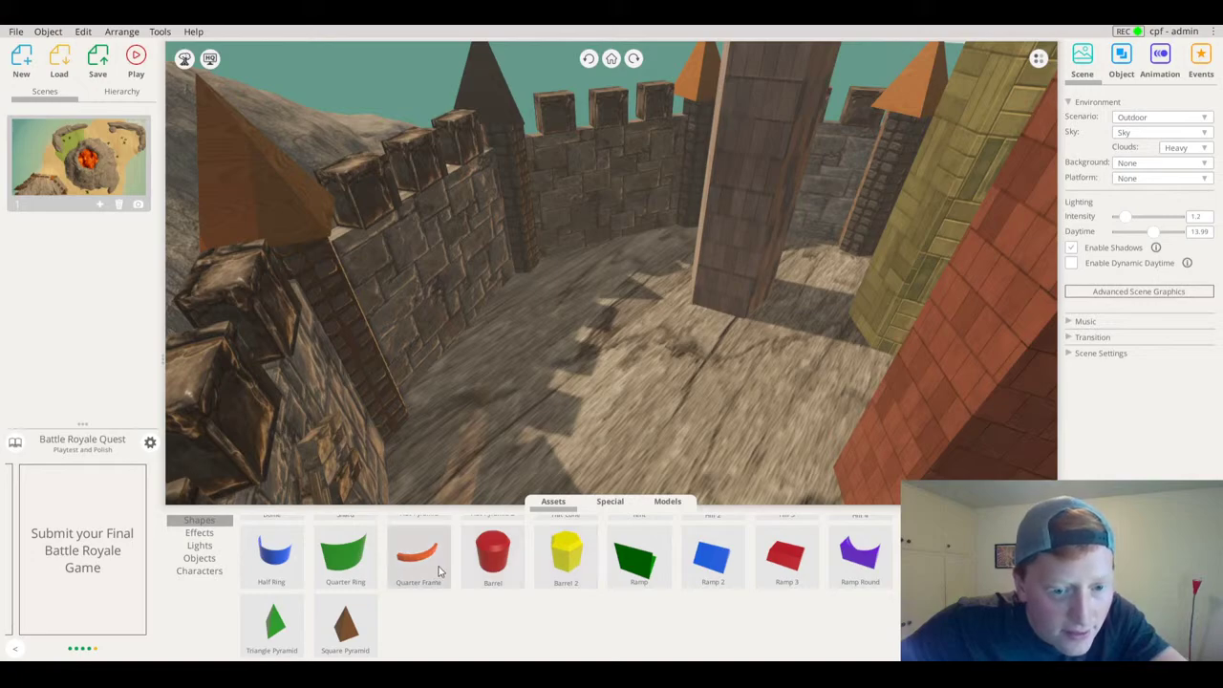
scroll(573, 573, up, 4)
scroll(513, 581, up, 1)
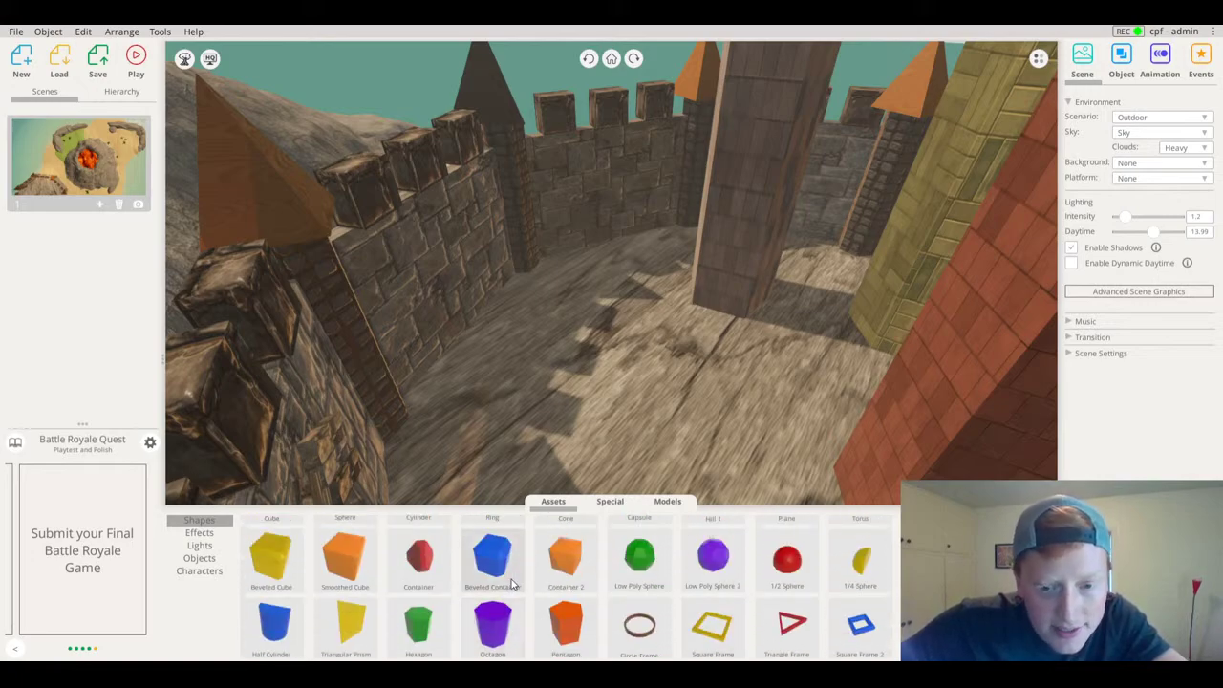
scroll(513, 581, down, 3)
drag(513, 581, 749, 468)
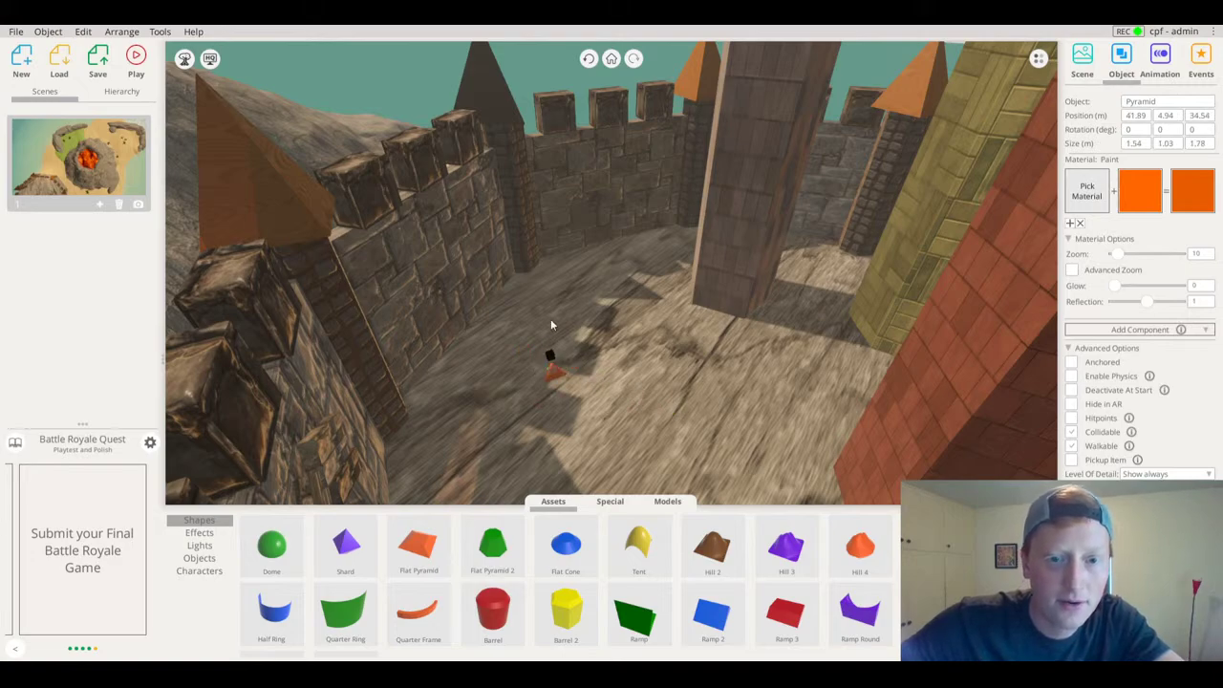
Enlarge the pyramid to about 16 × 11 × 19 m and set it against the courtyard's side wall, rotated 10 degrees
drag(550, 355, 529, 284)
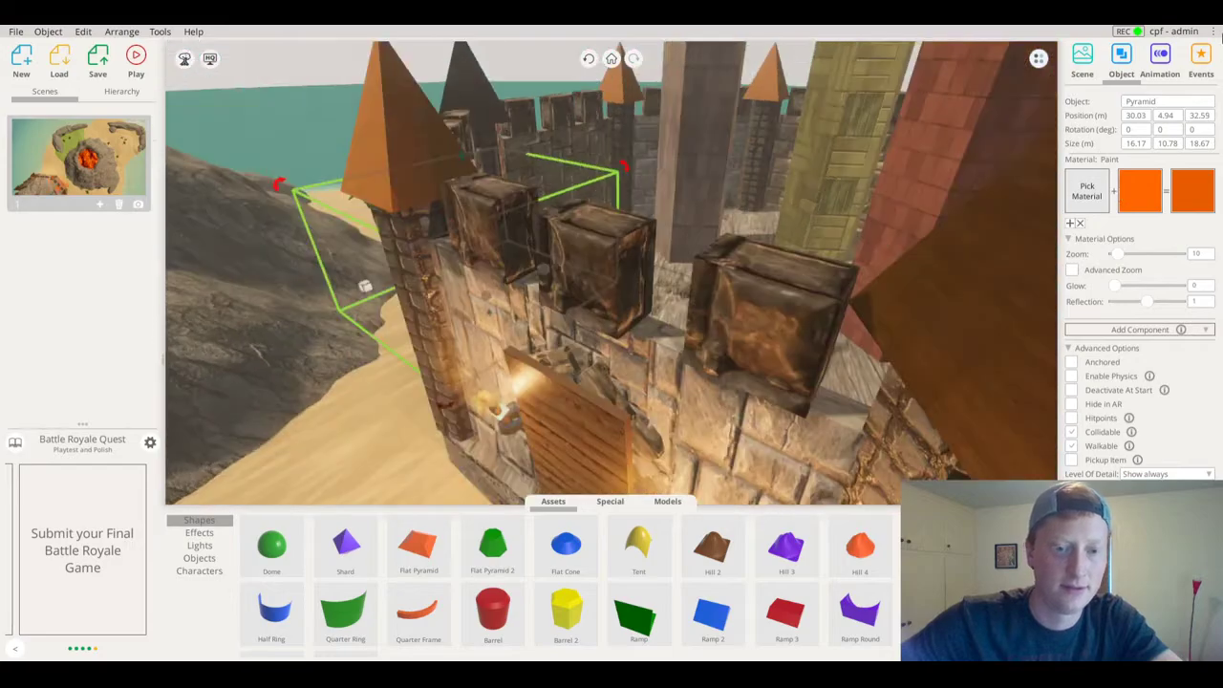
right_drag(529, 284, 260, 399)
drag(569, 226, 640, 226)
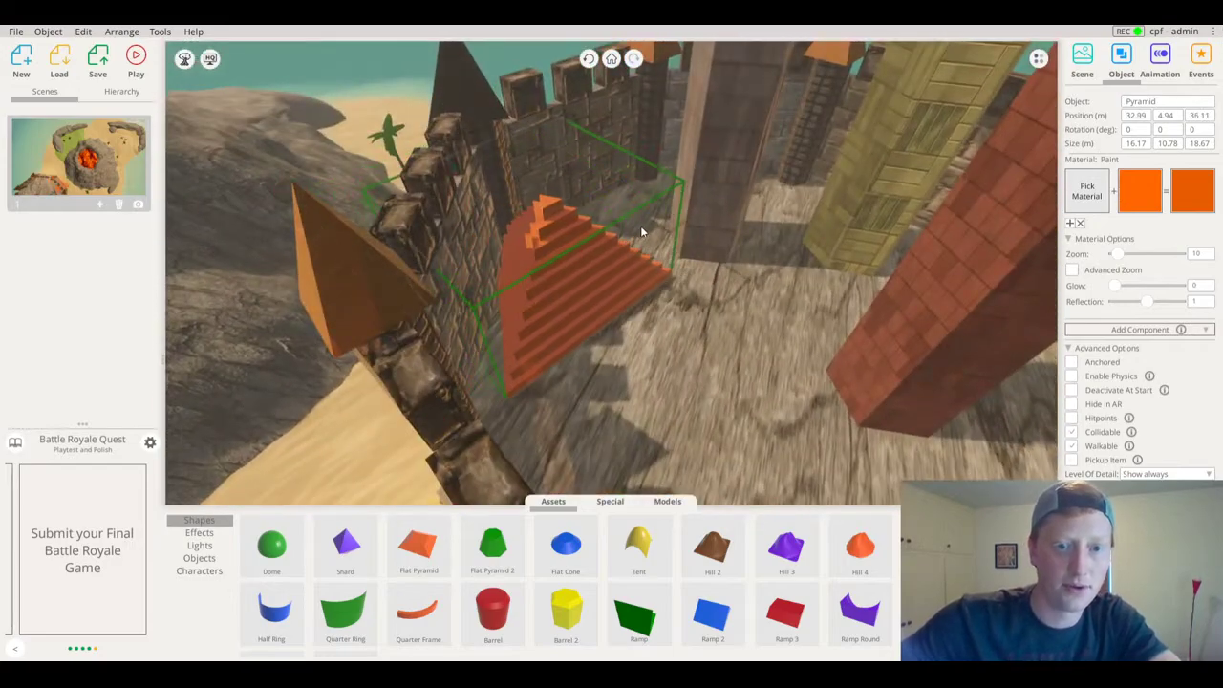
drag(513, 411, 498, 435)
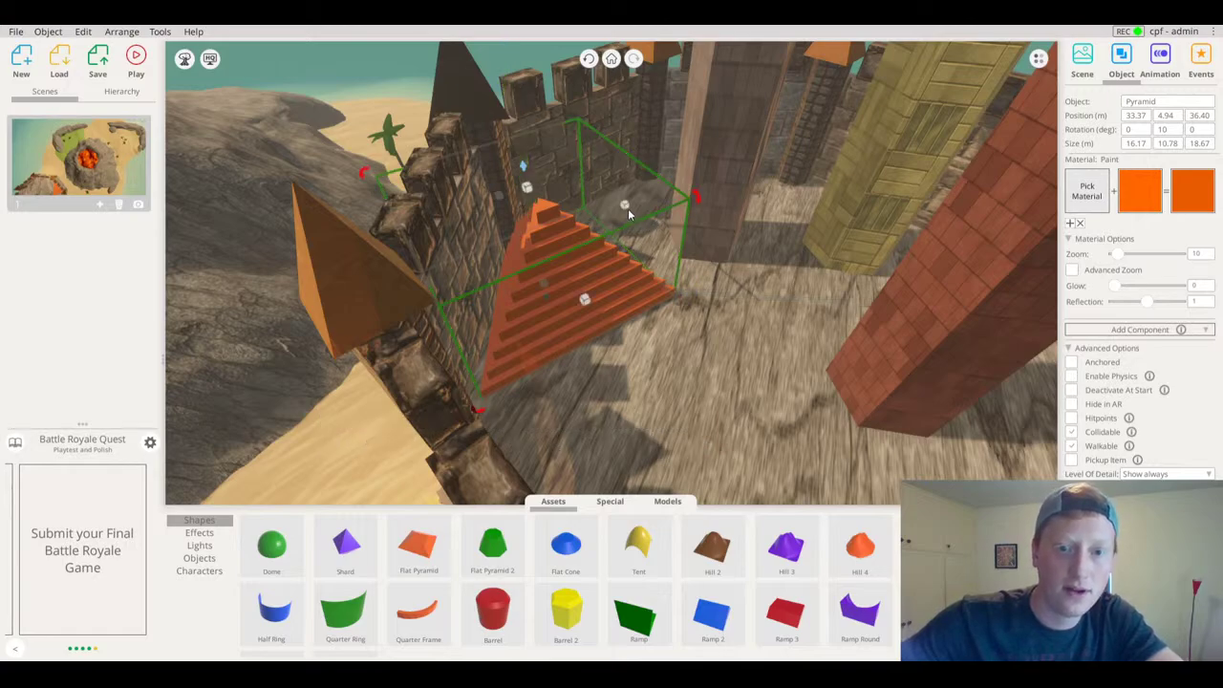
Resize the pyramid to about 14.1 m deep and 14.5 m tall so its steps reach the battlements
drag(628, 208, 565, 234)
right_drag(564, 234, 462, 184)
drag(489, 199, 472, 120)
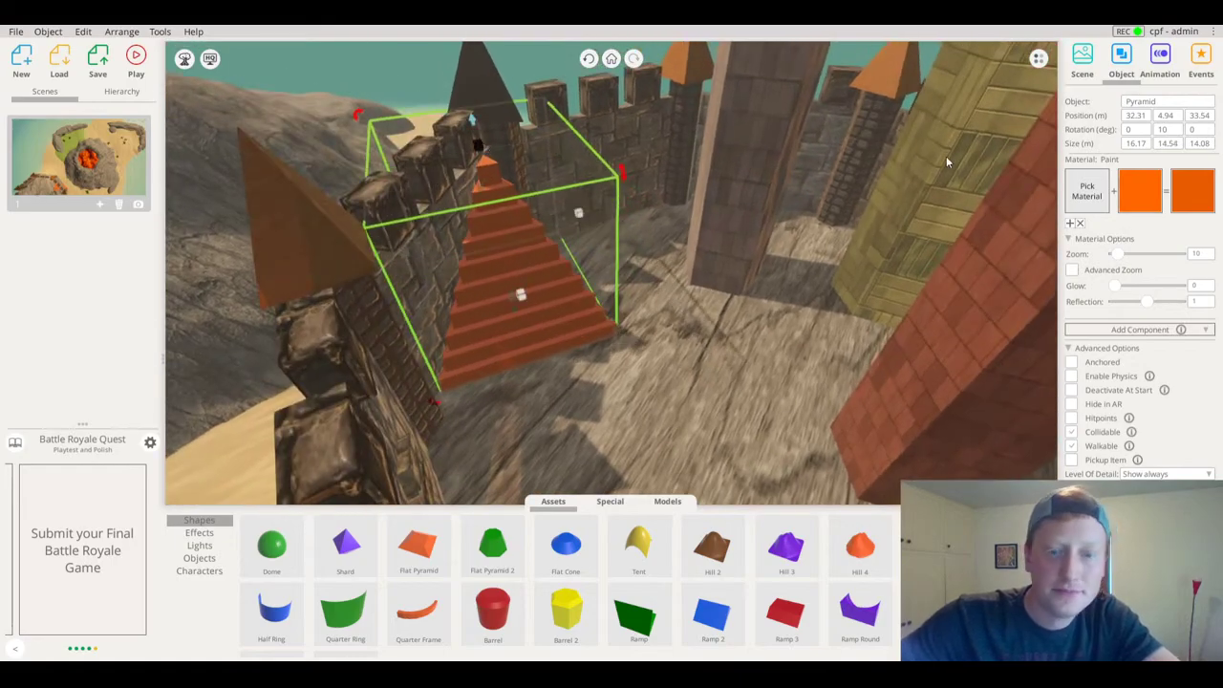
Apply the Cherry Wood material to the stepped pyramid and tint it pale peach (RGB 223, 174, 151)
click(1086, 191)
scroll(1016, 160, down, 1)
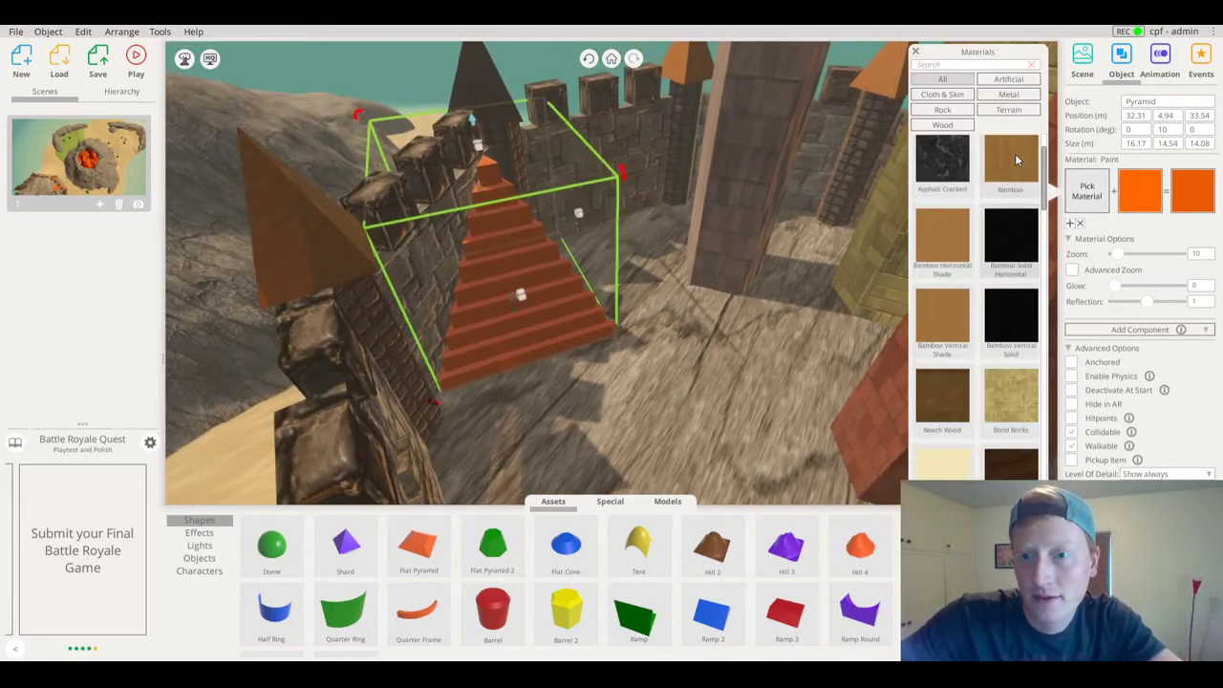
click(1008, 110)
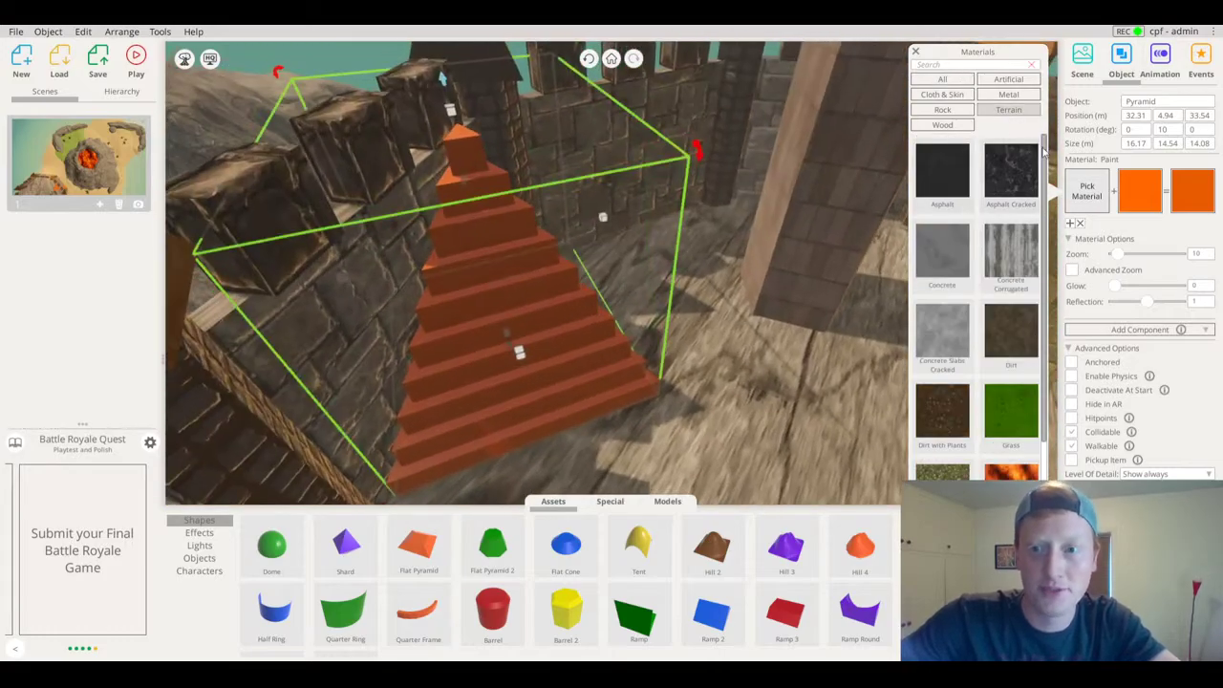
click(961, 127)
scroll(985, 419, down, 2)
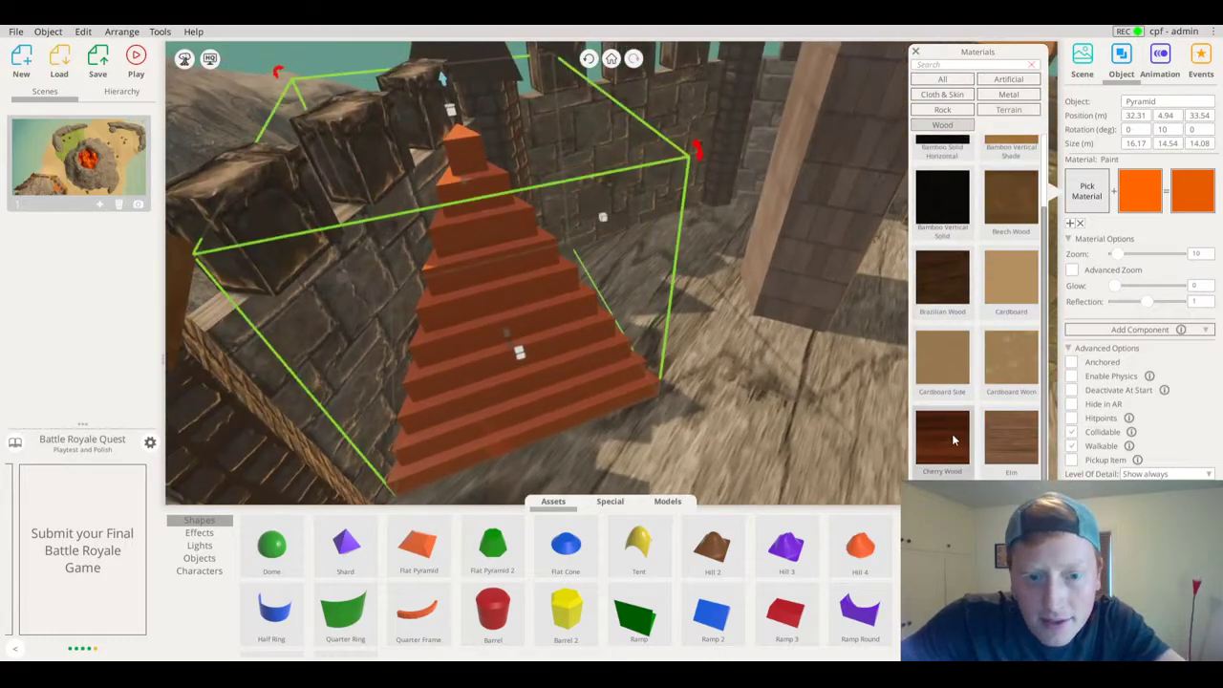
click(942, 437)
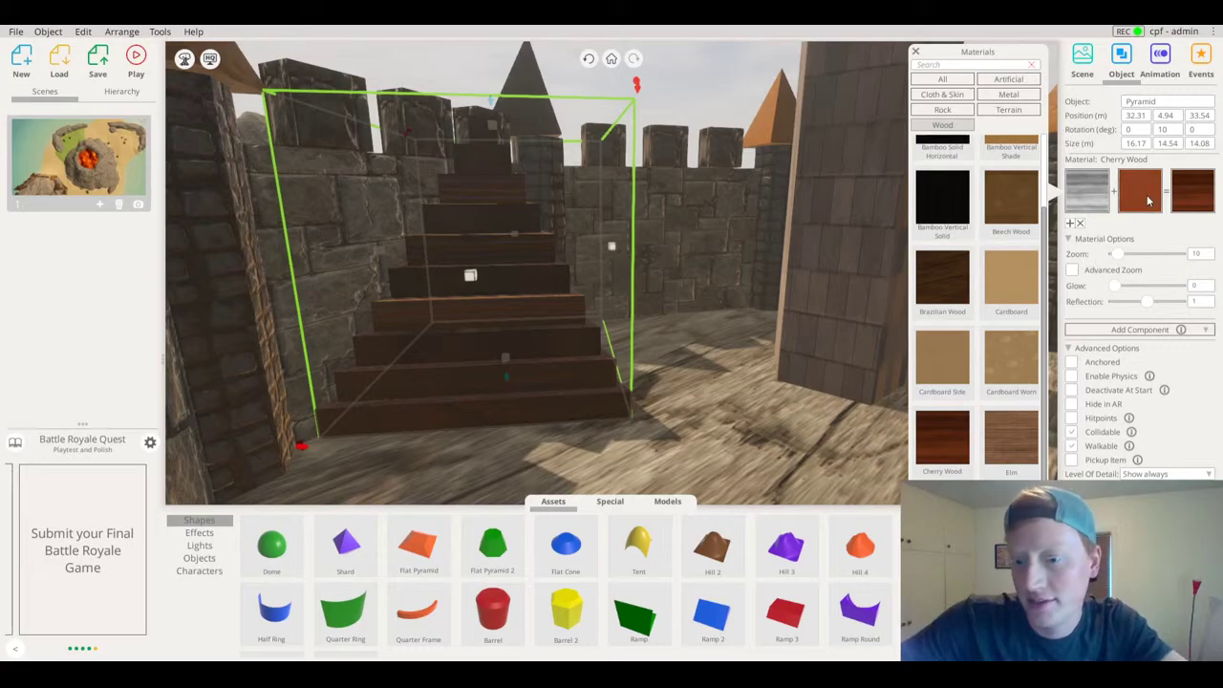
click(1148, 200)
mouse_move(1121, 268)
mouse_down()
mouse_move(1111, 276)
mouse_move(1112, 263)
mouse_up()
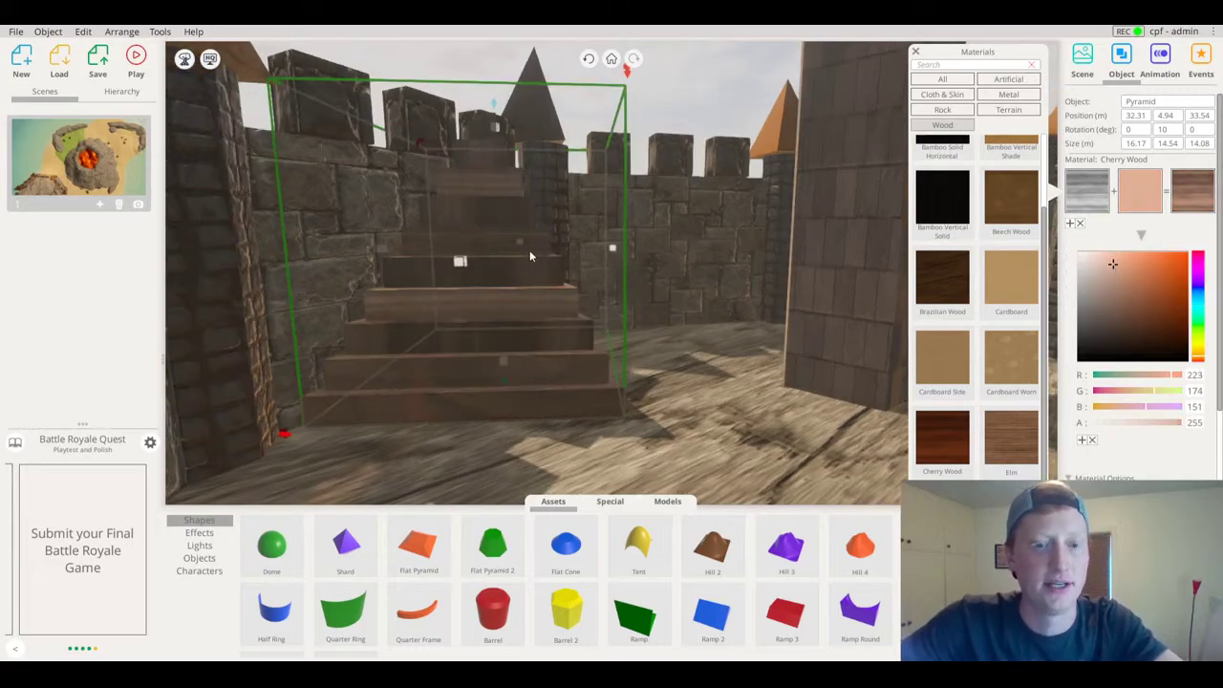
Play-test the scene by walking through the castle gate and climbing the wooden stairs up to the battlements
click(675, 199)
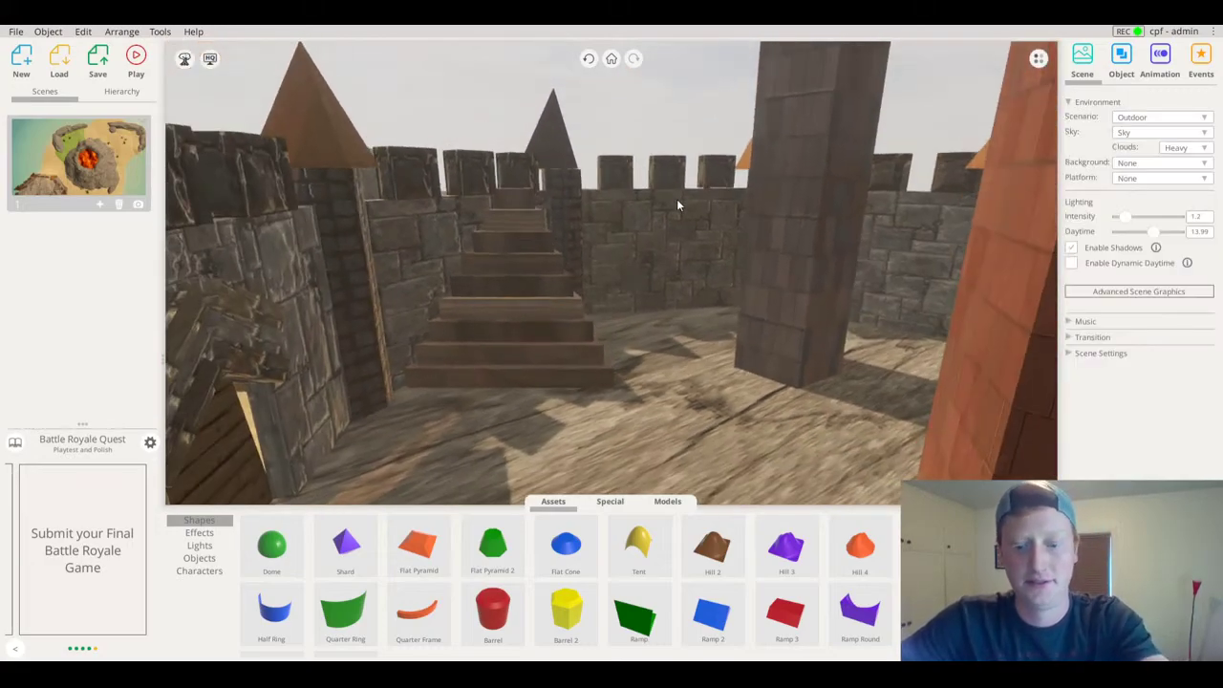
key(ctrl+p)
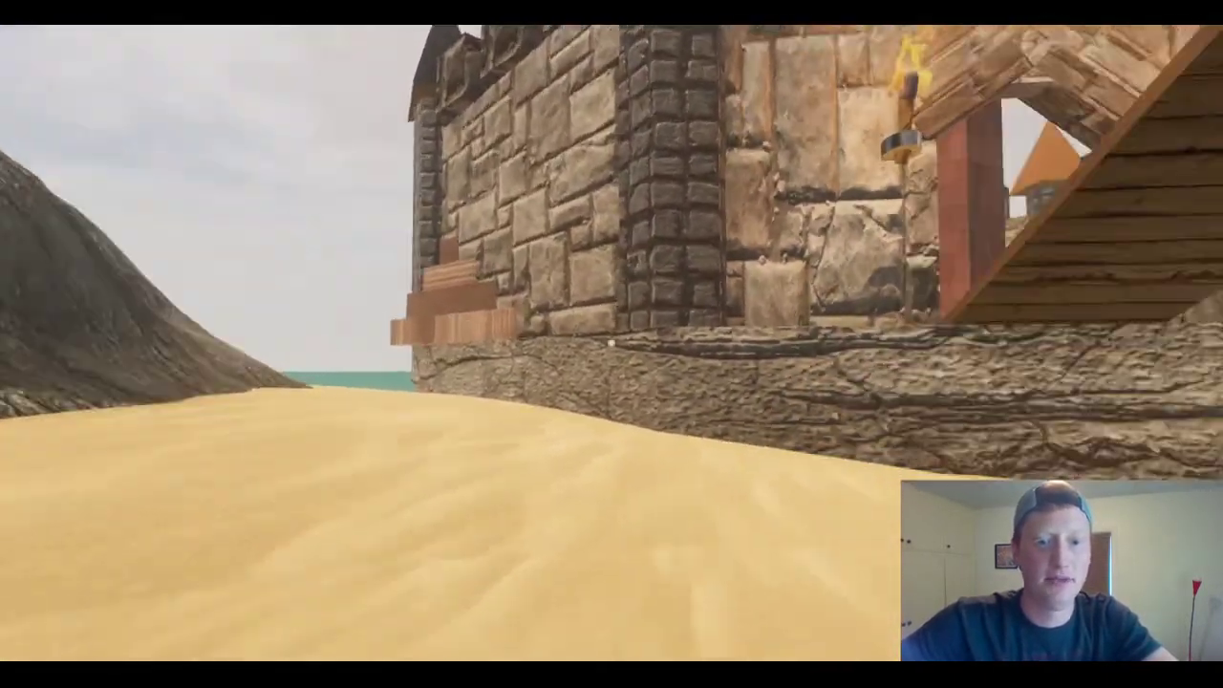
key(w)
key(w)
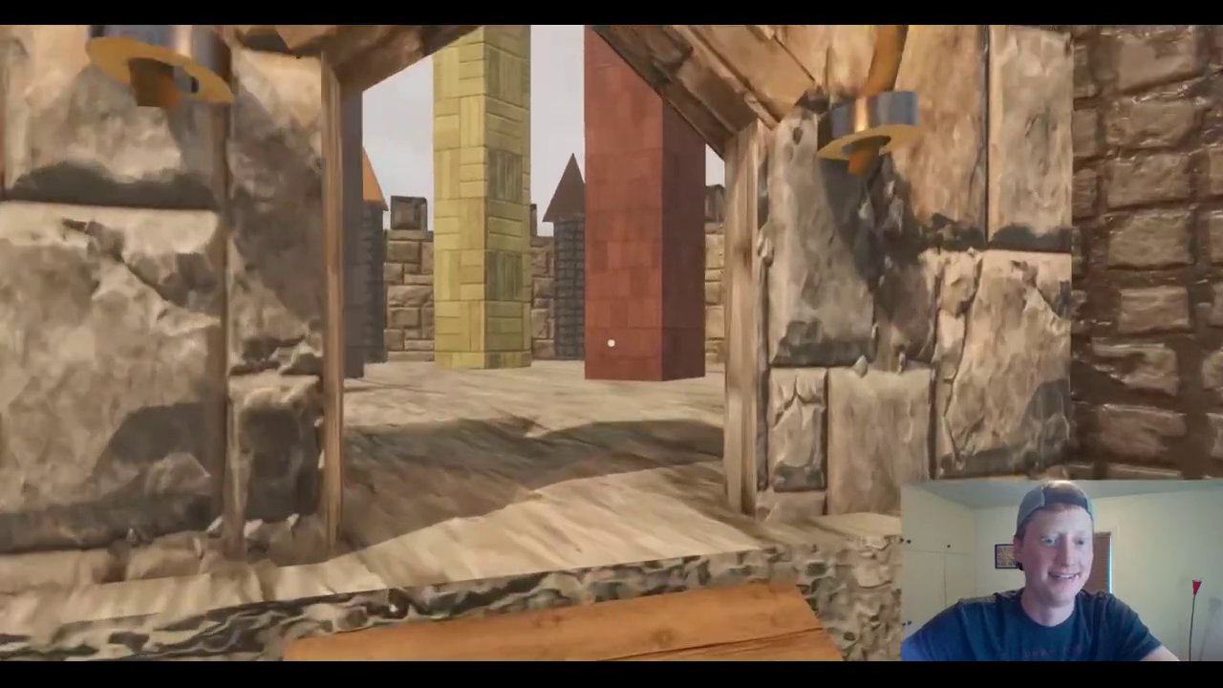
key(w)
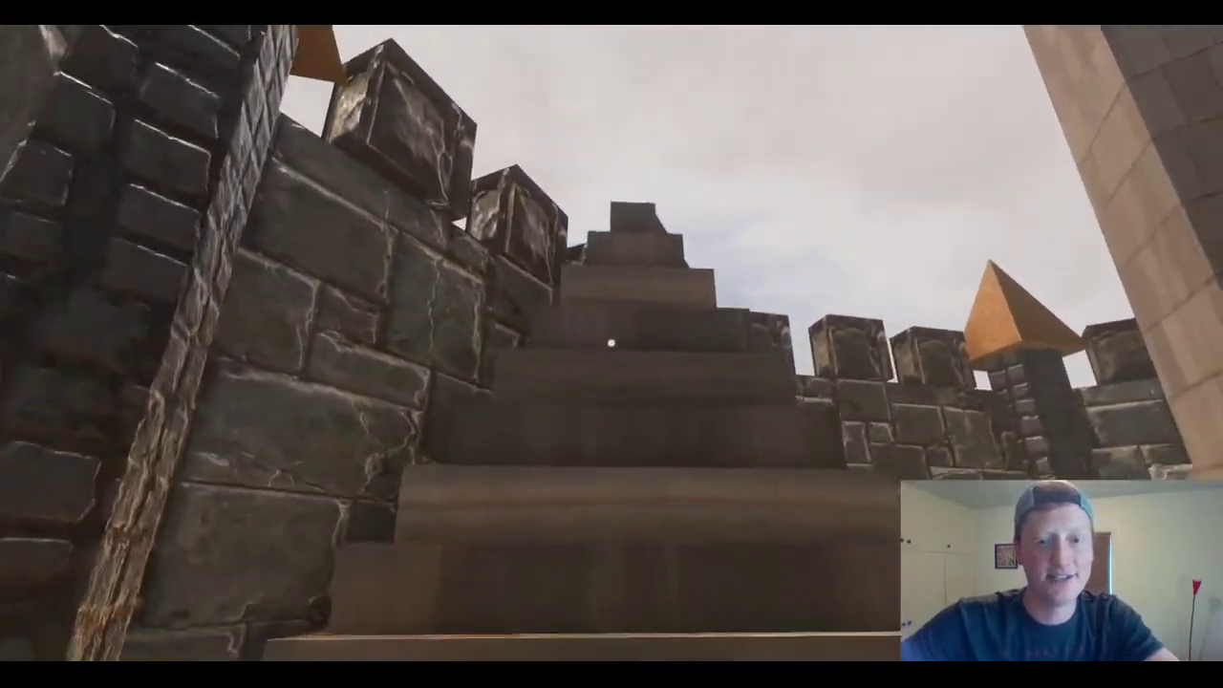
key(w)
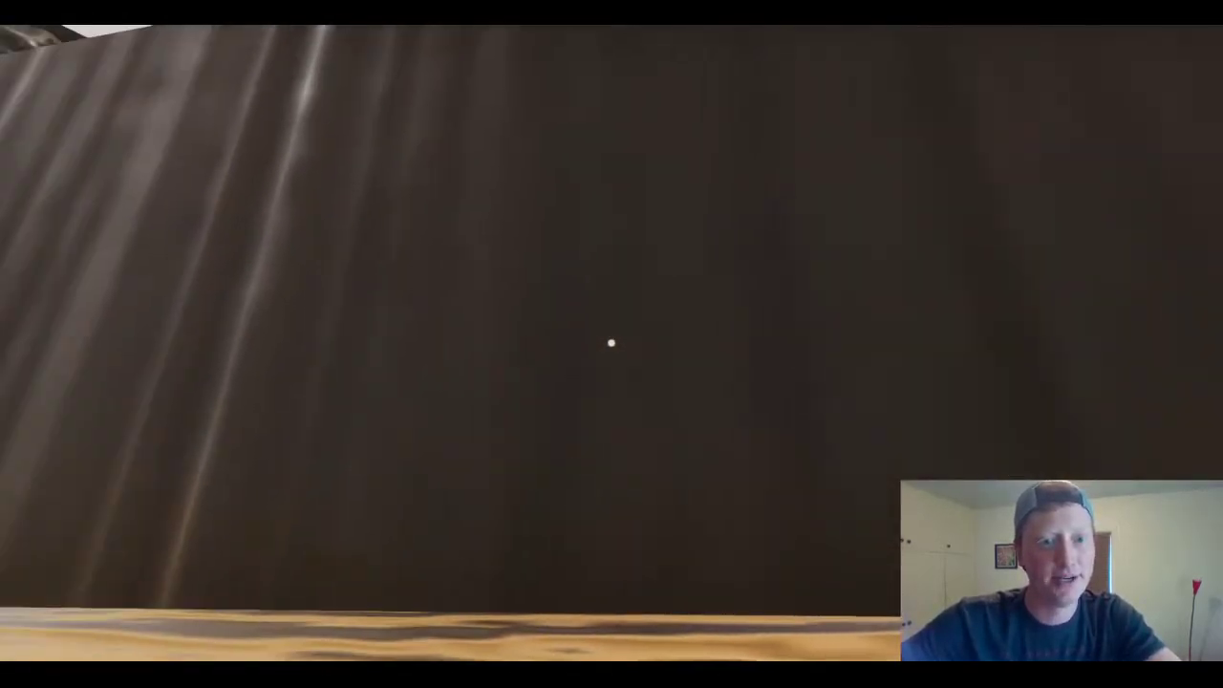
key(w)
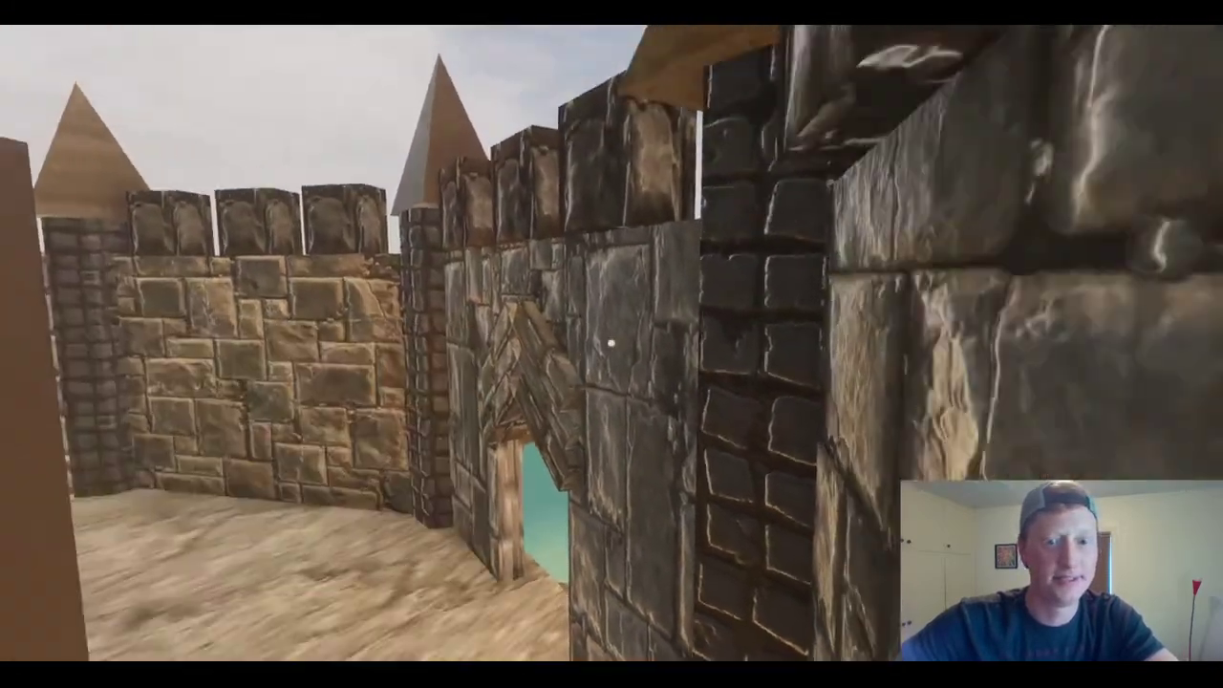
key(w)
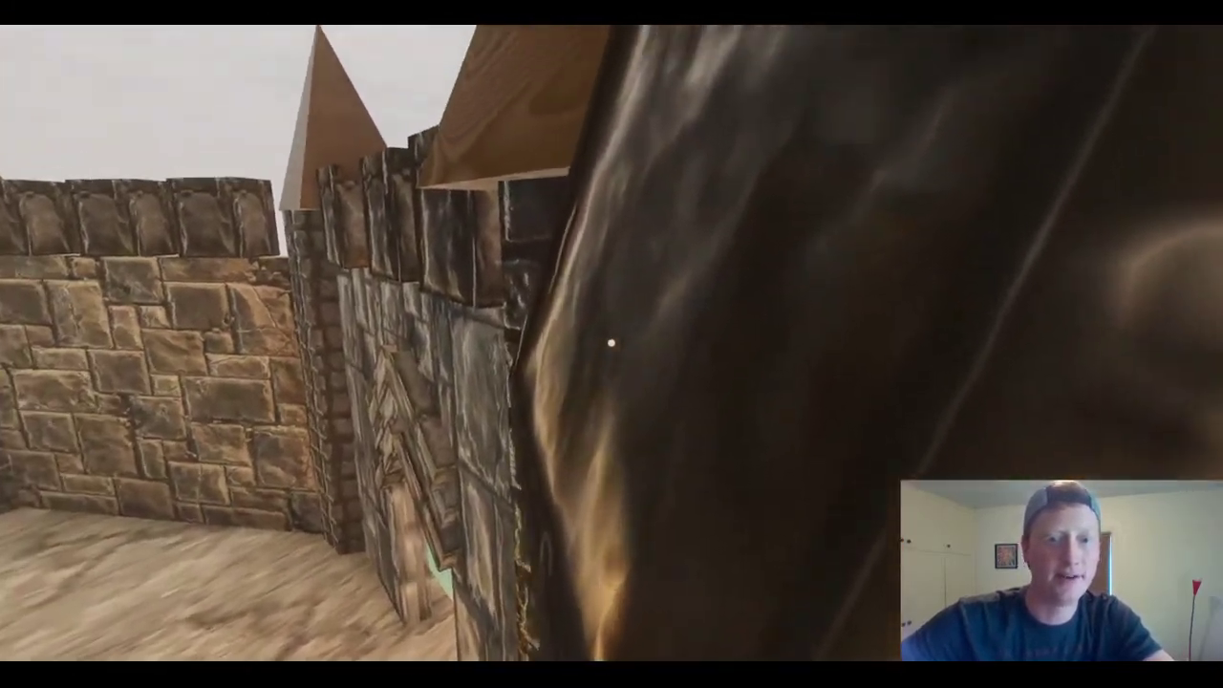
key(w)
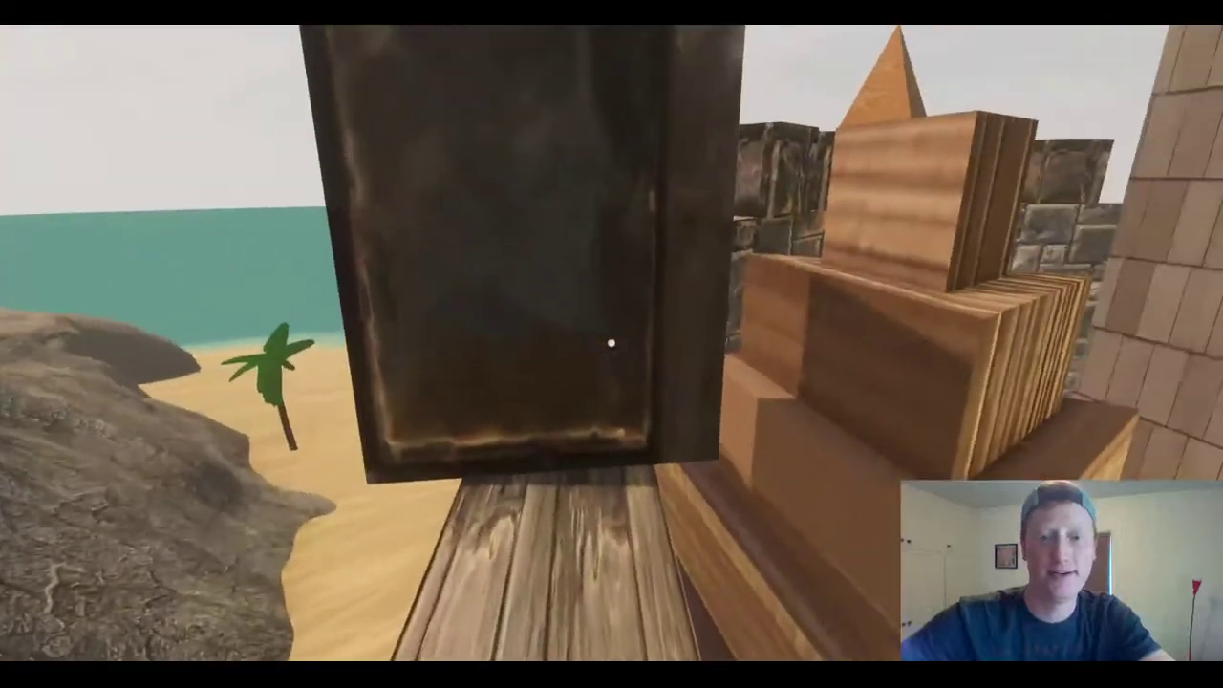
key(w)
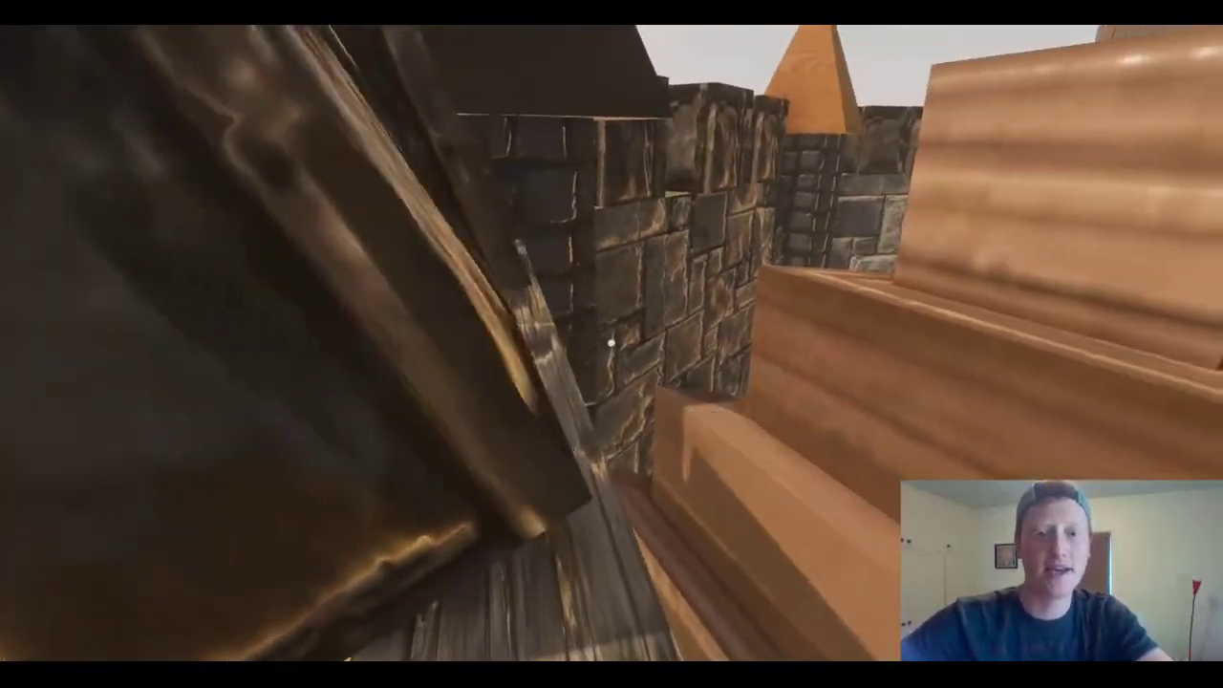
Return to the courtyard, walk out through the castle gate onto the beach, and end the play test
key(w)
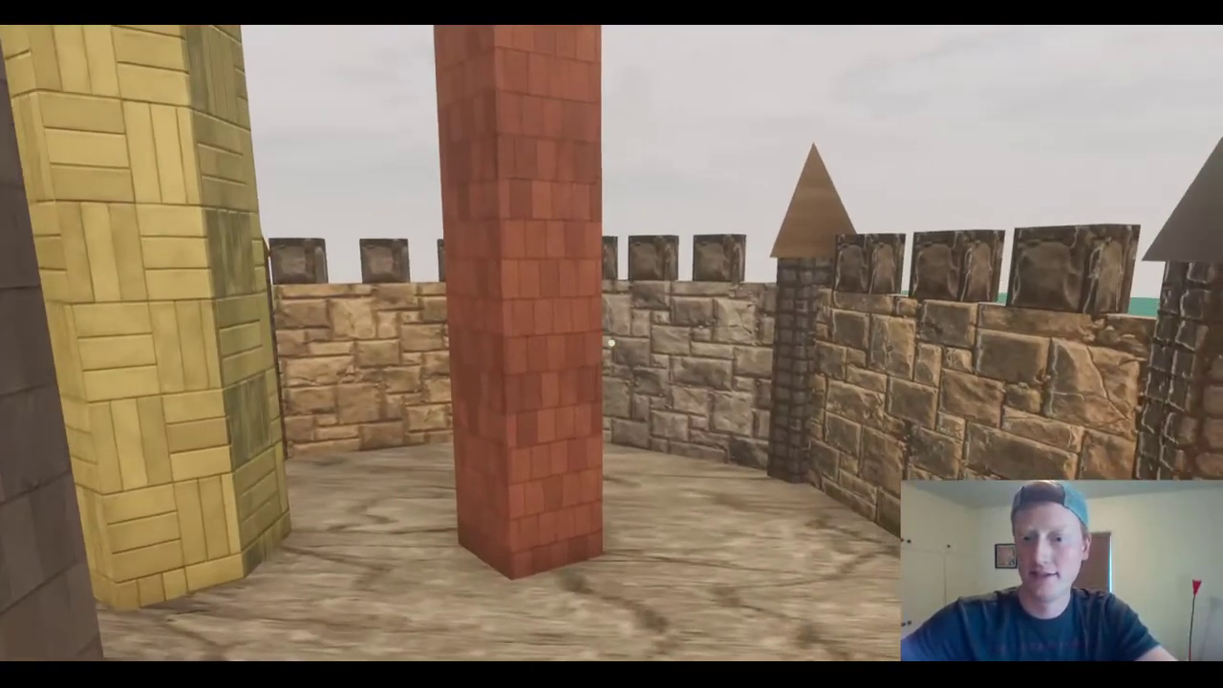
key(w)
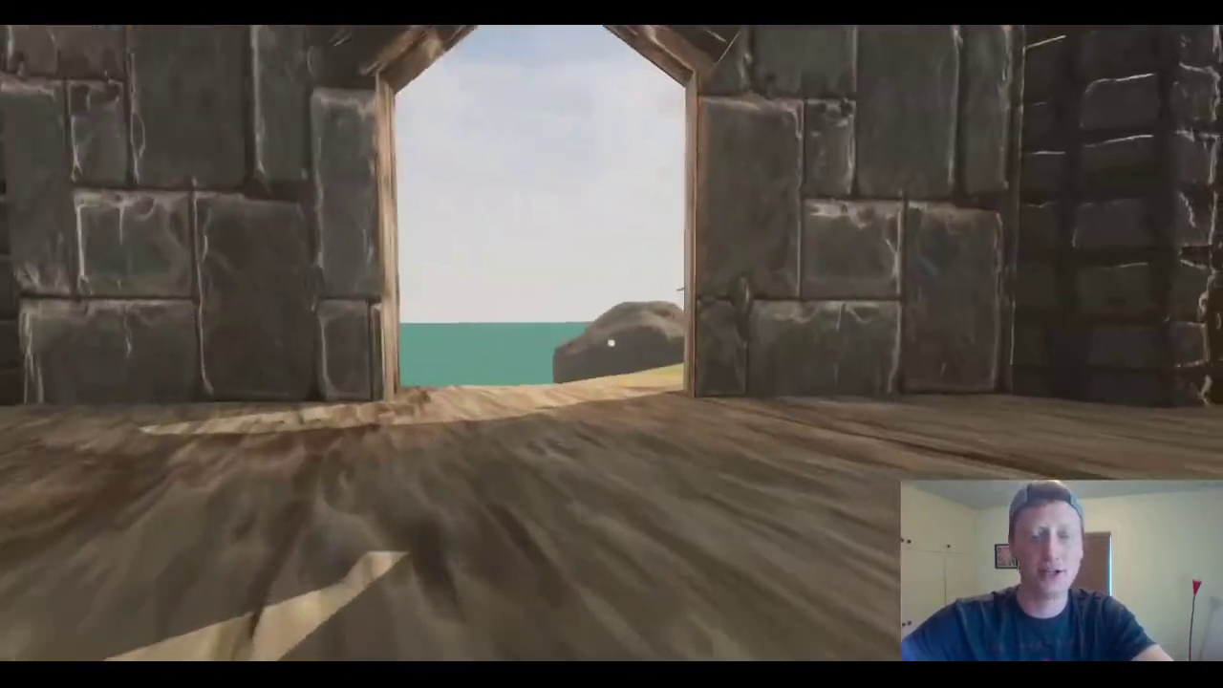
key(w)
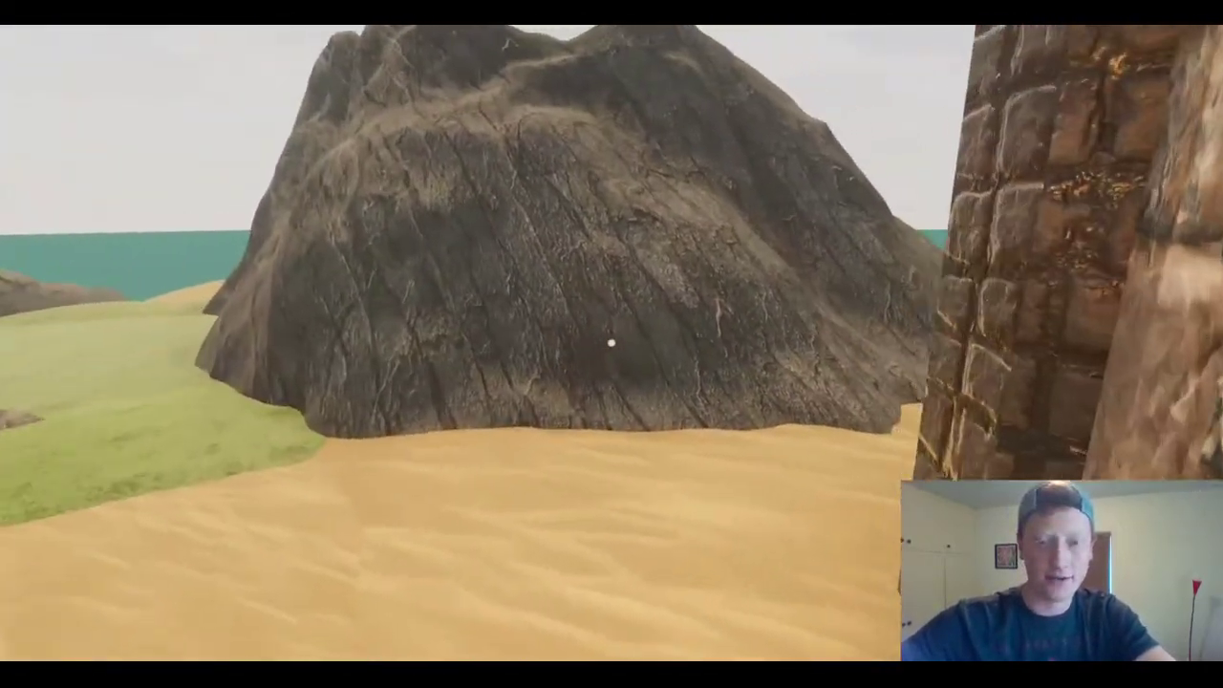
key(s)
key(Escape)
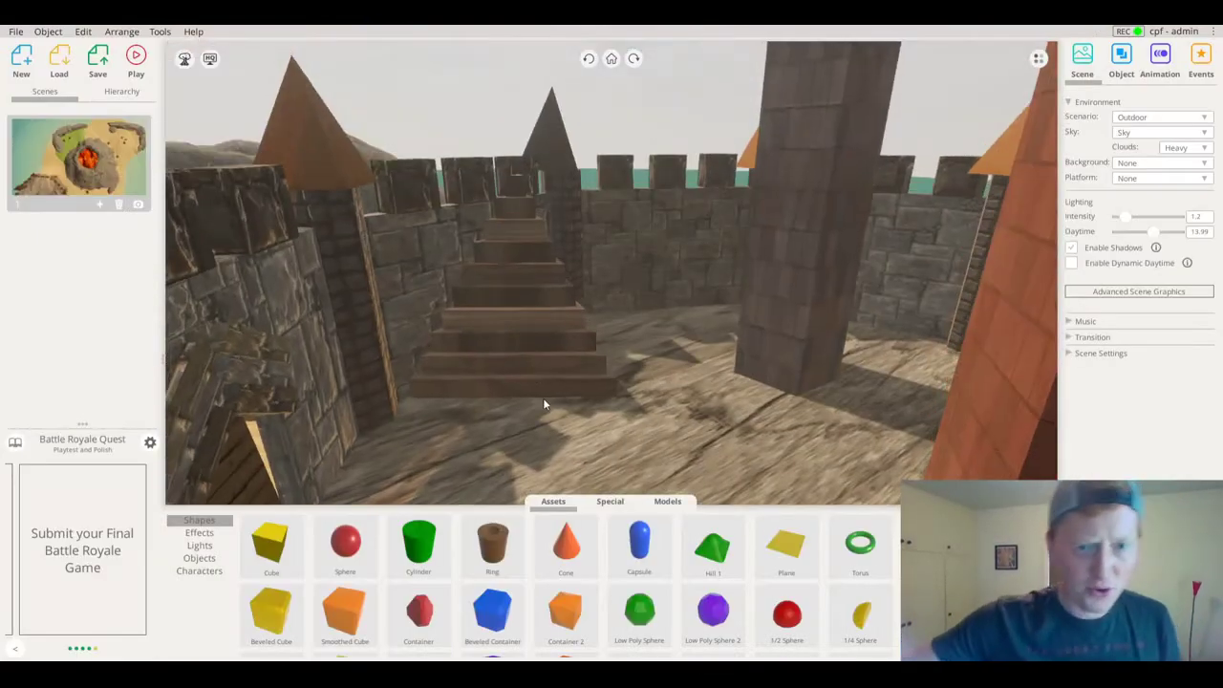
Examine the castle's gate front and battlements from outside, along with the neighbouring volcano
scroll(542, 399, down, 8)
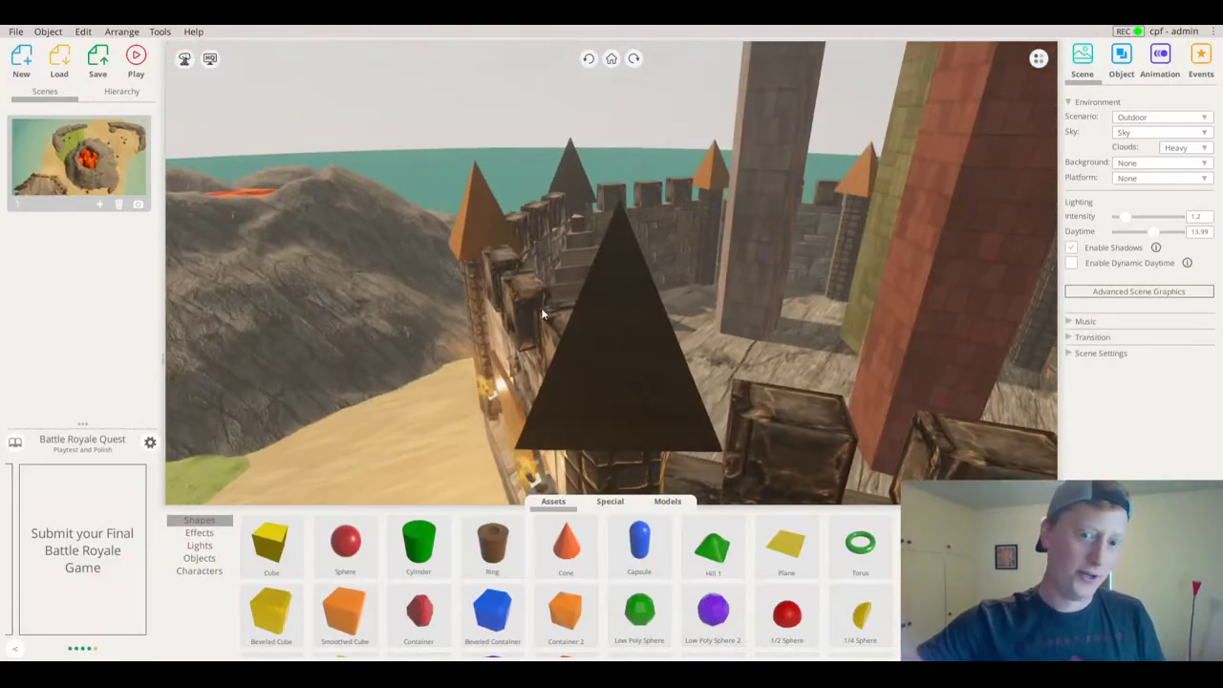
double_click(516, 310)
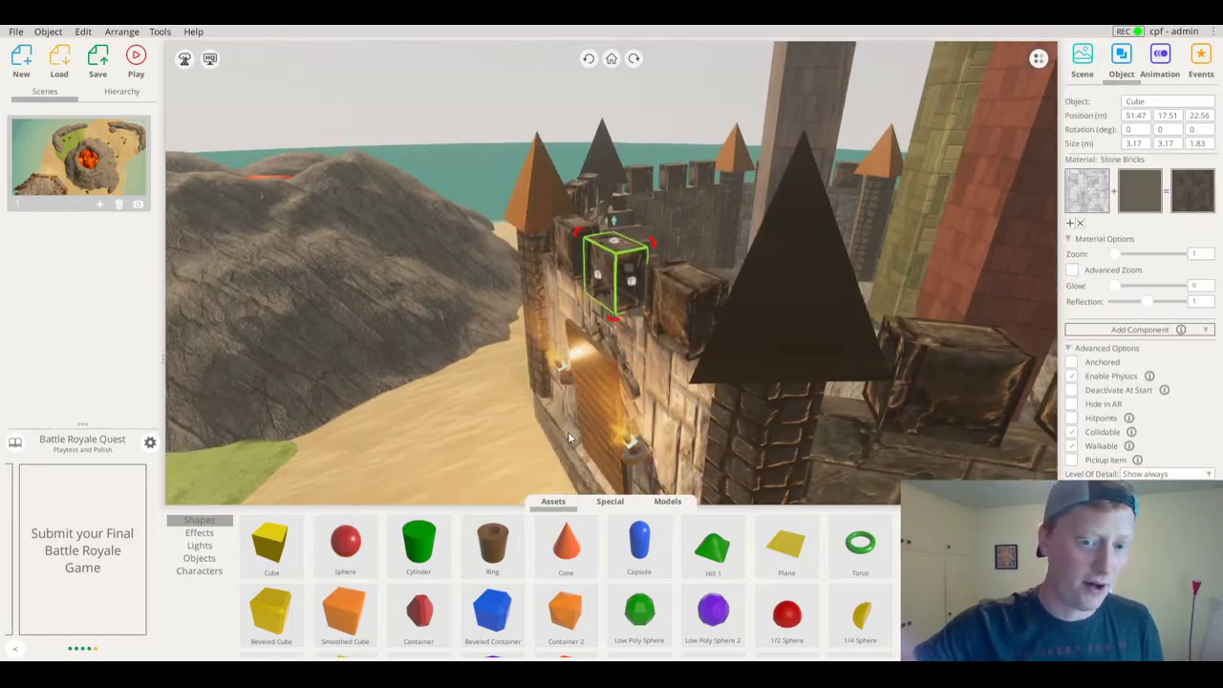
middle_drag(568, 437, 620, 373)
middle_drag(723, 313, 715, 360)
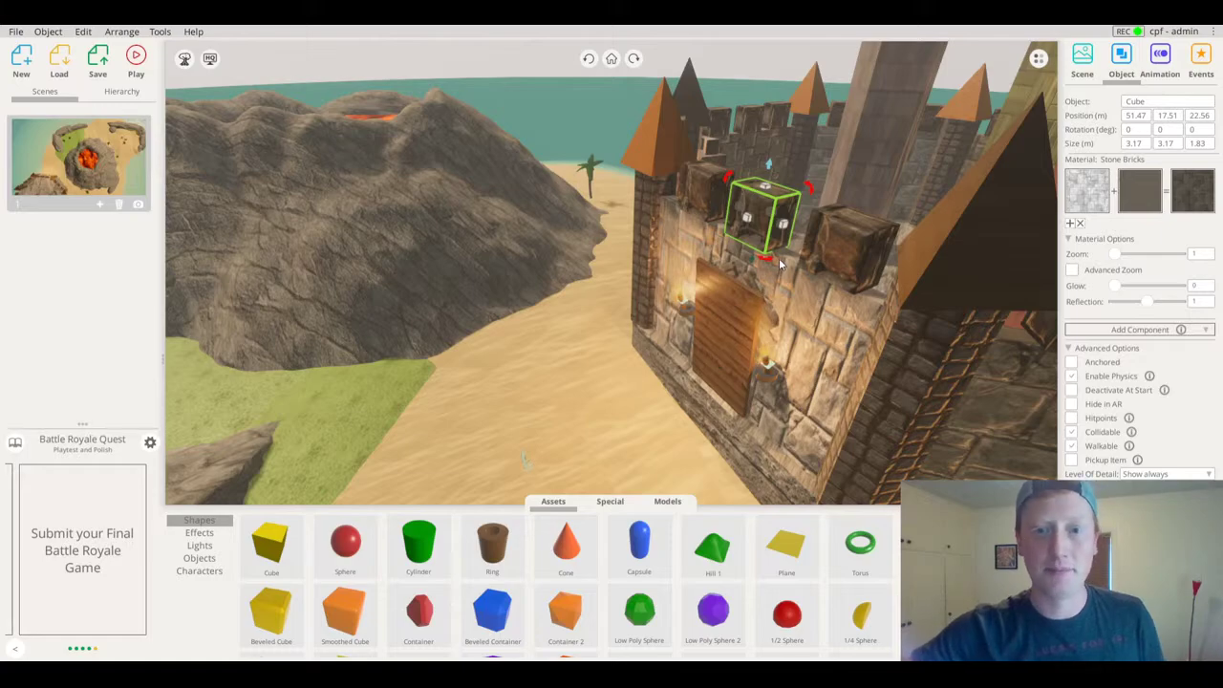
middle_drag(779, 258, 694, 204)
middle_drag(614, 367, 319, 183)
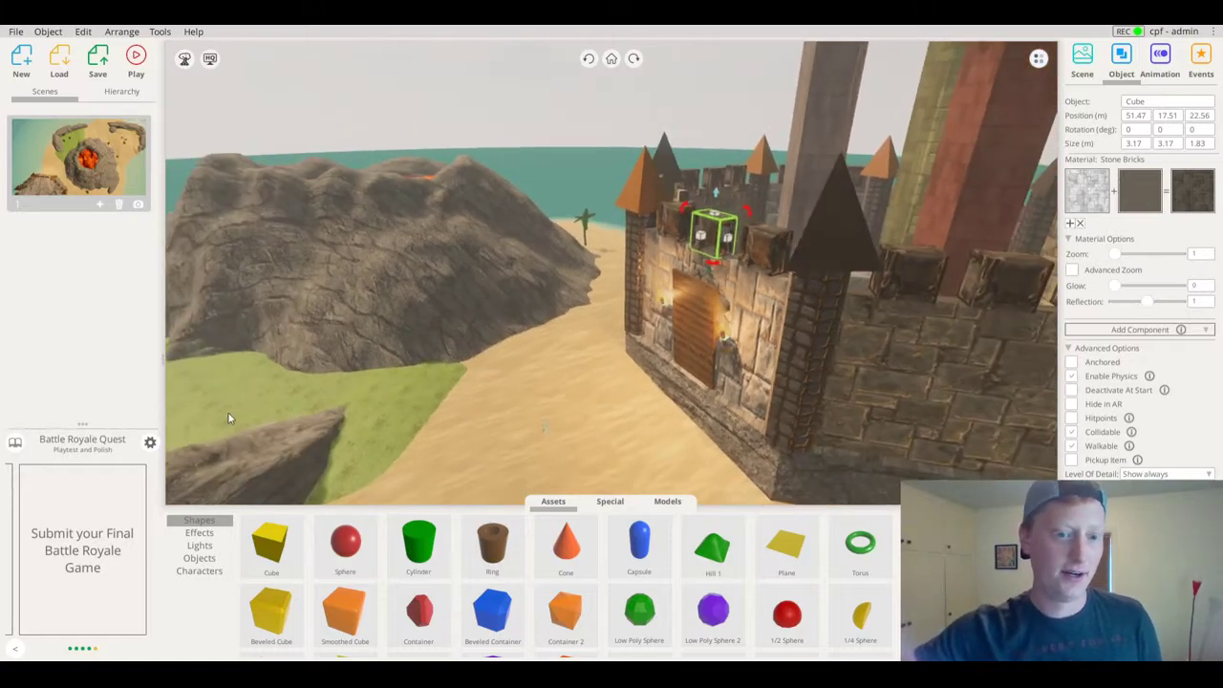
mouse_move(815, 286)
middle_down()
mouse_move(785, 322)
mouse_move(629, 217)
mouse_move(703, 356)
mouse_move(668, 300)
mouse_move(812, 326)
mouse_move(814, 299)
middle_up()
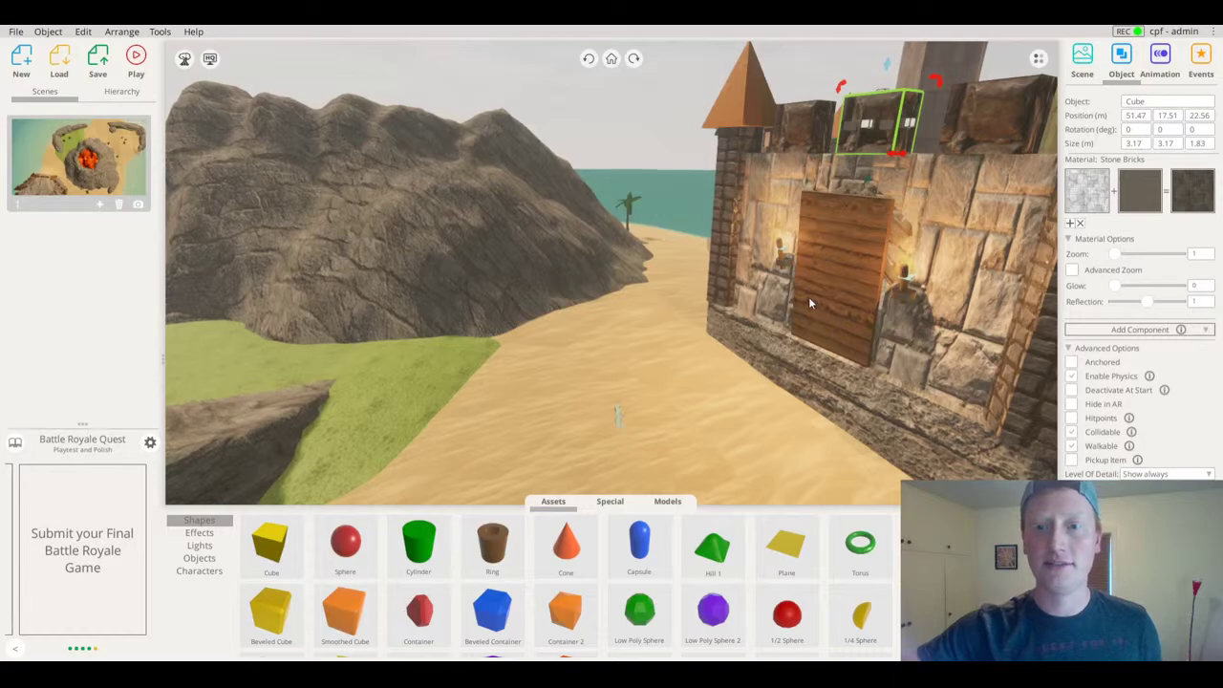
click(670, 140)
scroll(720, 243, down, 10)
middle_drag(721, 242, 669, 286)
middle_drag(379, 307, 435, 323)
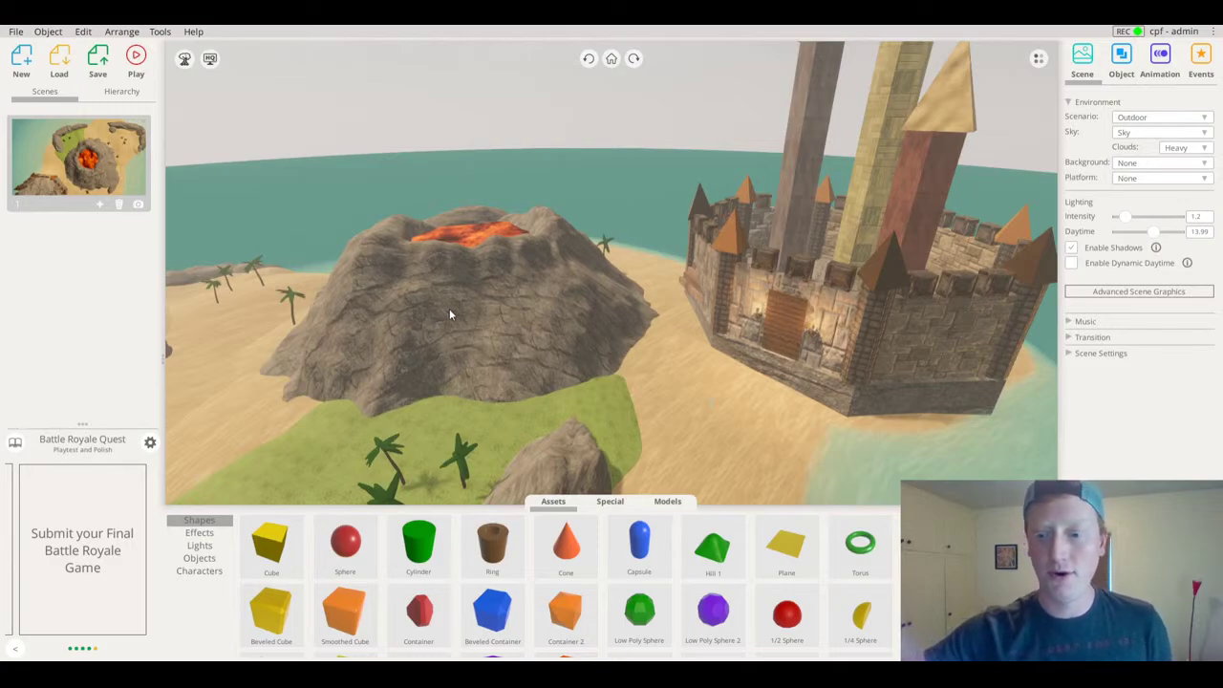